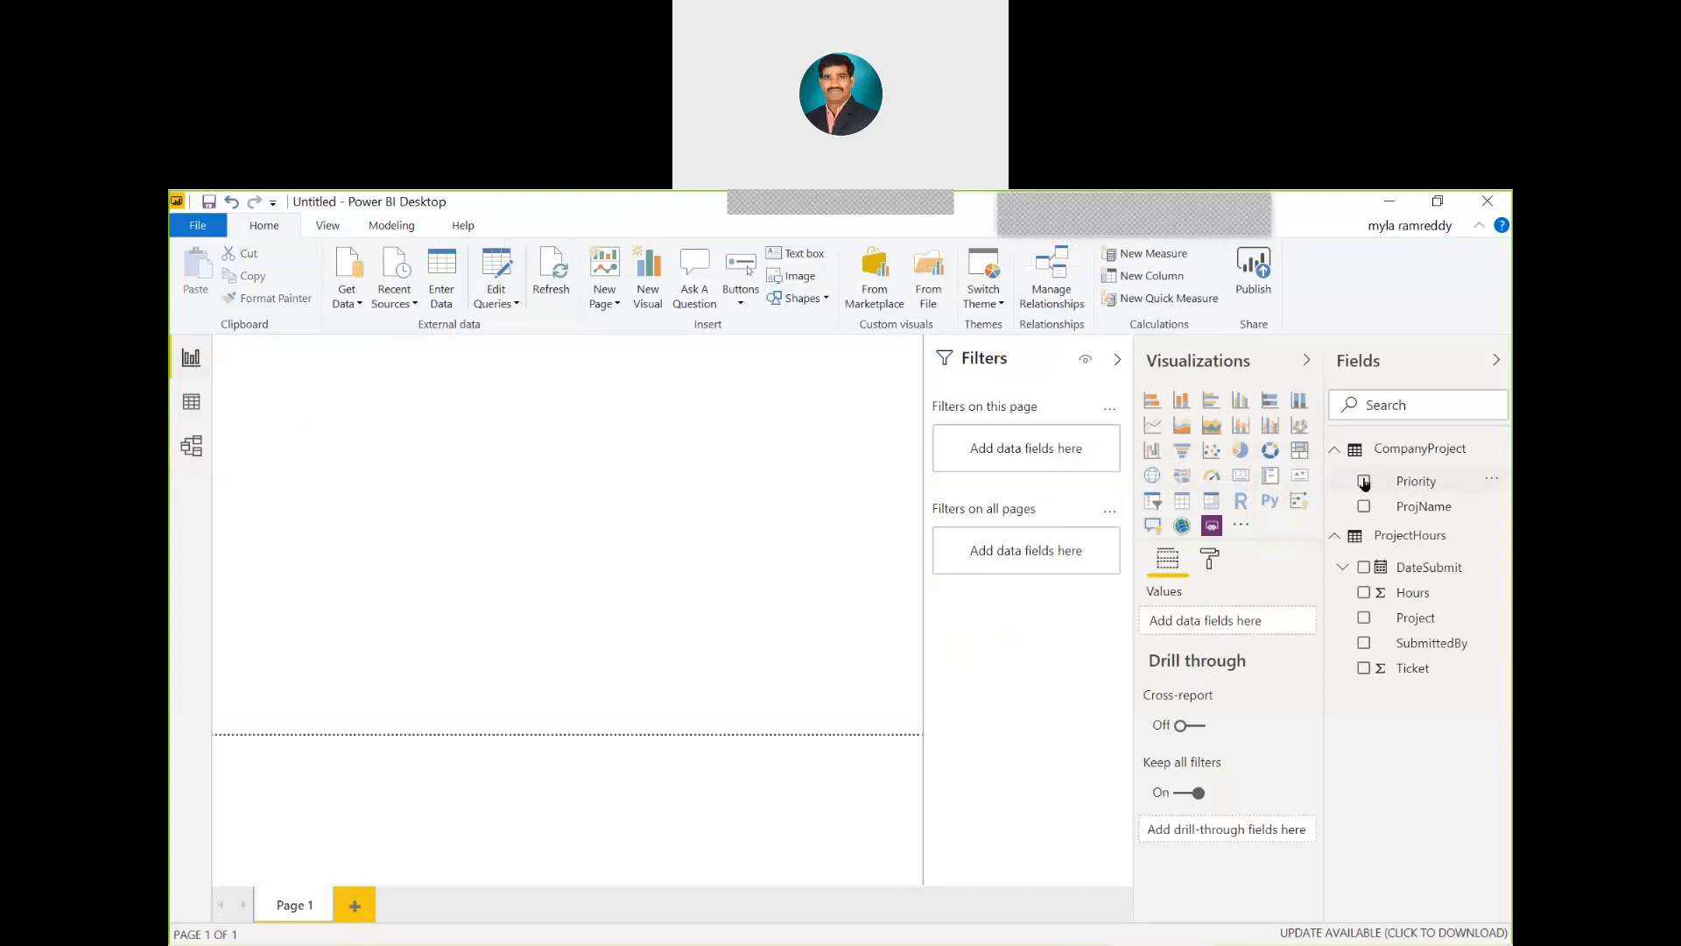
Build a table visual from CompanyProject's Priority and ProjectHours' Hours, with Priority as the first column
click(1363, 592)
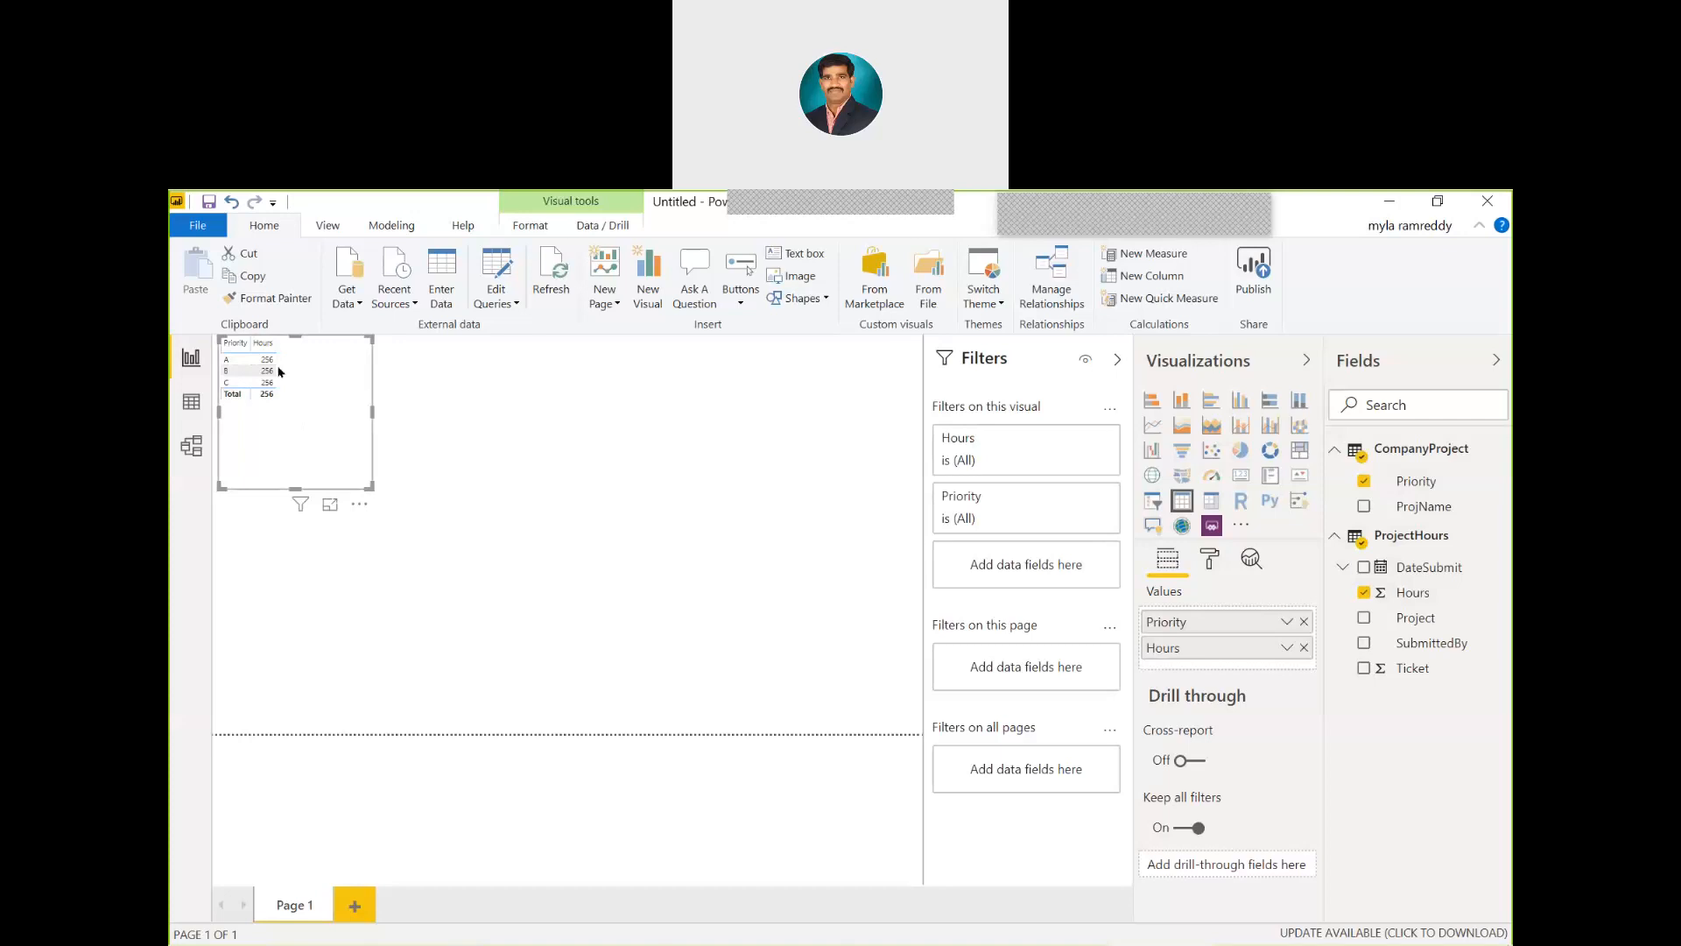
mouse_move(269, 378)
click(1303, 622)
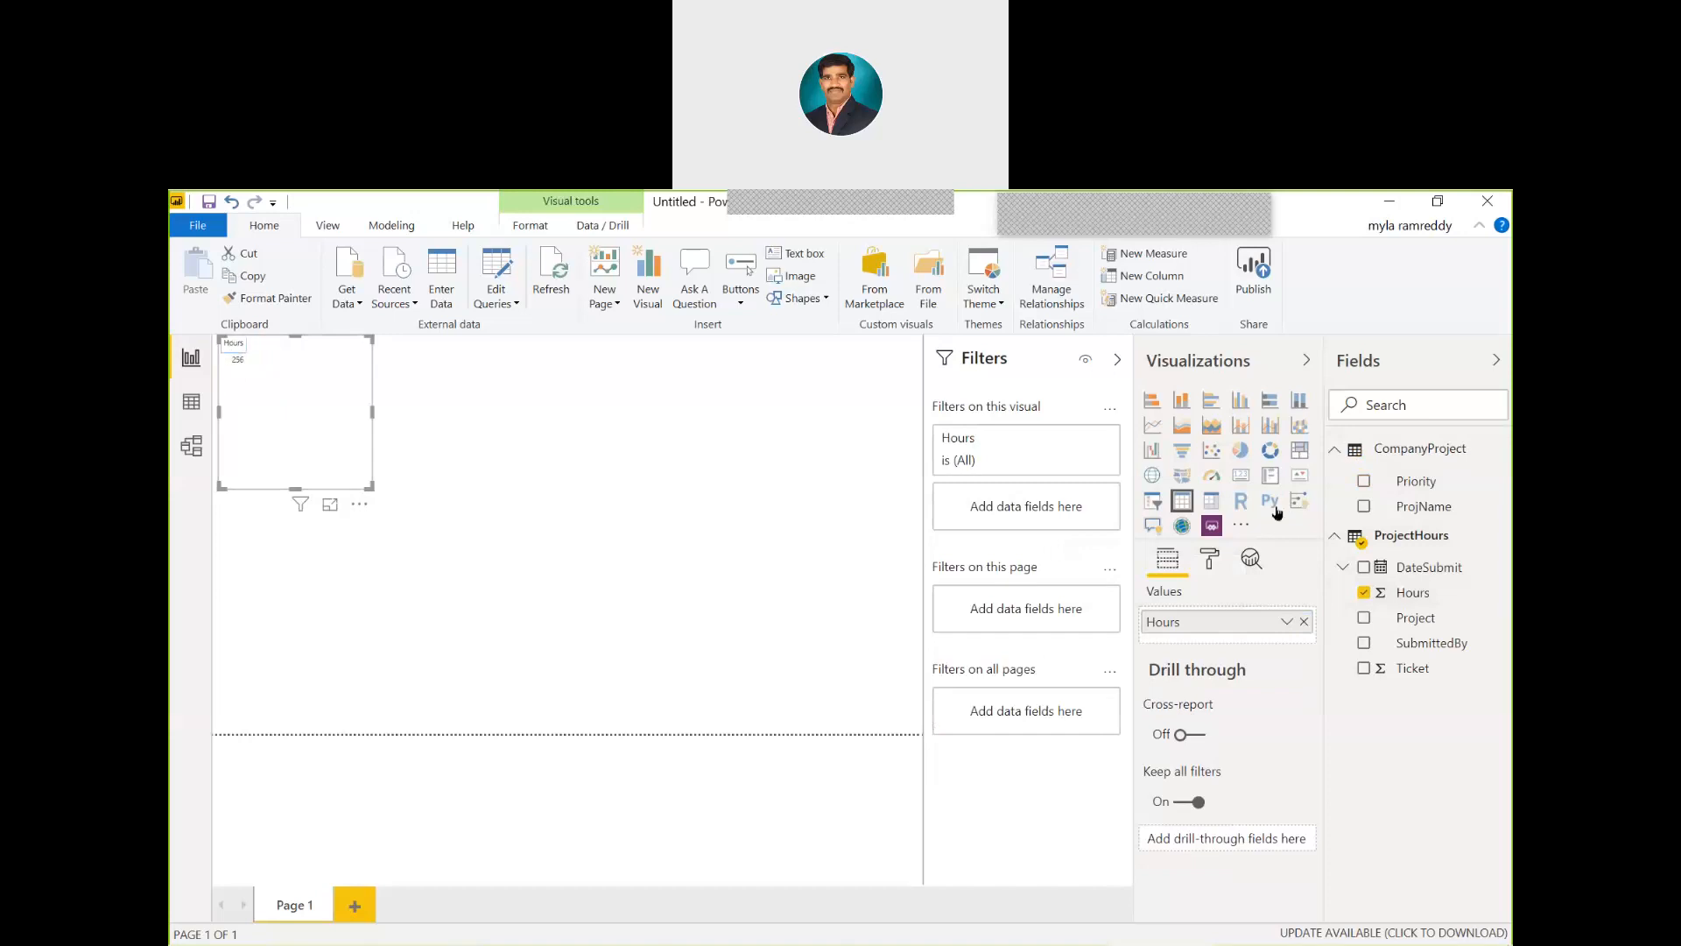
click(1364, 482)
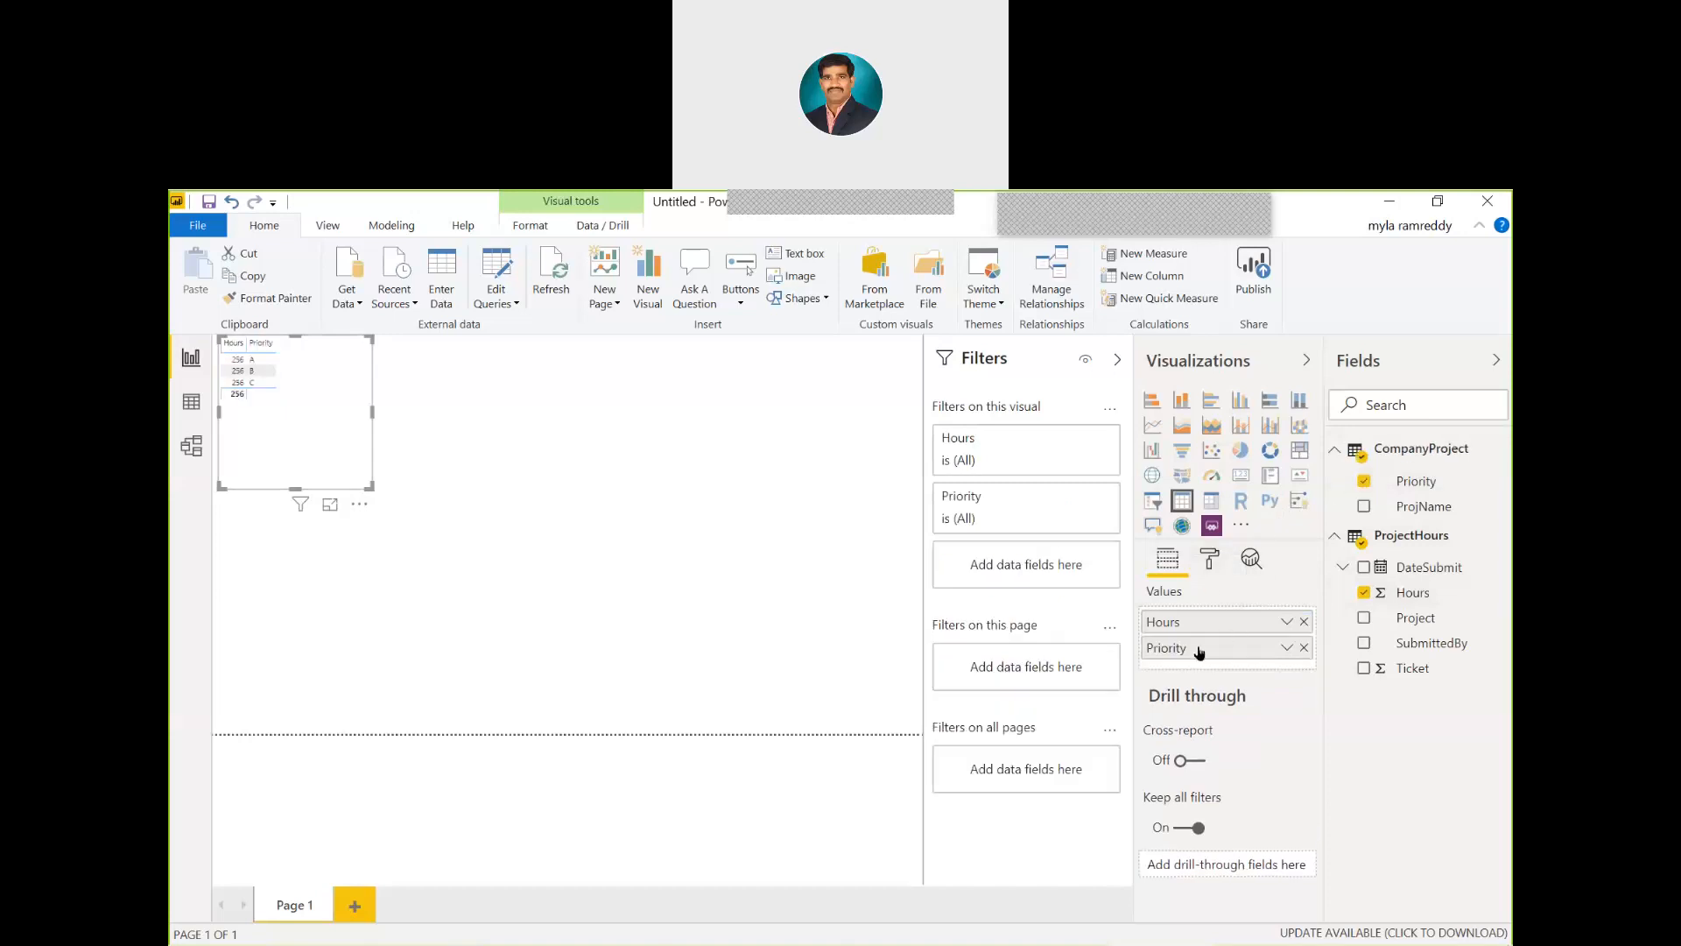
drag(1200, 648, 1200, 622)
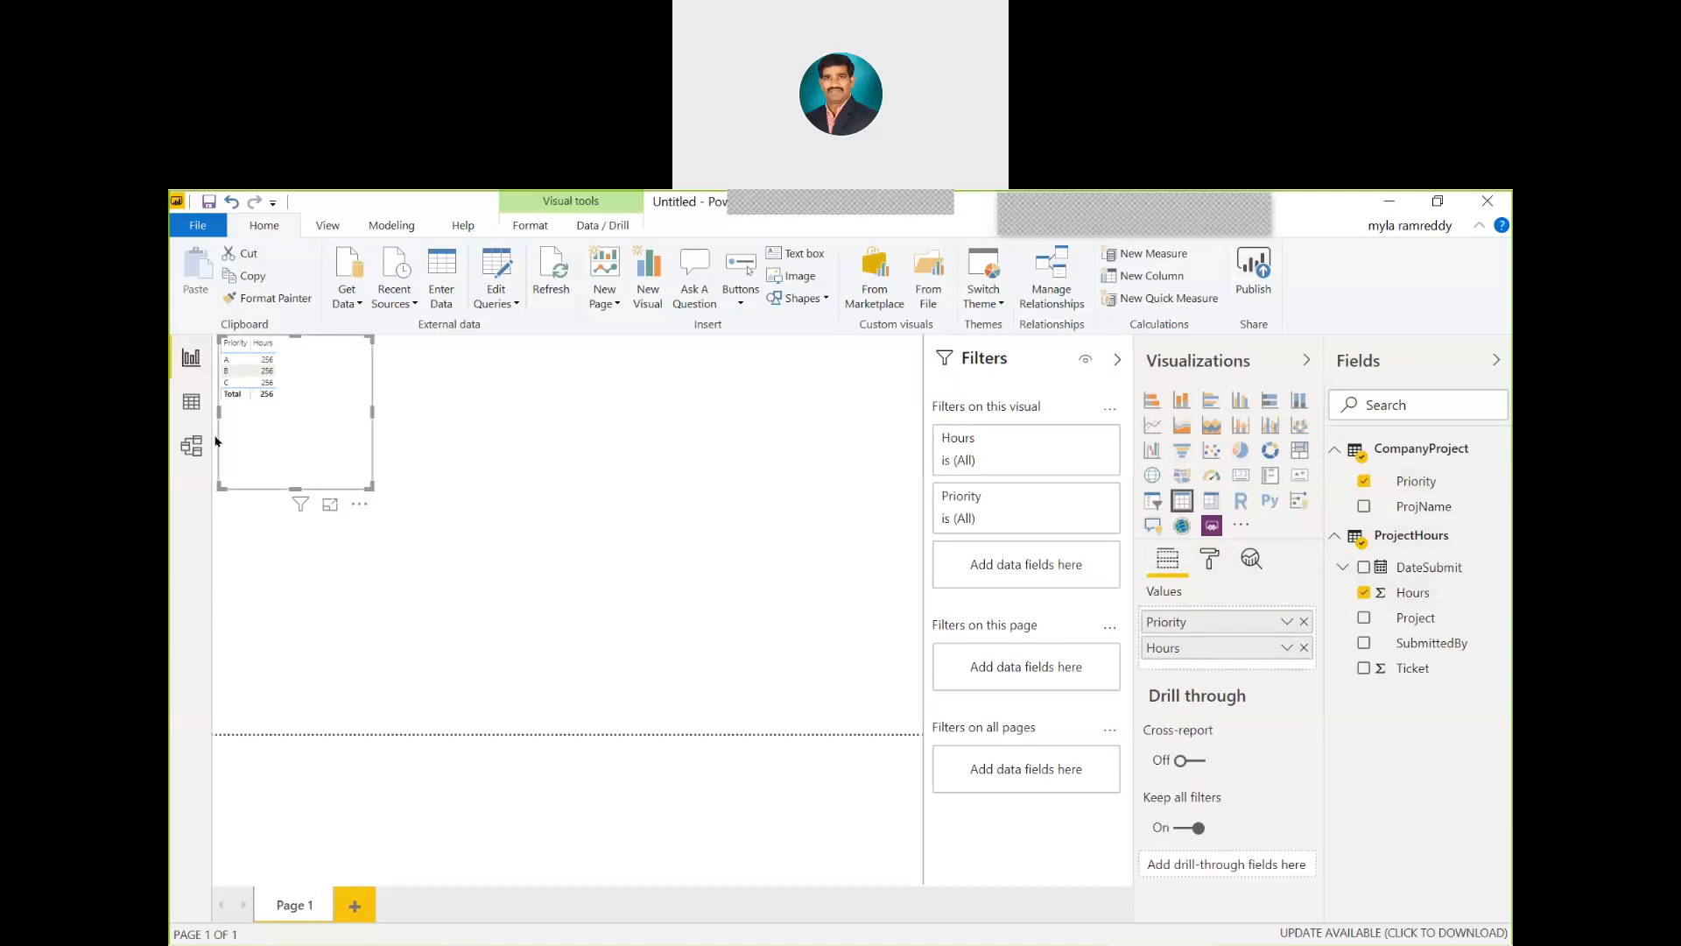
In the model view, relate ProjectHours' Project column to CompanyProject's ProjName and review the relationship's cardinality and cross filter direction
click(190, 446)
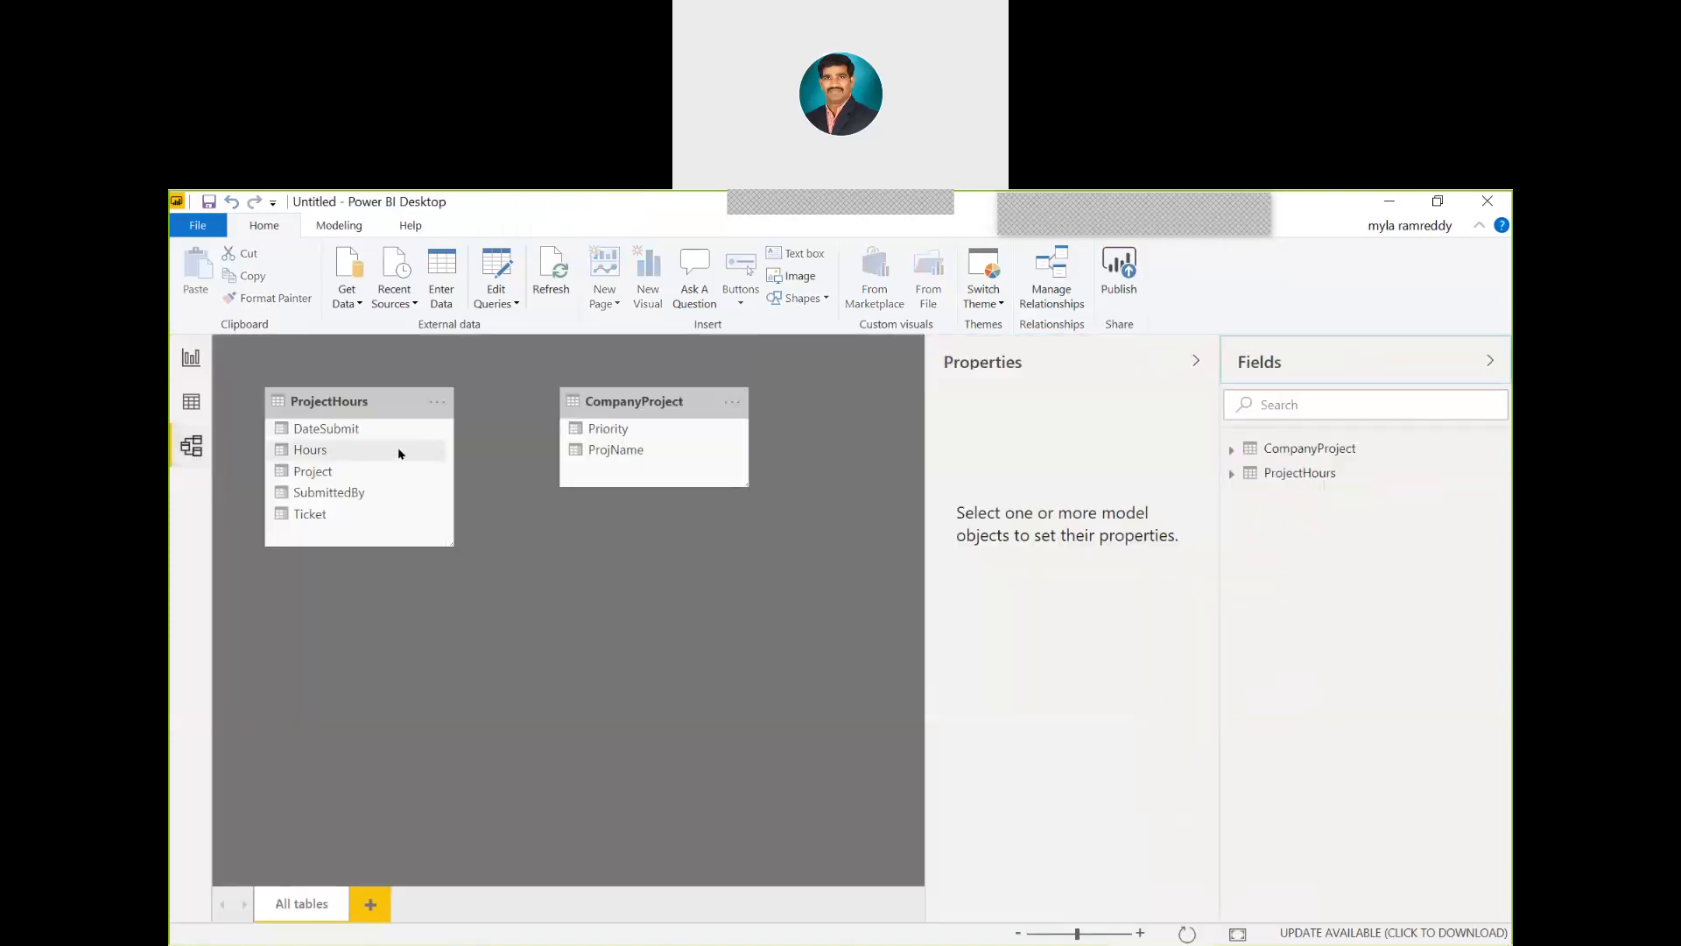
drag(340, 477, 653, 458)
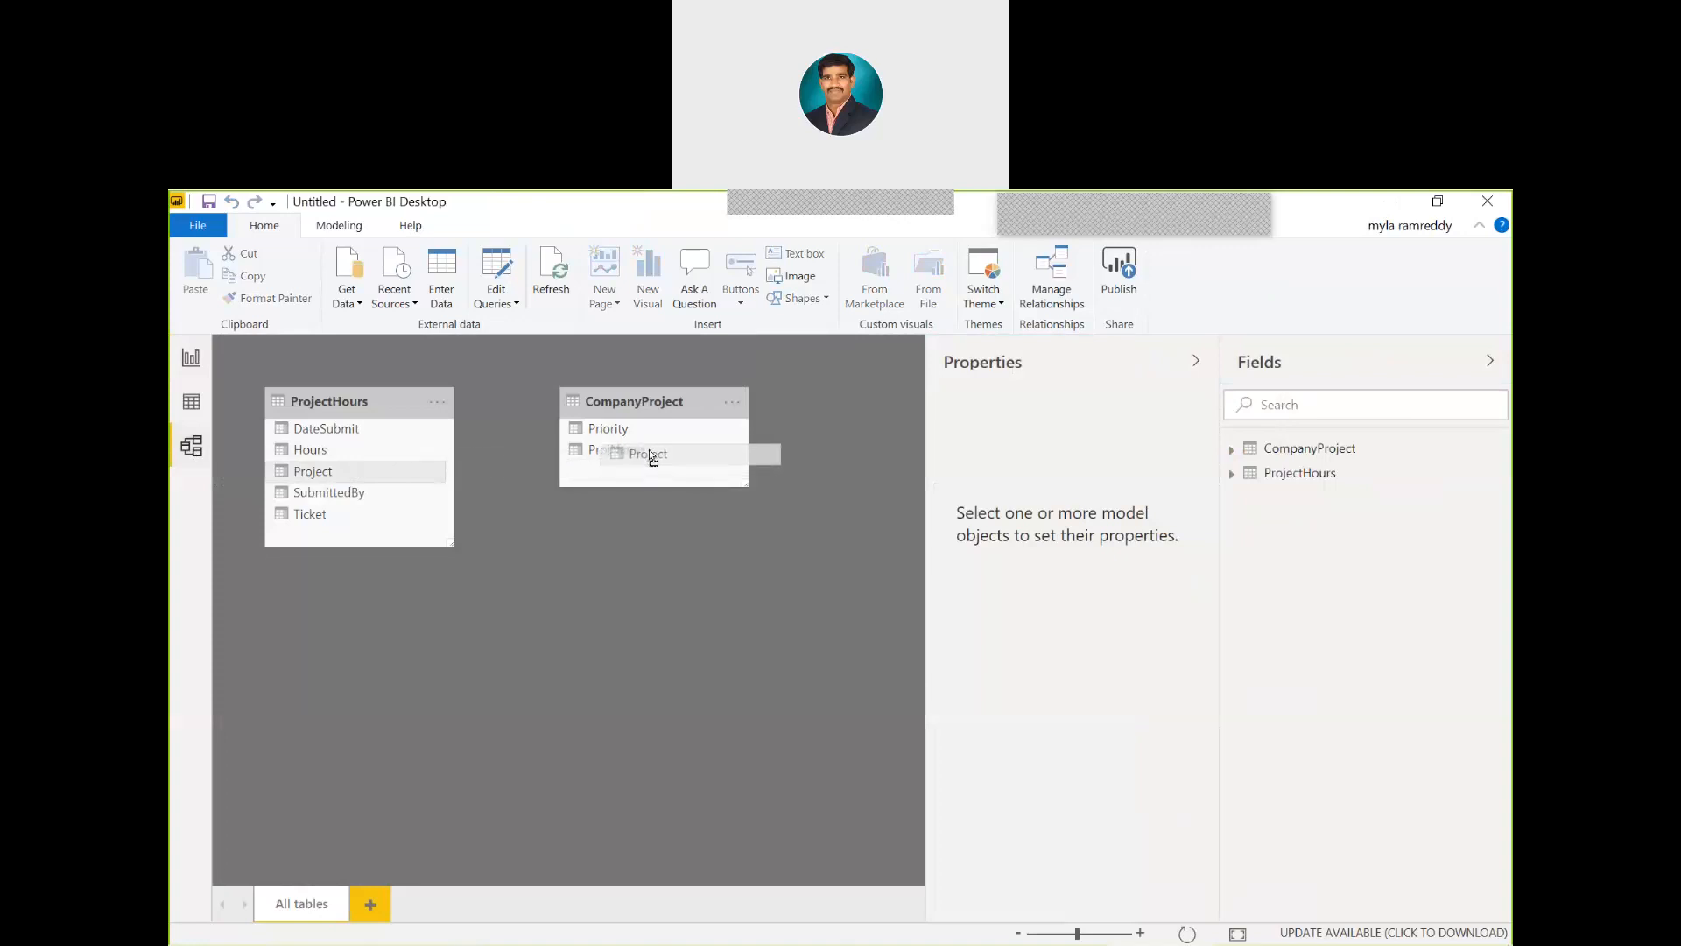
drag(653, 457, 651, 455)
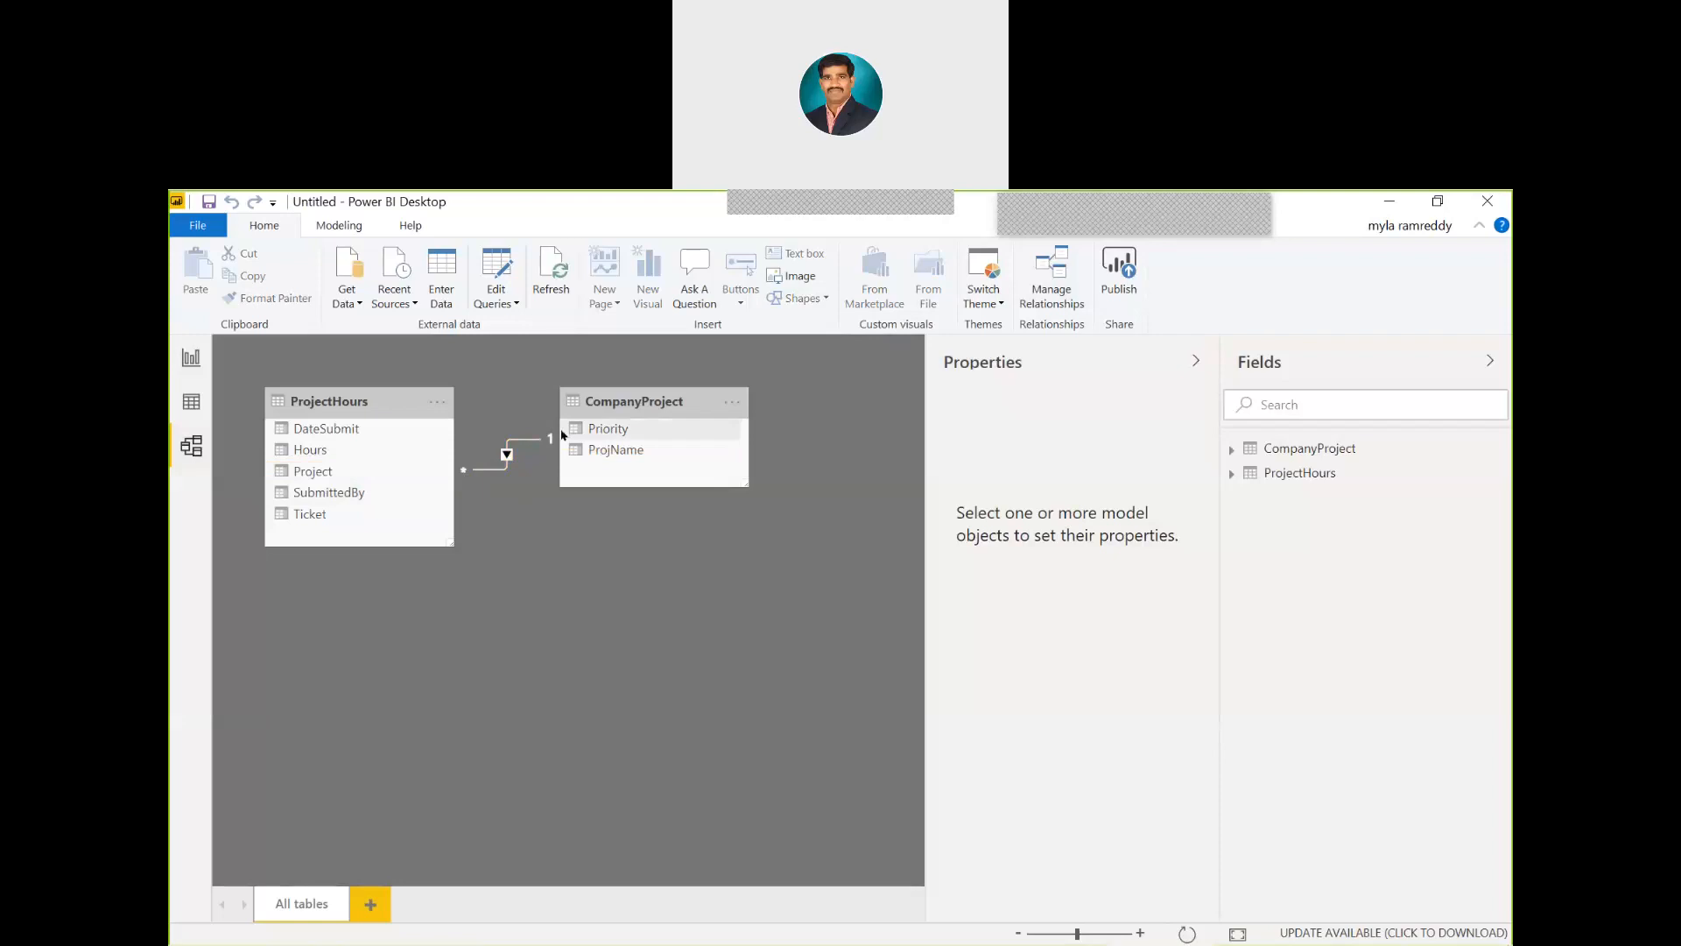
double_click(507, 455)
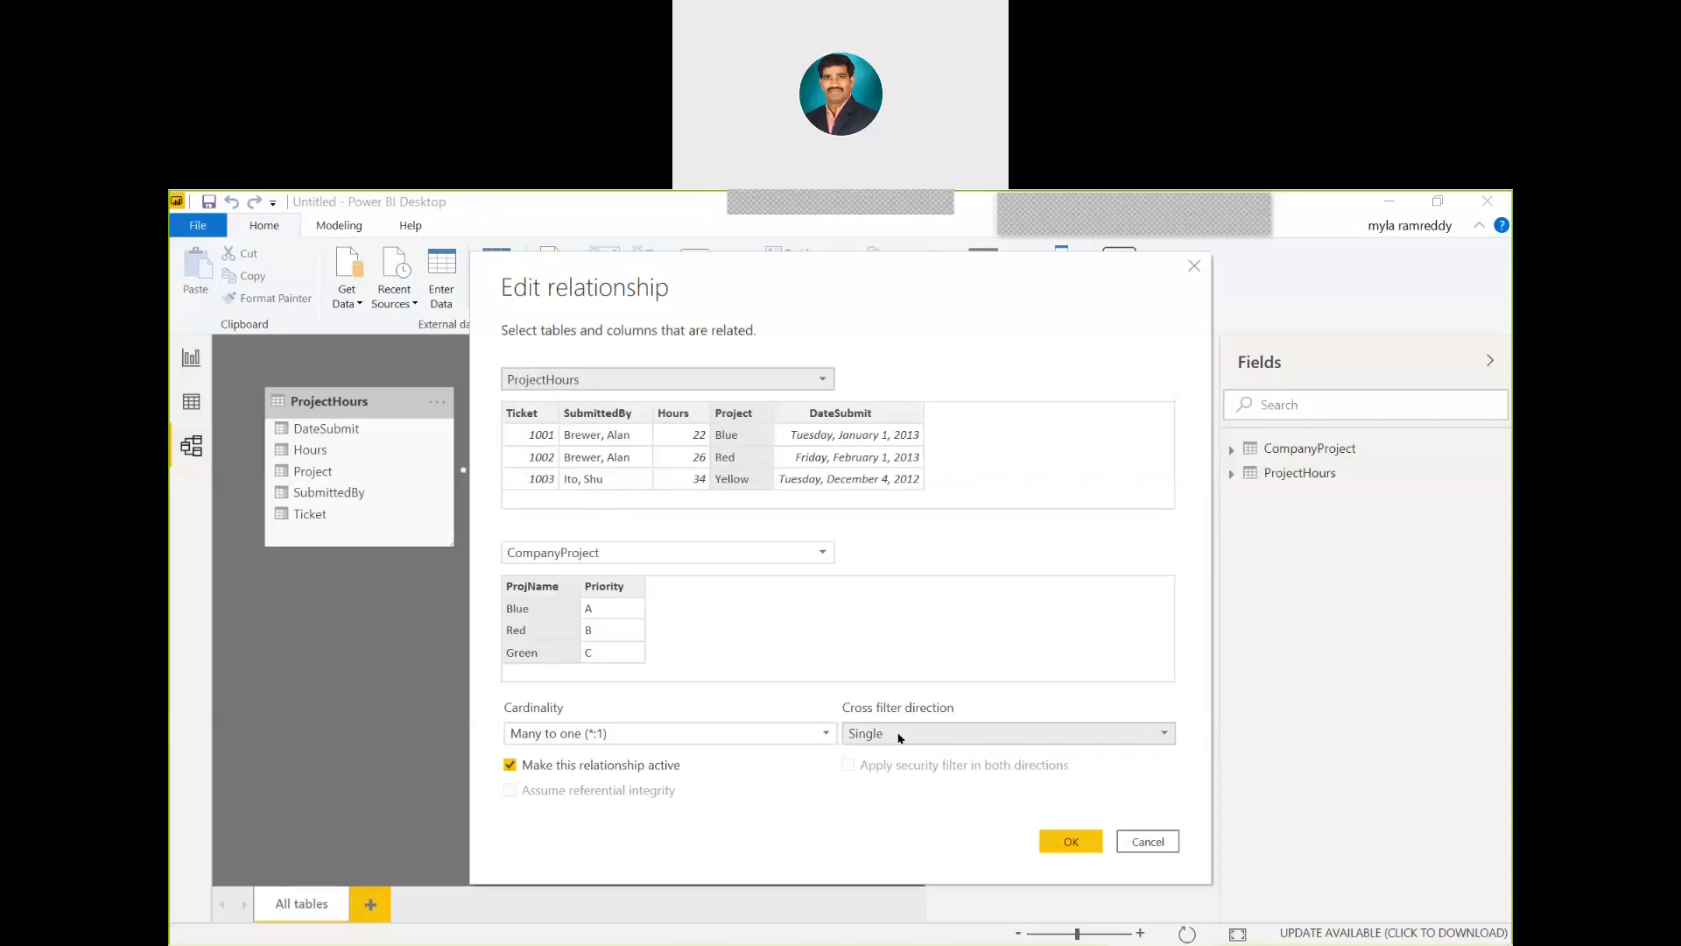
click(1072, 842)
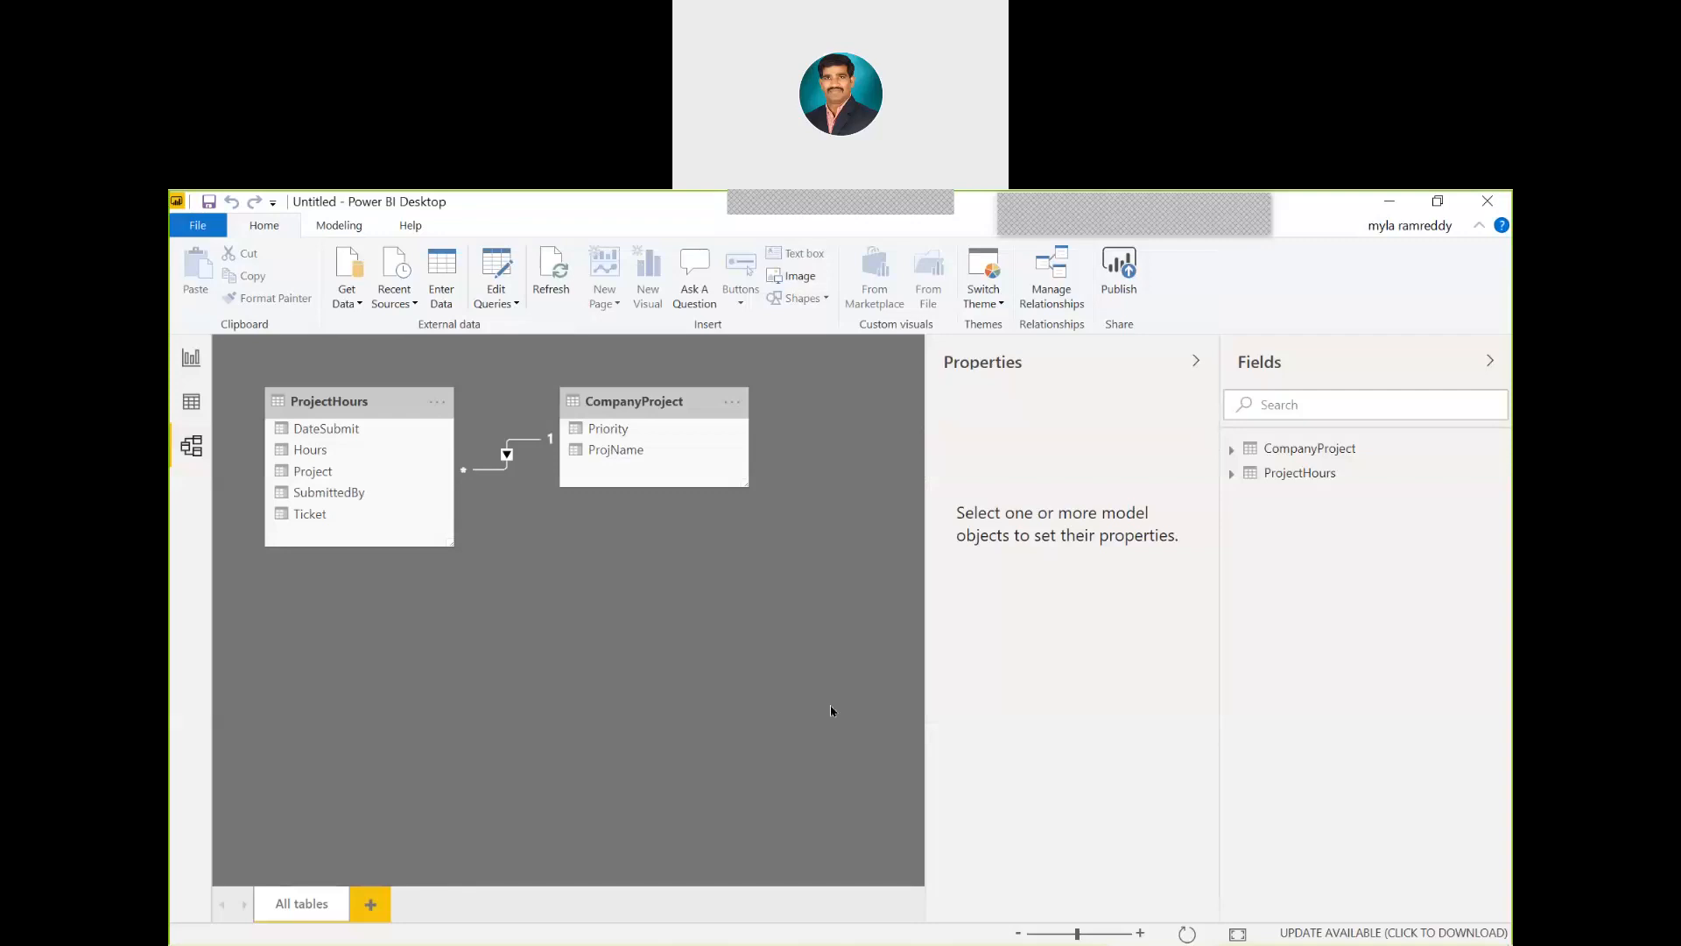
Switch to the Microsoft relationships article in the browser and read the introduction under "Automatic relationship updates"
key(alt+Tab)
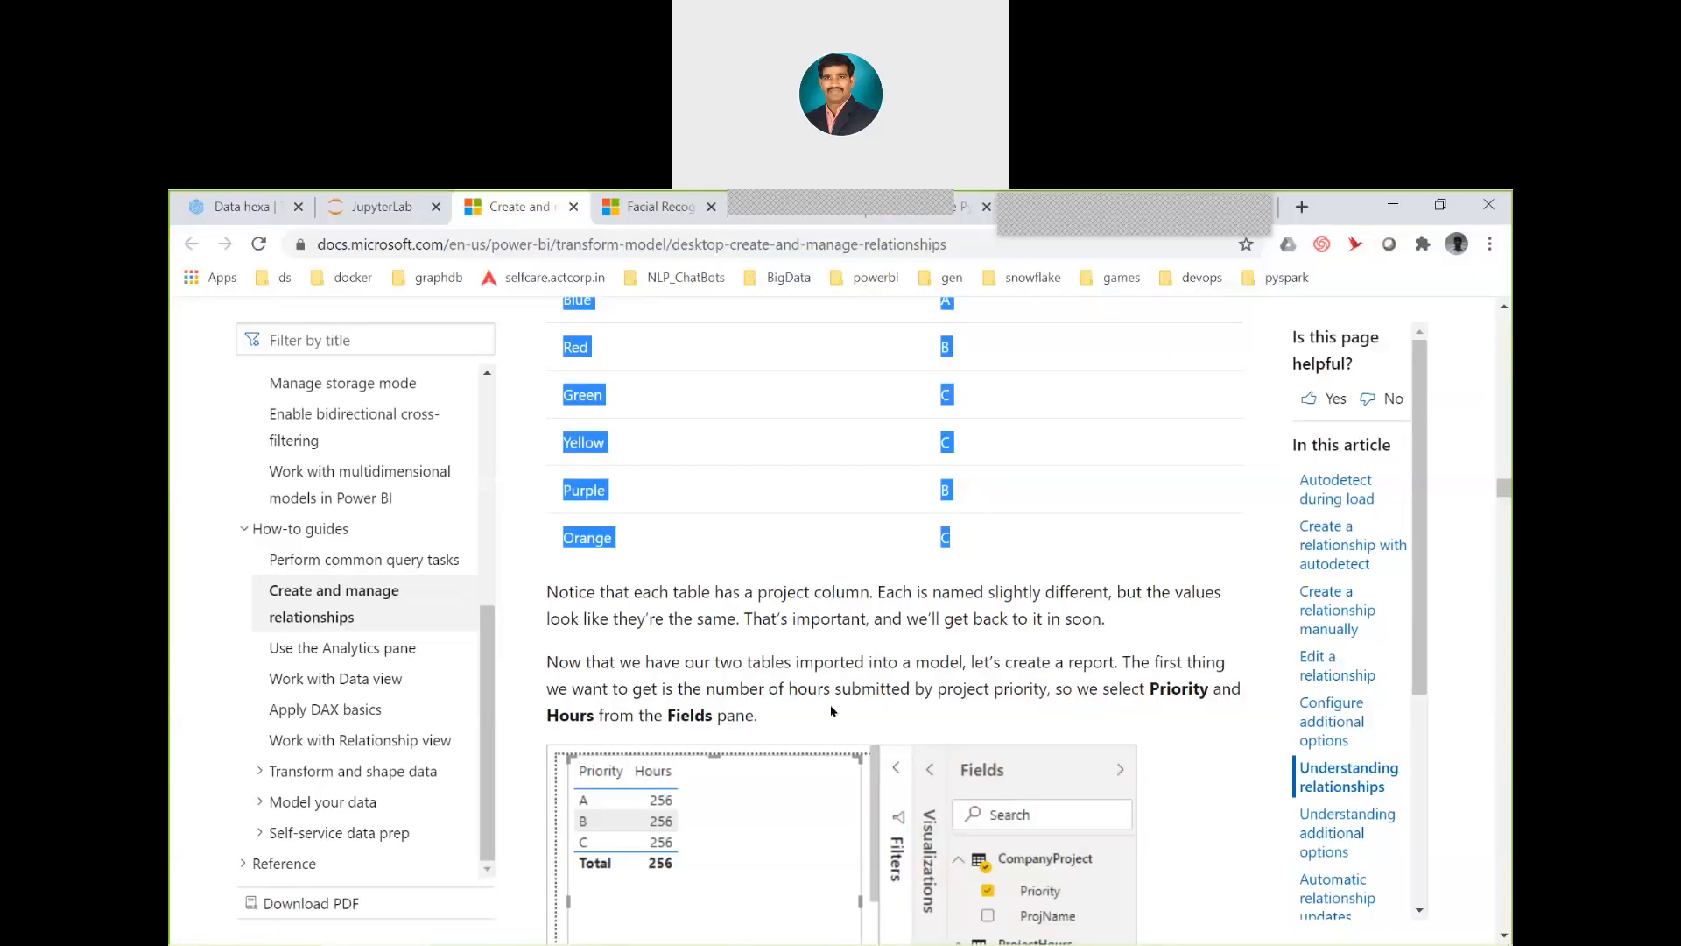
scroll(832, 711, down, 15)
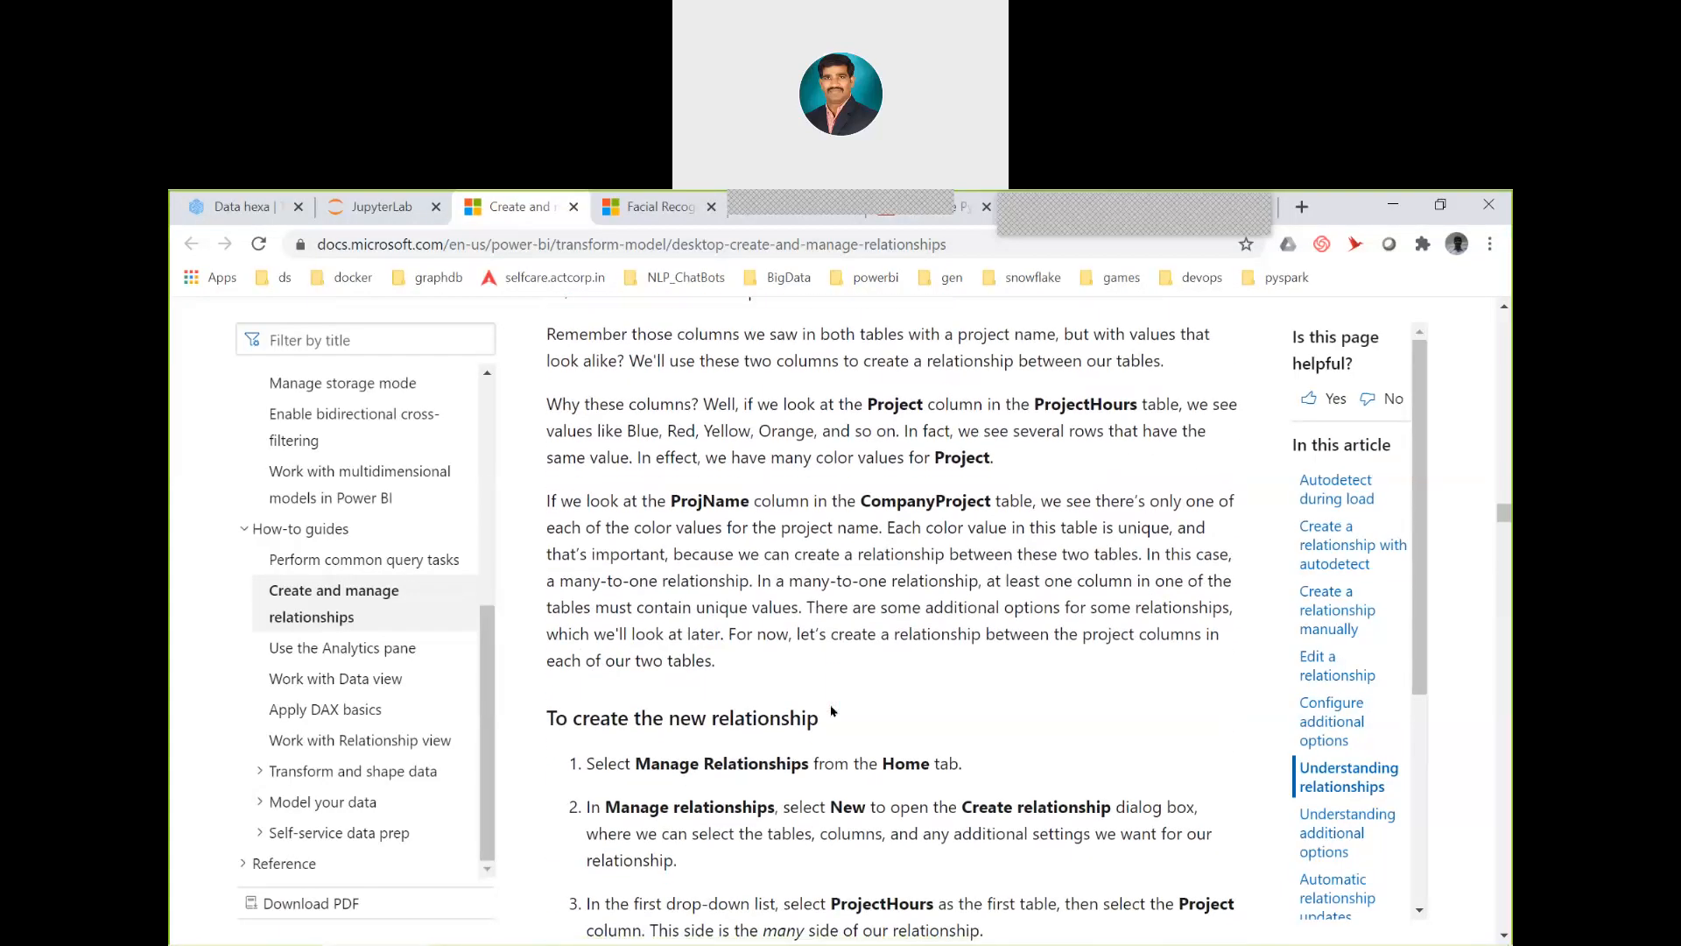
scroll(832, 711, down, 10)
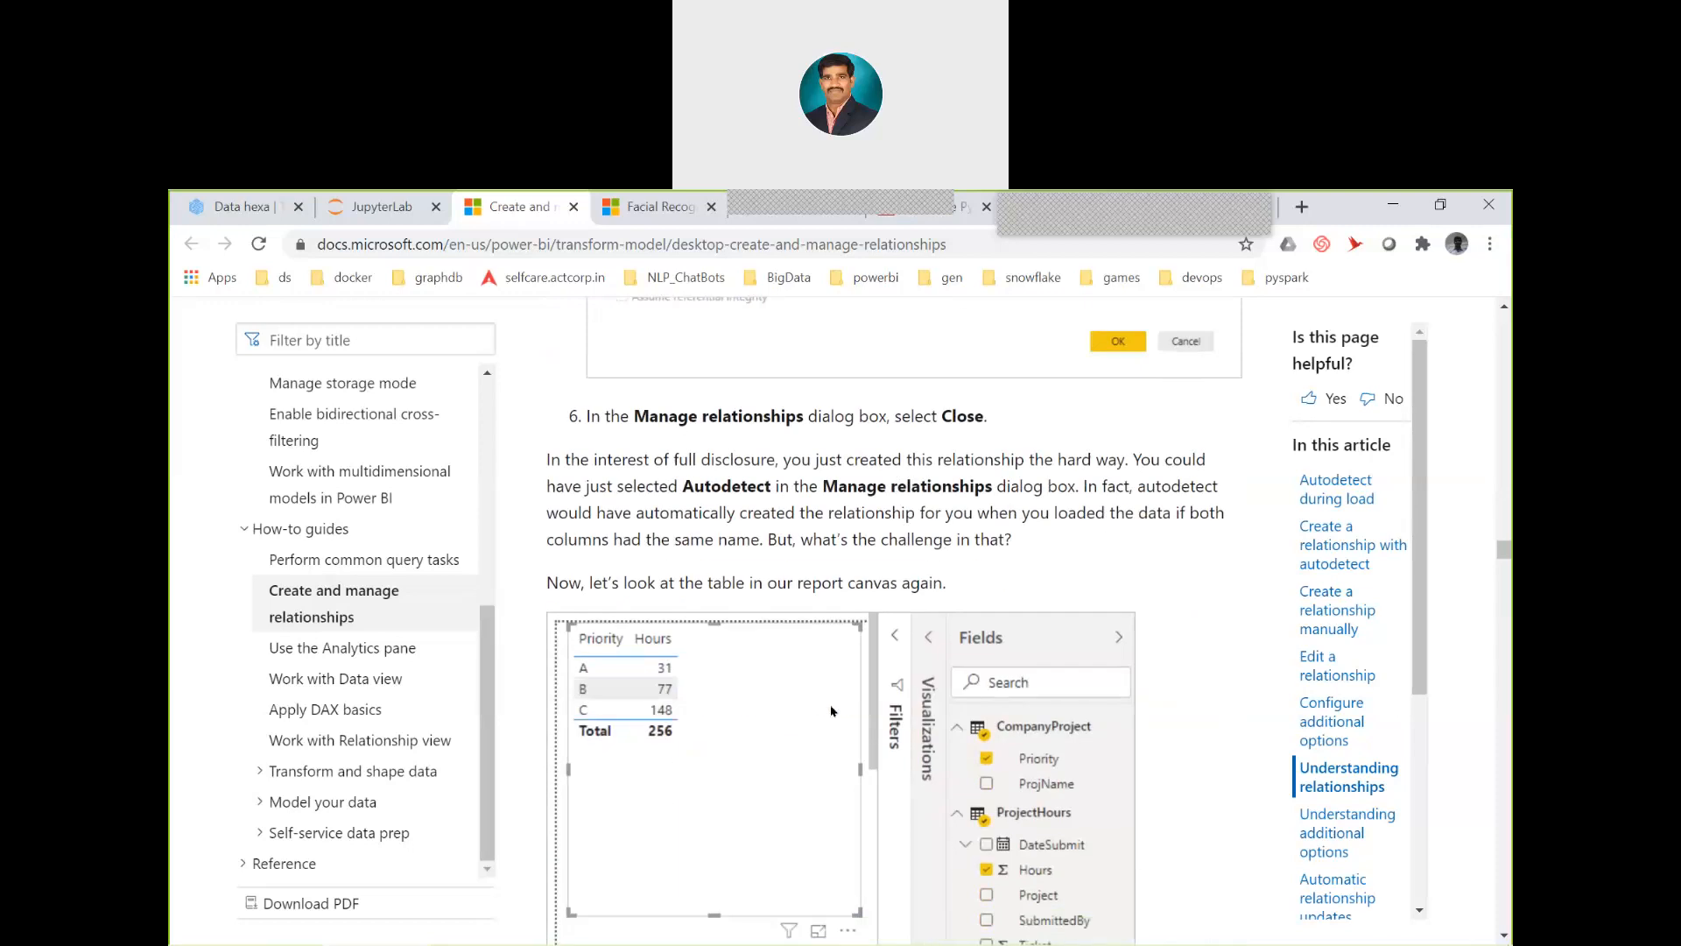
scroll(832, 711, down, 8)
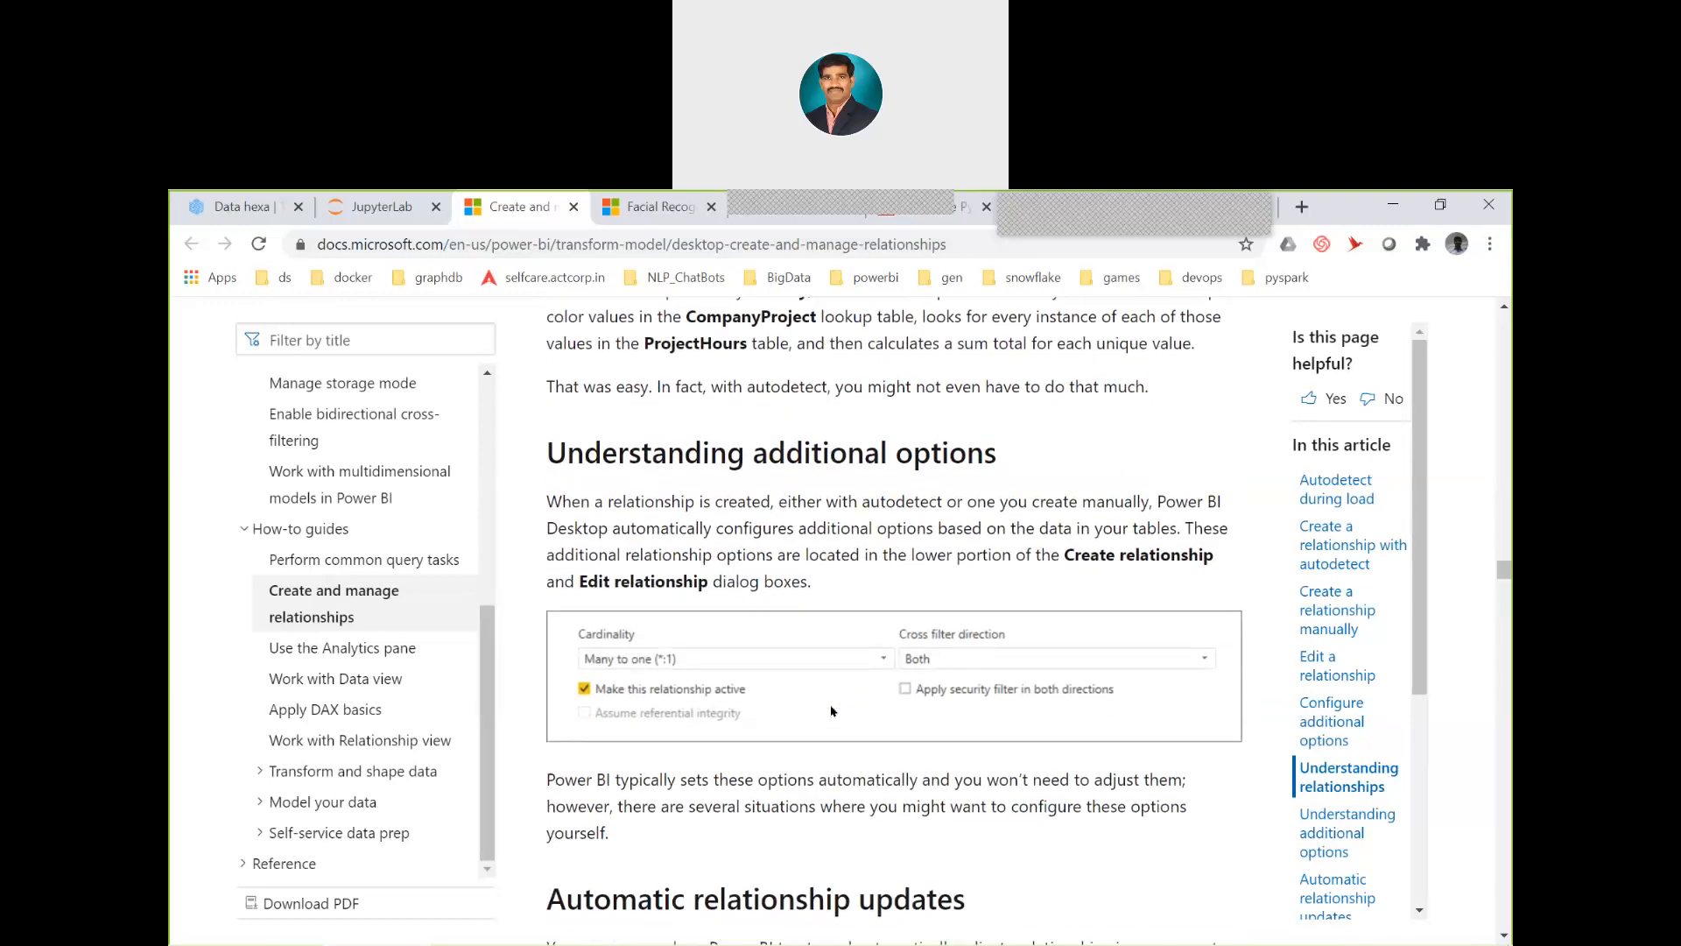
scroll(832, 711, down, 10)
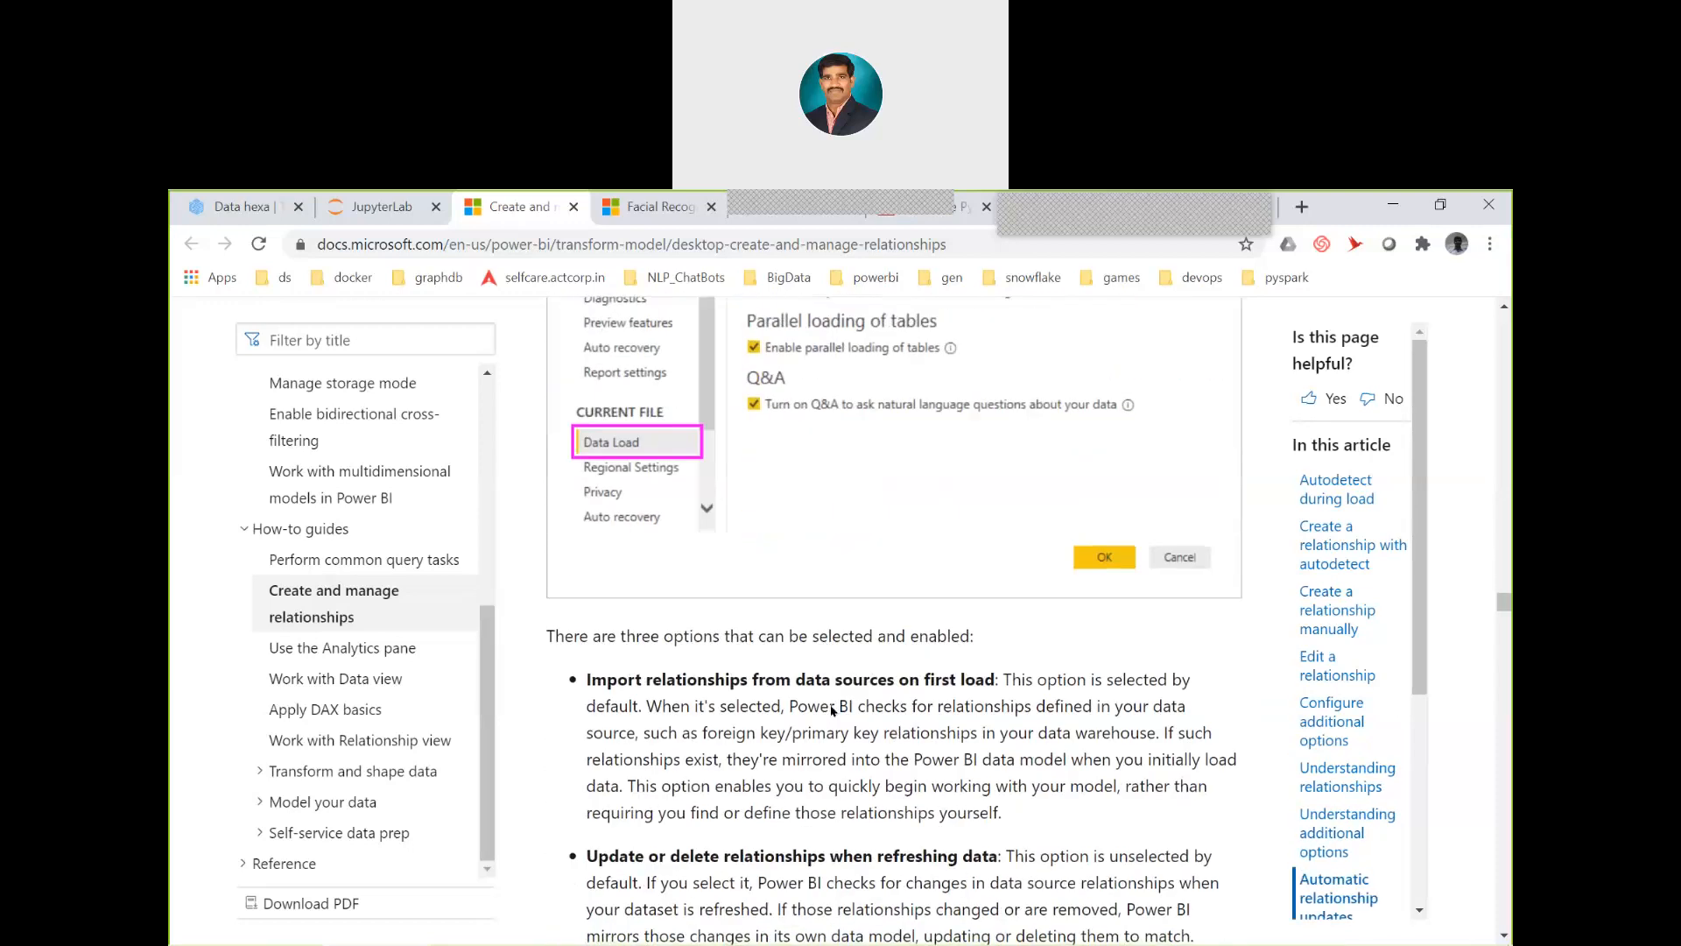
scroll(832, 711, down, 3)
scroll(832, 711, up, 7)
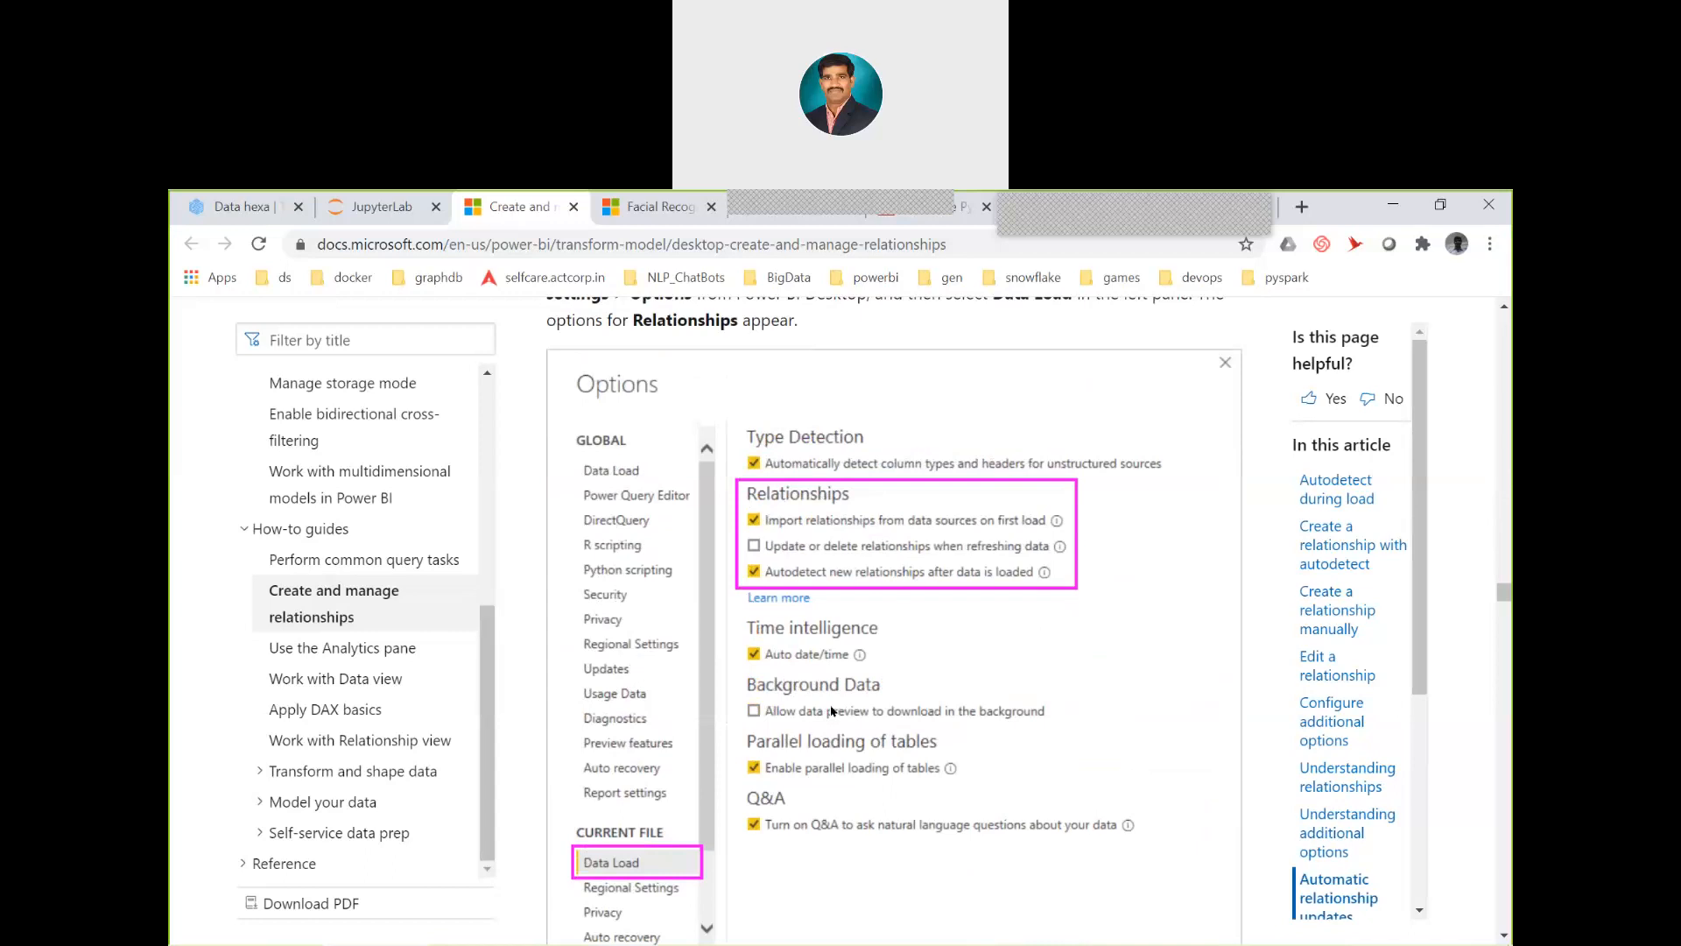
scroll(832, 711, up, 1)
scroll(832, 711, up, 2)
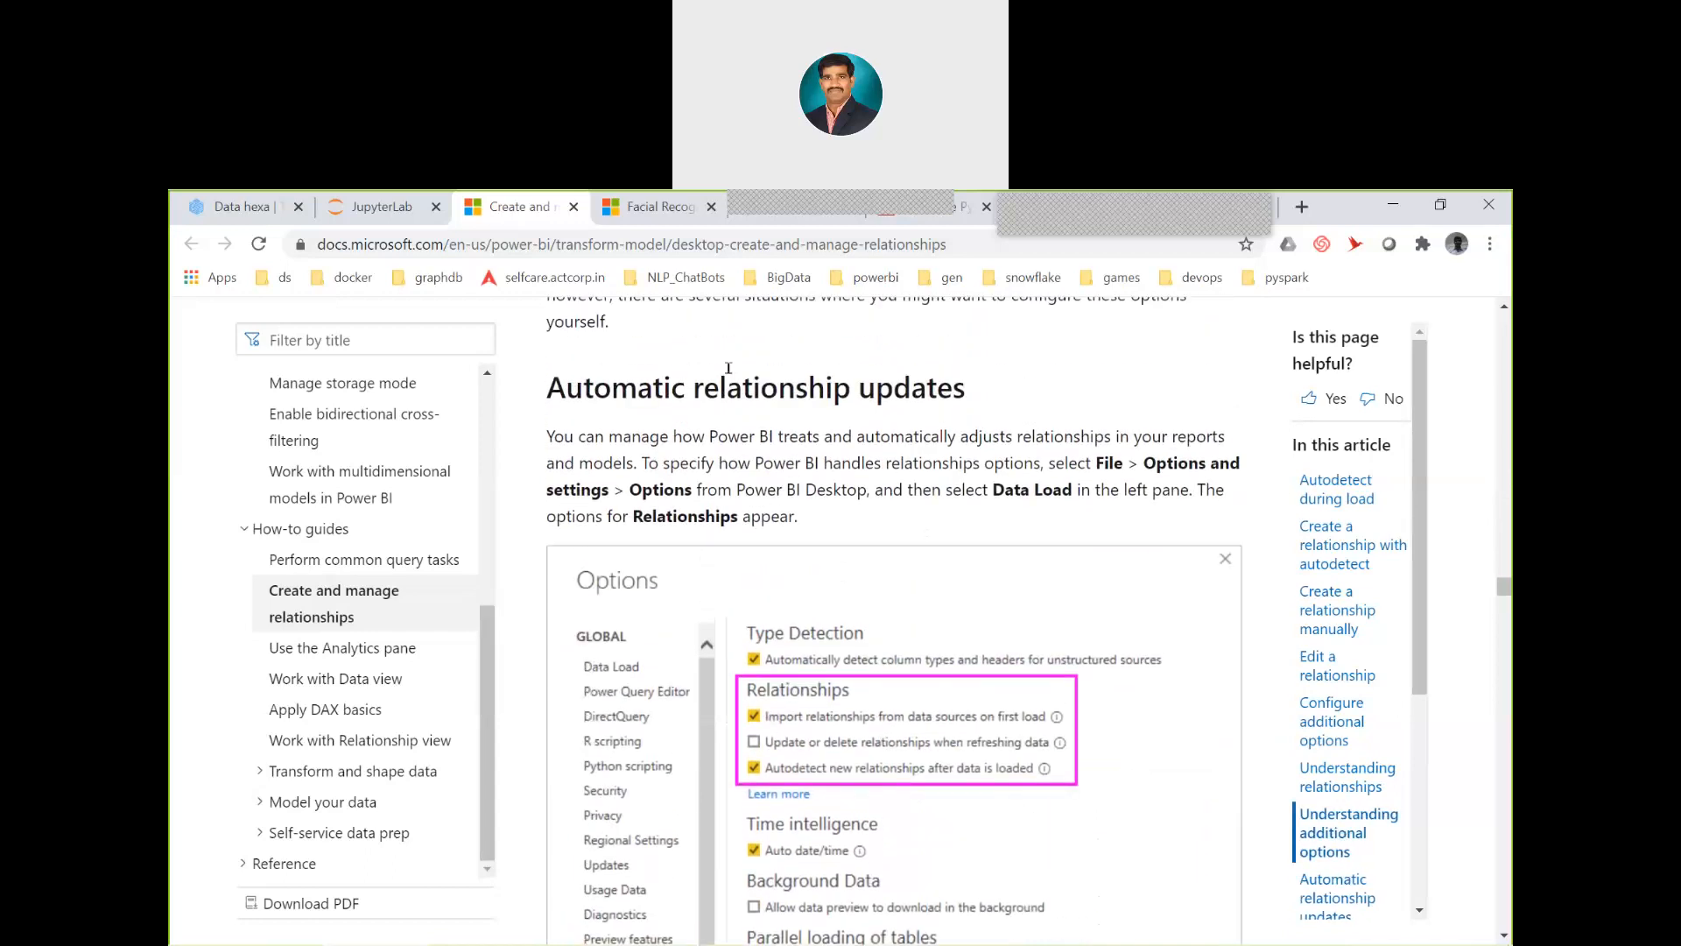
double_click(772, 384)
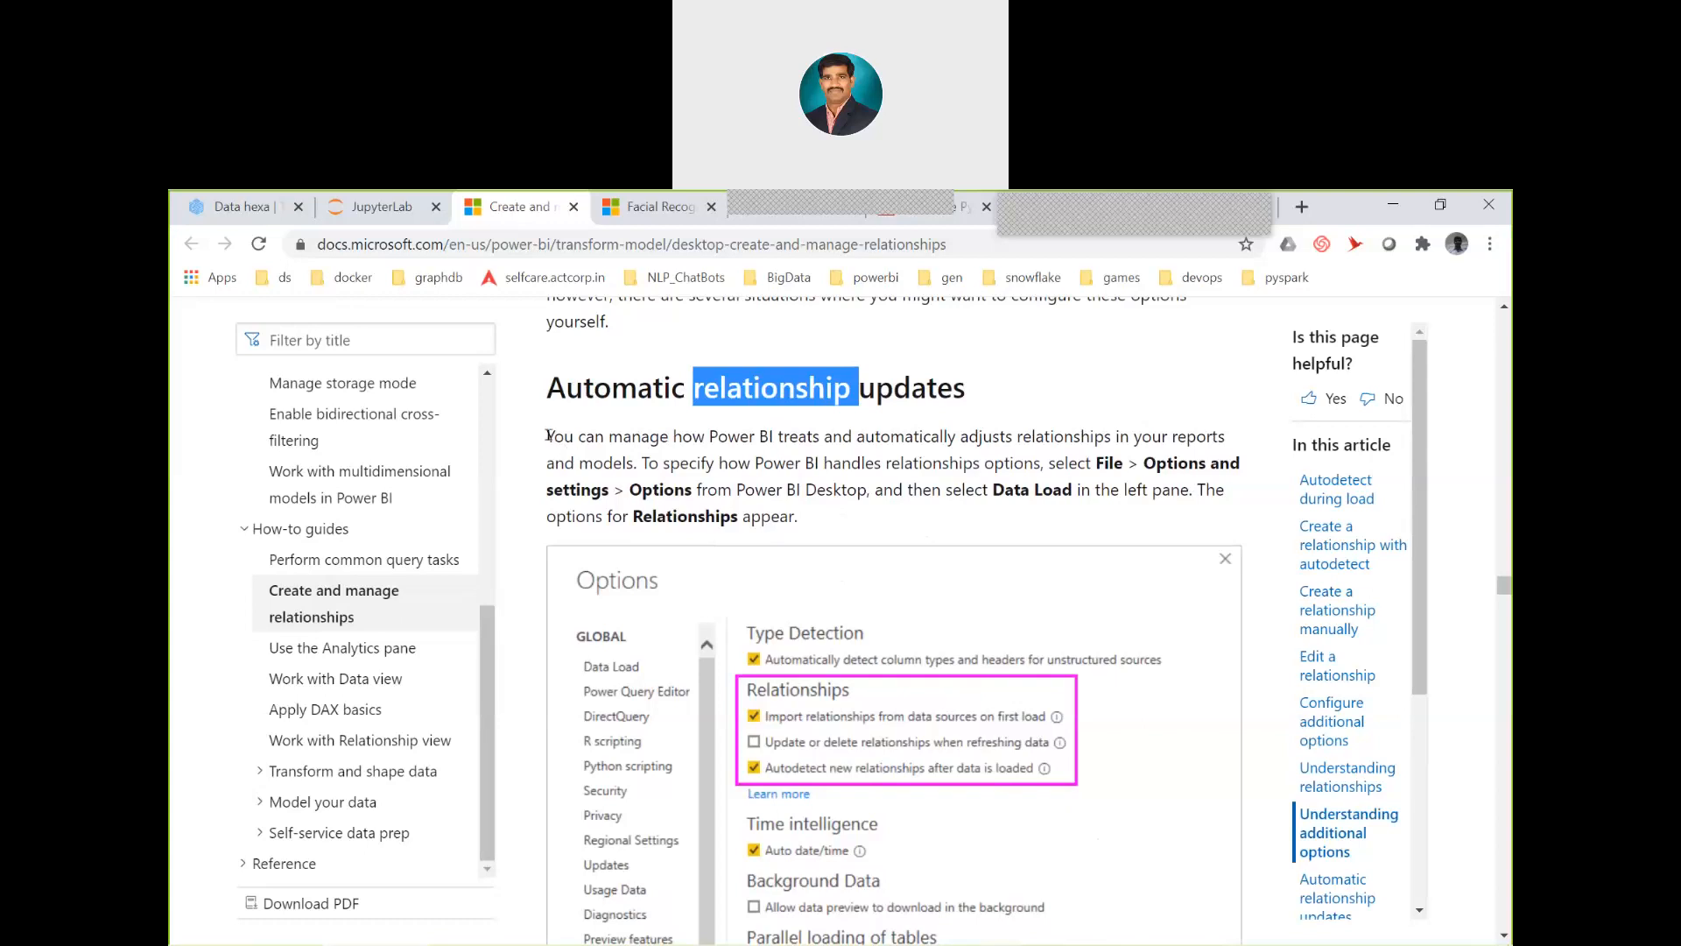
drag(548, 436, 1141, 511)
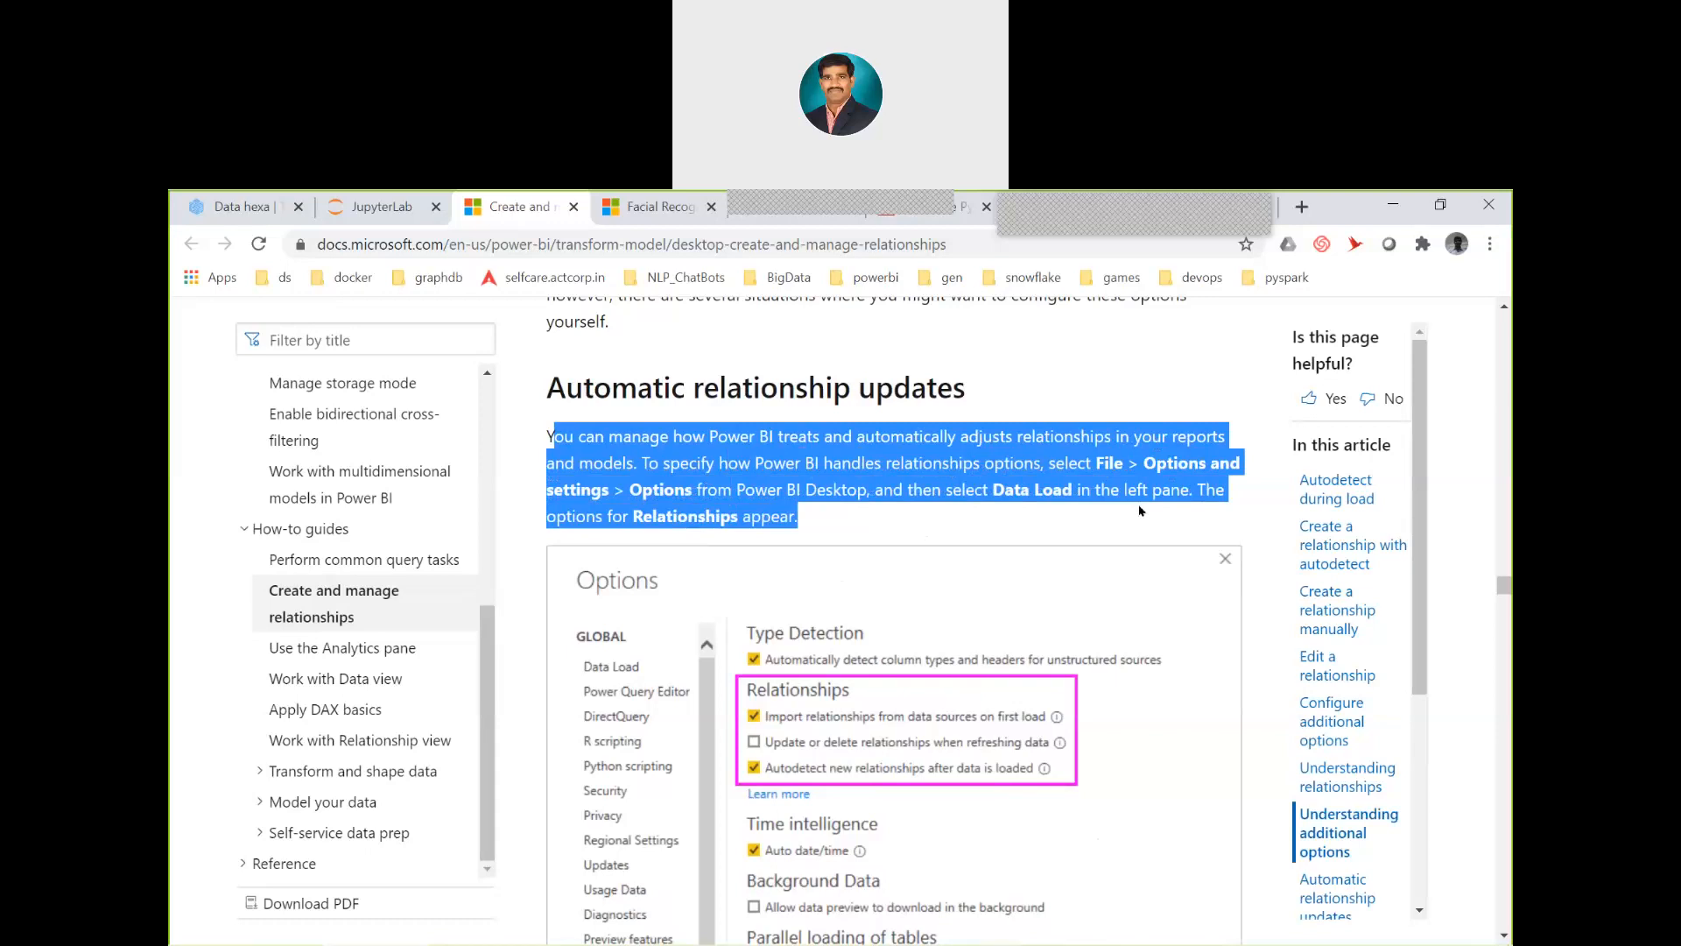
Examine the Relationships options for Data Load and the description of "Import relationships from data sources on first load", including its foreign key/primary key example
scroll(847, 751, down, 3)
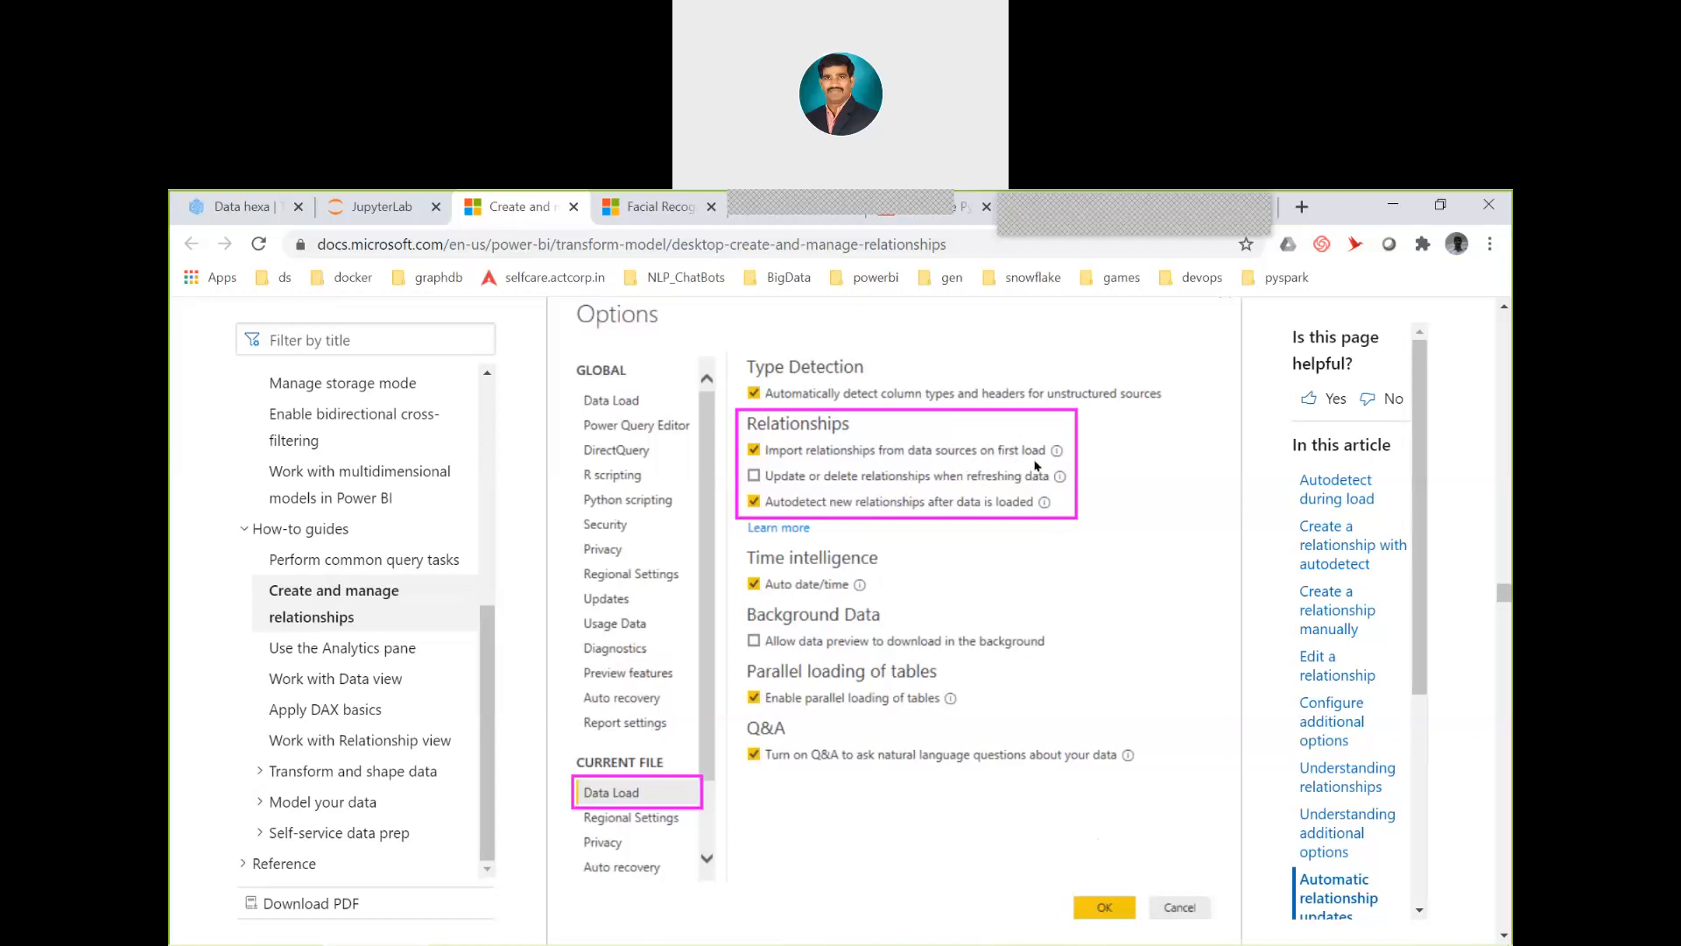
scroll(936, 758, down, 5)
scroll(936, 759, down, 2)
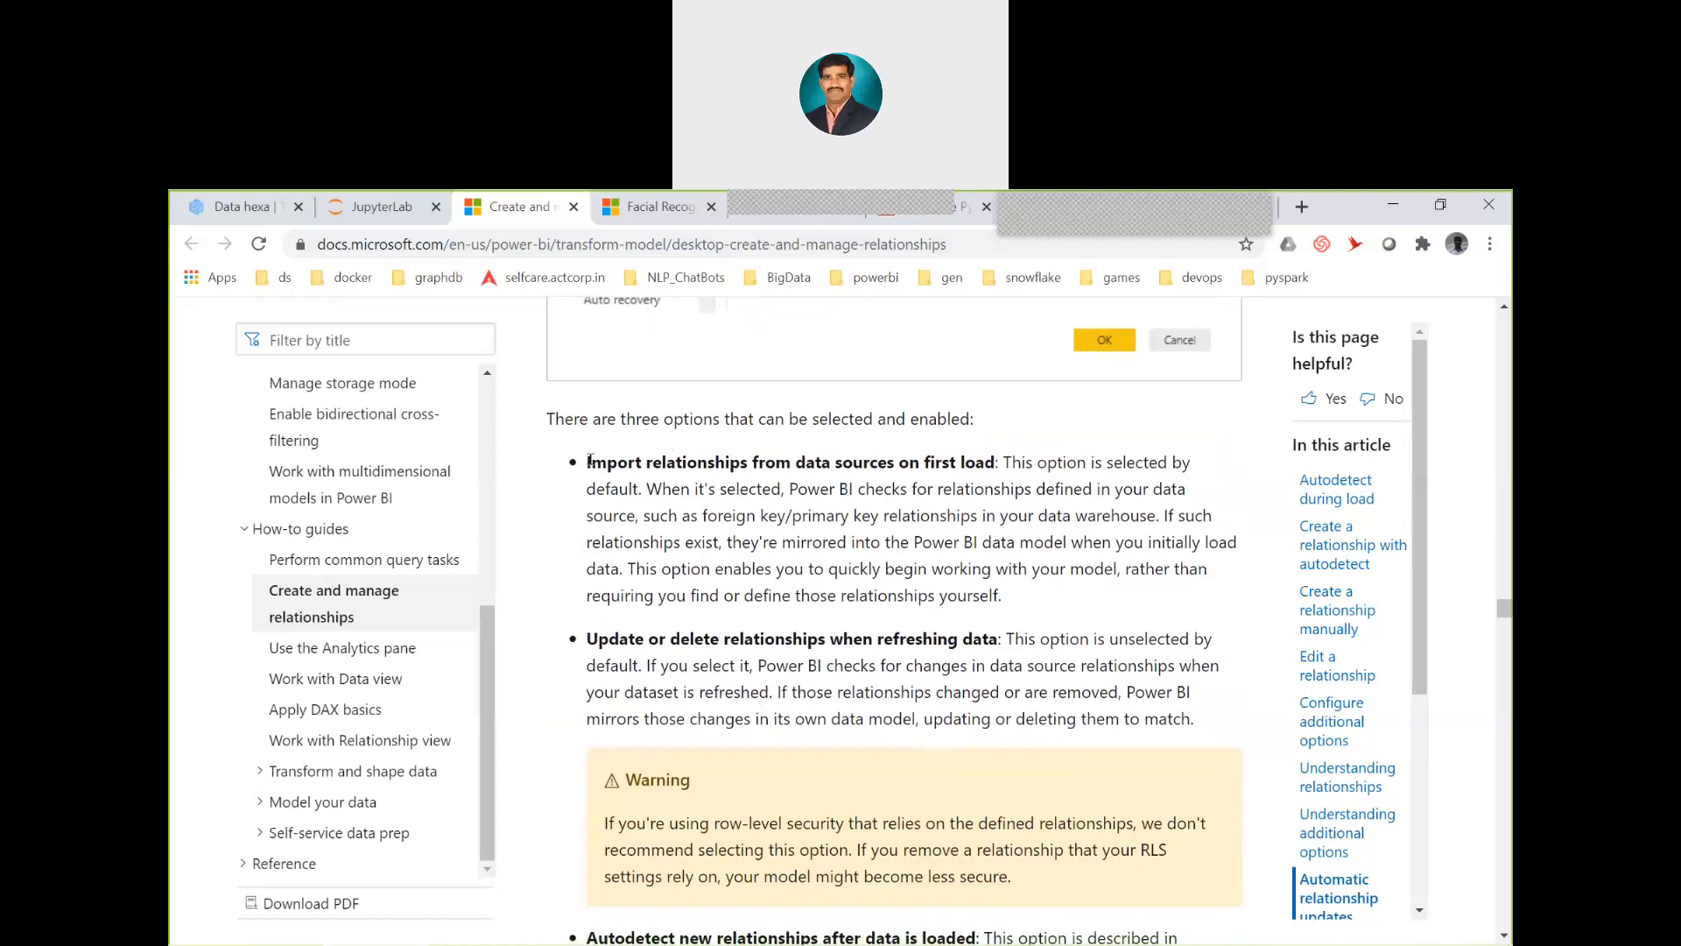
drag(590, 461, 1022, 597)
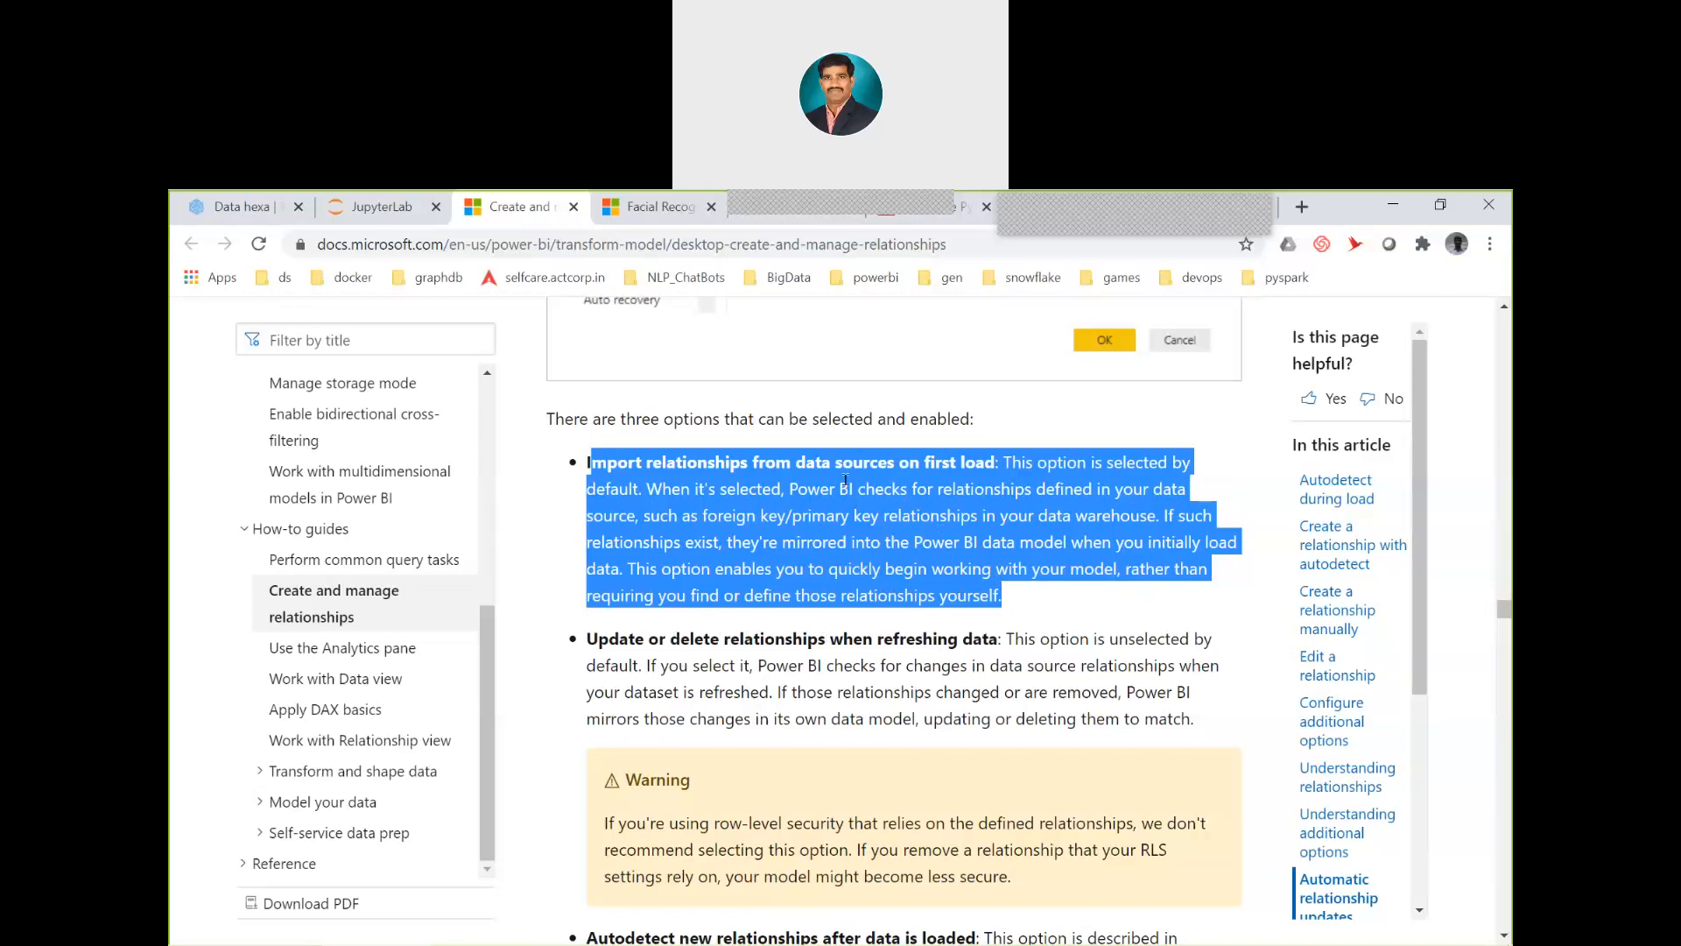
double_click(773, 515)
drag(701, 515, 879, 515)
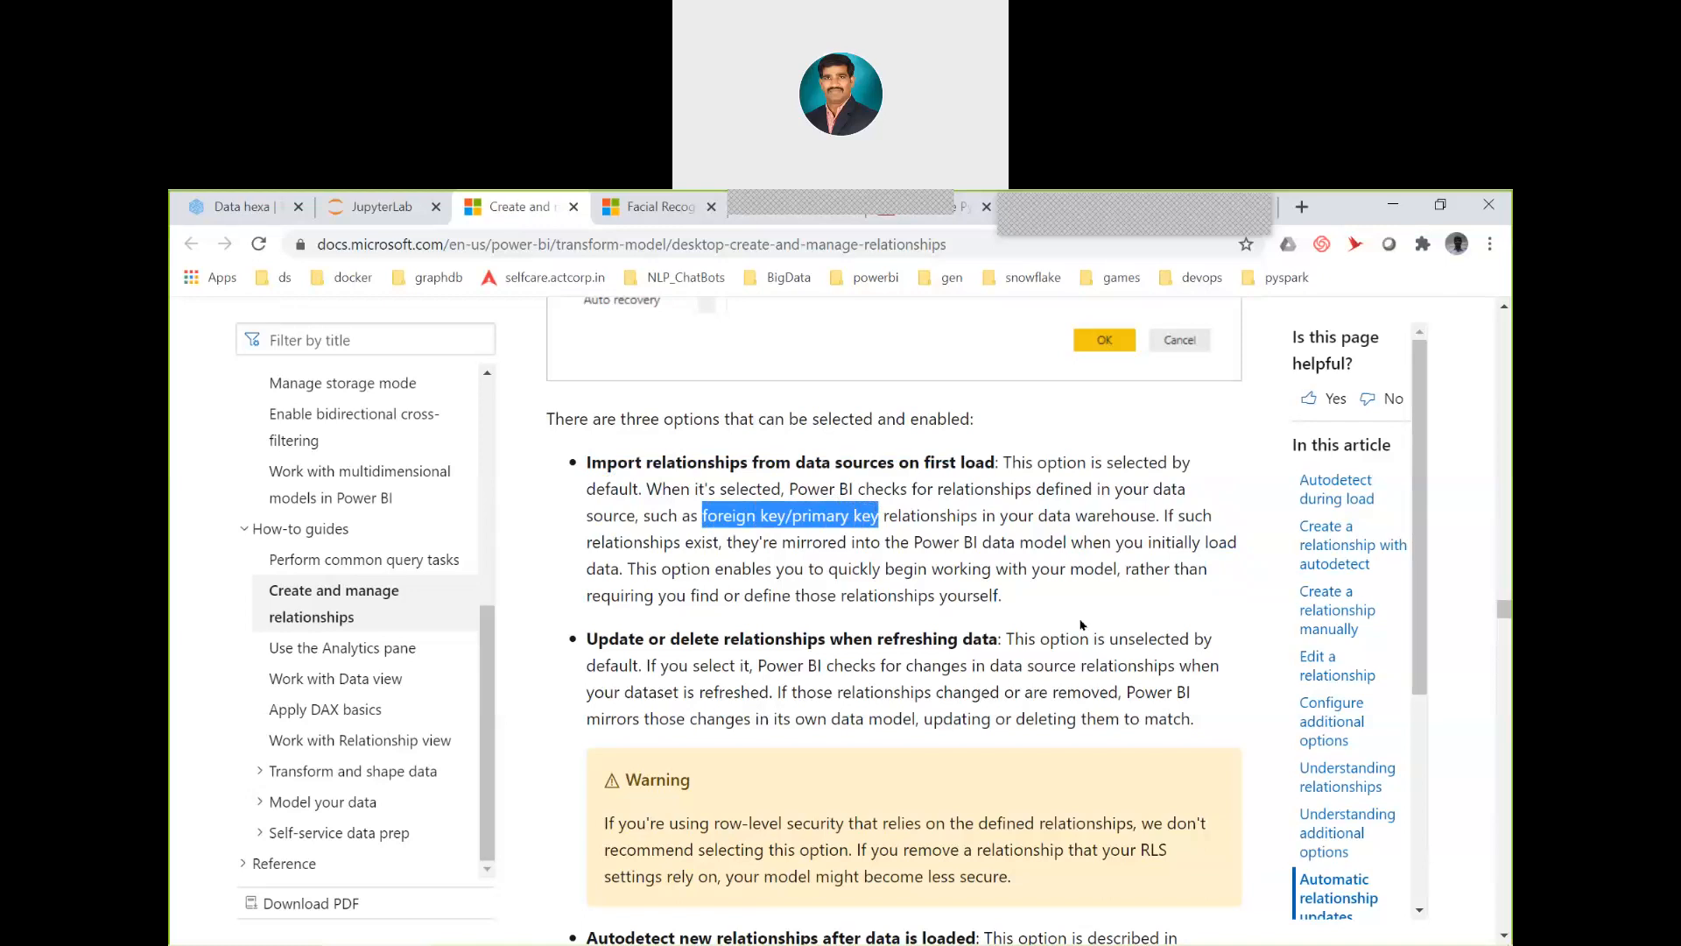
scroll(1083, 624, up, 5)
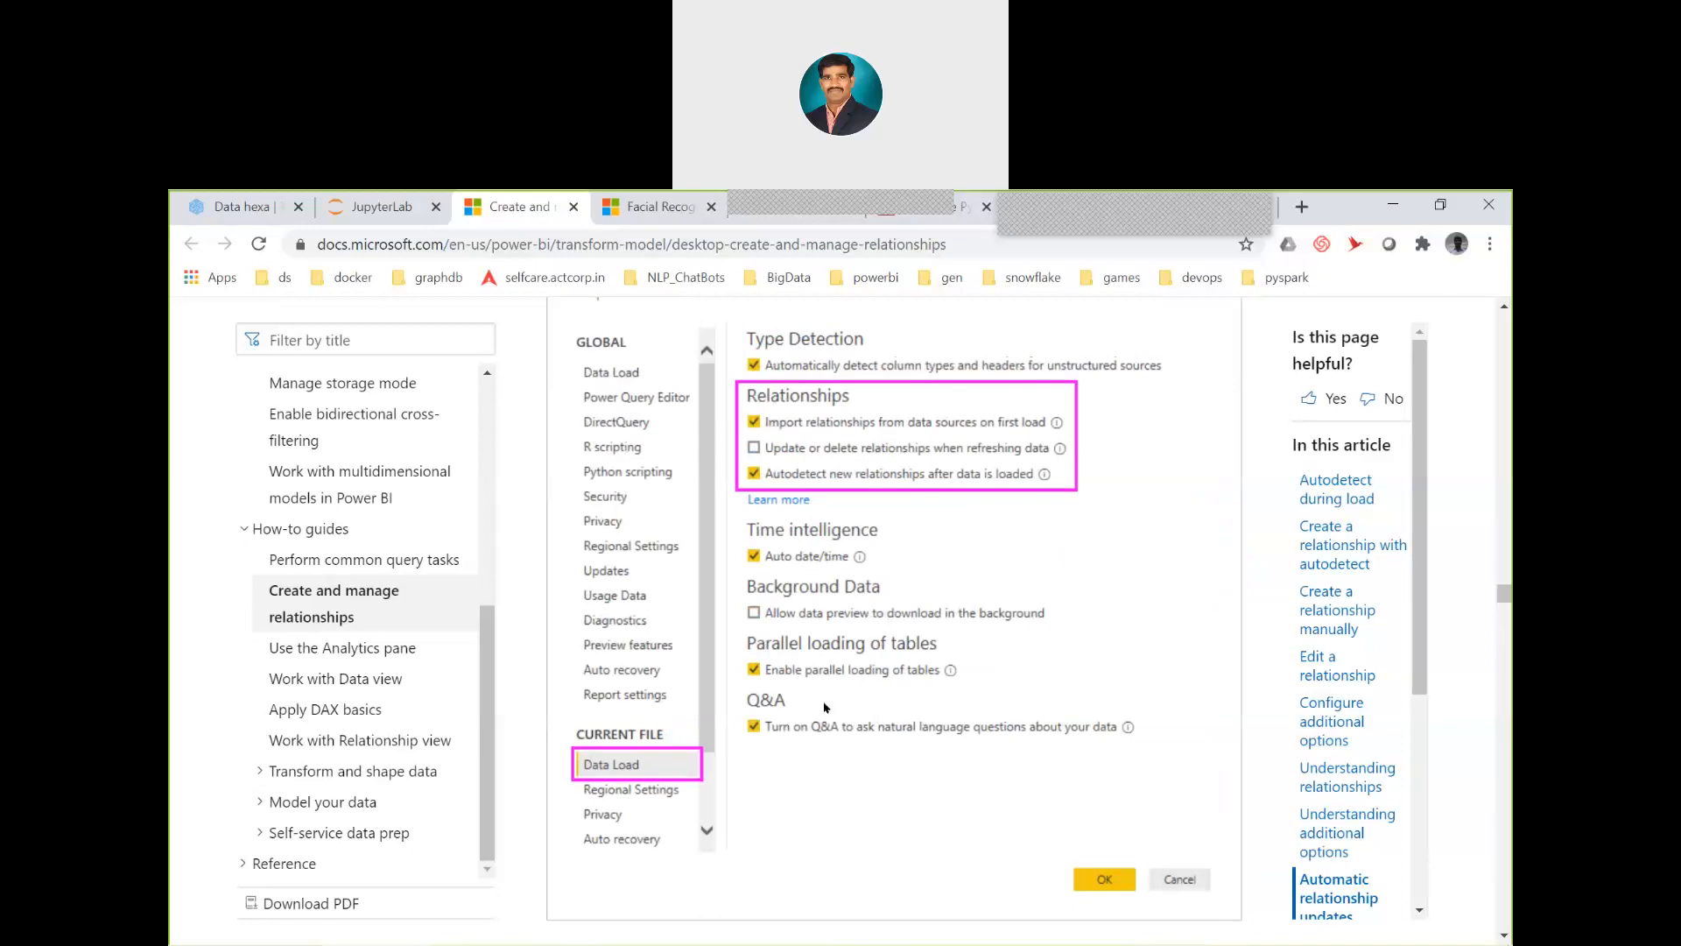
scroll(782, 430, down, 5)
drag(704, 628, 879, 627)
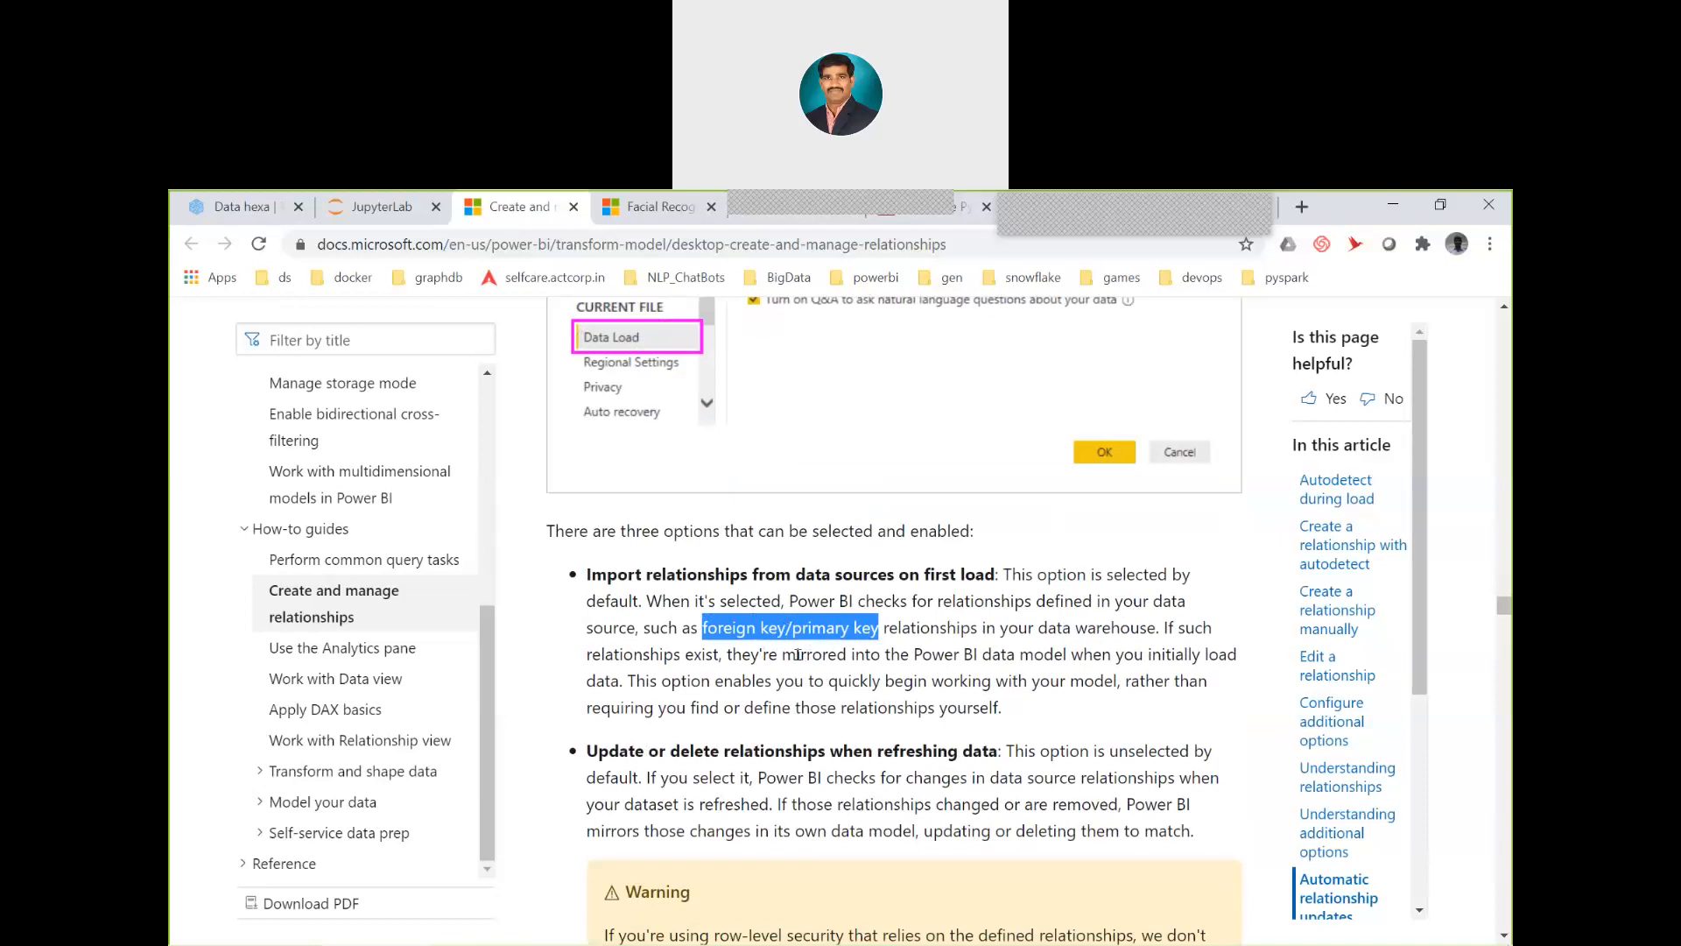
scroll(798, 655, up, 5)
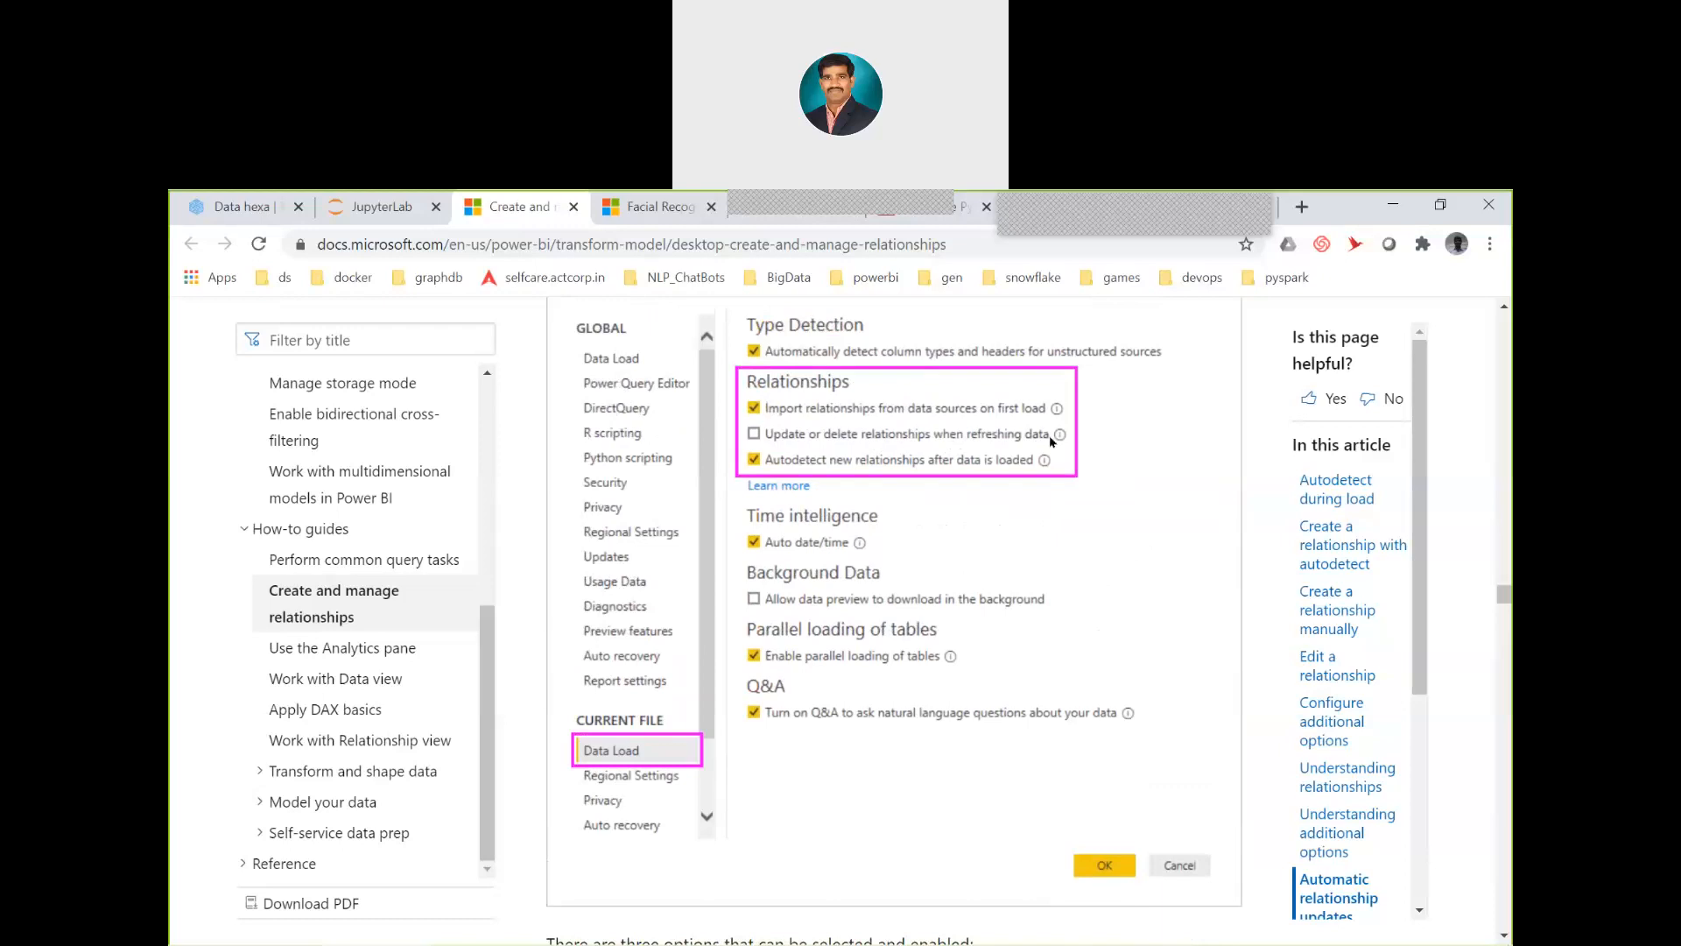
scroll(948, 757, down, 6)
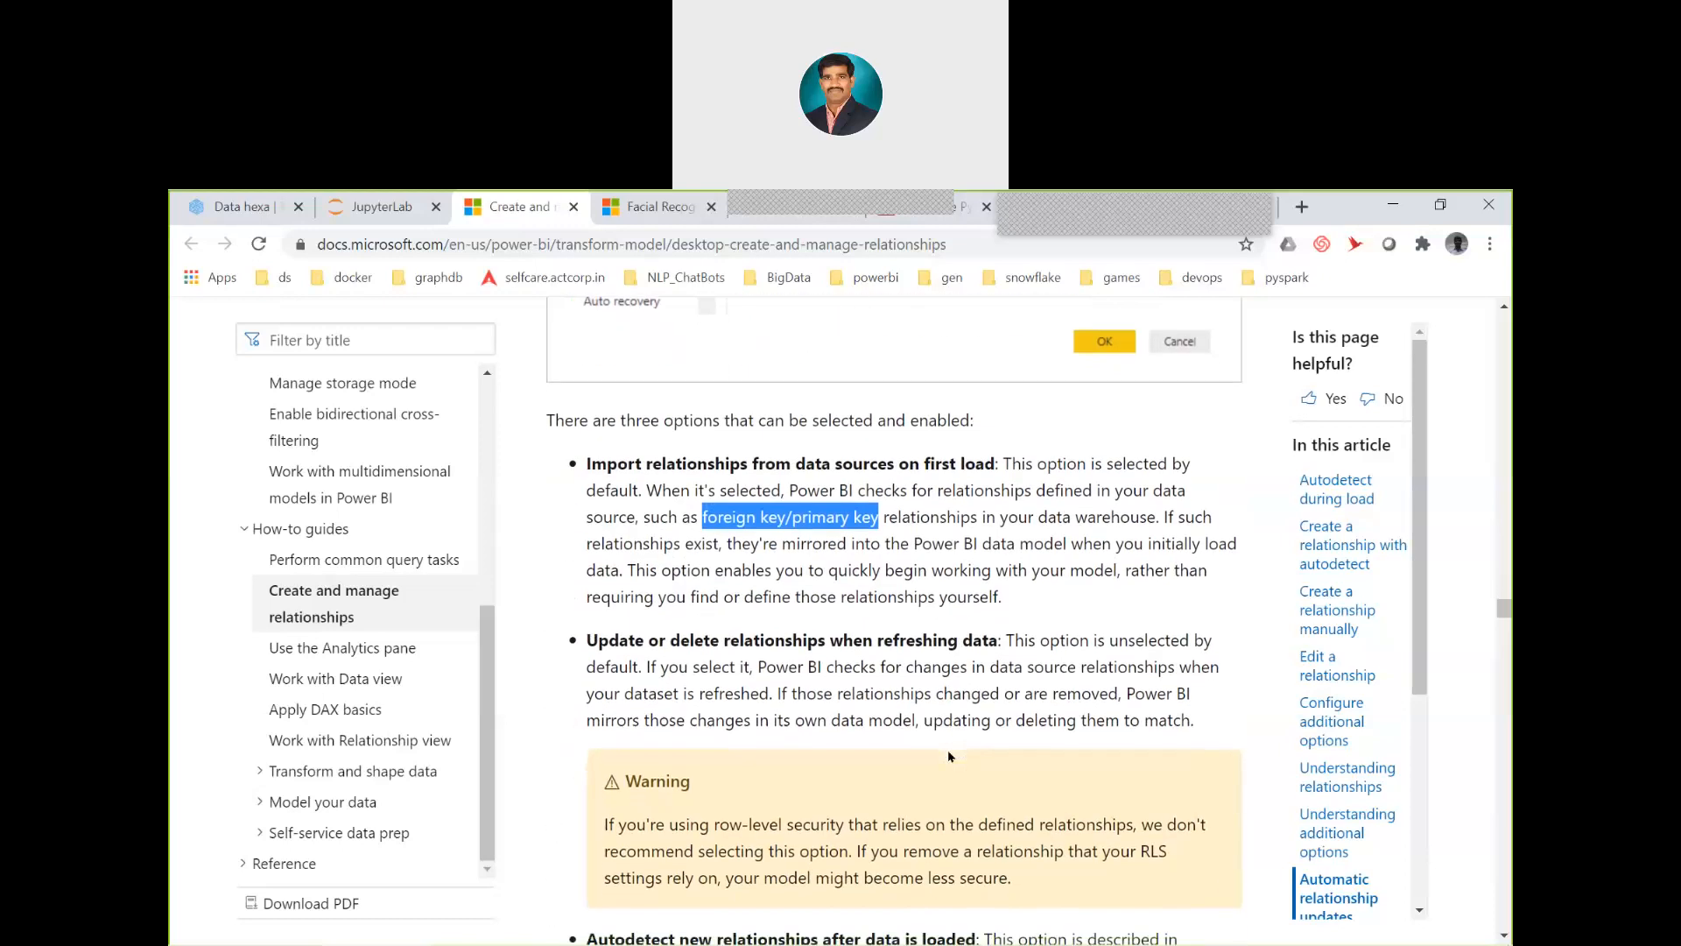
Read how "Update or delete relationships when refreshing data" treats changed or removed relationships, highlighting its last sentence
click(1006, 599)
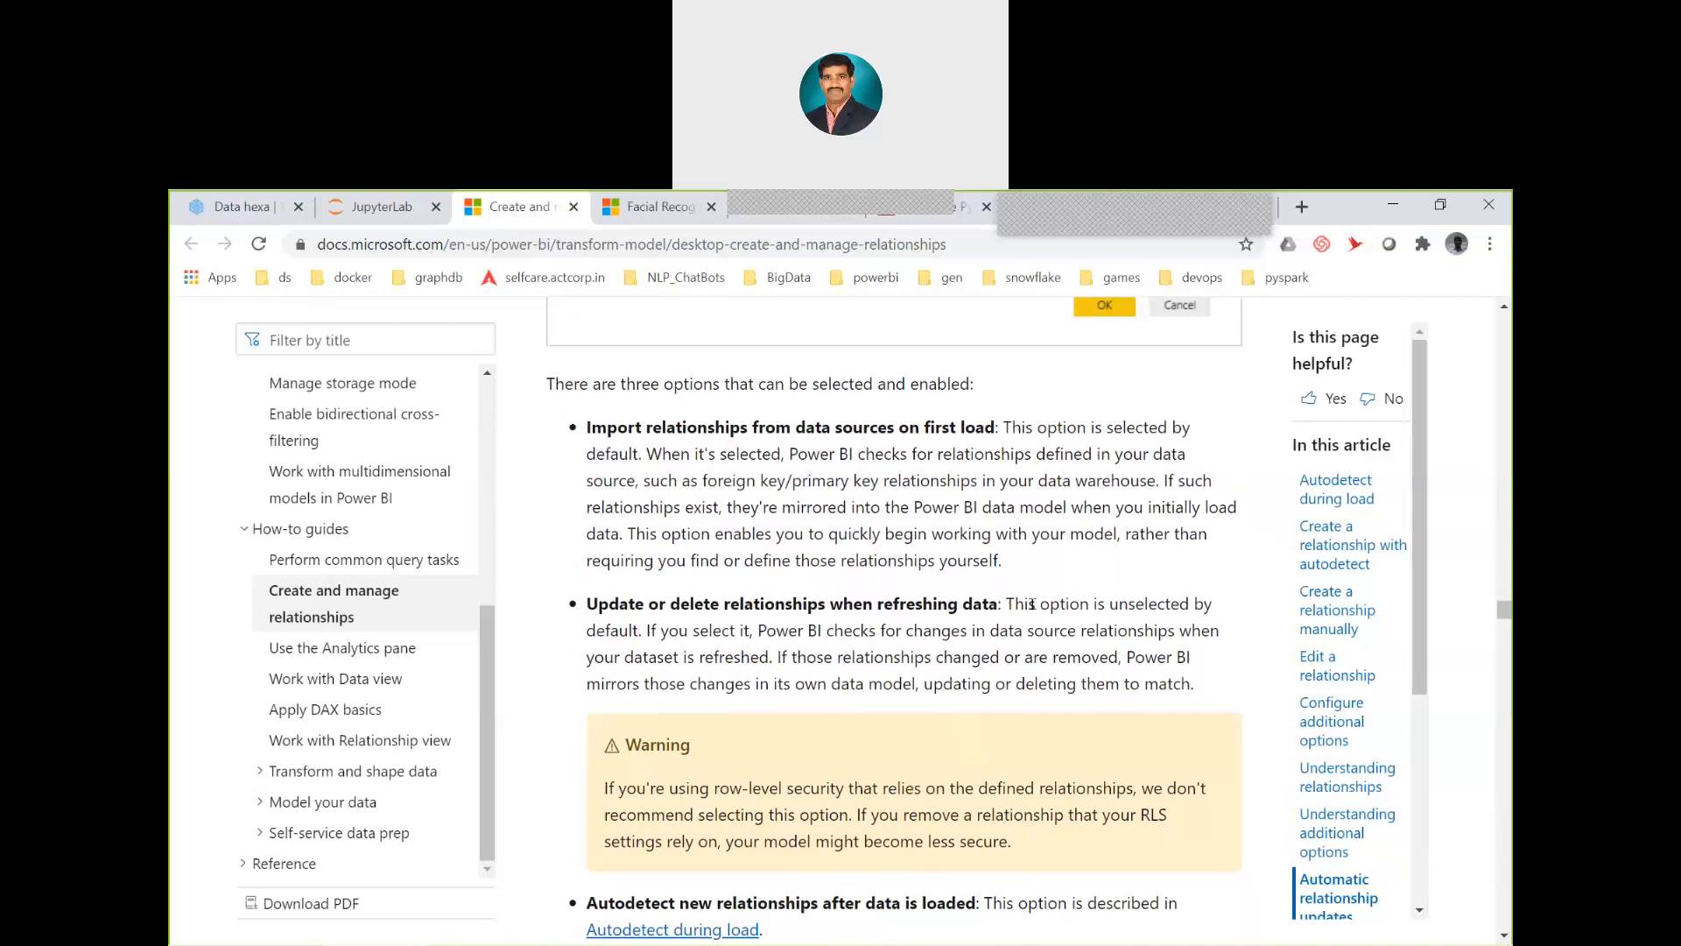
right_click(807, 676)
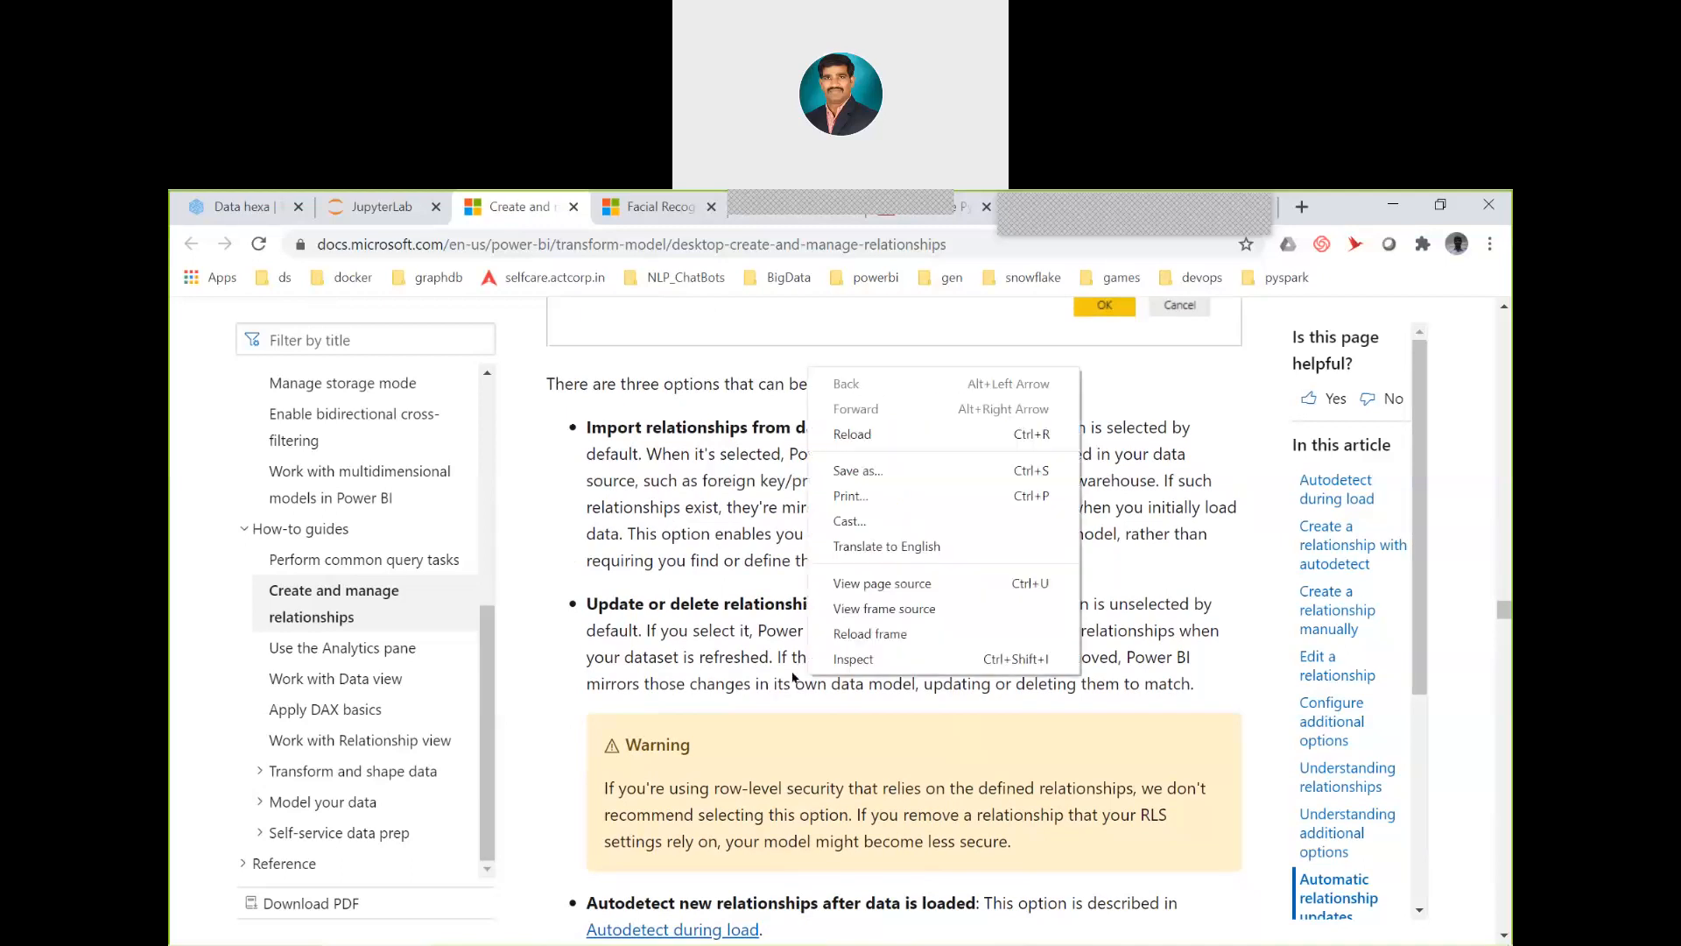
click(716, 635)
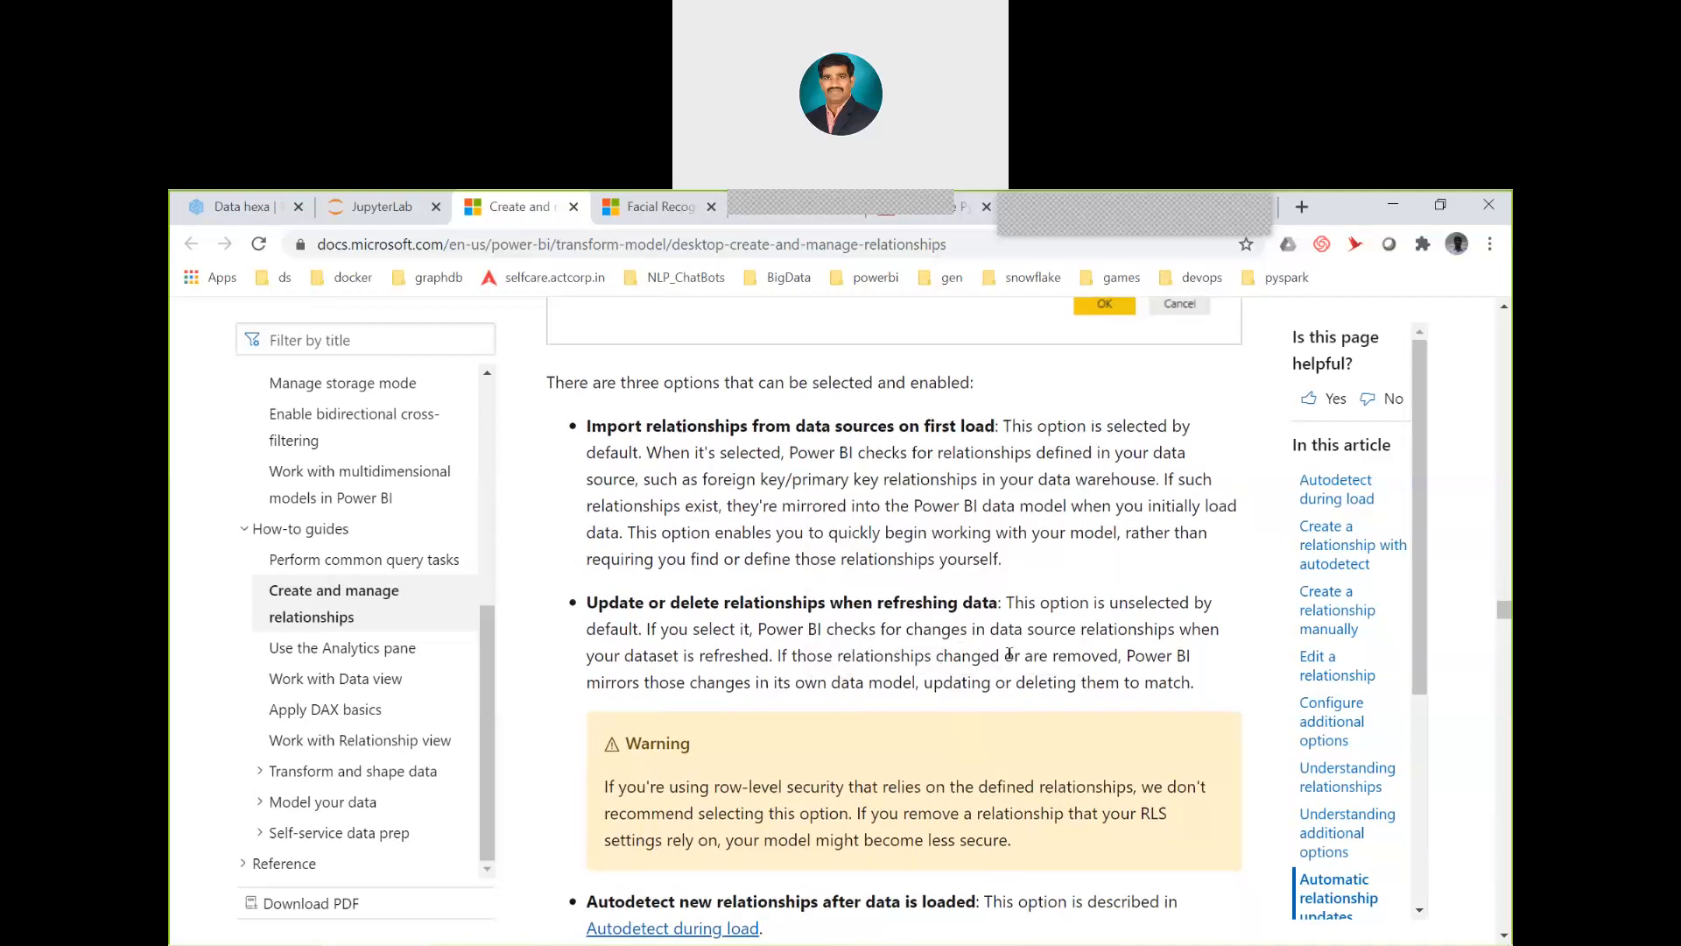
scroll(1008, 654, down, 2)
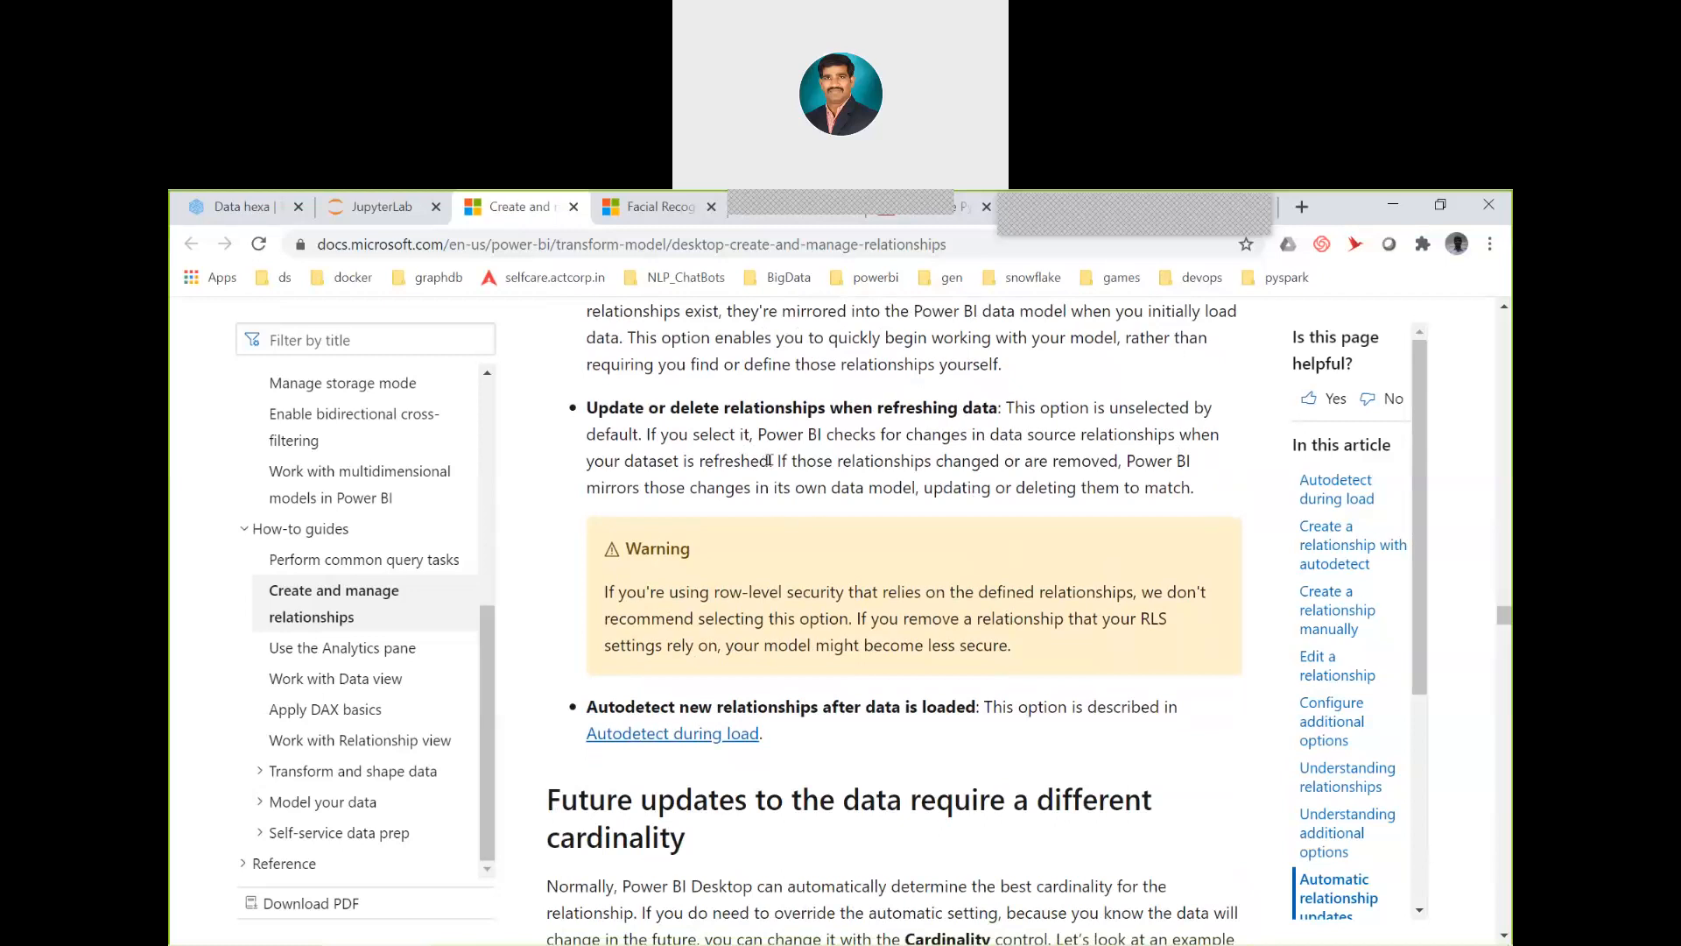
drag(771, 461, 1149, 475)
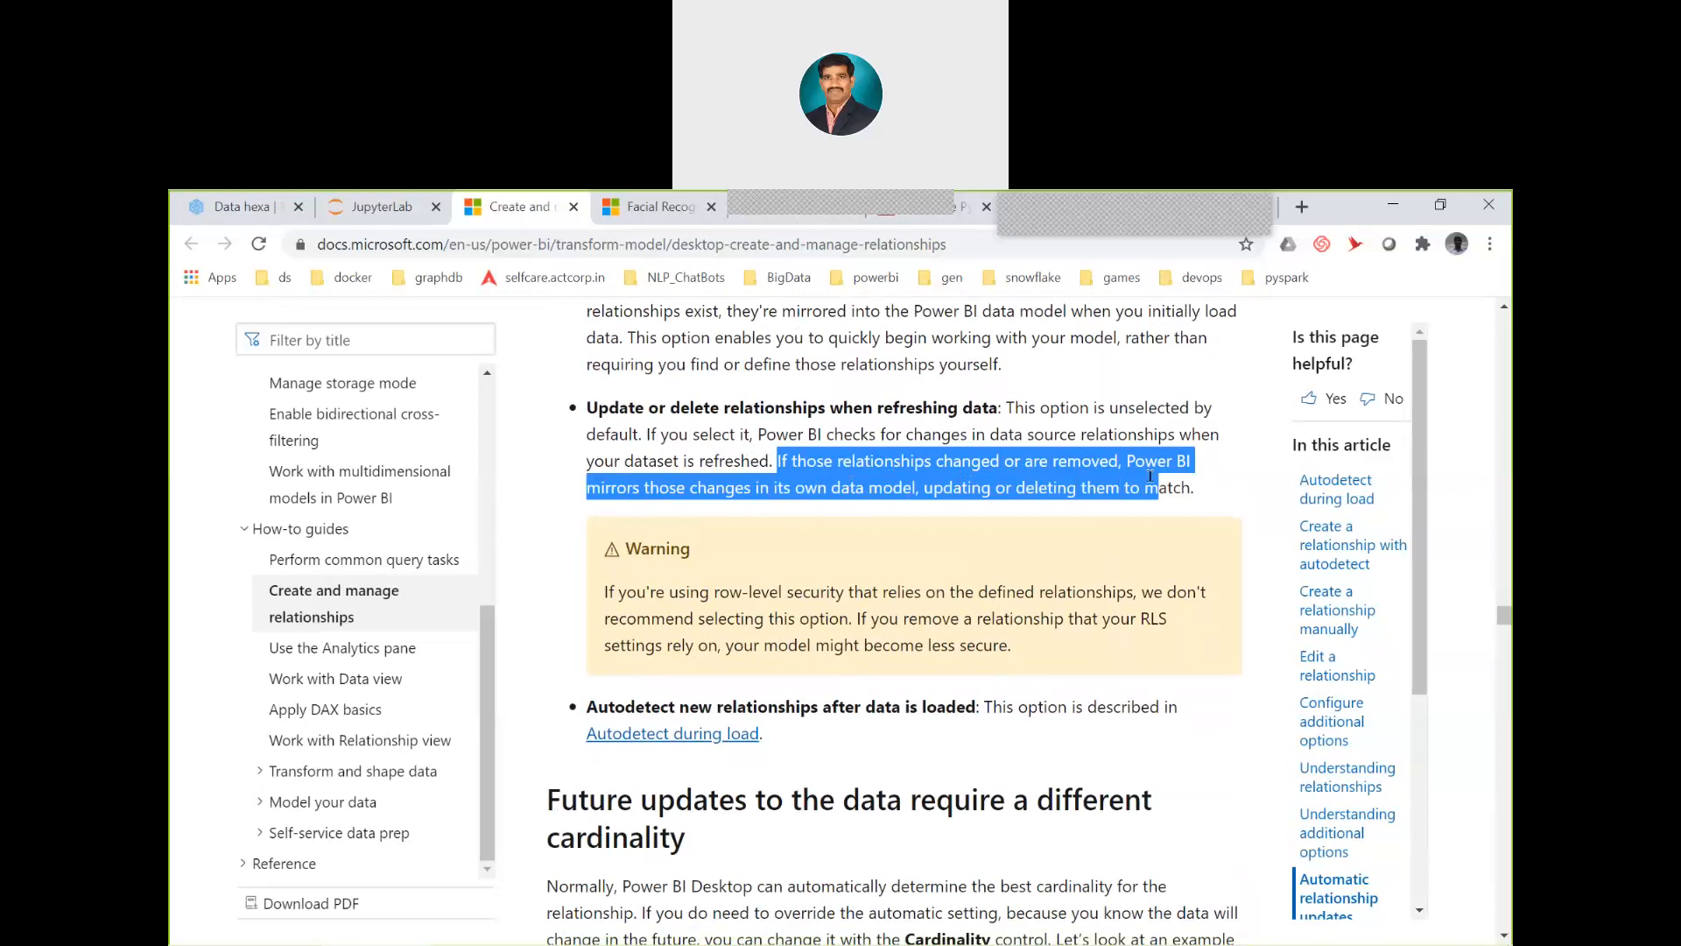
drag(1149, 476, 1204, 501)
Review the Relationships check boxes in the Options screenshot again, along with the foreign key mention in the import option's description
scroll(1026, 536, up, 7)
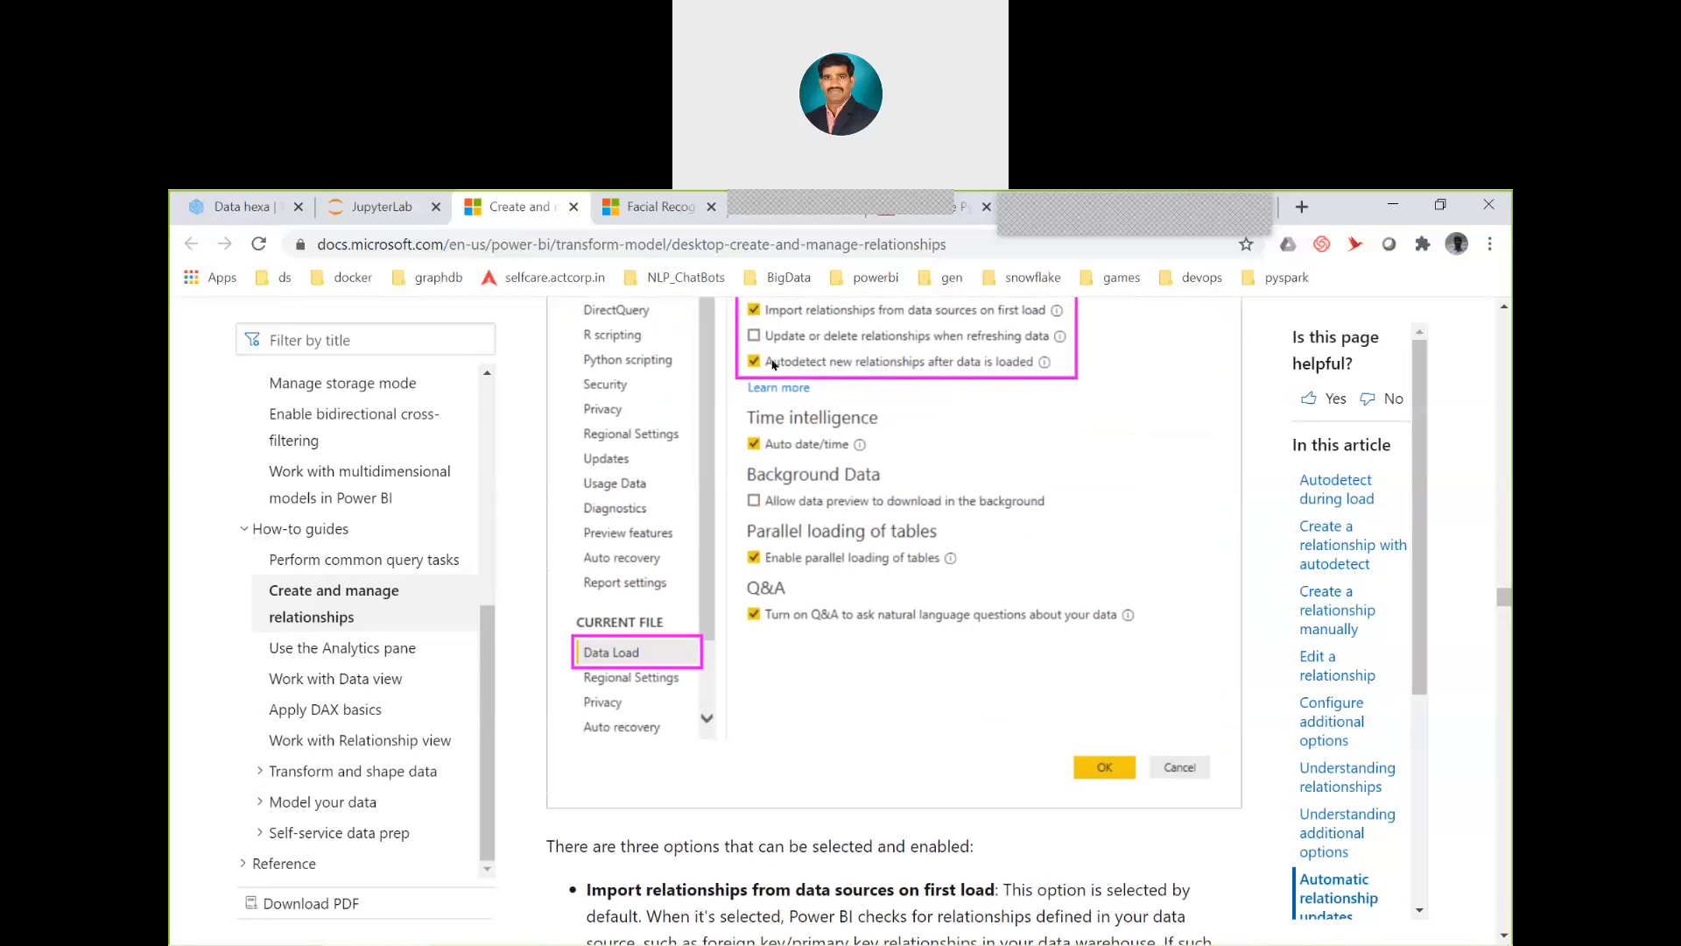
scroll(954, 630, down, 3)
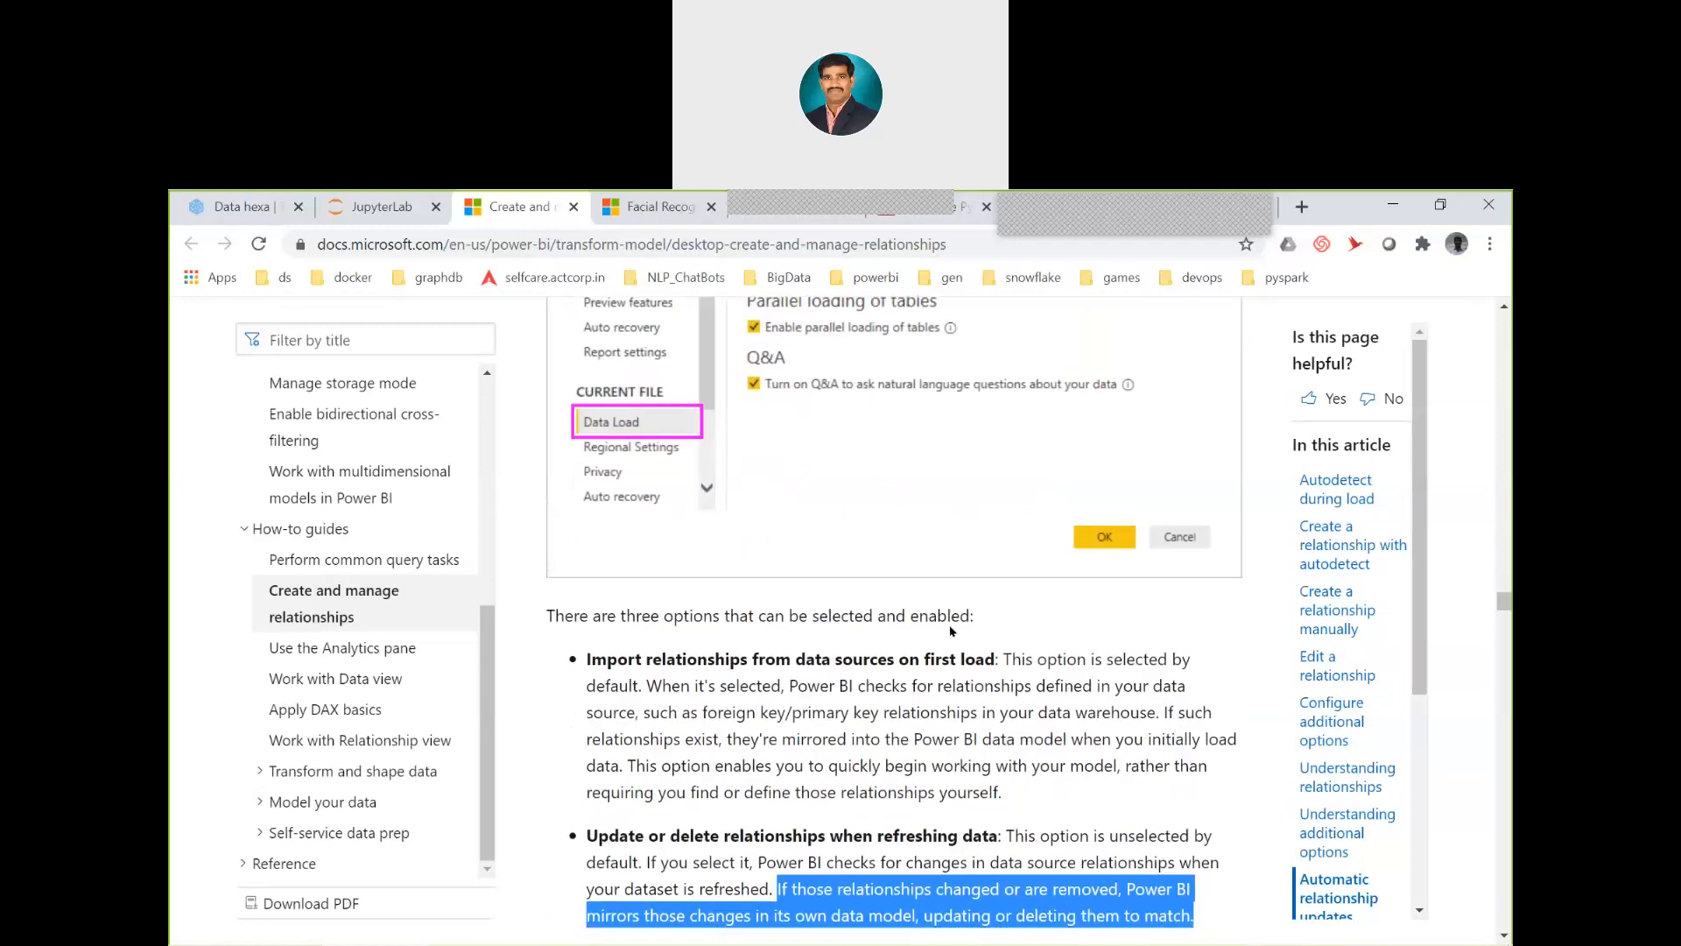
double_click(745, 712)
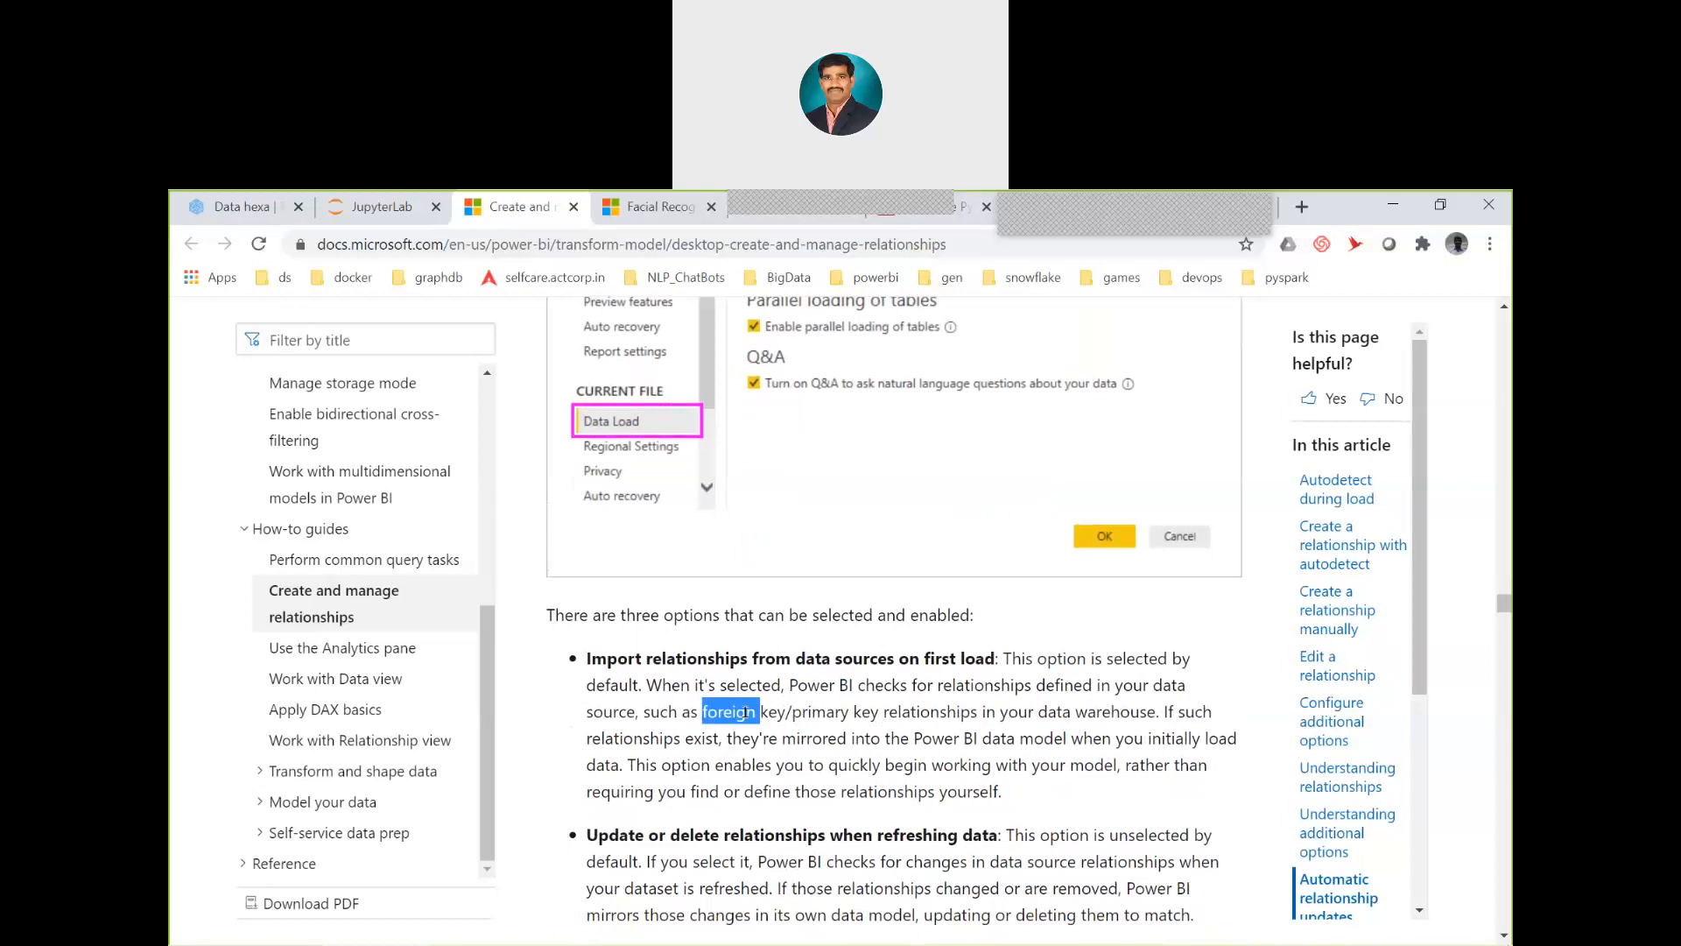
scroll(848, 775, down, 3)
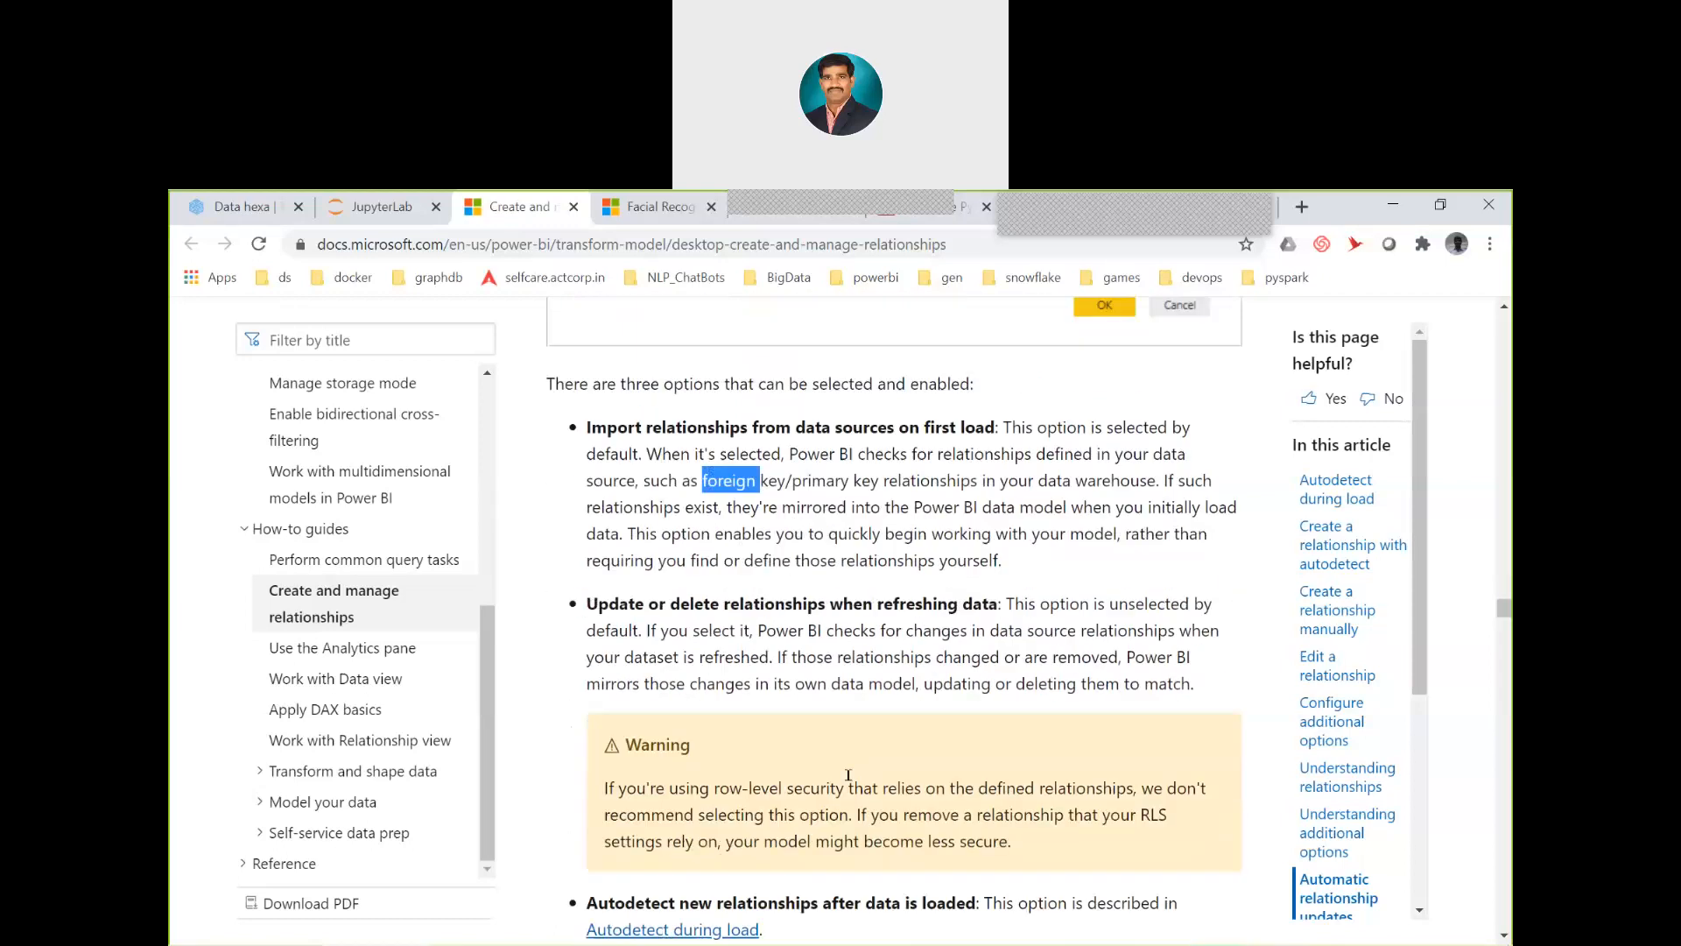
Review the article's descriptions of "Update or delete relationships when refreshing data" and "Autodetect new relationships after data is loaded", highlighting key words in each
double_click(734, 657)
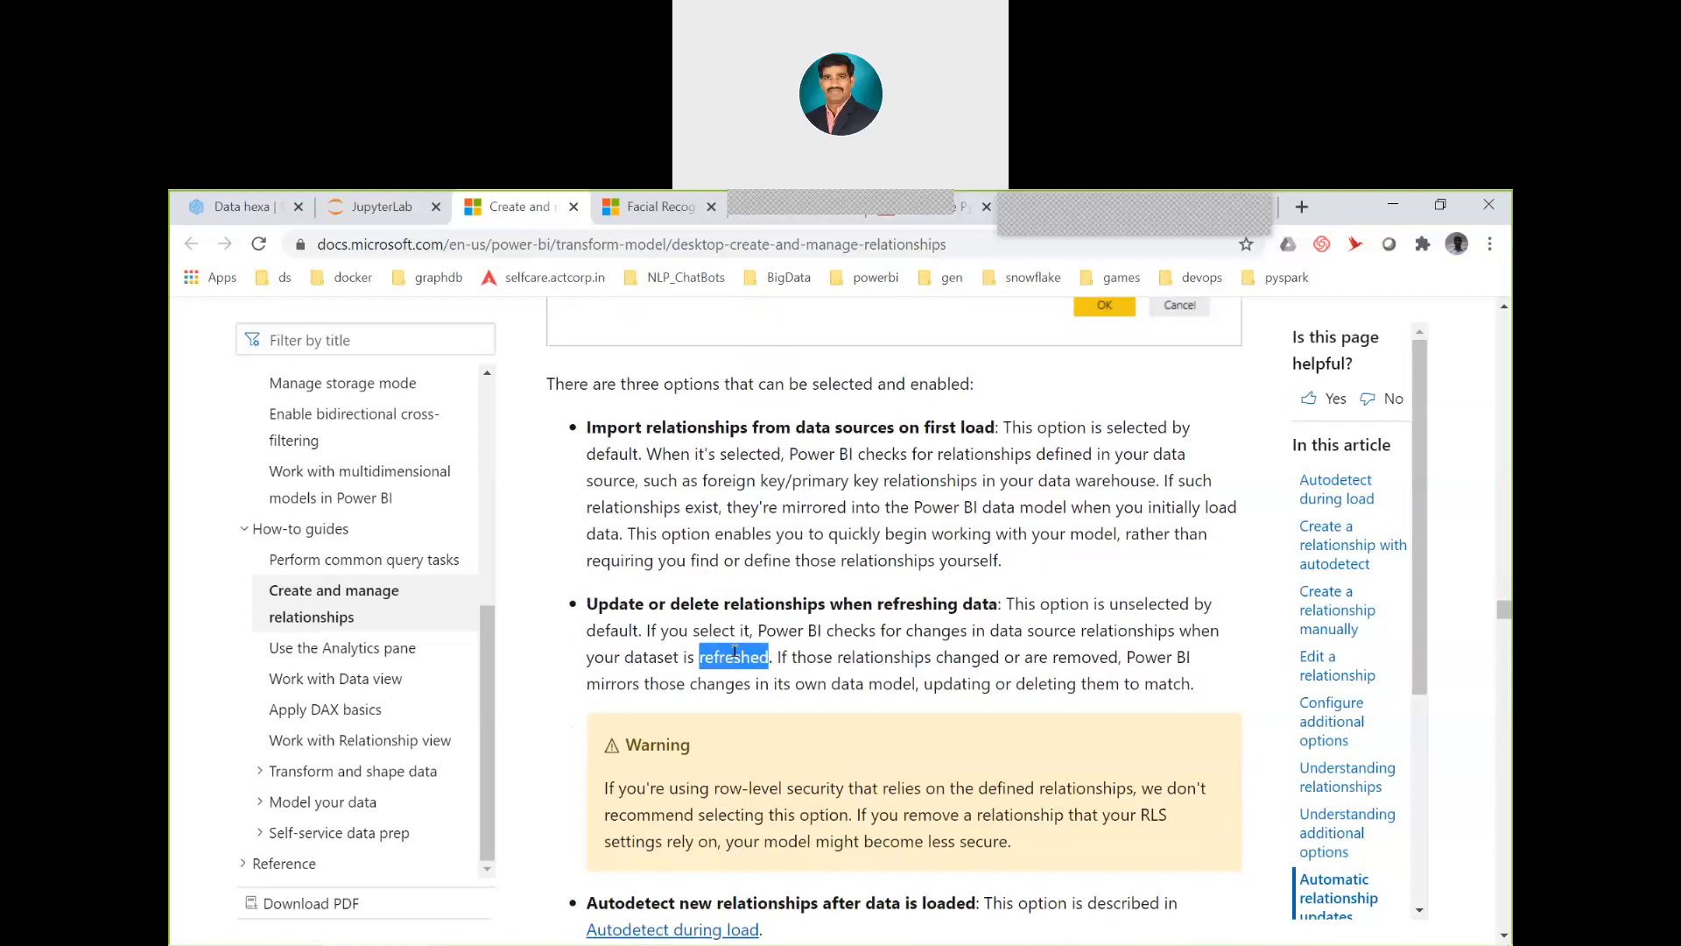
double_click(623, 603)
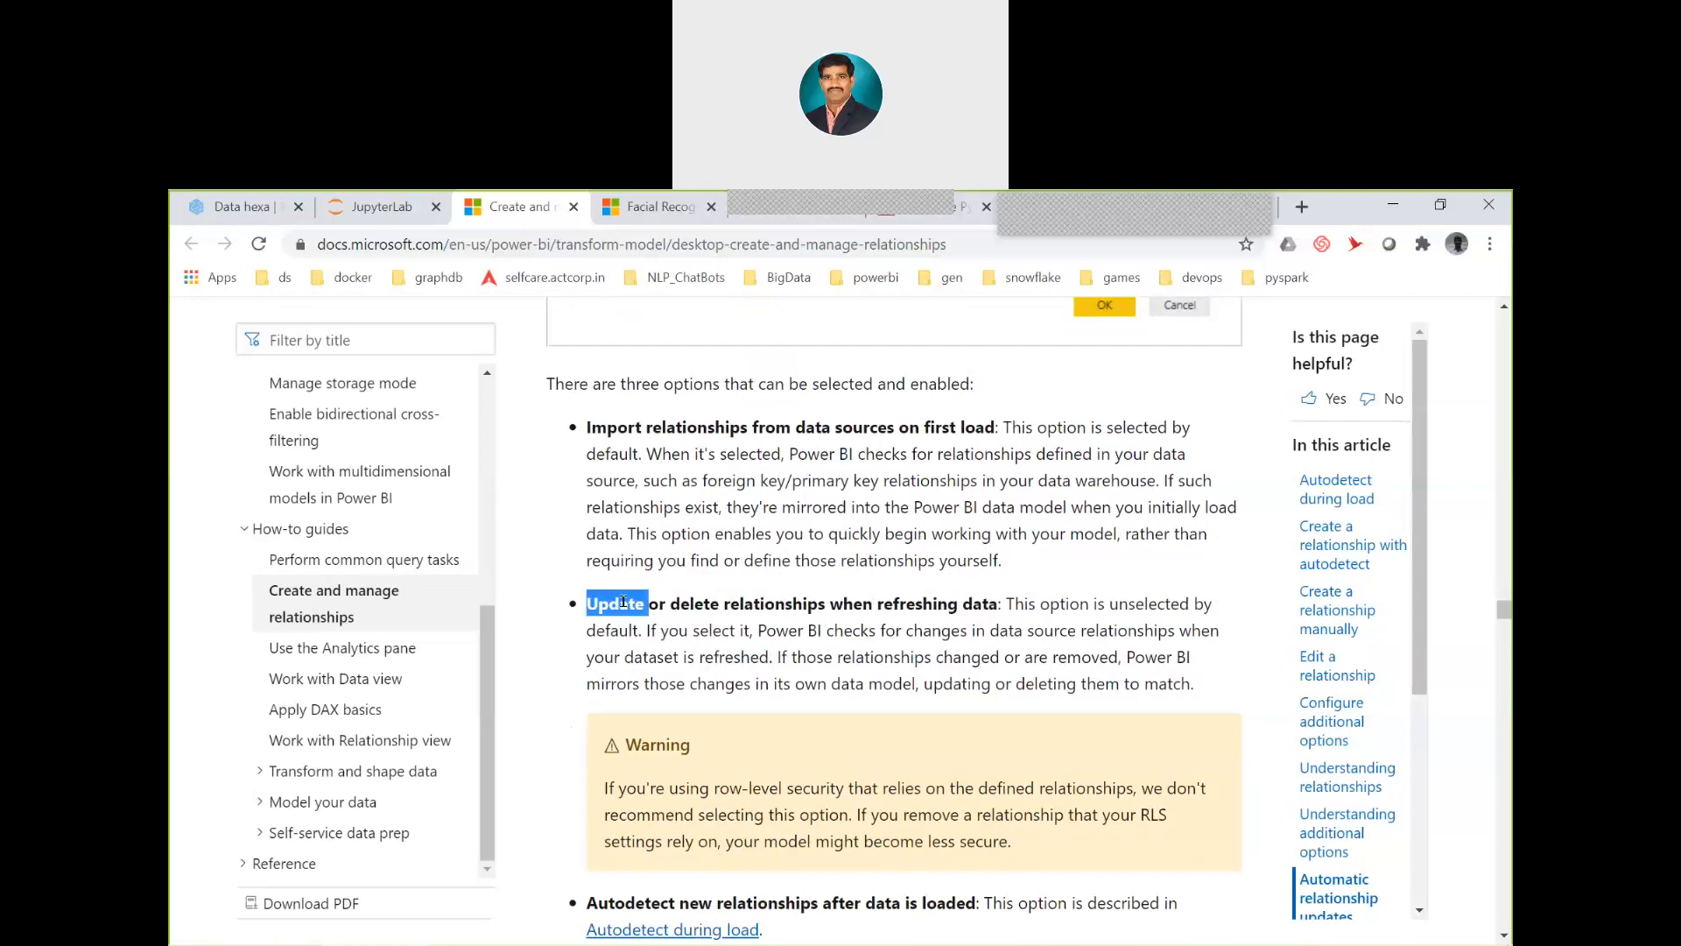
scroll(672, 806, down, 5)
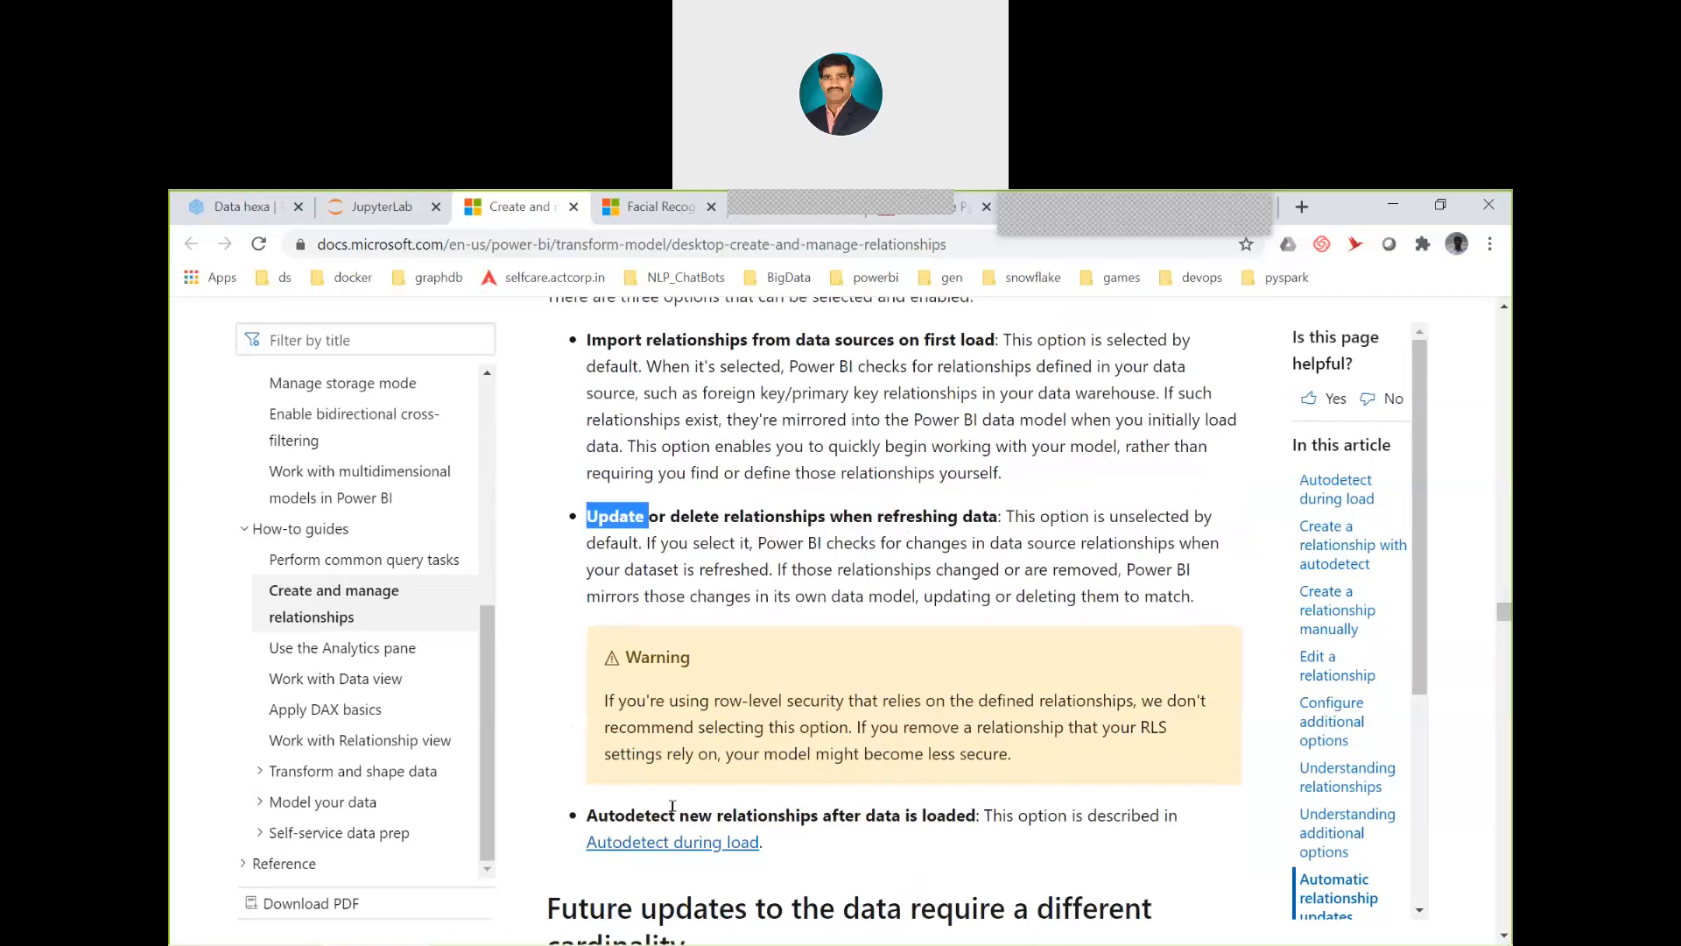
double_click(635, 503)
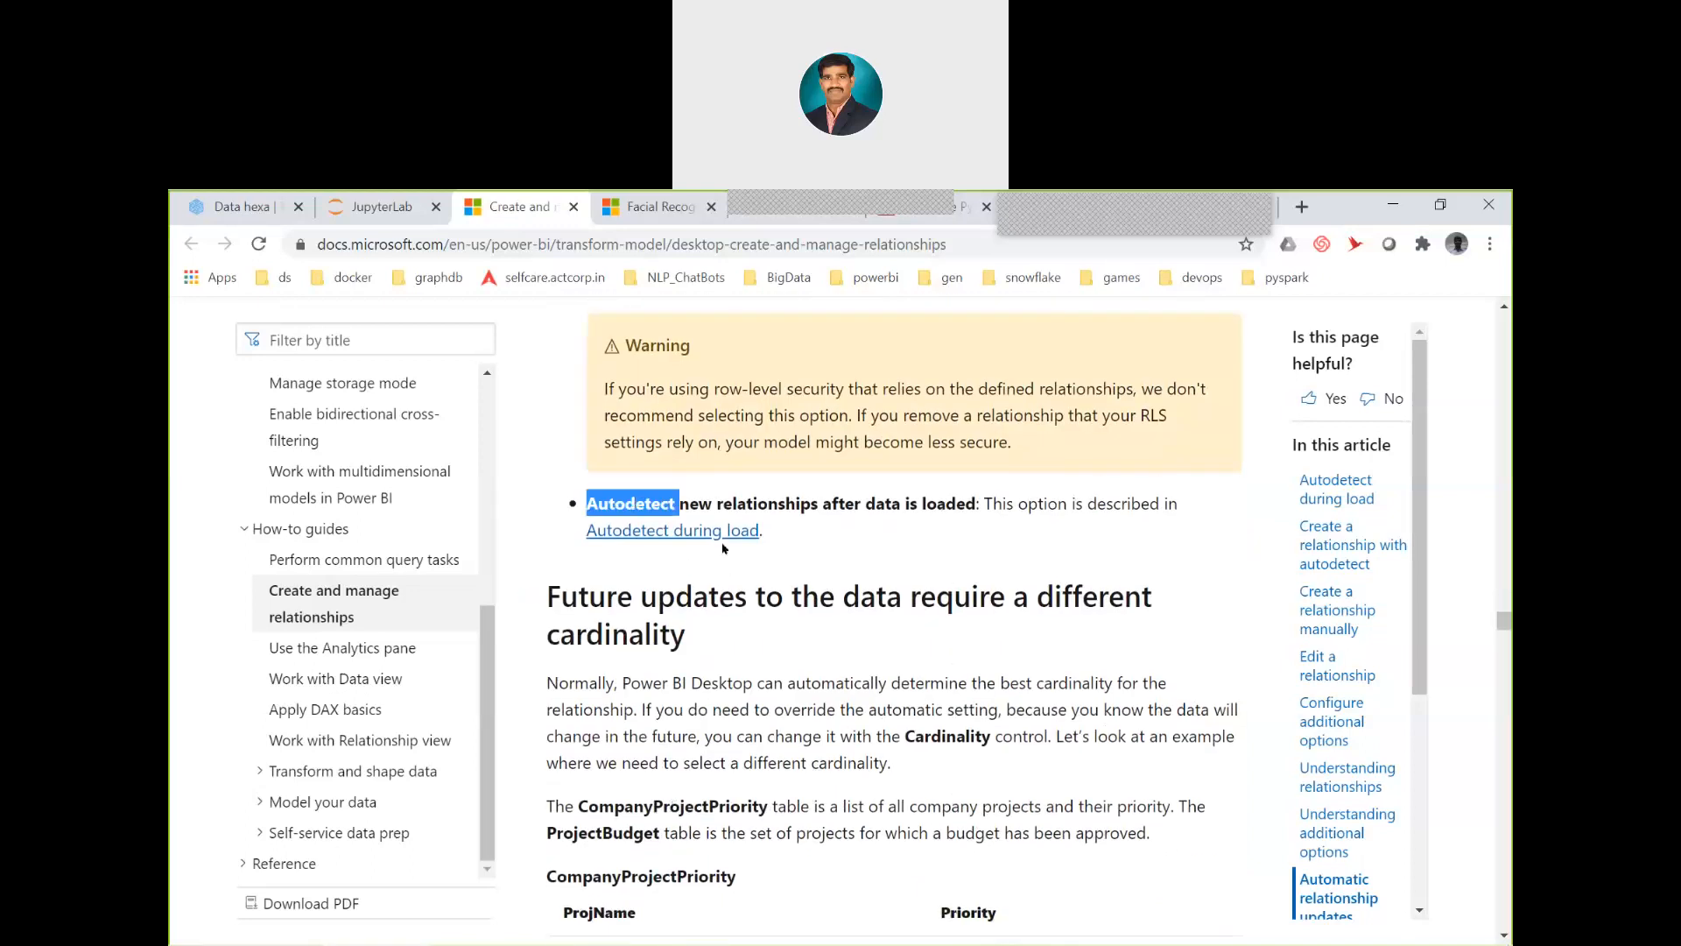
Find the article's "Autodetect during load" section, read it, and view the demonstration under "Create a relationship with autodetect"
scroll(923, 465, up, 6)
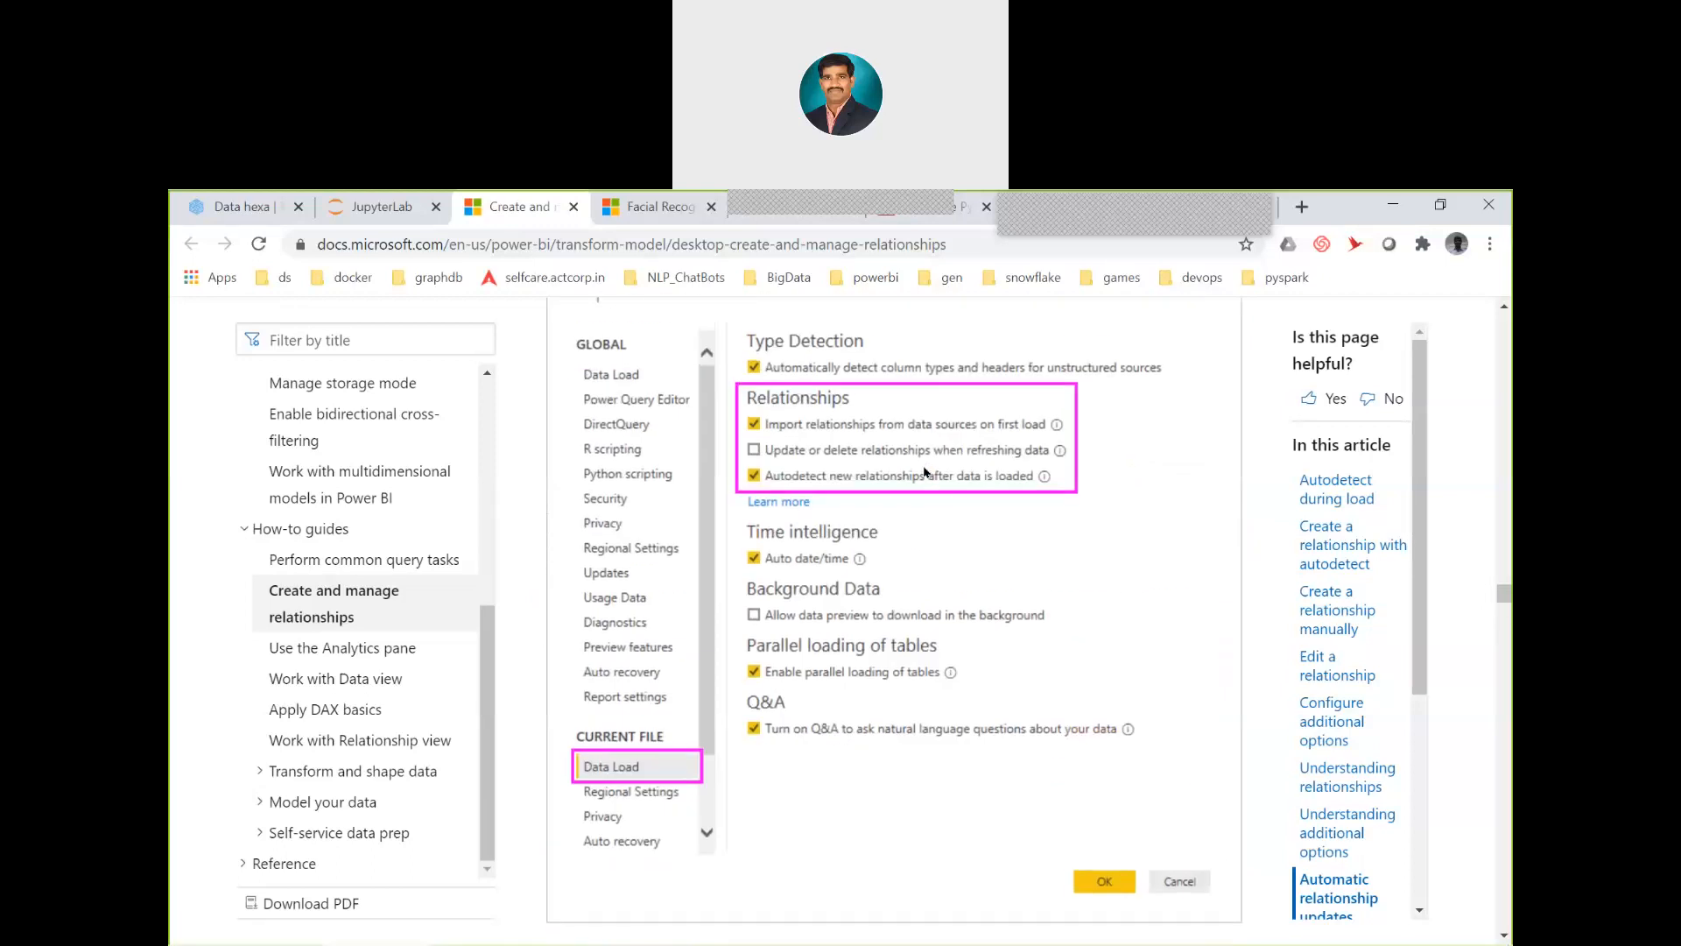
scroll(925, 473, up, 10)
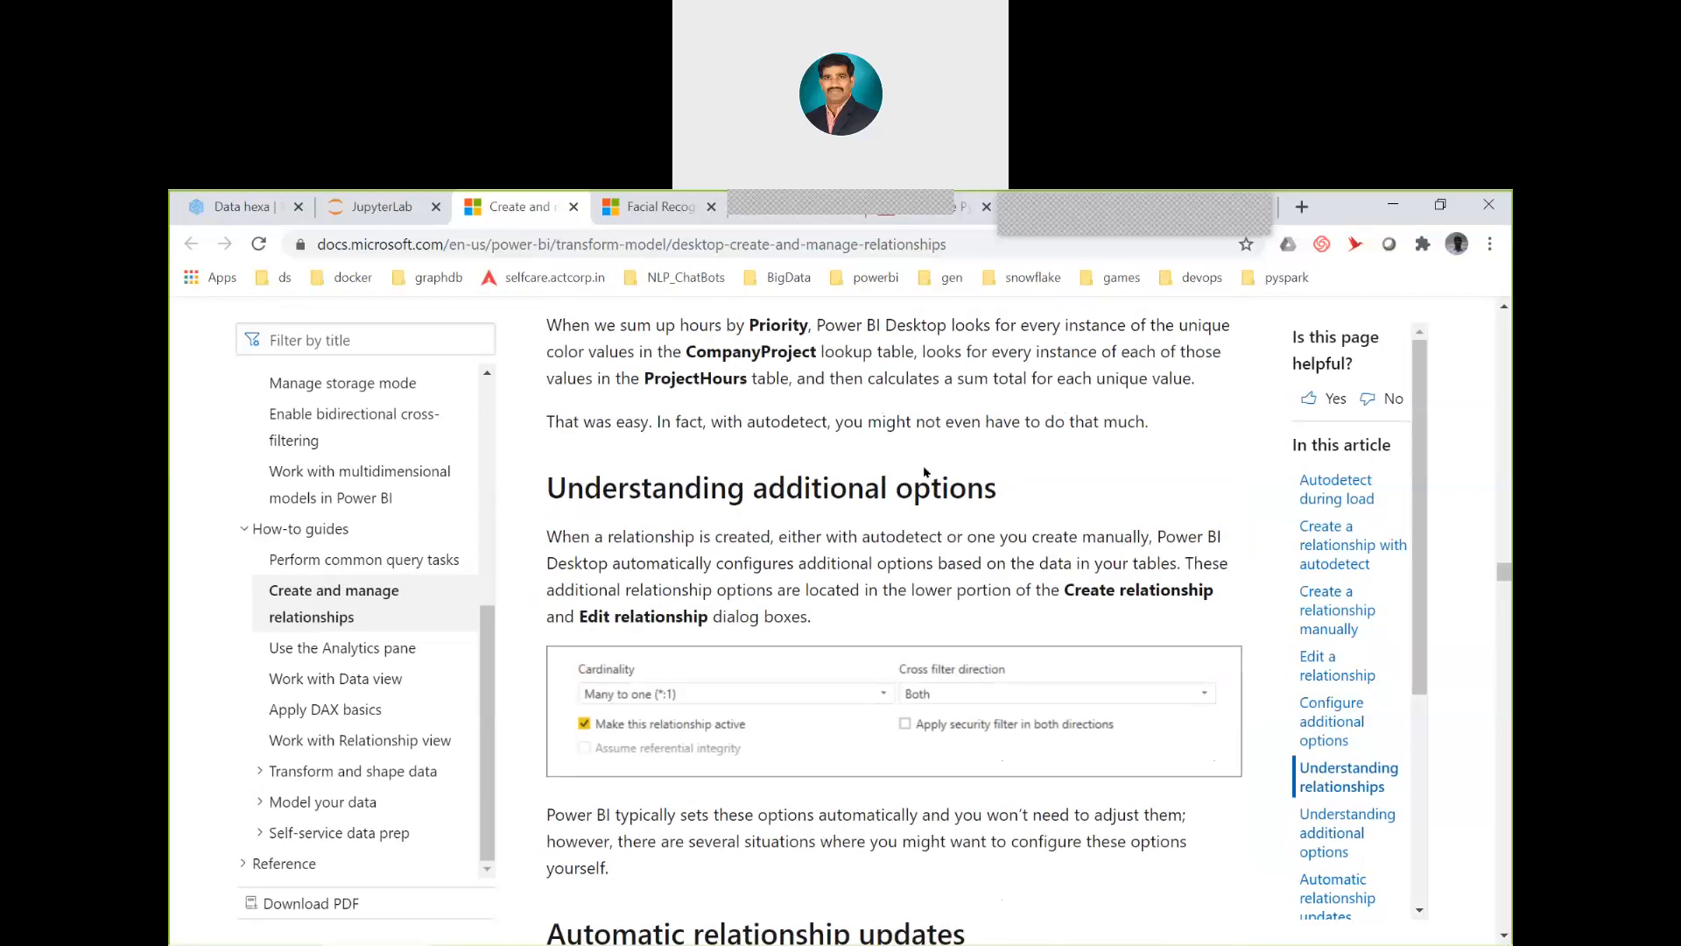
scroll(924, 471, up, 15)
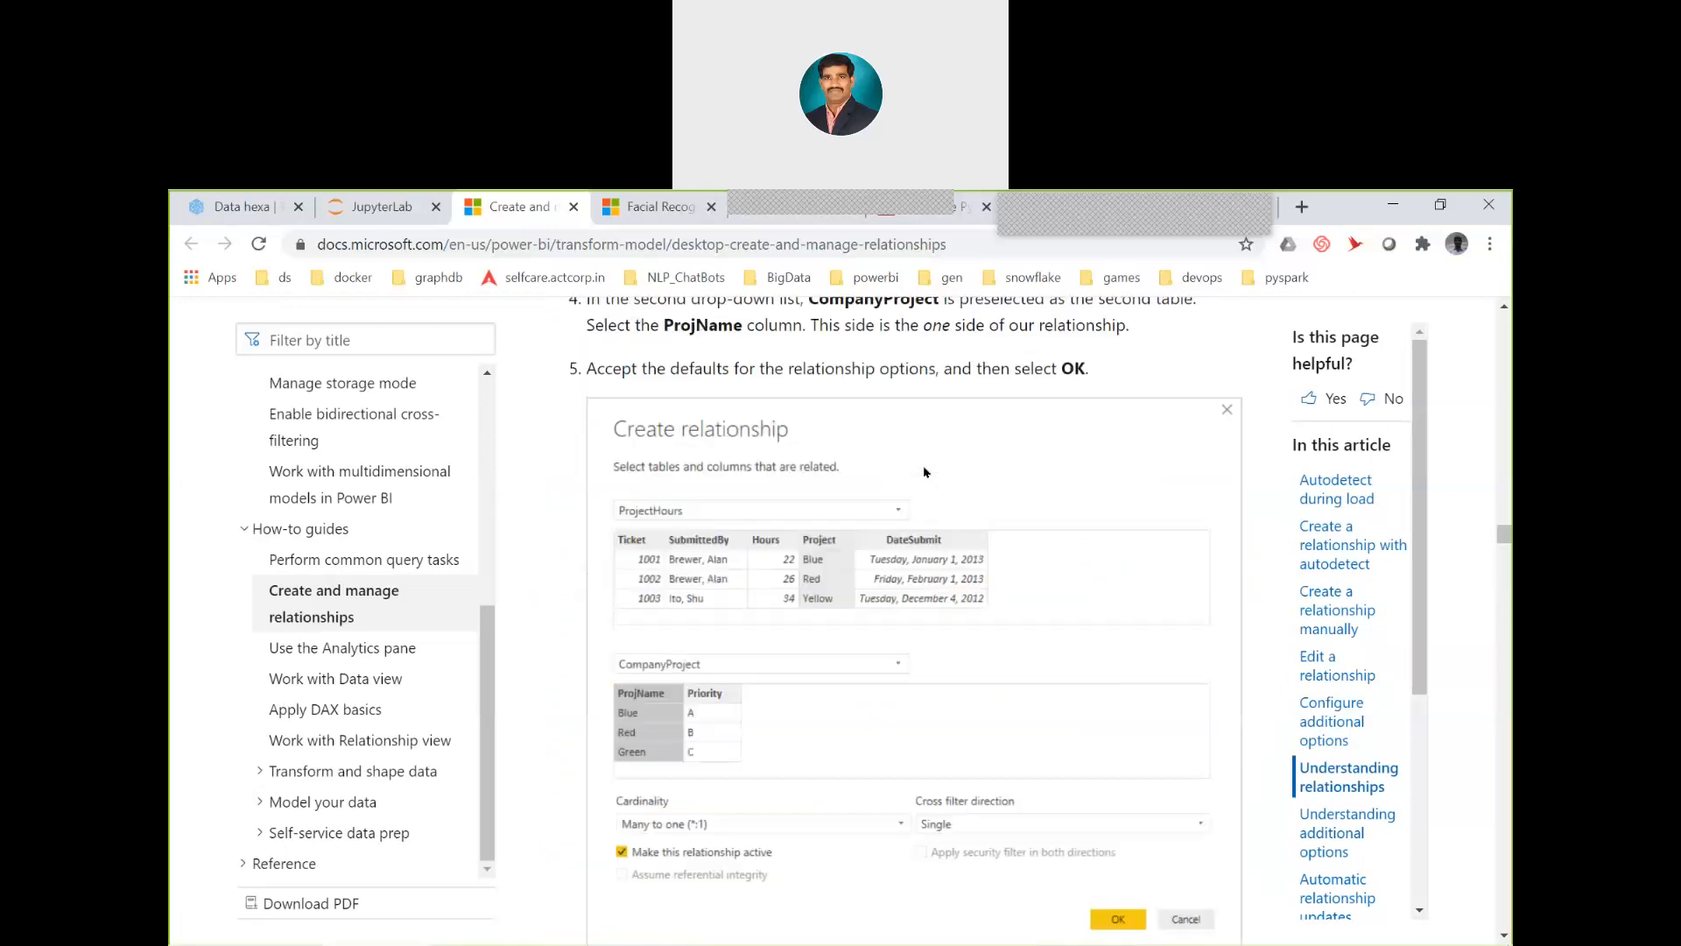
scroll(923, 465, up, 20)
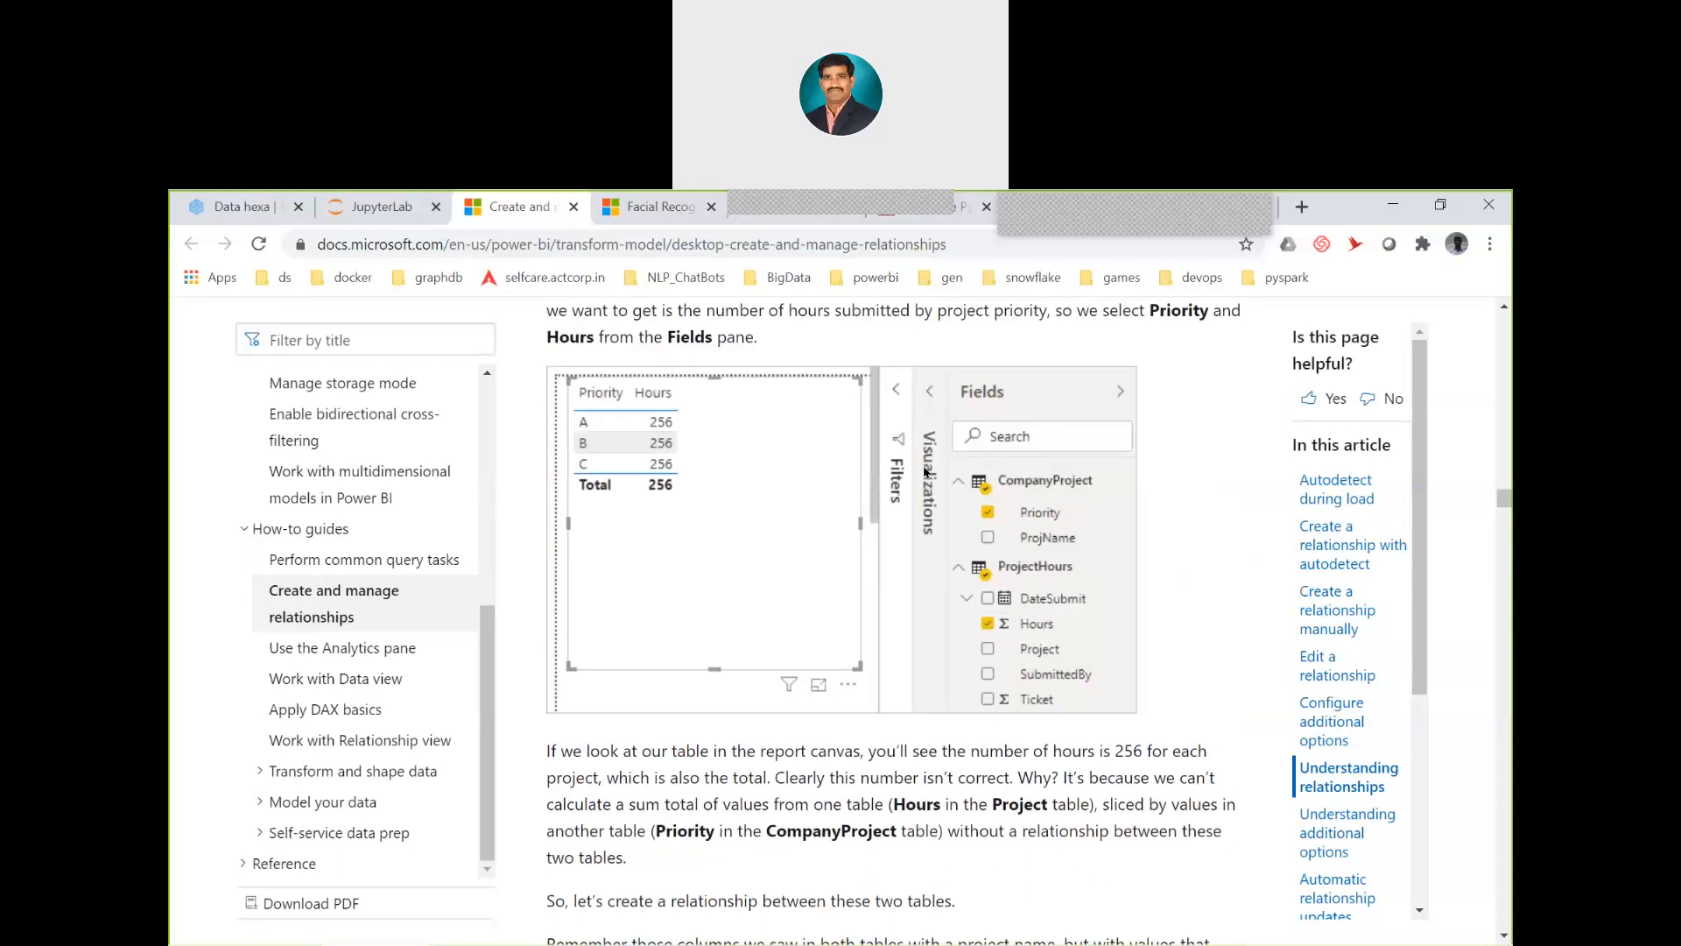
scroll(925, 471, up, 5)
scroll(924, 471, up, 20)
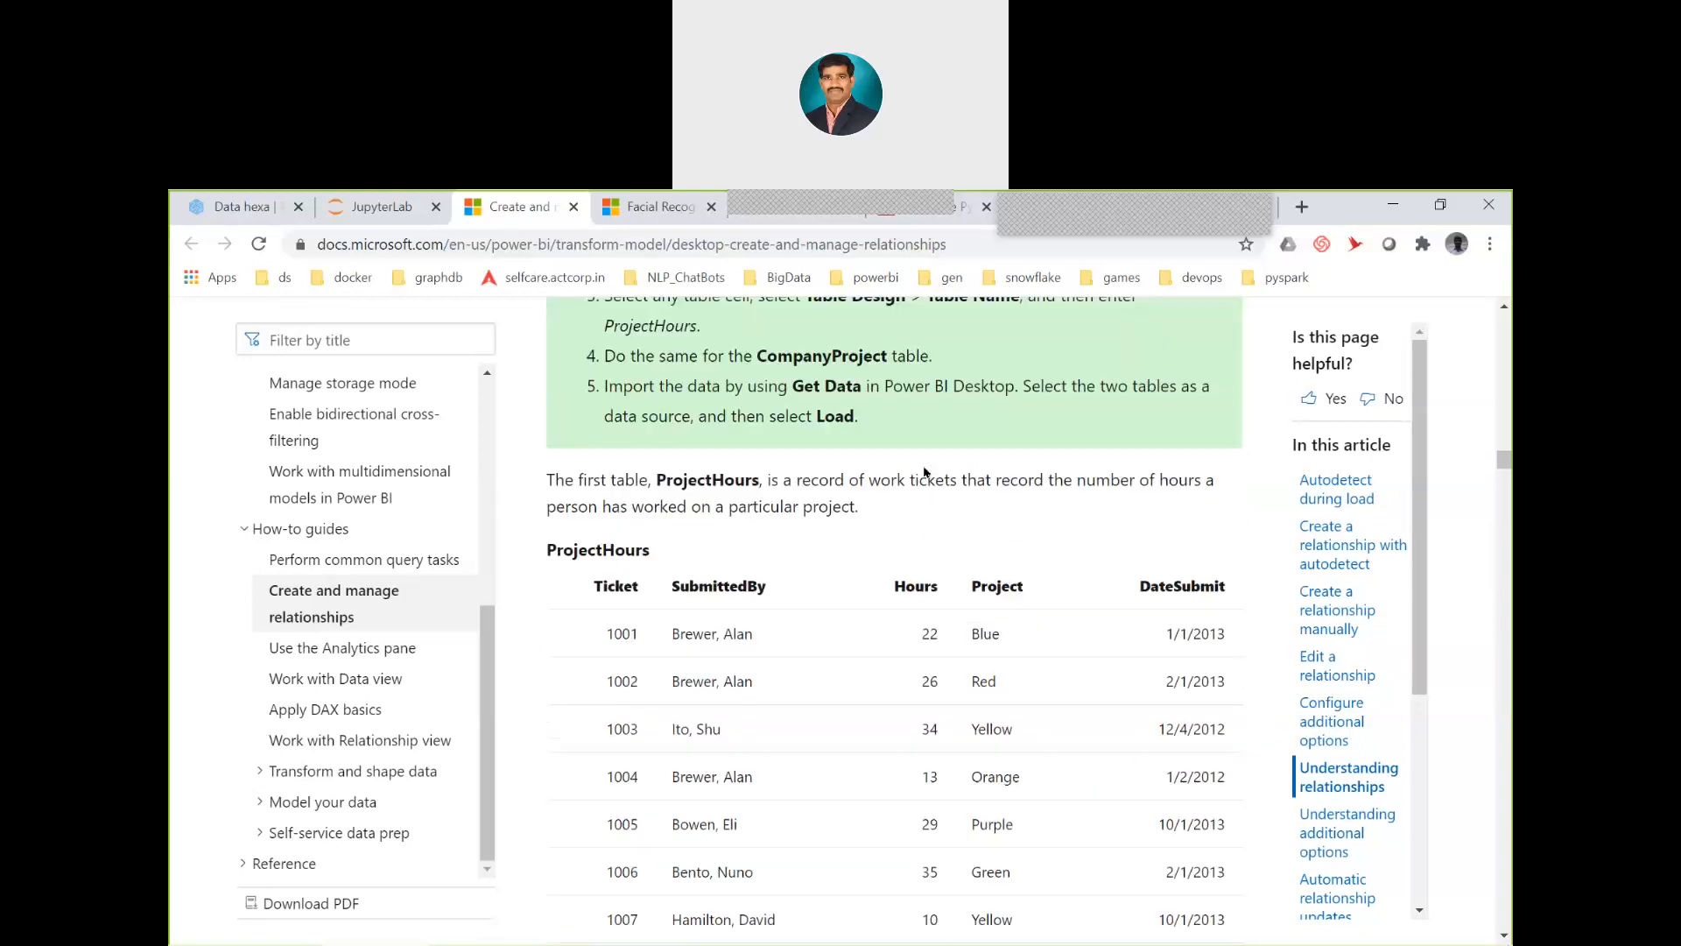
scroll(925, 473, up, 20)
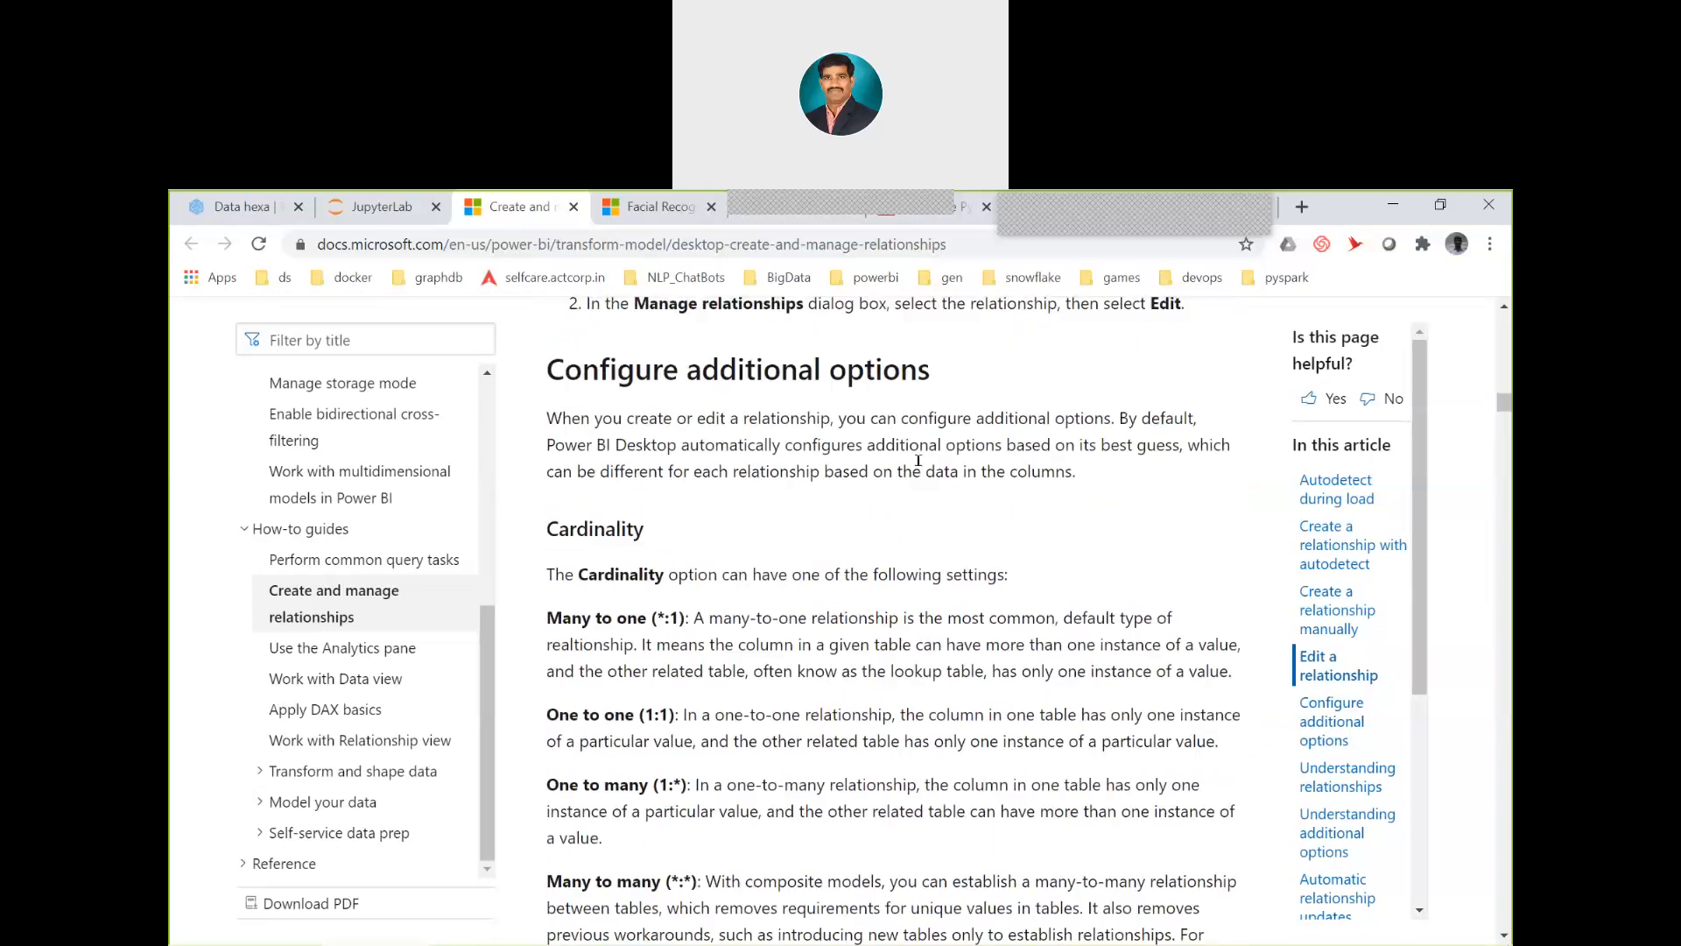
scroll(921, 466, up, 20)
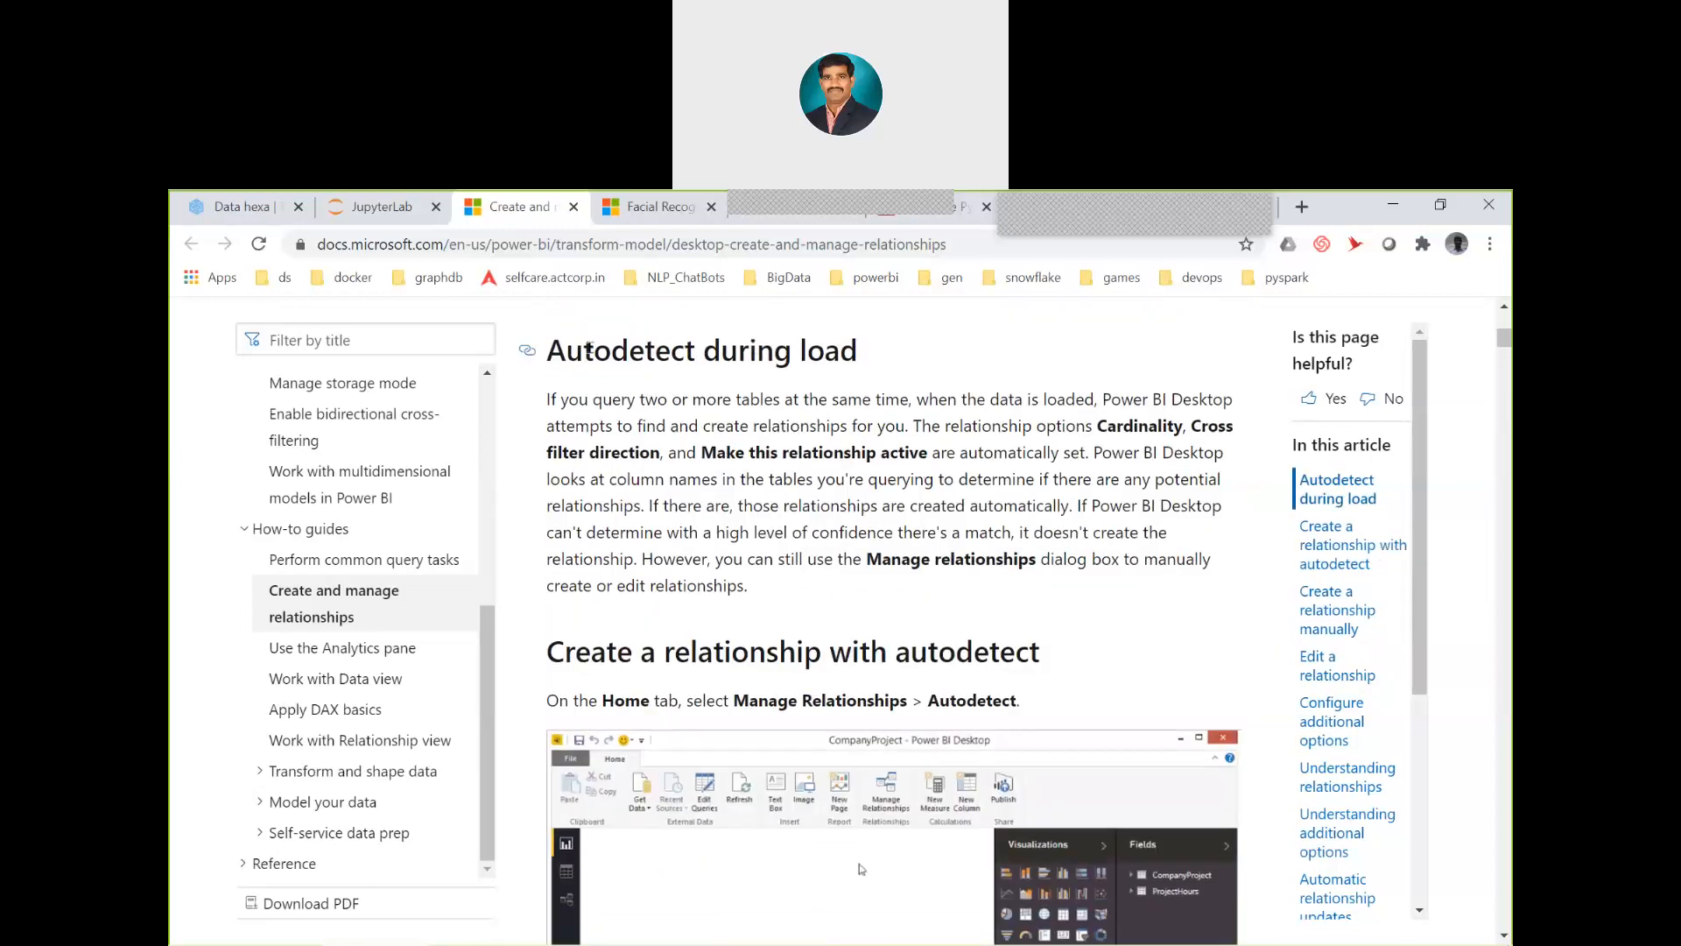
double_click(645, 350)
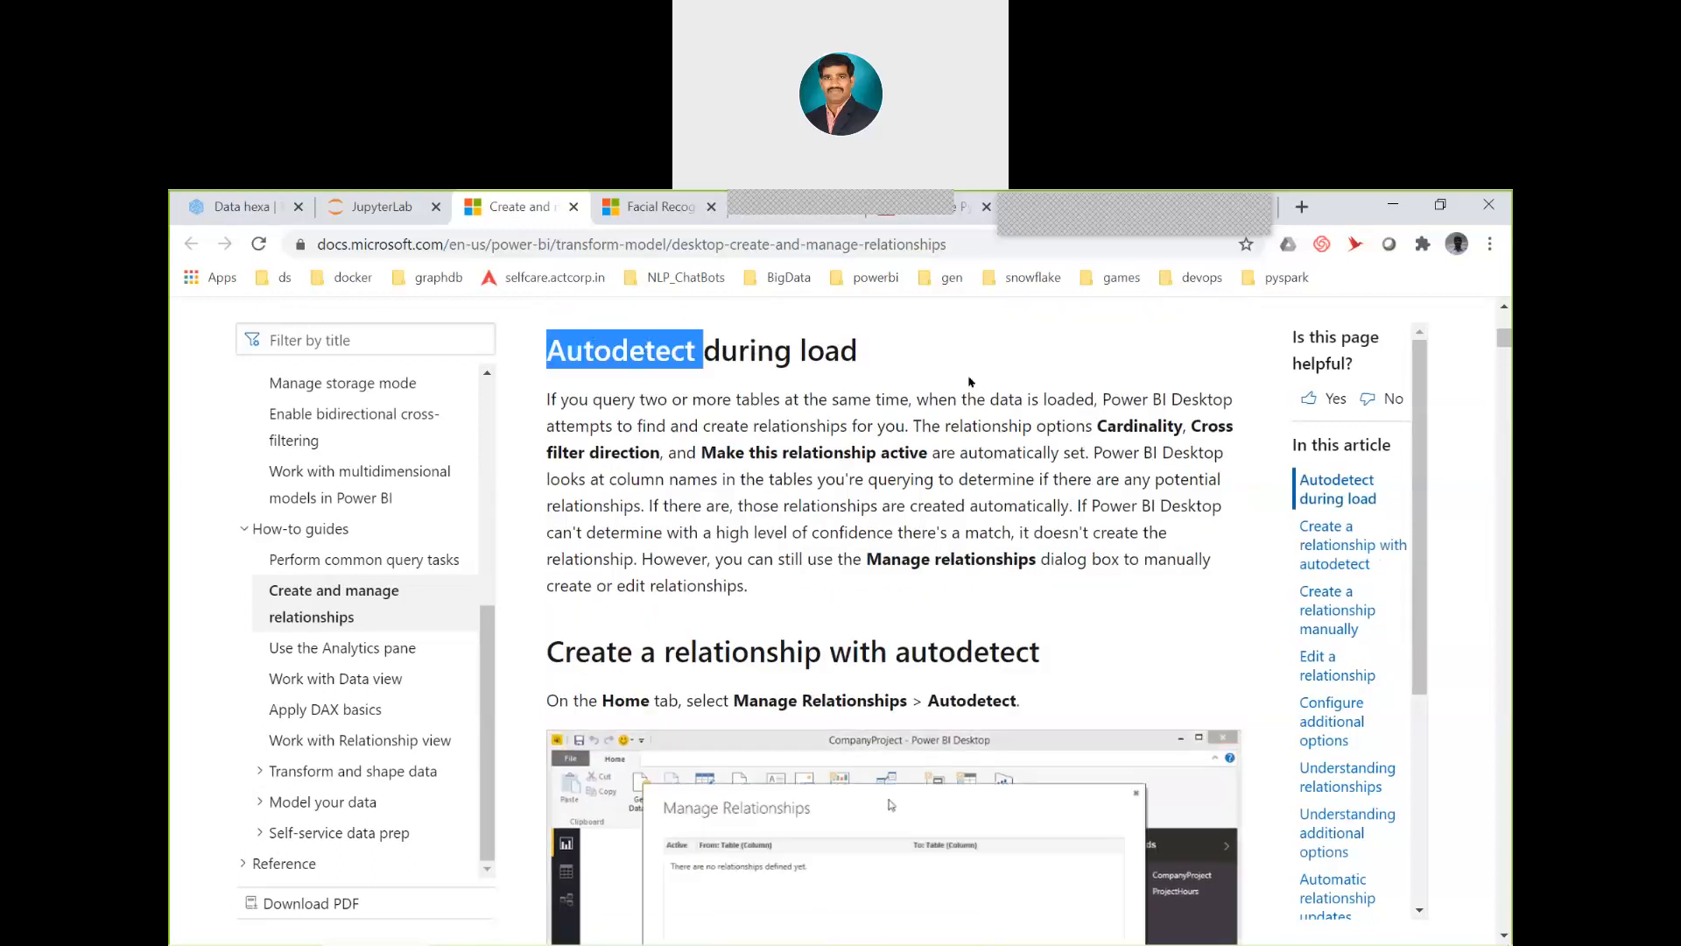
scroll(1086, 542, down, 3)
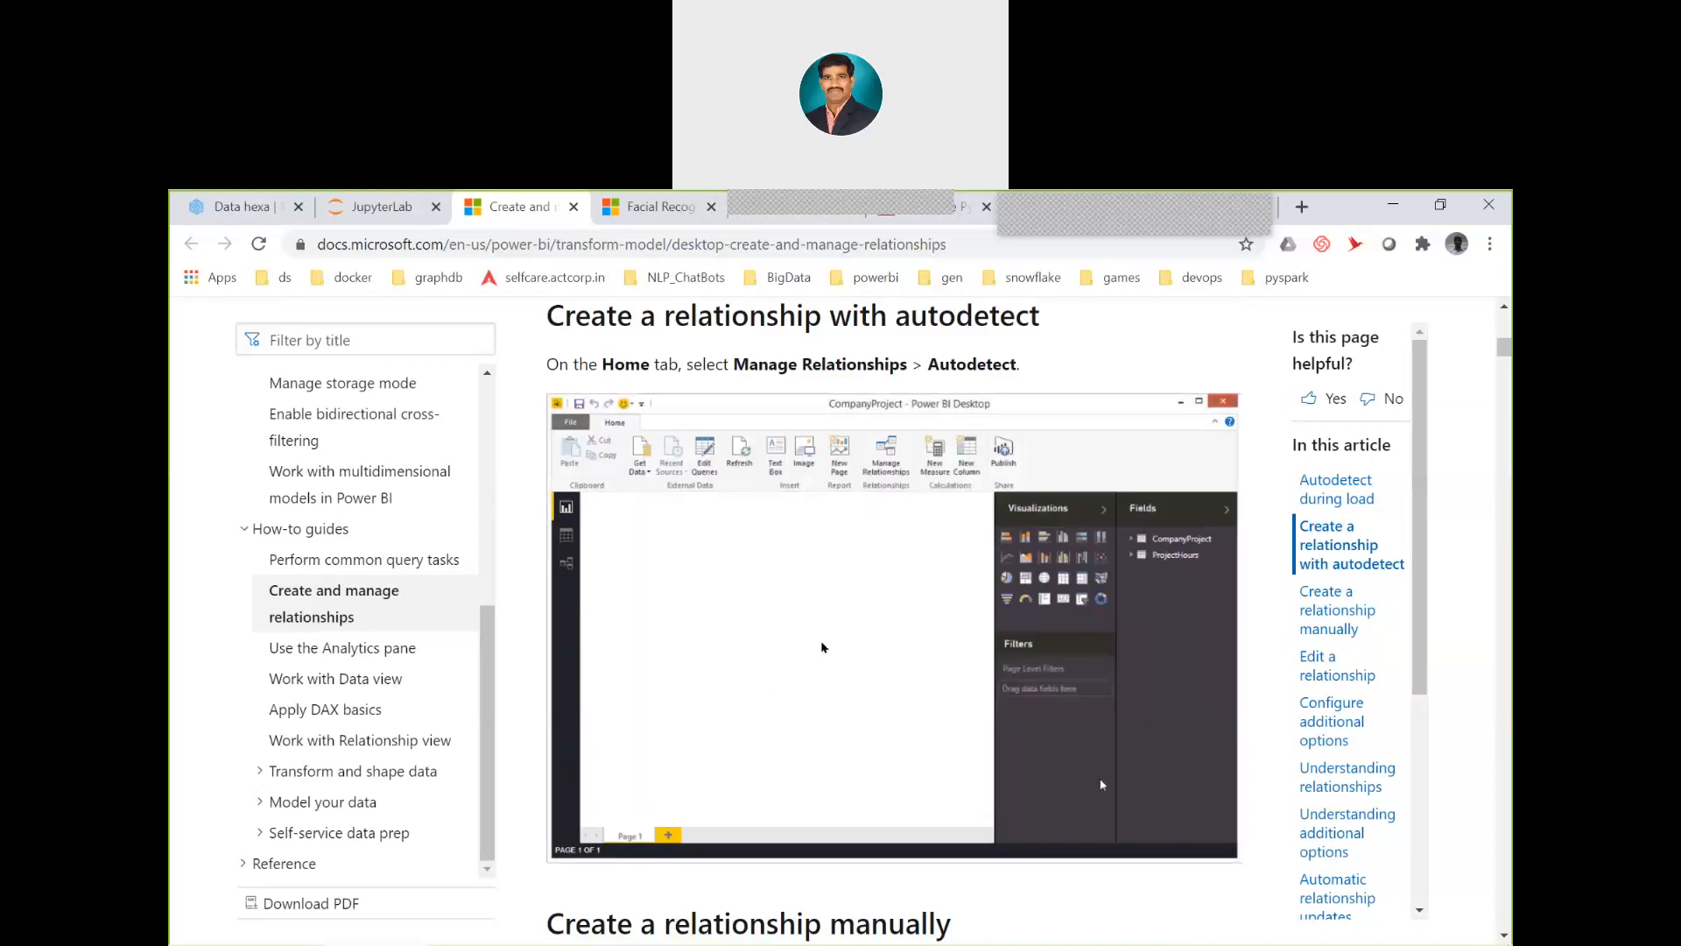
scroll(823, 647, down, 15)
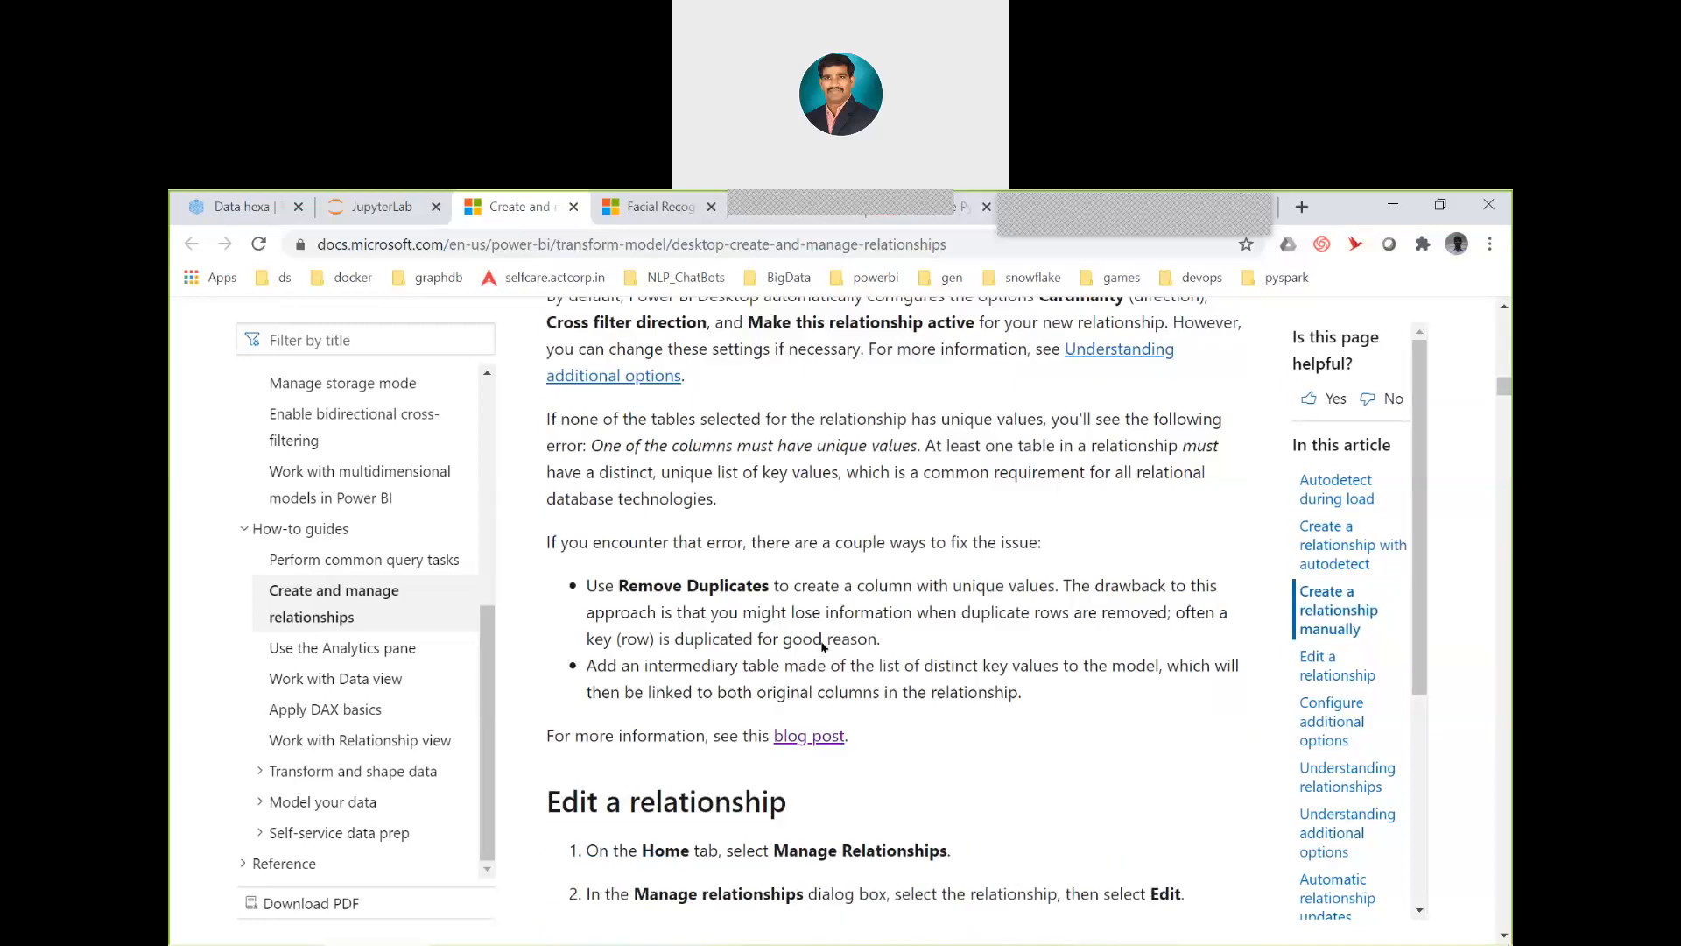
scroll(822, 646, down, 15)
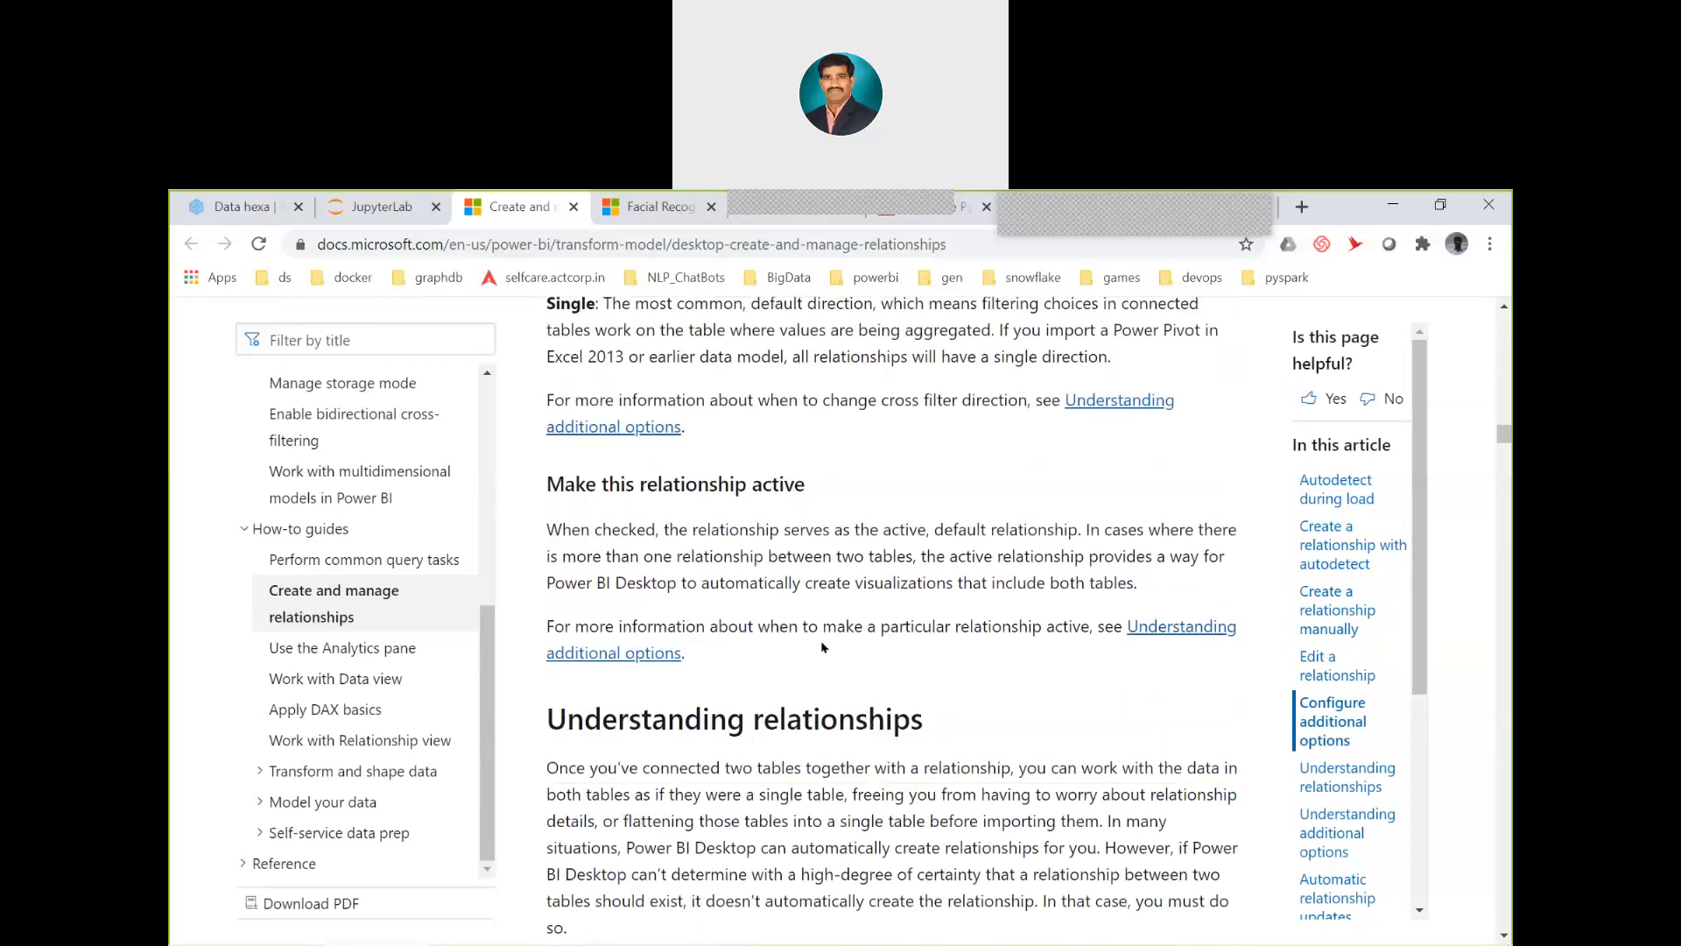
Switch to Power BI Desktop, examine the Relationships settings in the current file's Data Load options, and close the options without changes
key(alt+Tab)
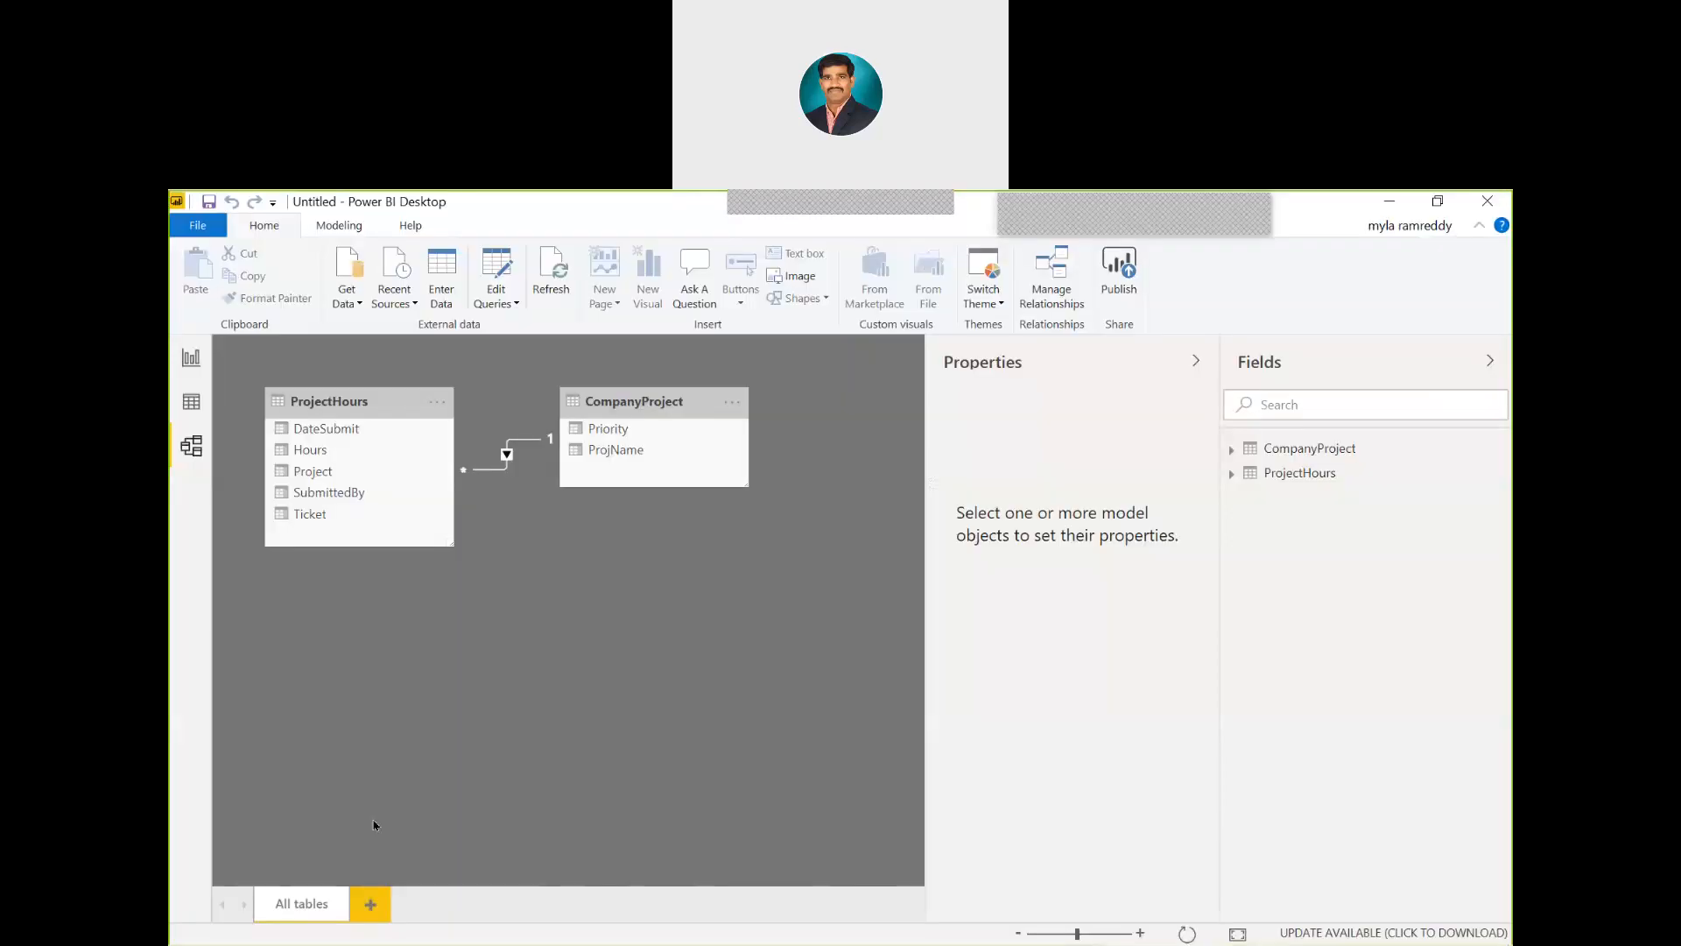
click(198, 225)
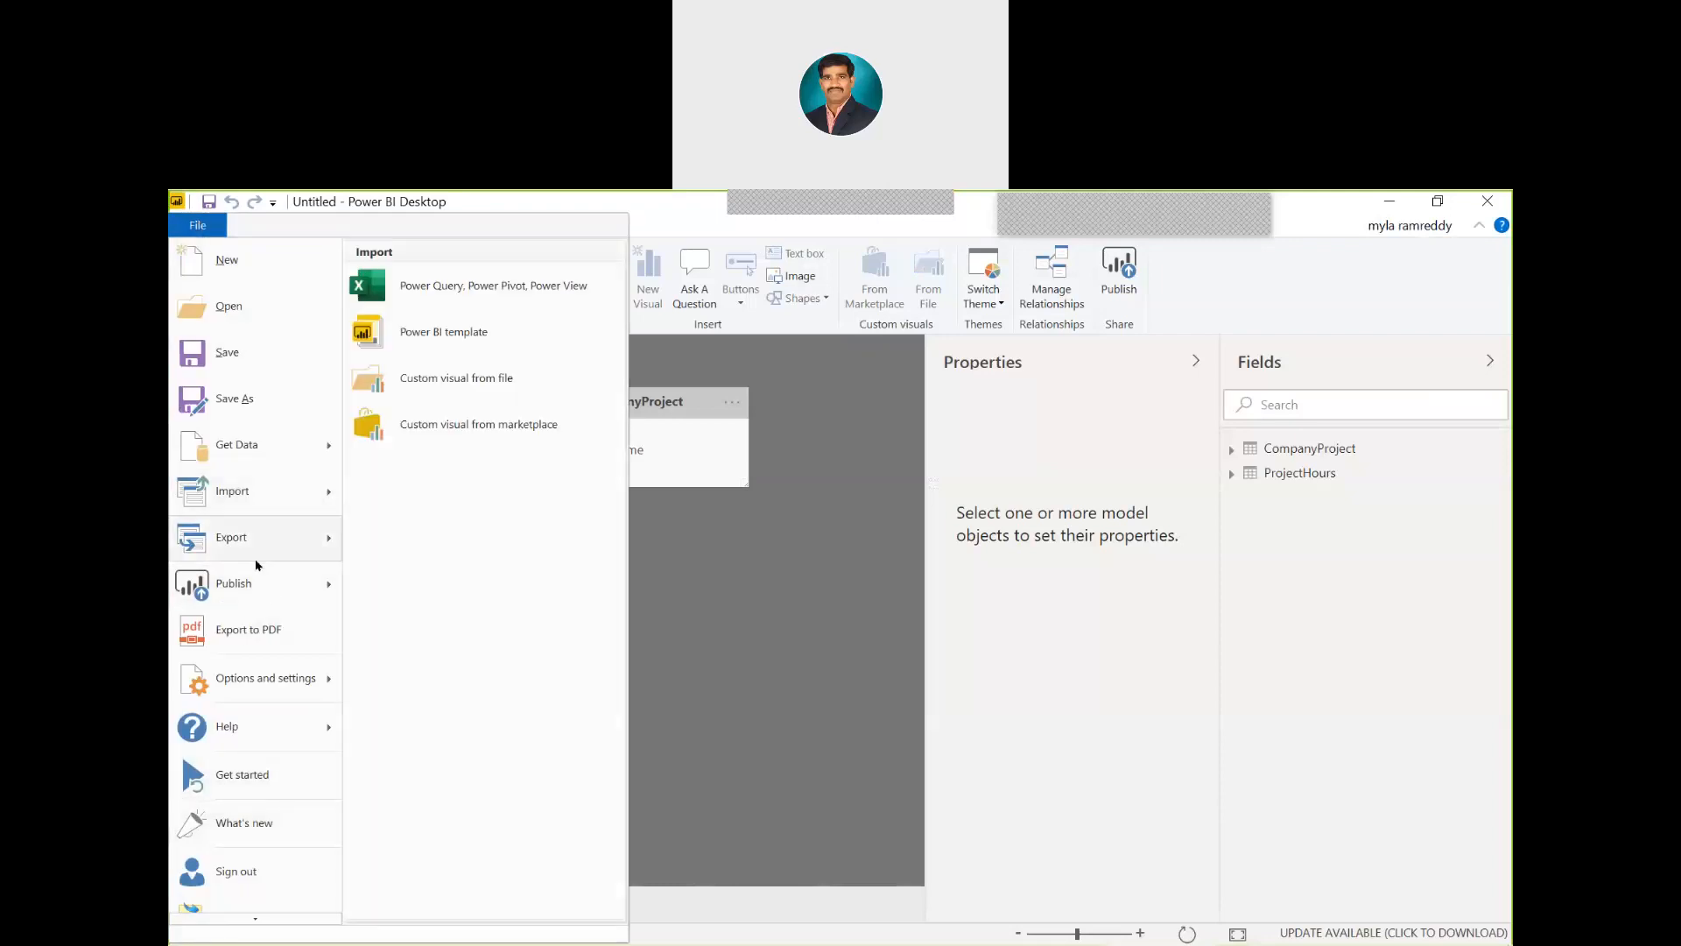
click(285, 679)
click(420, 287)
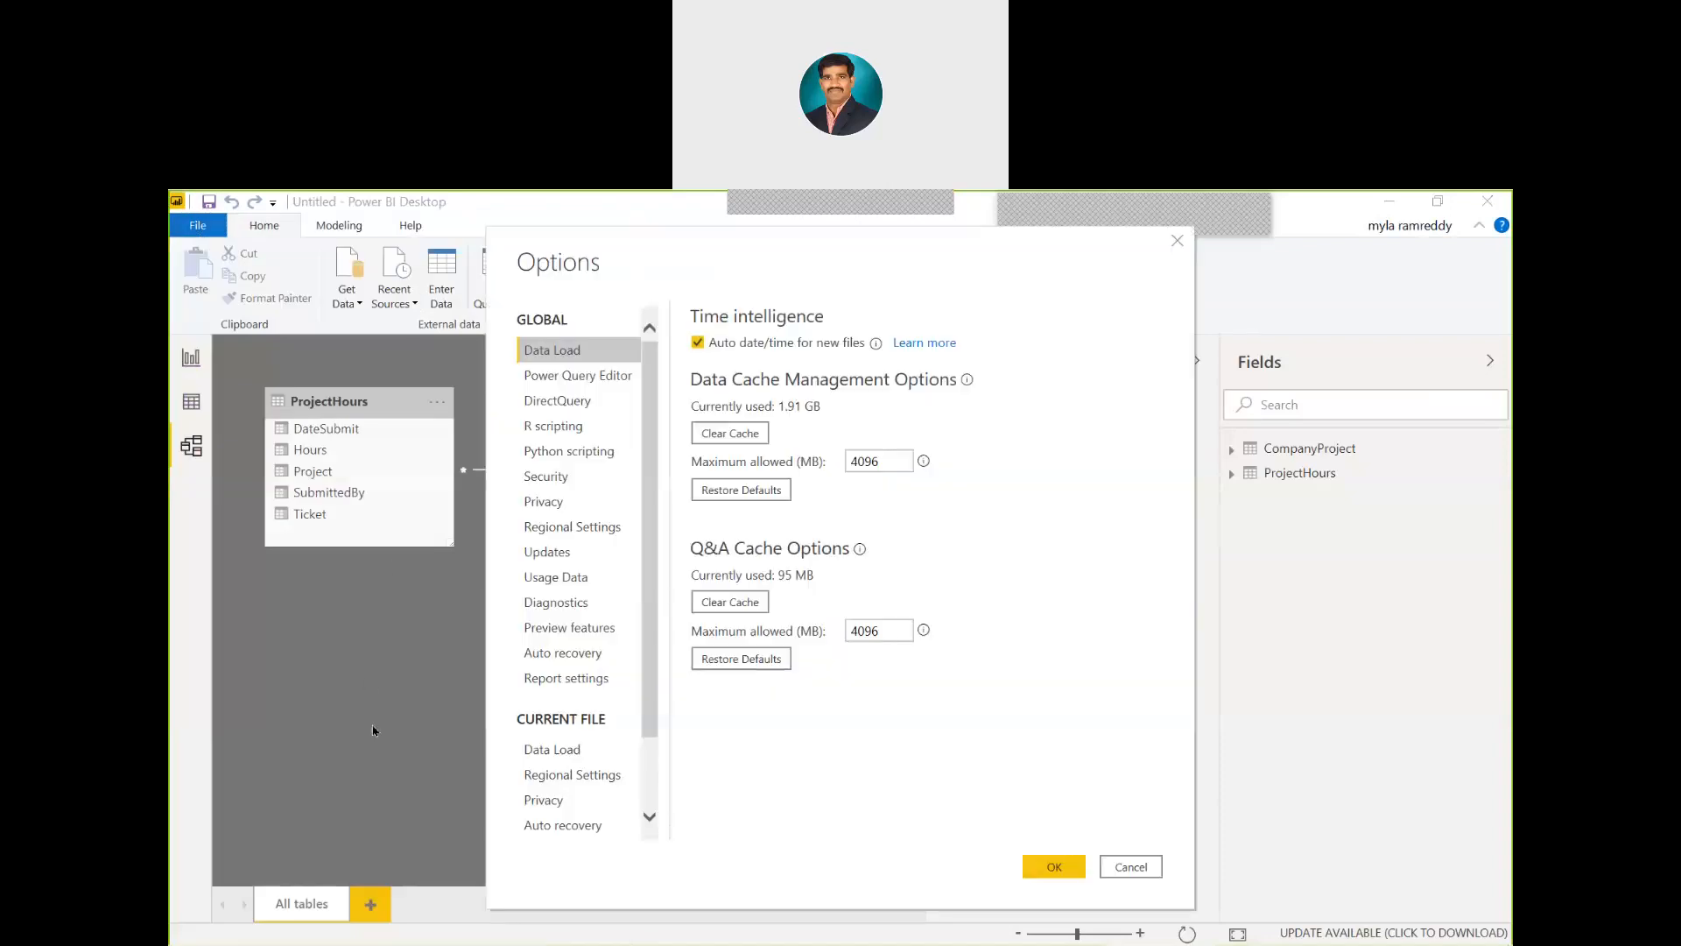
click(555, 752)
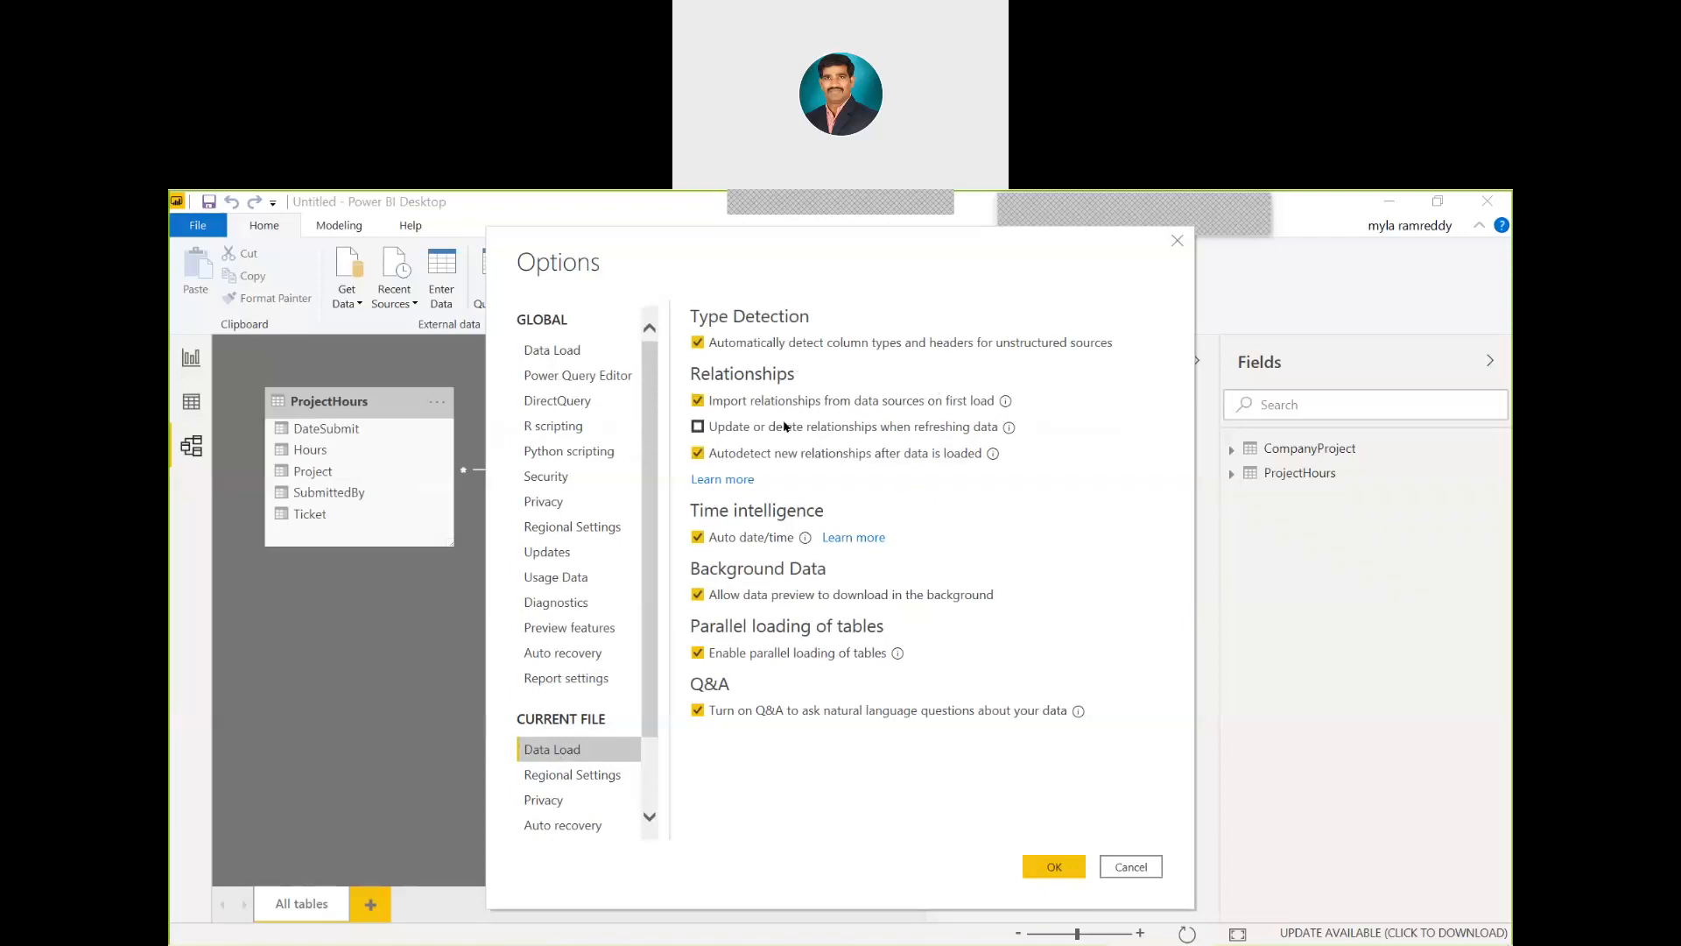
click(1129, 866)
Return to the Microsoft article in the browser and locate the "Future updates to the data require a different cardinality" section, highlighting its first word
key(alt+Tab)
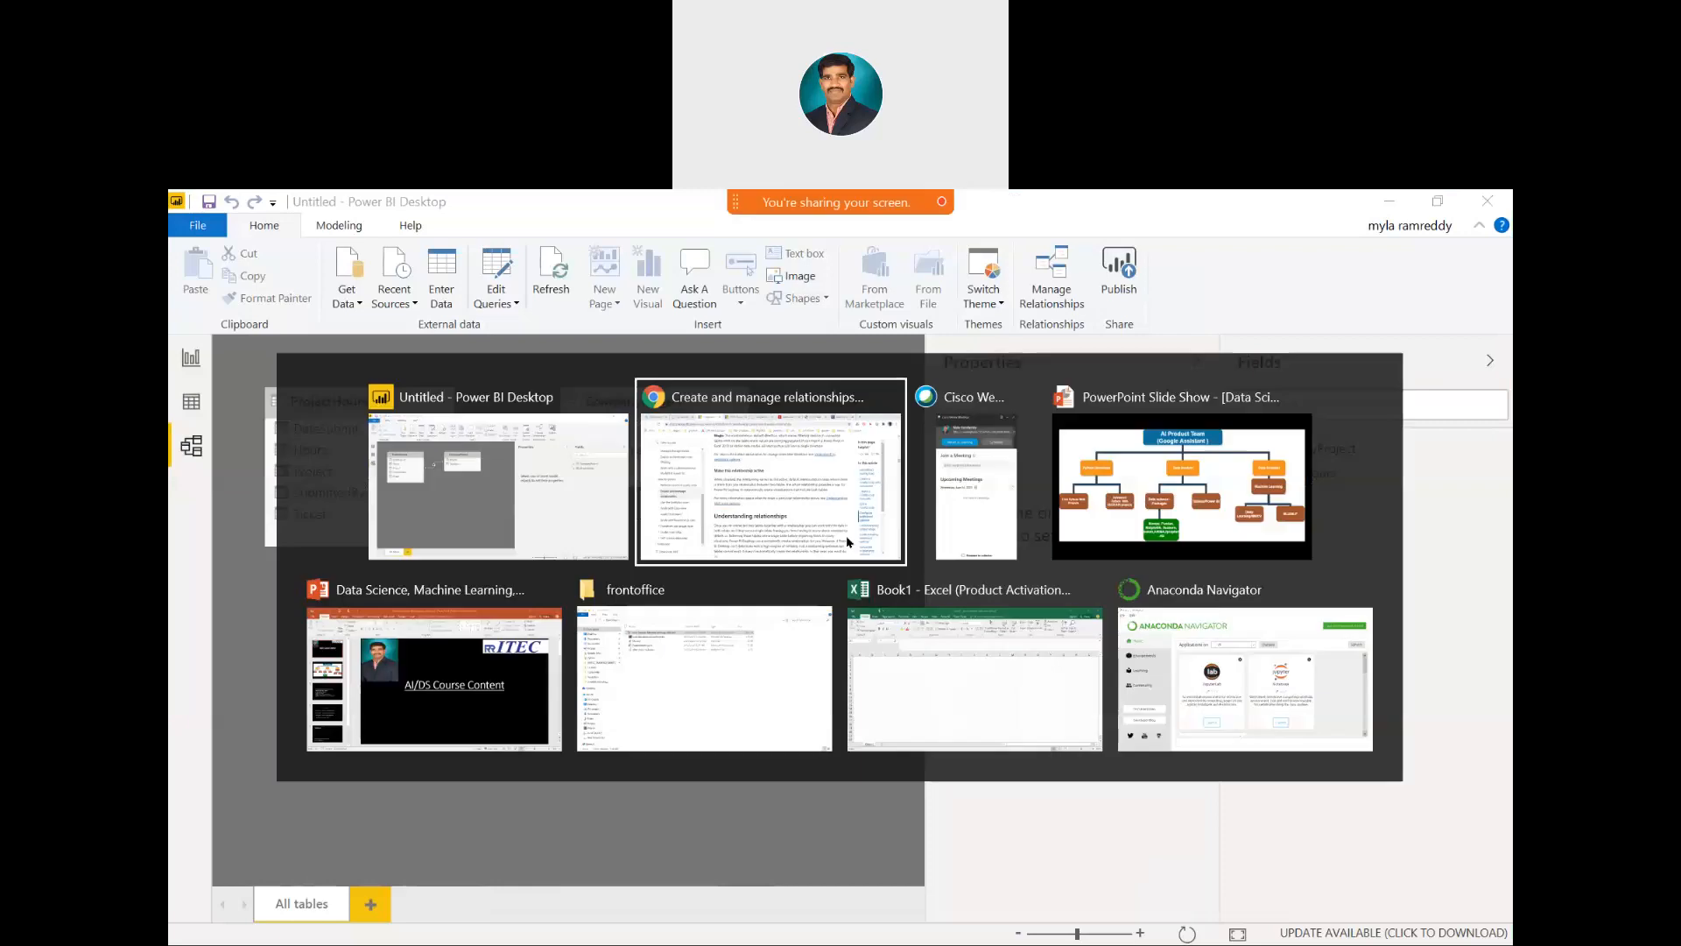
scroll(843, 532, down, 5)
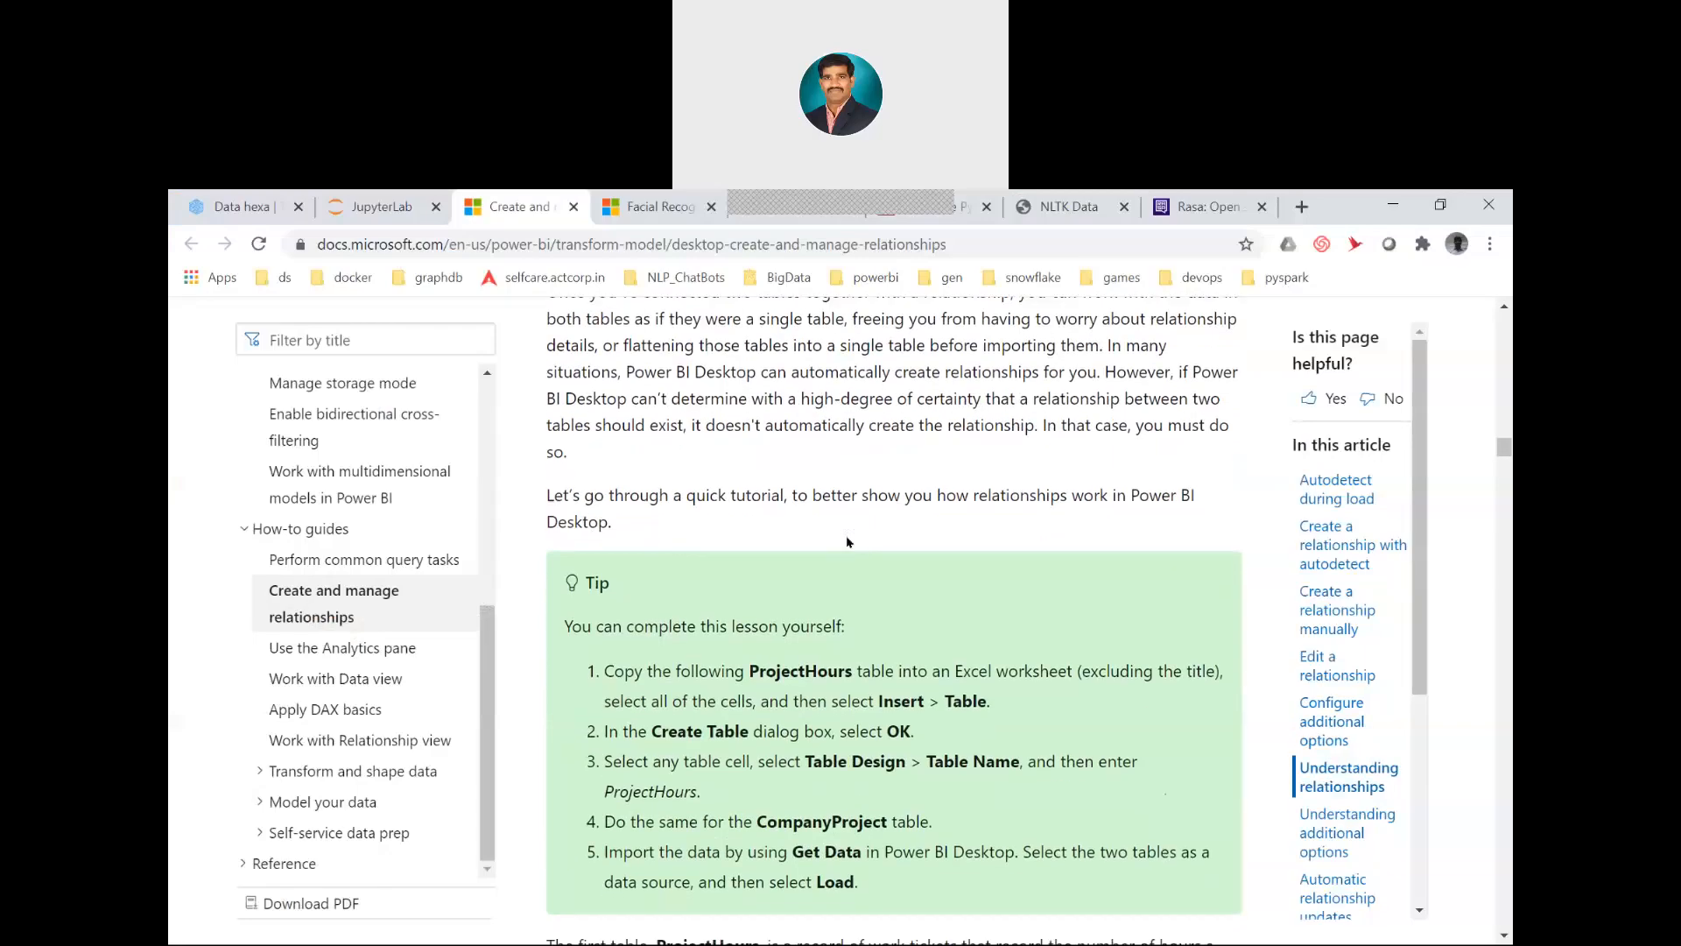
scroll(846, 535, up, 2)
scroll(846, 538, down, 20)
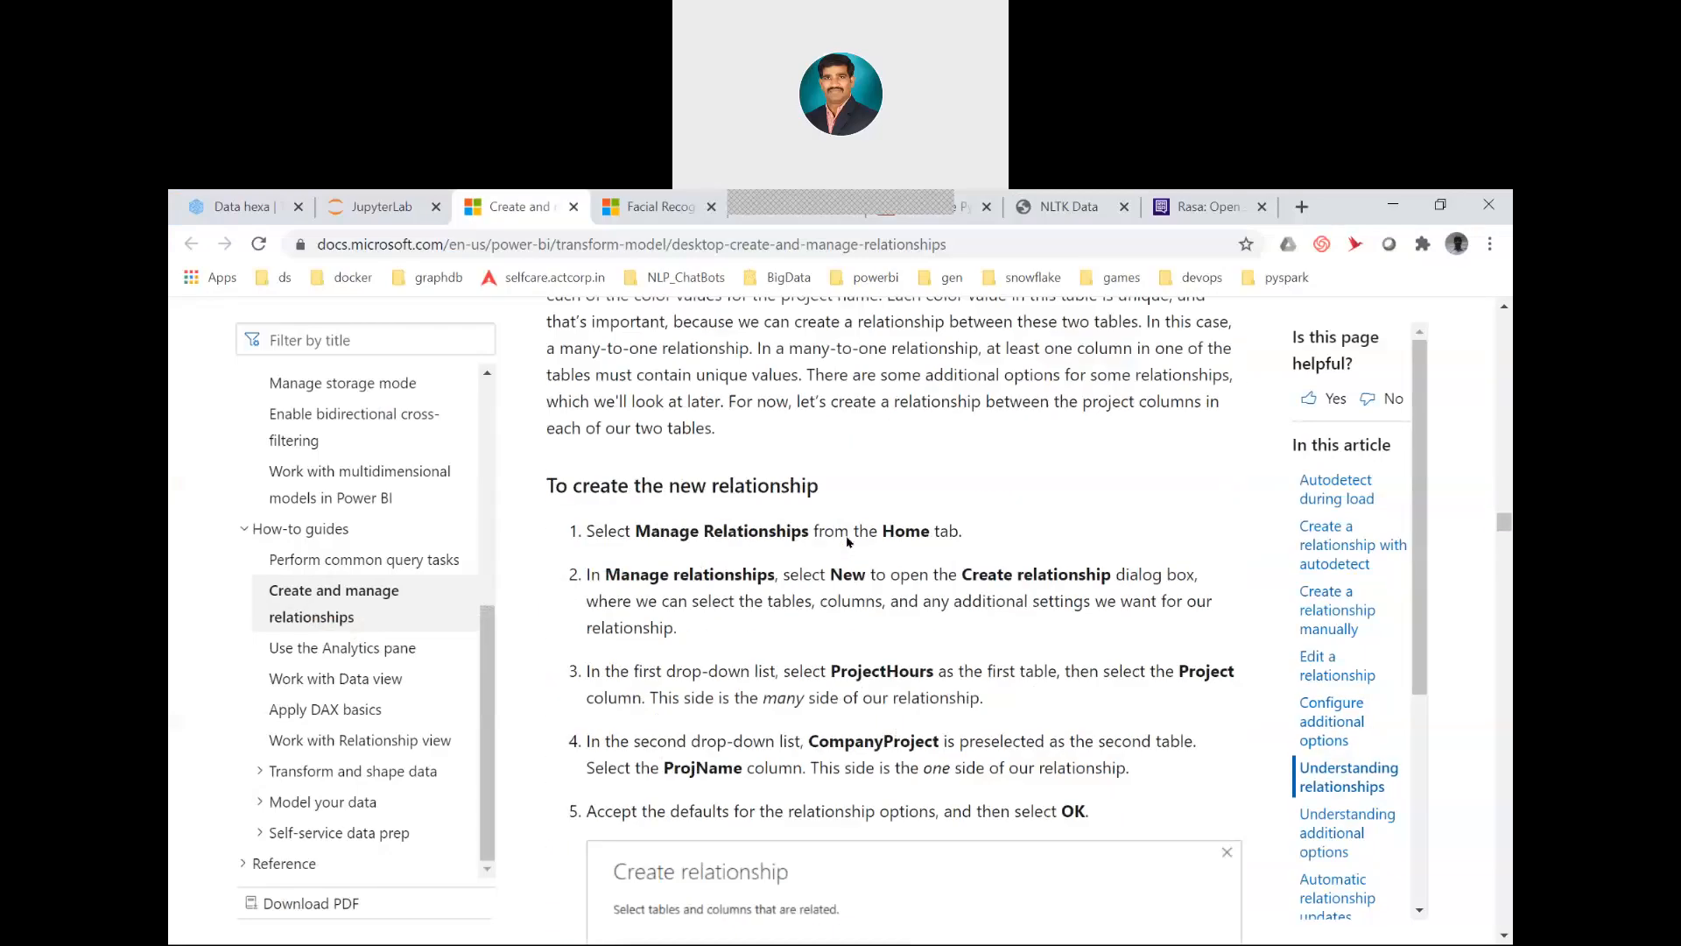
scroll(841, 530, down, 15)
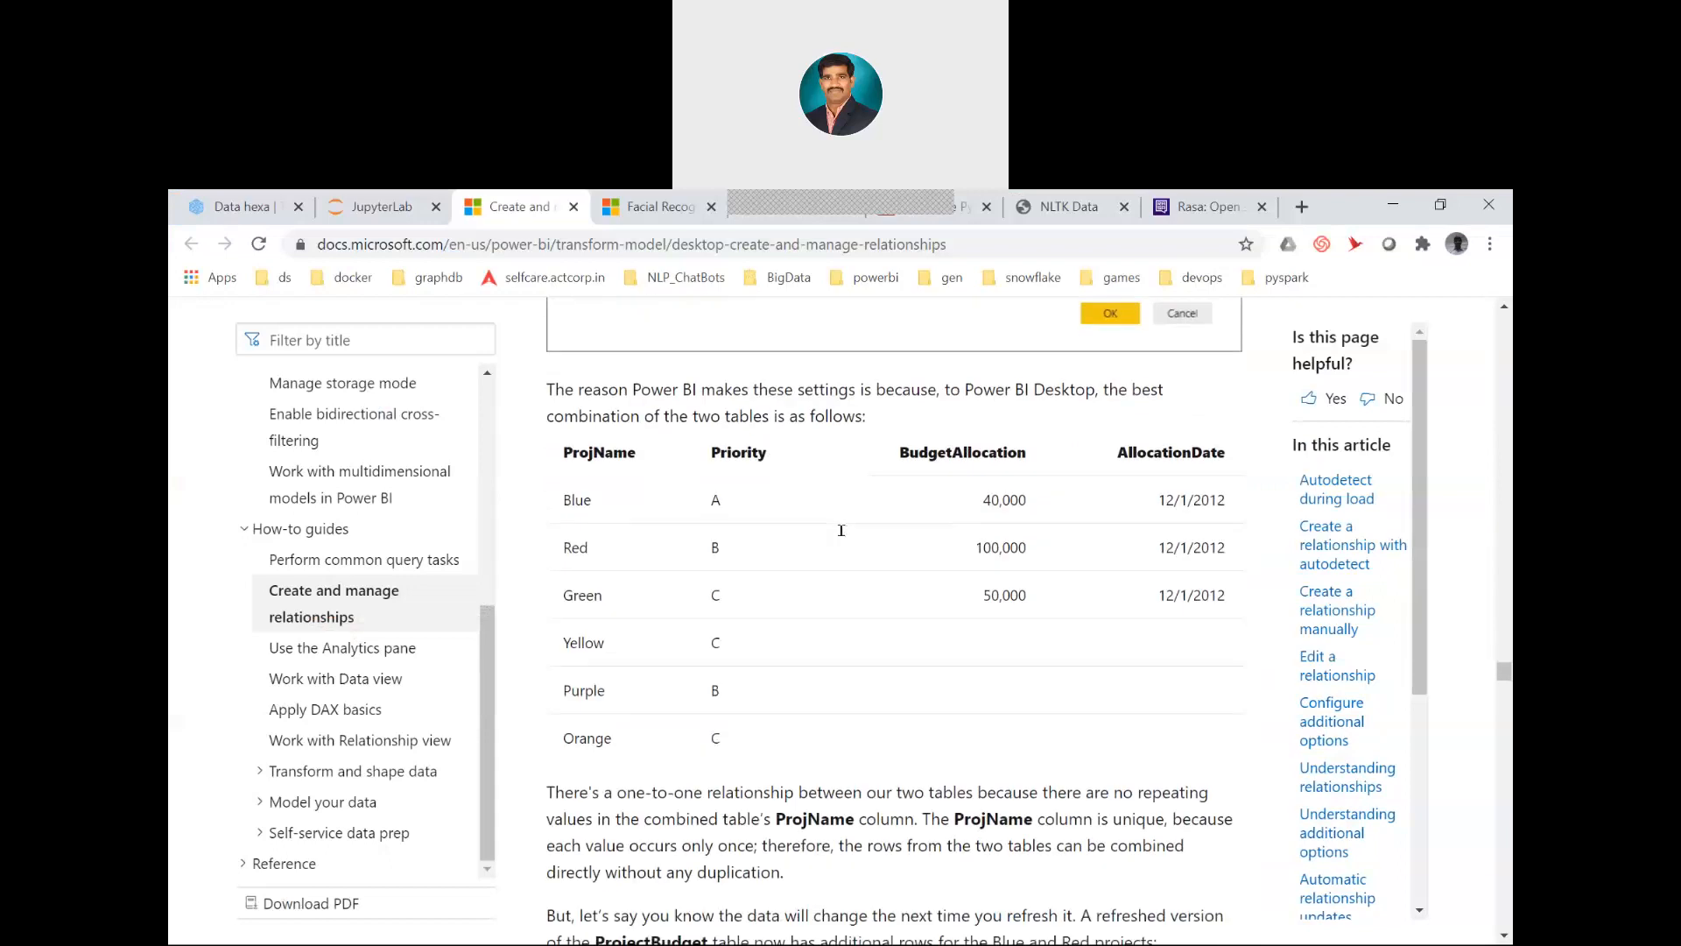
scroll(841, 529, down, 8)
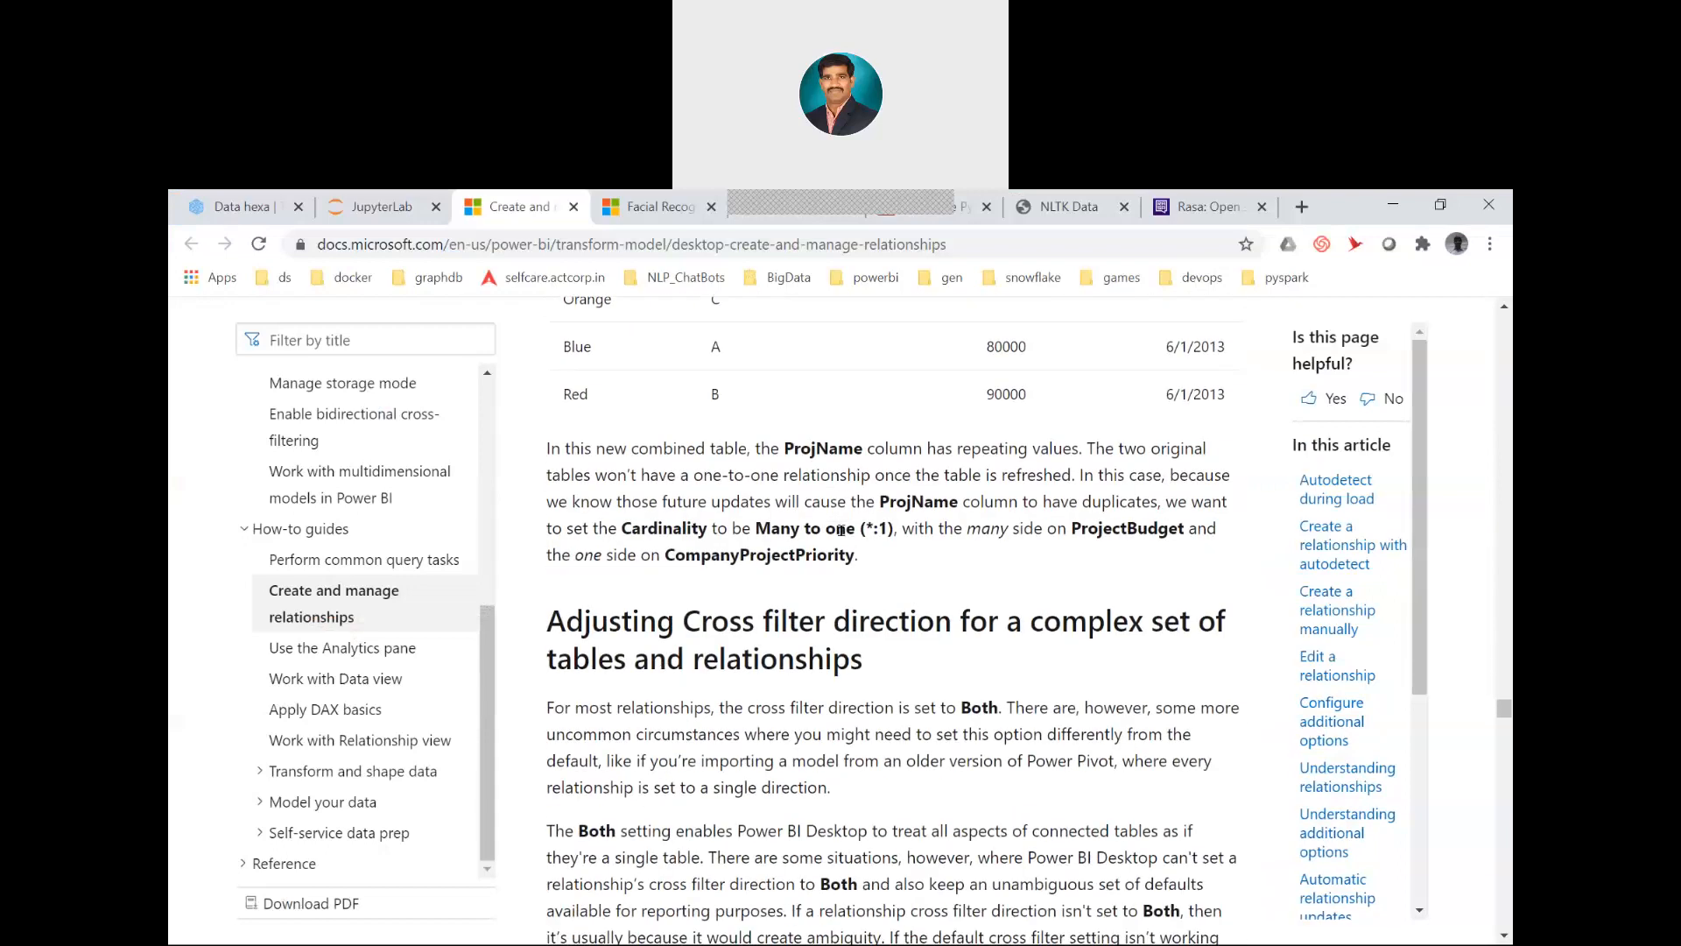
scroll(846, 541, up, 10)
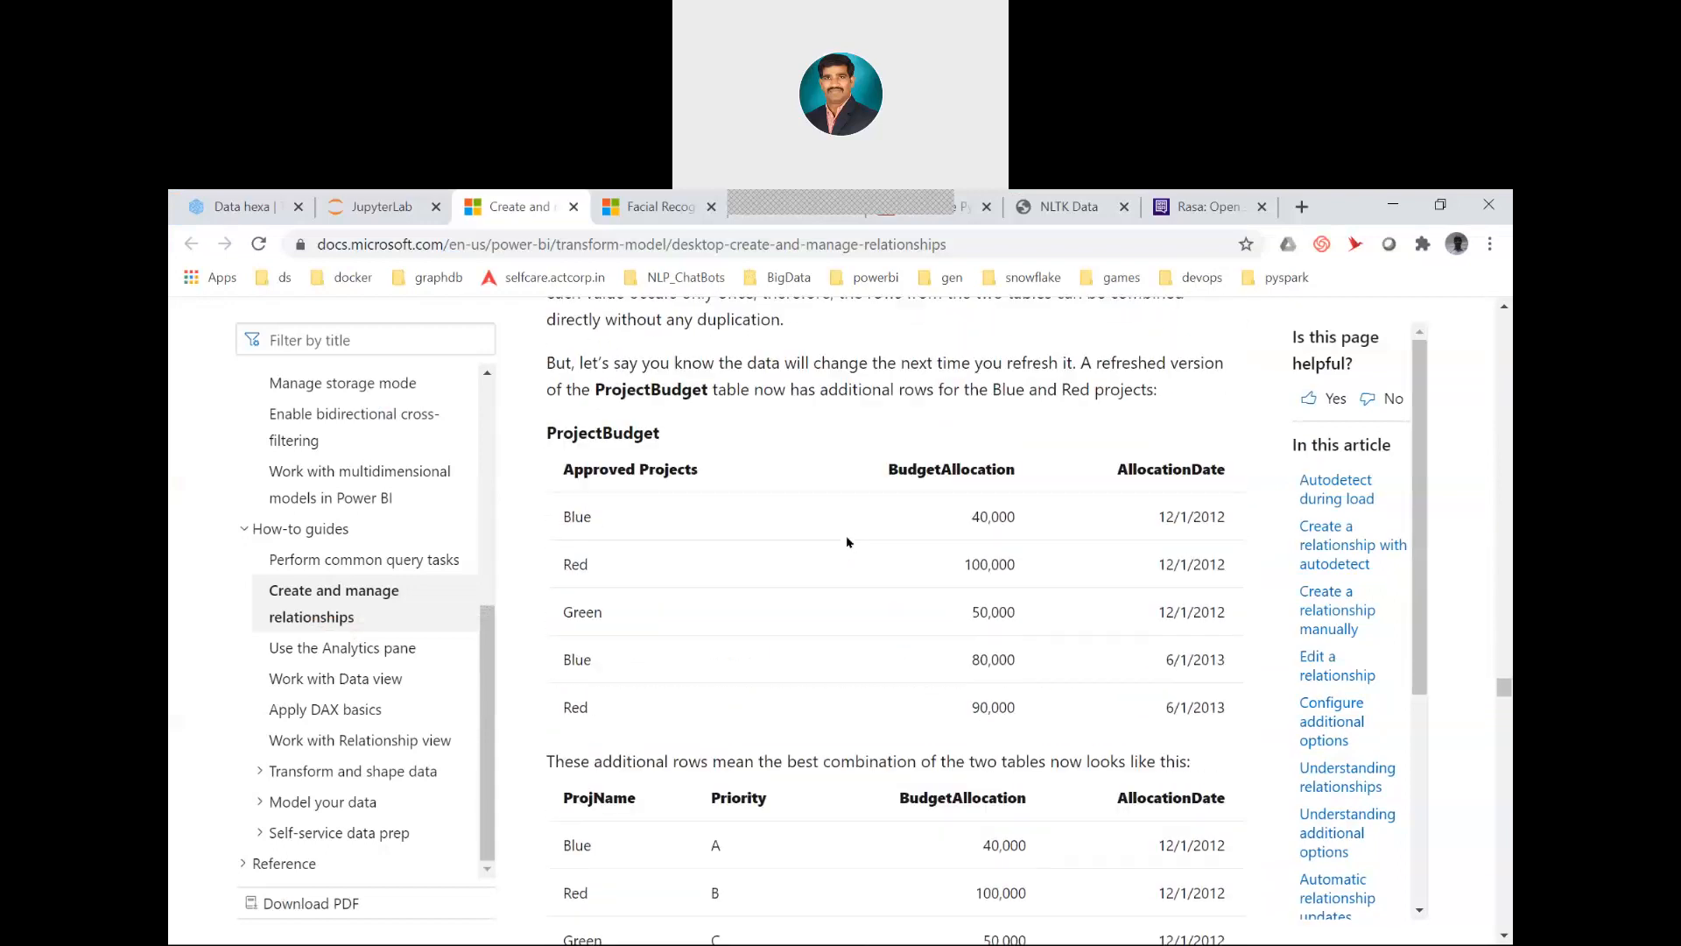
scroll(846, 542, up, 10)
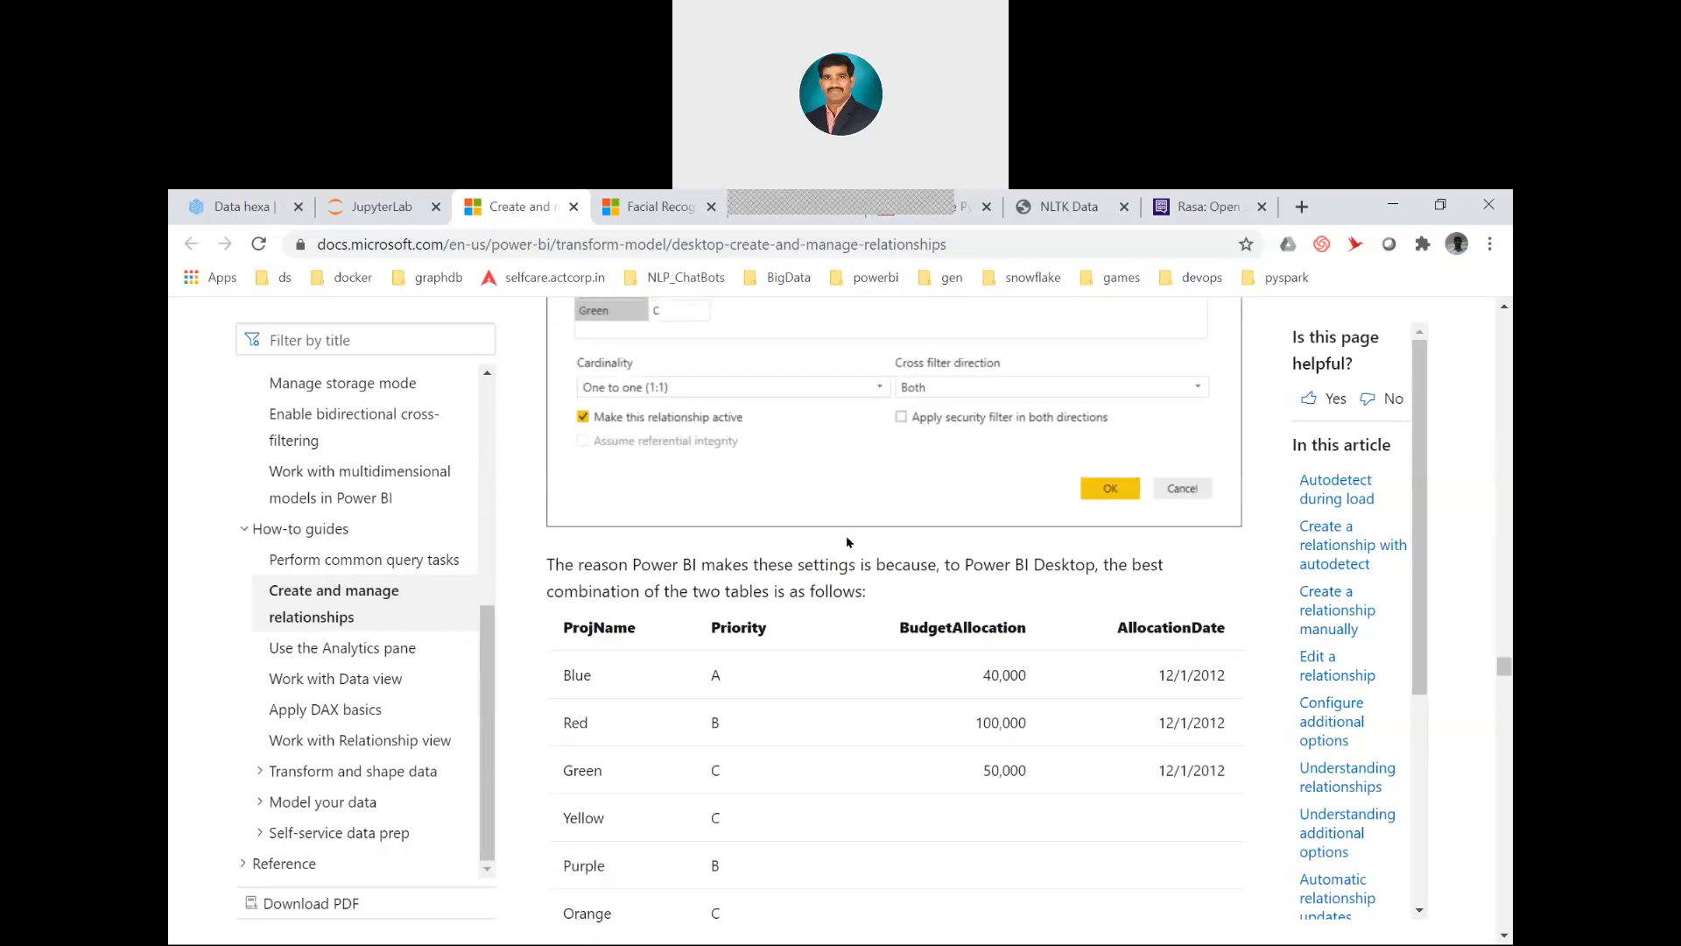
scroll(846, 541, up, 3)
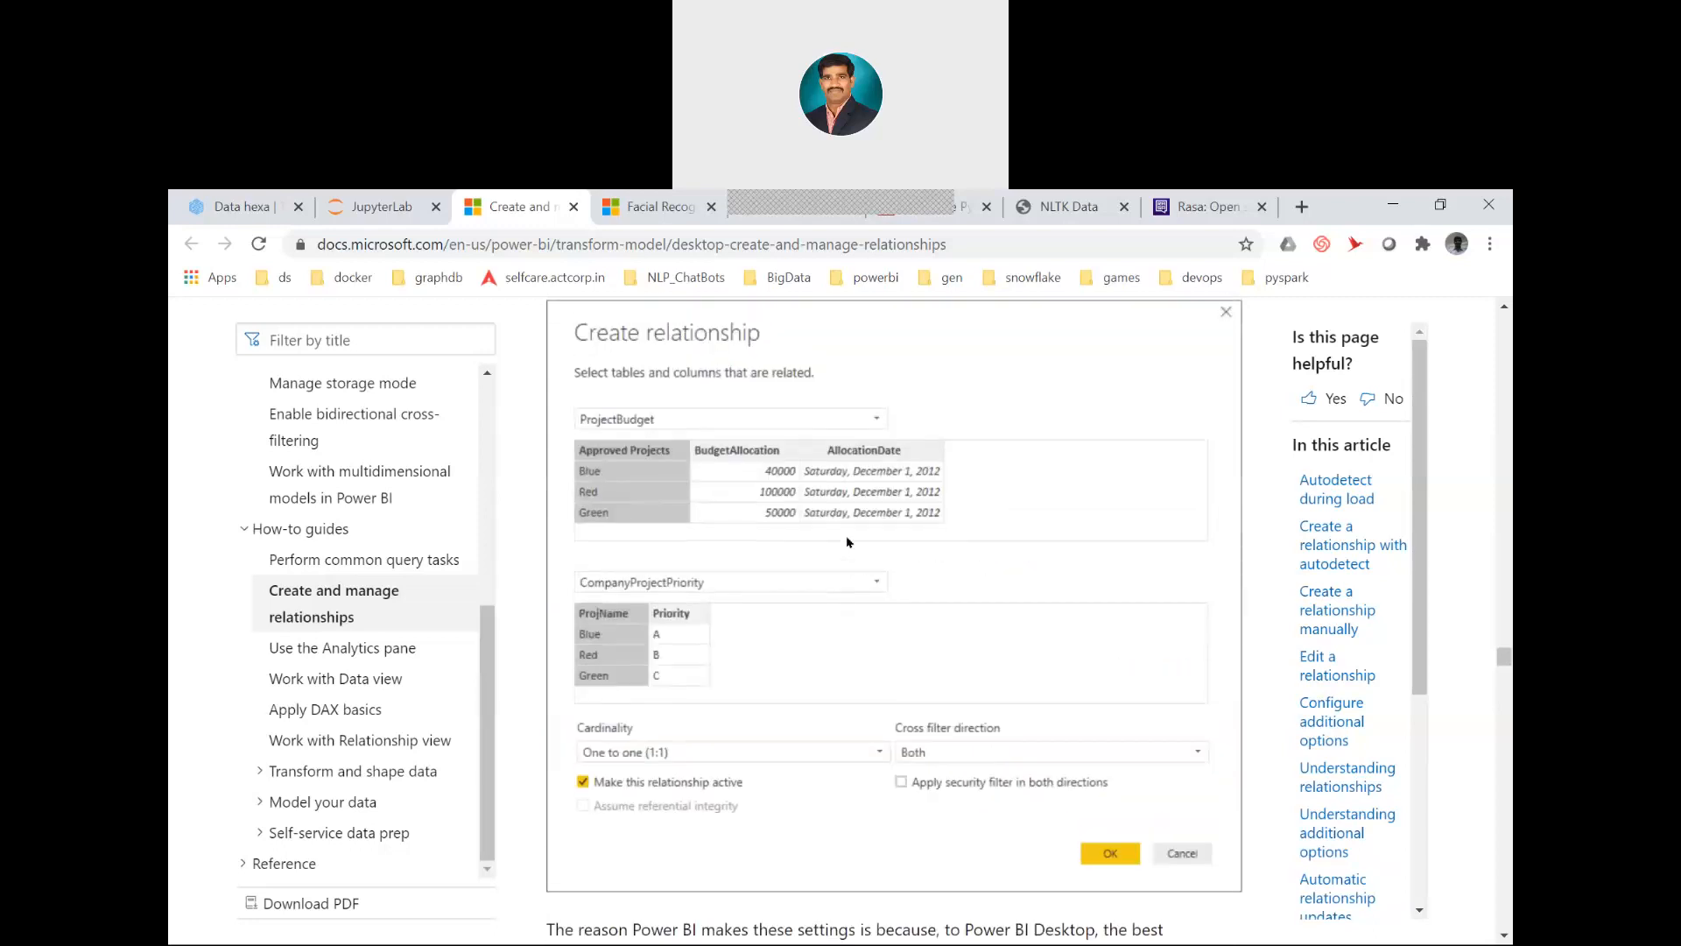
scroll(846, 541, up, 12)
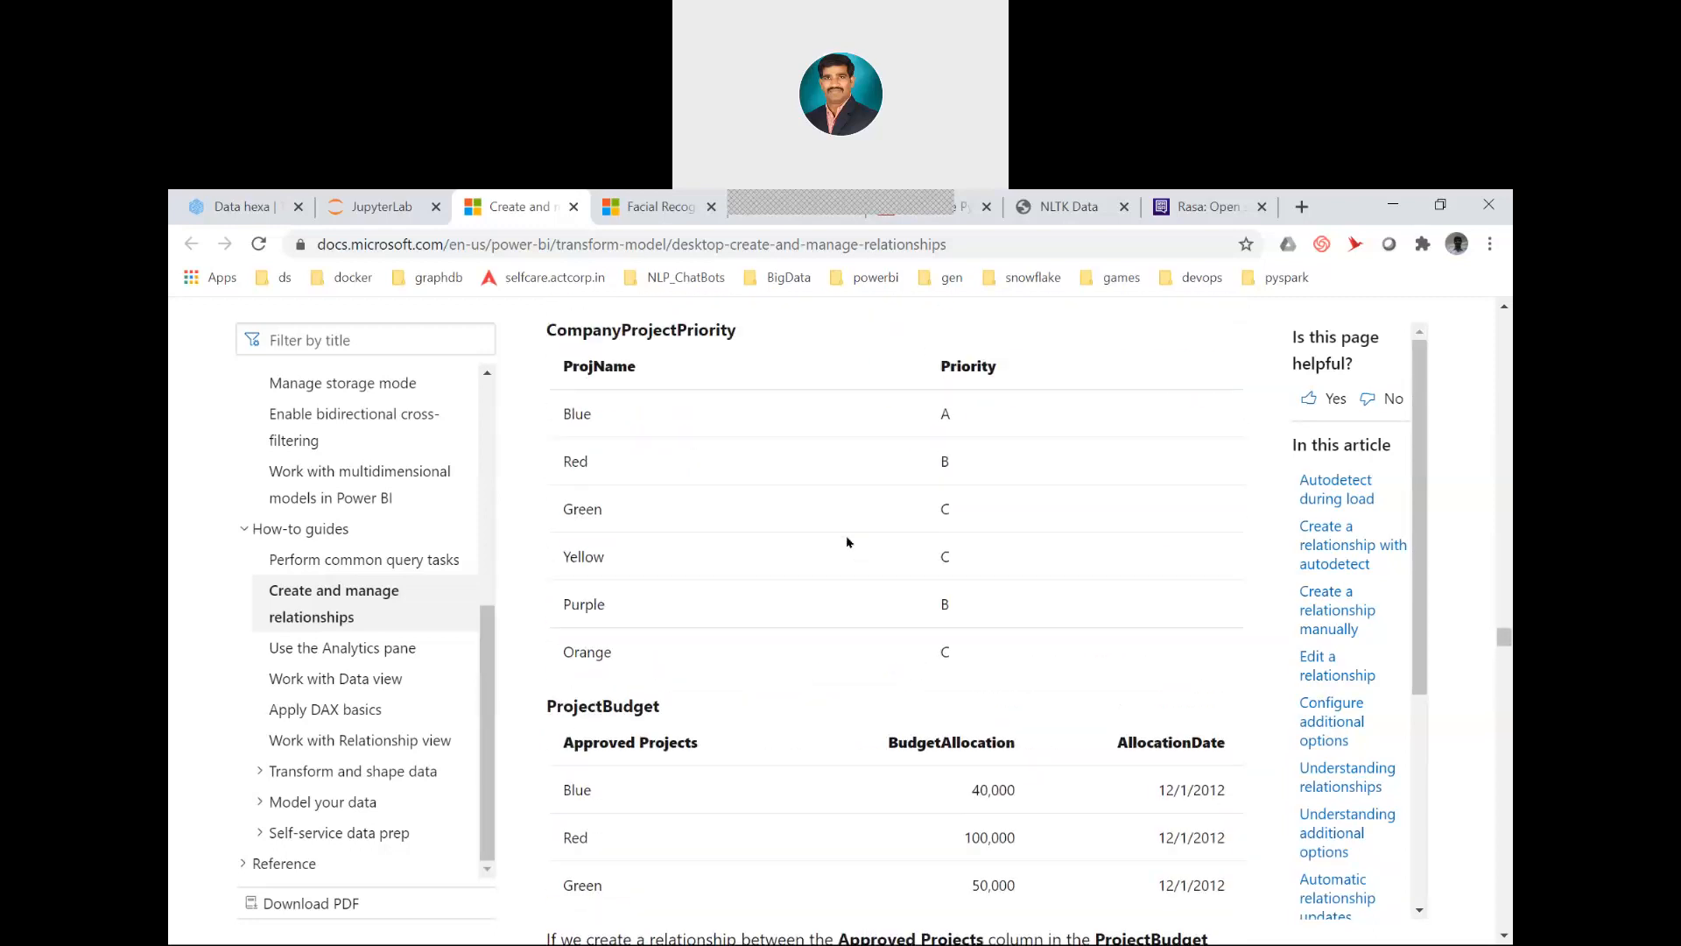
scroll(841, 530, up, 2)
scroll(841, 530, down, 2)
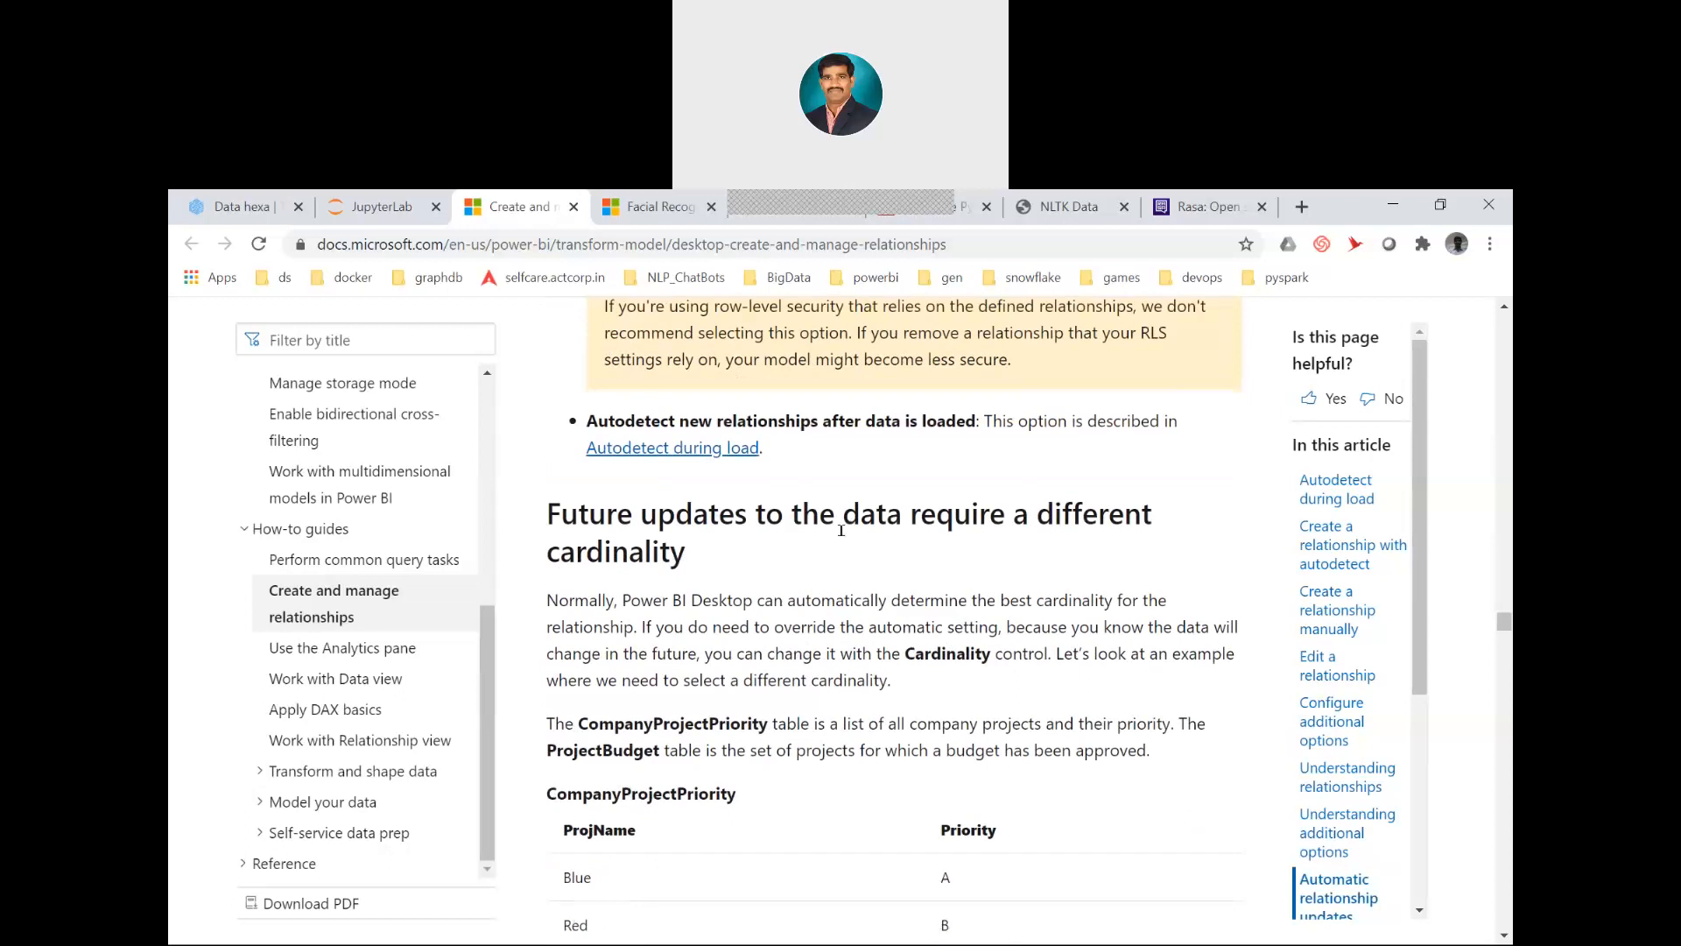
scroll(841, 530, down, 1)
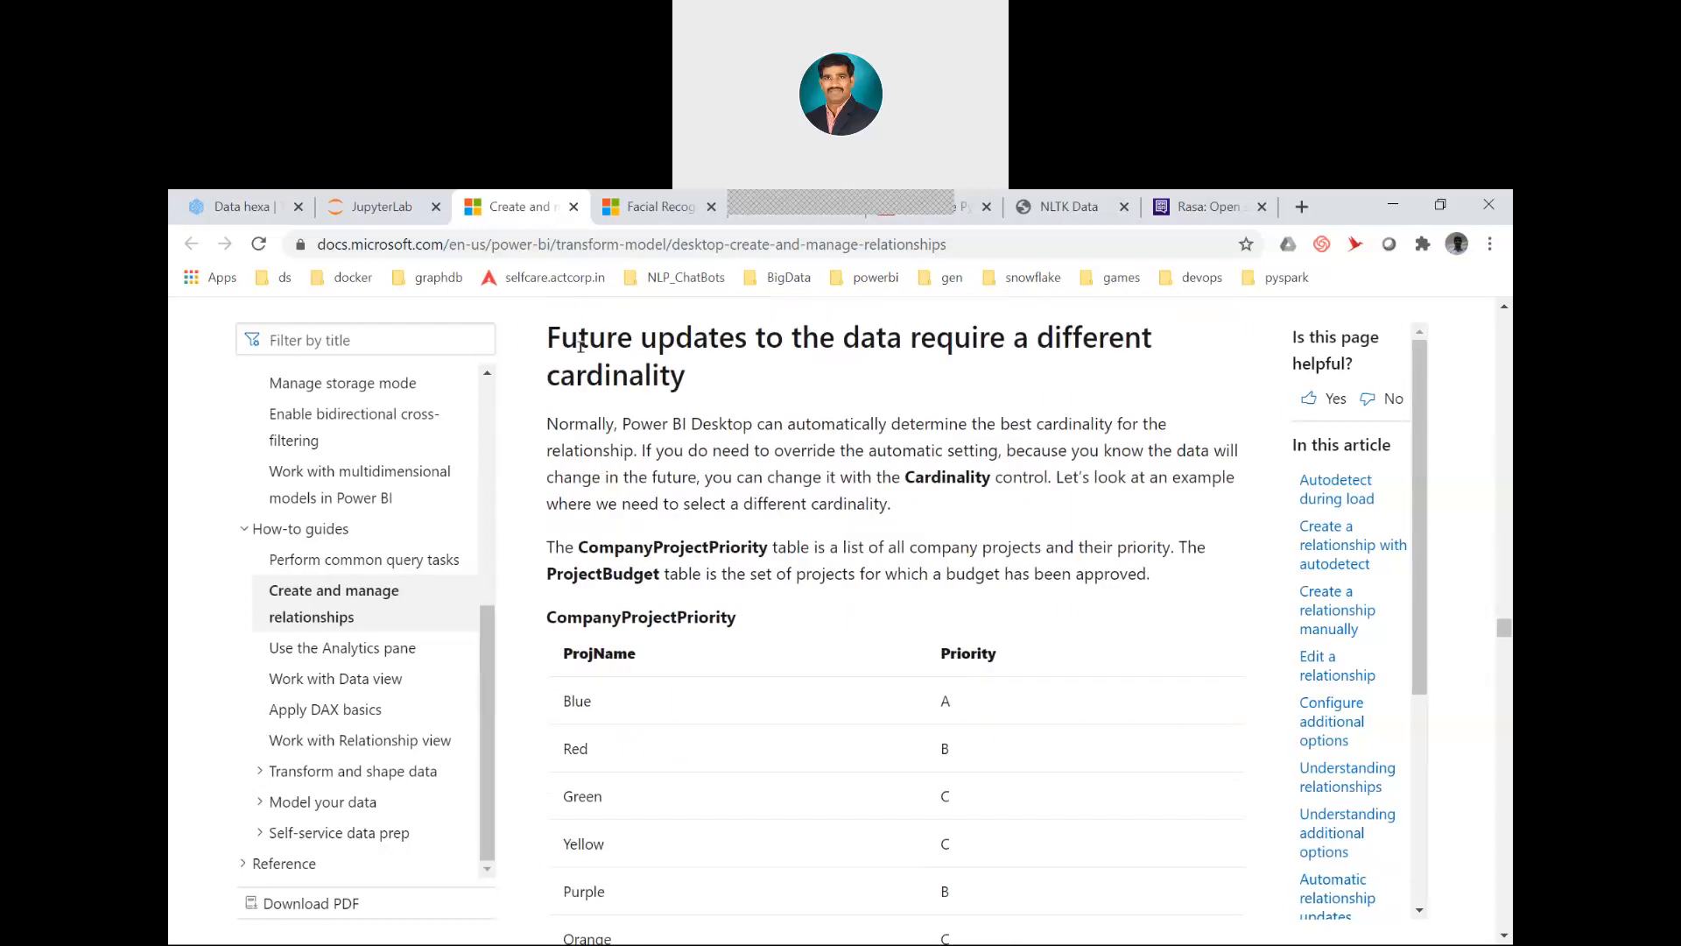
double_click(526, 335)
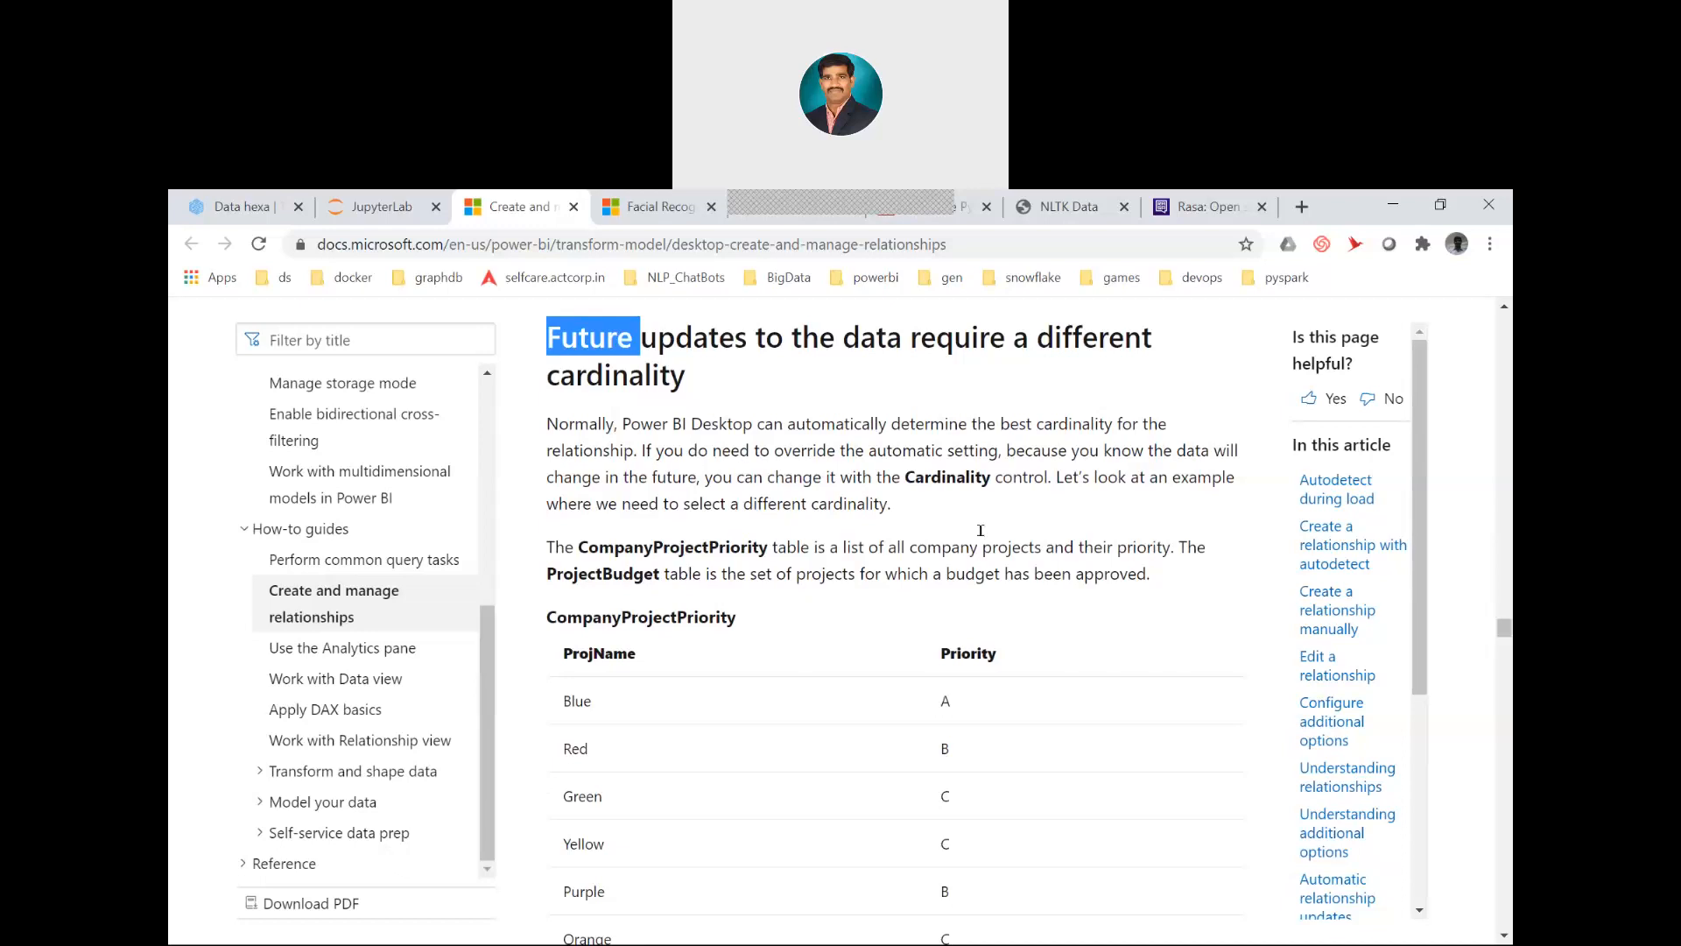
Examine the CompanyProjectPriority and ProjectBudget example tables, highlighting each table's name
scroll(980, 530, down, 2)
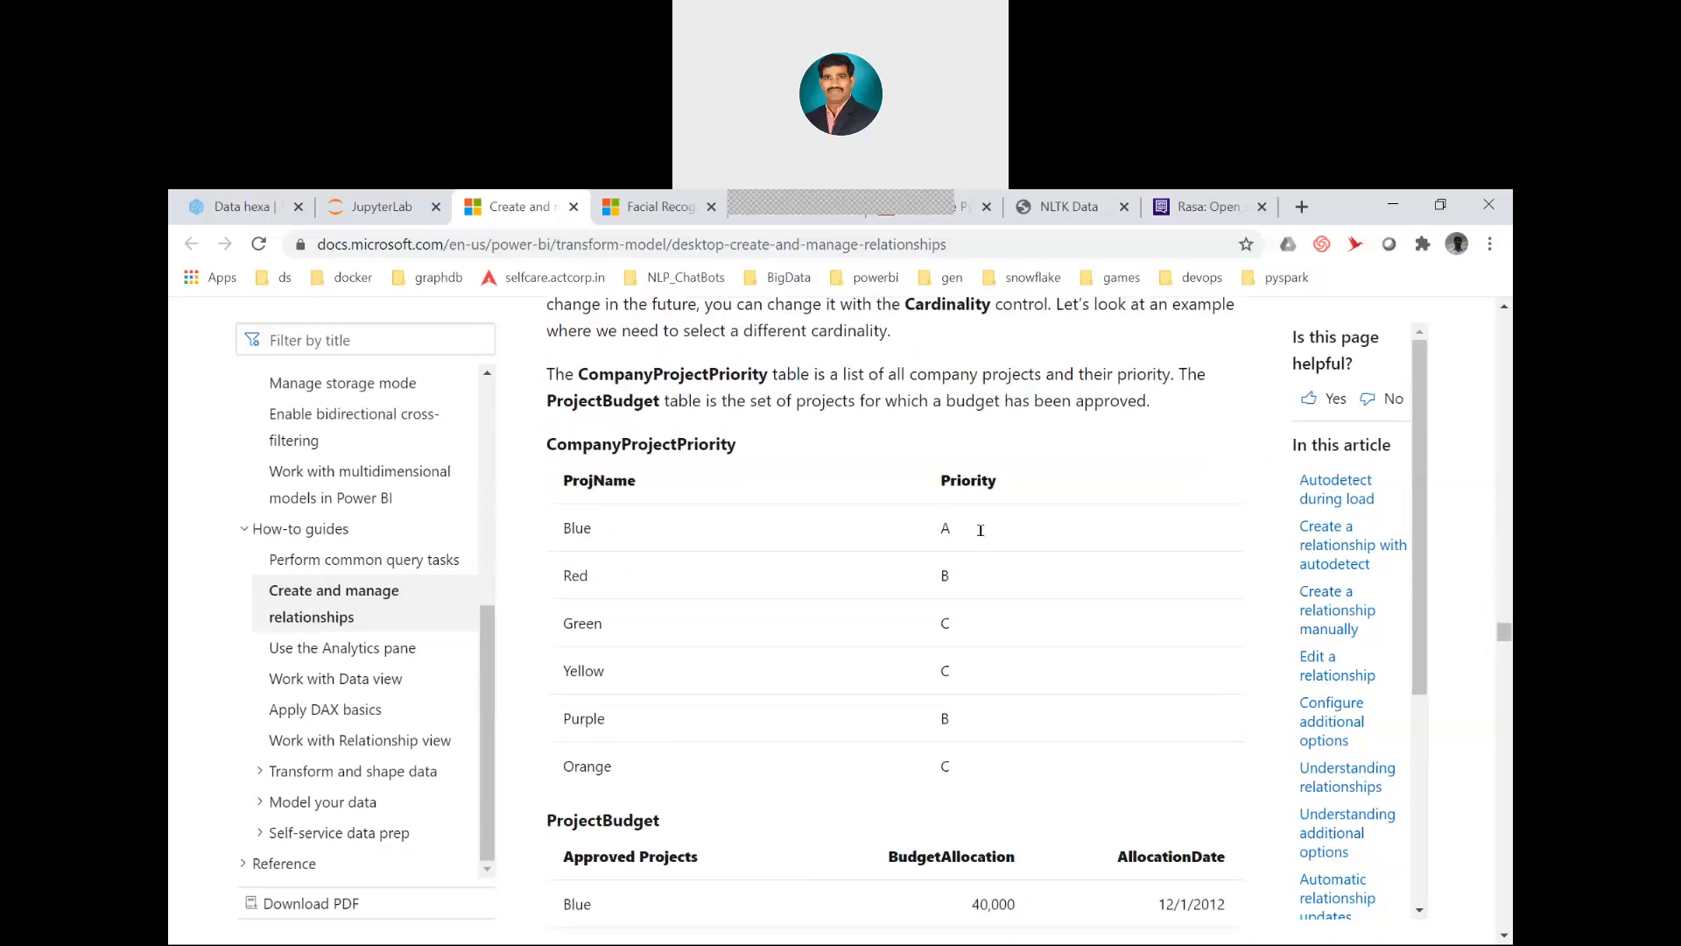
double_click(648, 427)
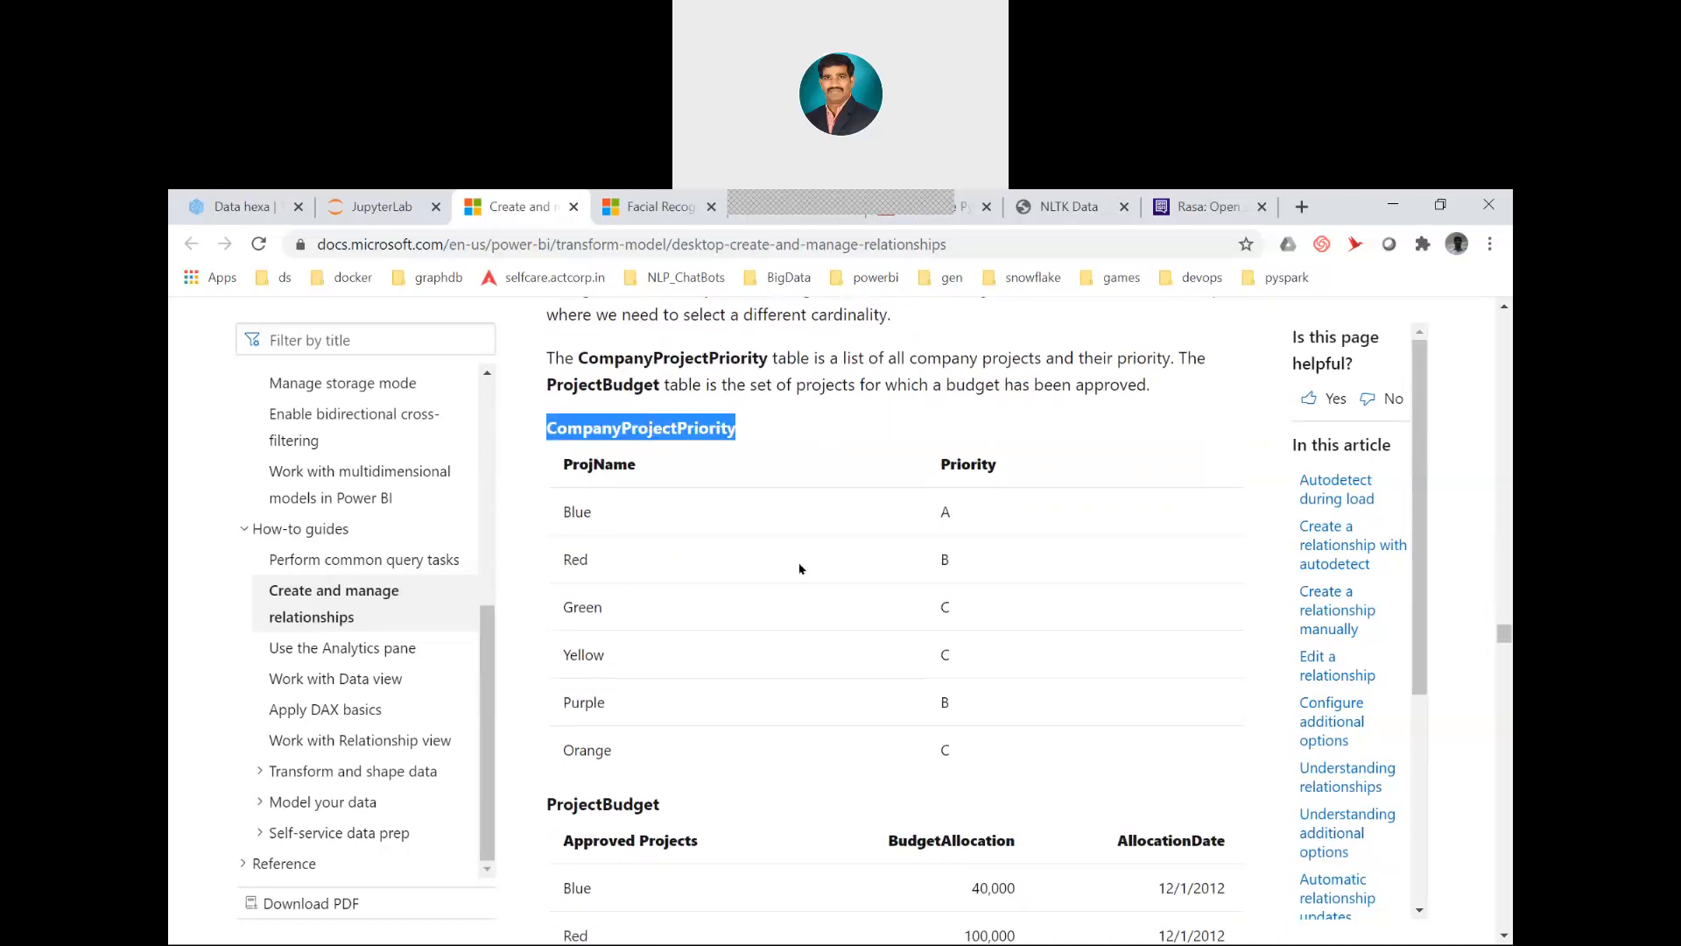
scroll(800, 564, down, 3)
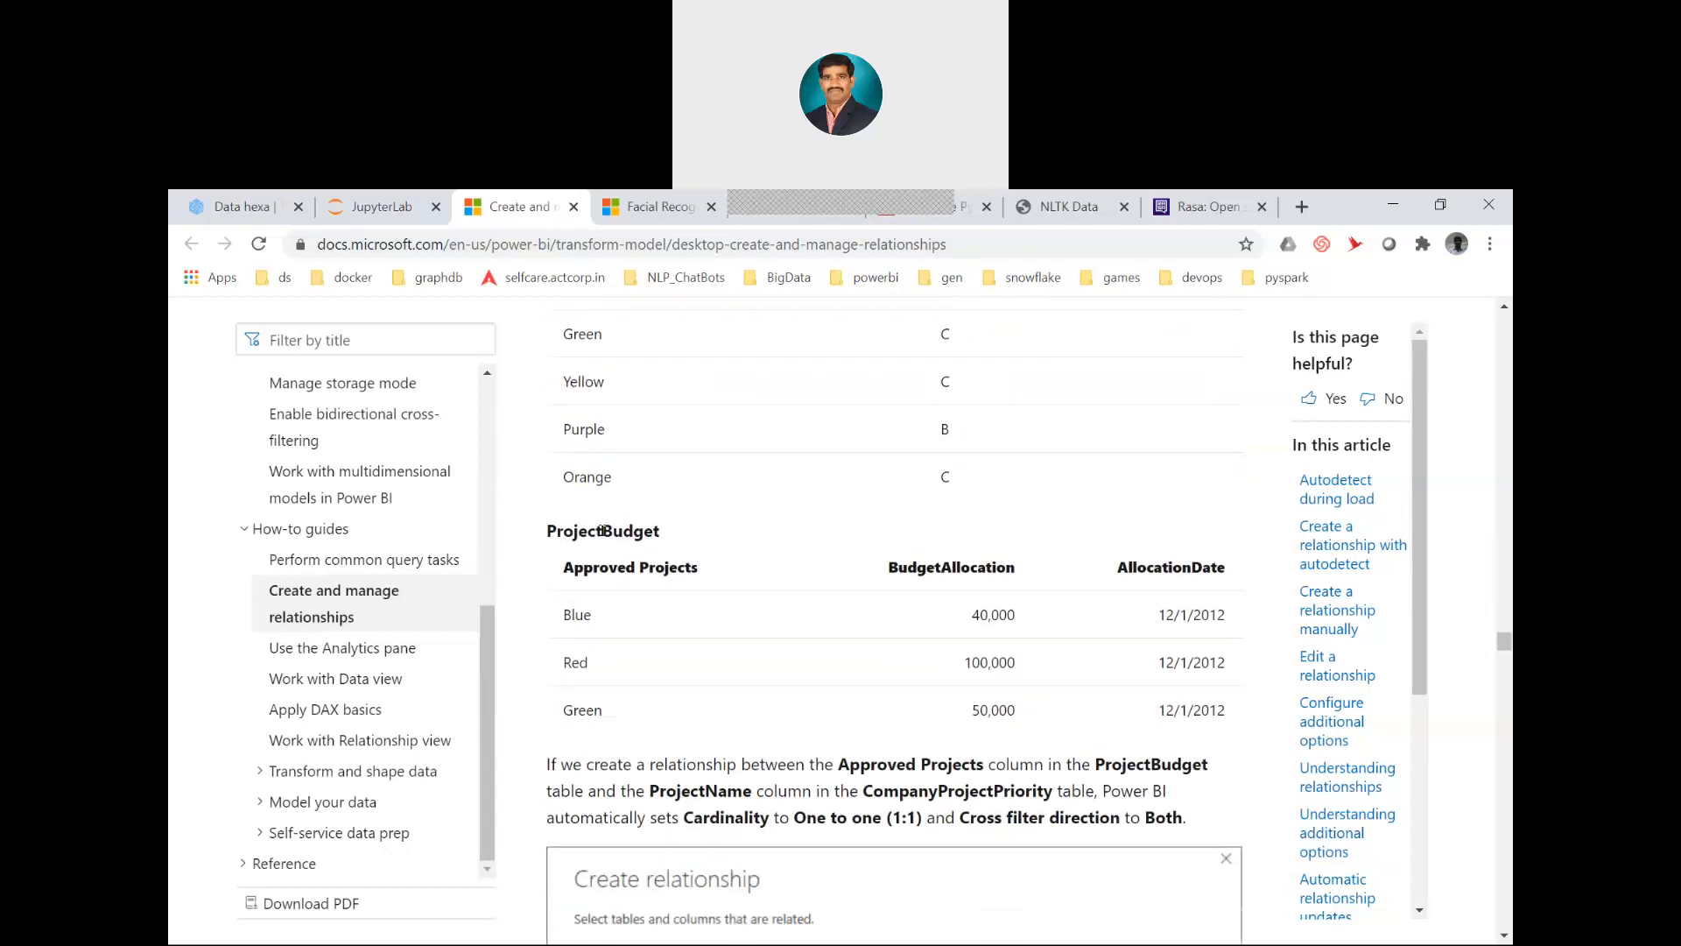
double_click(602, 530)
scroll(753, 636, up, 3)
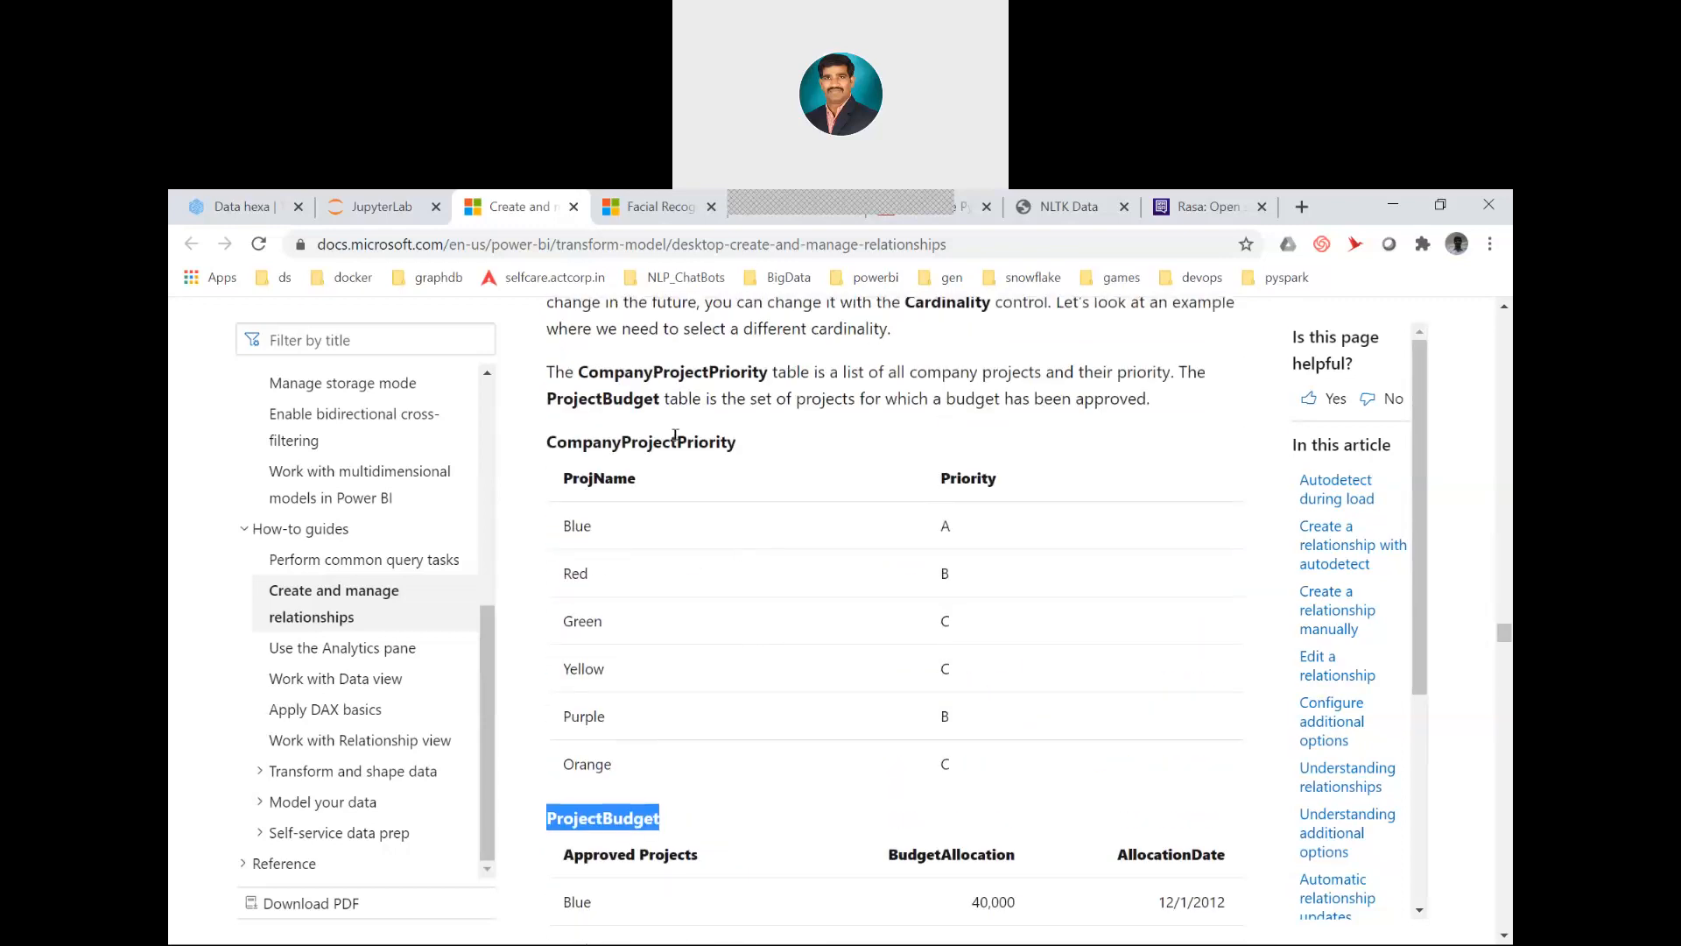
Switch to File Explorer and open Understanding relationships.xlsx from the Lab2 folder under RRITEC_TRAINING_ASSETS, powerbi, Labdata
double_click(675, 438)
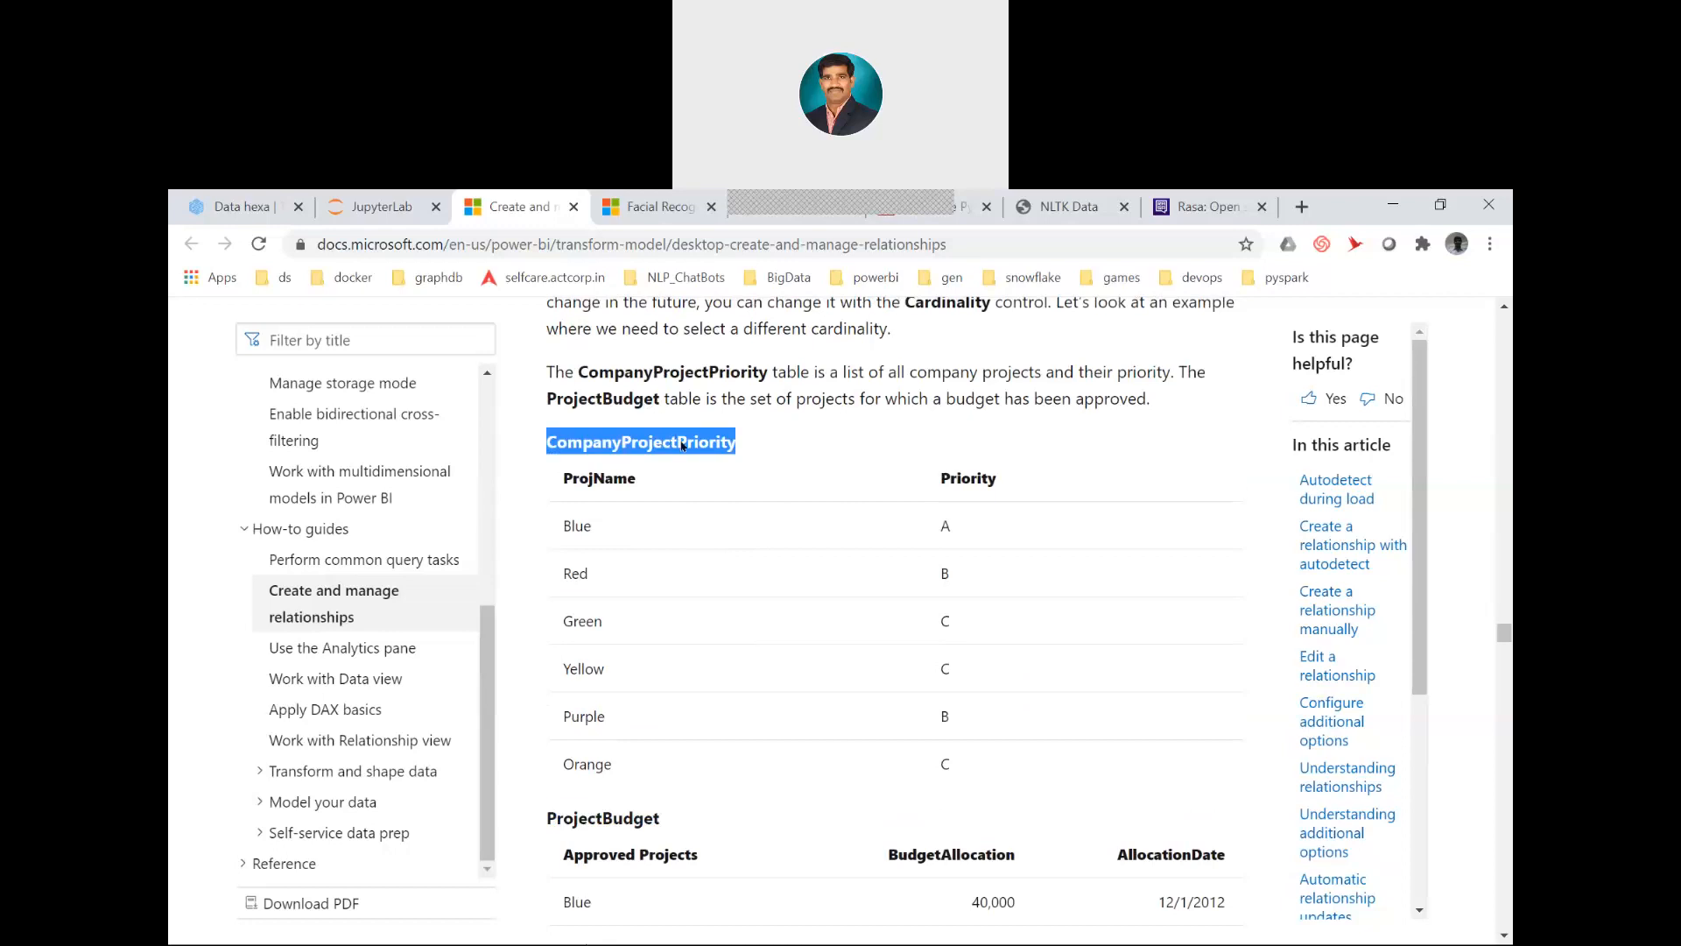
key(alt+Tab)
key(alt+Tab)
key(alt+Tab)
key(alt+Tab)
key(alt+Tab)
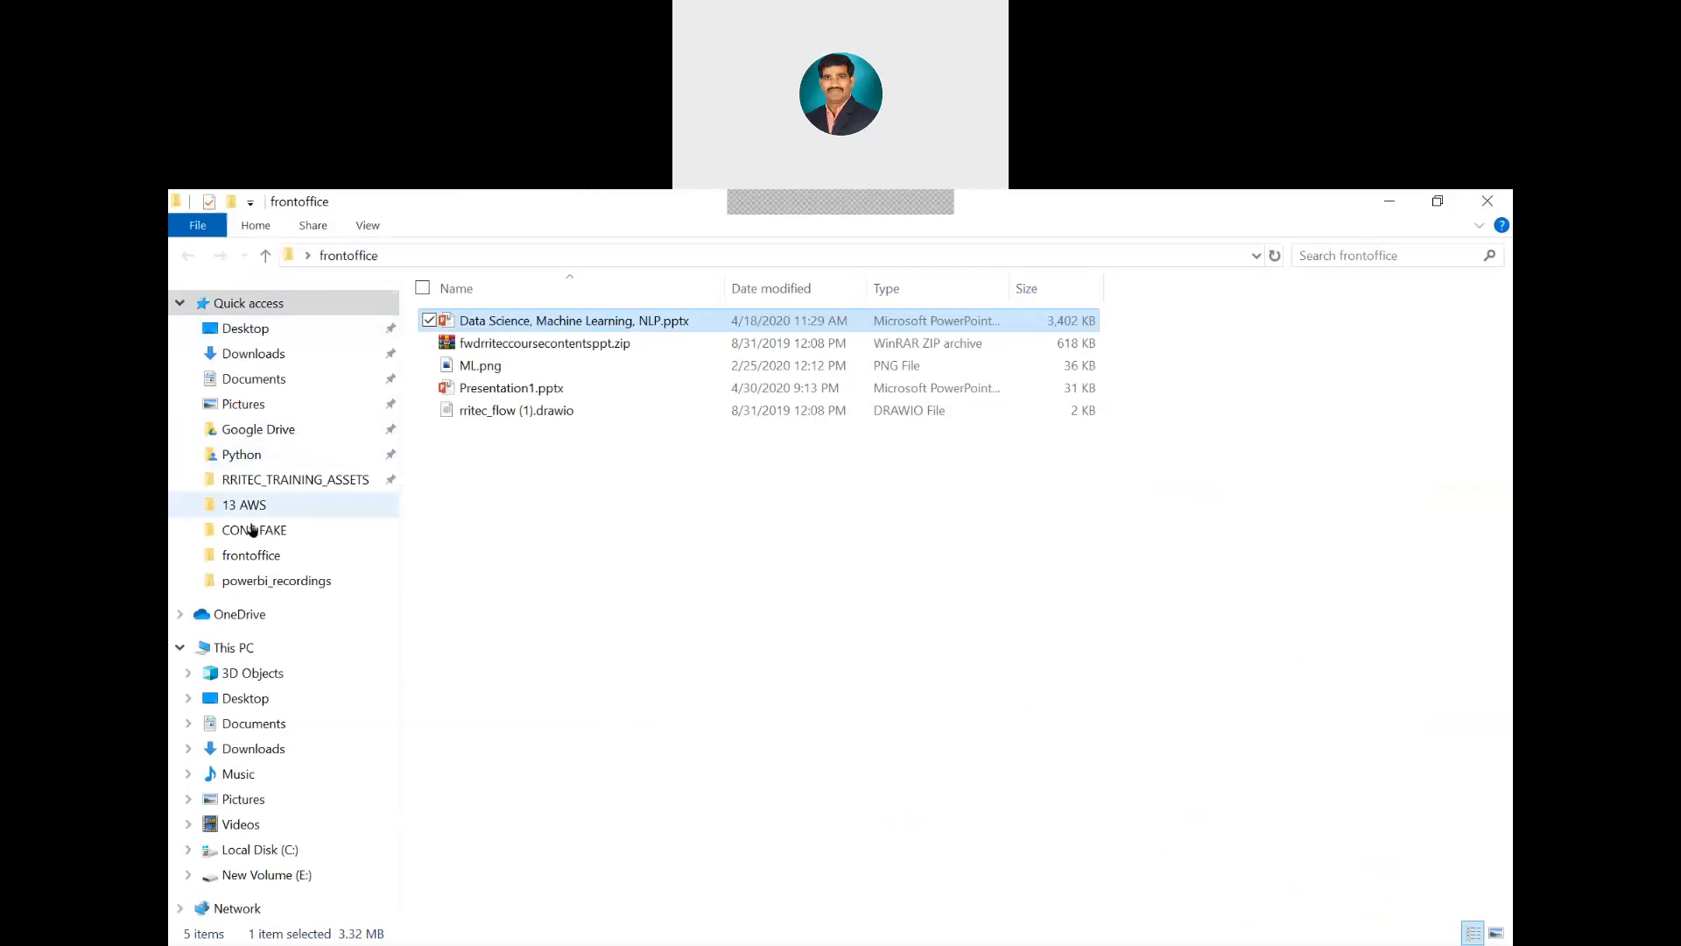
click(273, 481)
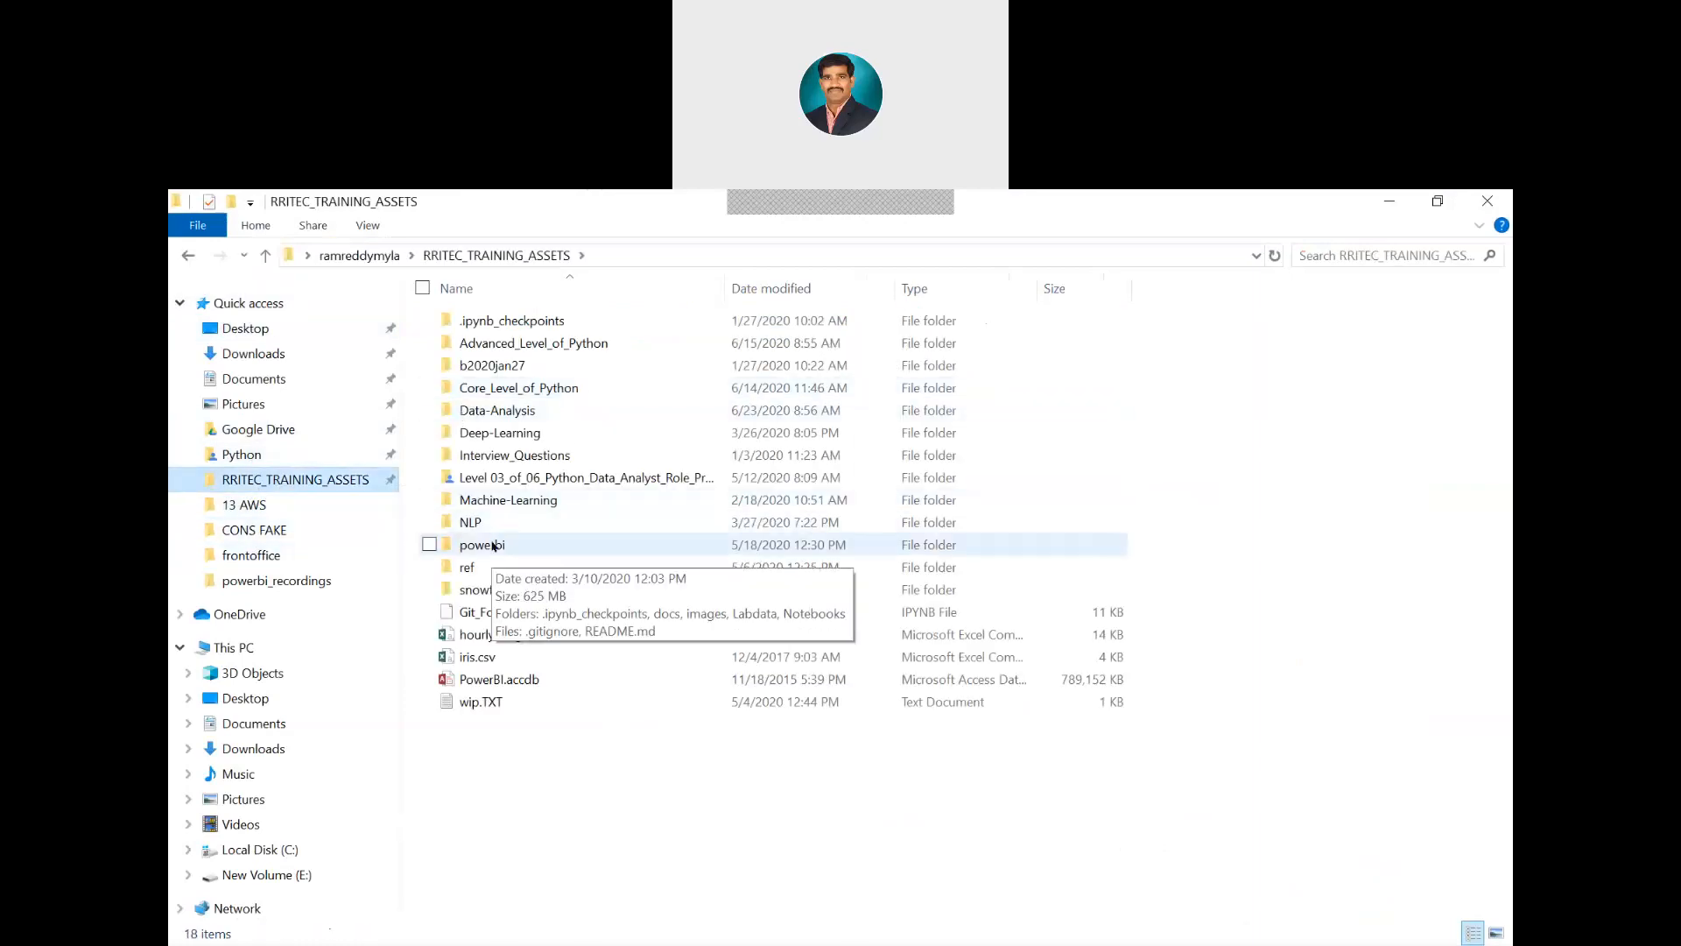
double_click(497, 545)
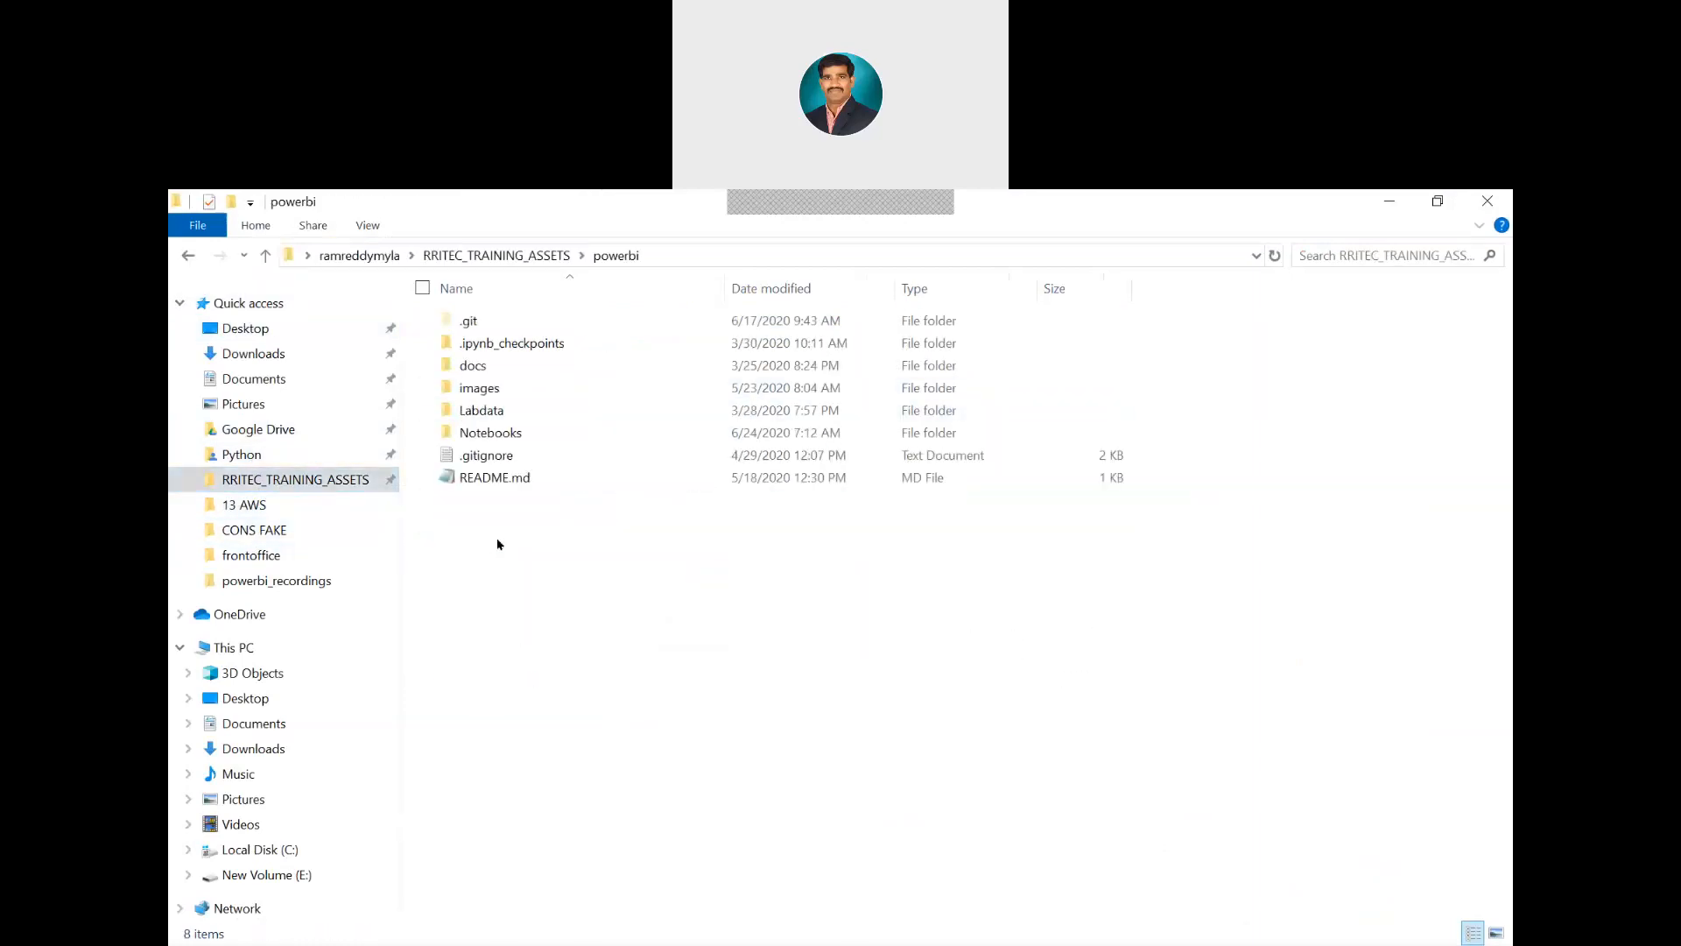
double_click(501, 419)
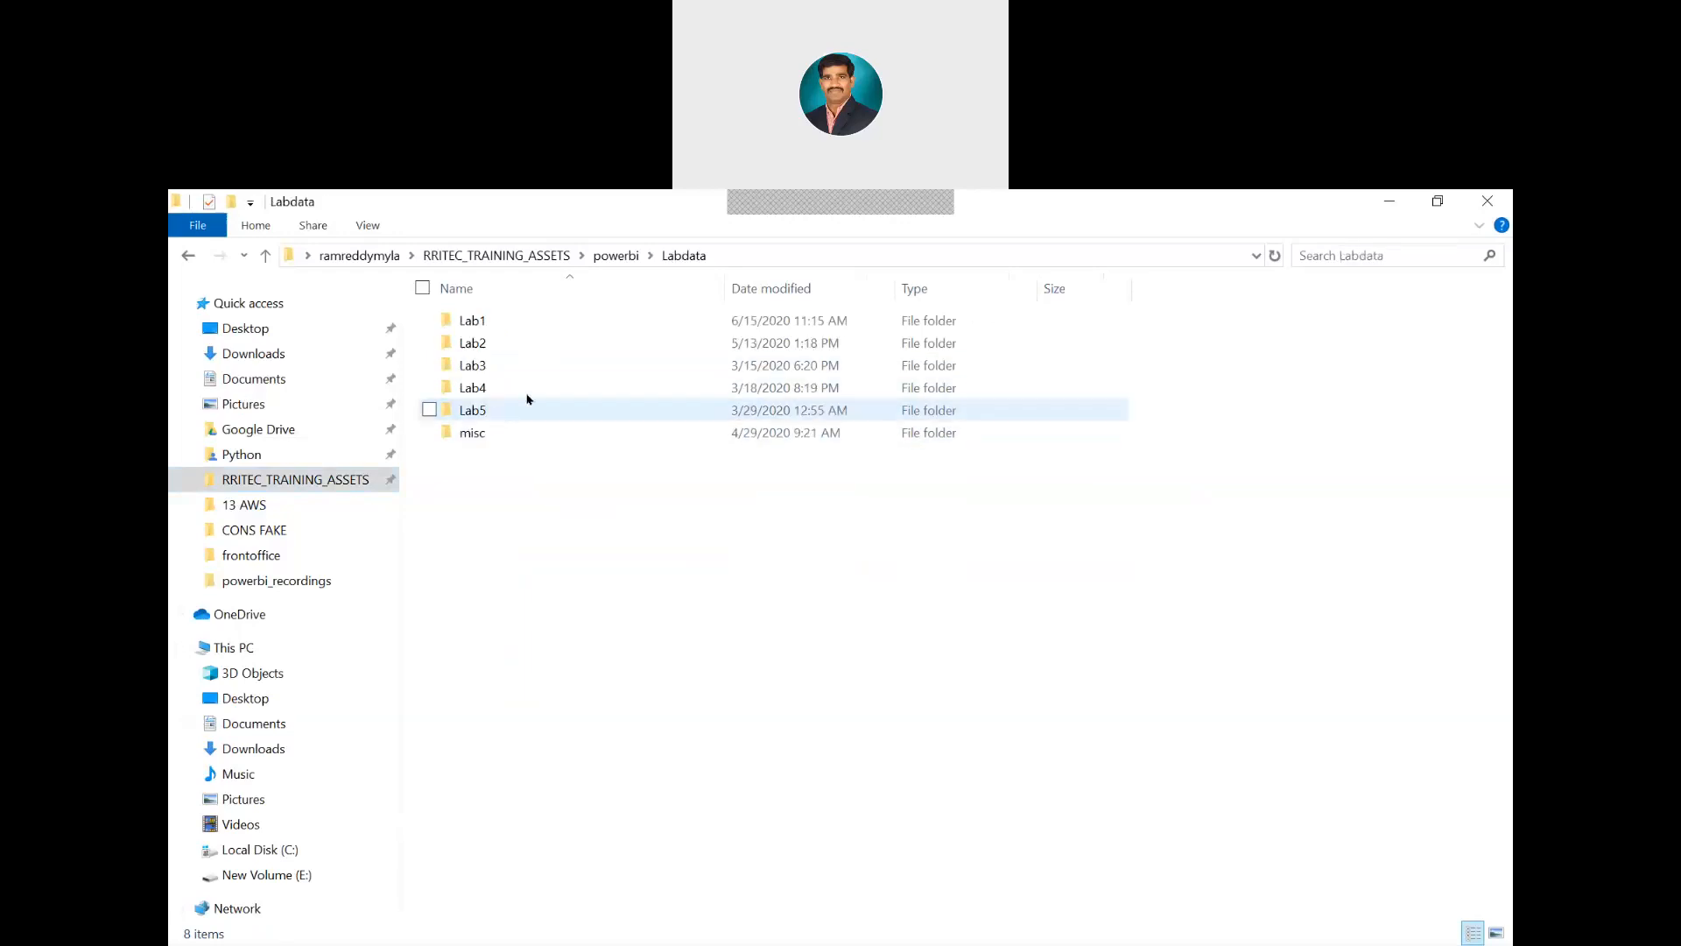
click(489, 345)
double_click(489, 345)
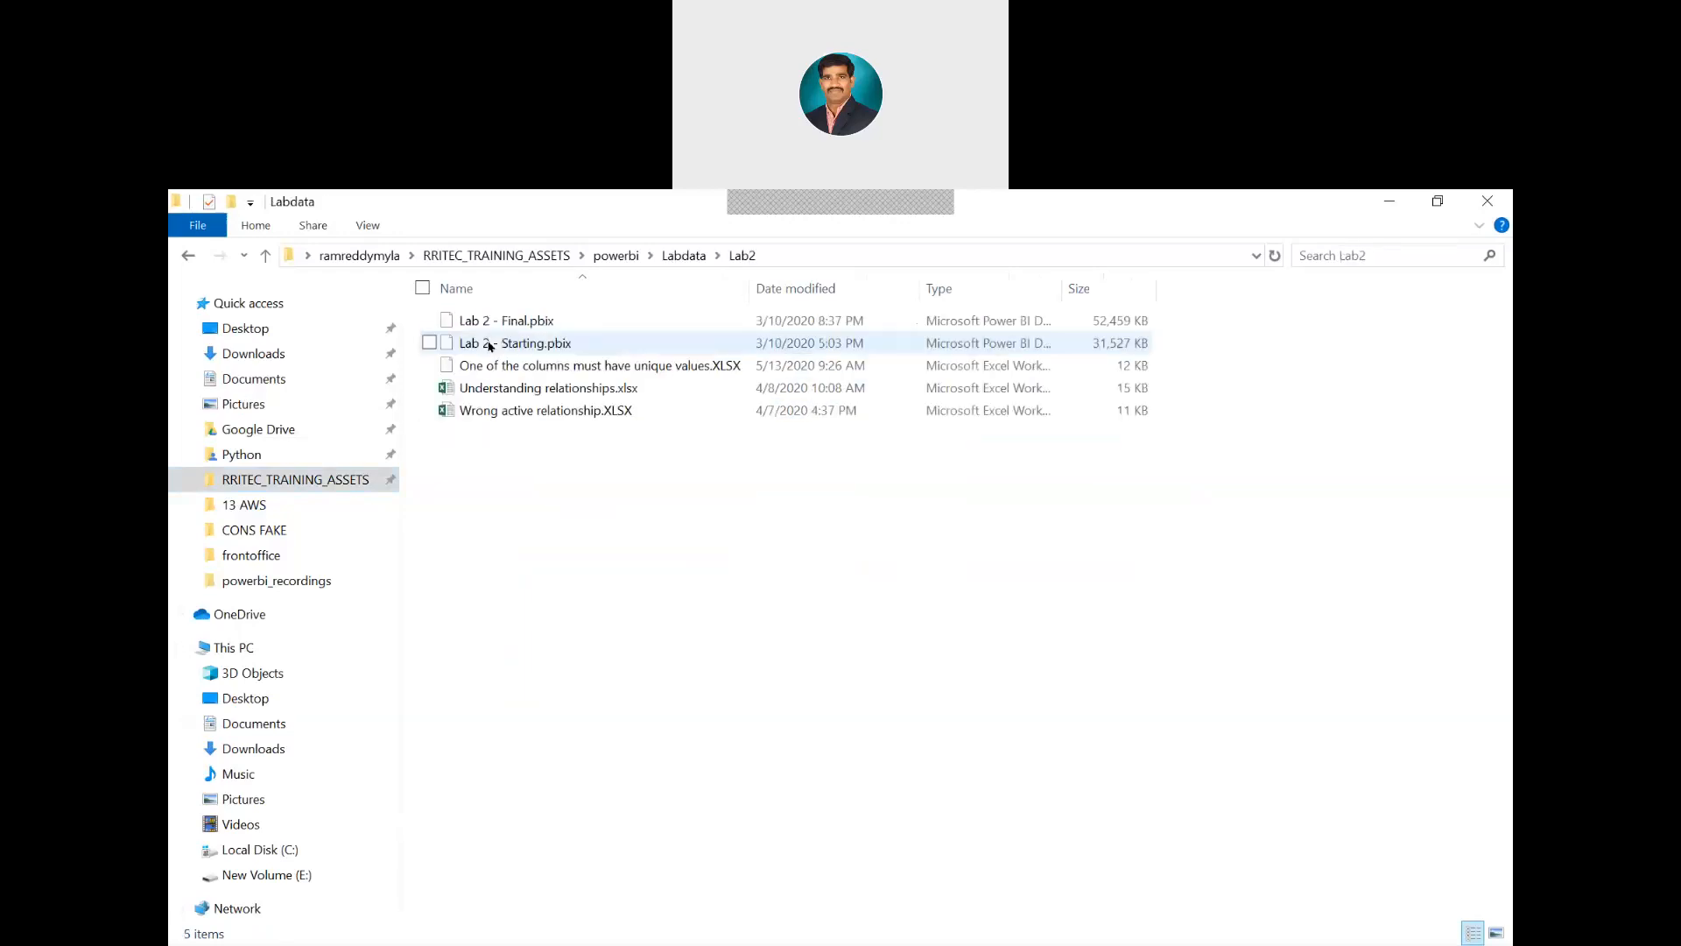
double_click(576, 392)
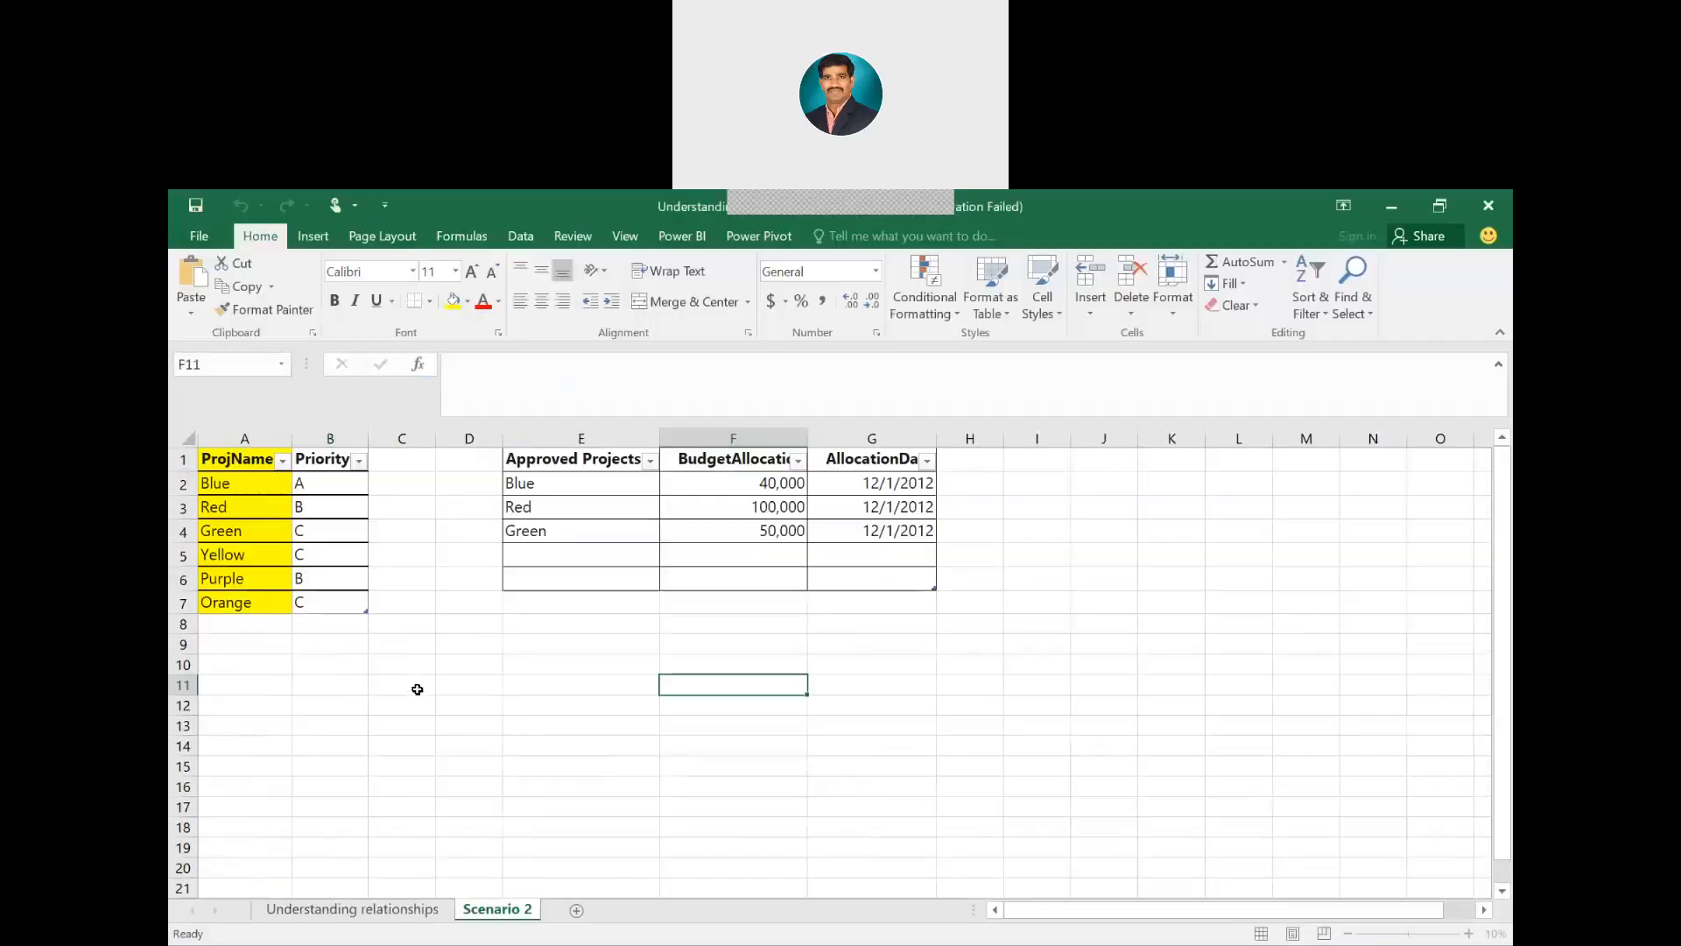
Examine the project priority table on the Scenario 2 sheet and the tables on the Understanding relationships sheet, ending on Scenario 2
click(252, 471)
drag(251, 471, 348, 613)
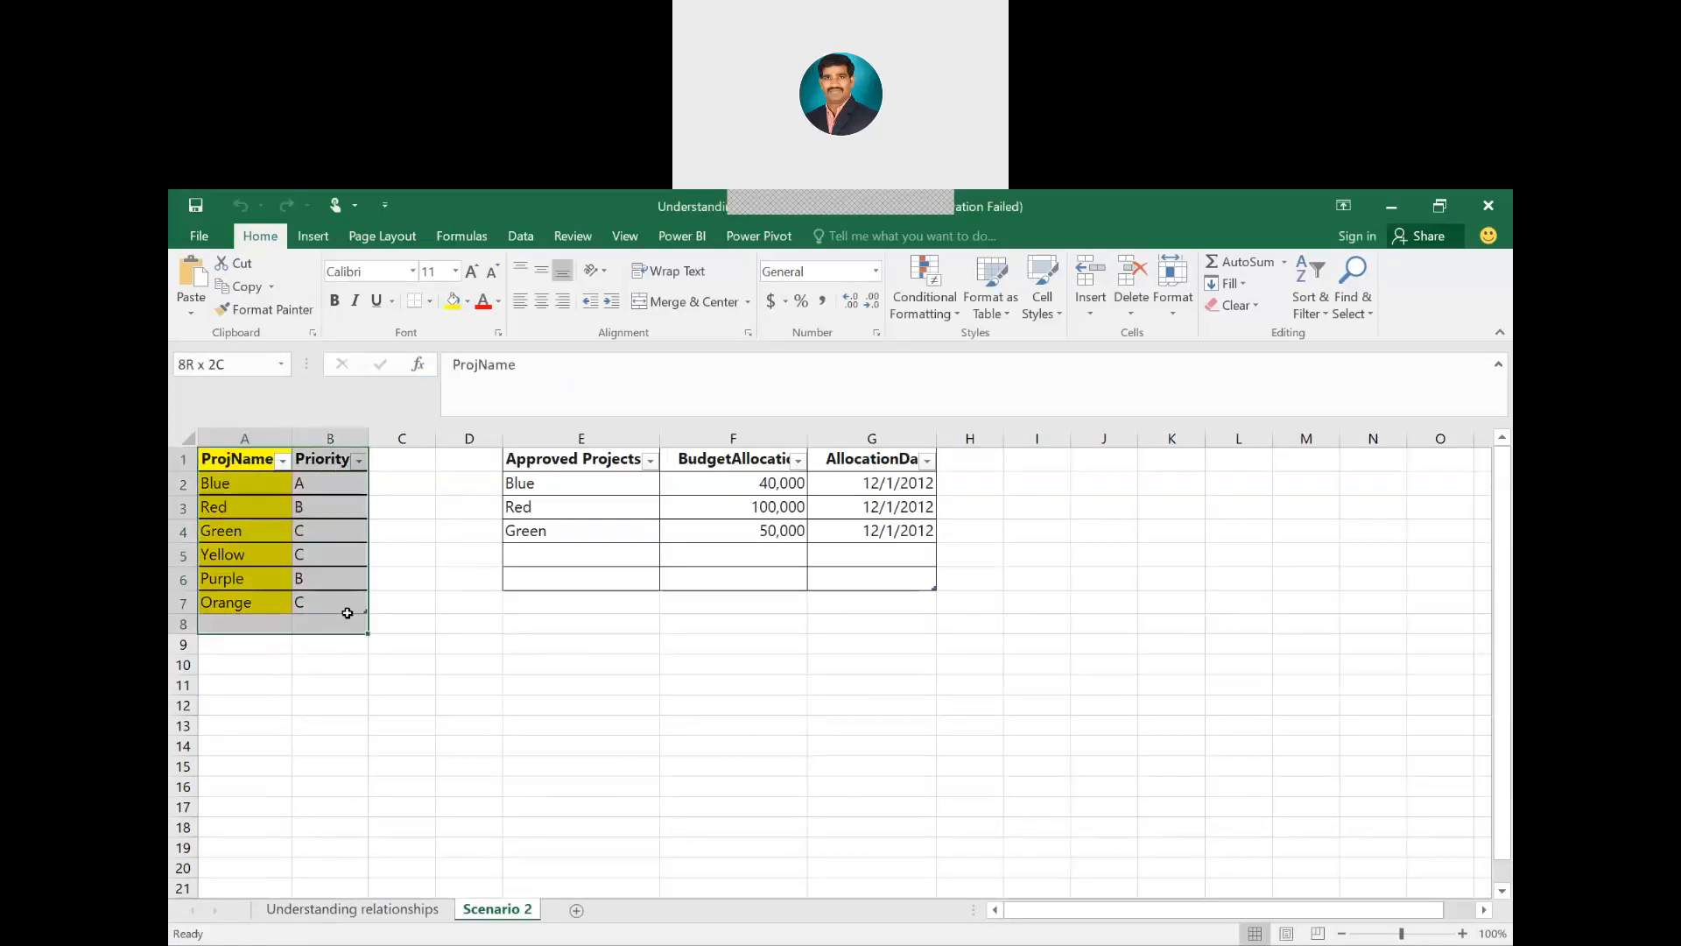
click(365, 910)
click(470, 703)
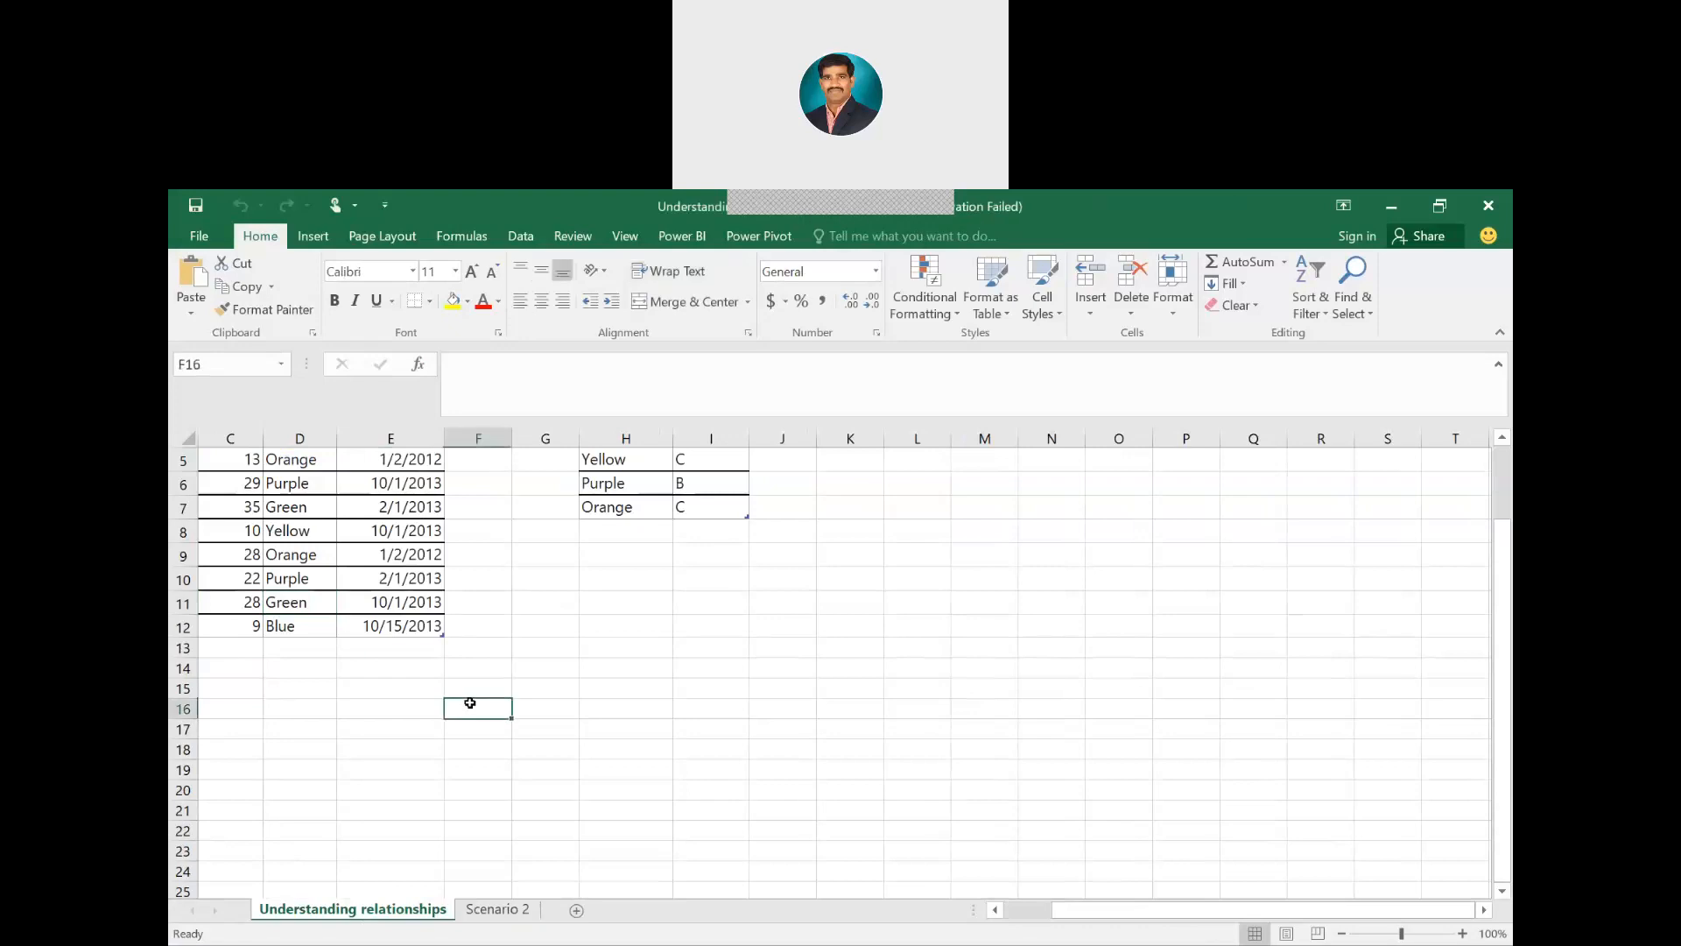
scroll(470, 703, up, 2)
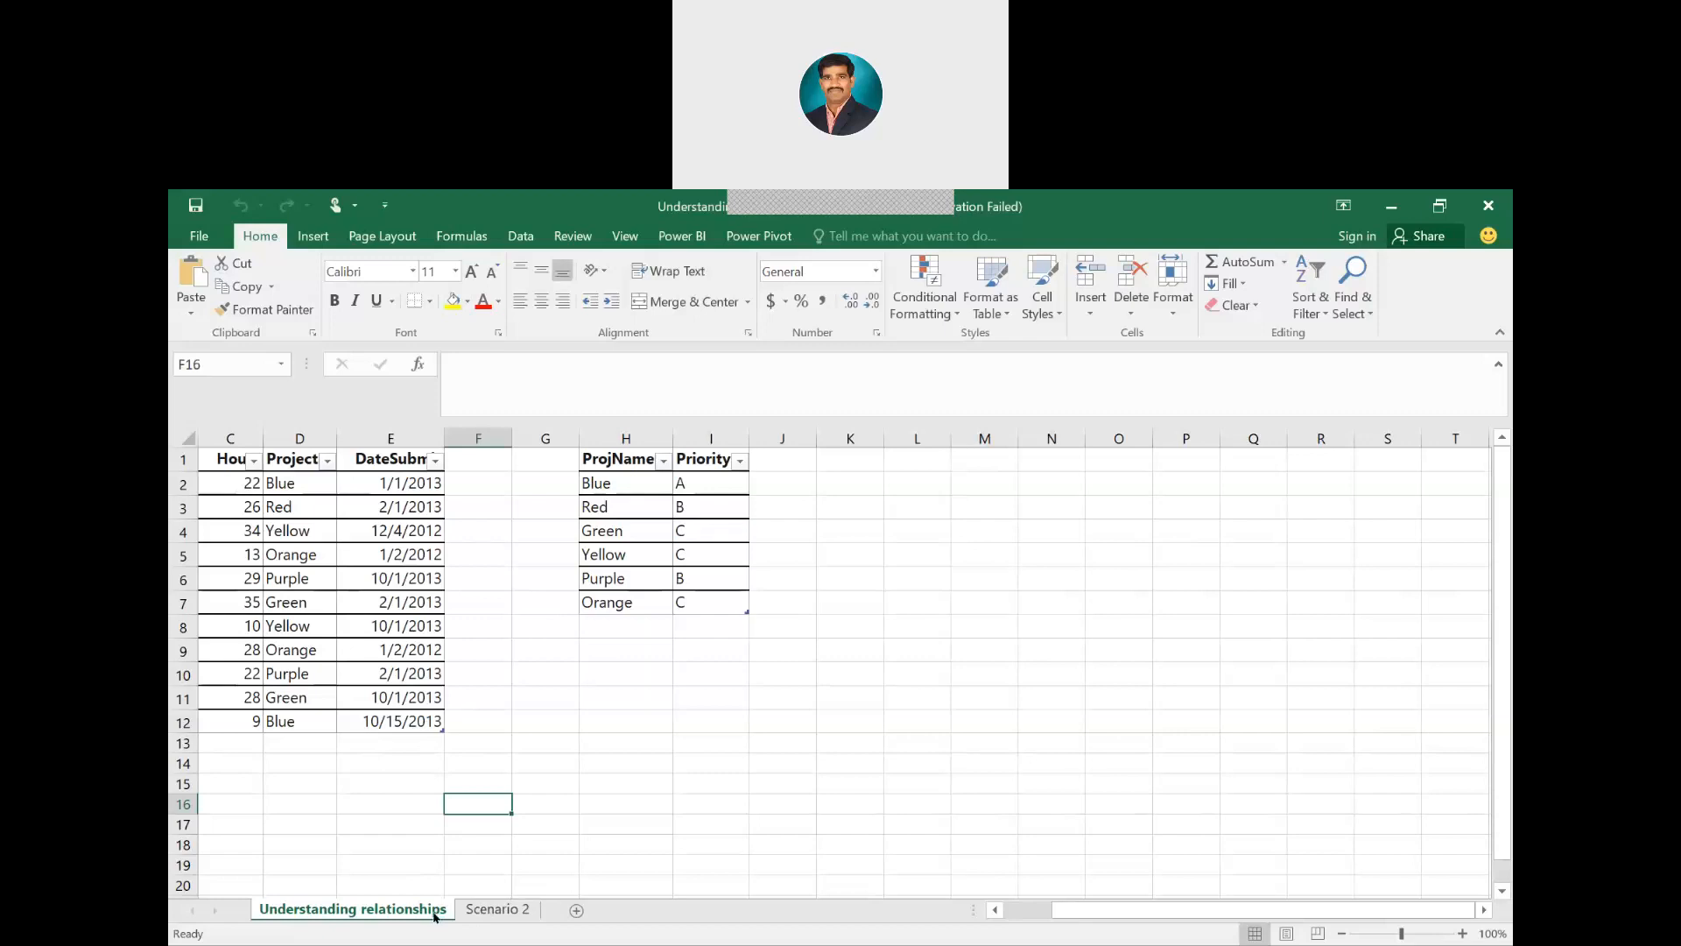
click(486, 910)
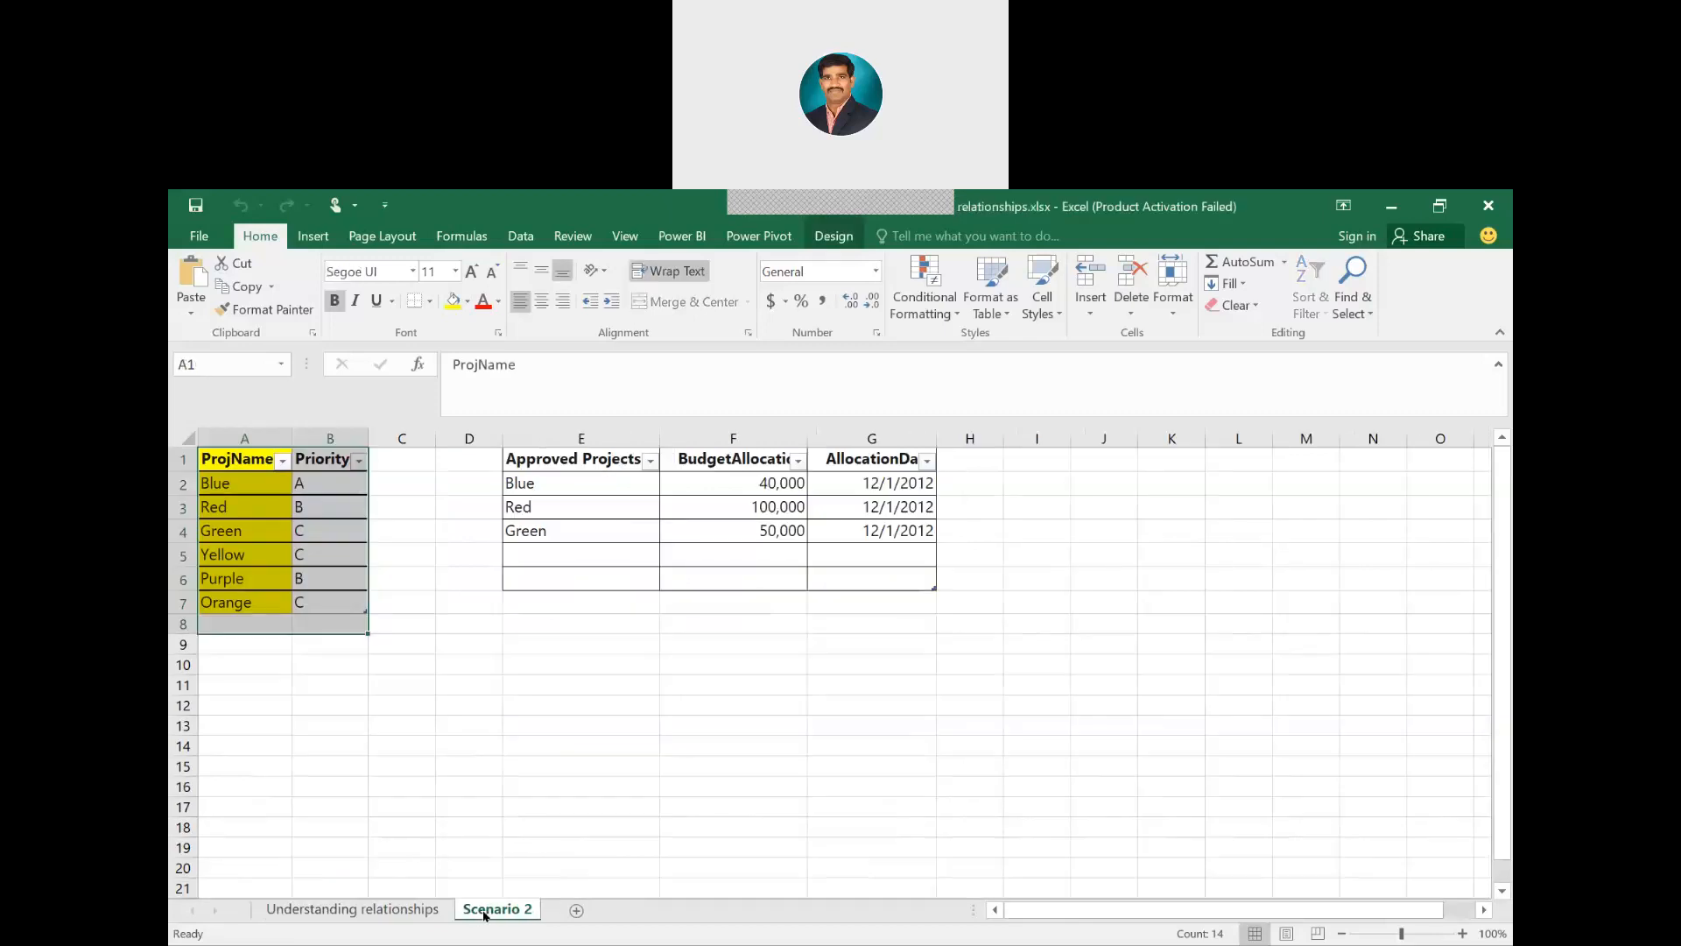
click(491, 740)
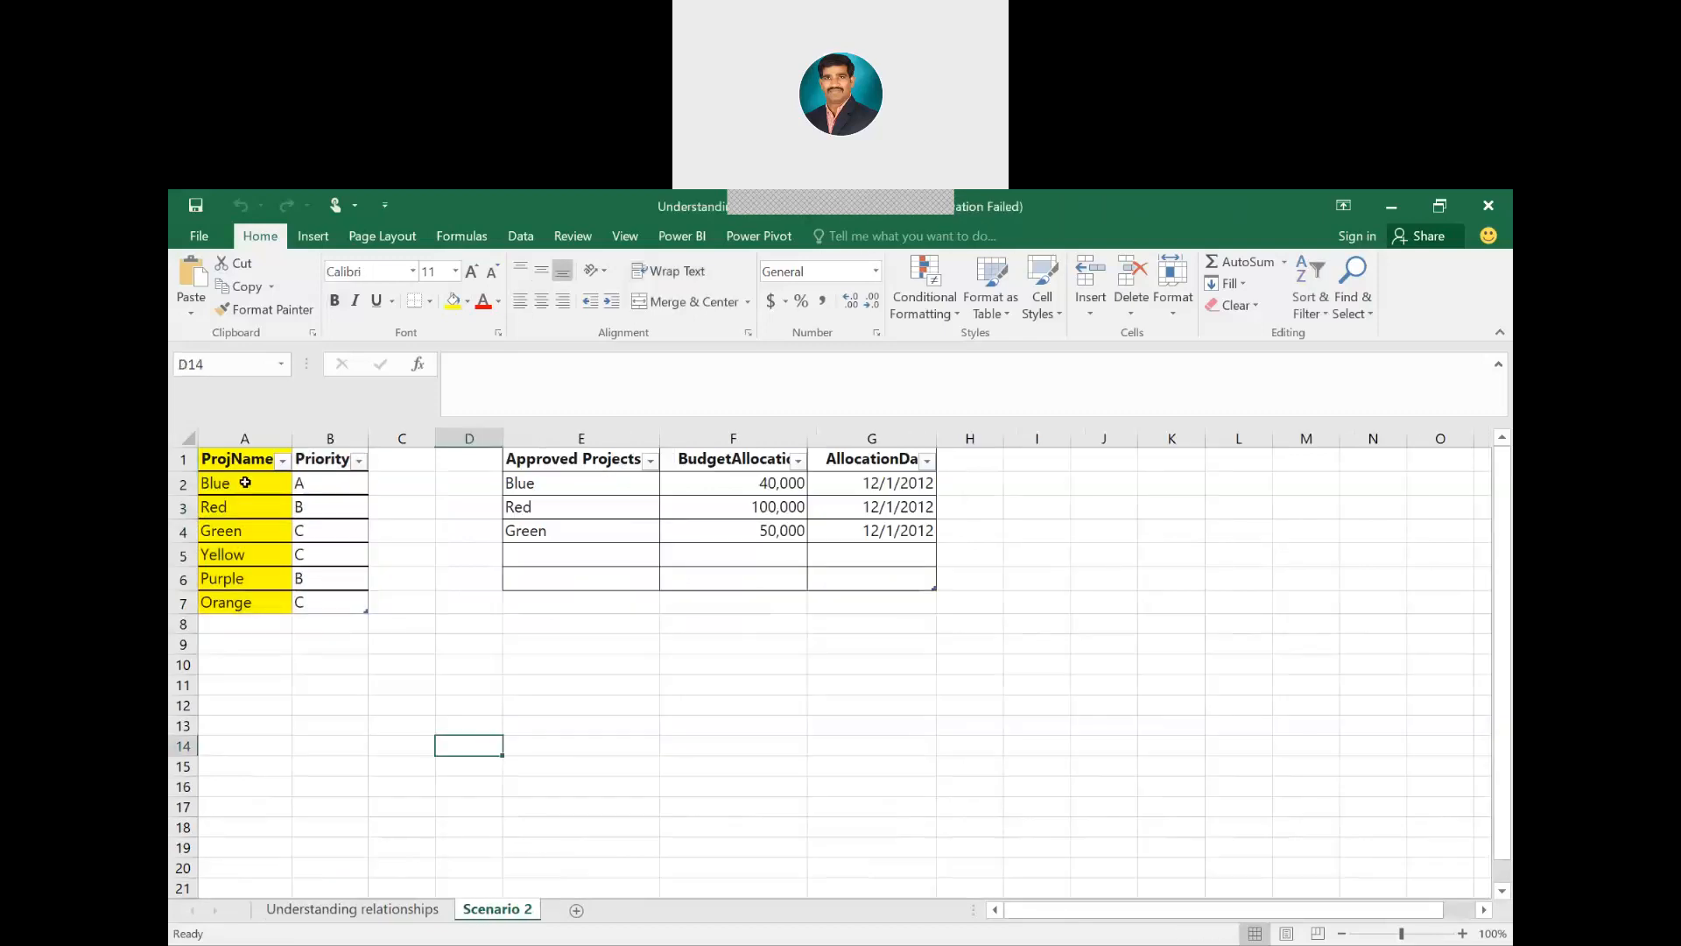
Compare the article's CompanyProjectPriority and ProjectBudget tables in the browser with the workbook's sheets in Excel, ending on Scenario 2
key(alt+Tab)
key(alt+Tab)
key(alt+Tab)
key(Tab)
key(alt+Tab)
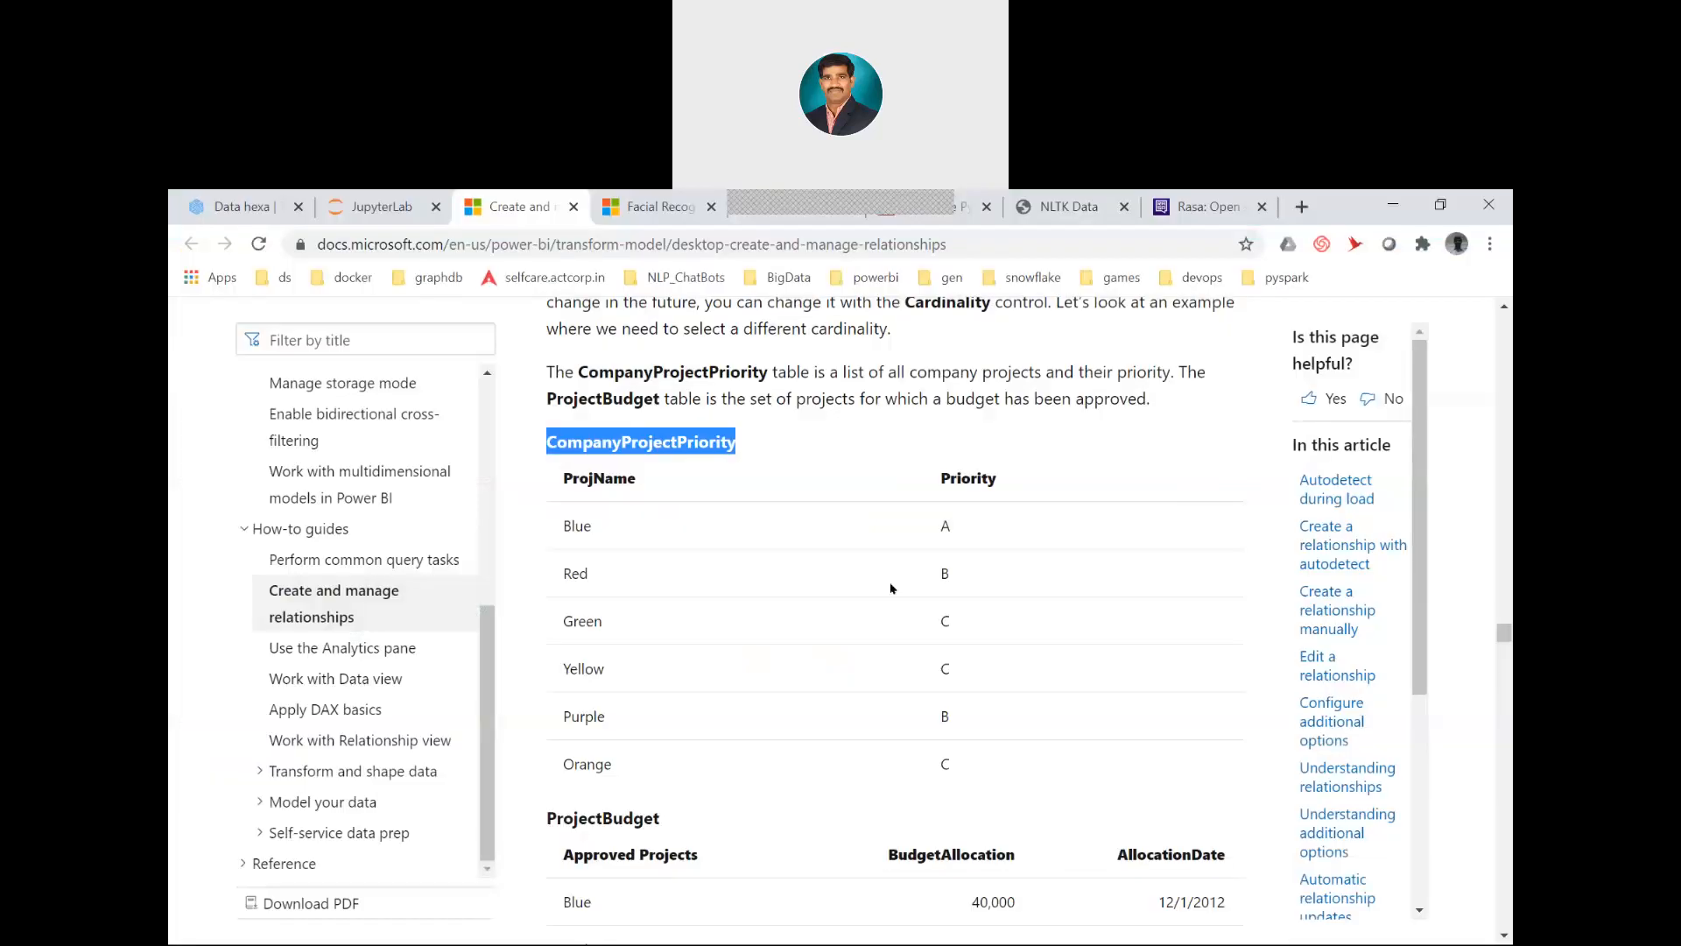
key(alt+Tab)
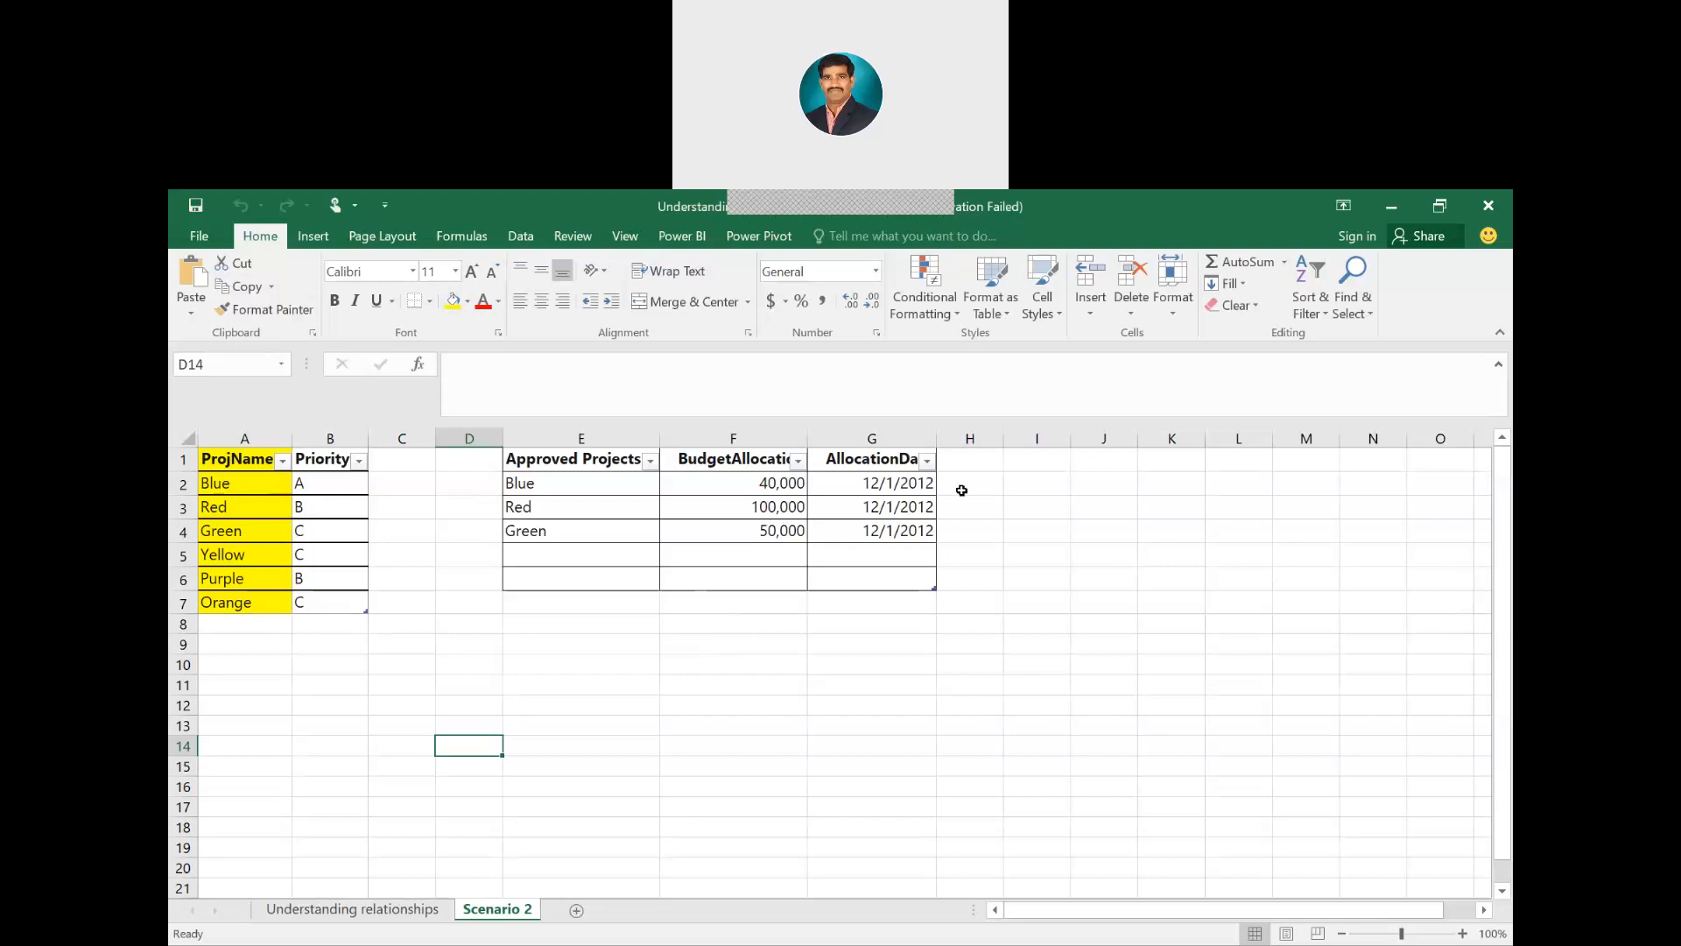
key(alt+Tab)
scroll(872, 728, down, 5)
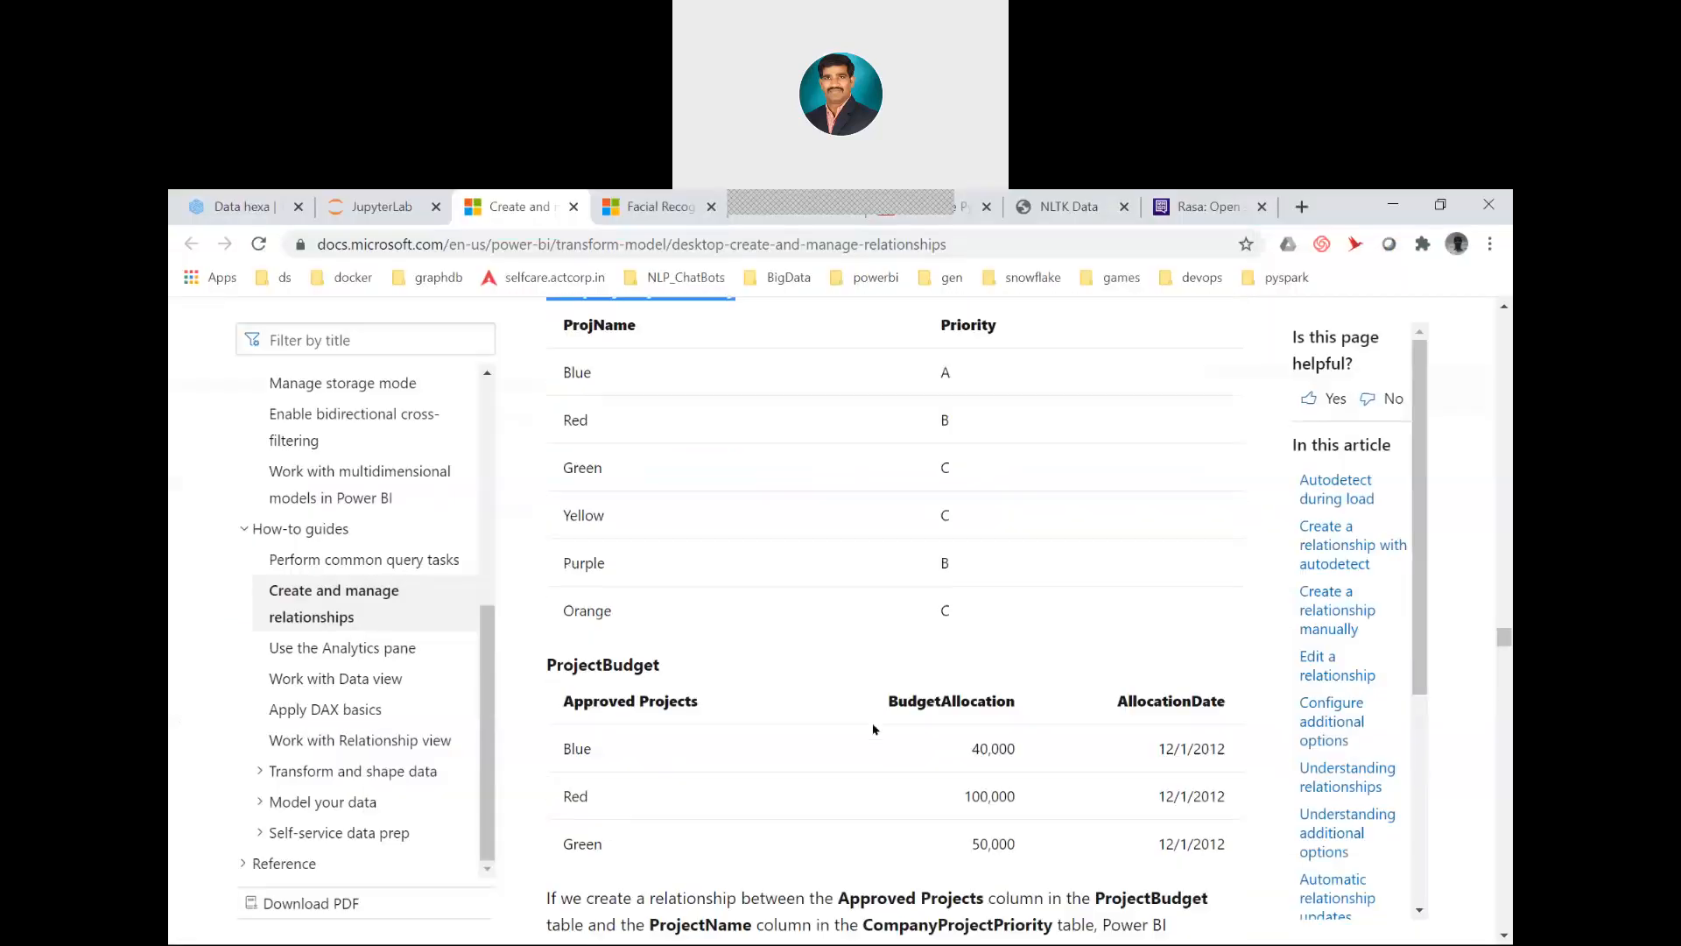
key(alt+Tab)
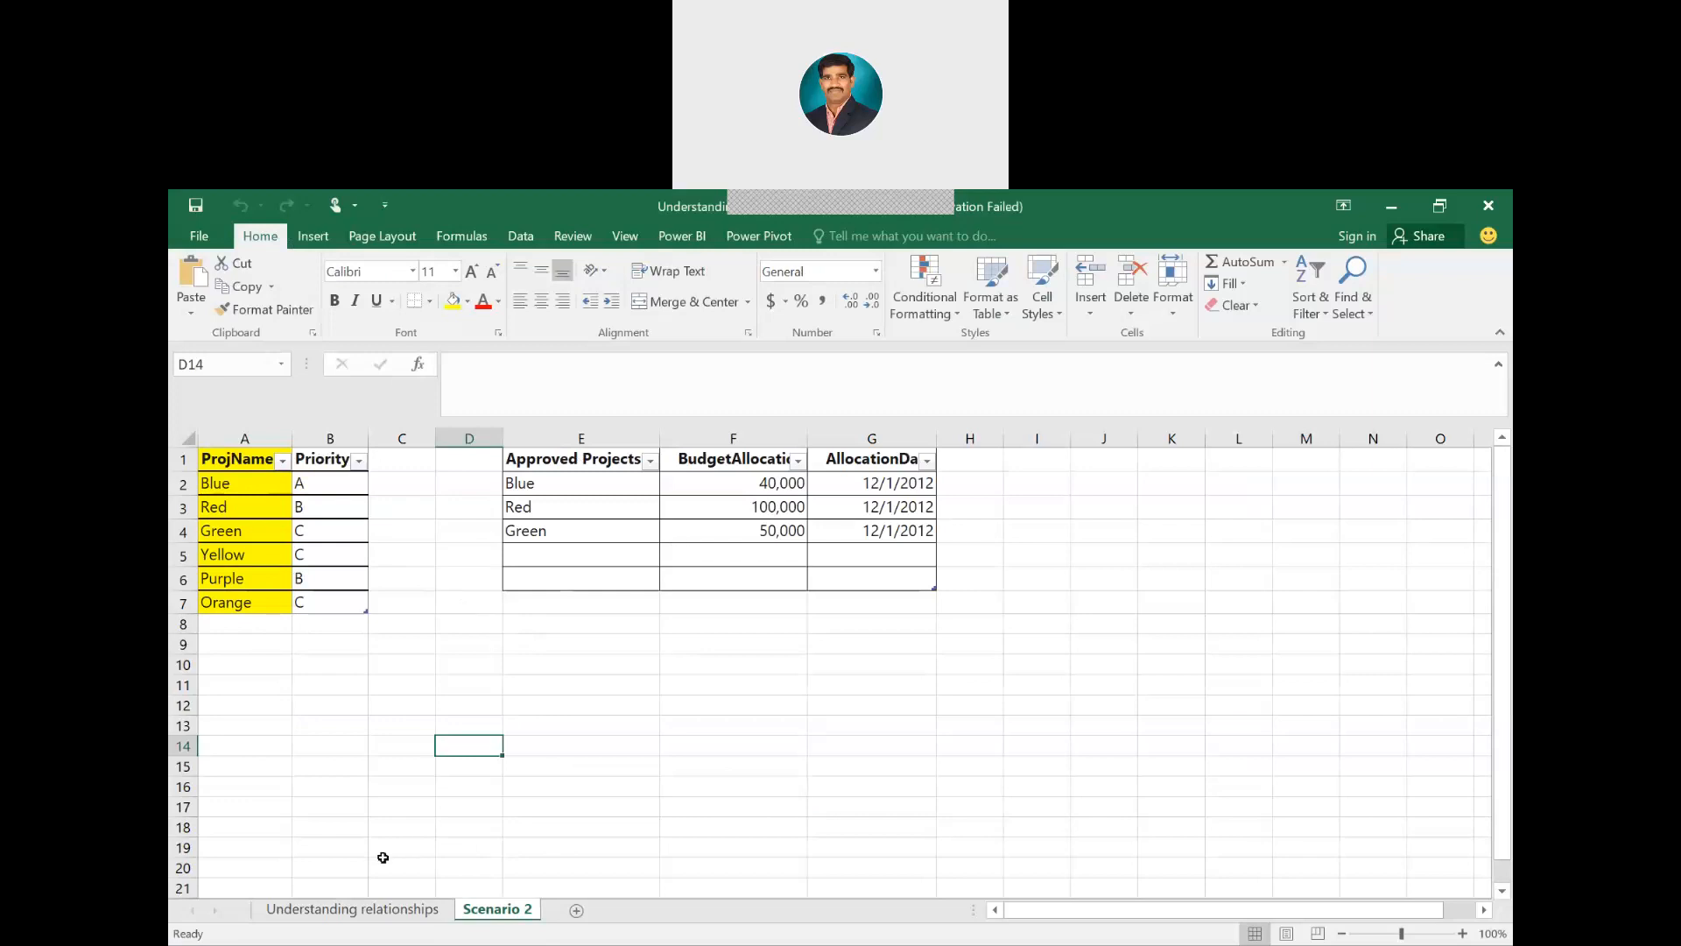
click(371, 910)
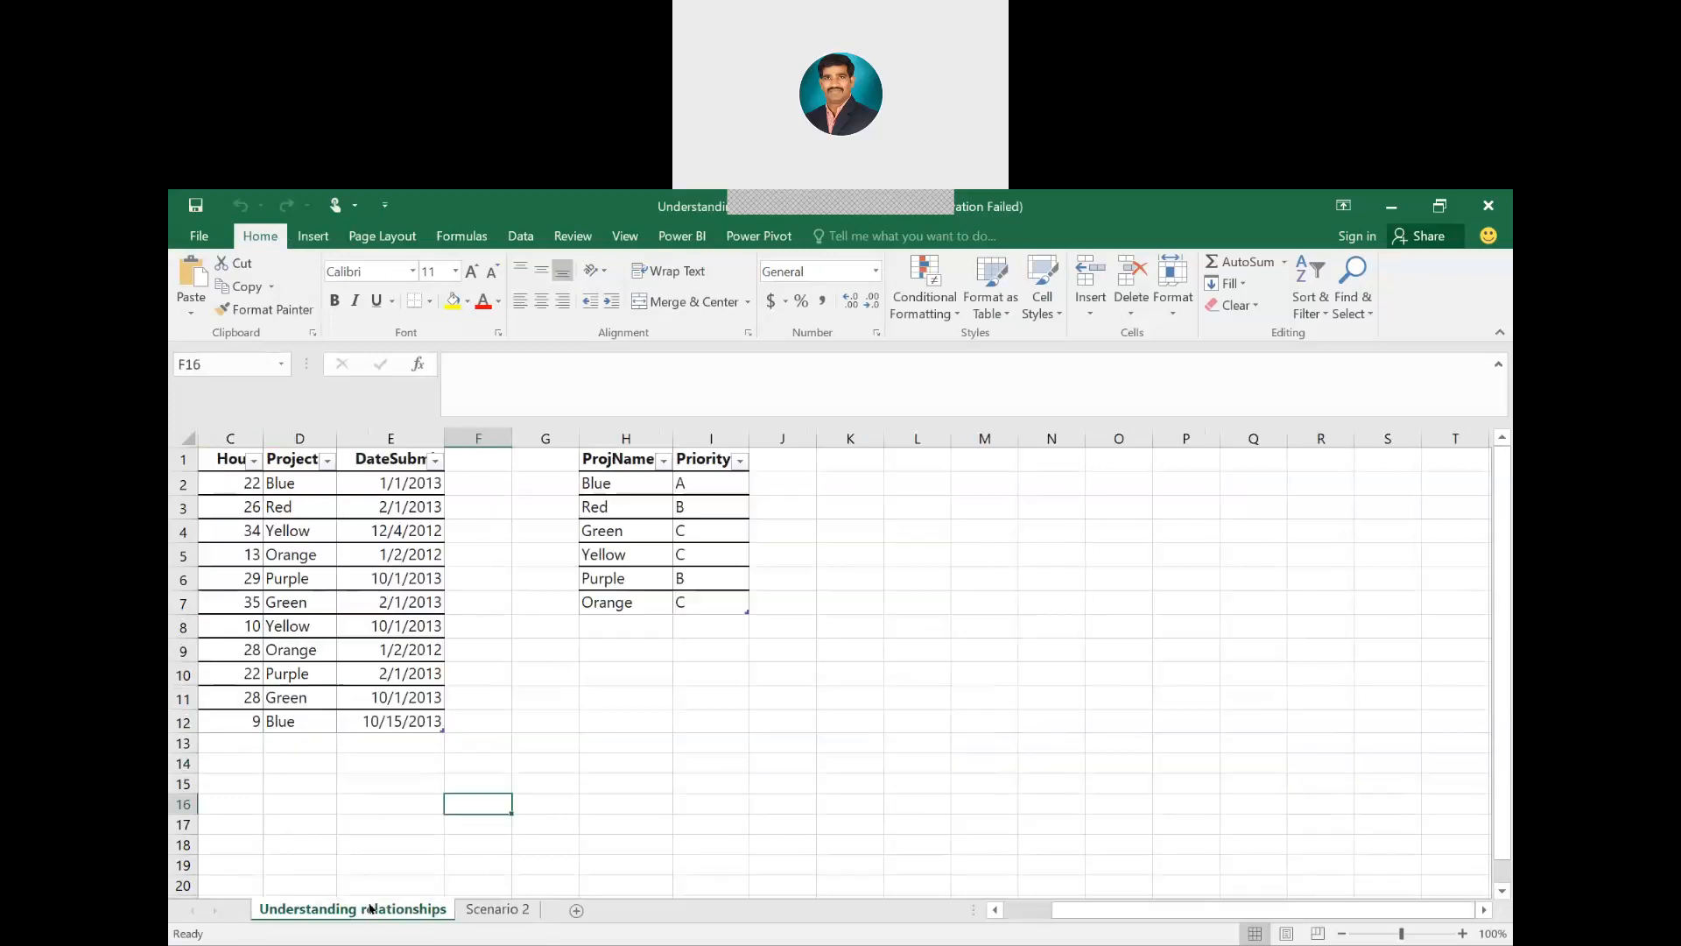
click(502, 910)
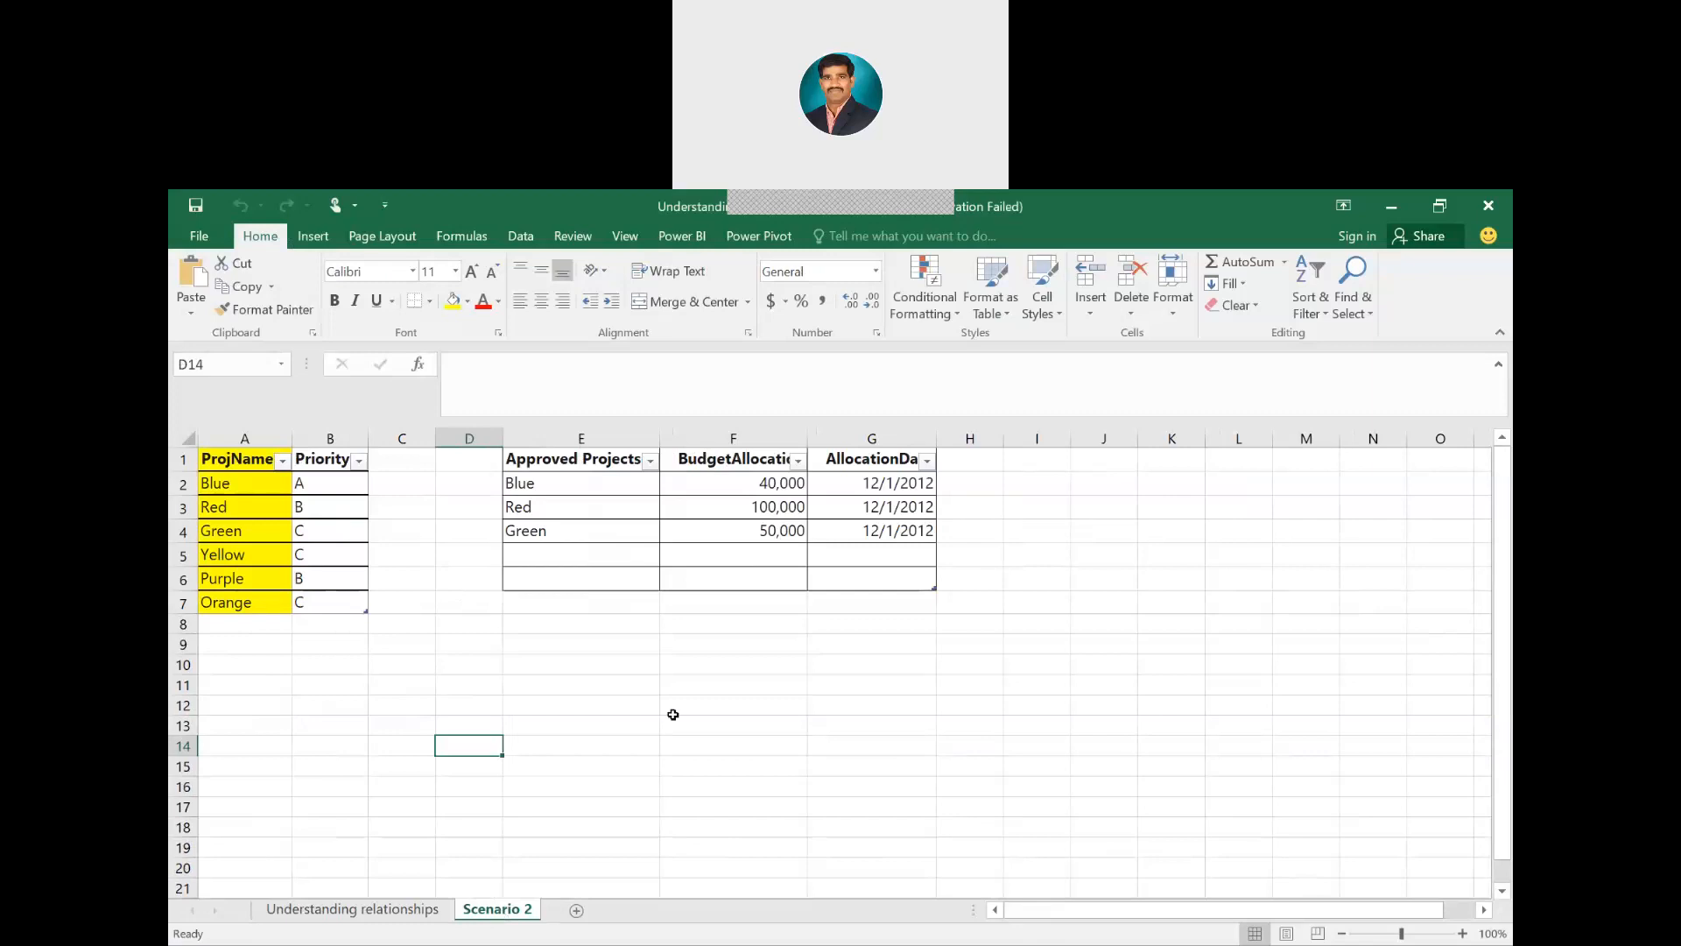
Switch to Power BI Desktop and create a new blank report
key(alt+Tab)
key(alt+Tab)
key(alt+Tab)
key(alt+Tab)
key(alt+Tab)
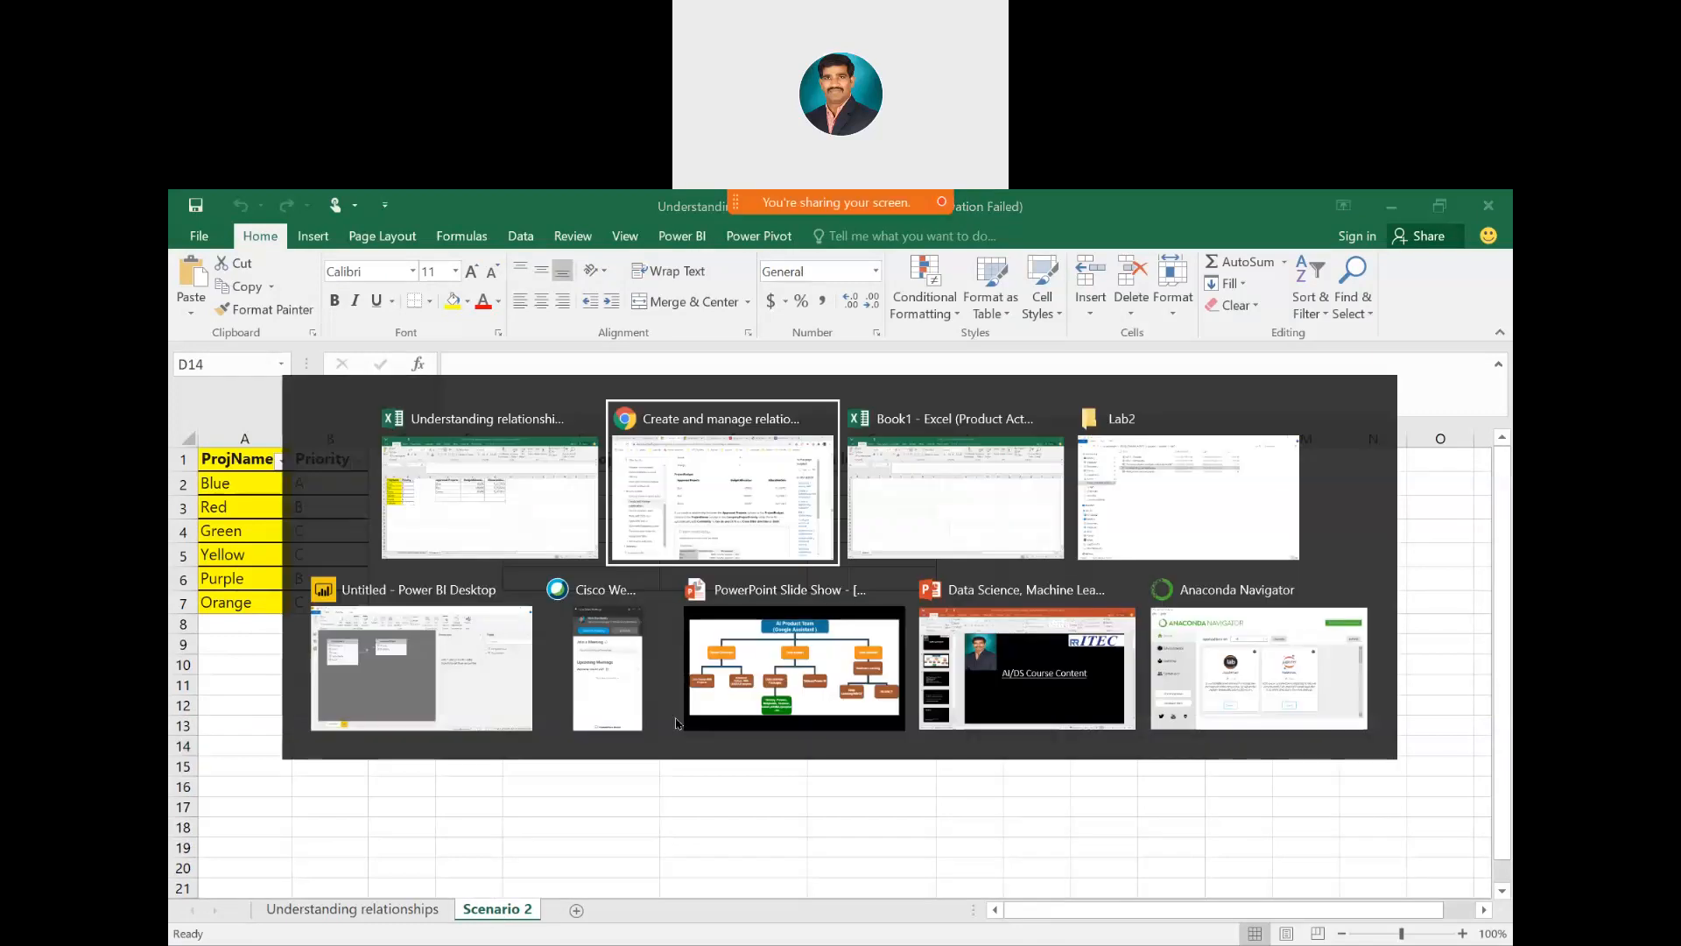
key(alt+shift+Tab)
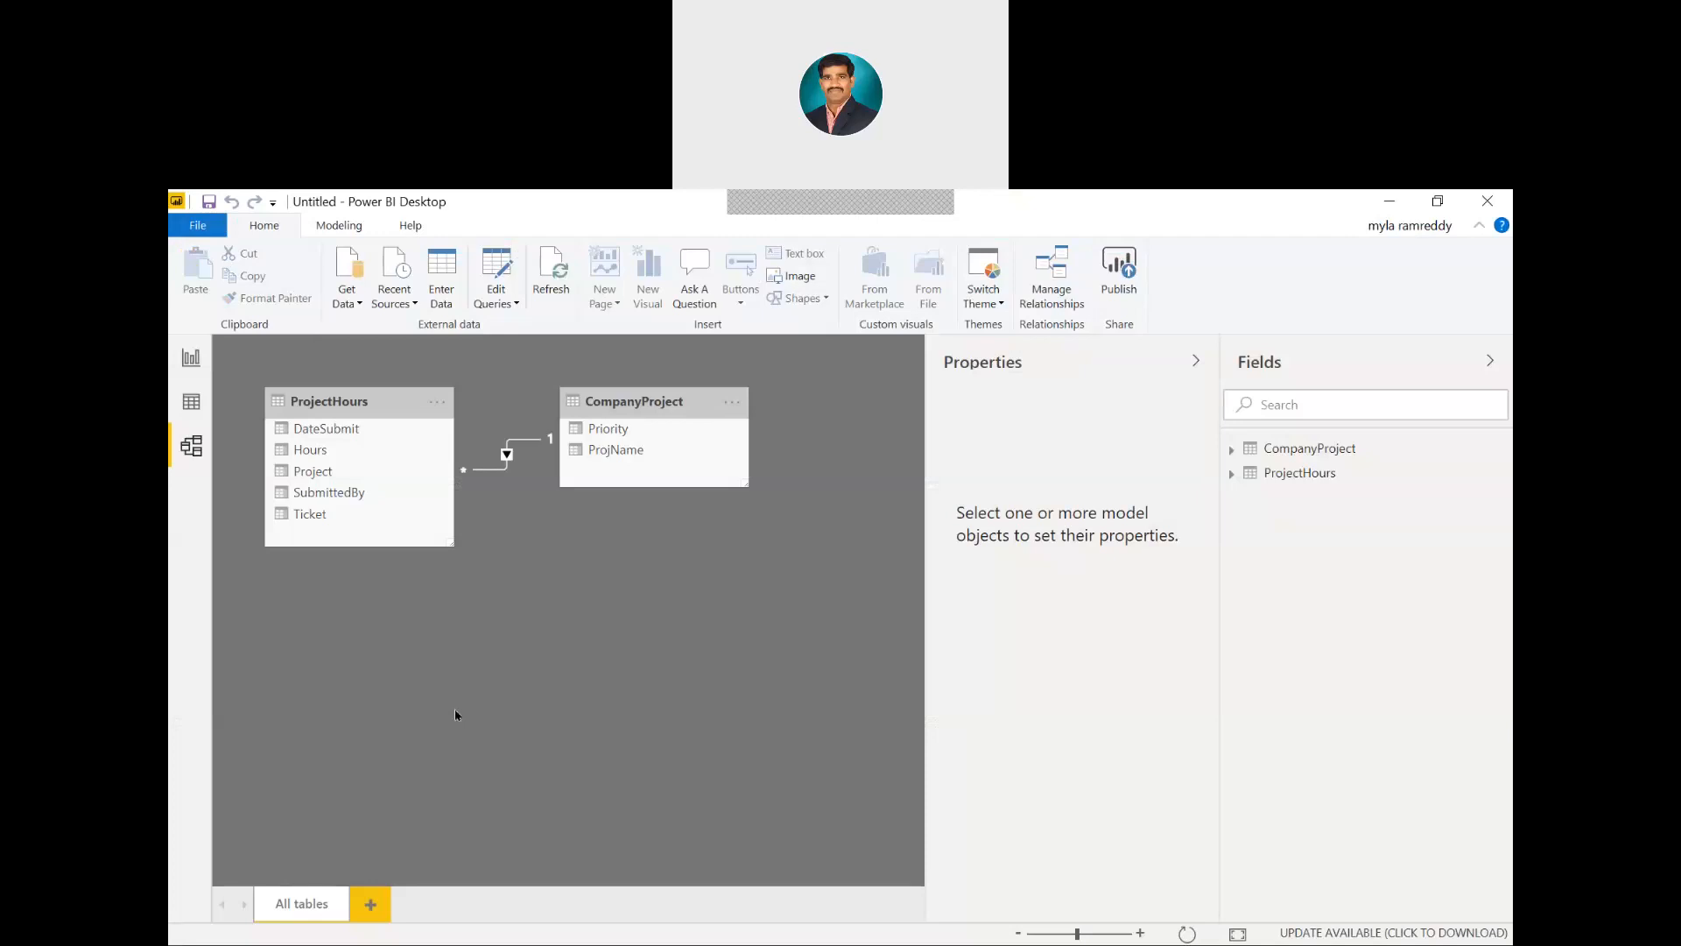
click(200, 227)
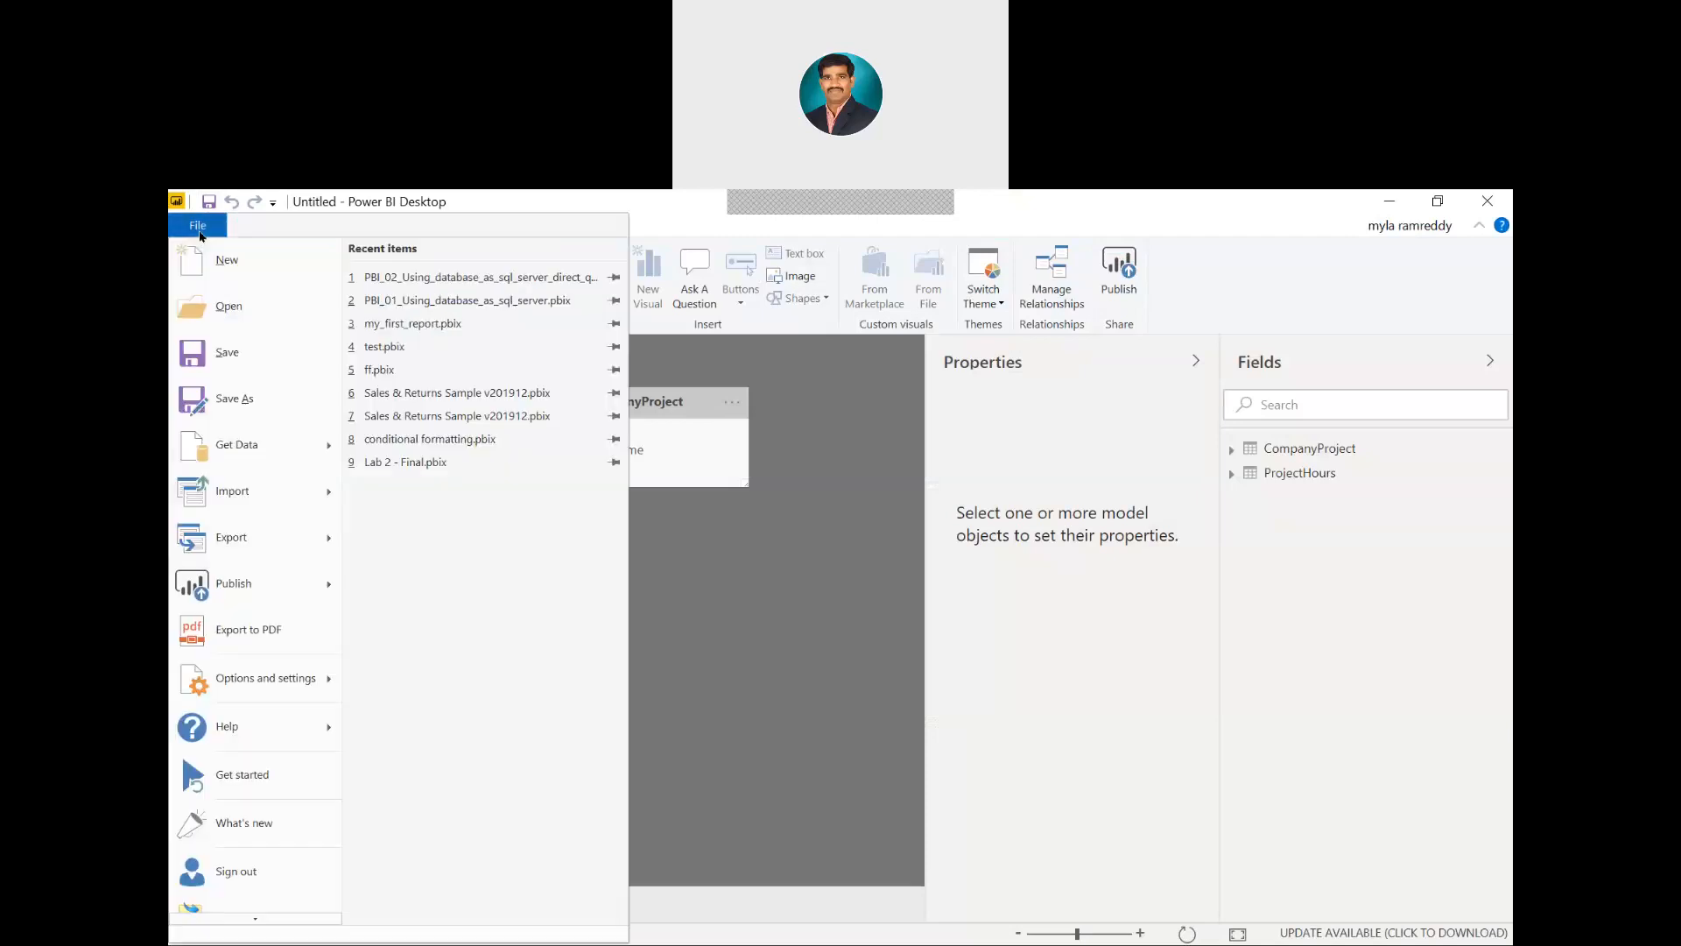
click(235, 266)
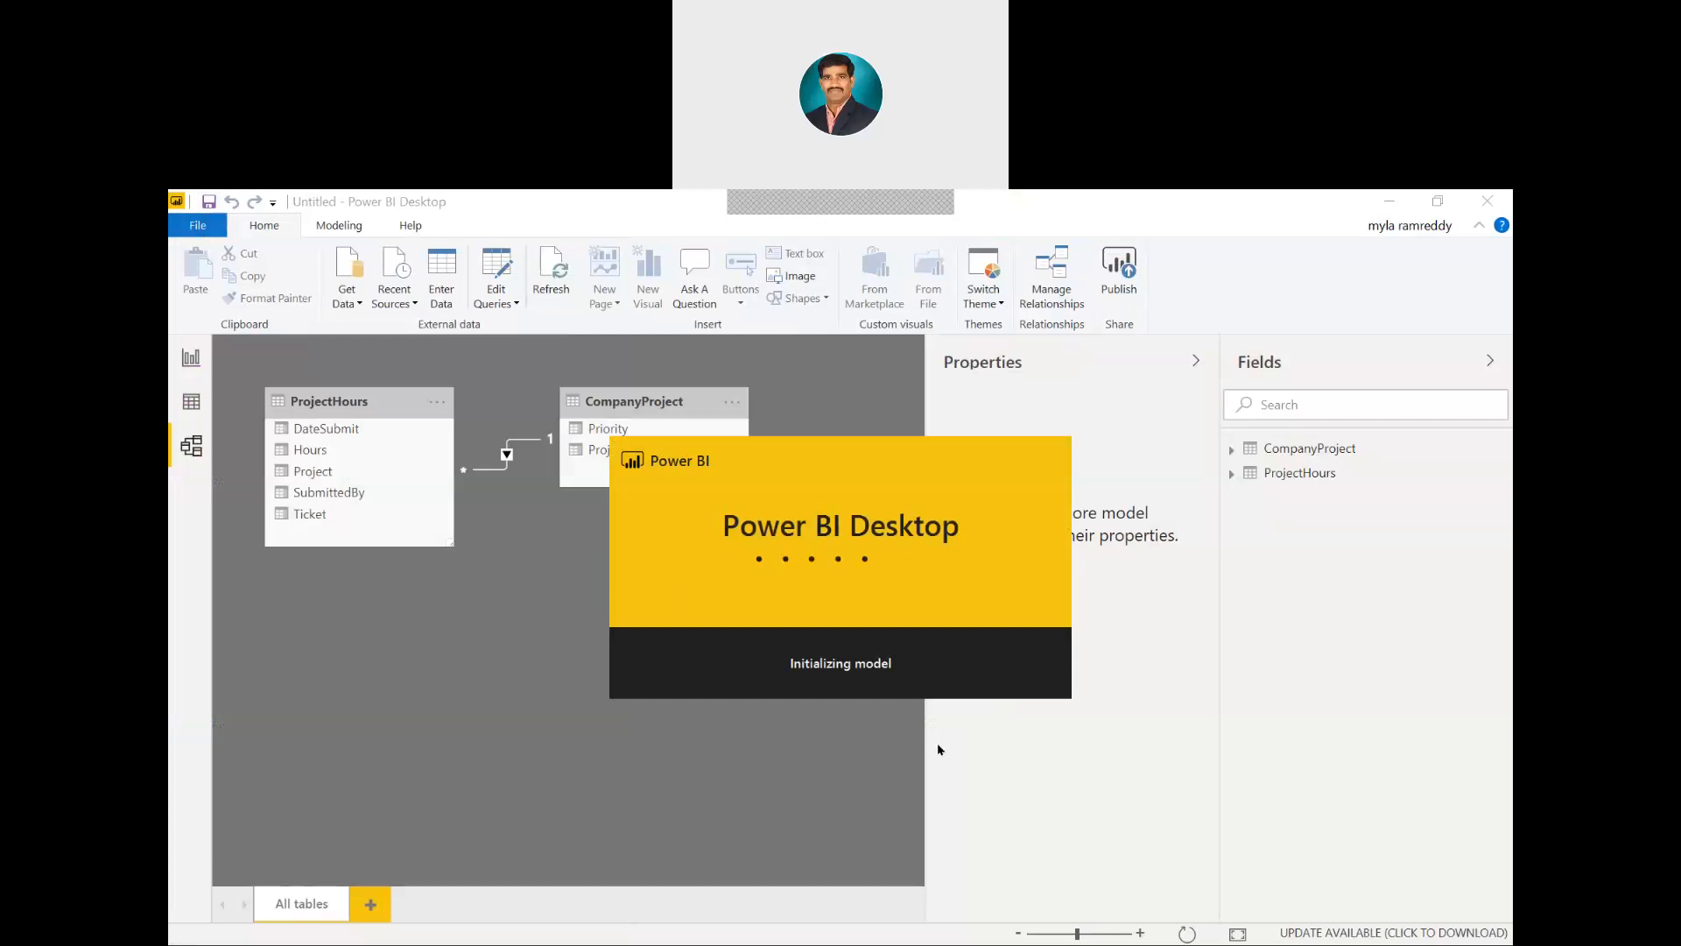
click(1487, 203)
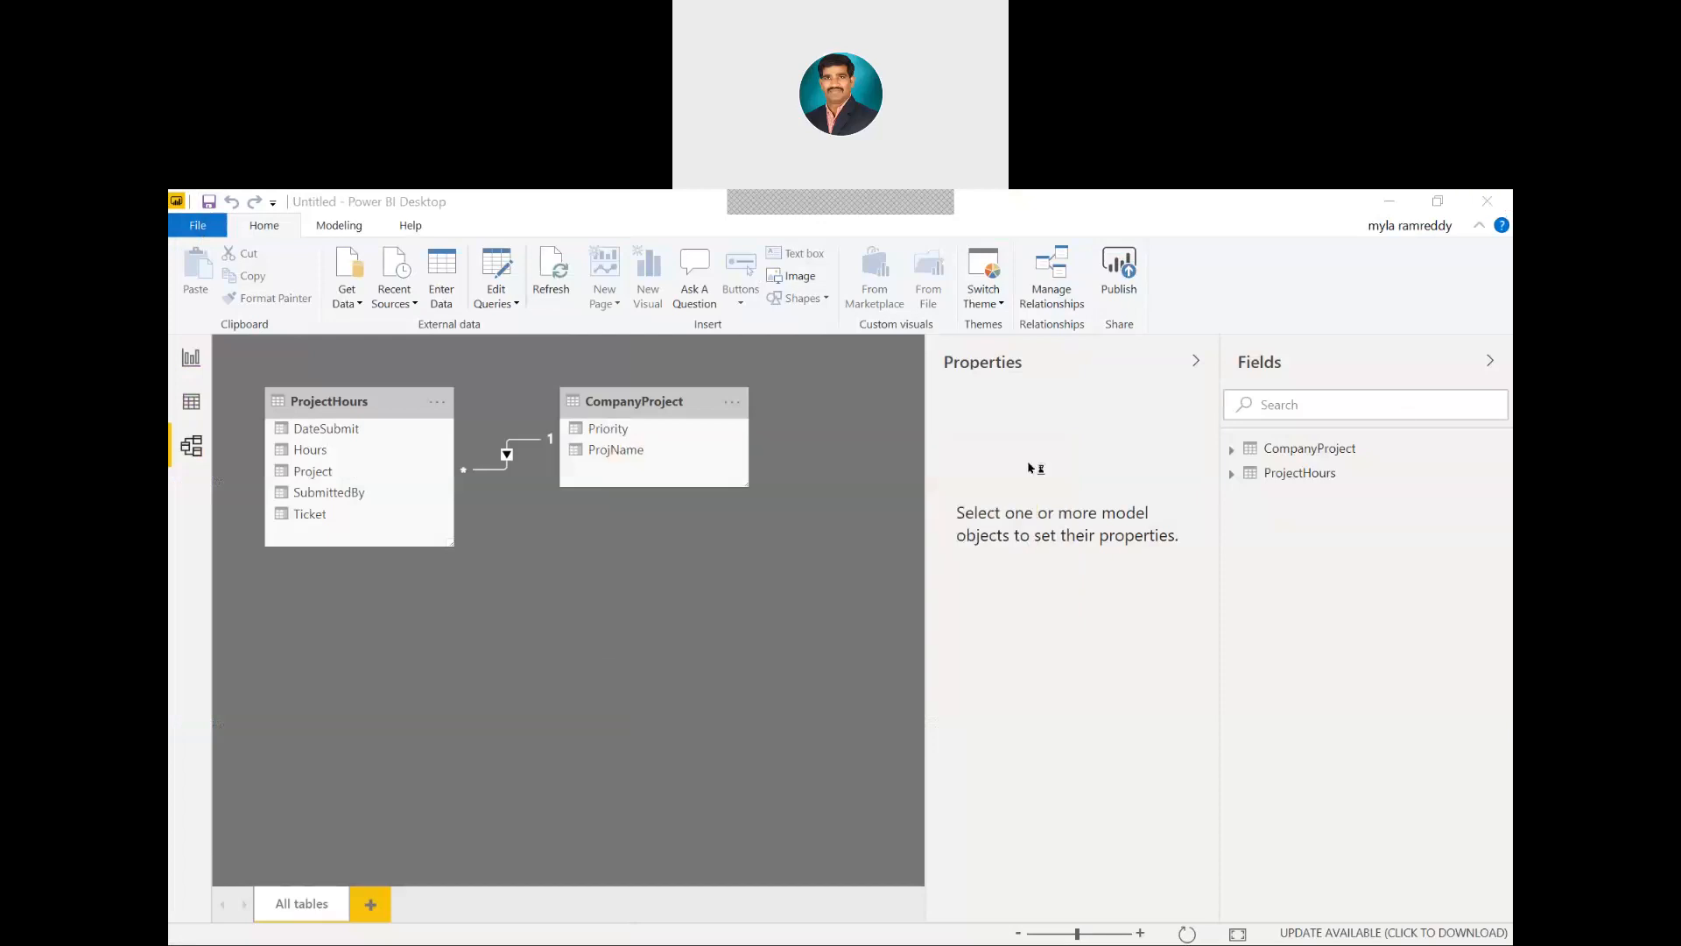
click(937, 610)
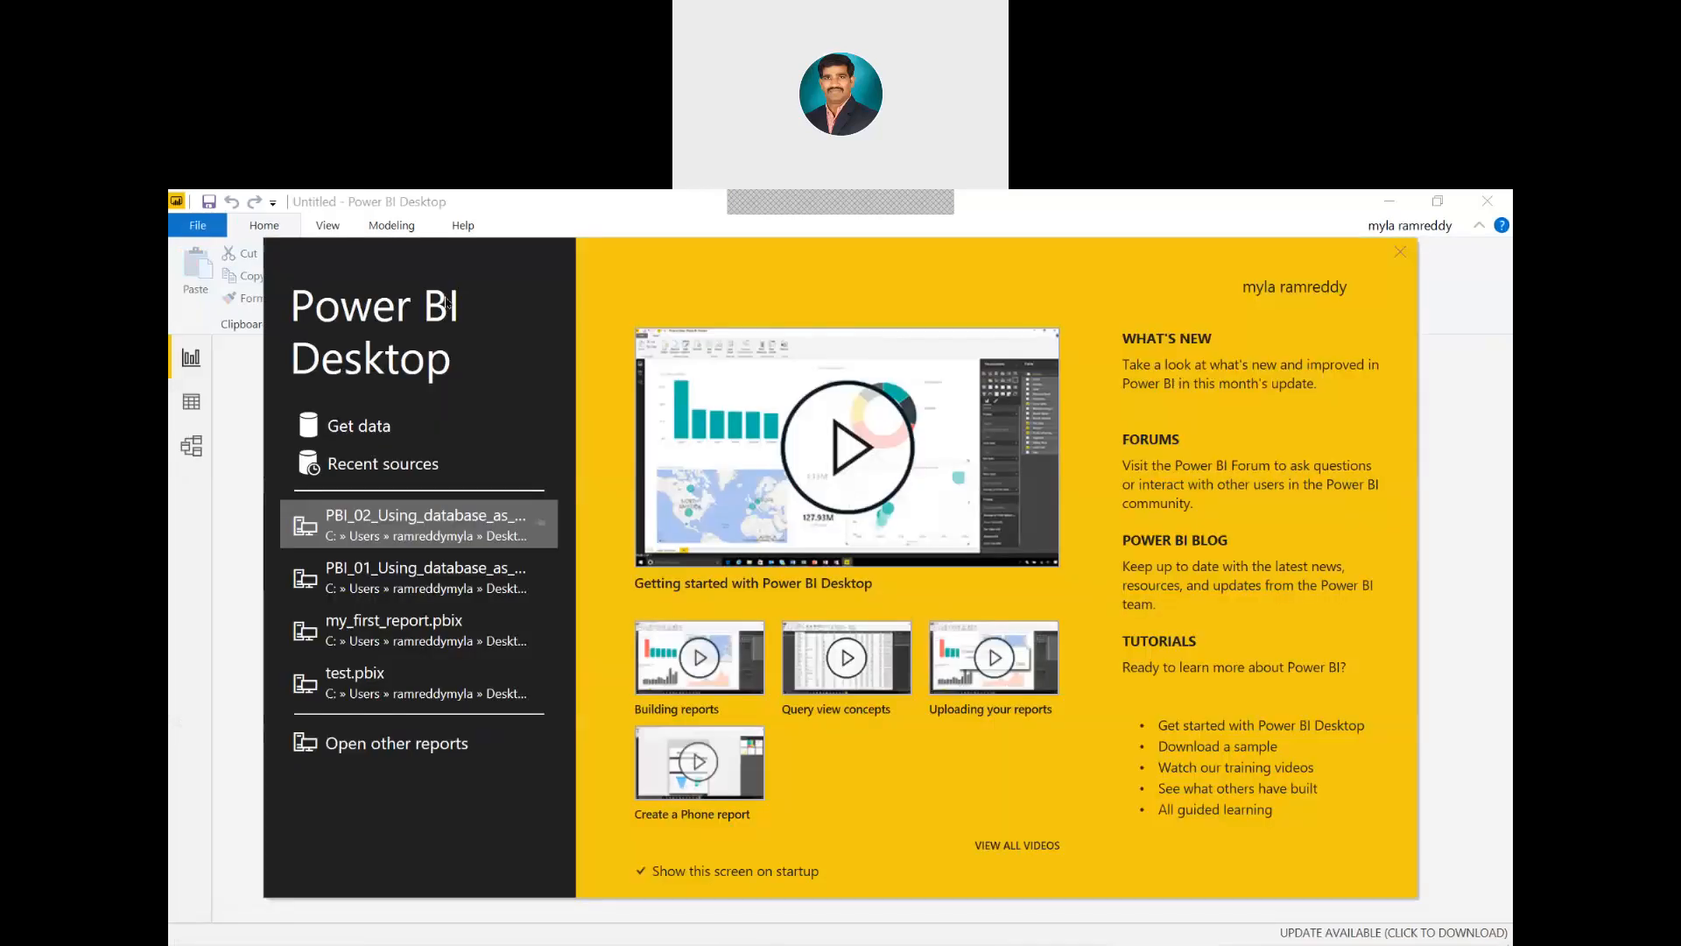
Start getting data into the new report with the Excel file connector
click(361, 425)
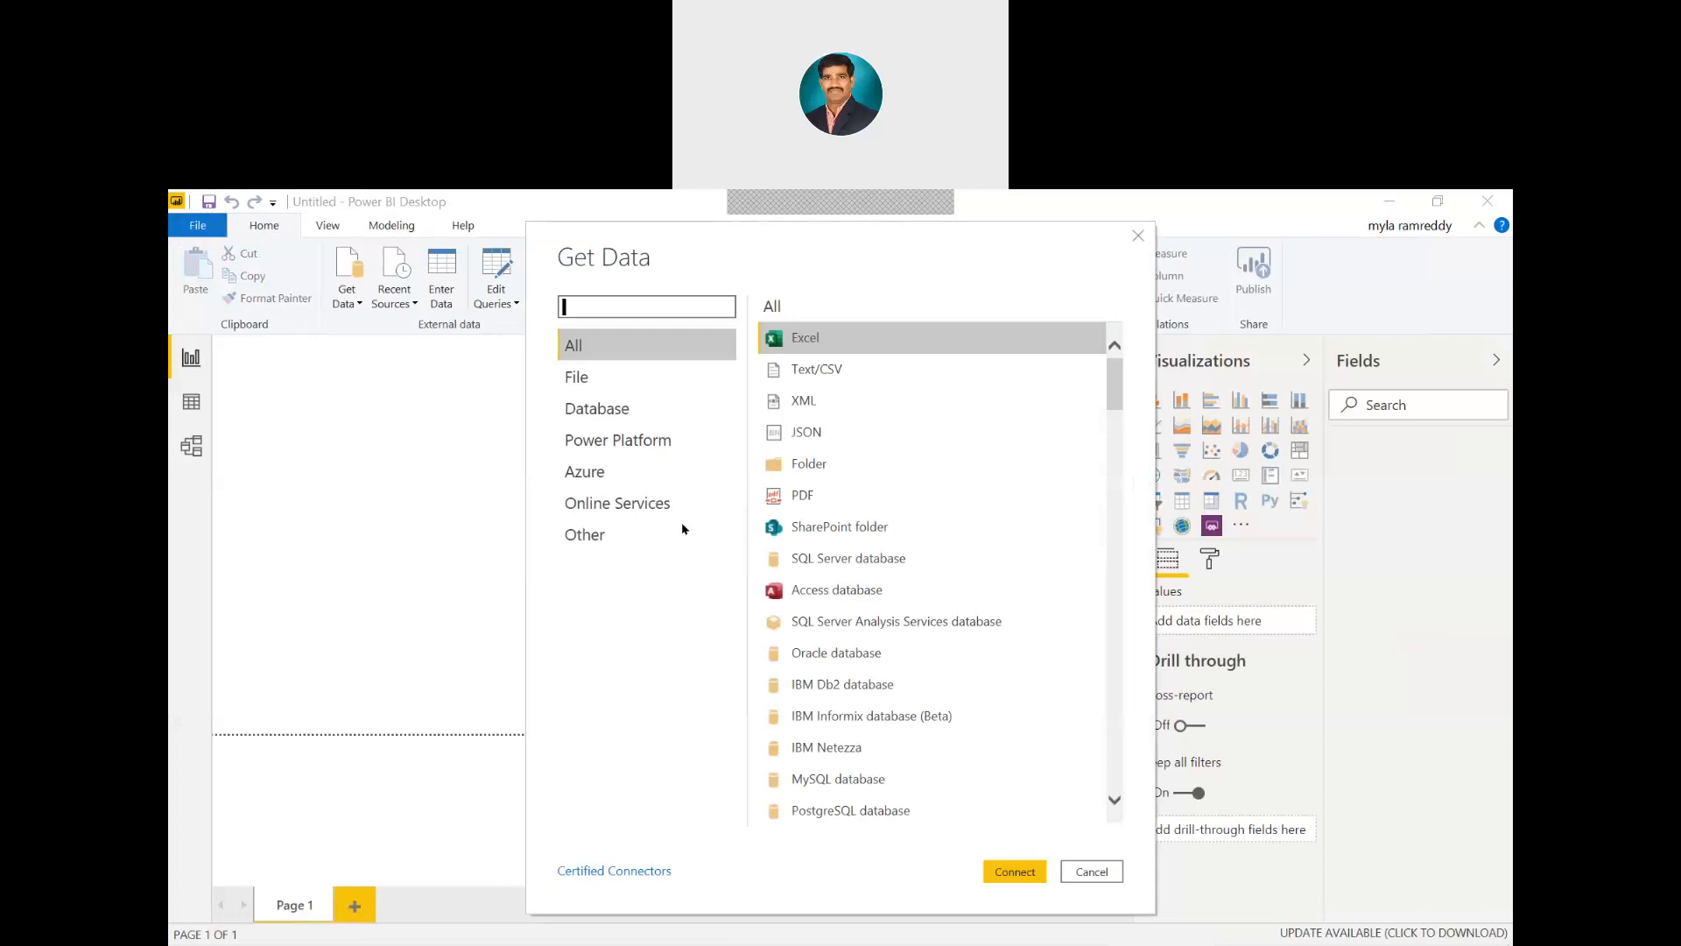
click(576, 377)
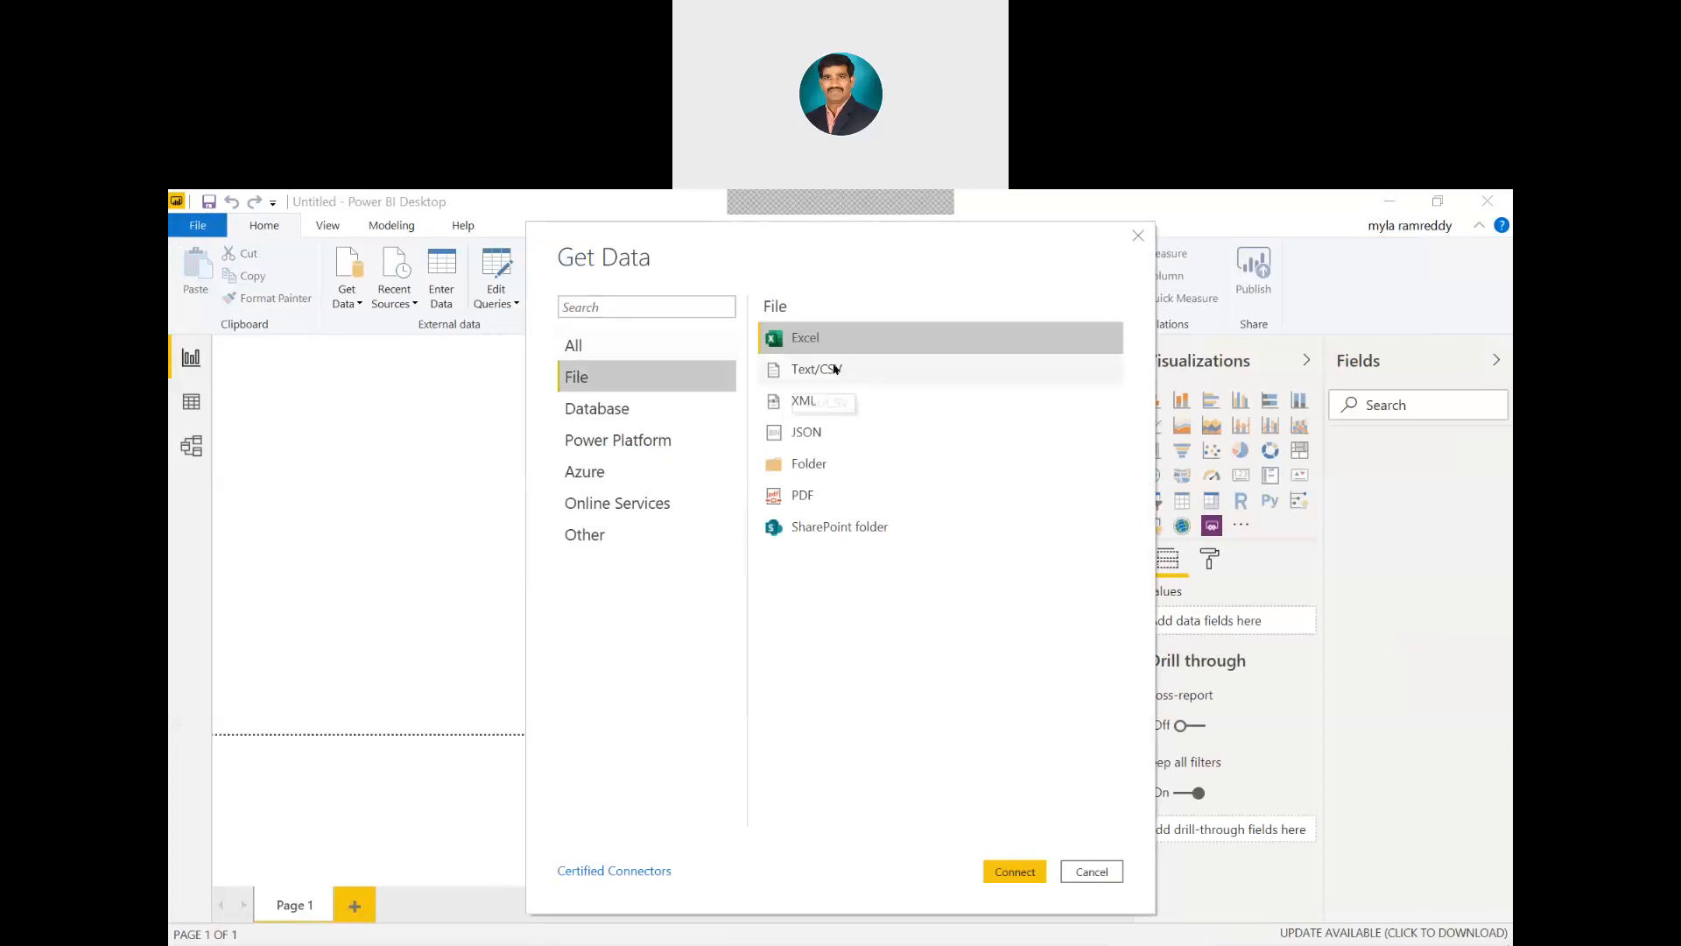
click(1014, 871)
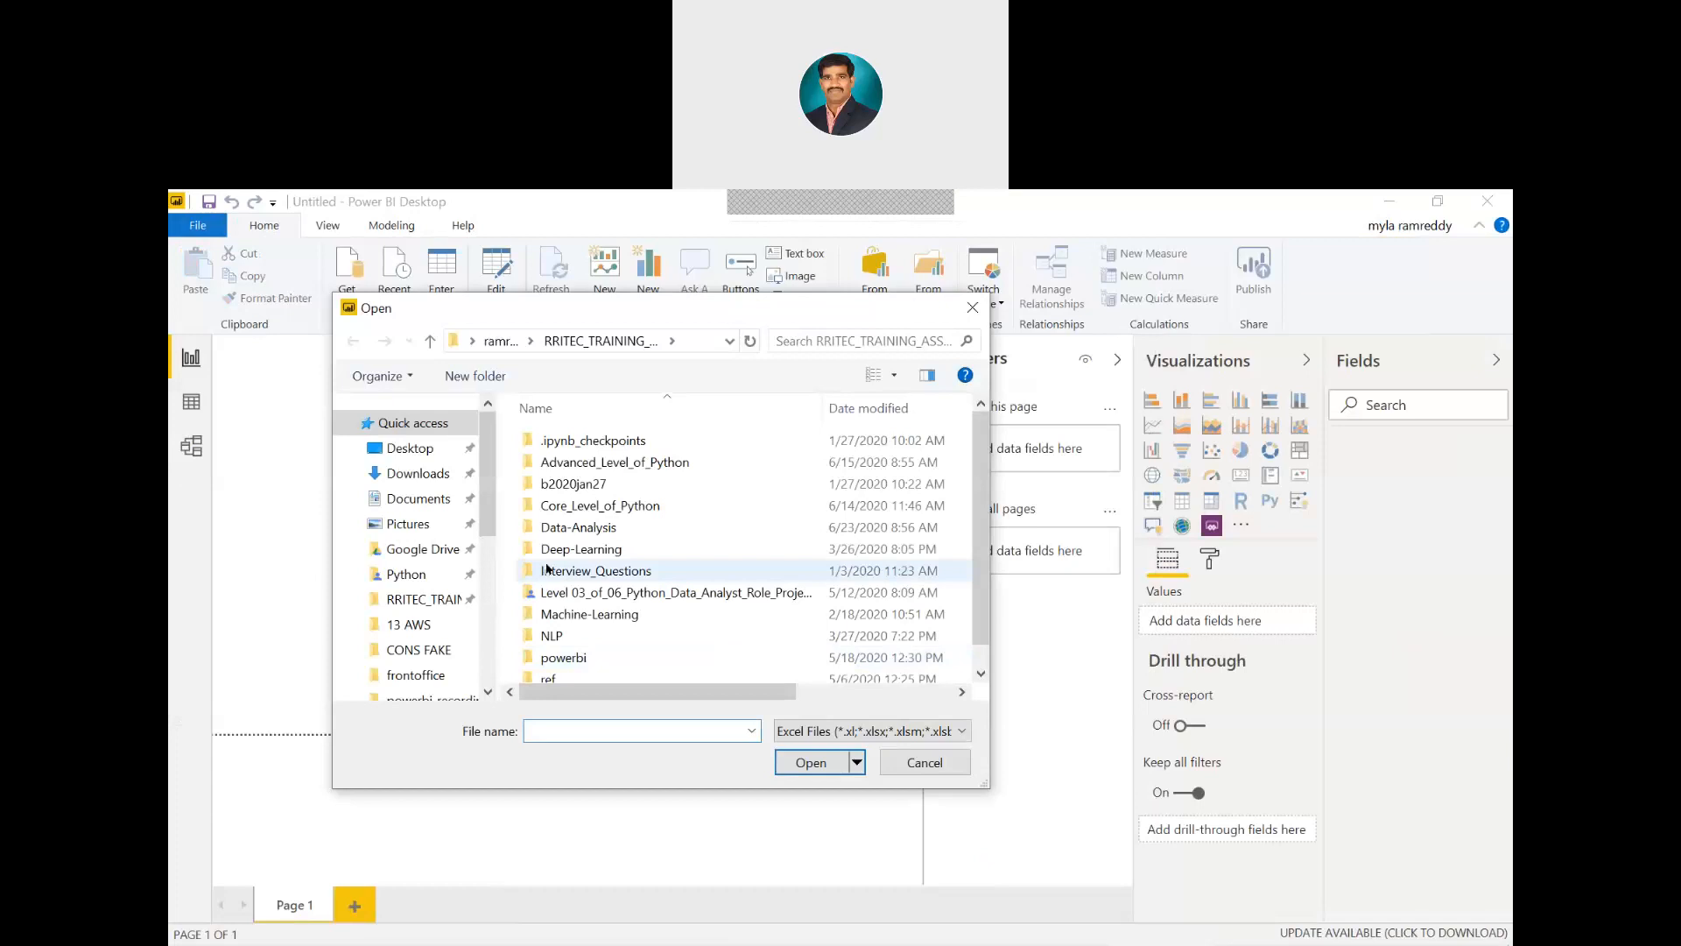
Connect to Understanding relationships.xlsx in the Lab2 folder under RRITEC_TRAINING_ASSETS, powerbi, Labdata
scroll(442, 670, down, 1)
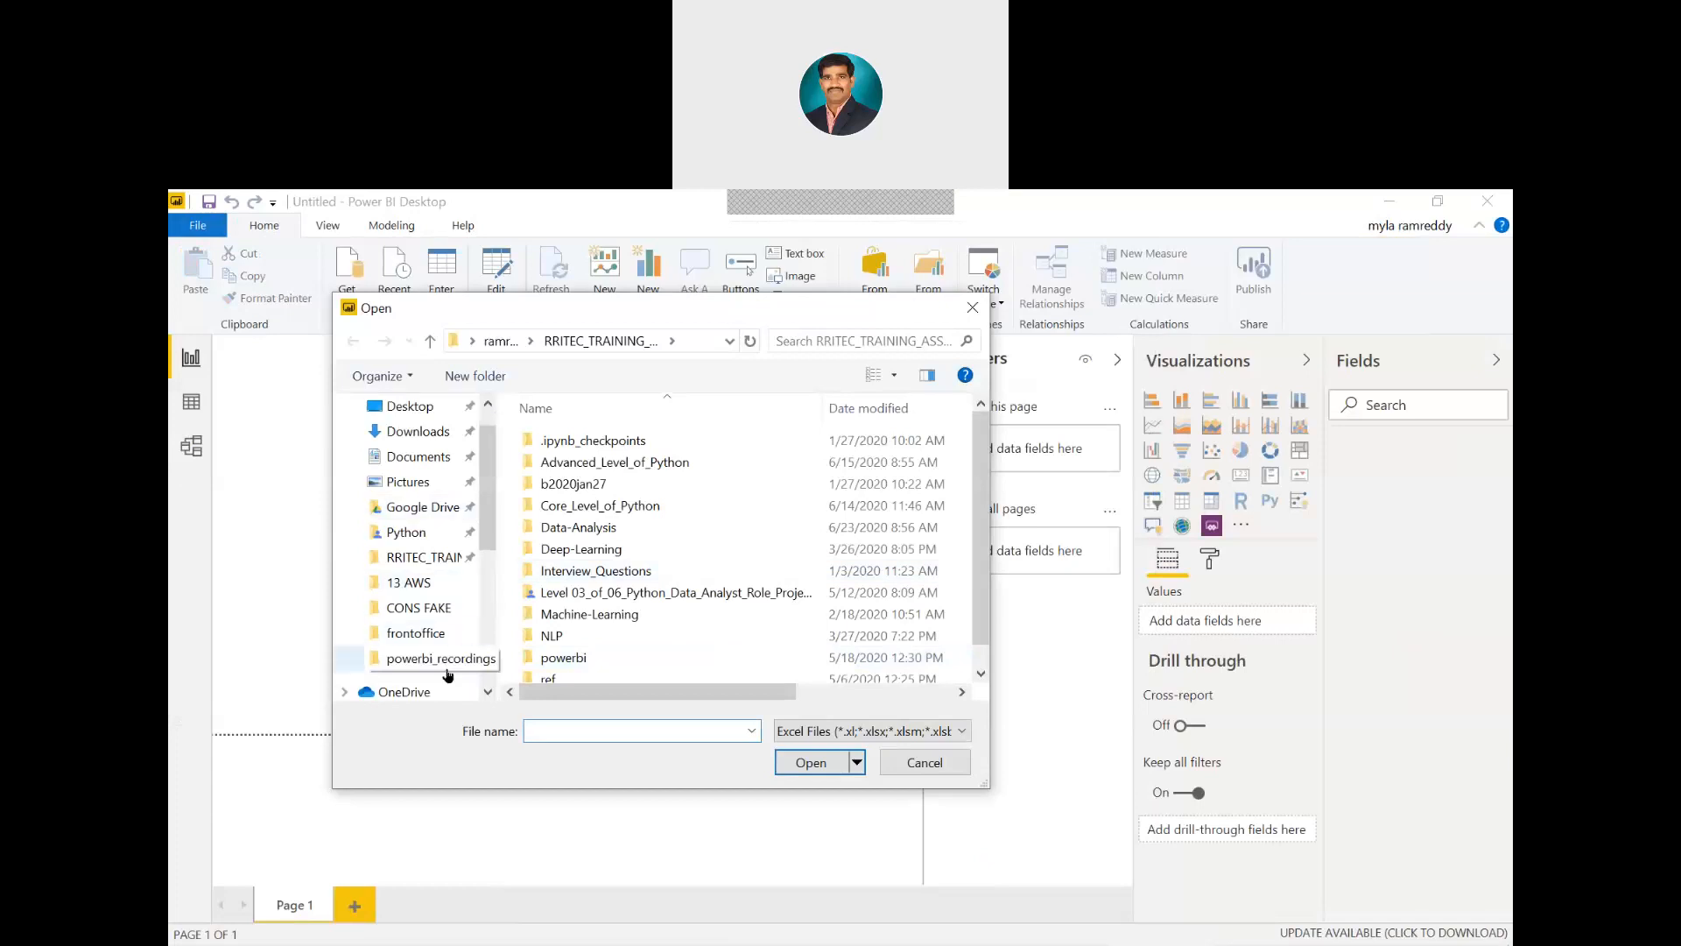
scroll(448, 674, down, 1)
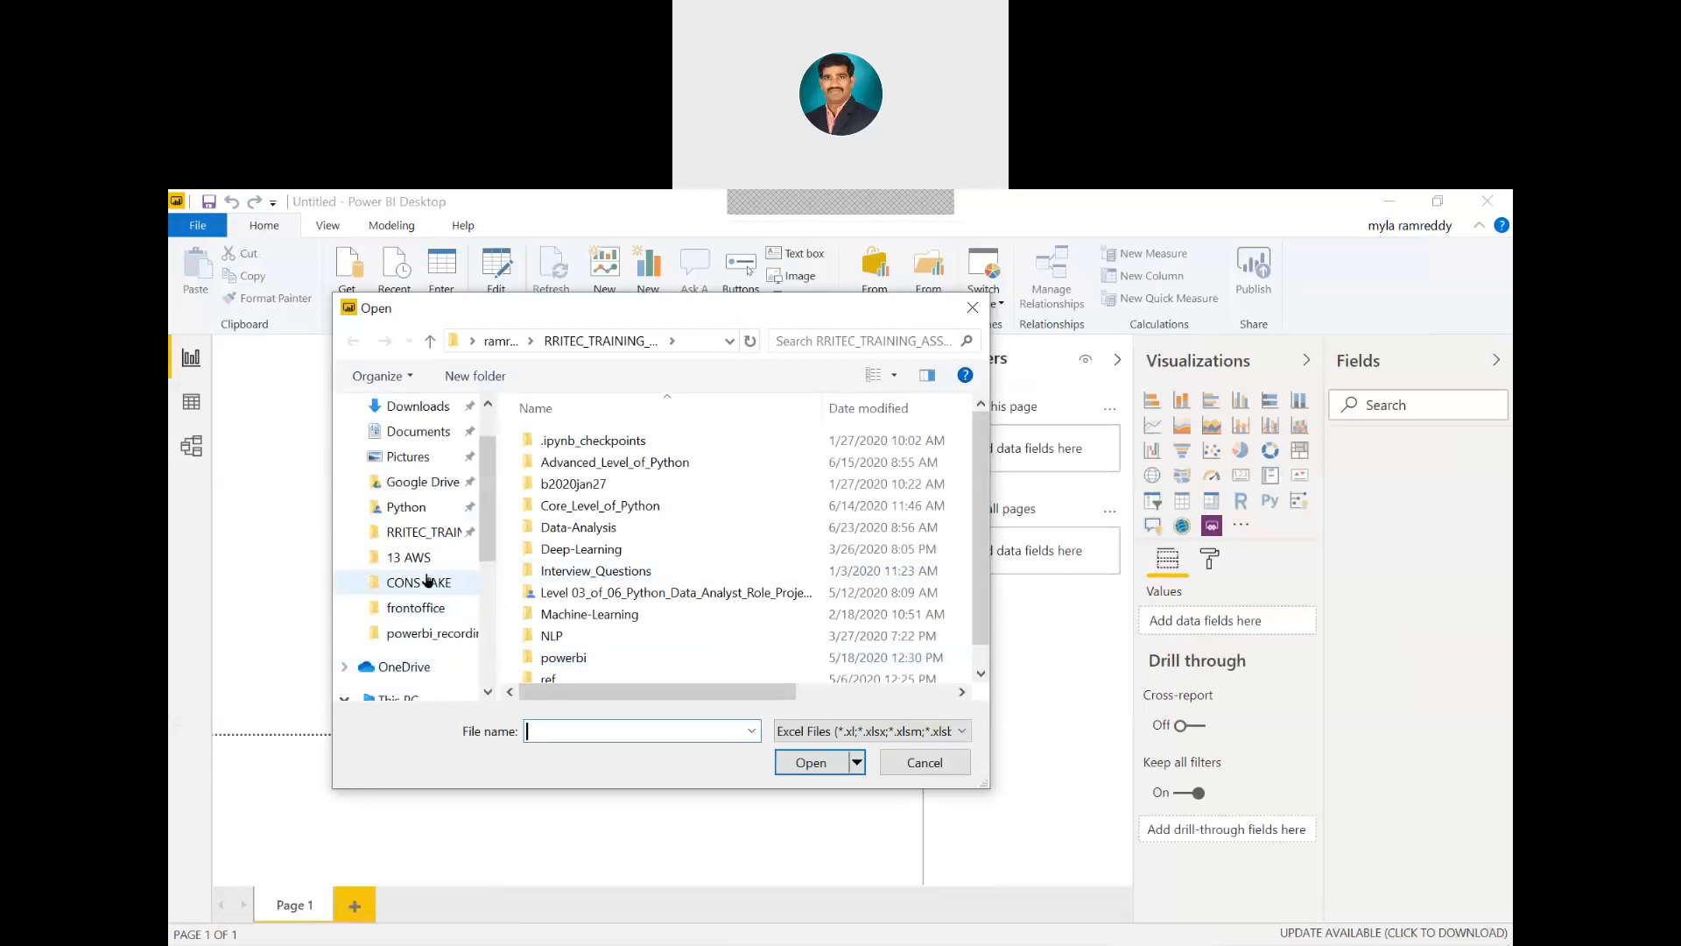
click(422, 538)
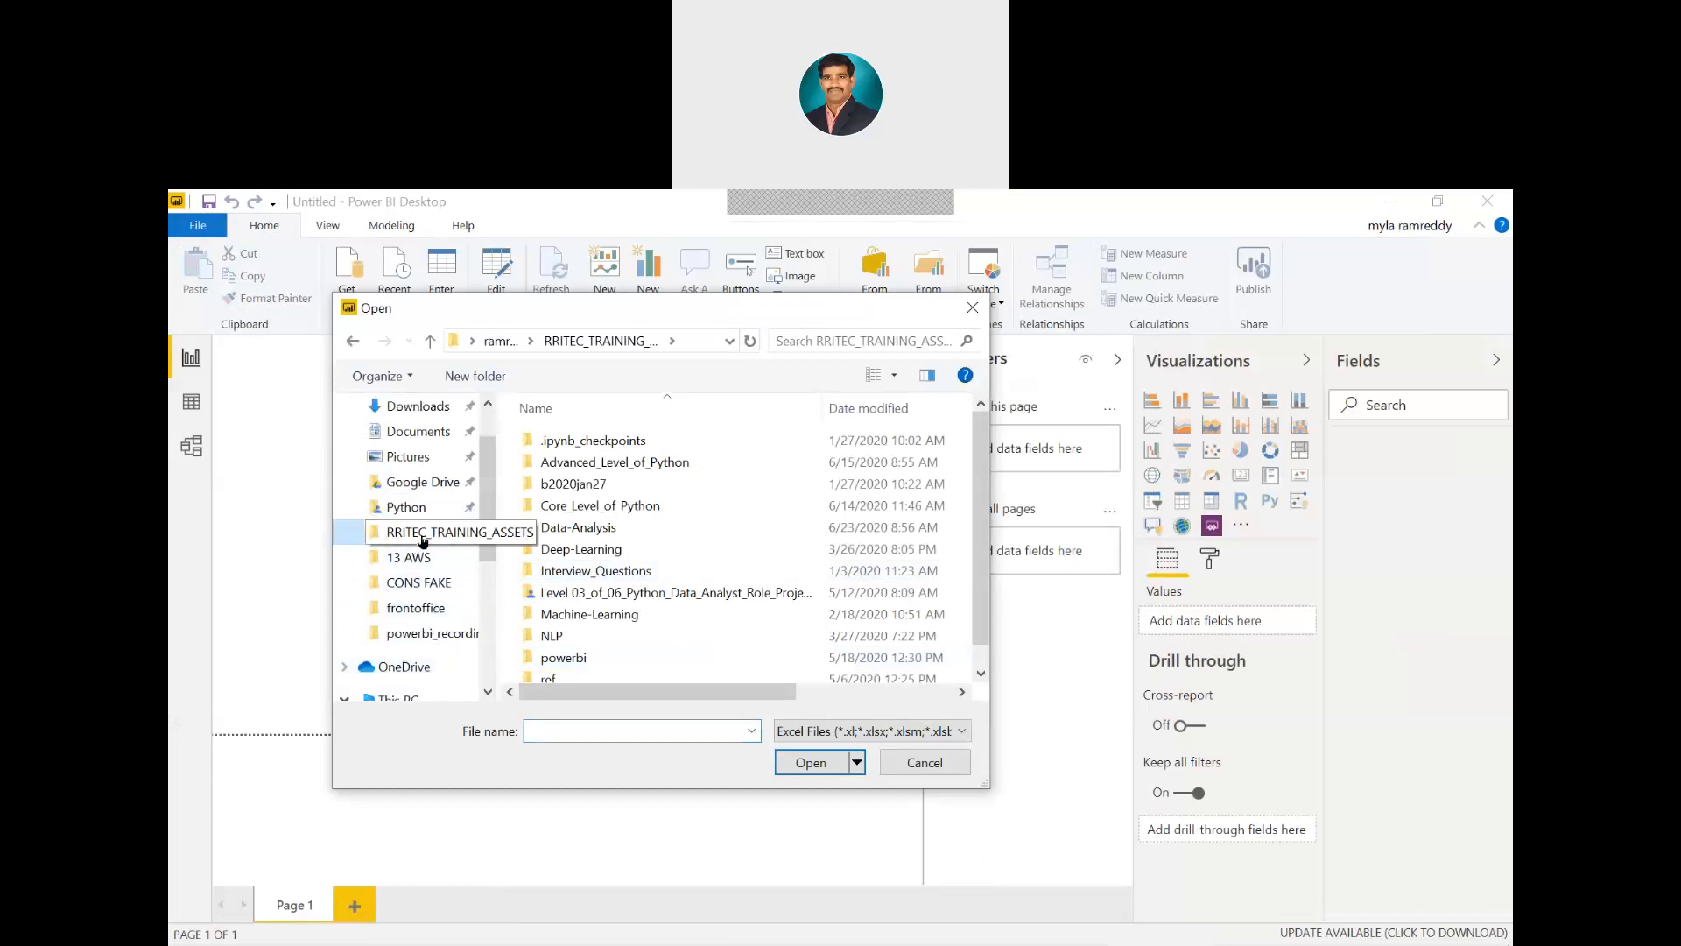
click(421, 482)
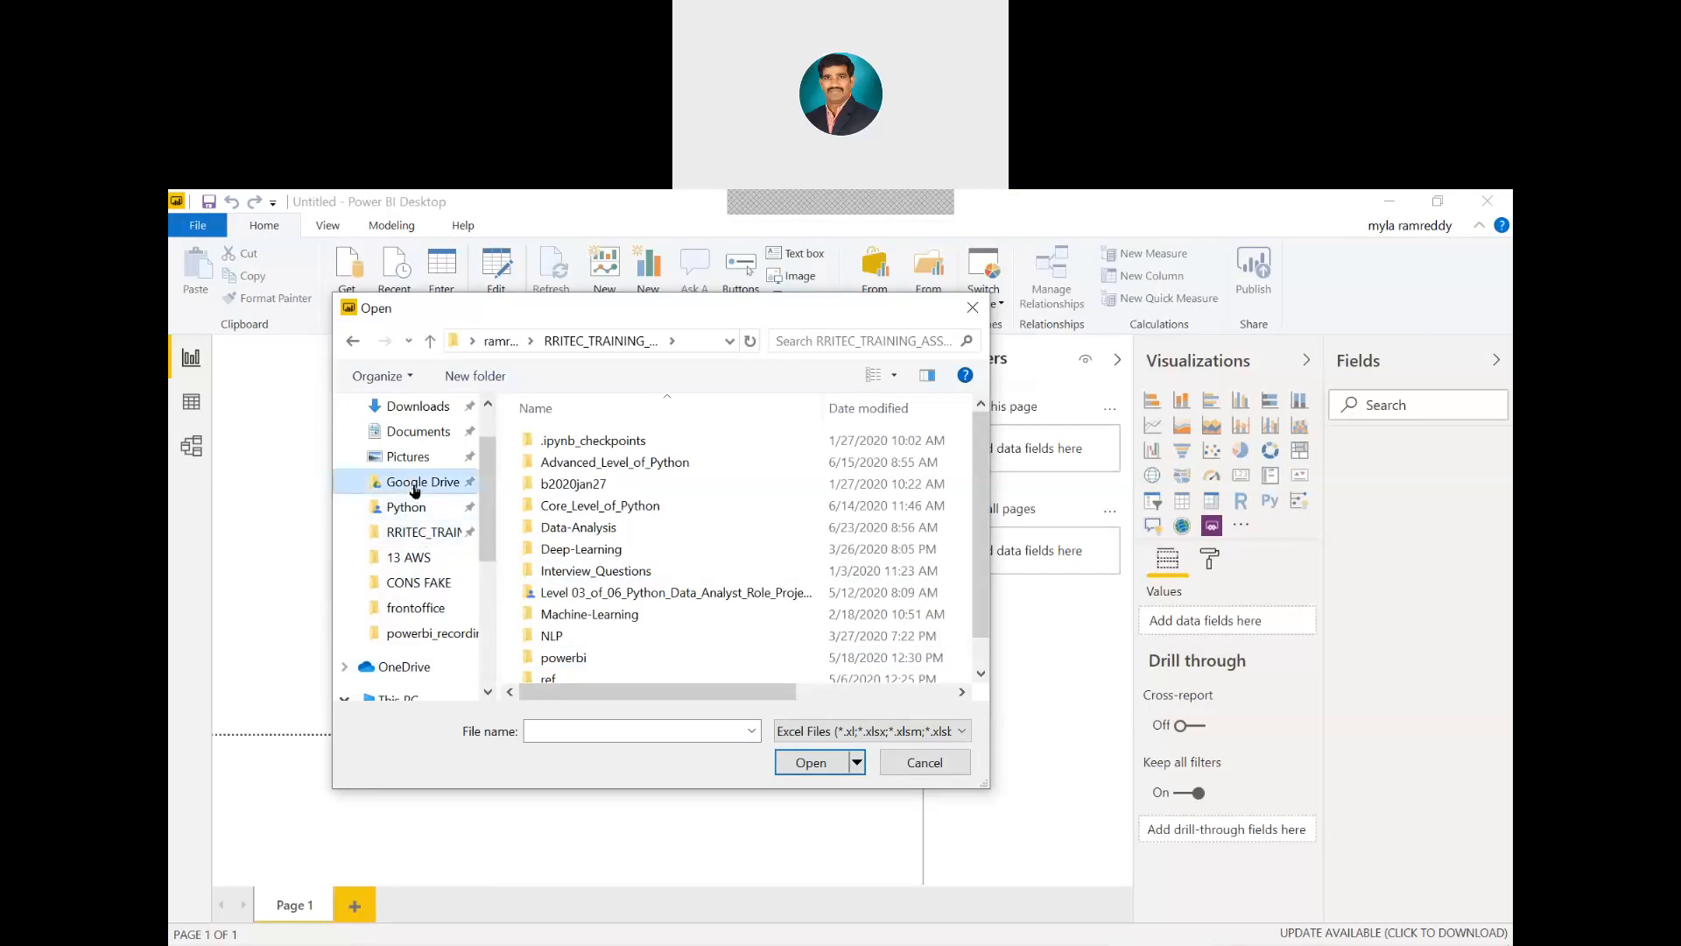
click(424, 534)
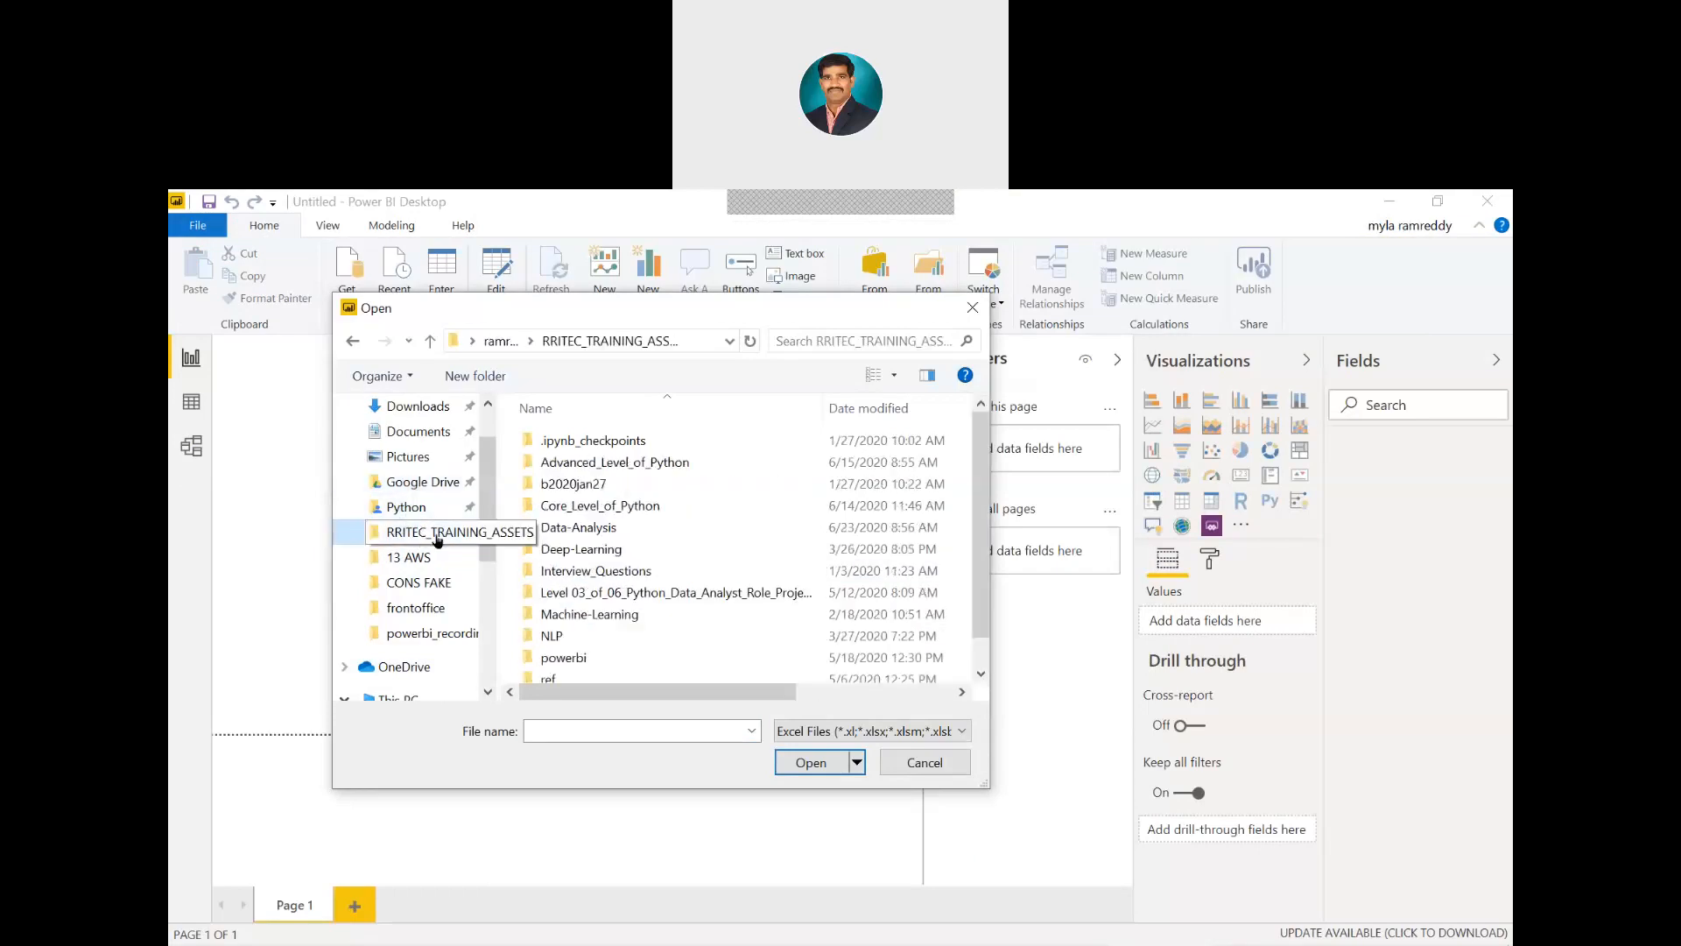
double_click(578, 655)
double_click(586, 526)
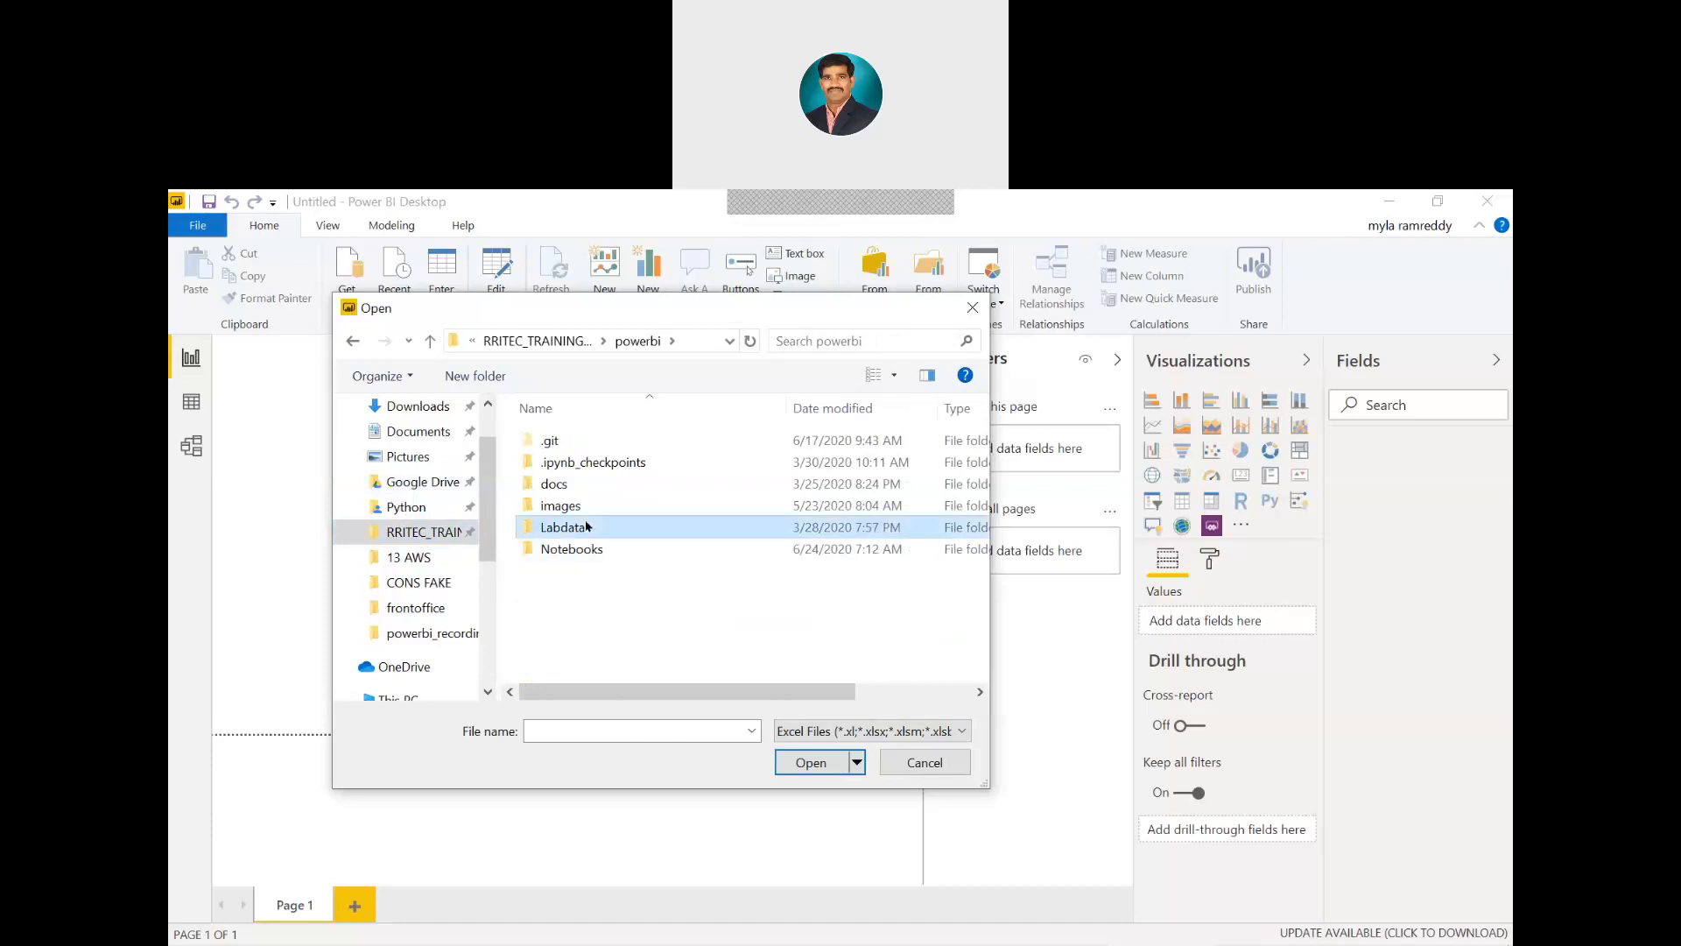
click(569, 463)
double_click(569, 462)
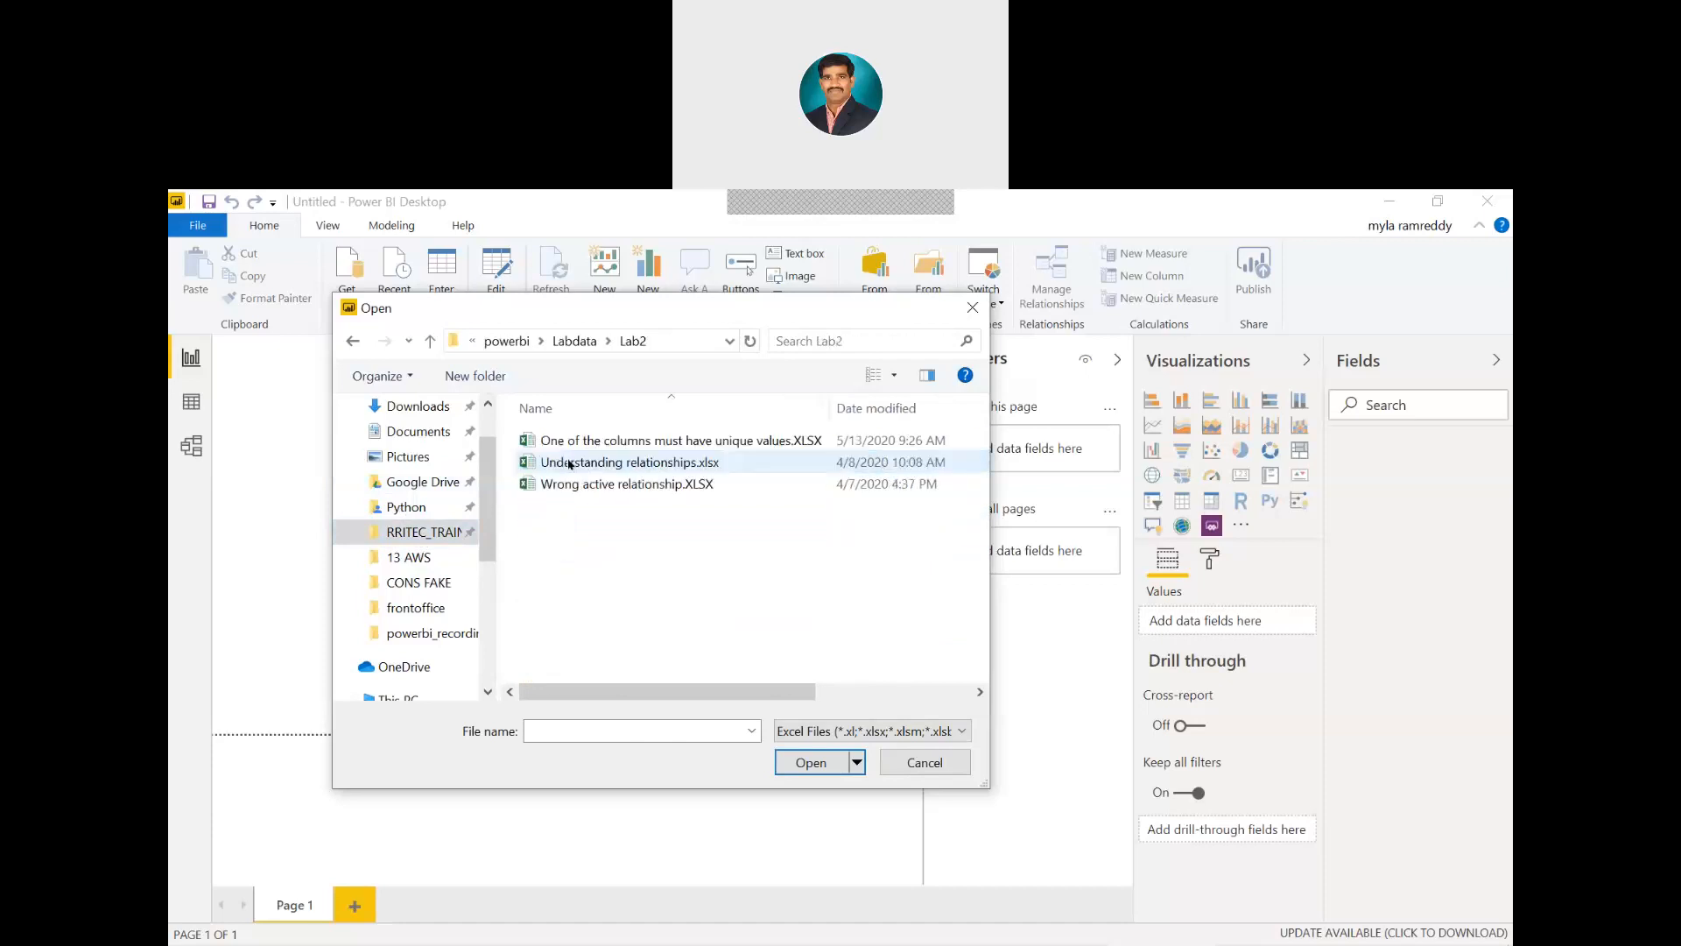
double_click(639, 463)
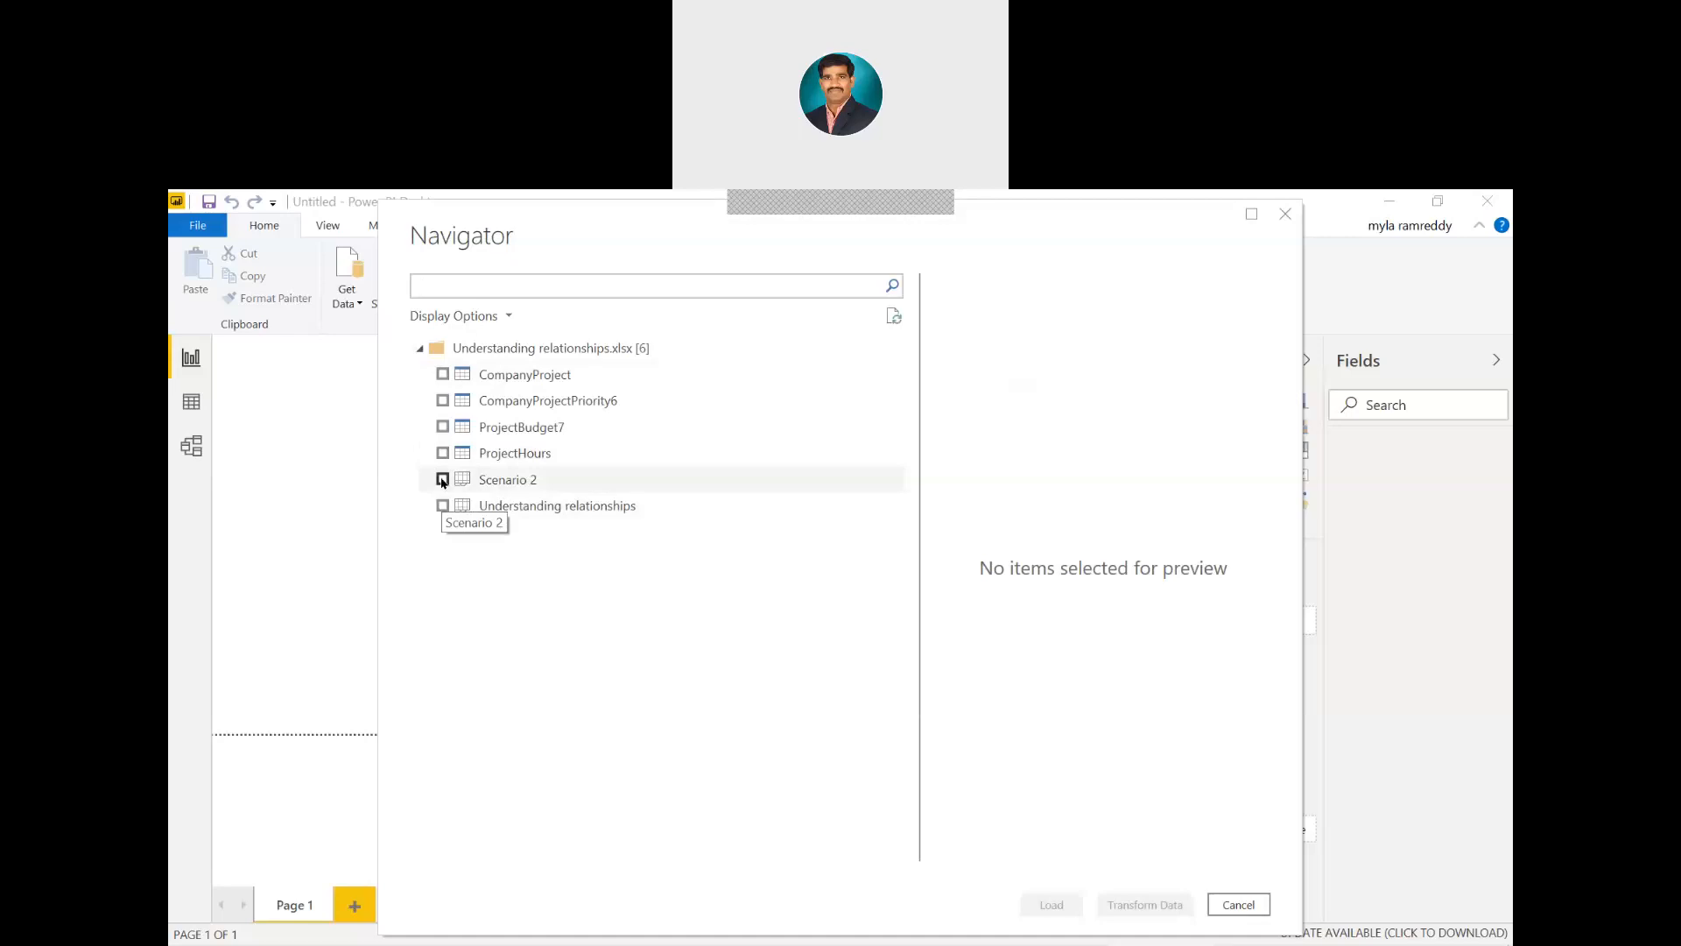
Check the ProjName and Priority table on the Scenario 2 sheet in Excel, and return to the Power BI Navigator
key(alt+Tab)
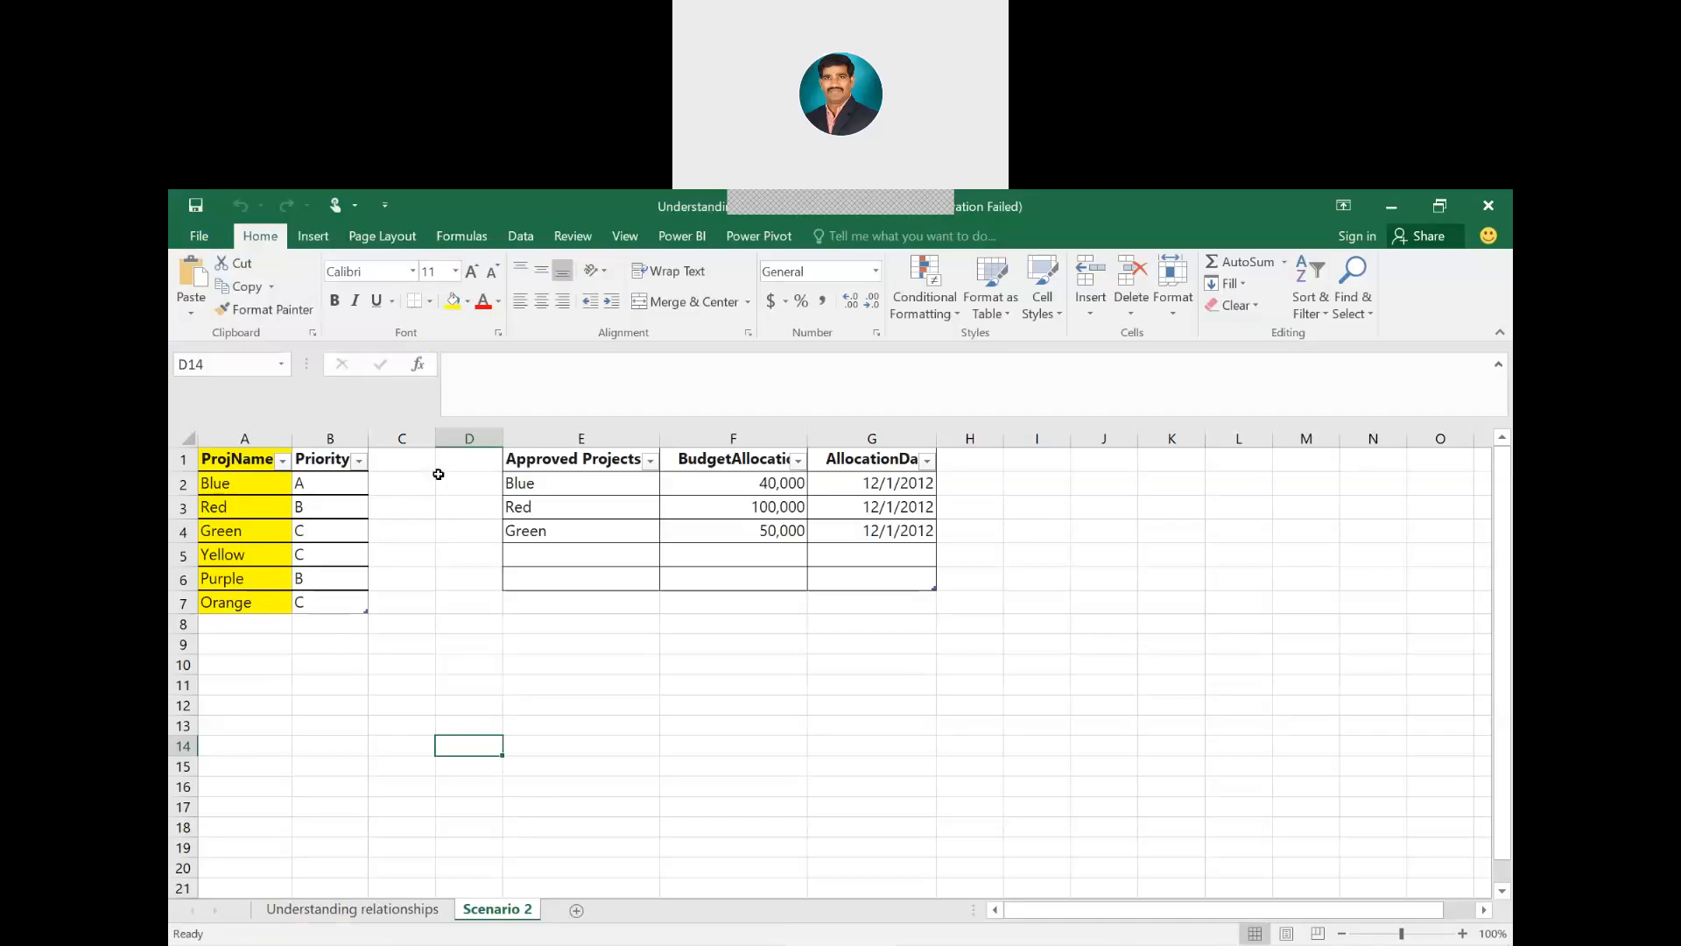
click(246, 458)
drag(246, 456, 334, 600)
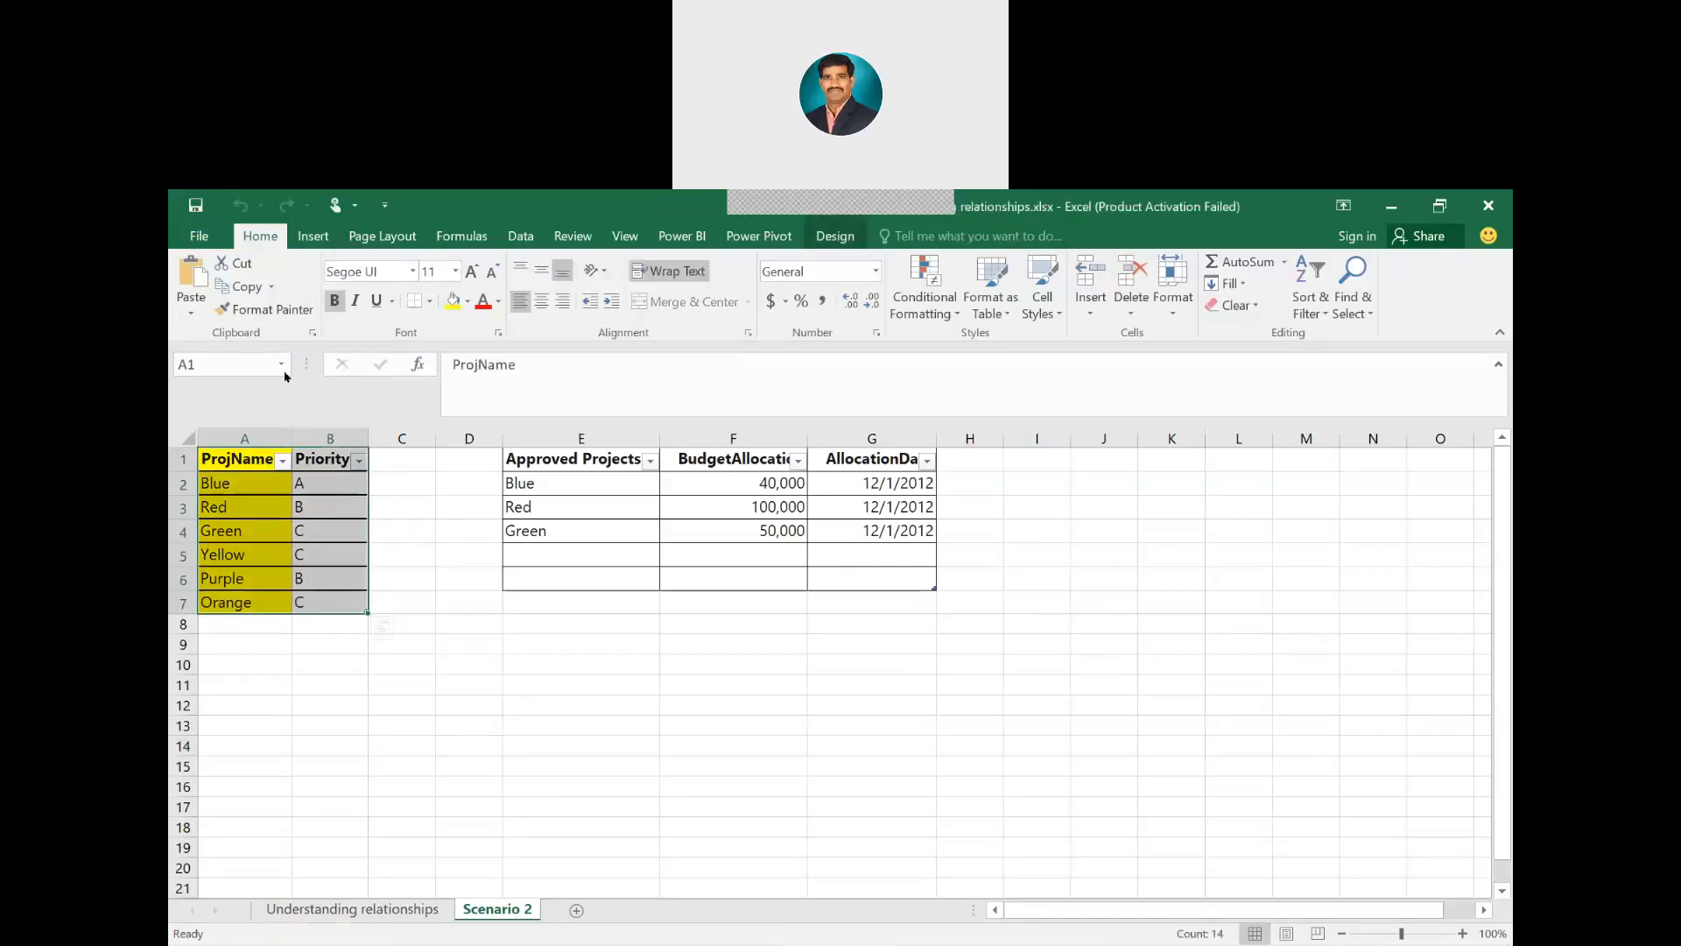
key(alt+Tab)
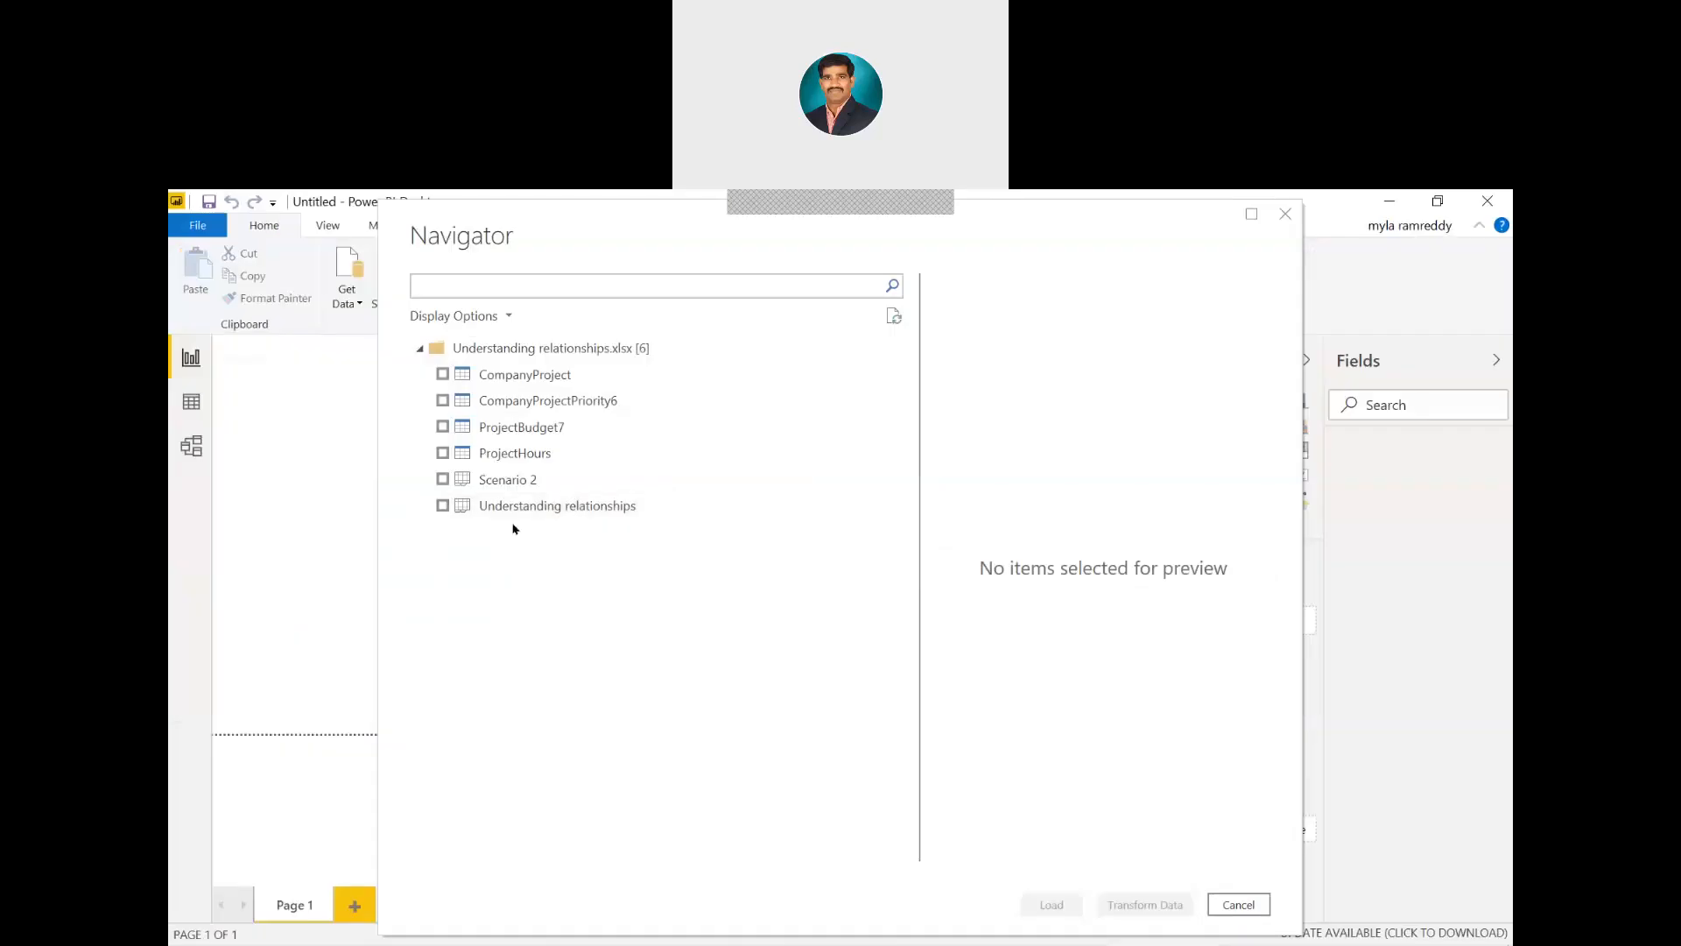
Preview the Scenario 2 sheet in the Navigator, compare it with the Excel sheet, and deselect it
click(442, 479)
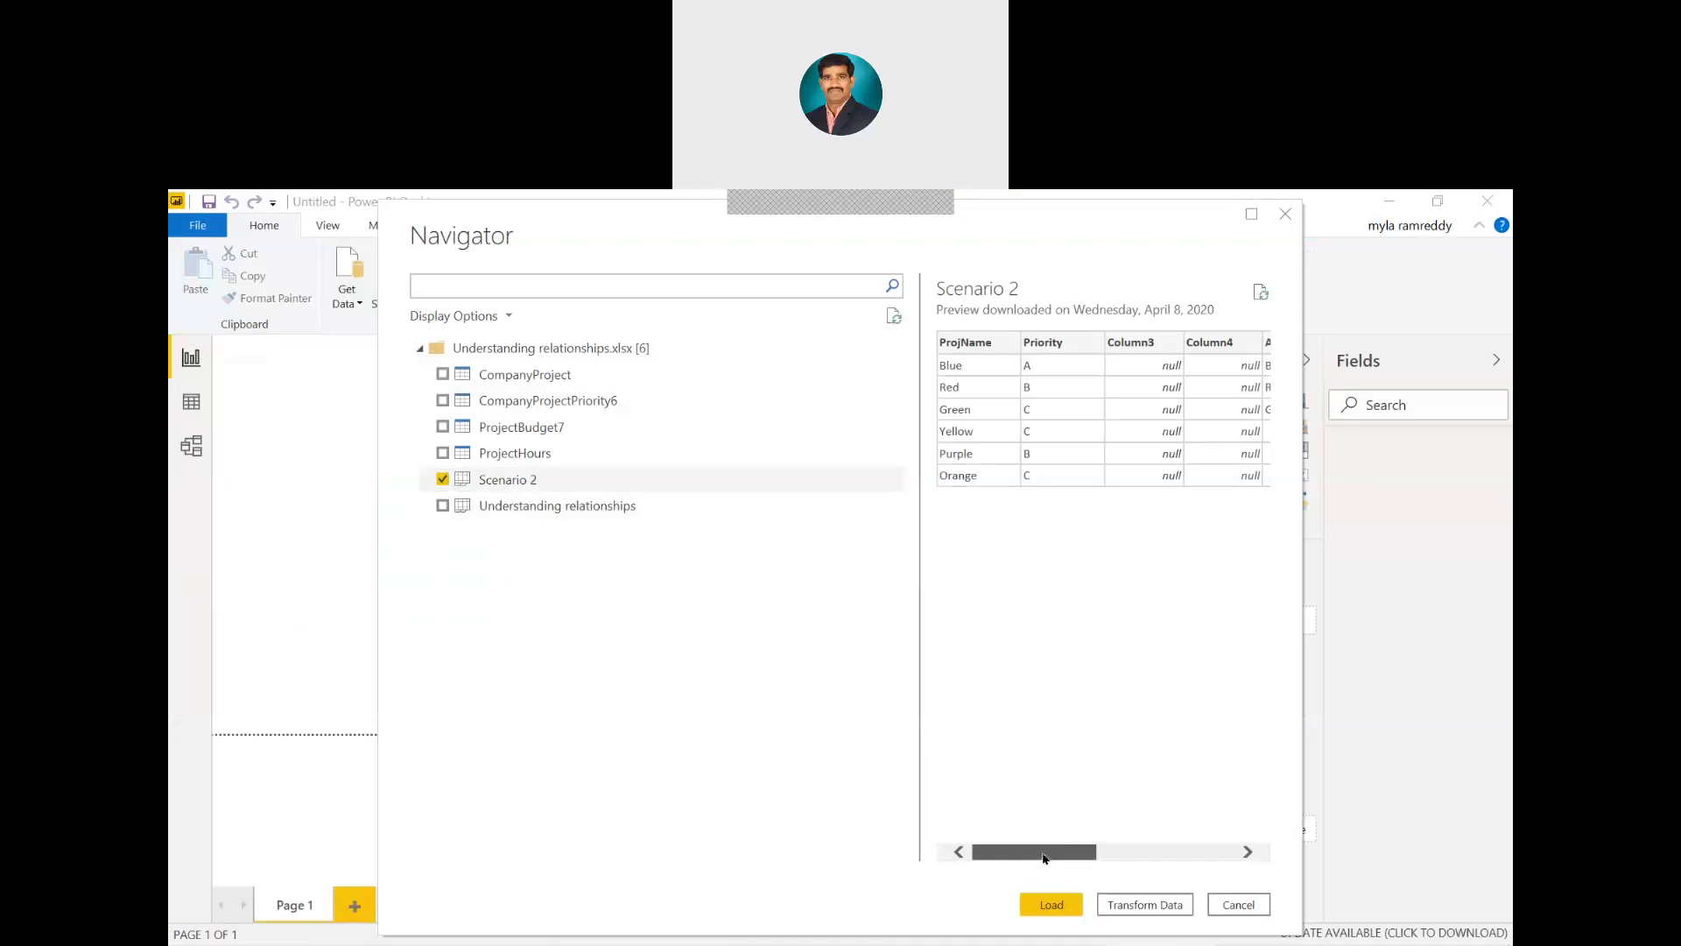
drag(1044, 853, 967, 828)
key(alt+Tab)
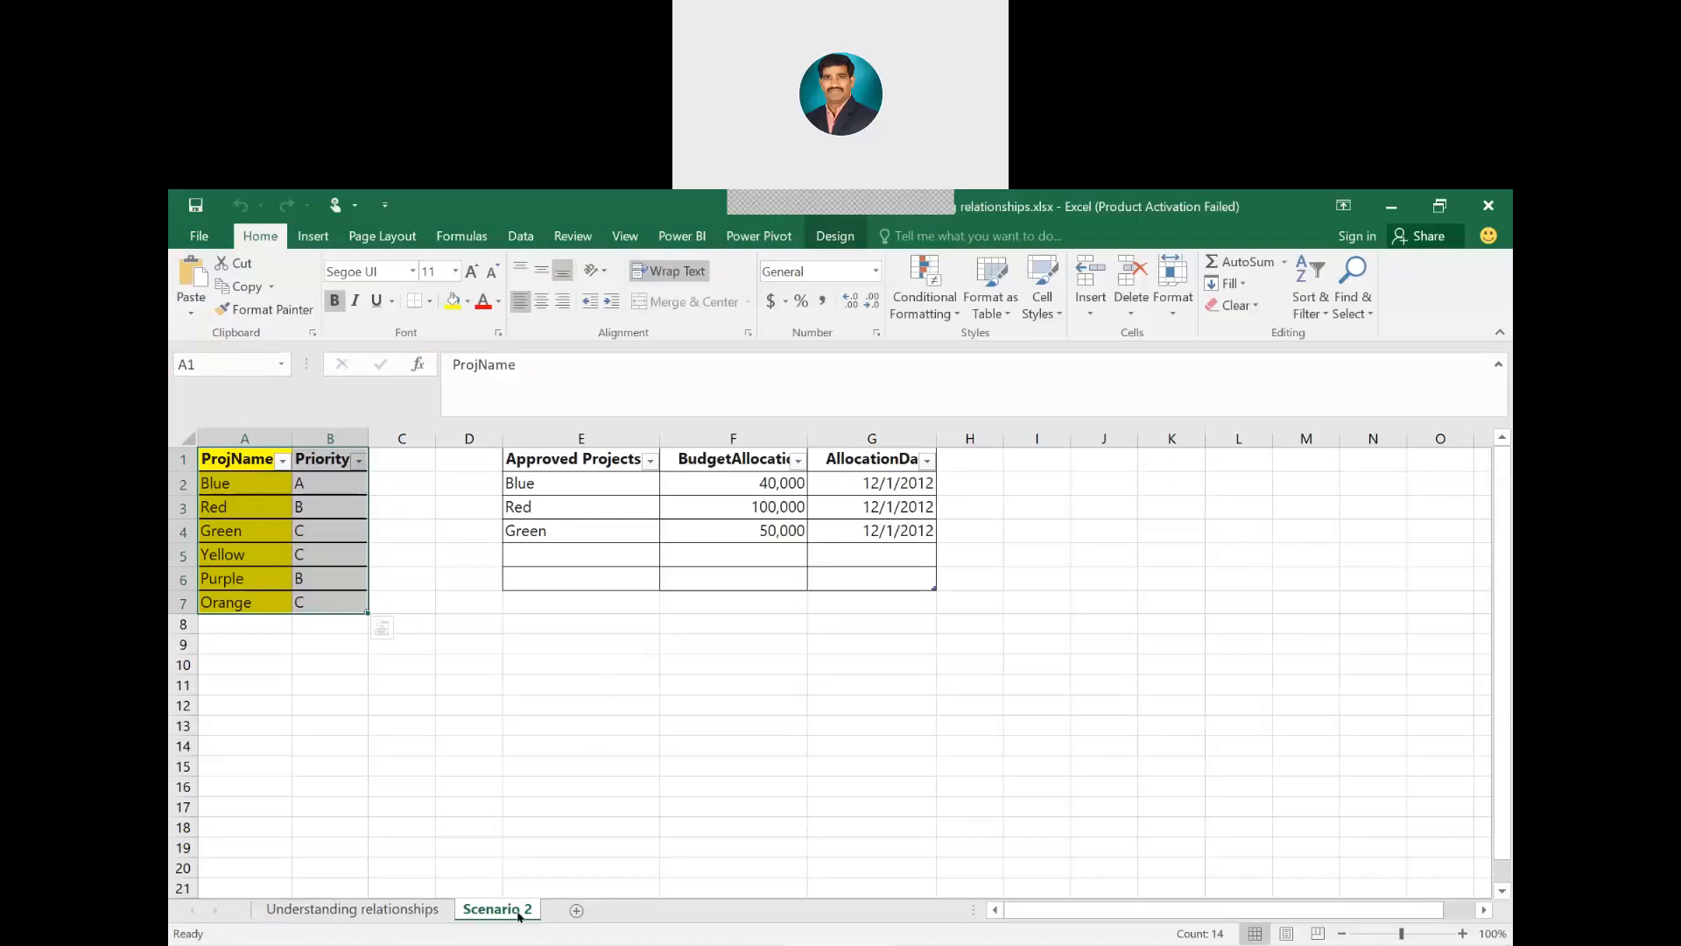
key(alt+Tab)
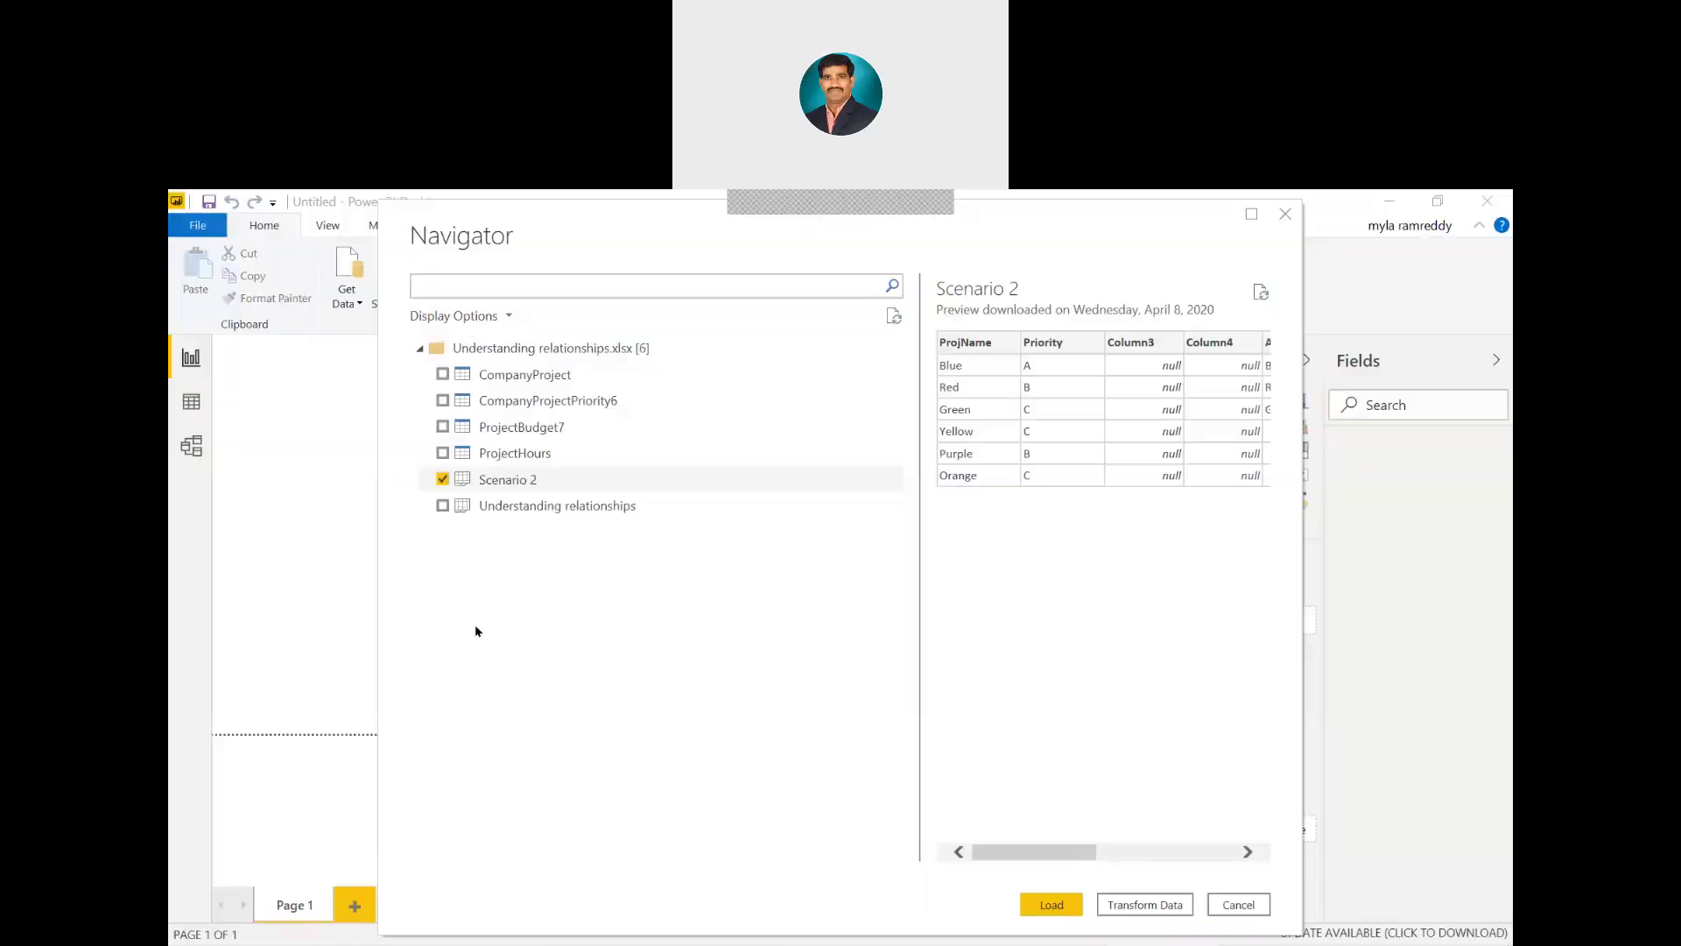
click(442, 478)
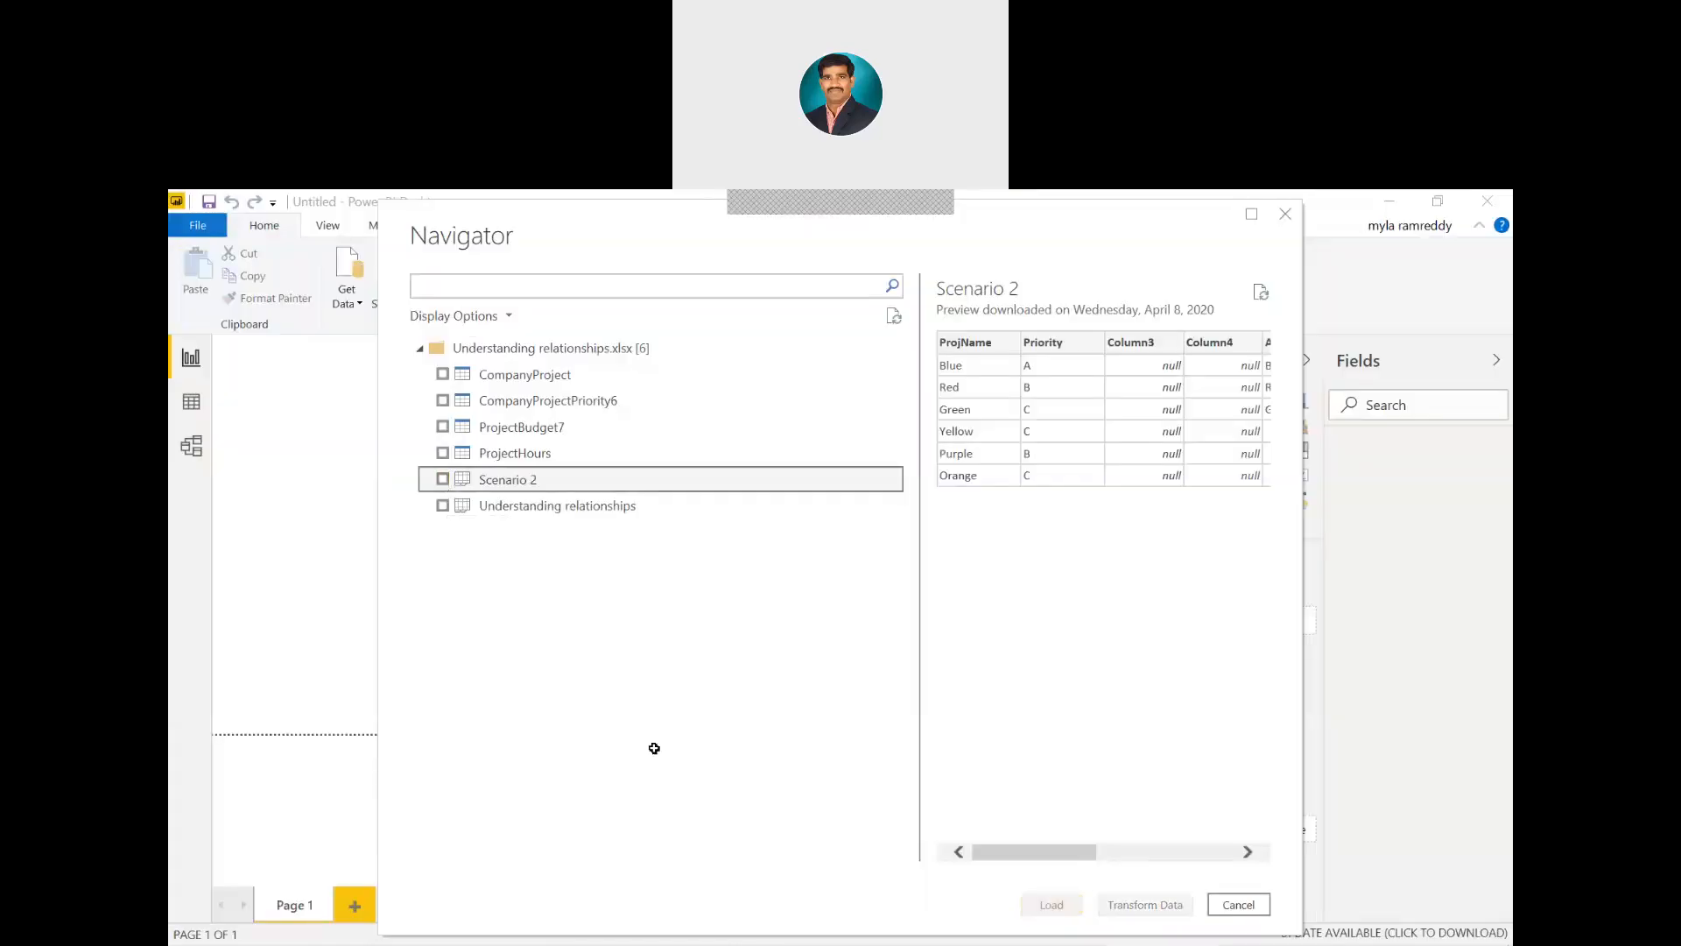
Compare the Understanding relationships sheet in Excel with the article's CompanyProjectPriority table in the browser, ending back at the Power BI Navigator
key(alt+Tab)
click(386, 909)
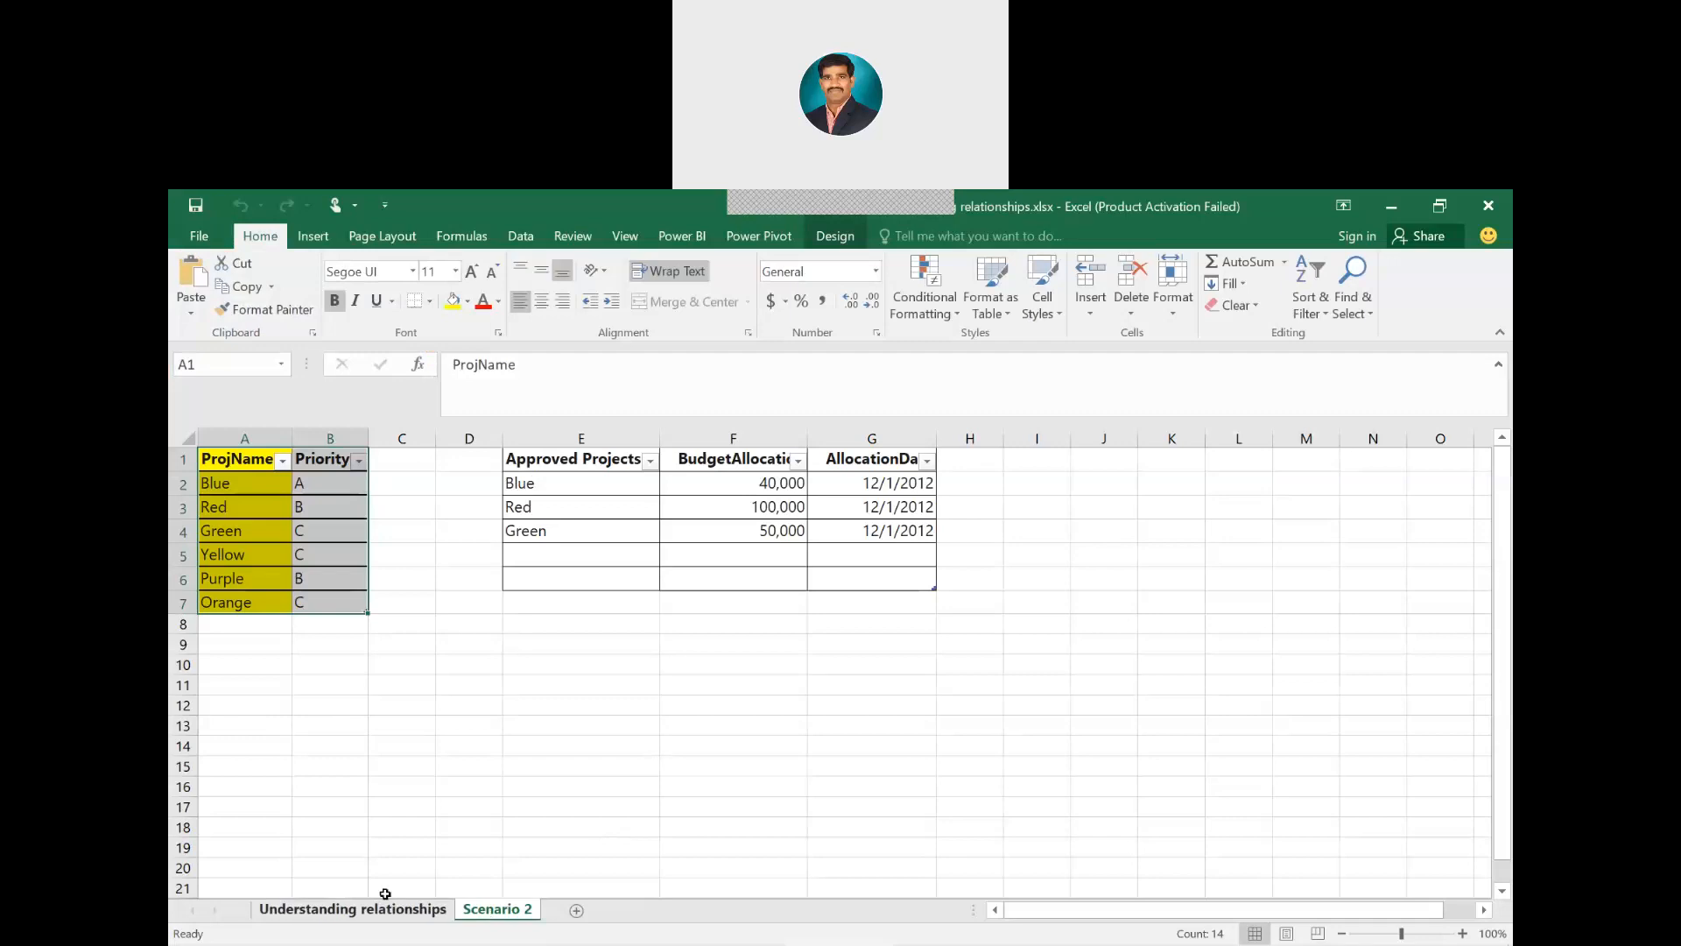
key(alt+Tab)
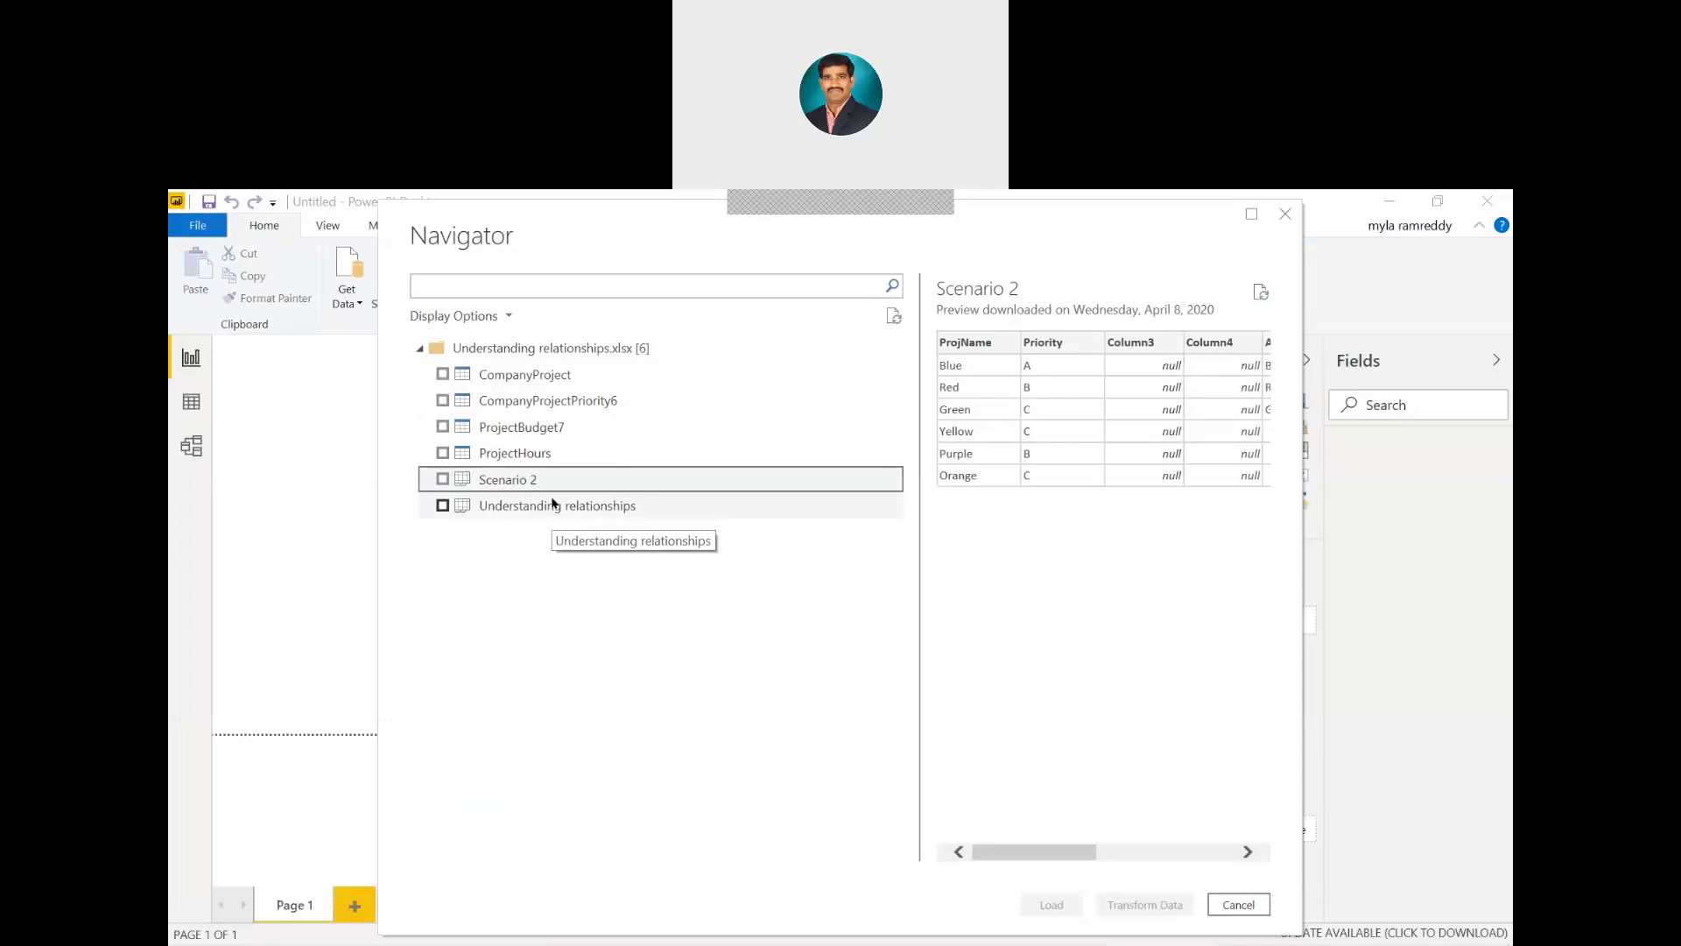
key(alt+Tab)
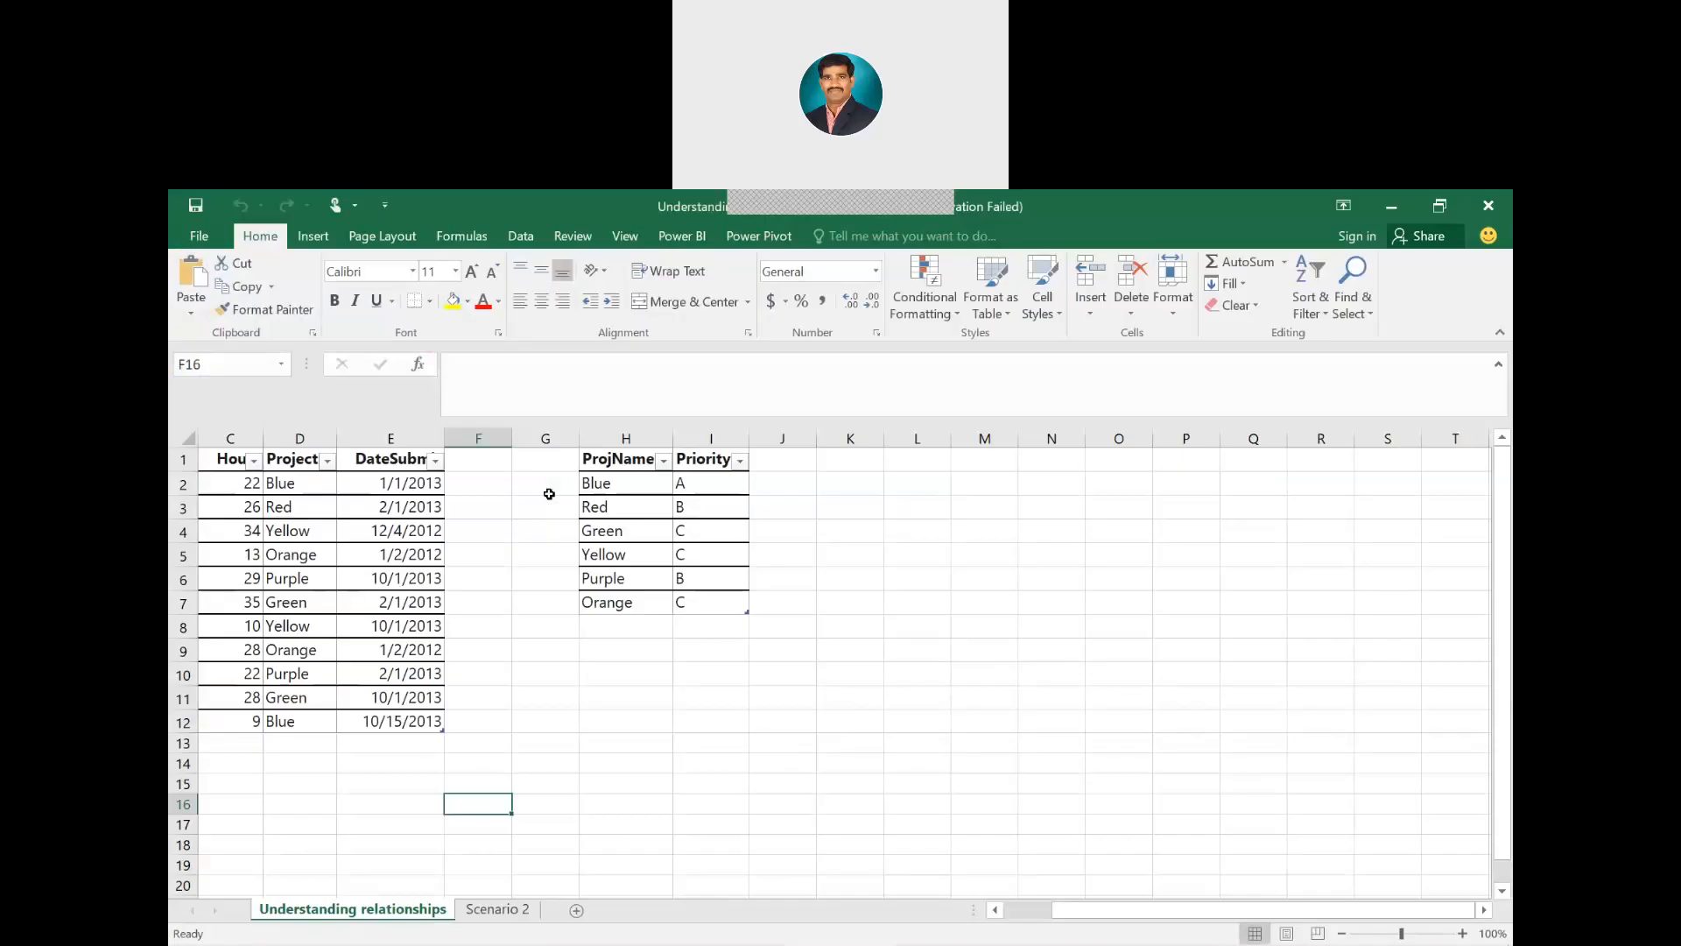
key(alt+Tab)
key(Tab)
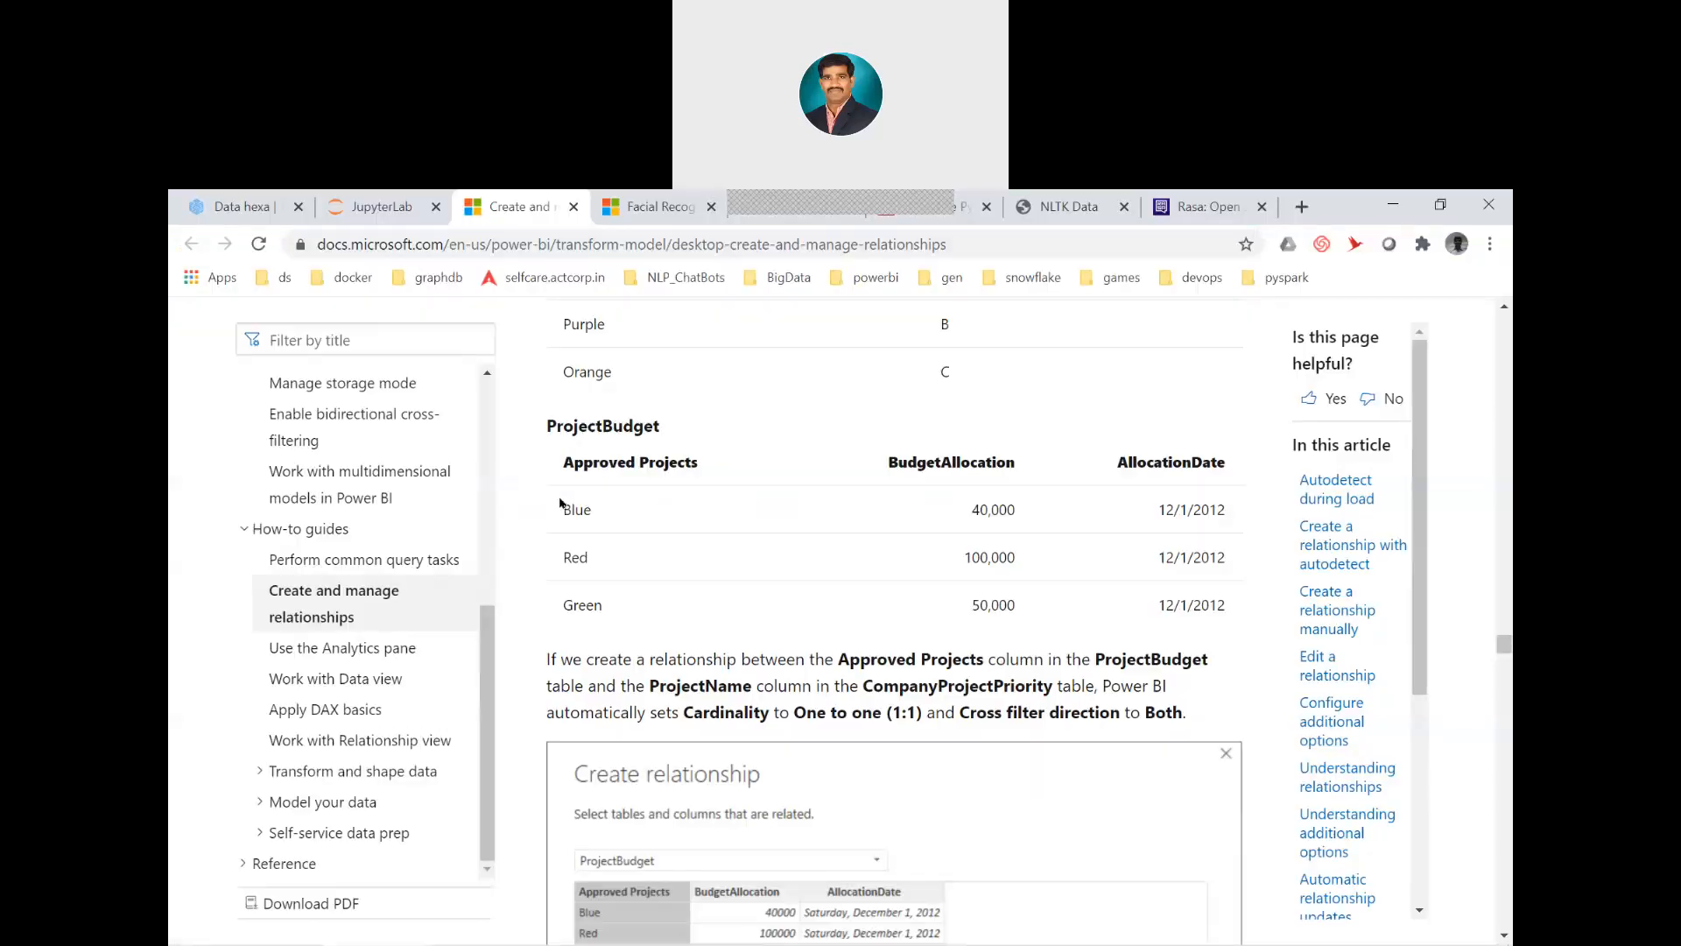
scroll(774, 618, up, 4)
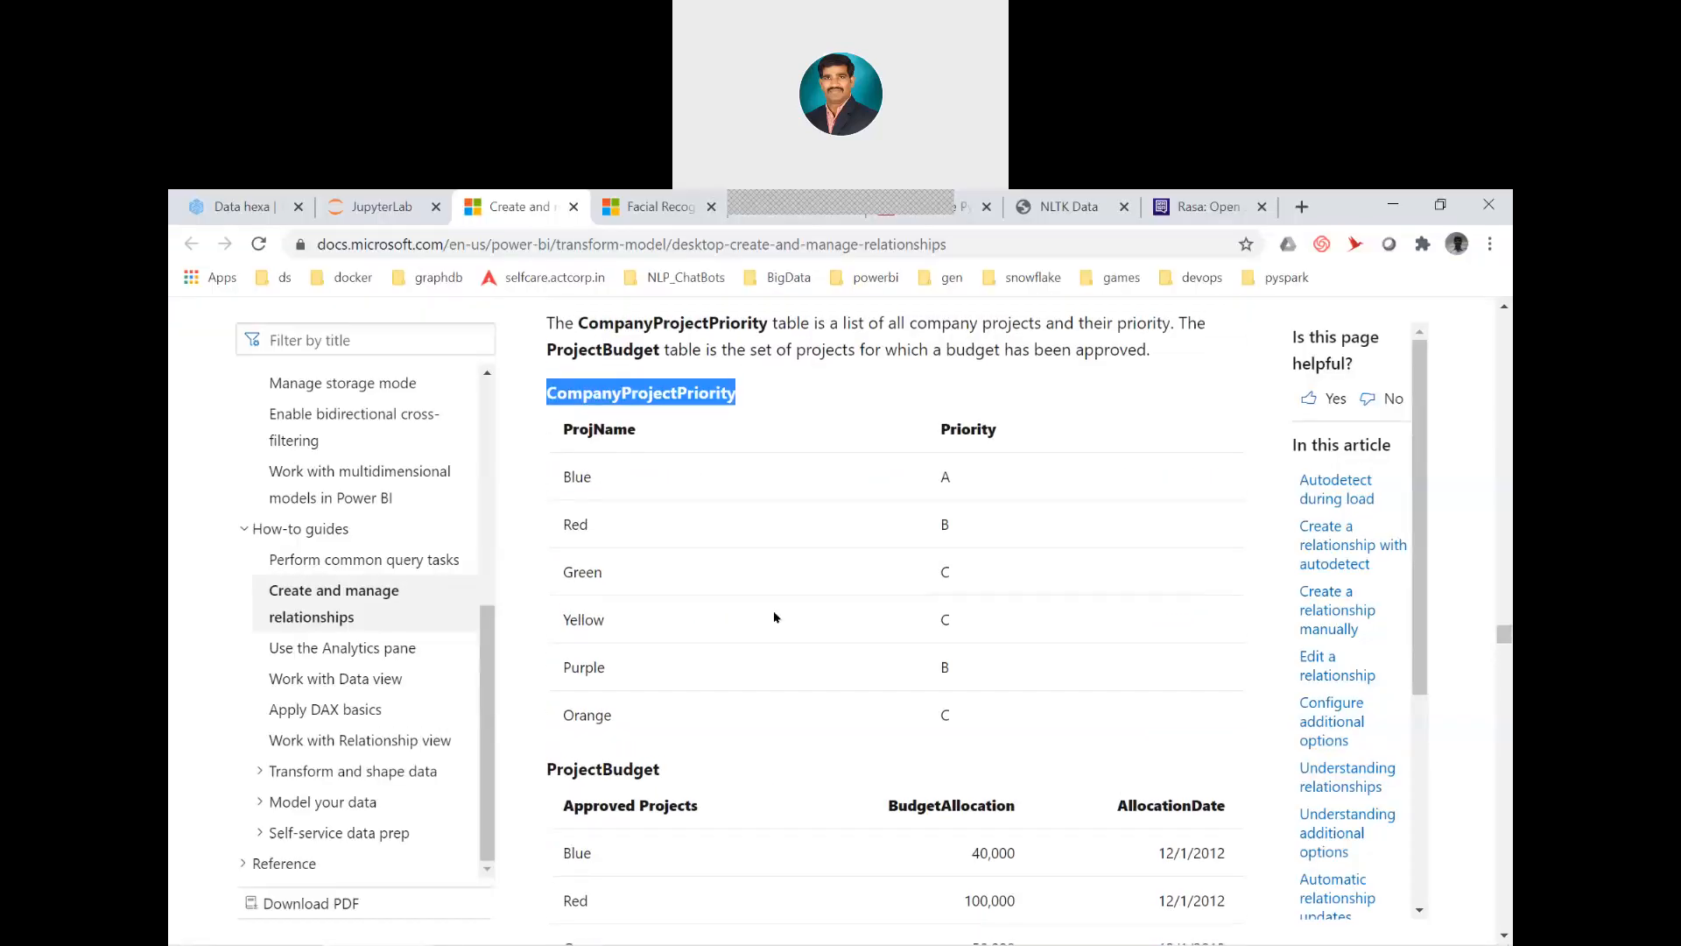
key(alt+Tab)
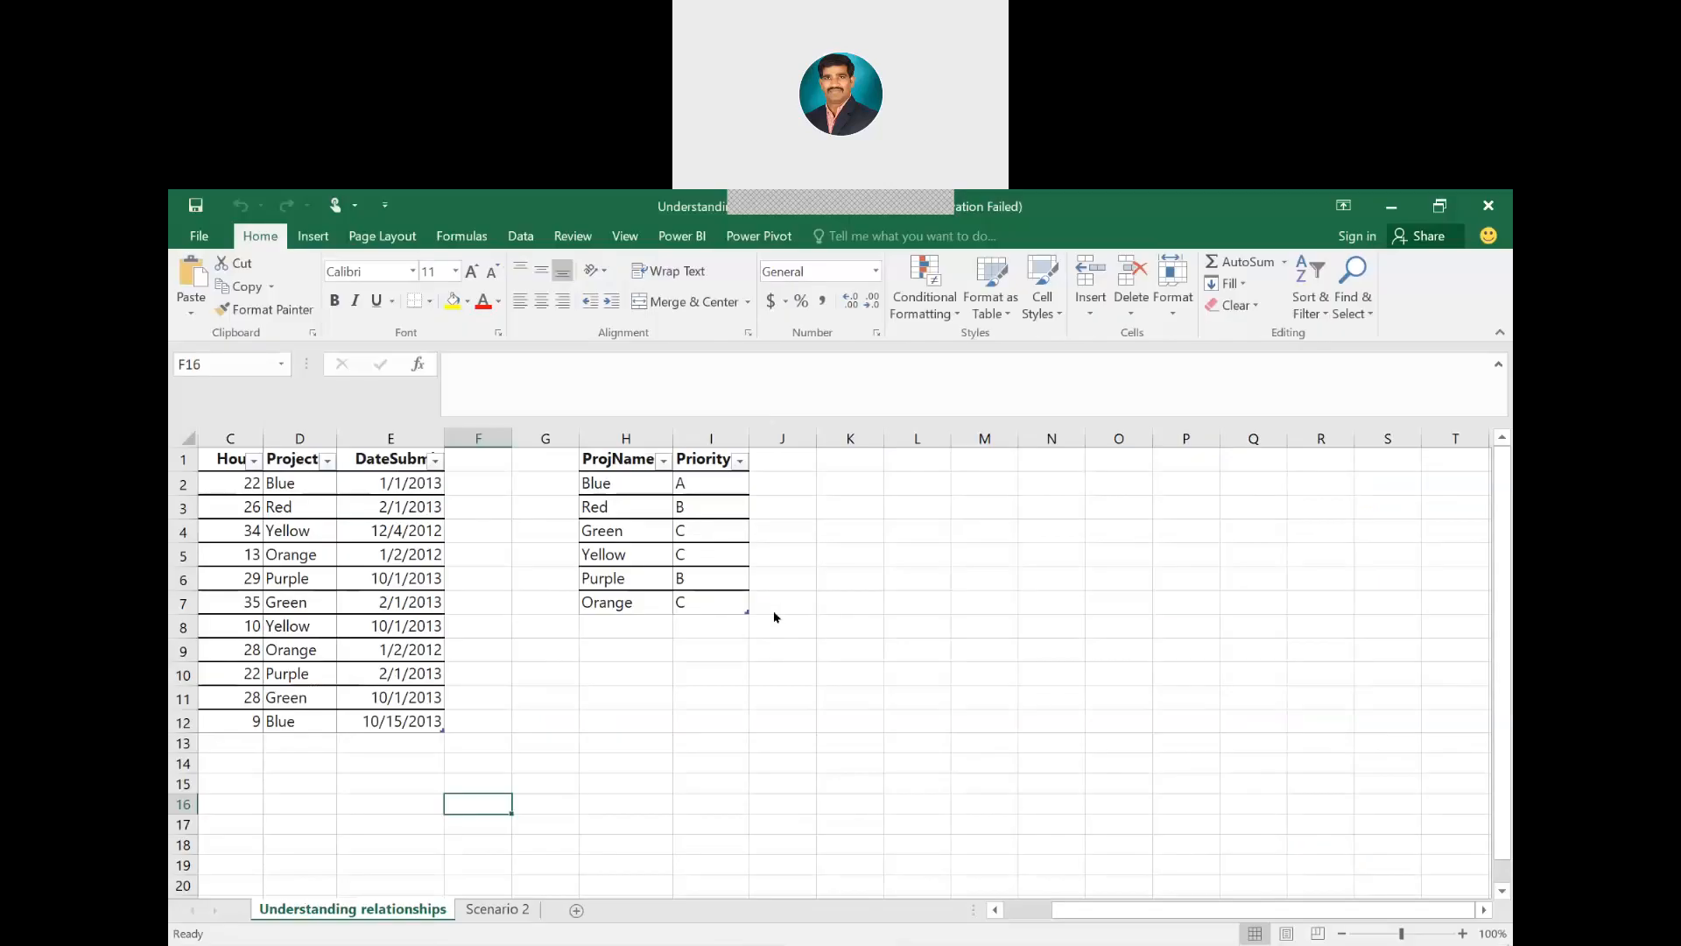
key(alt+Tab)
key(Tab)
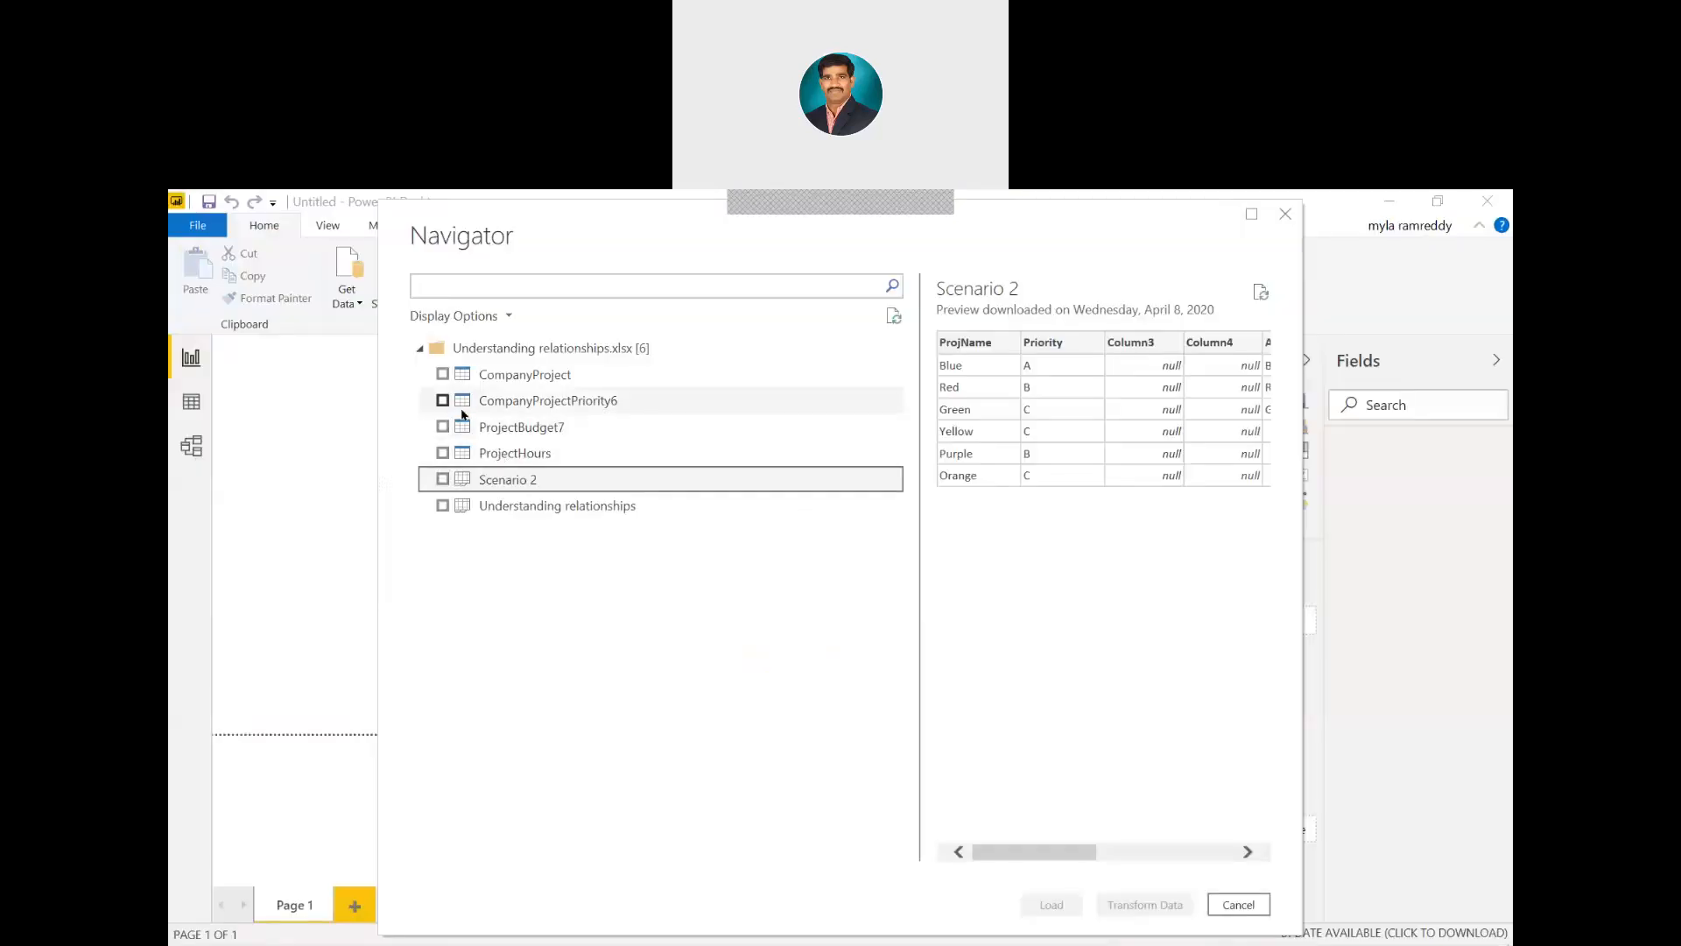
Select the CompanyProjectPriority6 table for import and check it against the workbook in Excel
click(443, 400)
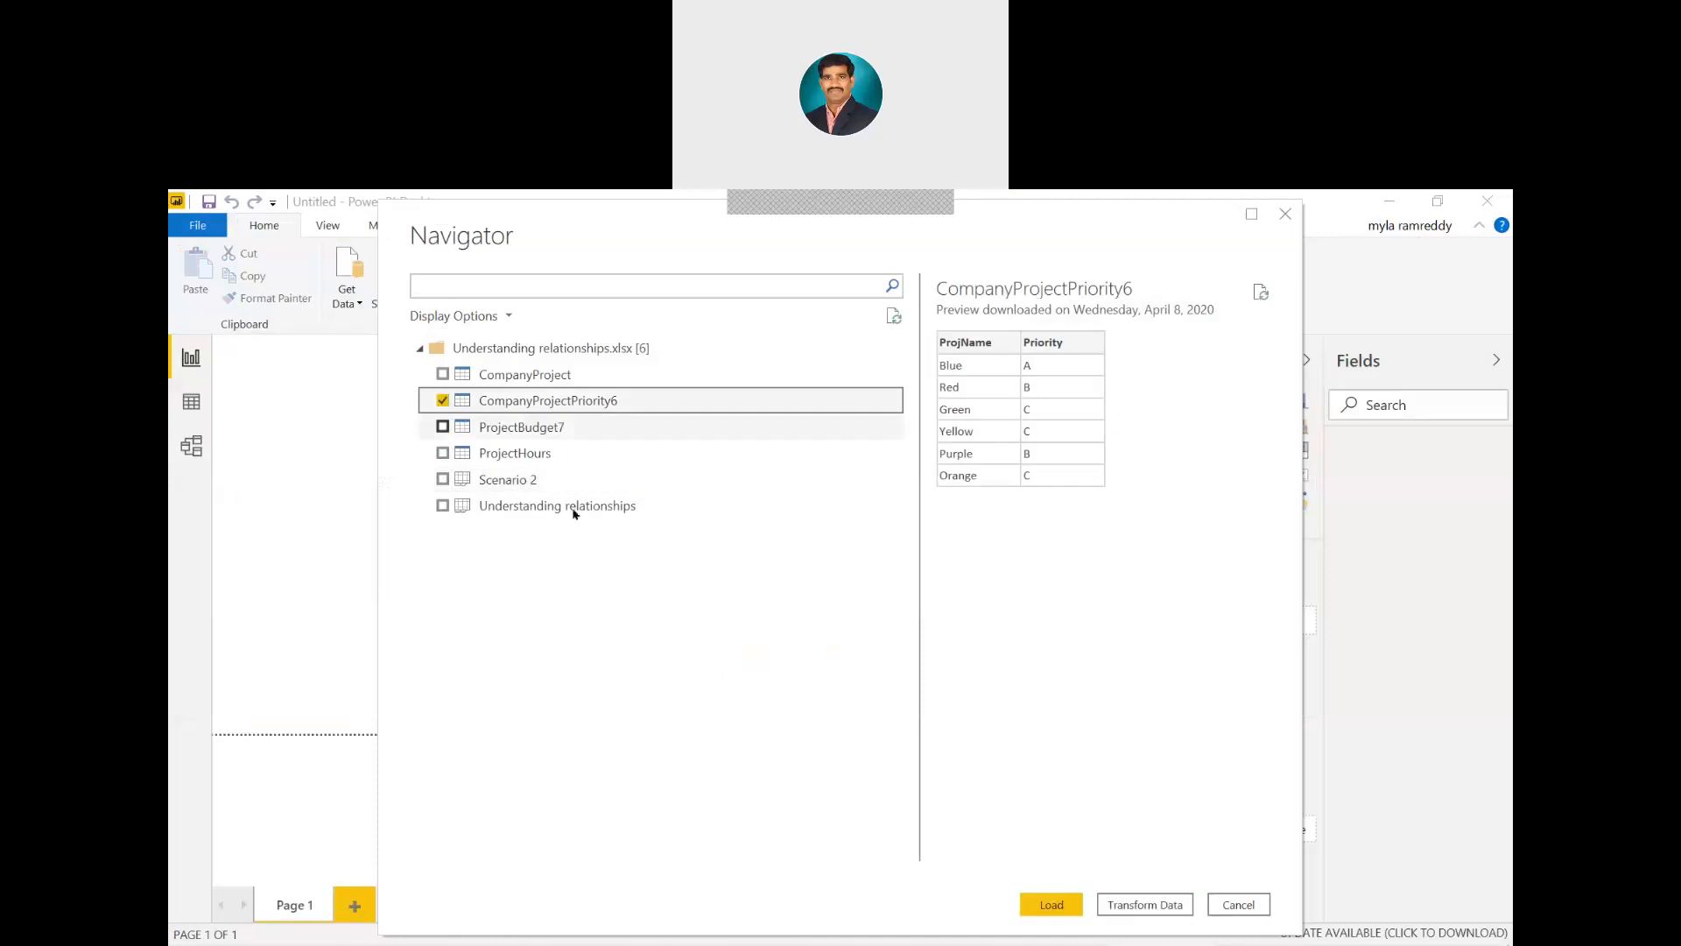
key(alt+Tab)
key(alt+Tab)
key(Tab)
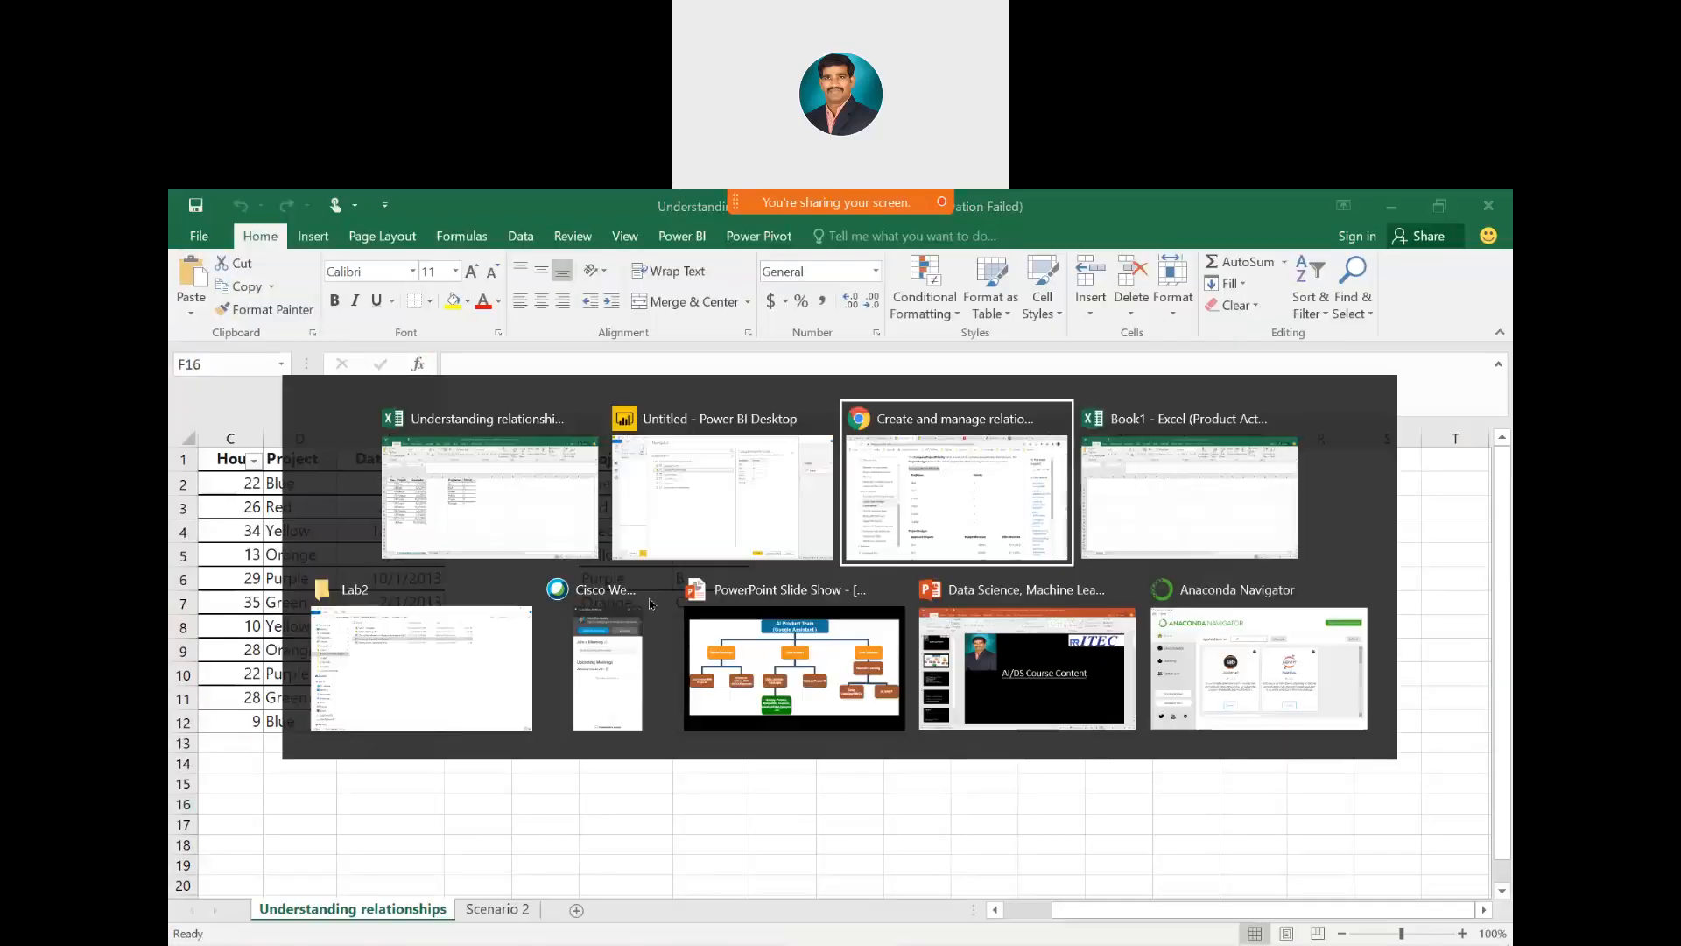
key(alt+Tab)
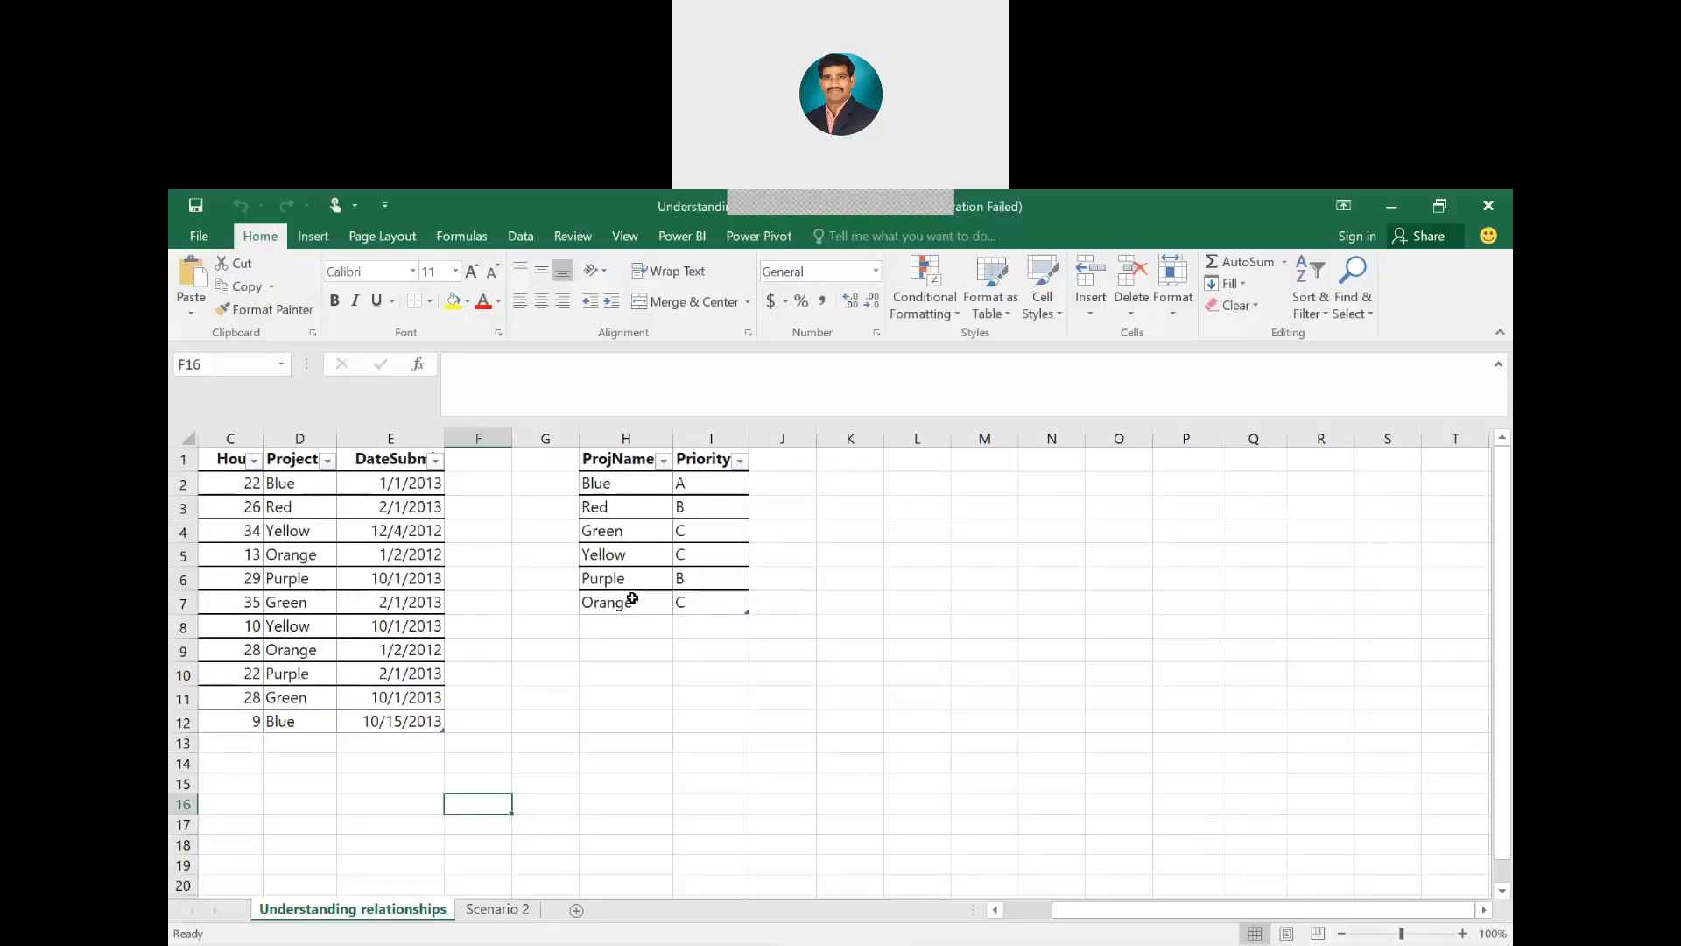
key(alt+Tab)
key(Tab)
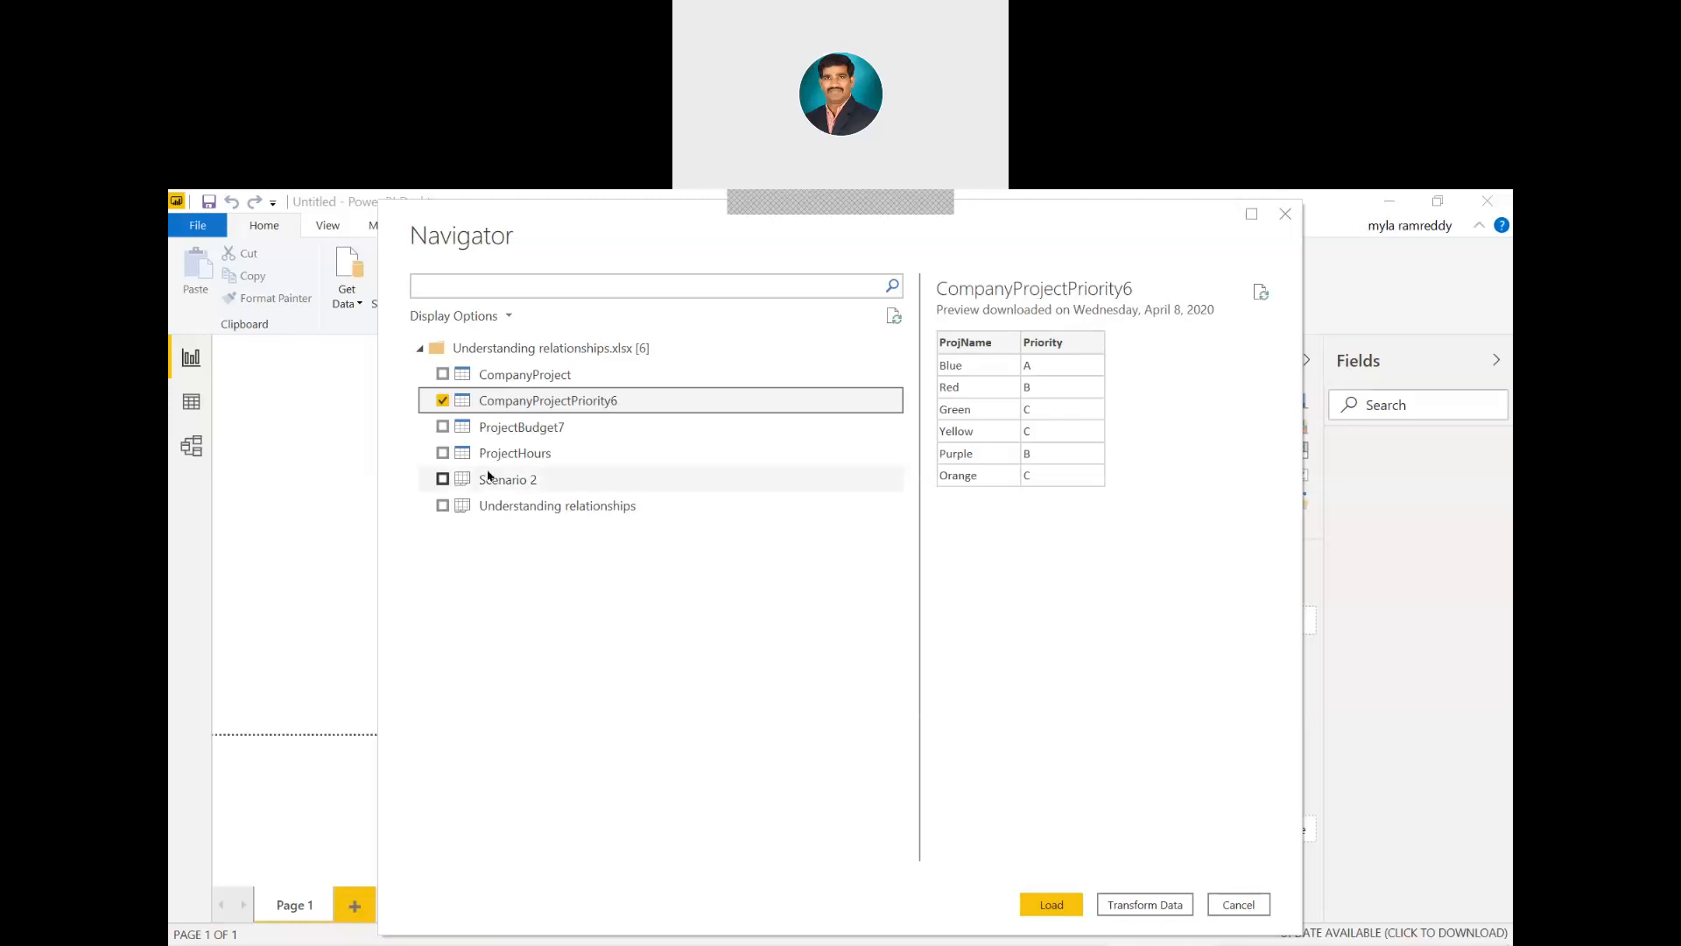
Add the ProjectBudget7 table to the selection, review its preview, and load both tables into the report
click(442, 427)
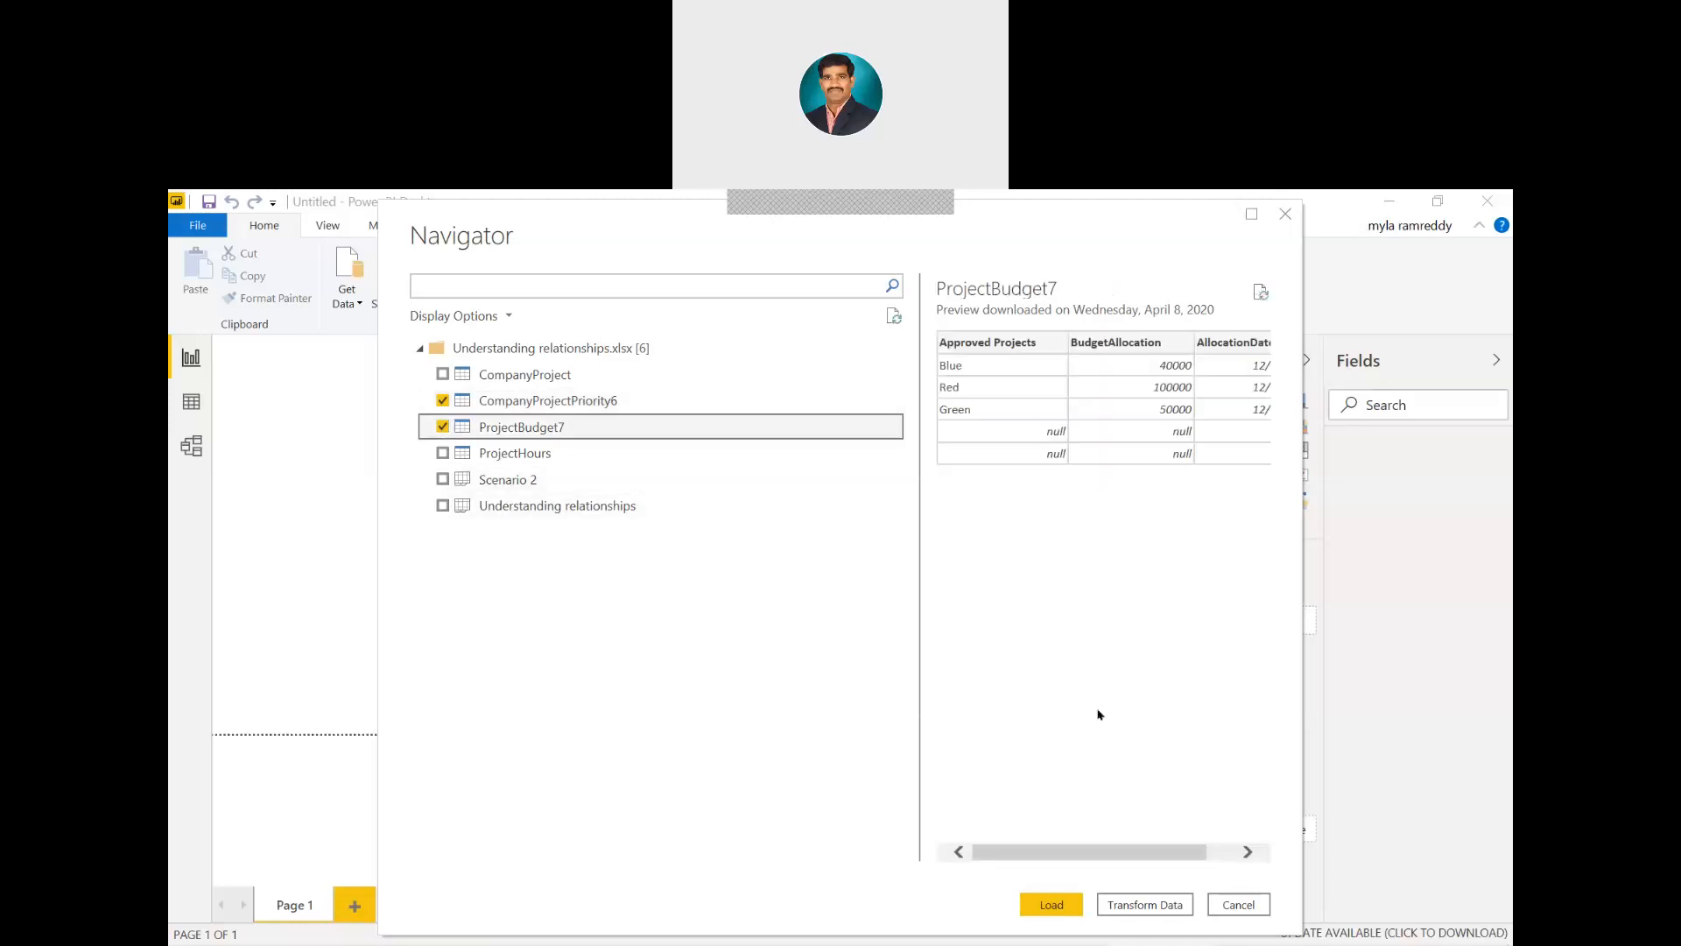
click(1060, 856)
drag(1059, 857, 1007, 845)
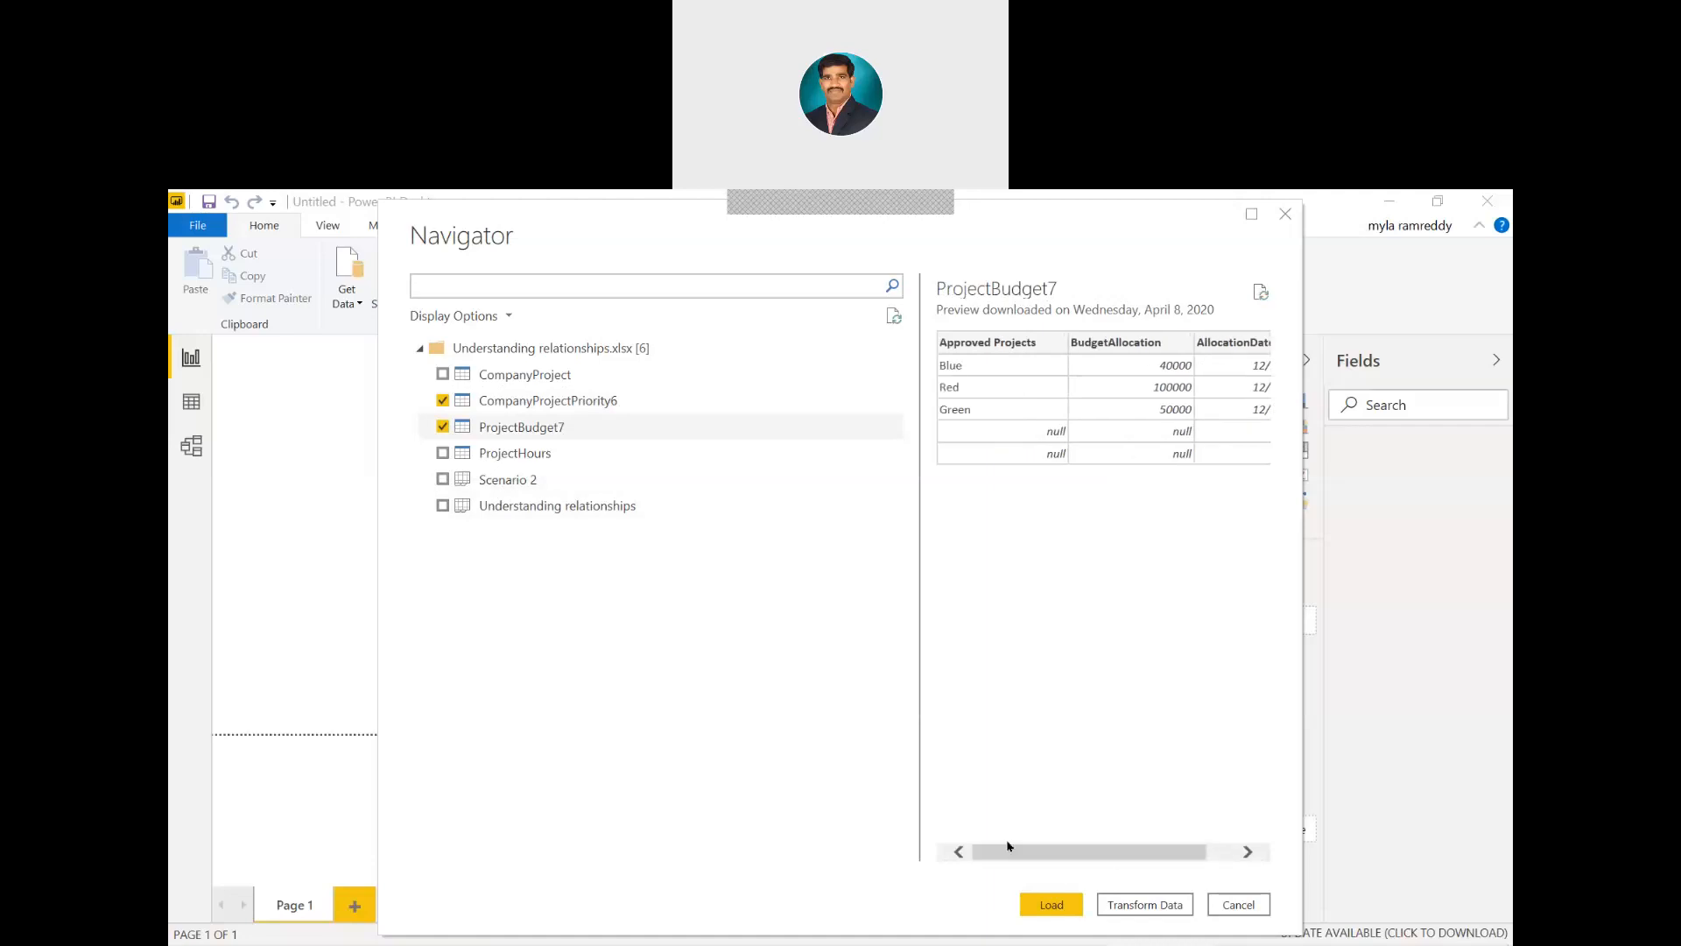
click(1051, 904)
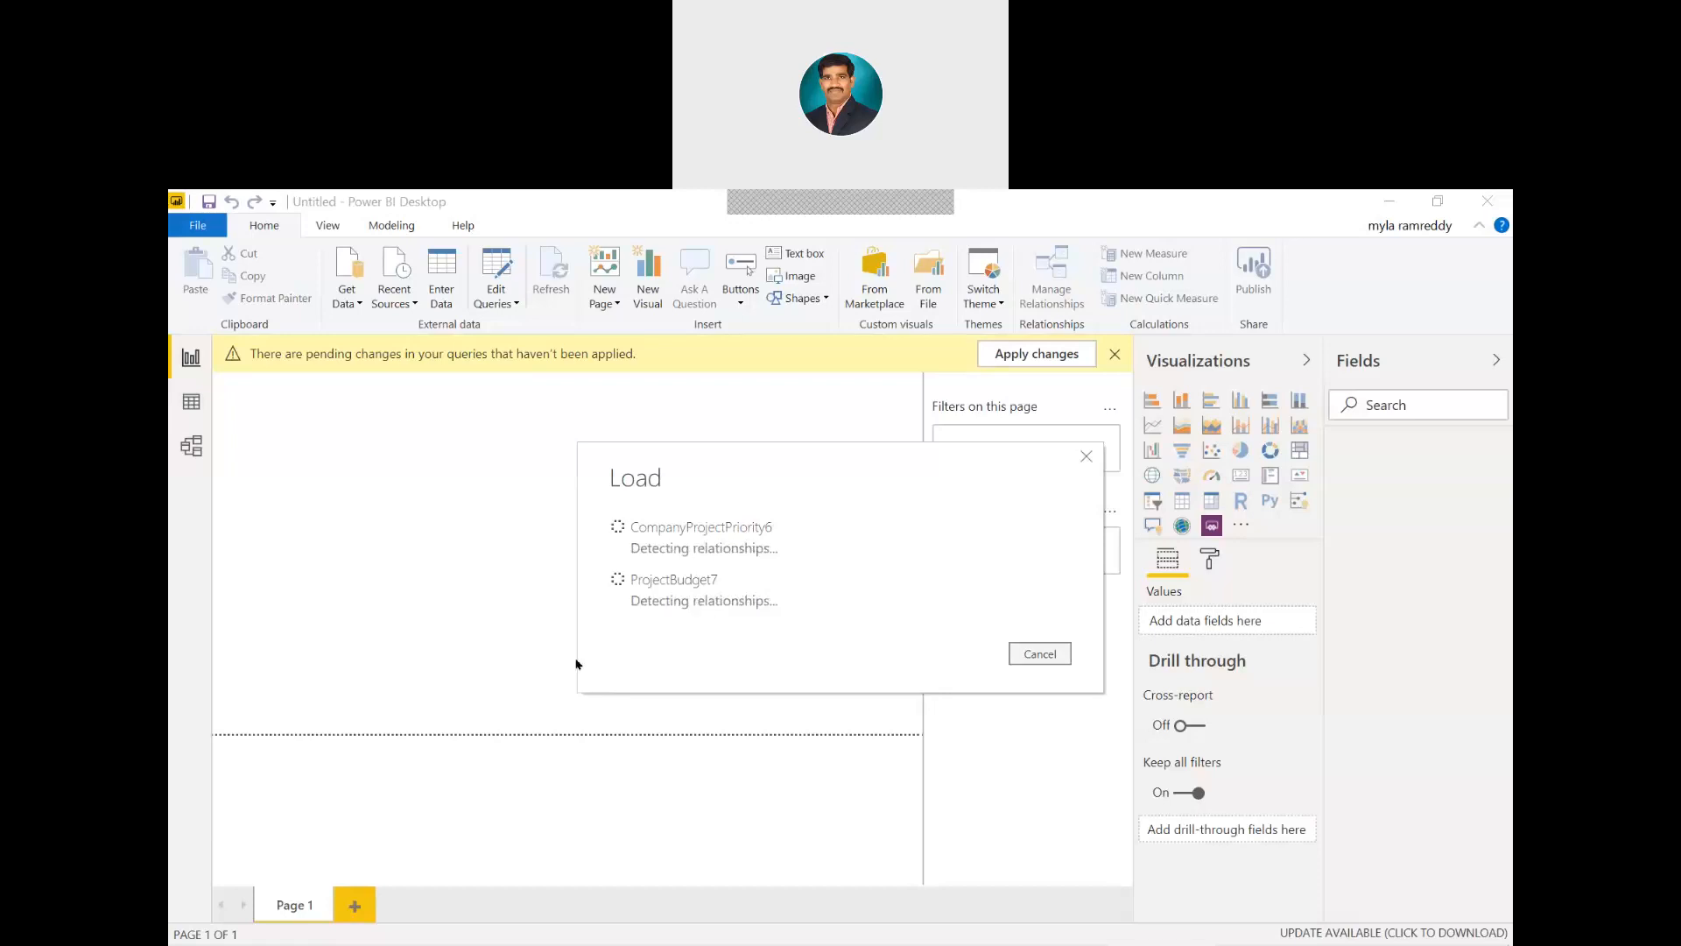
Examine the rows of the CompanyProjectPriority6 and ProjectBudget7 tables in Data view to compare their project name columns
click(192, 408)
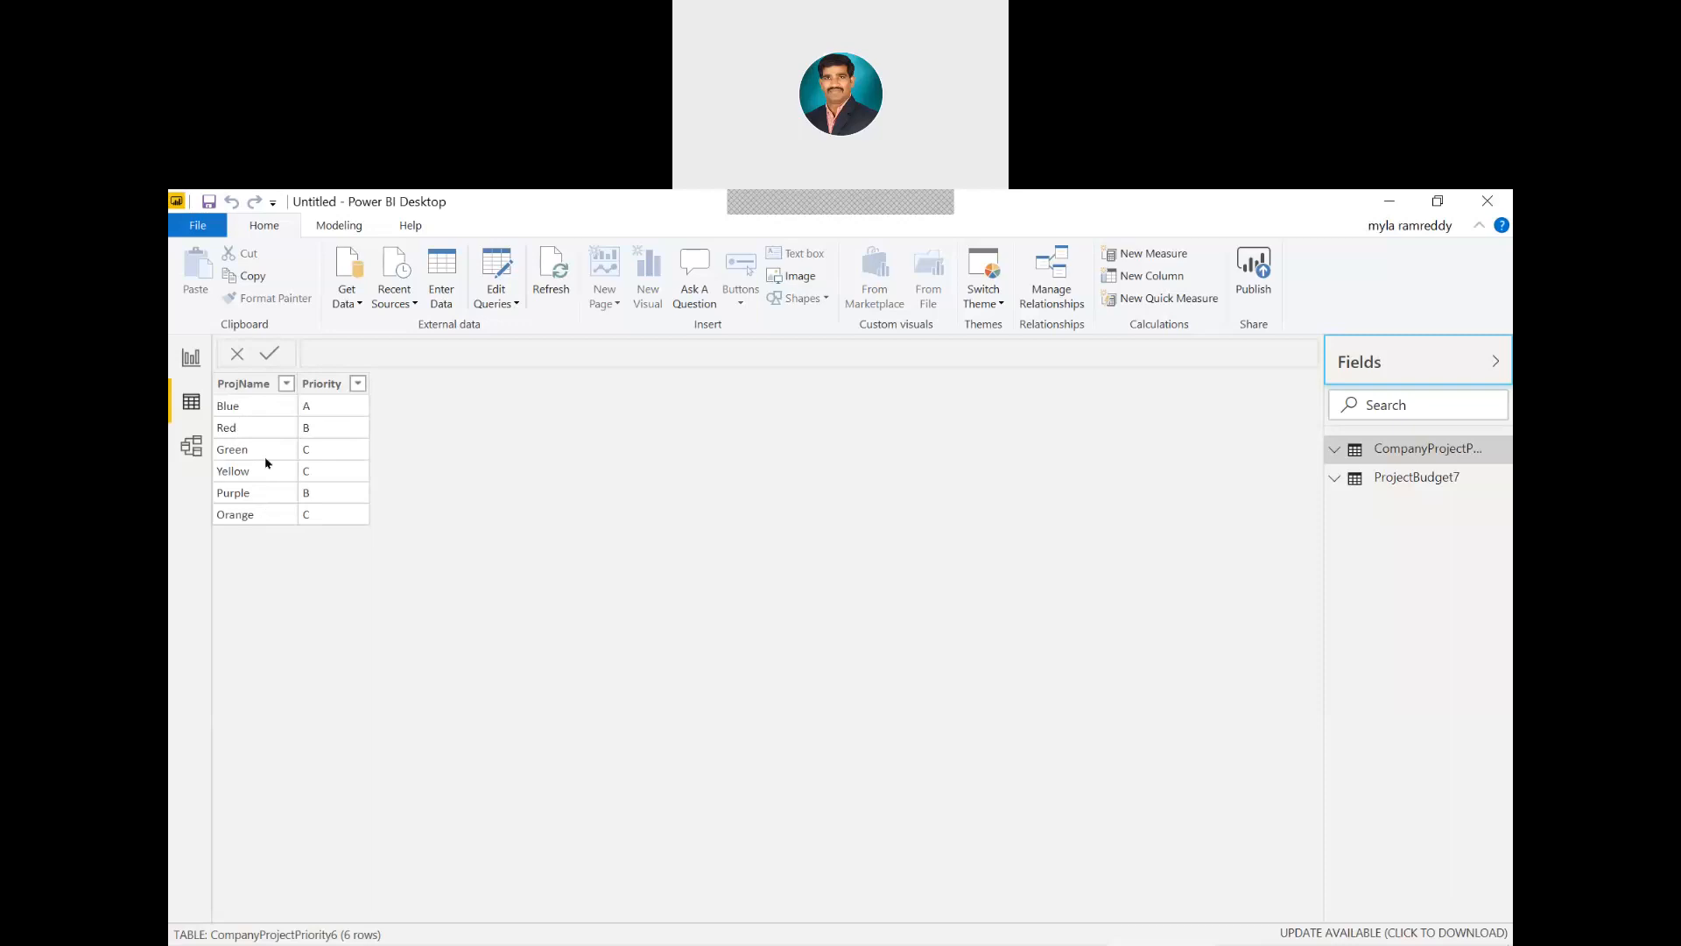
click(1404, 478)
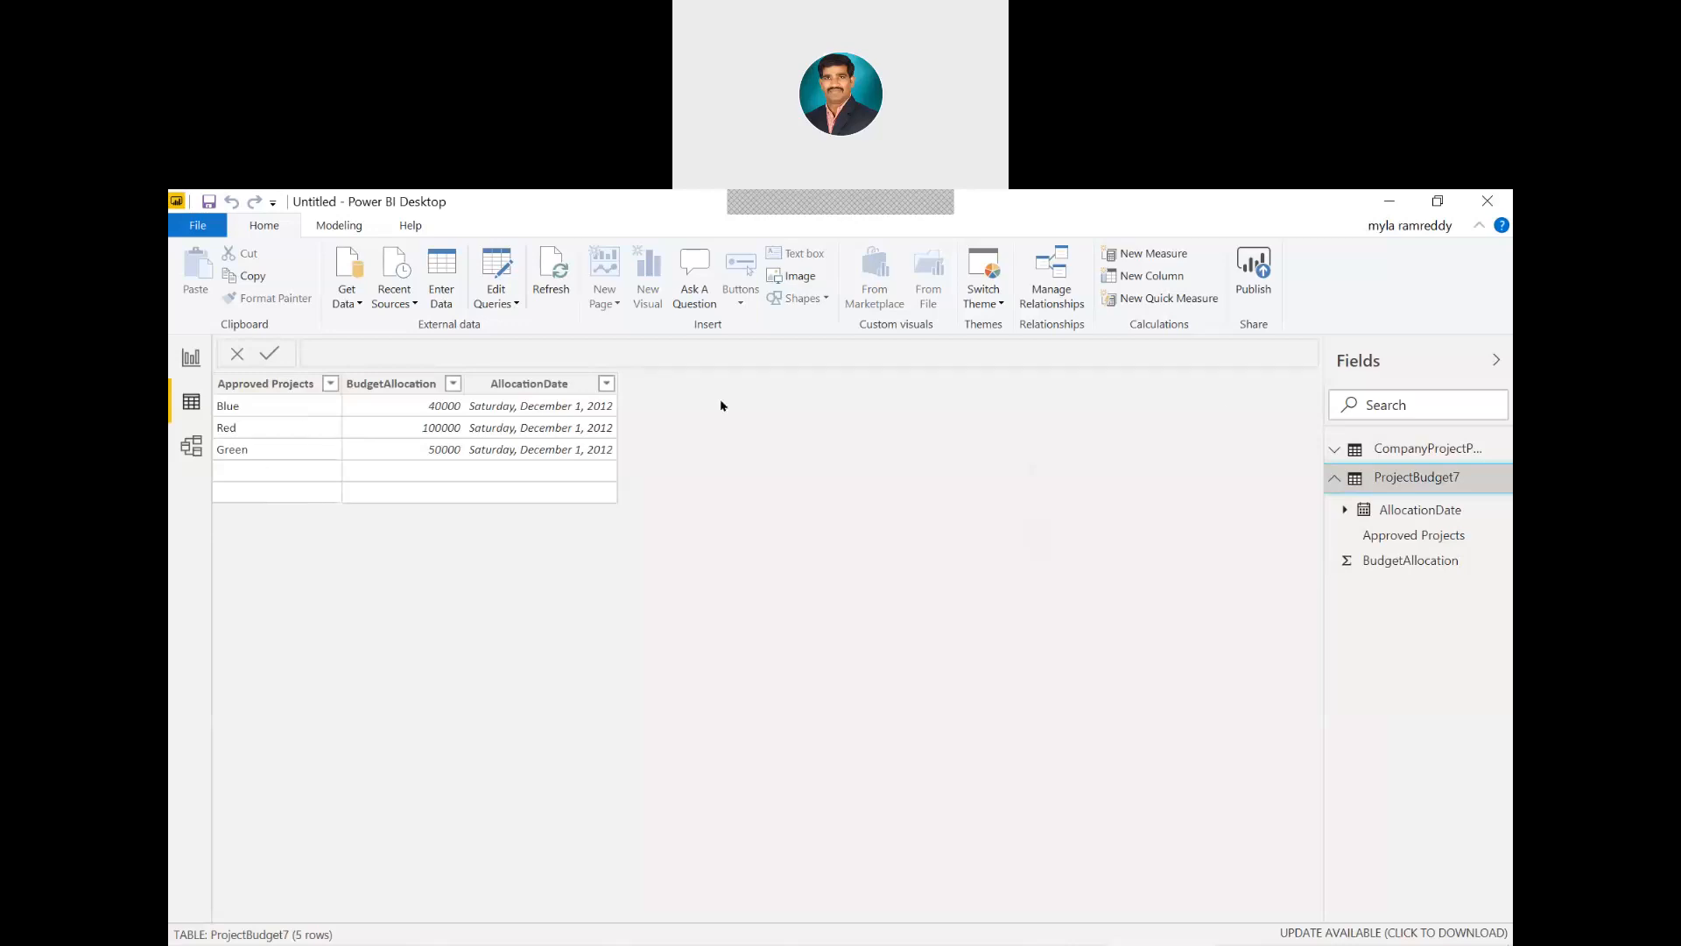
click(1394, 450)
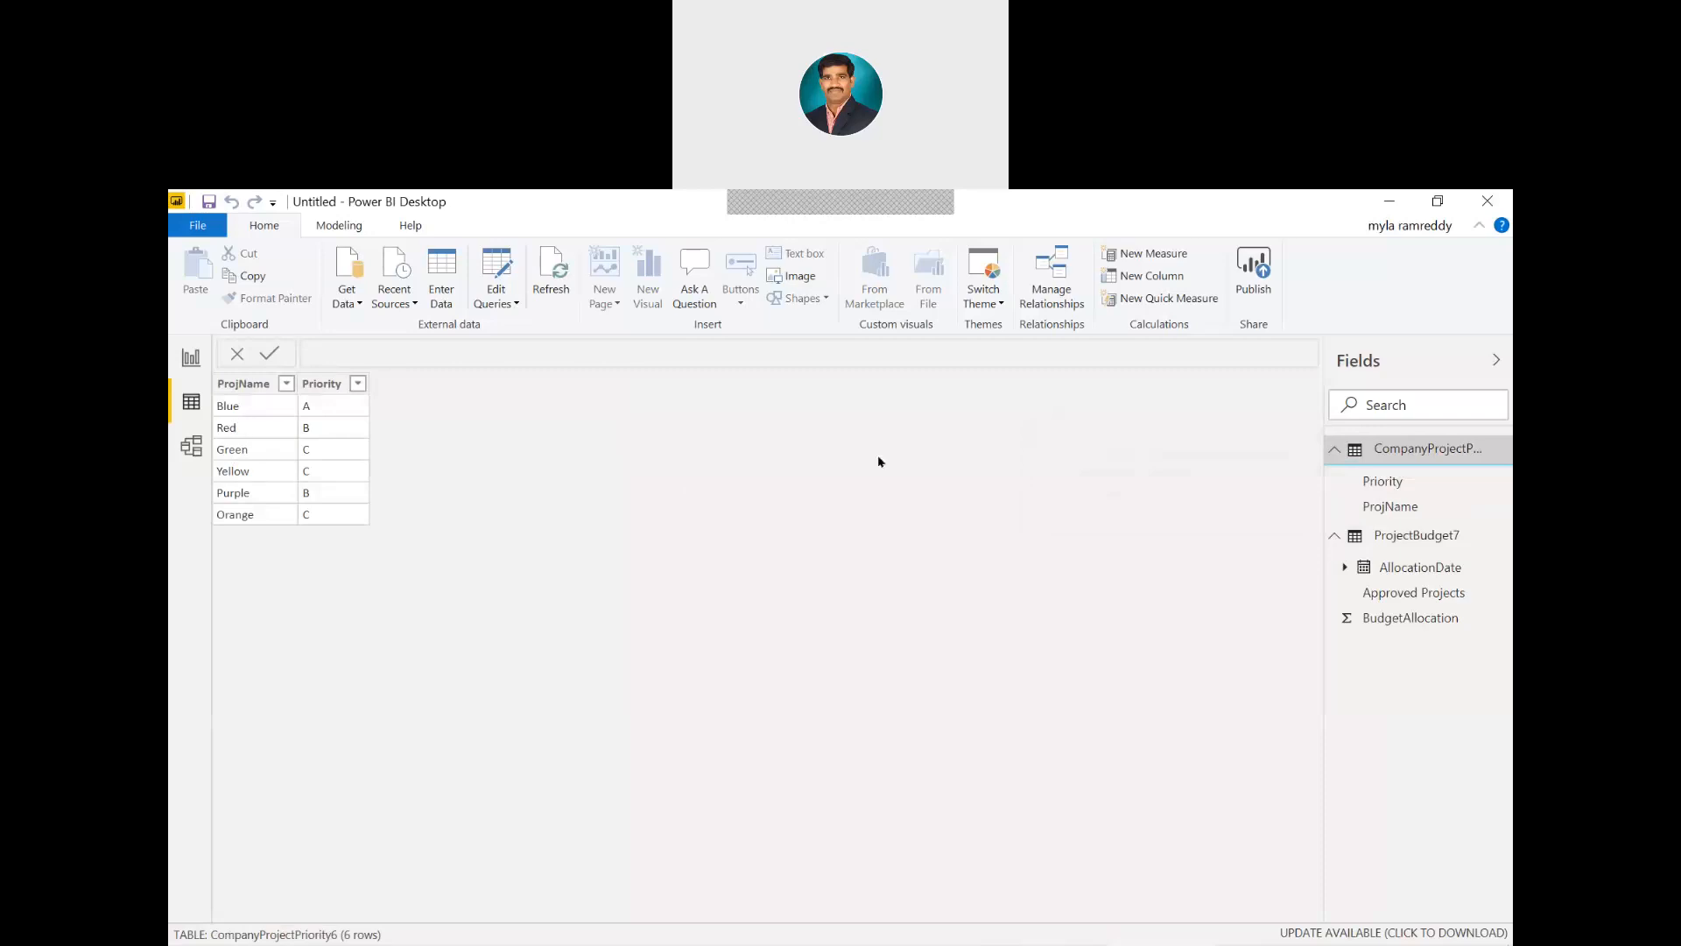
click(1369, 543)
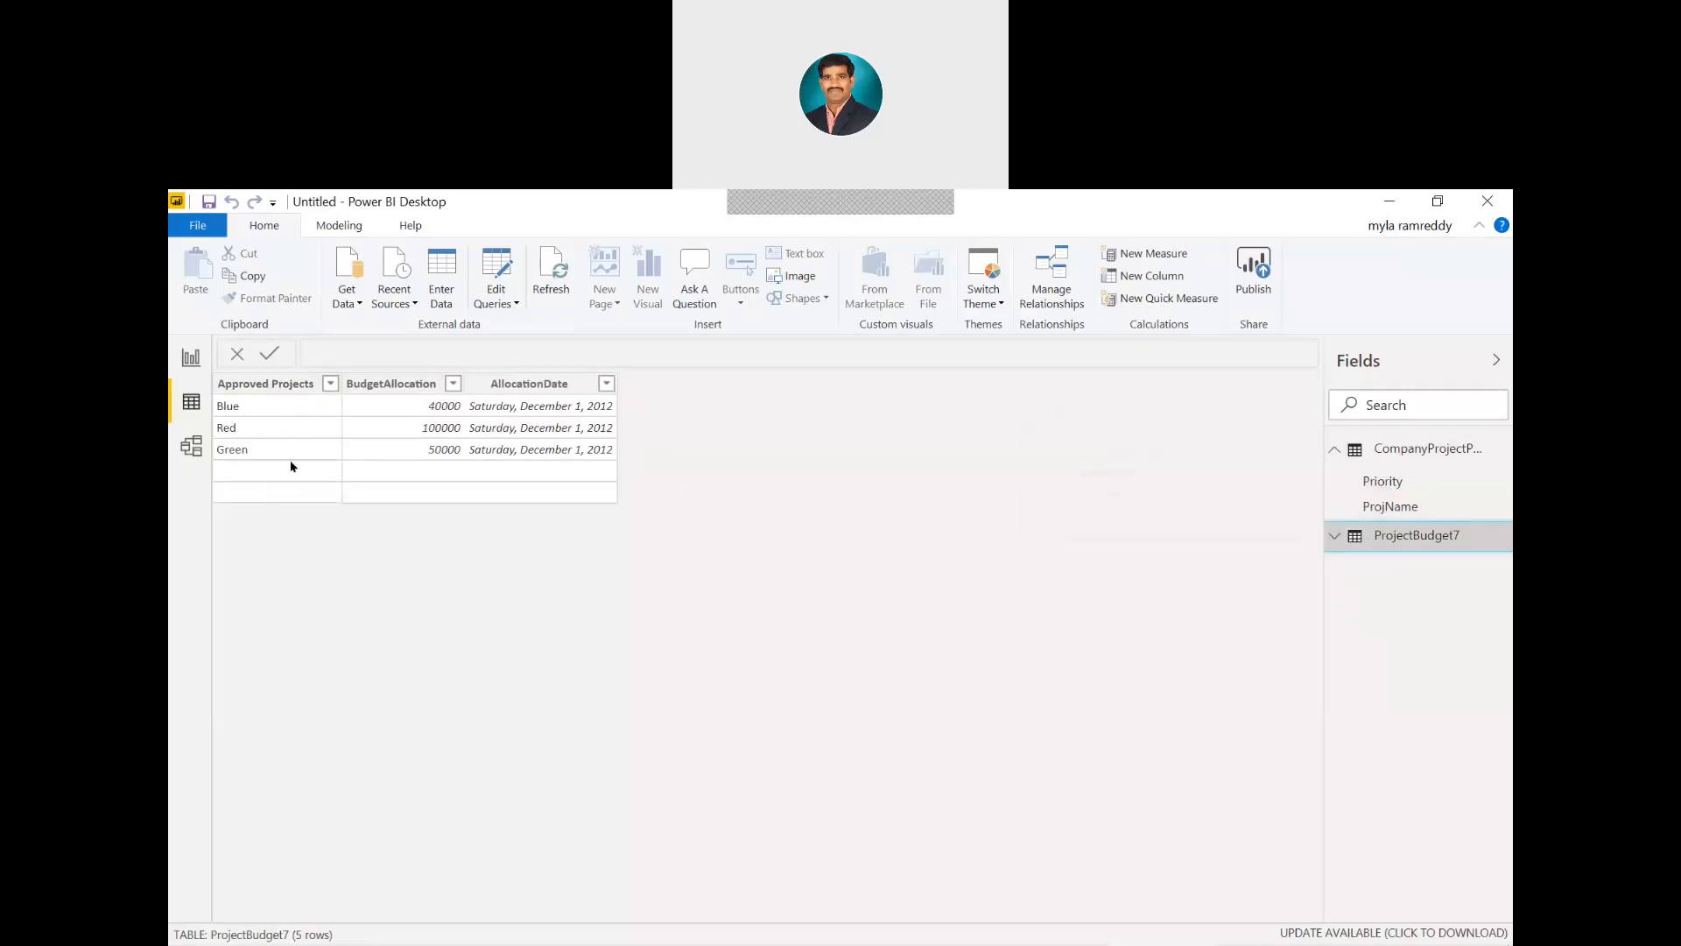
click(1411, 449)
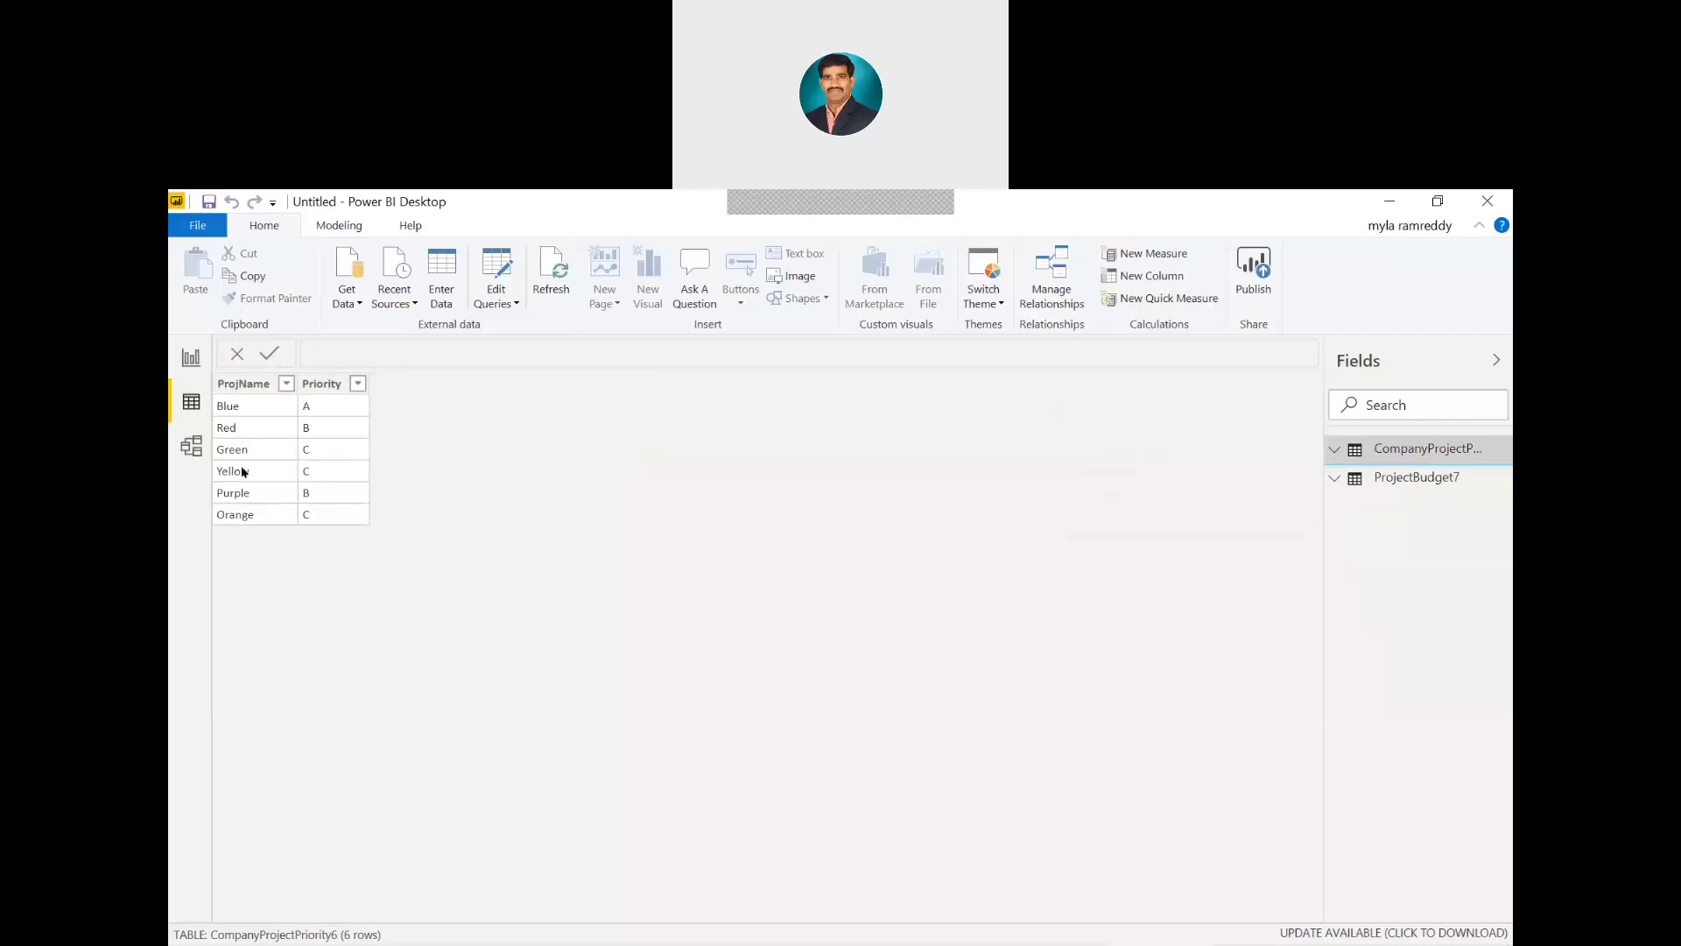
Create a relationship in Model view from ProjName in CompanyProjectPriority6 to Approved Projects in ProjectBudget7
click(191, 446)
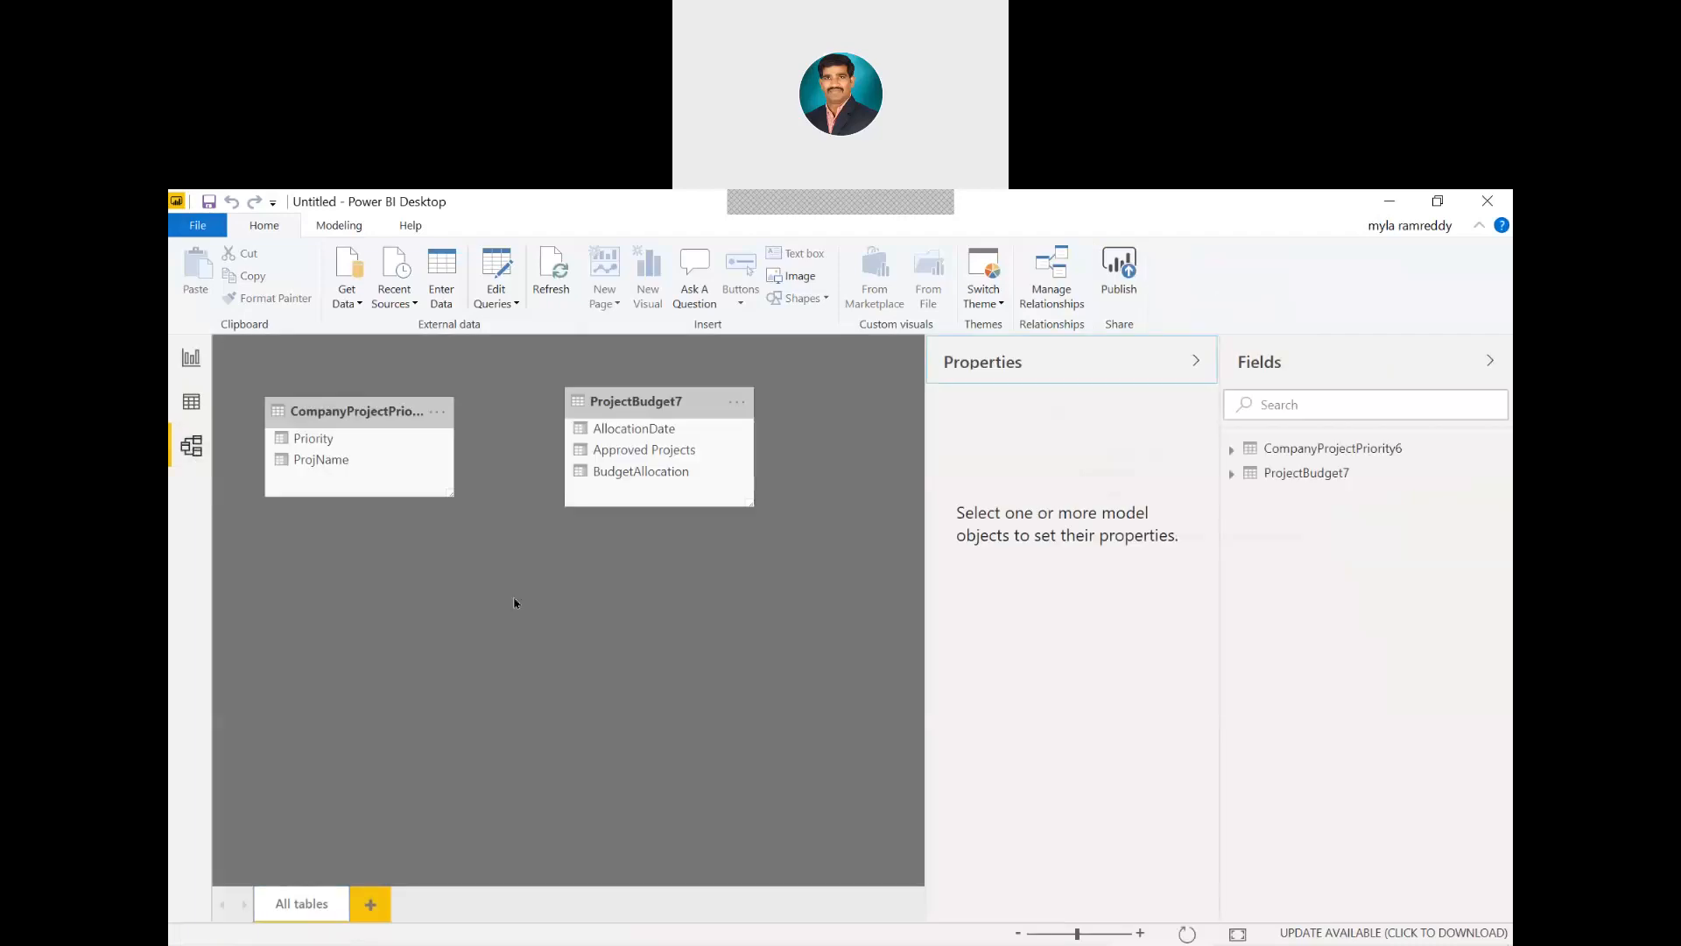
drag(332, 466, 689, 456)
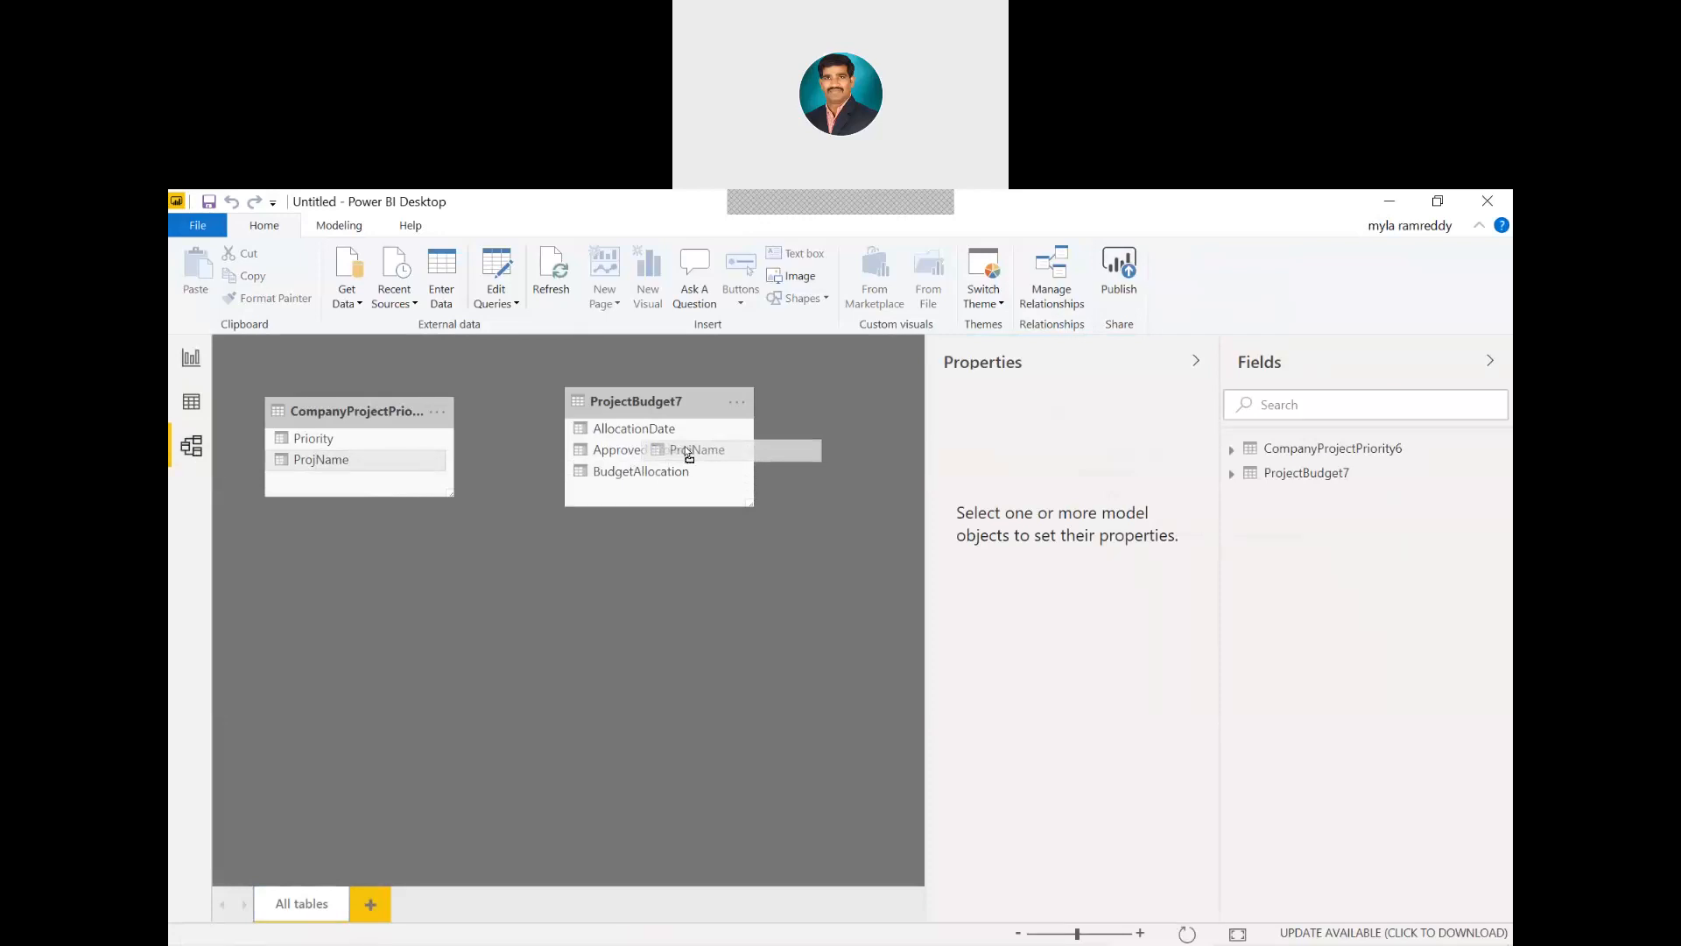
drag(689, 457, 687, 452)
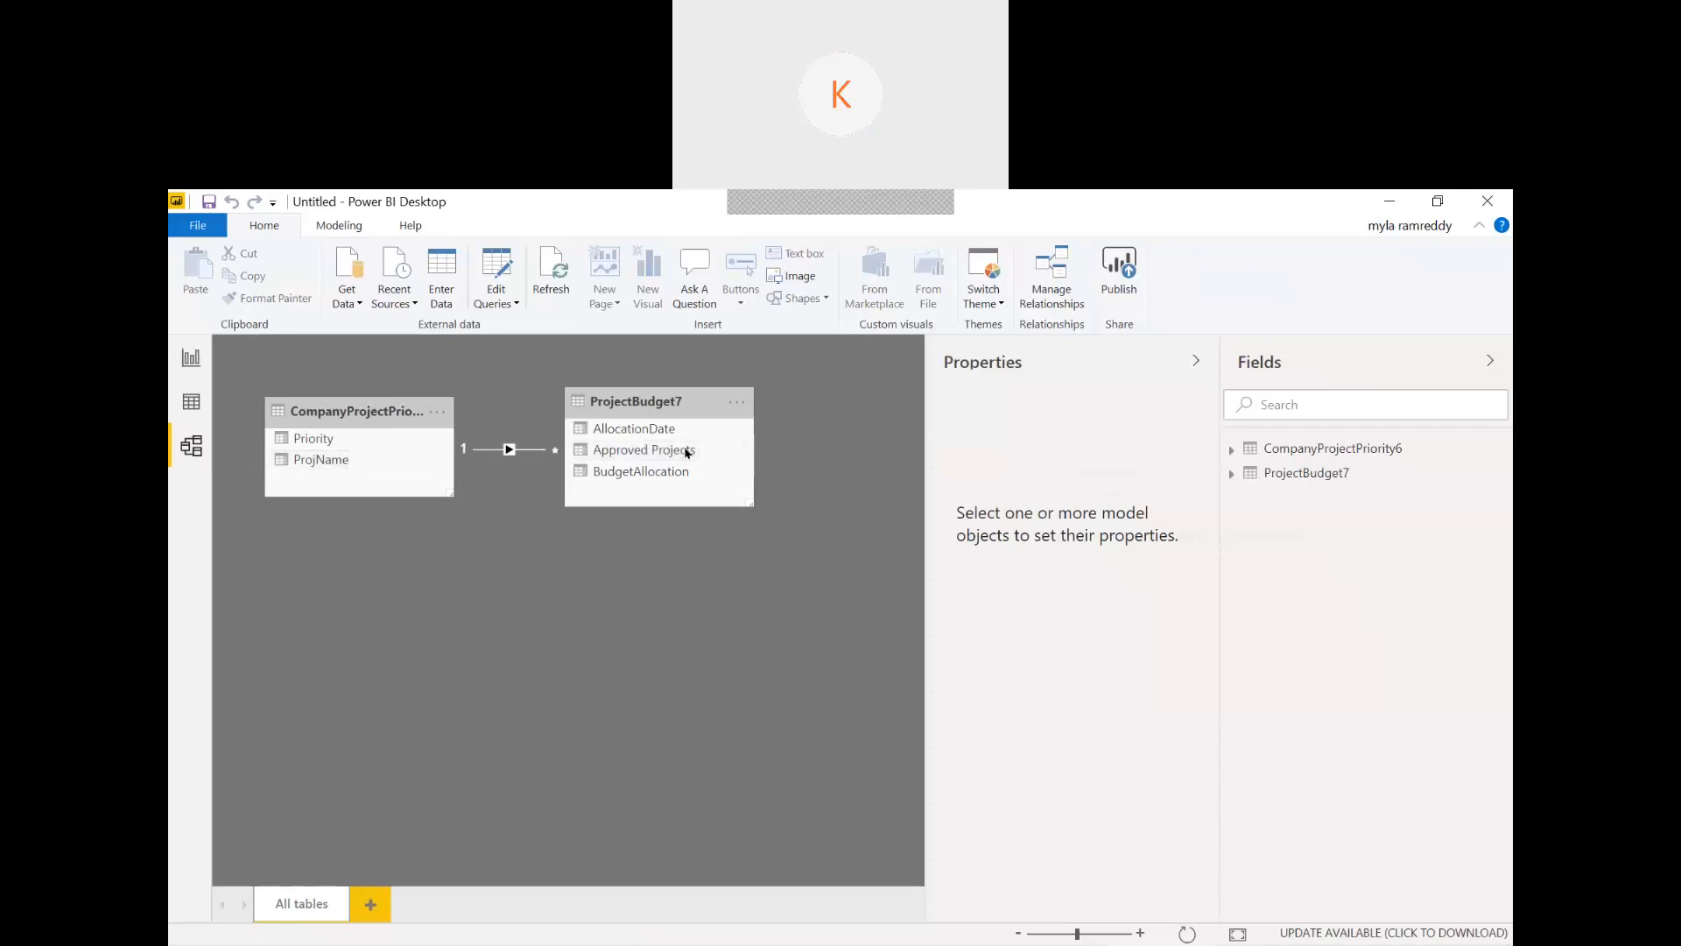
Try to change the cardinality of the relationship between ProjectBudget7 and CompanyProjectPriority6 to One to one (1:1)
double_click(491, 452)
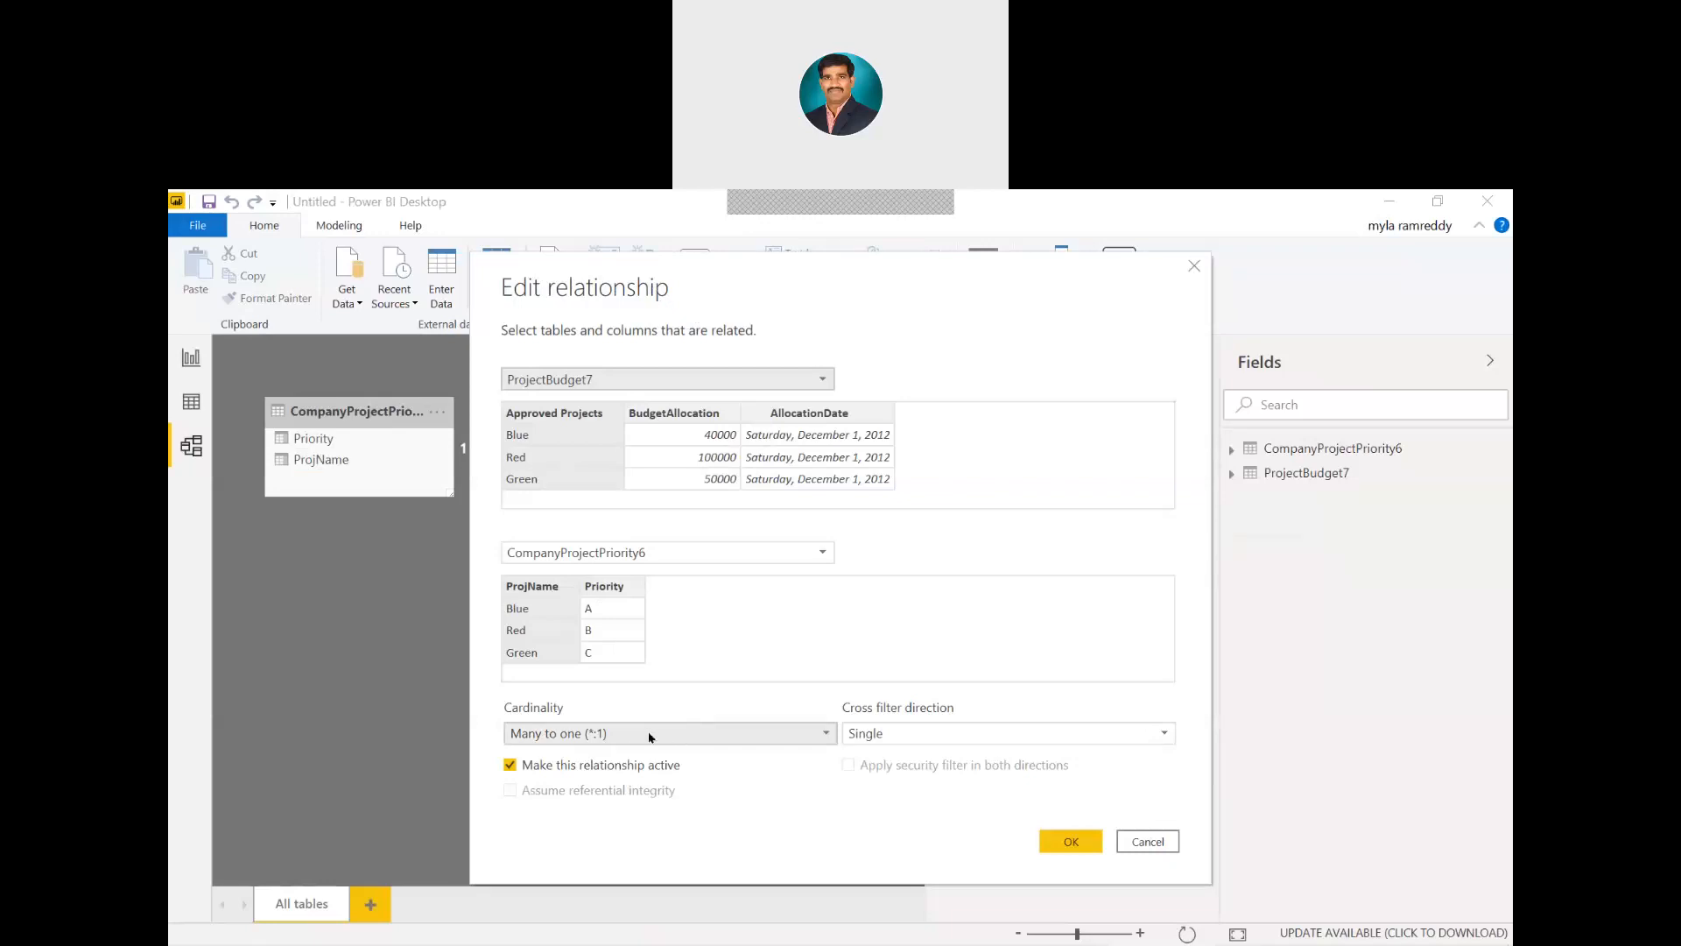
click(651, 734)
click(583, 776)
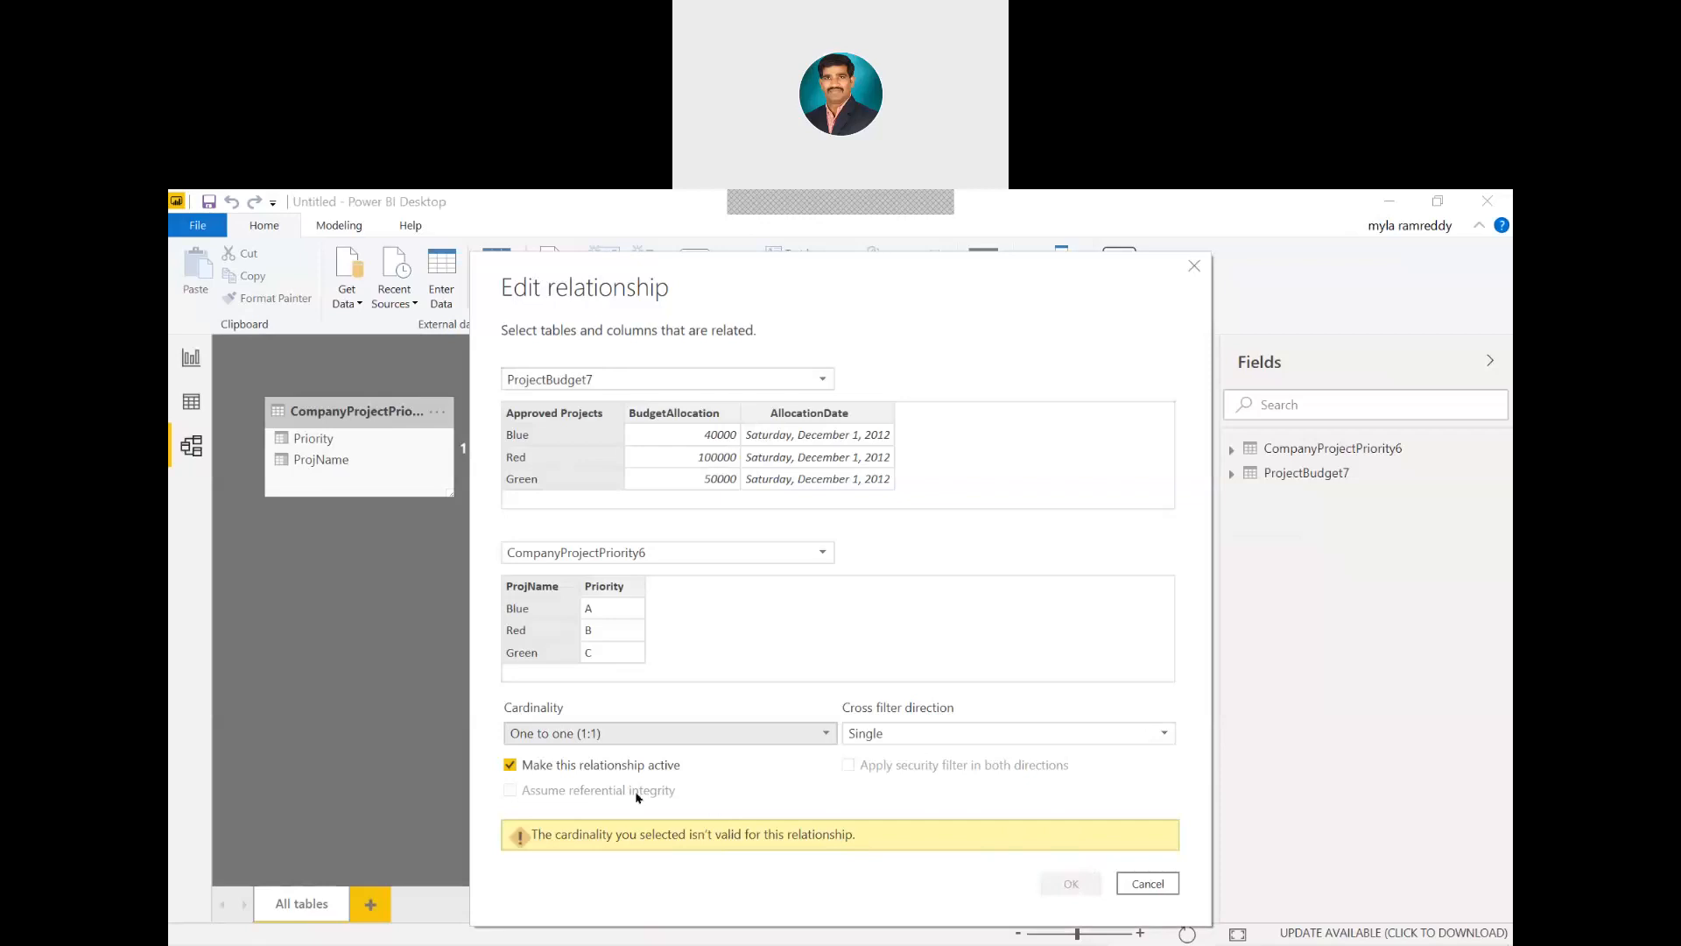
click(575, 767)
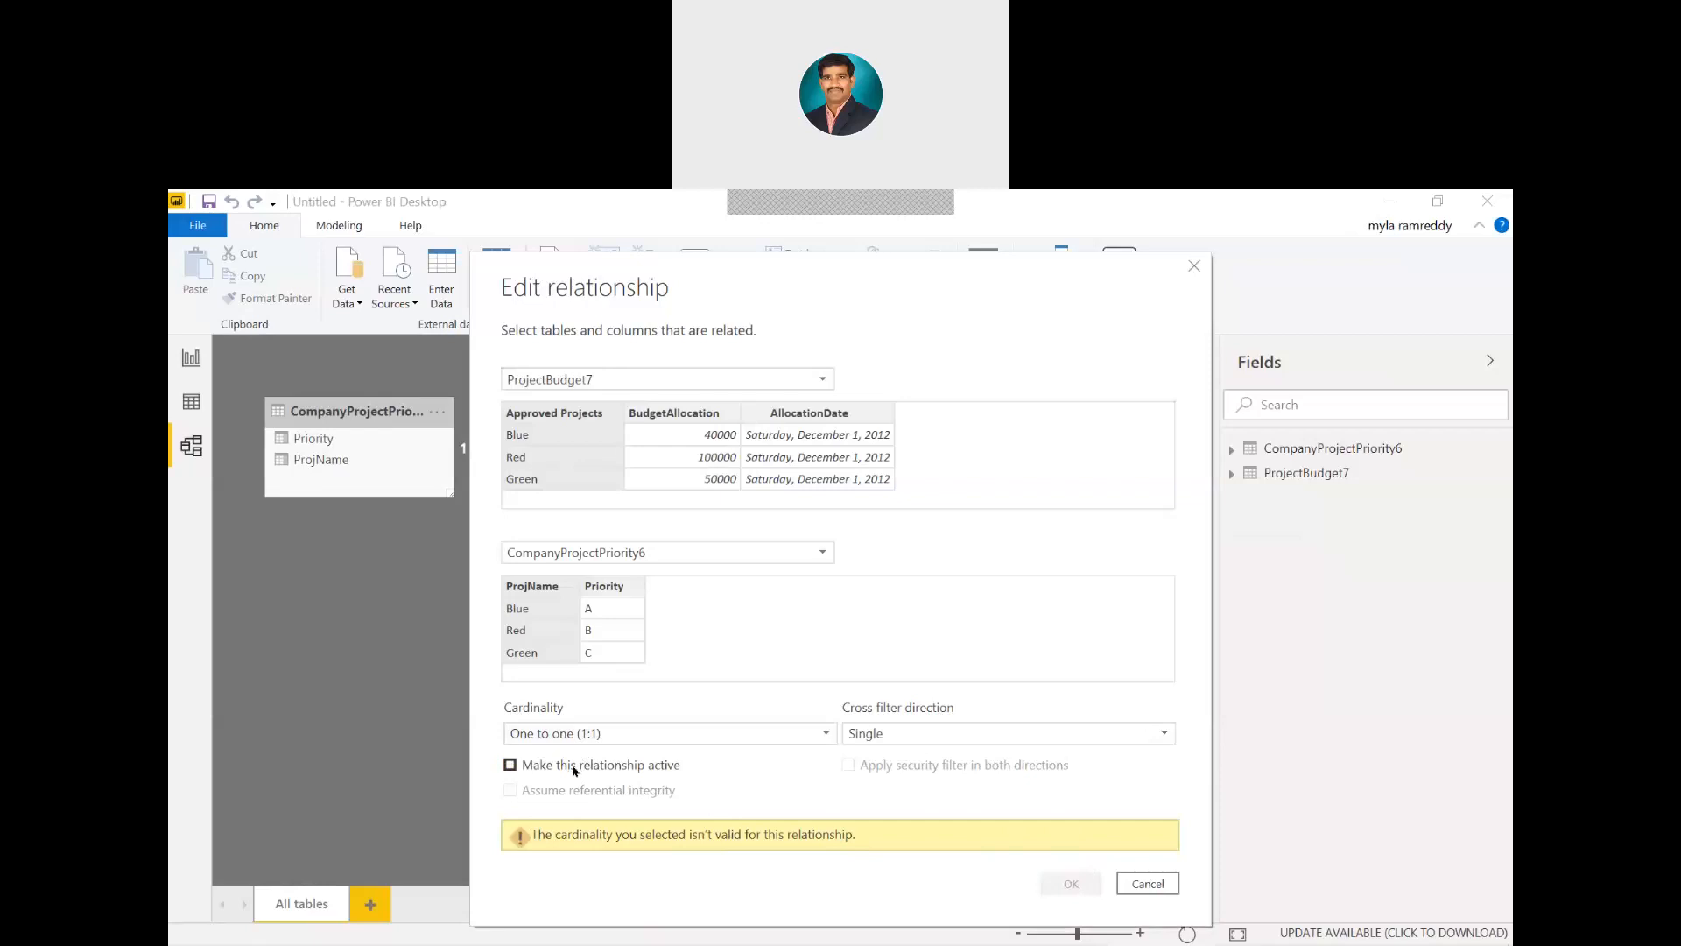
click(575, 767)
click(1146, 887)
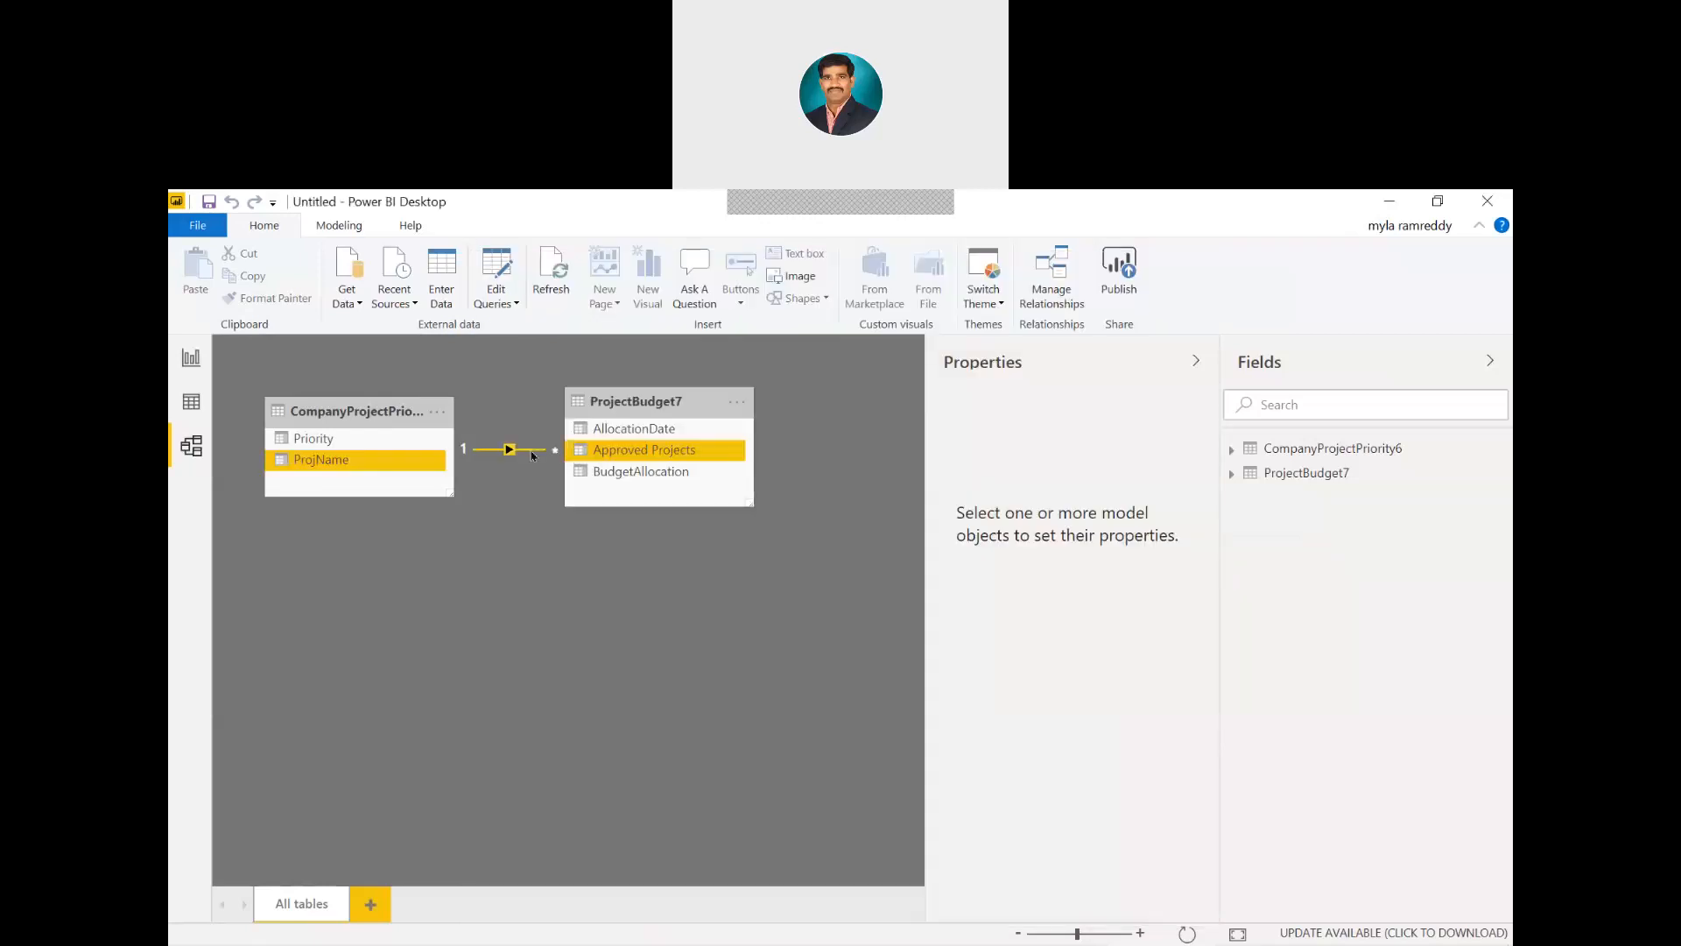
Examine the Approved Projects column of the ProjectBudget7 table in Data view for blank rows
click(200, 410)
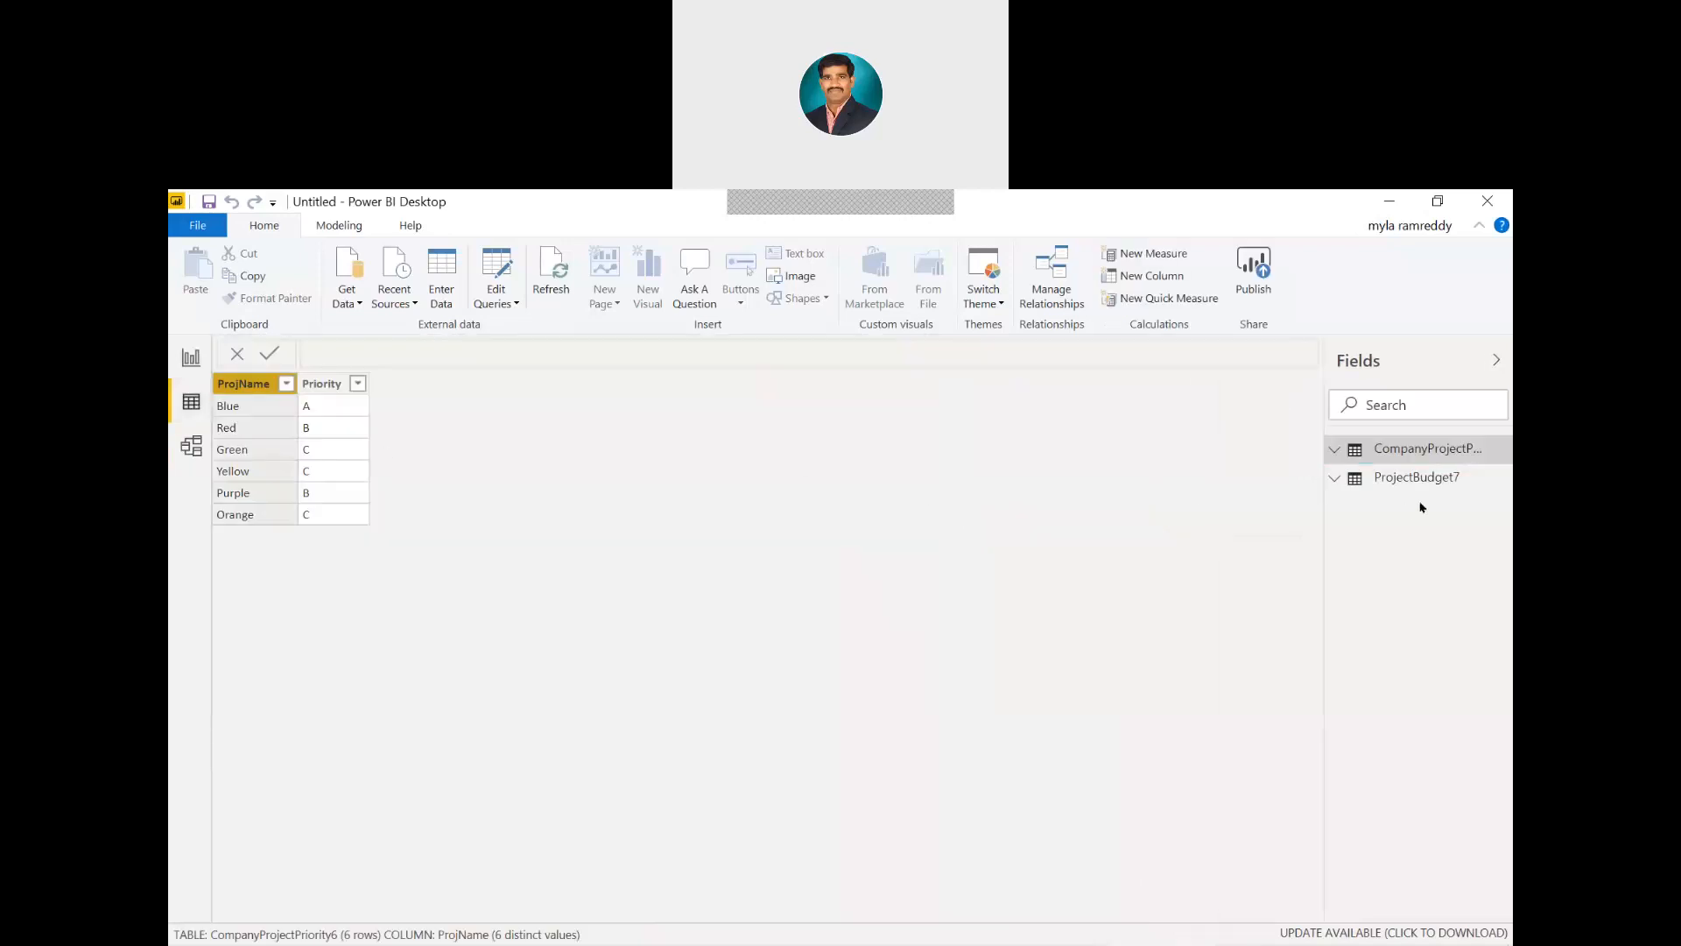
click(1393, 477)
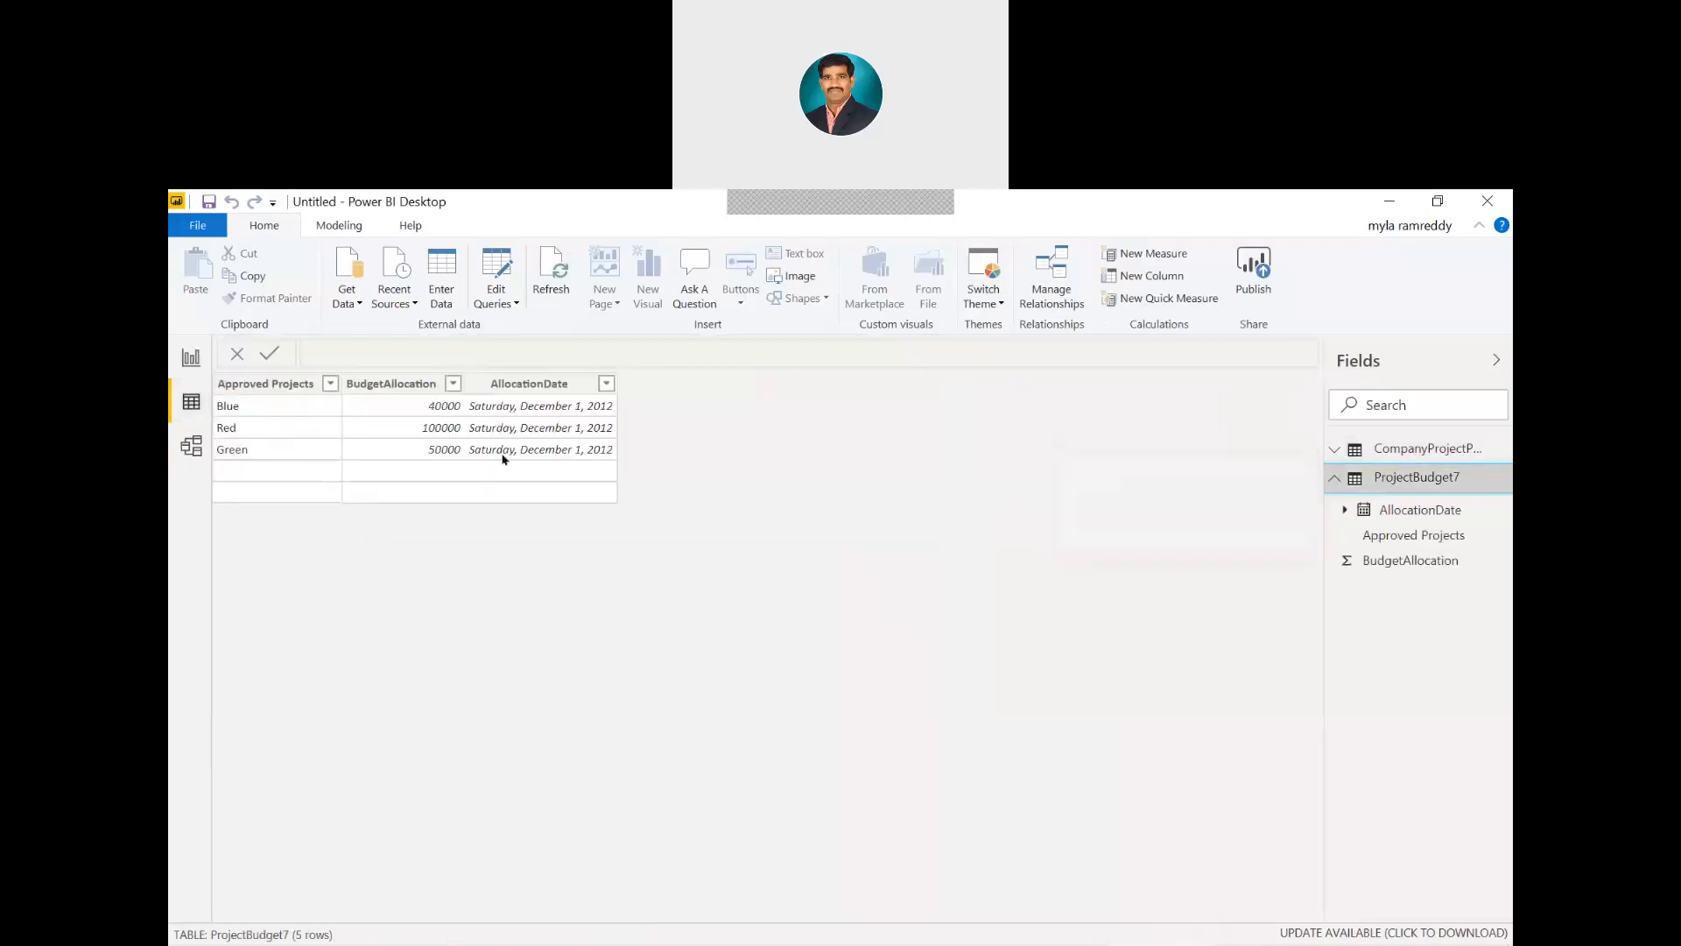
click(276, 474)
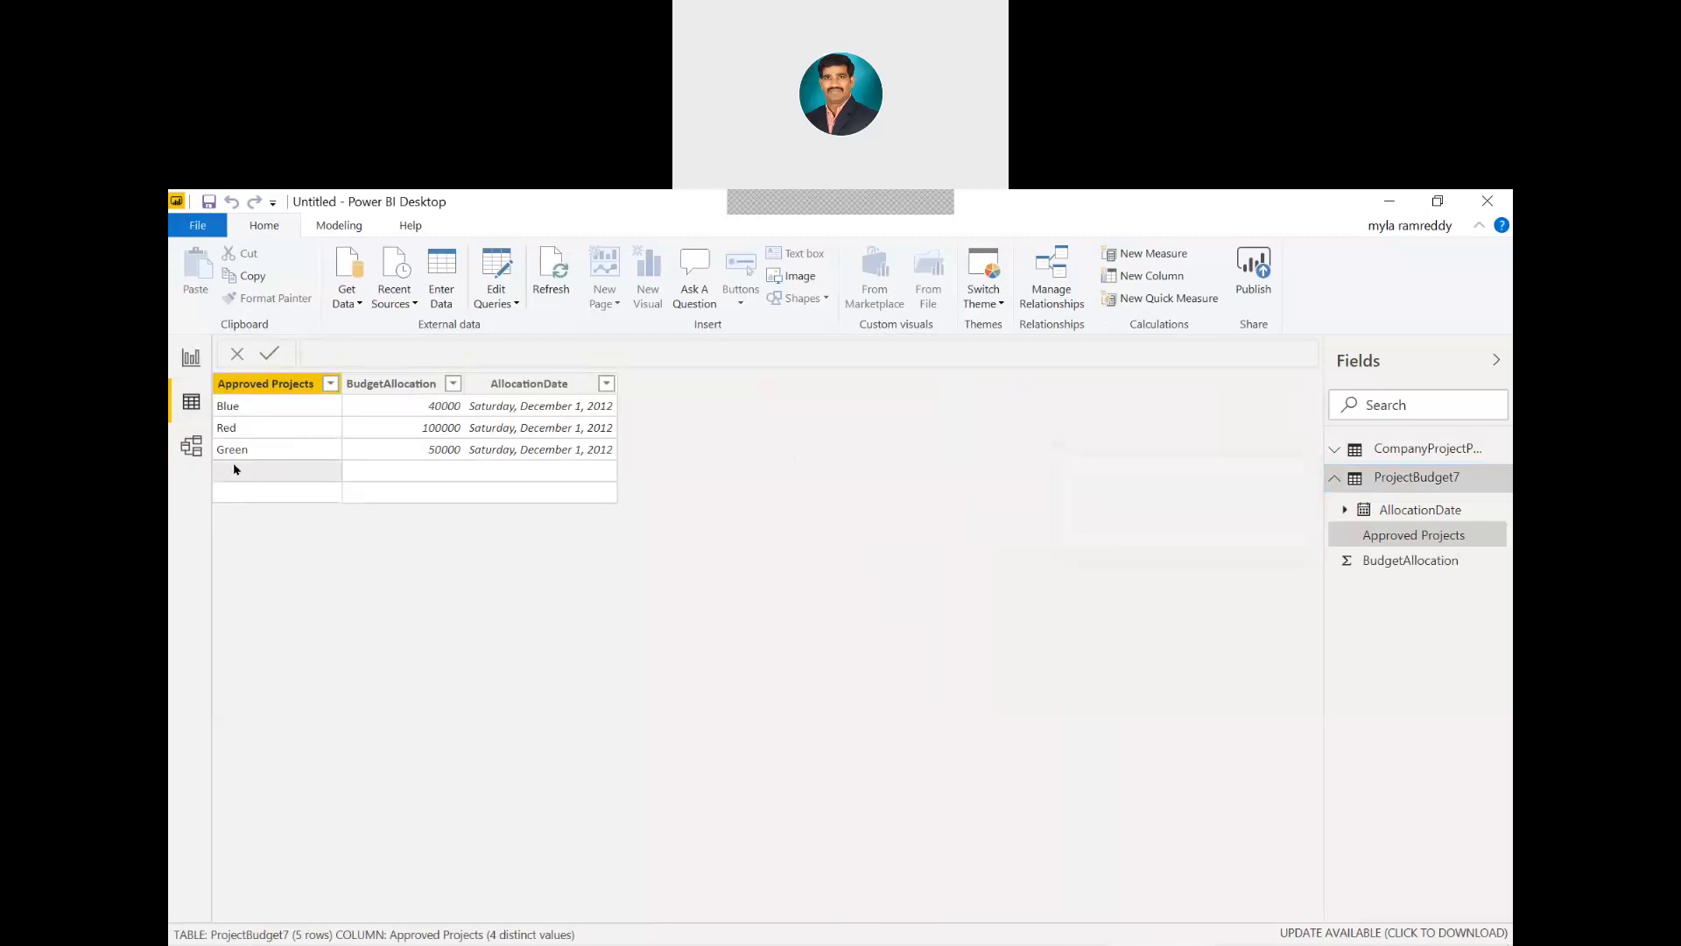
right_click(235, 470)
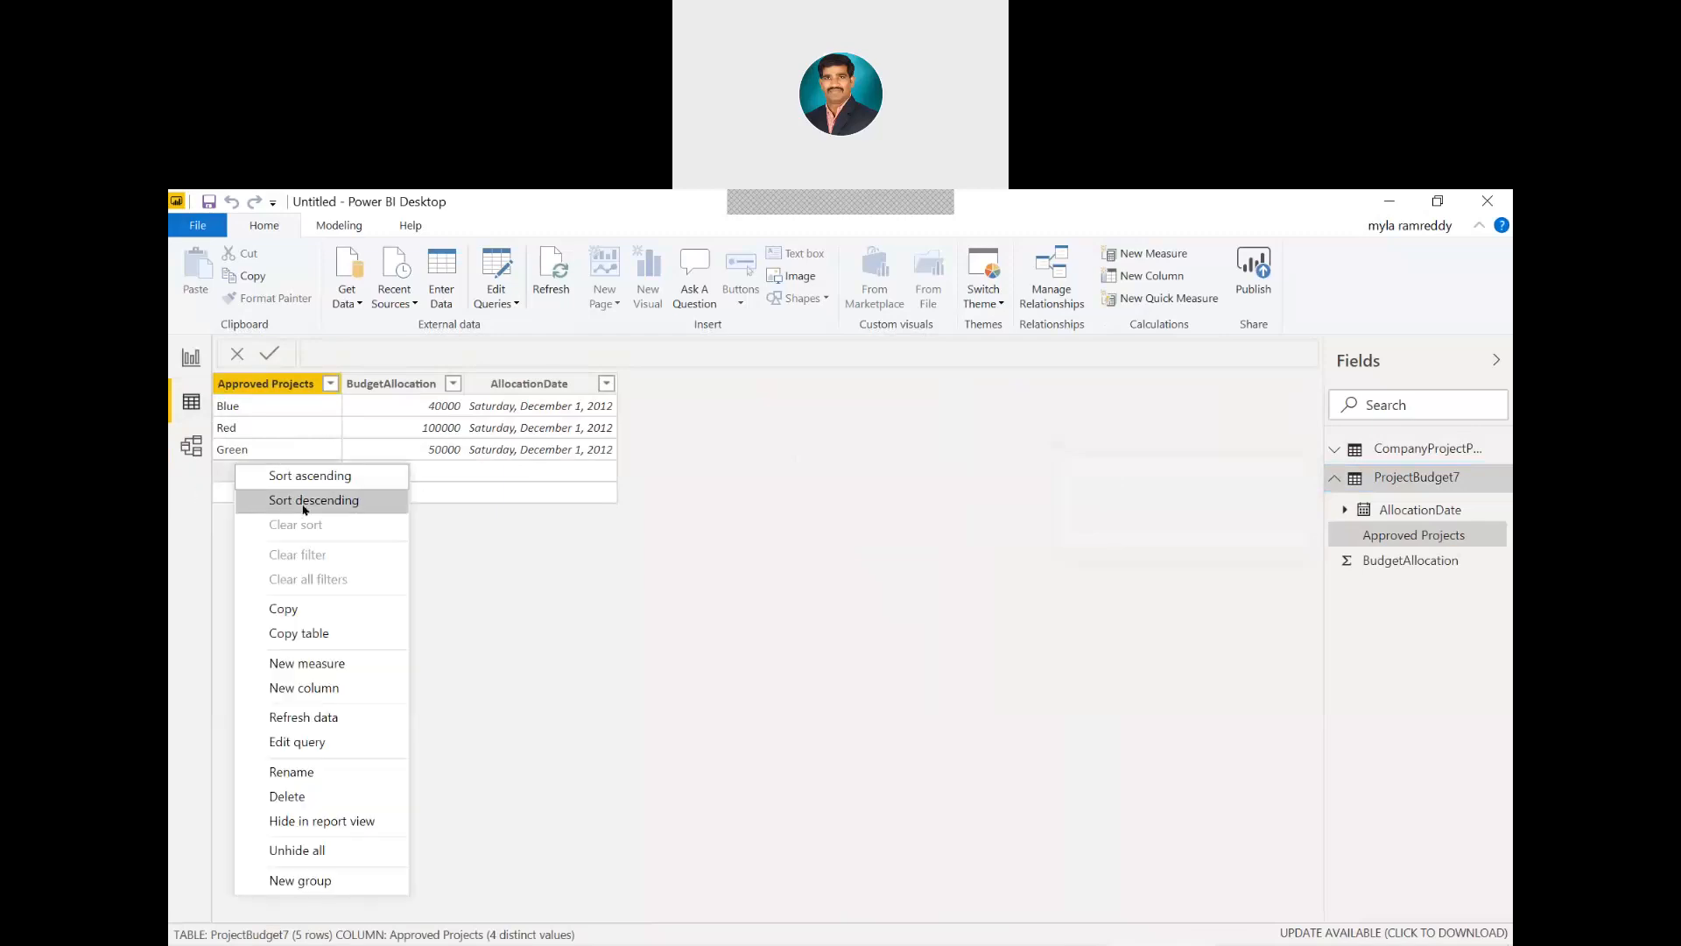
click(361, 799)
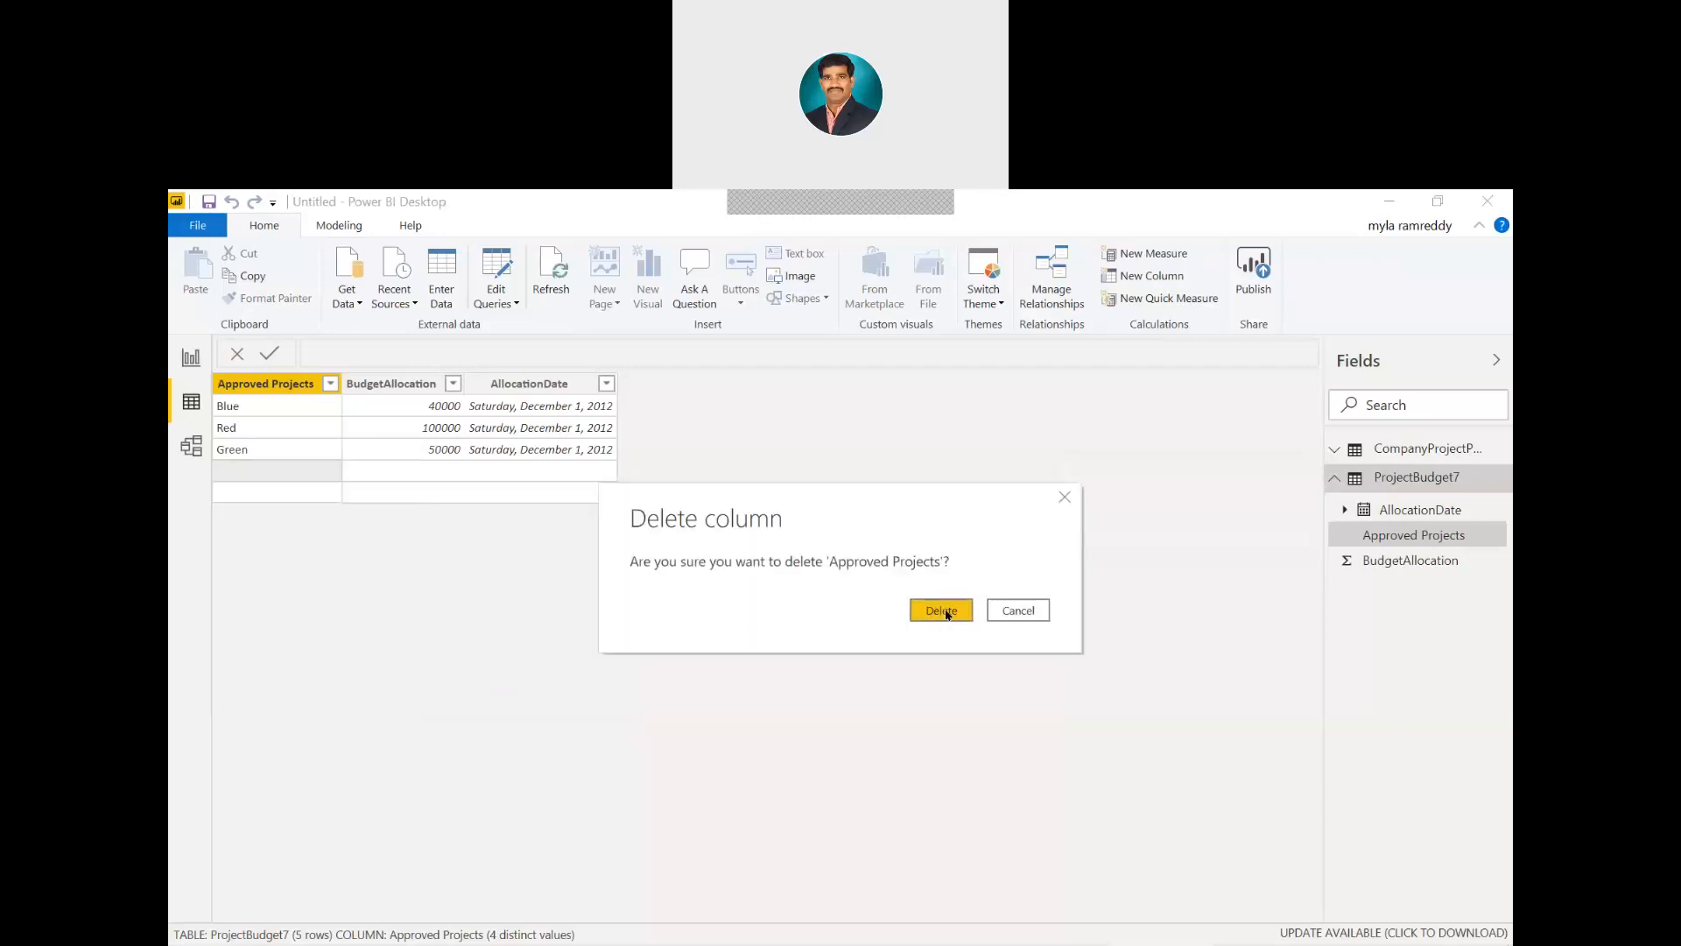
click(1016, 611)
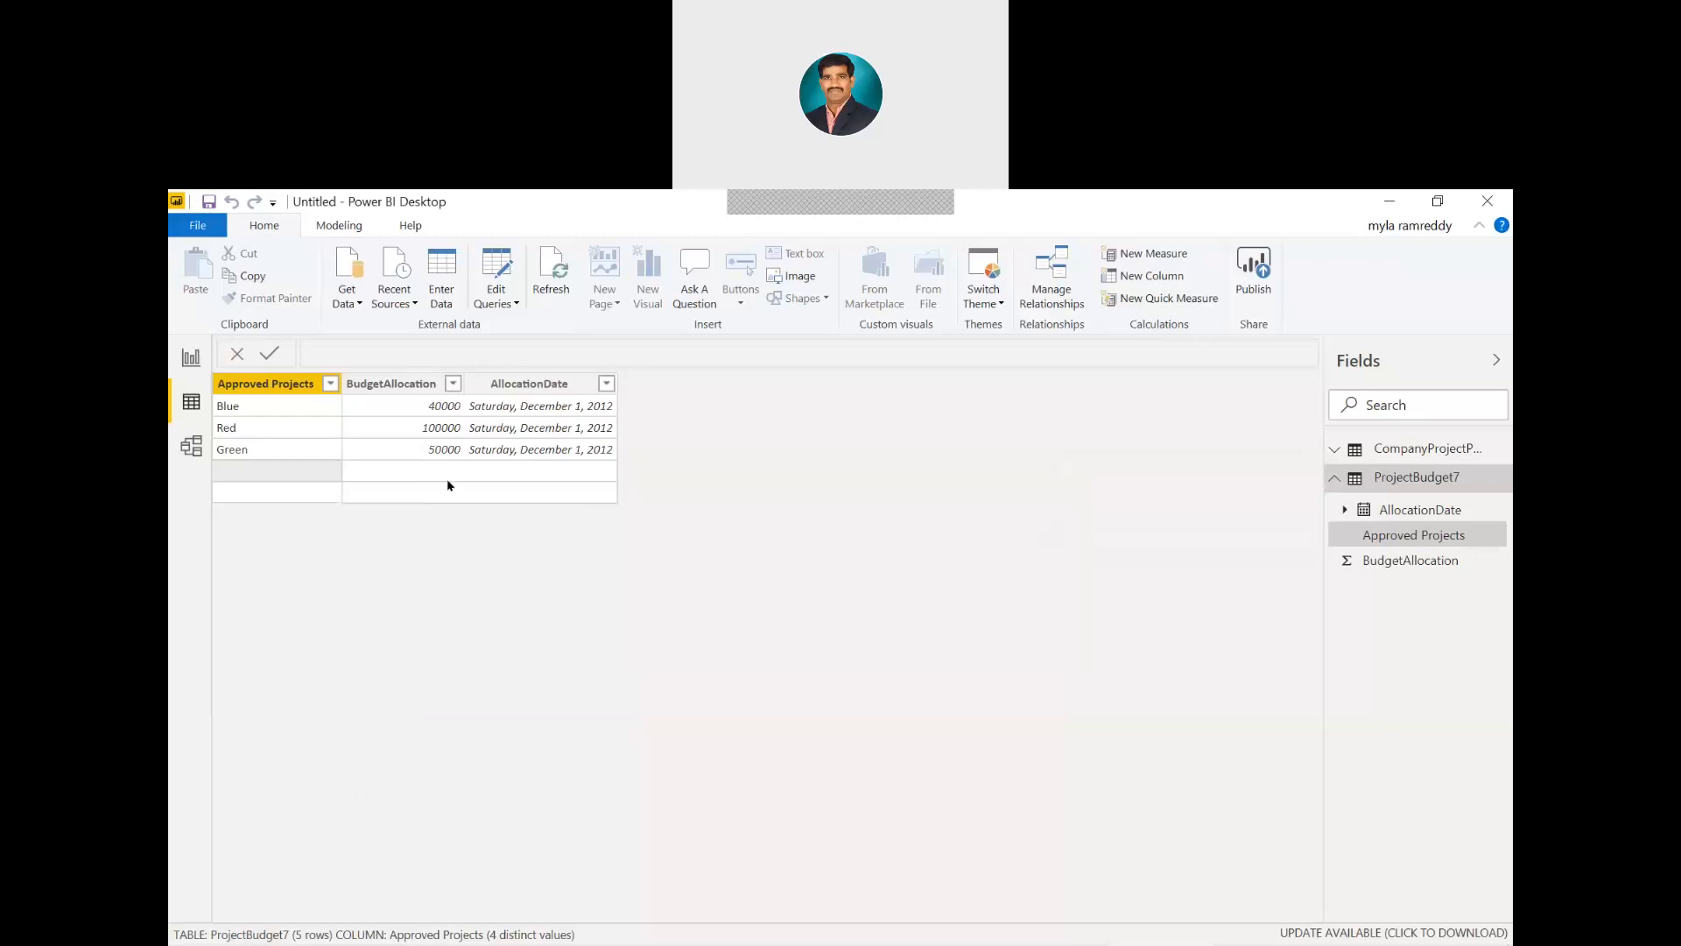
Inspect the cells of the row below Green across the ProjectBudget7 columns
click(445, 479)
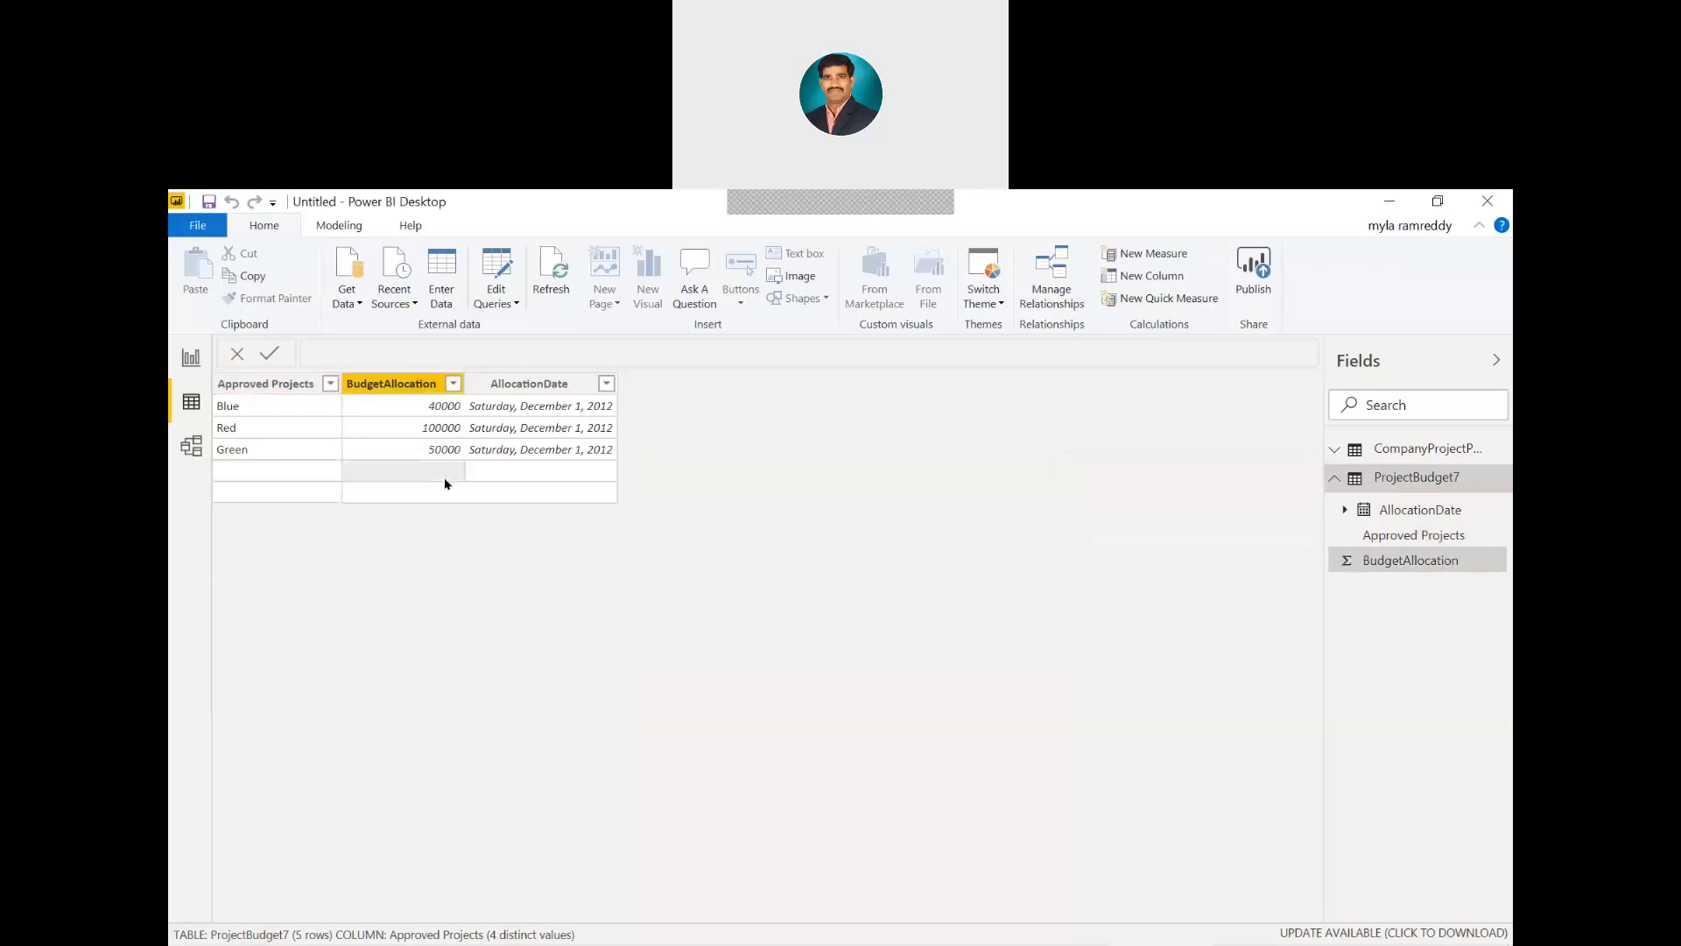
click(267, 473)
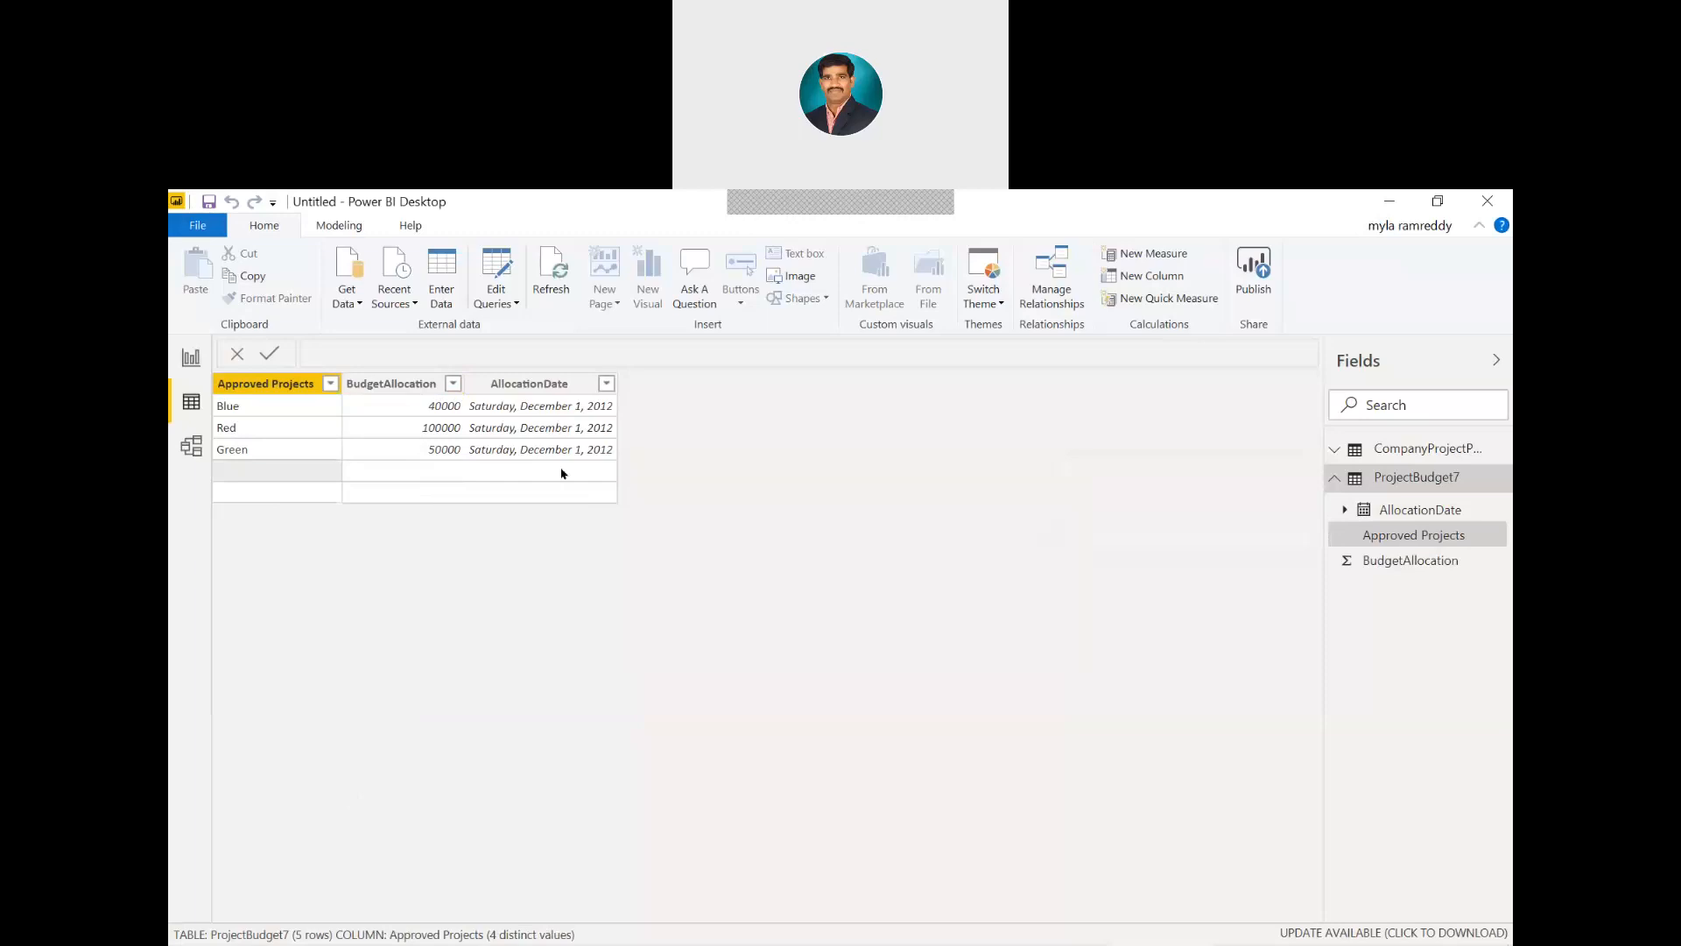
click(562, 473)
click(400, 479)
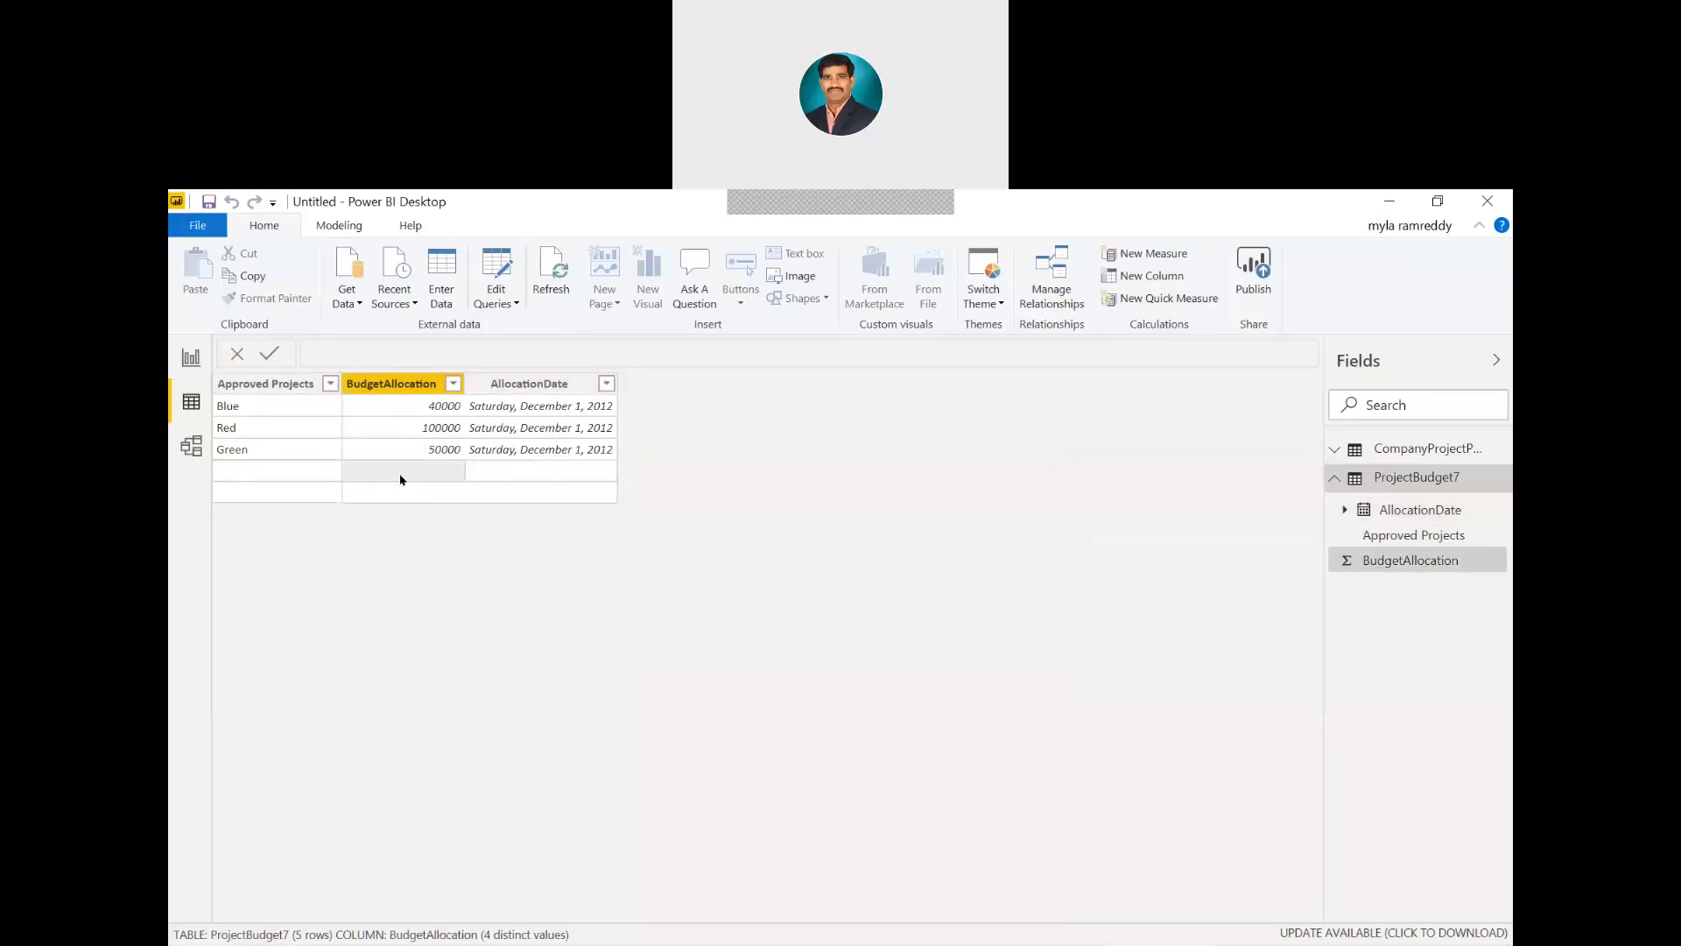
click(299, 476)
Switch to the Understanding relationships workbook in Excel and inspect the Approved Projects table on the Scenario 2 sheet for blank rows
key(alt+Tab)
key(alt+Tab)
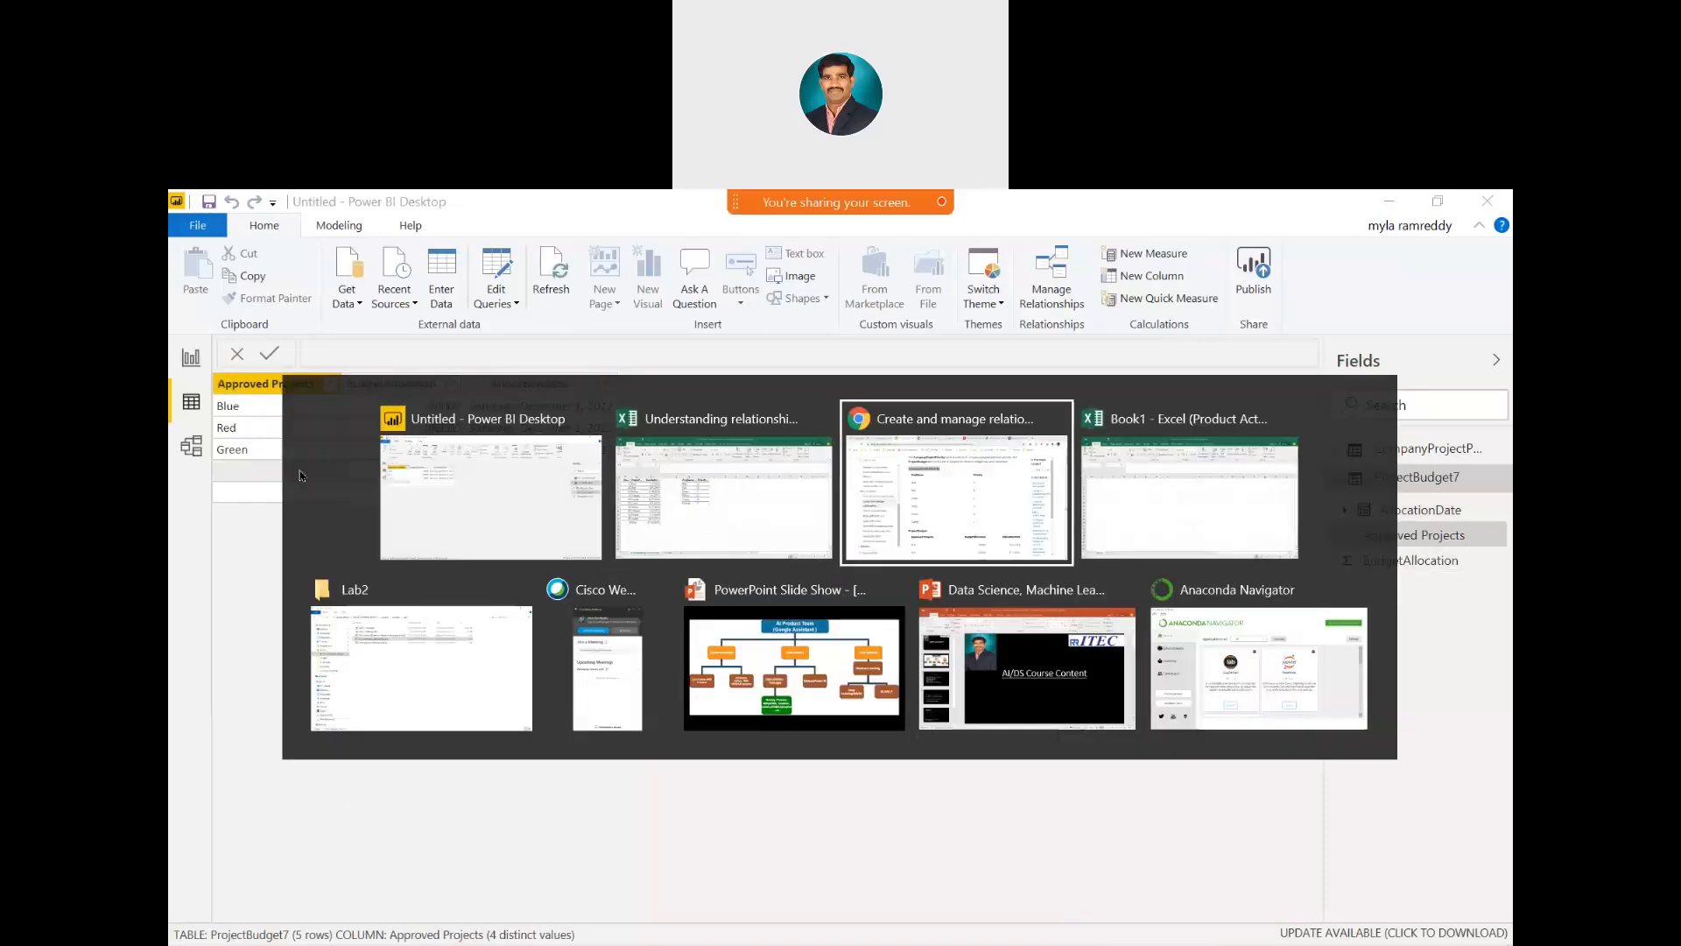
key(alt+Tab)
key(alt+Tab)
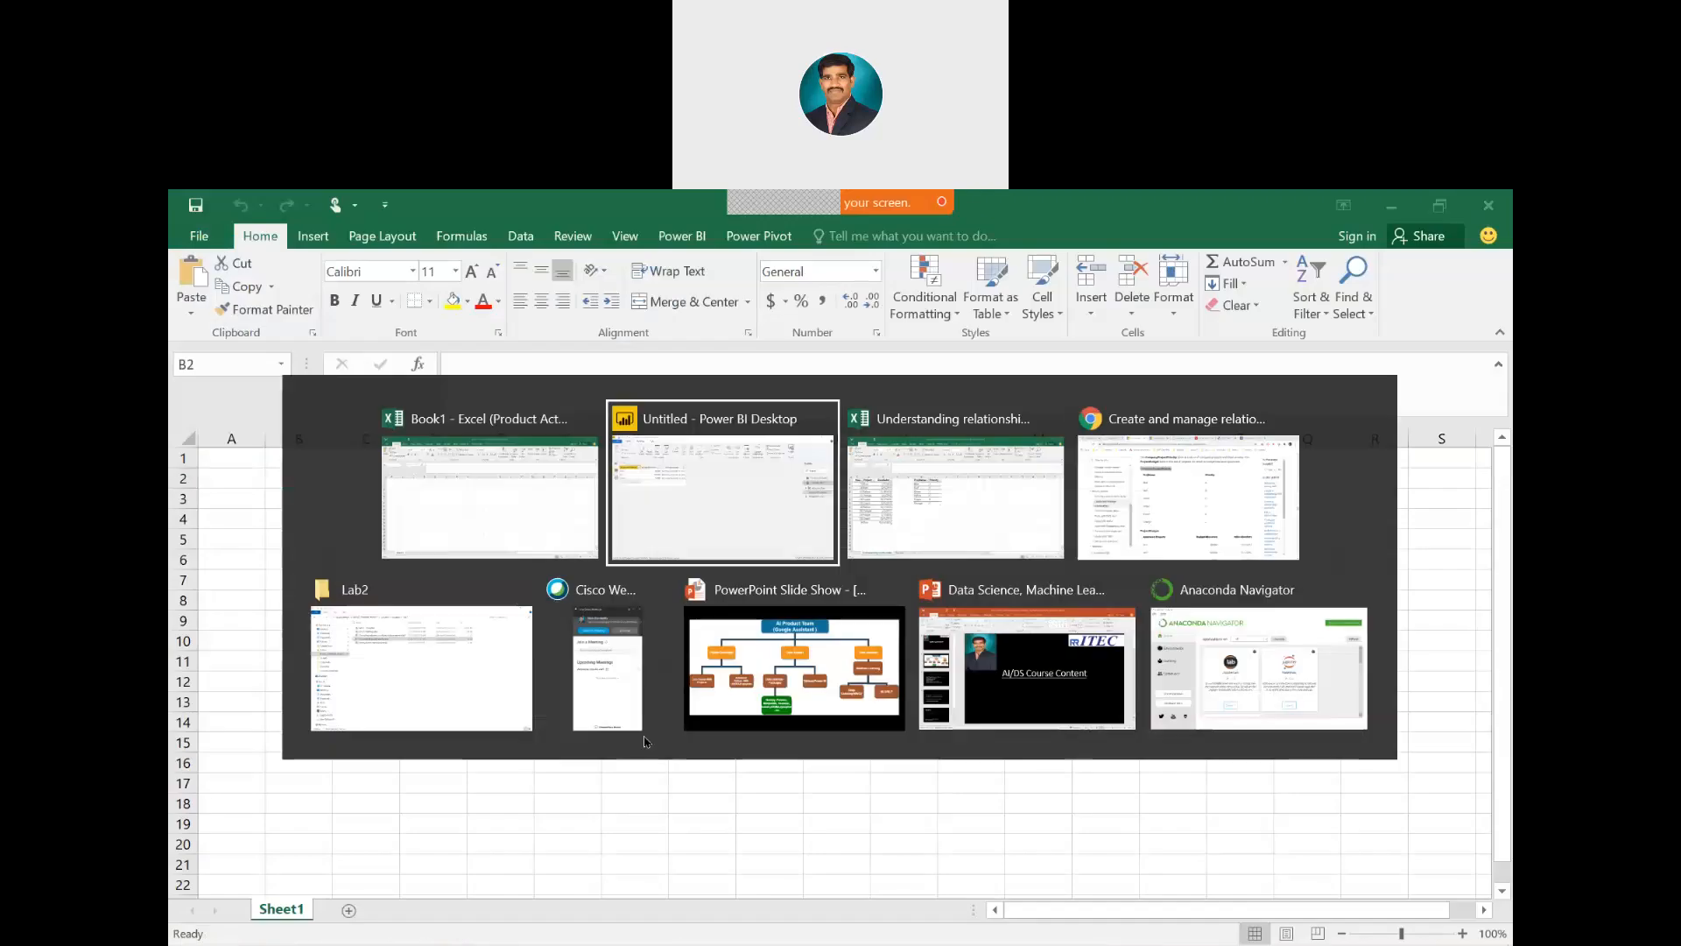
key(alt+Tab)
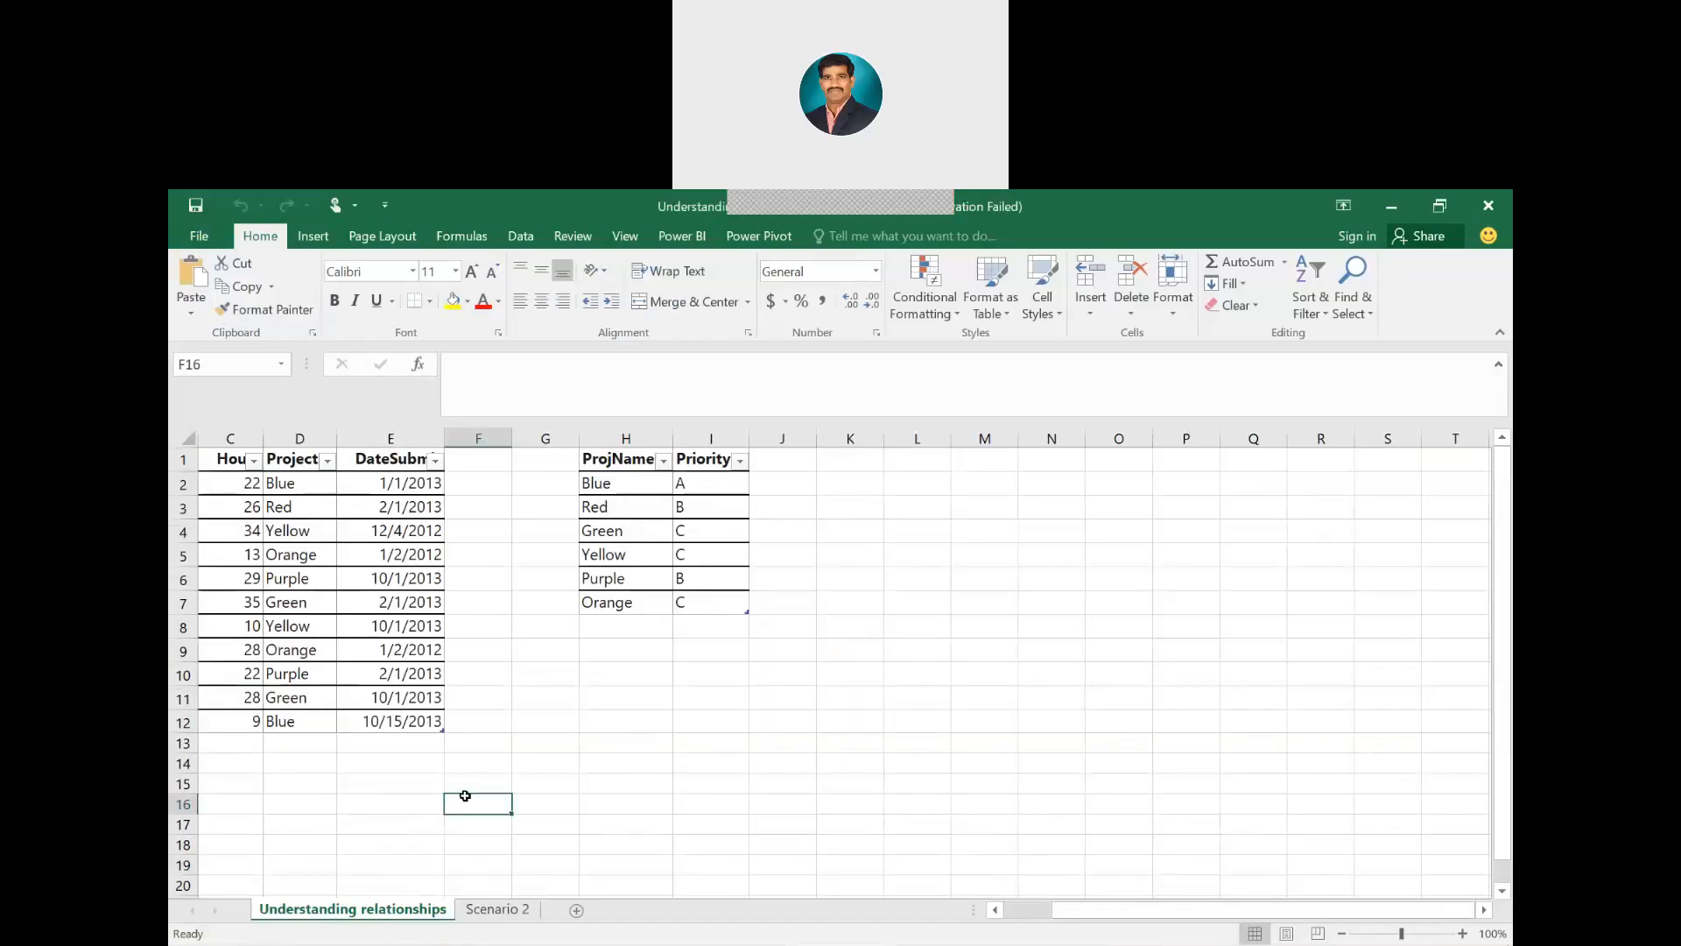
click(622, 741)
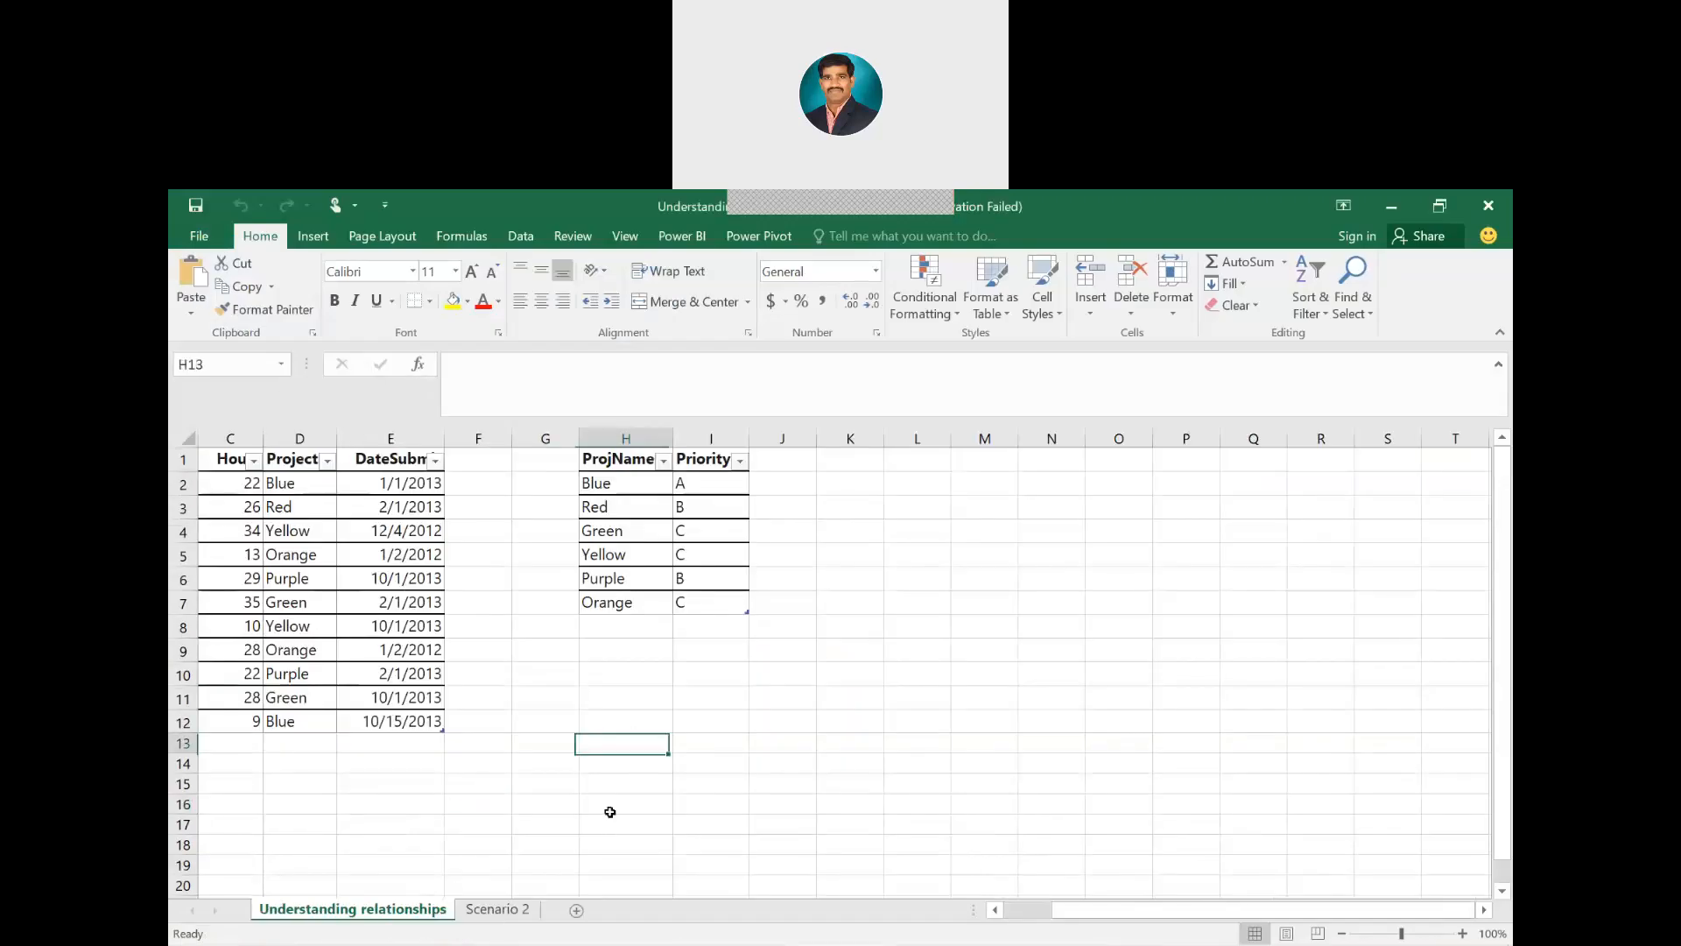
click(503, 910)
click(638, 667)
click(555, 550)
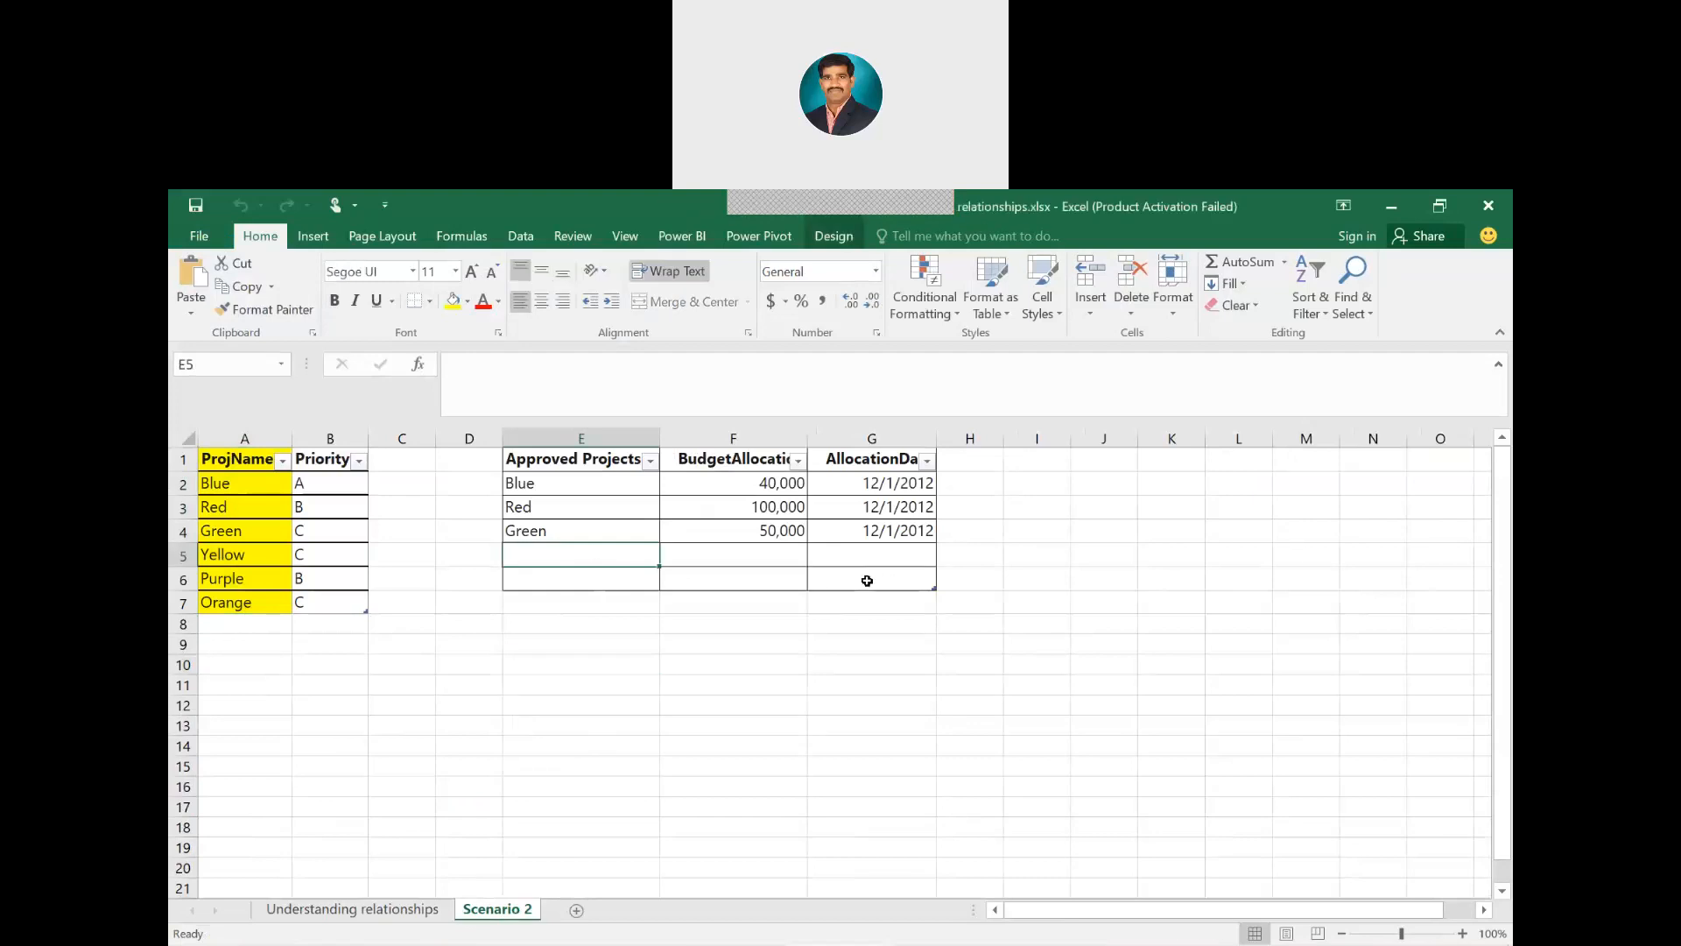
Copy the ProjName and Priority table with its headers from the Scenario 2 sheet
click(567, 454)
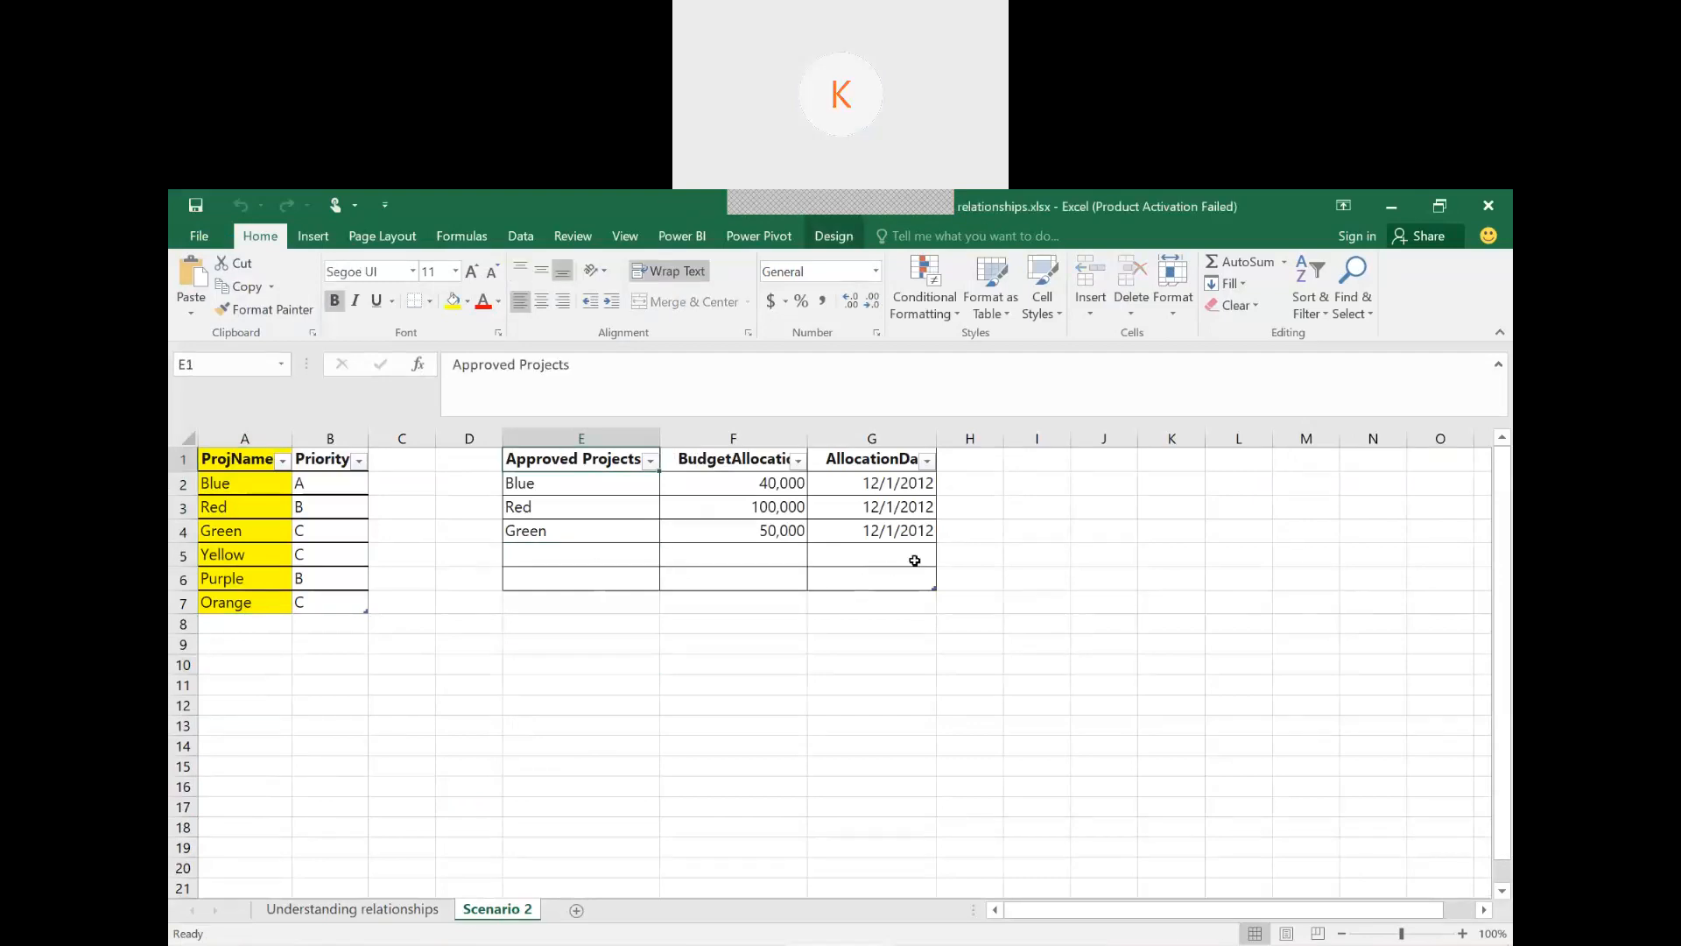
shift+click(890, 525)
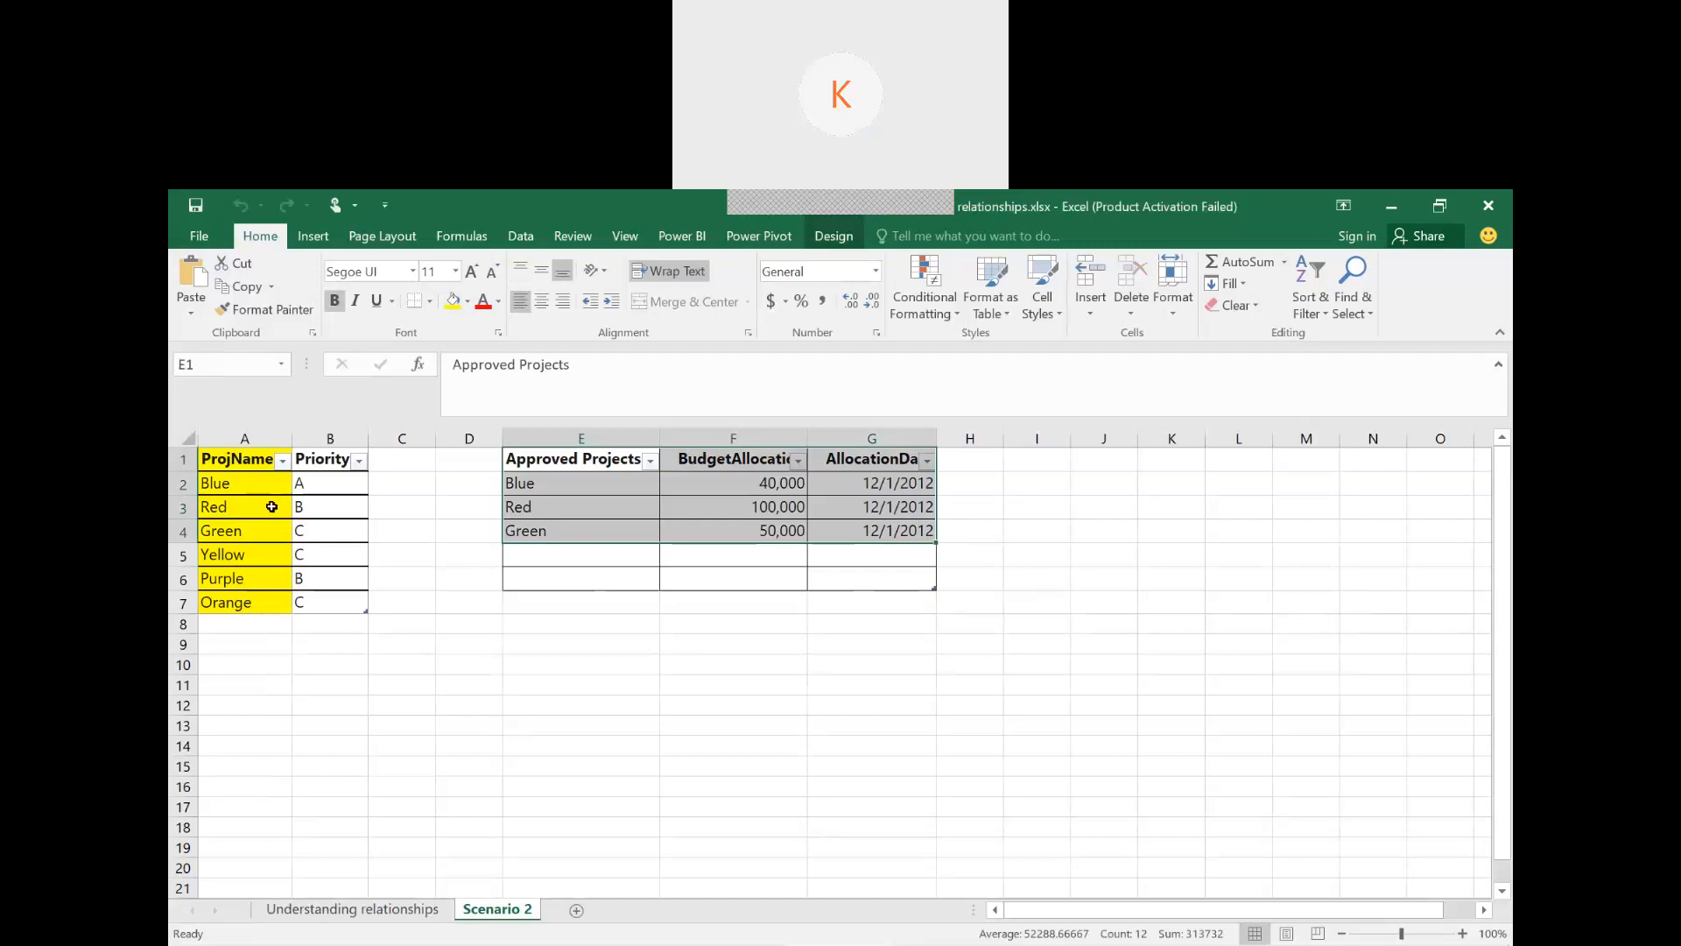
drag(238, 456, 316, 597)
key(ctrl+c)
Copy the CompanyProjectPriority table heading from the Microsoft article in Chrome and return to Power BI Desktop
key(alt+Tab)
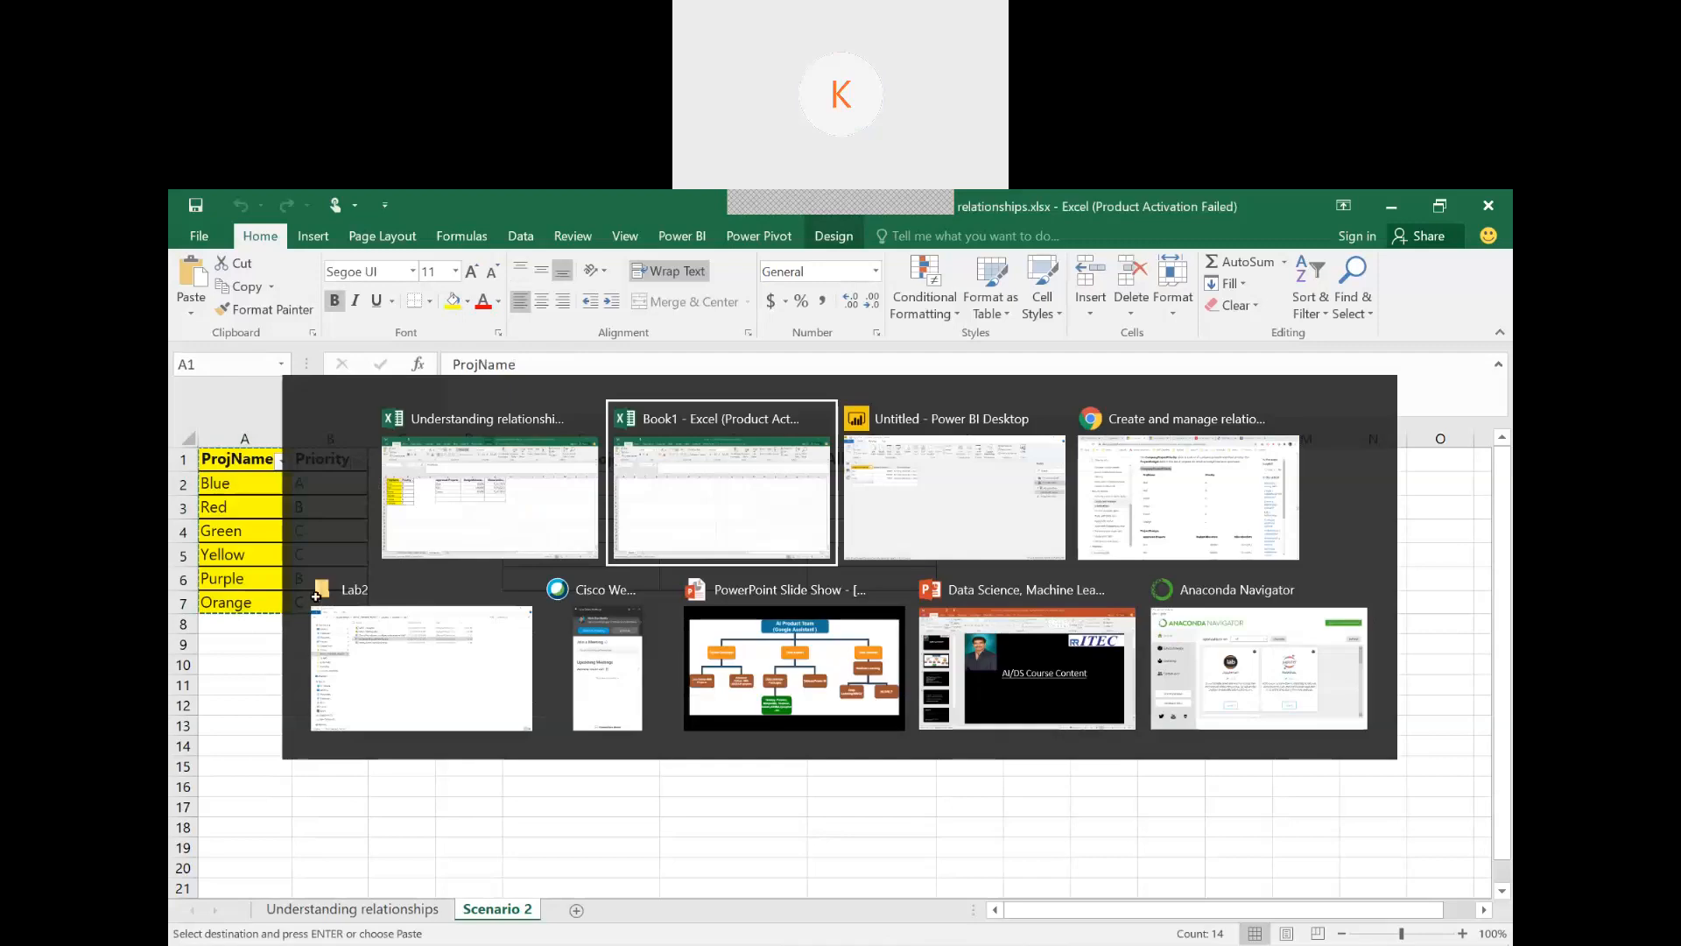
key(alt+Tab)
key(alt+Tab)
key(alt+Tab)
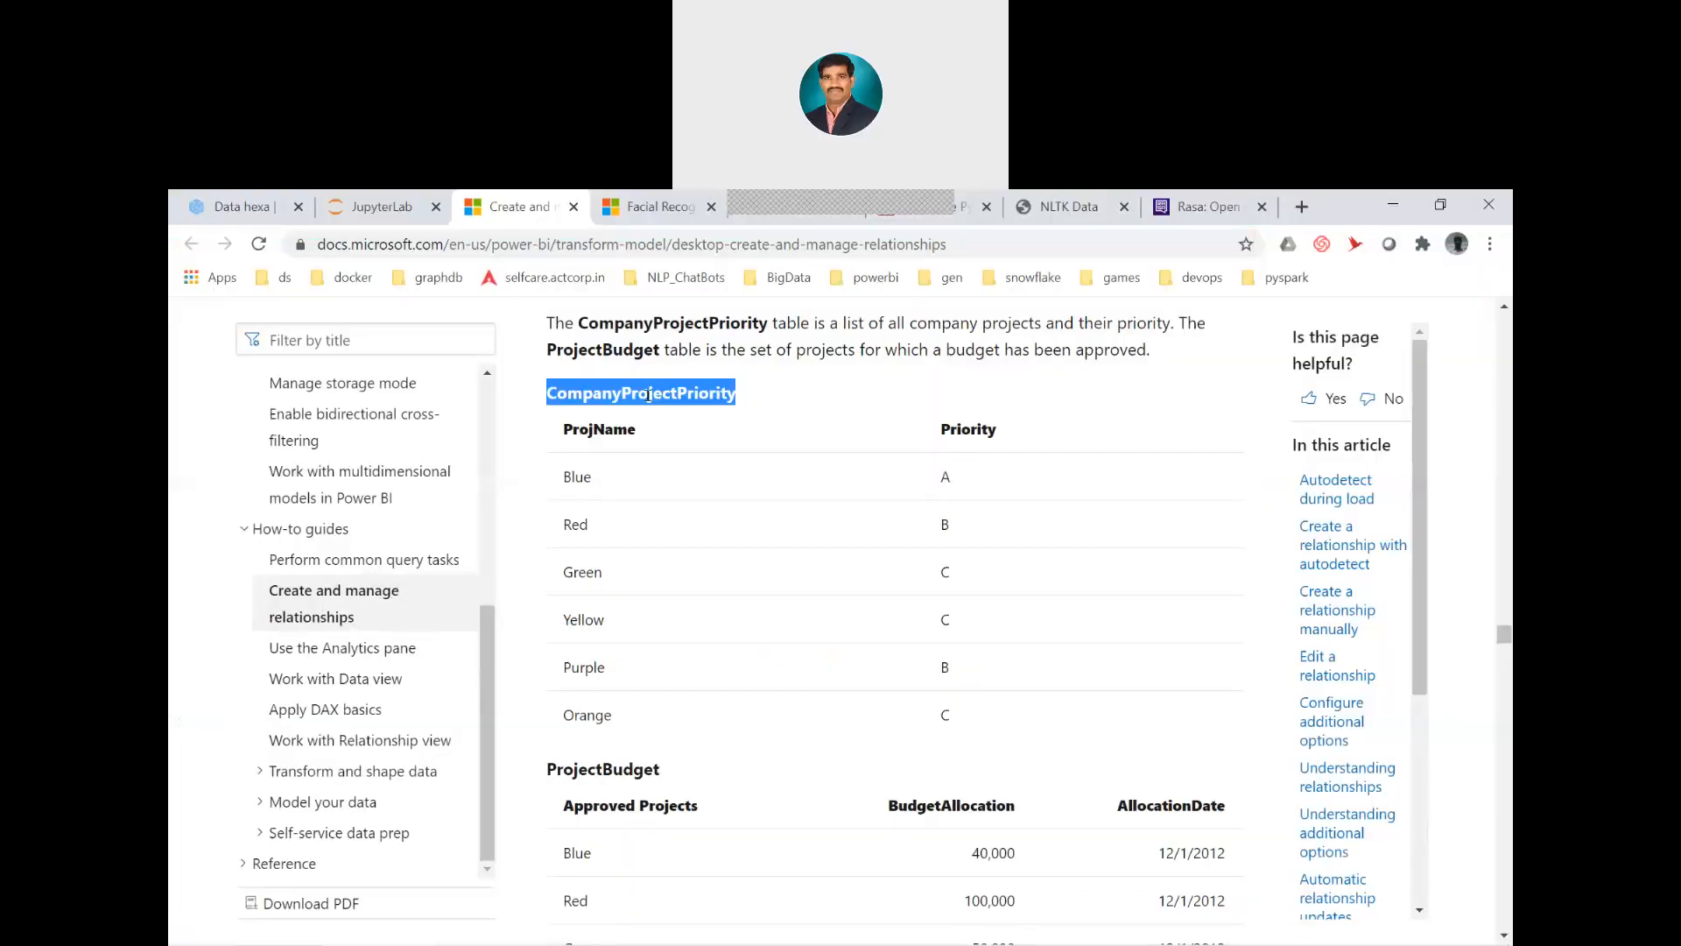
key(alt+Tab)
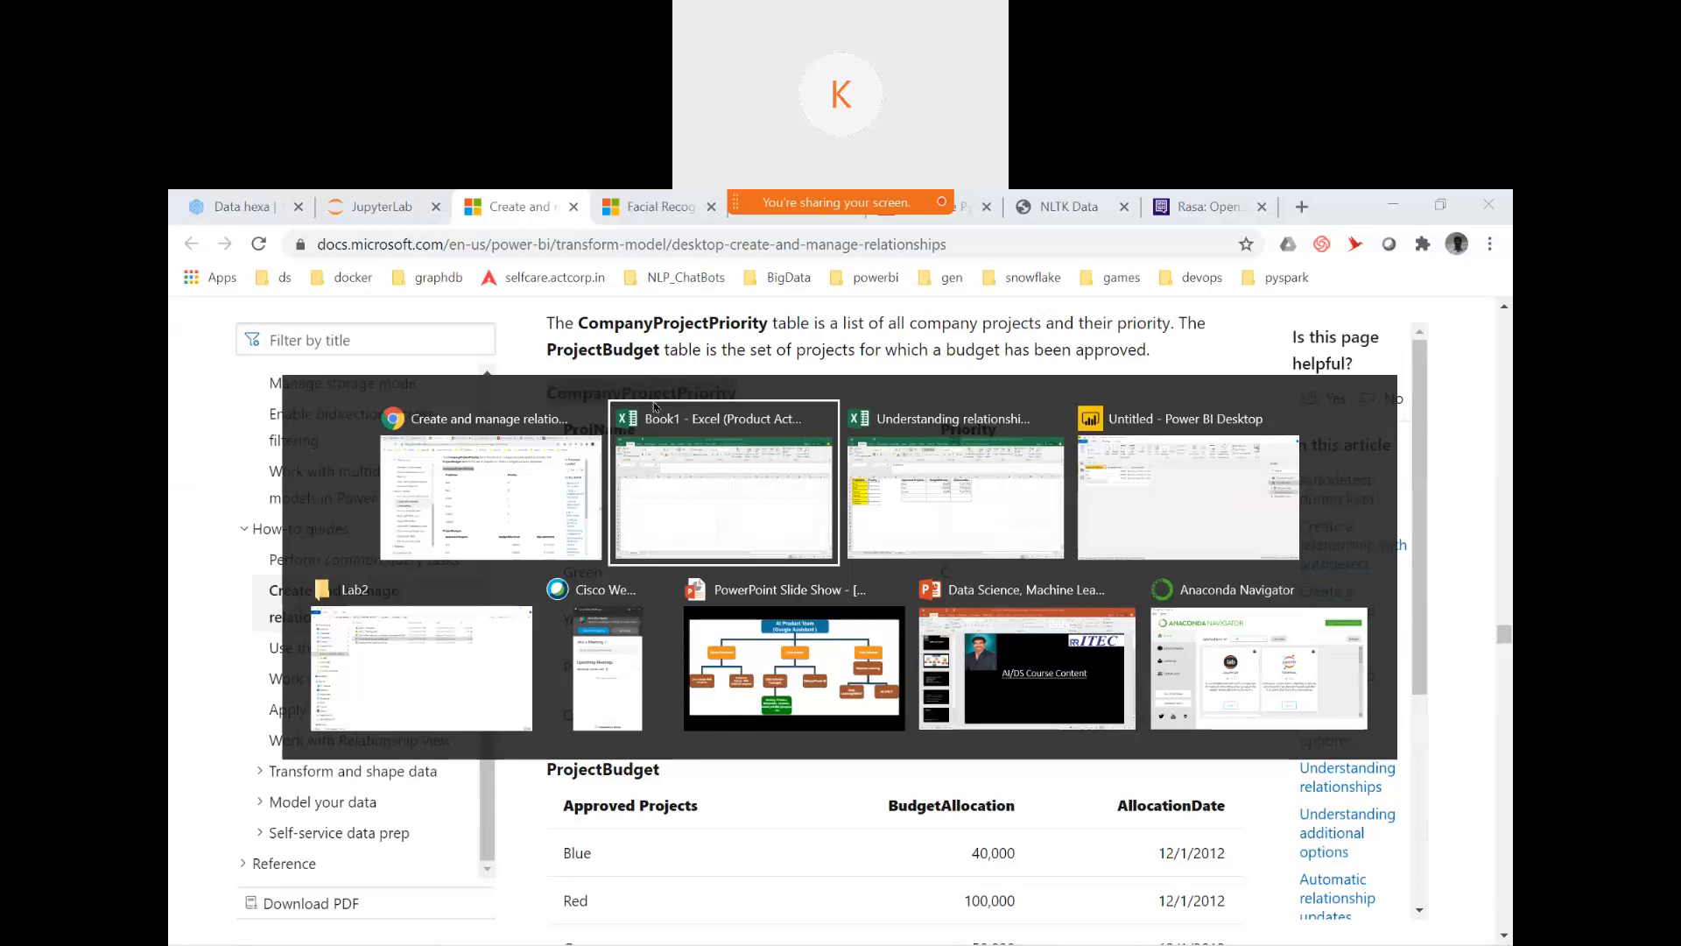
key(alt+Tab)
key(alt+Tab)
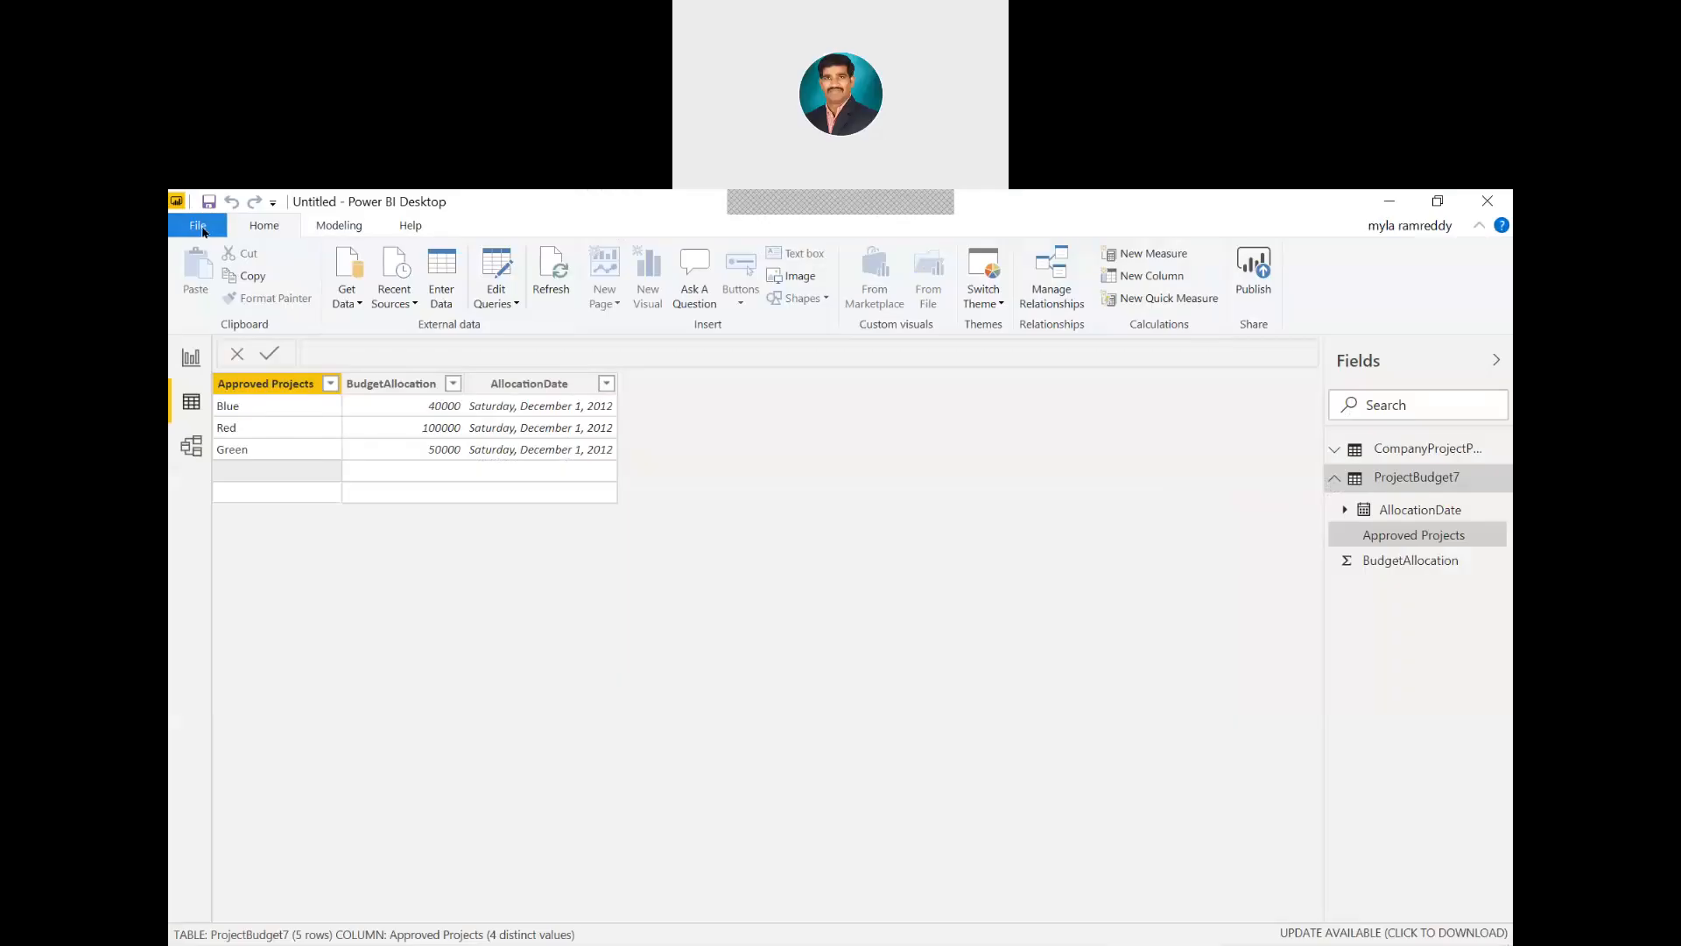
Create a new blank report, close the old report without saving, and dismiss the start screen
click(200, 226)
click(268, 492)
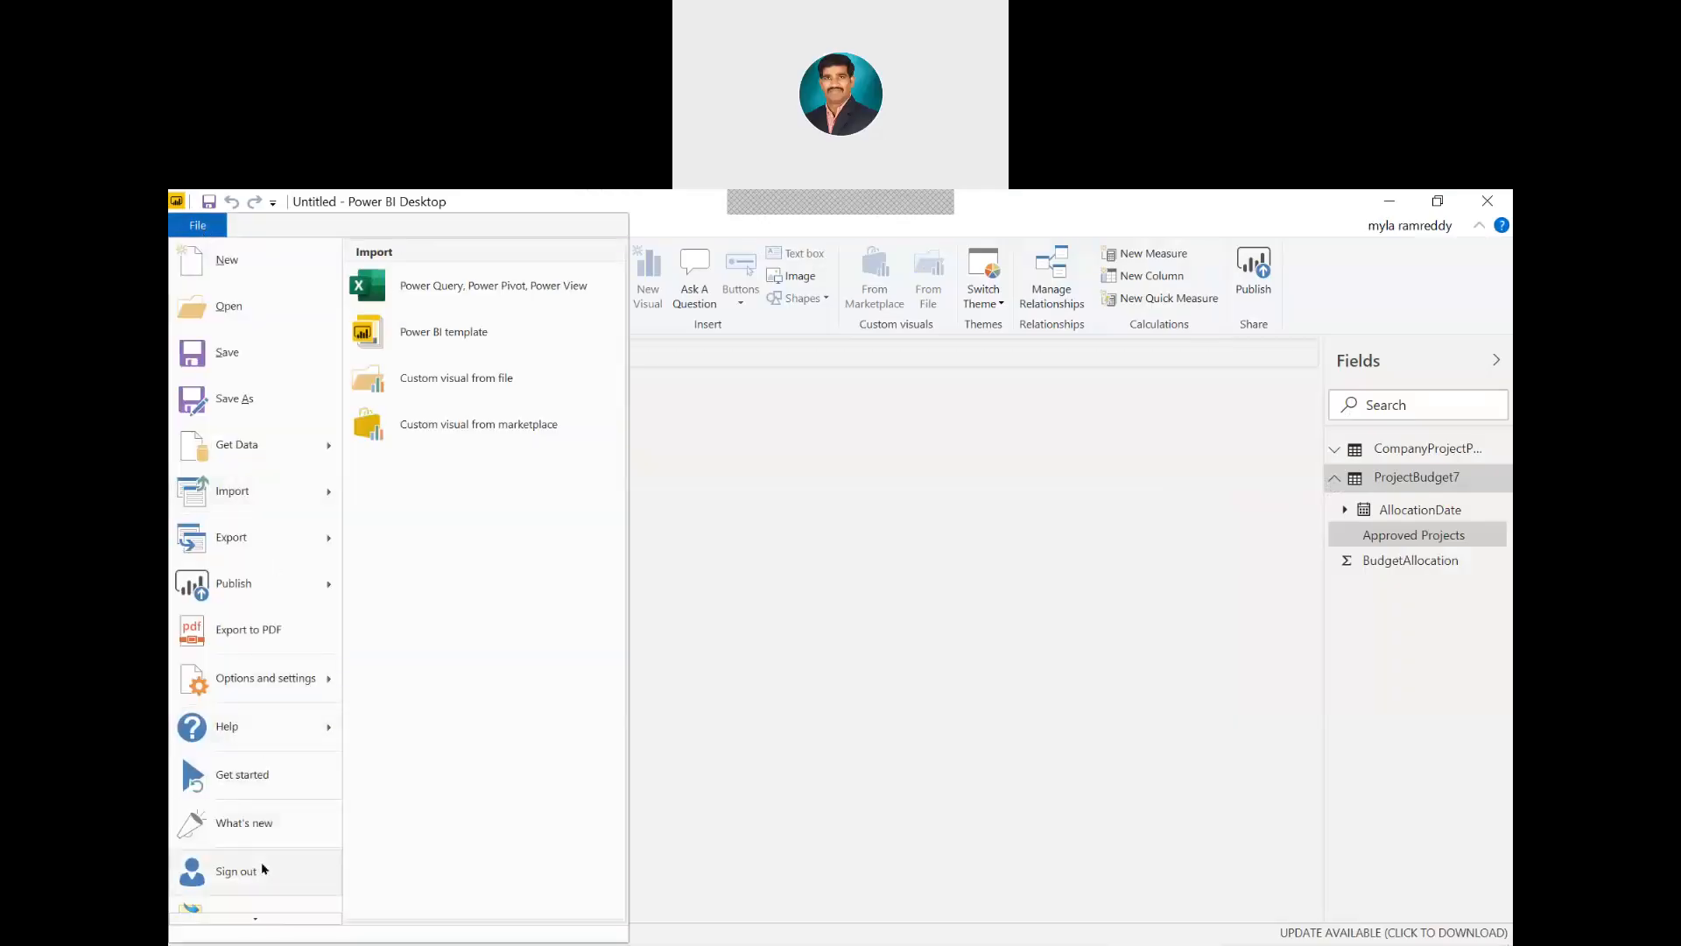
click(228, 260)
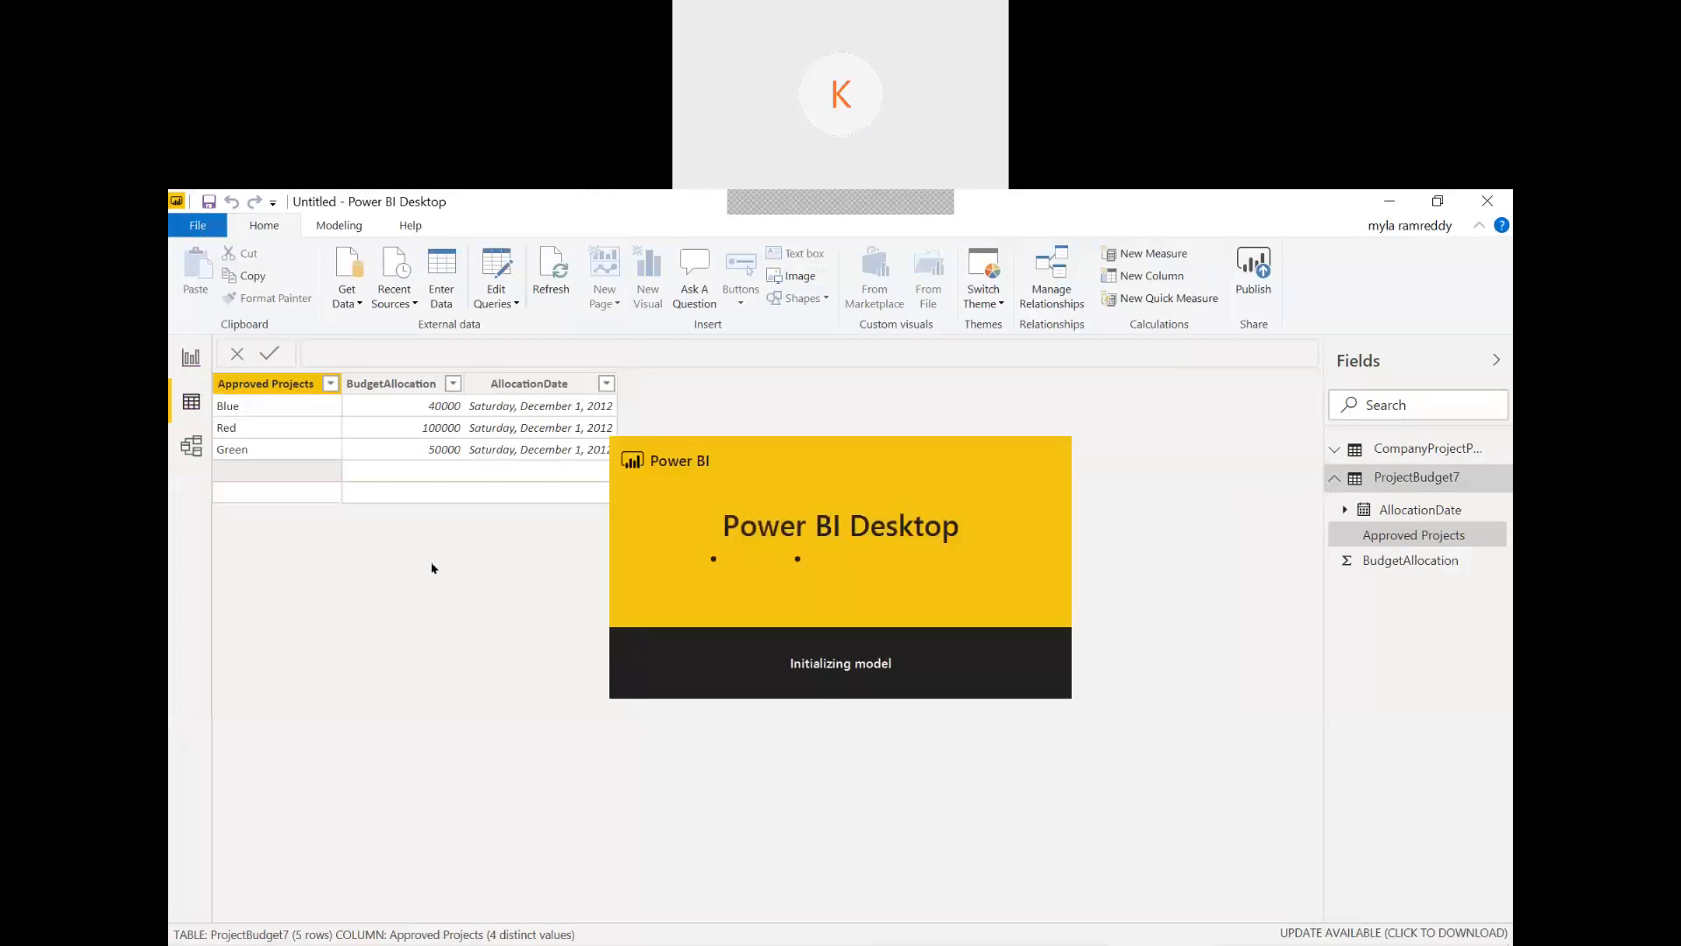
click(1486, 201)
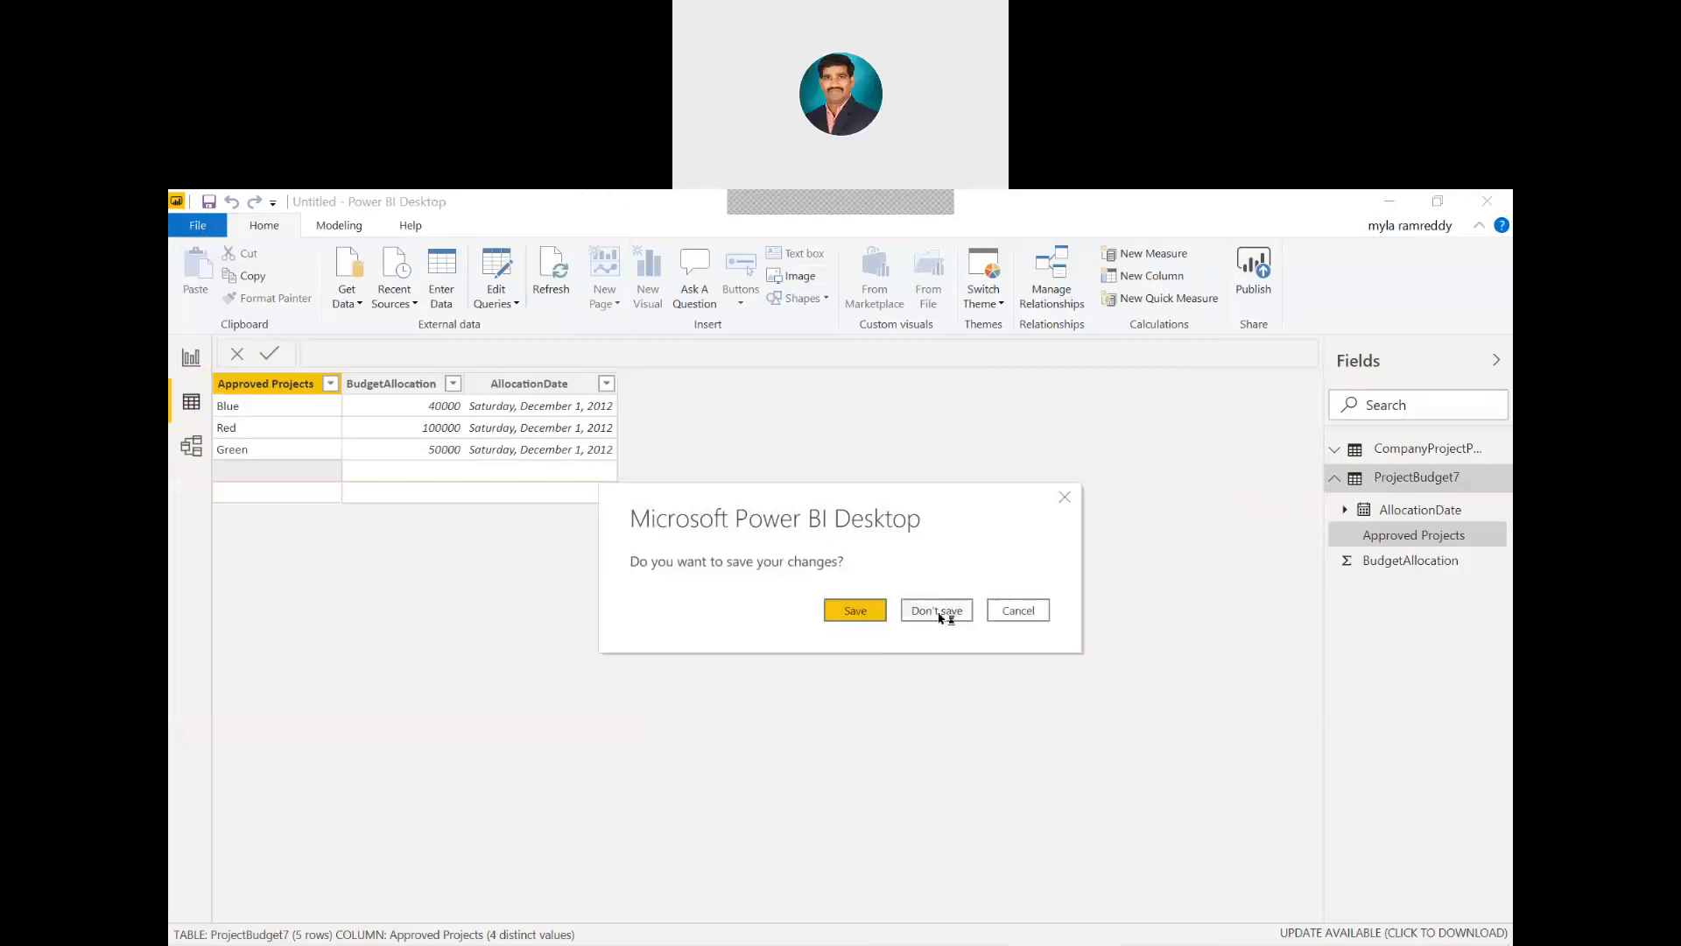
click(936, 610)
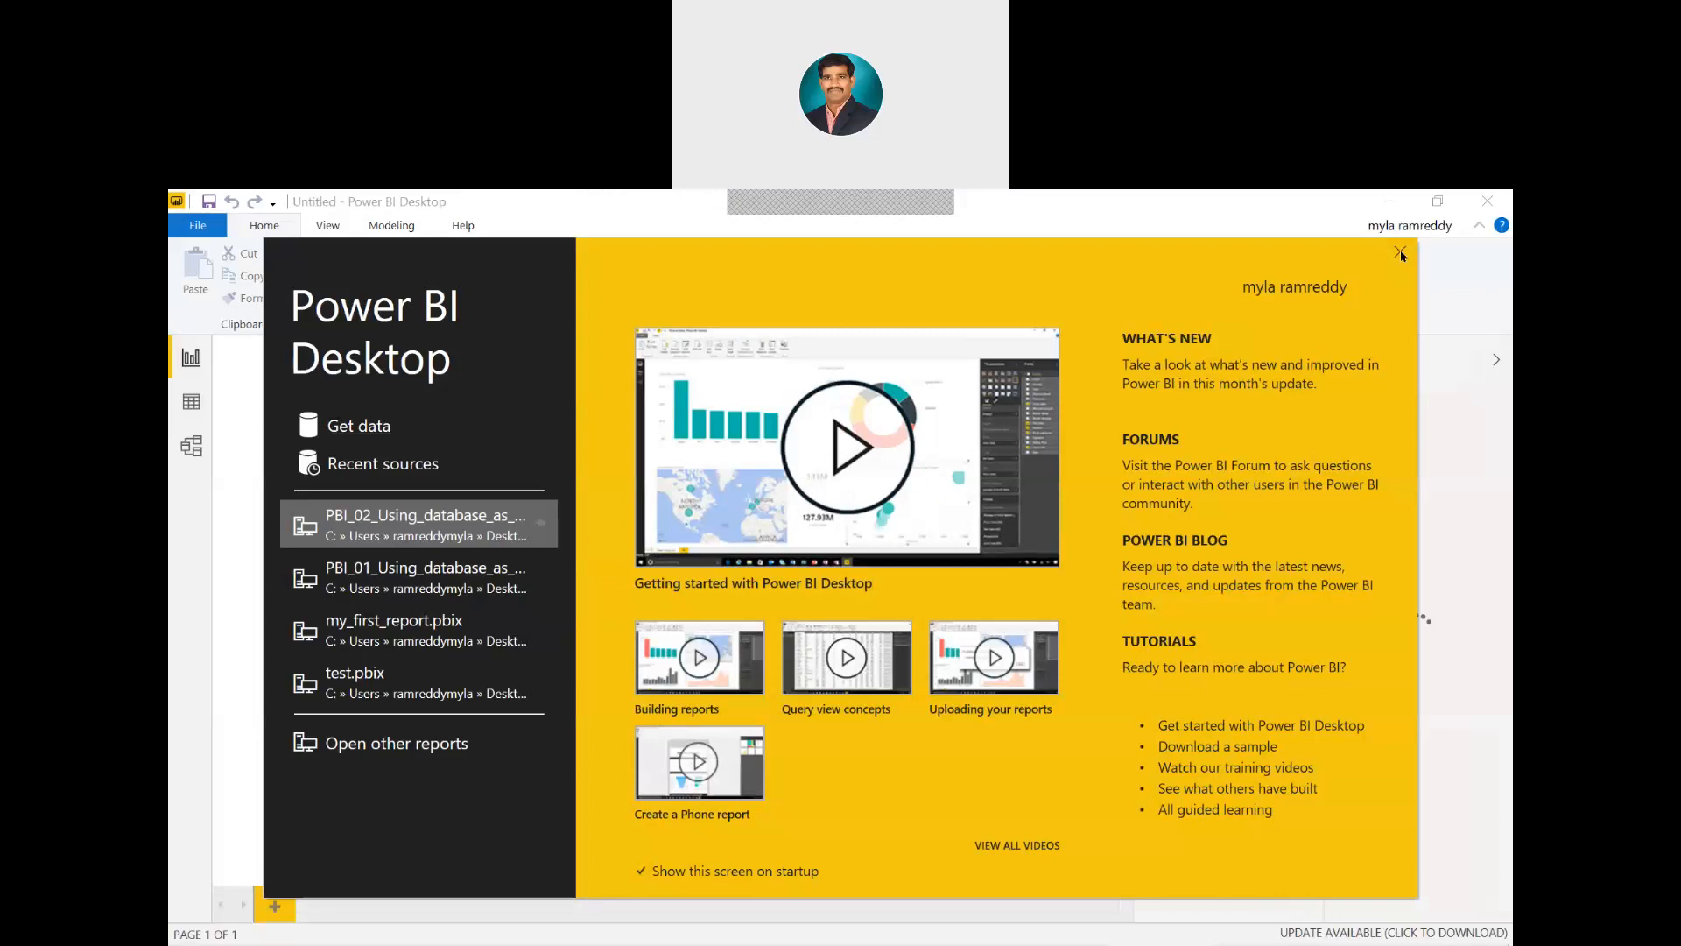
click(1401, 253)
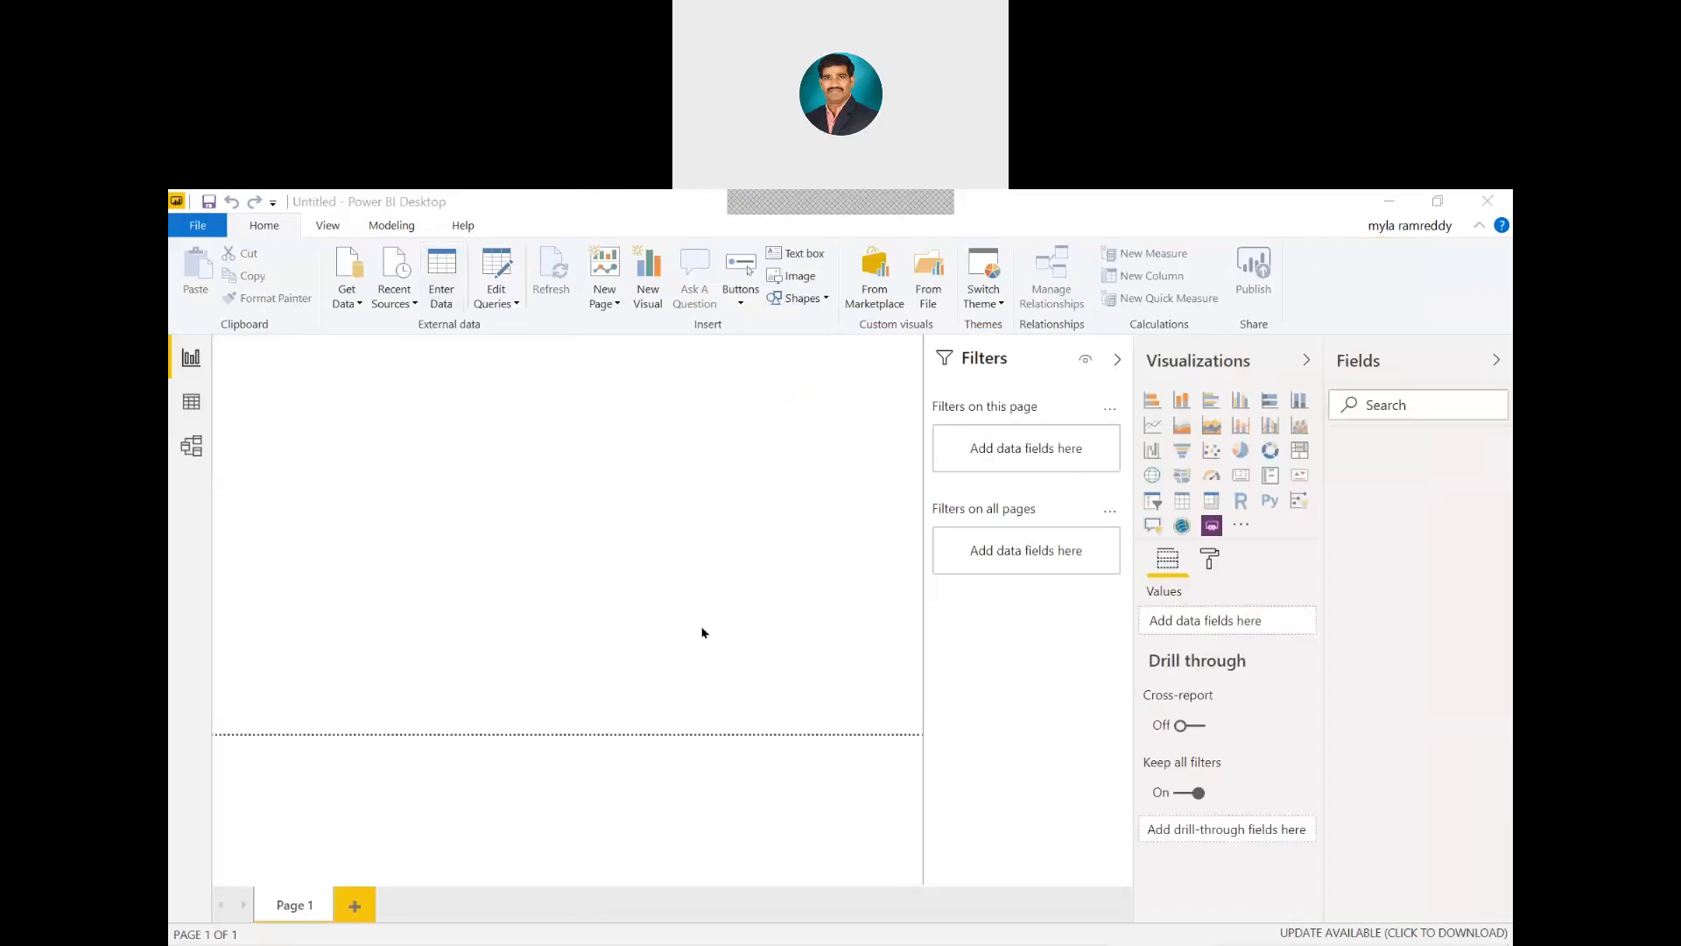
key(ctrl+v)
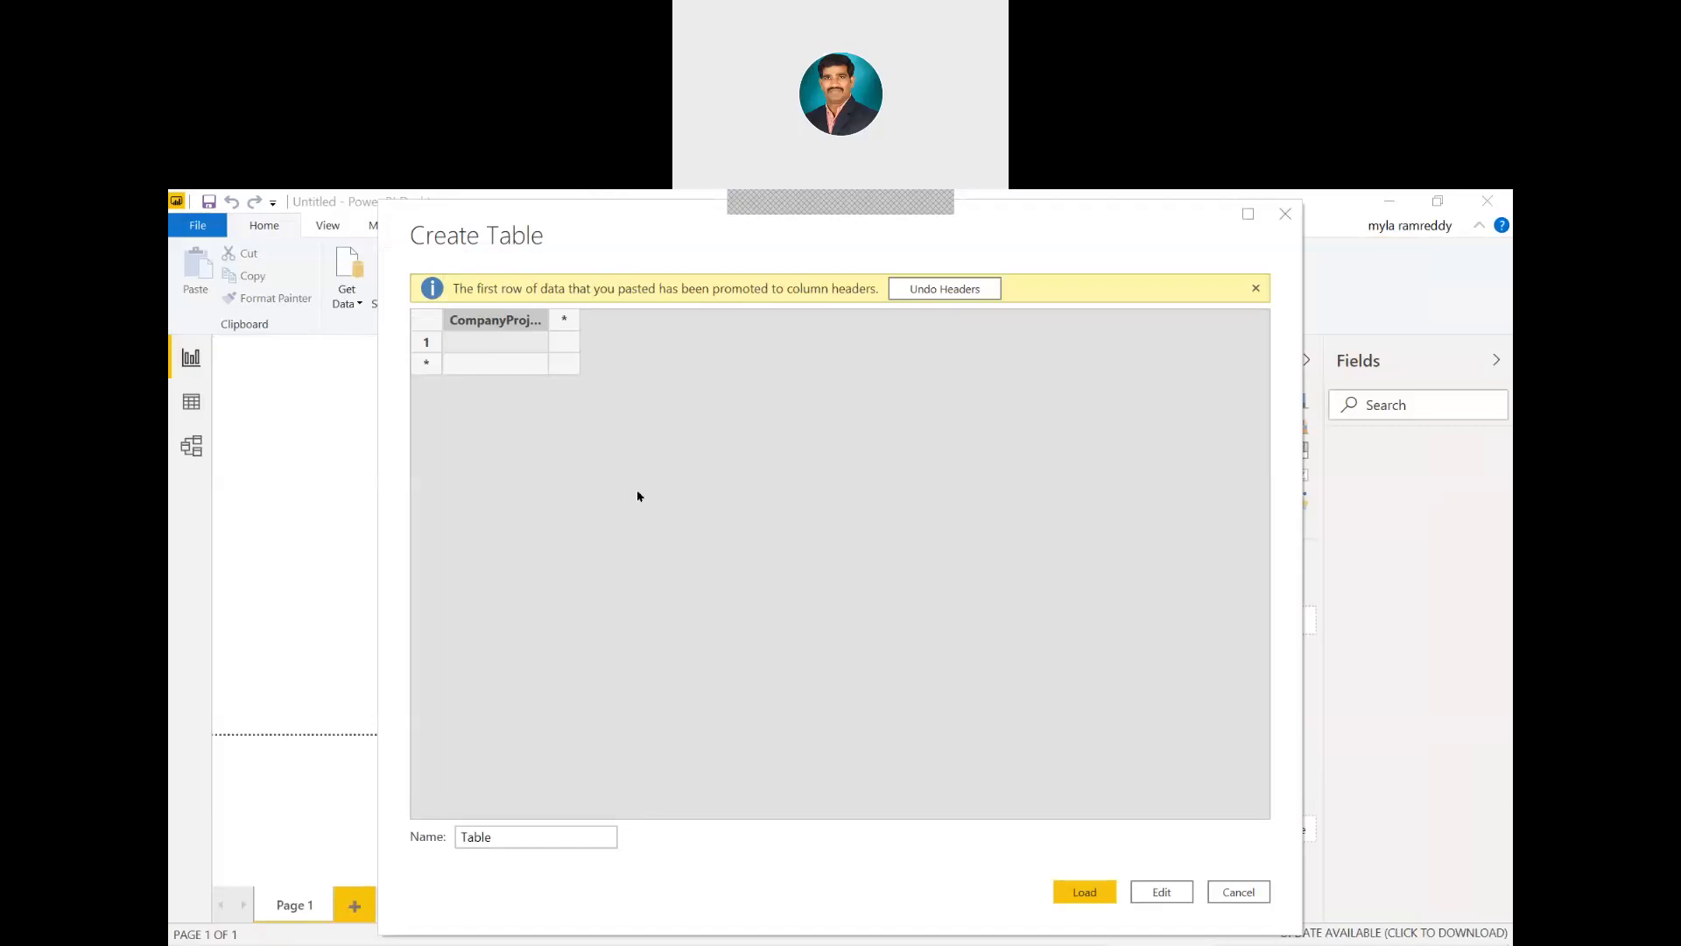
click(968, 289)
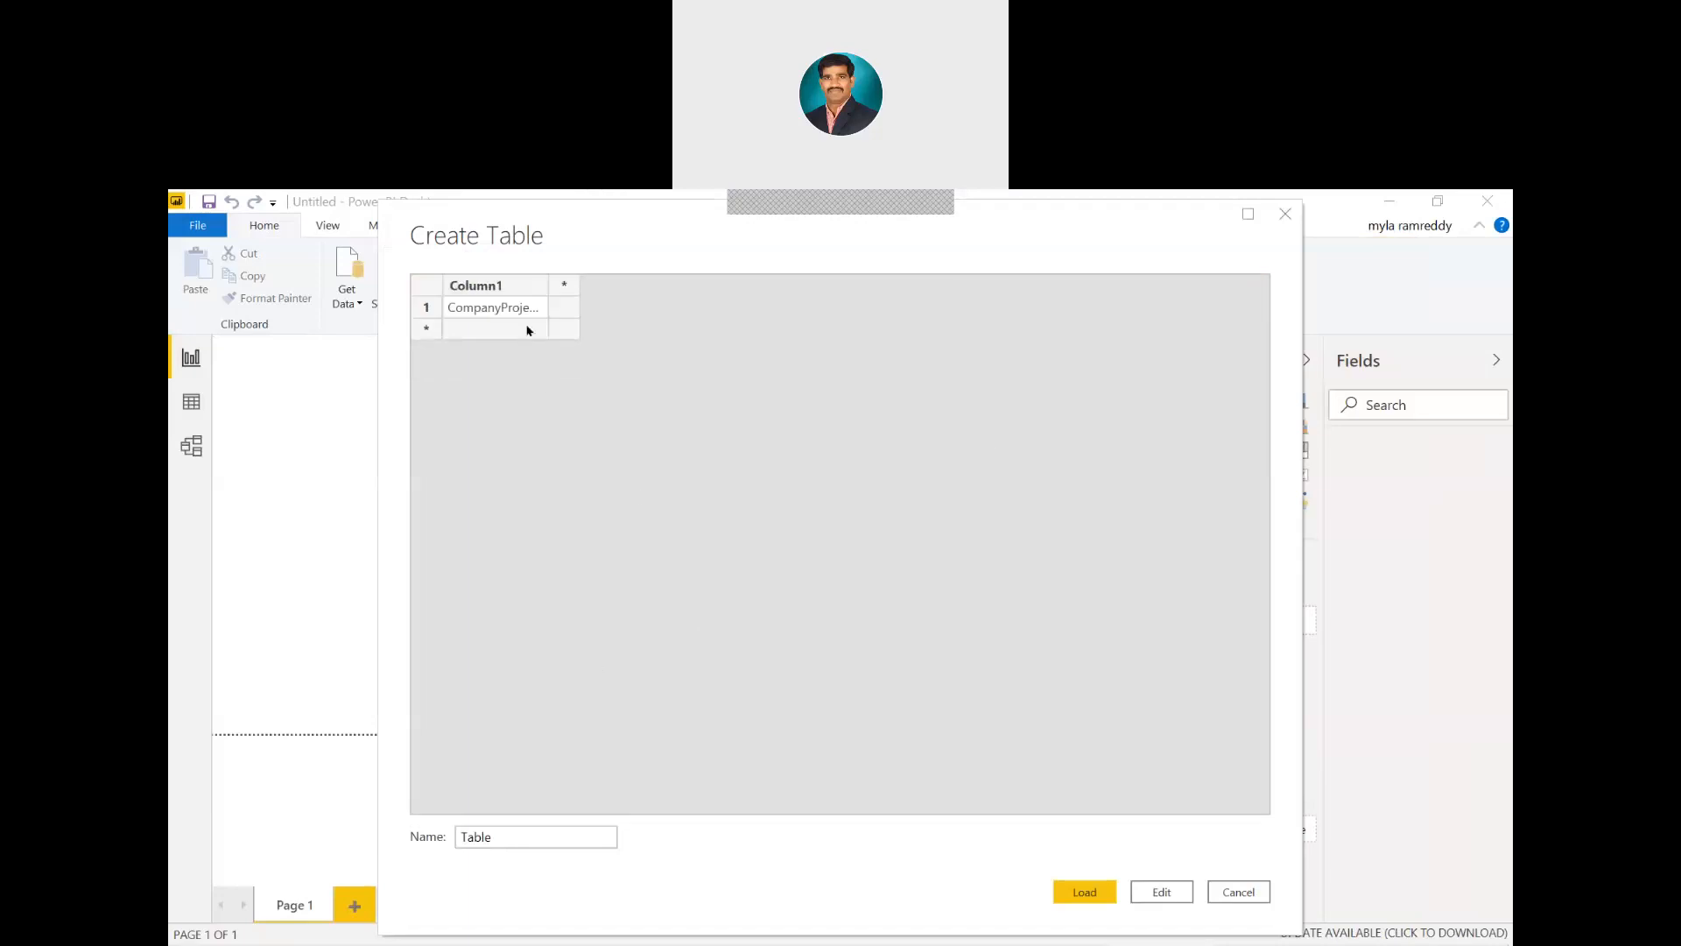
click(1235, 892)
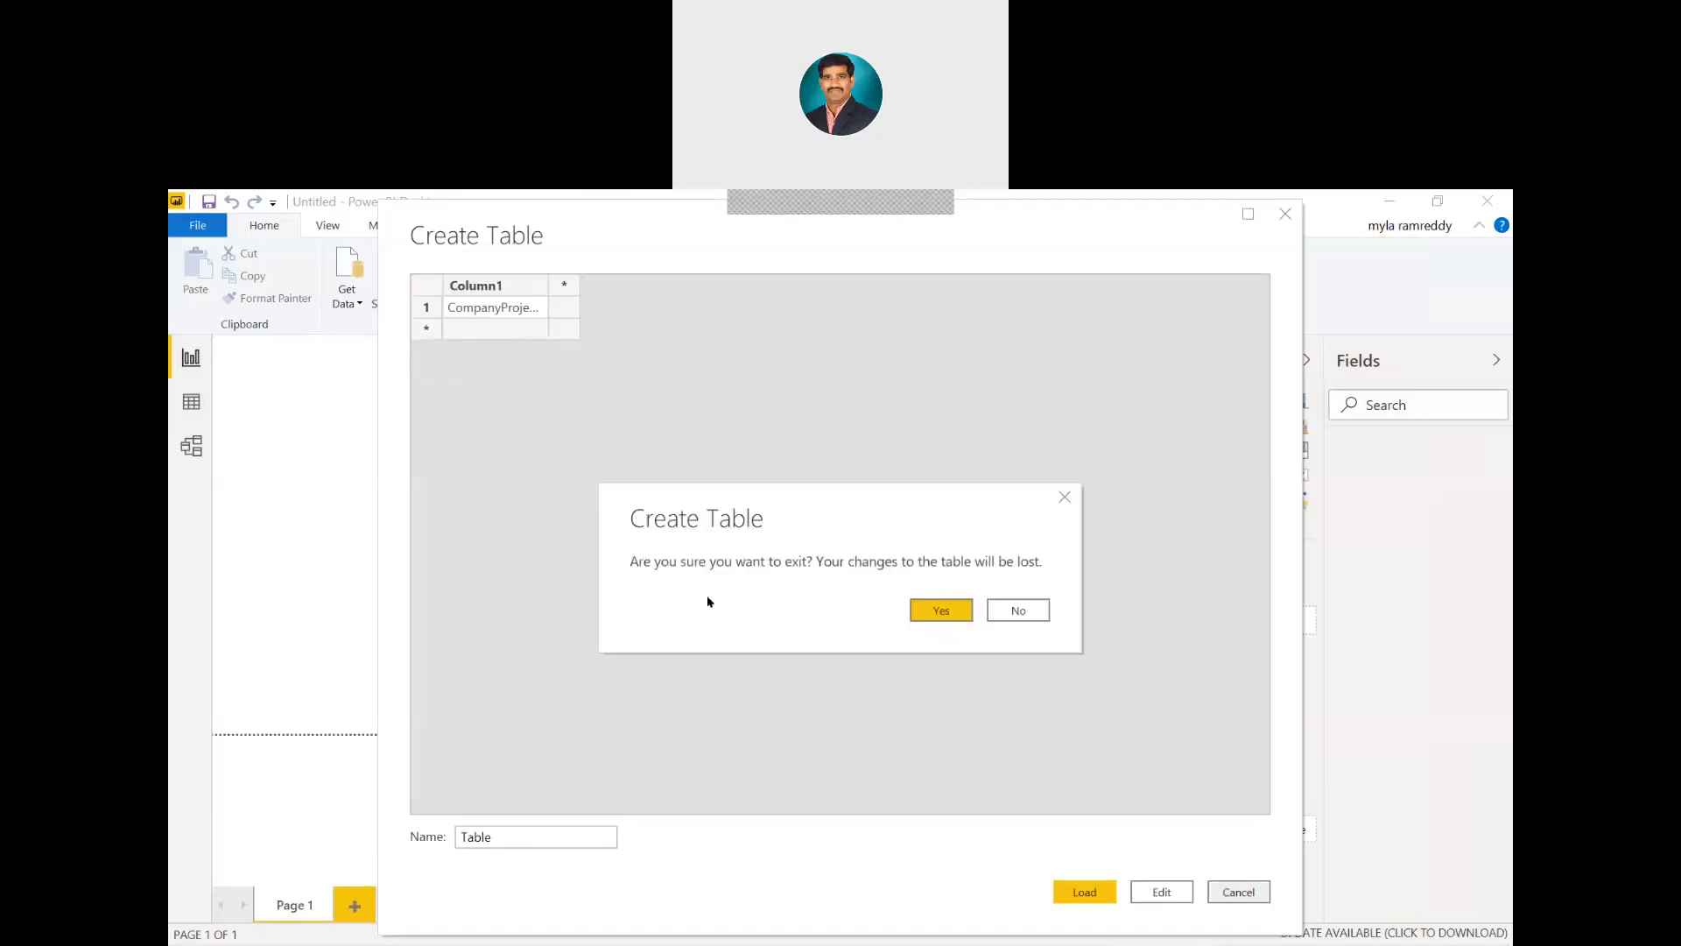
click(942, 611)
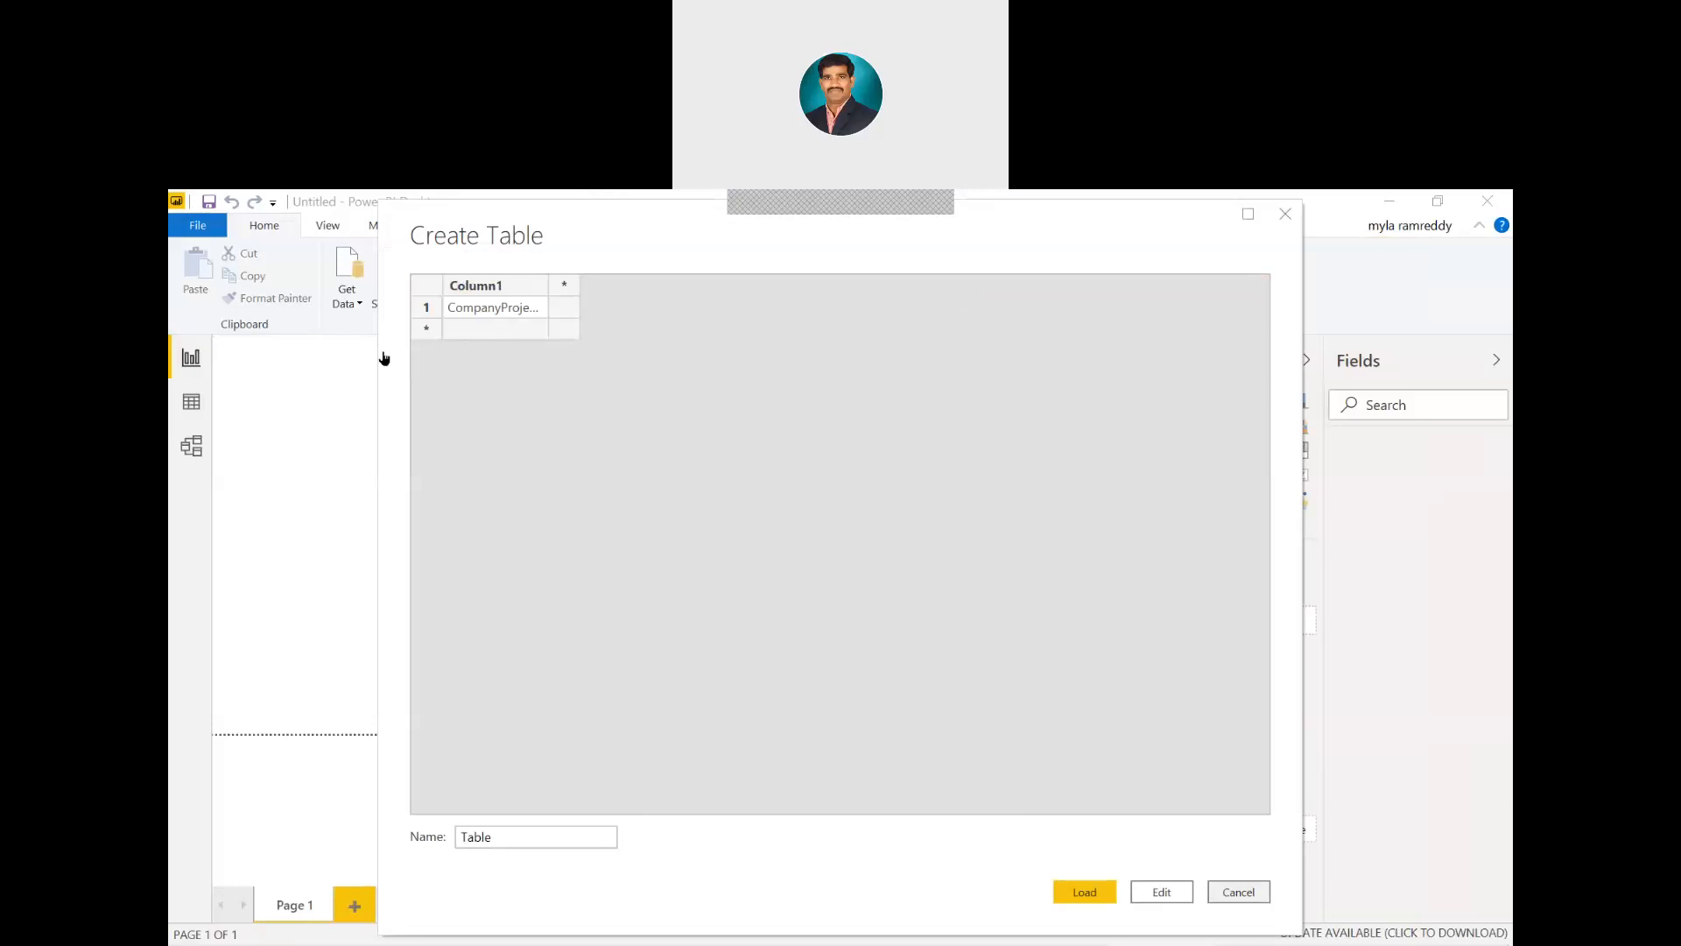
Open an empty table for manual data entry and name it CompanyProjectPriority
key(alt+Tab)
key(alt+Tab)
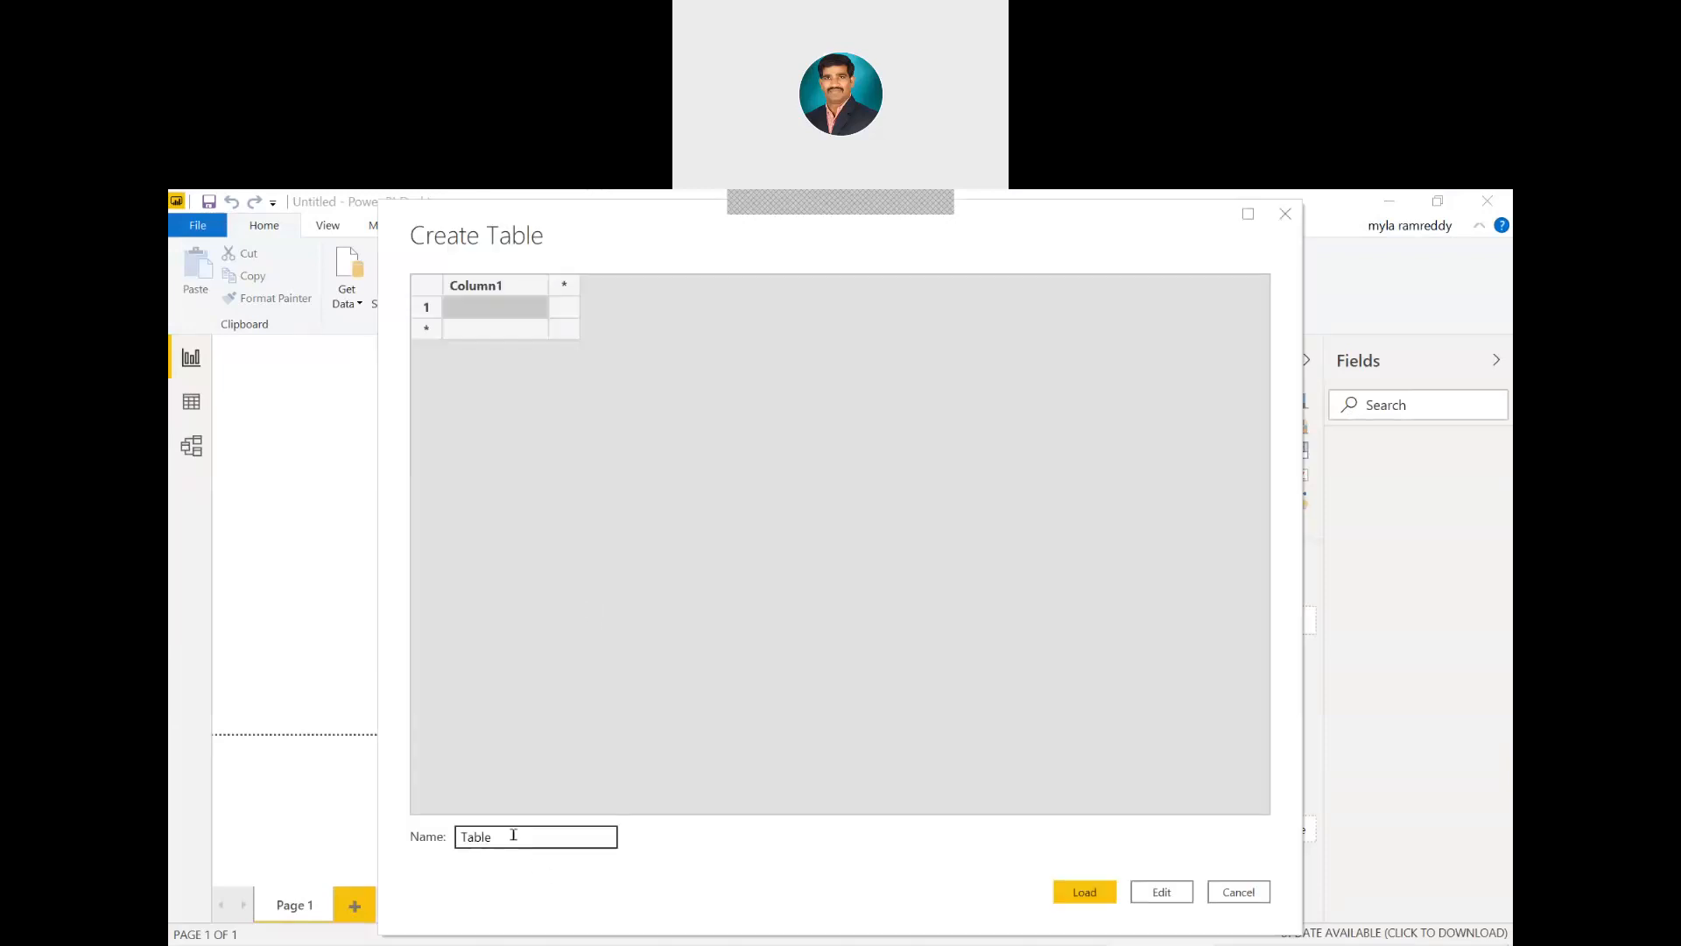
click(513, 834)
key(BackSpace)
key(BackSpace)
key(BackSpace)
key(BackSpace)
key(BackSpace)
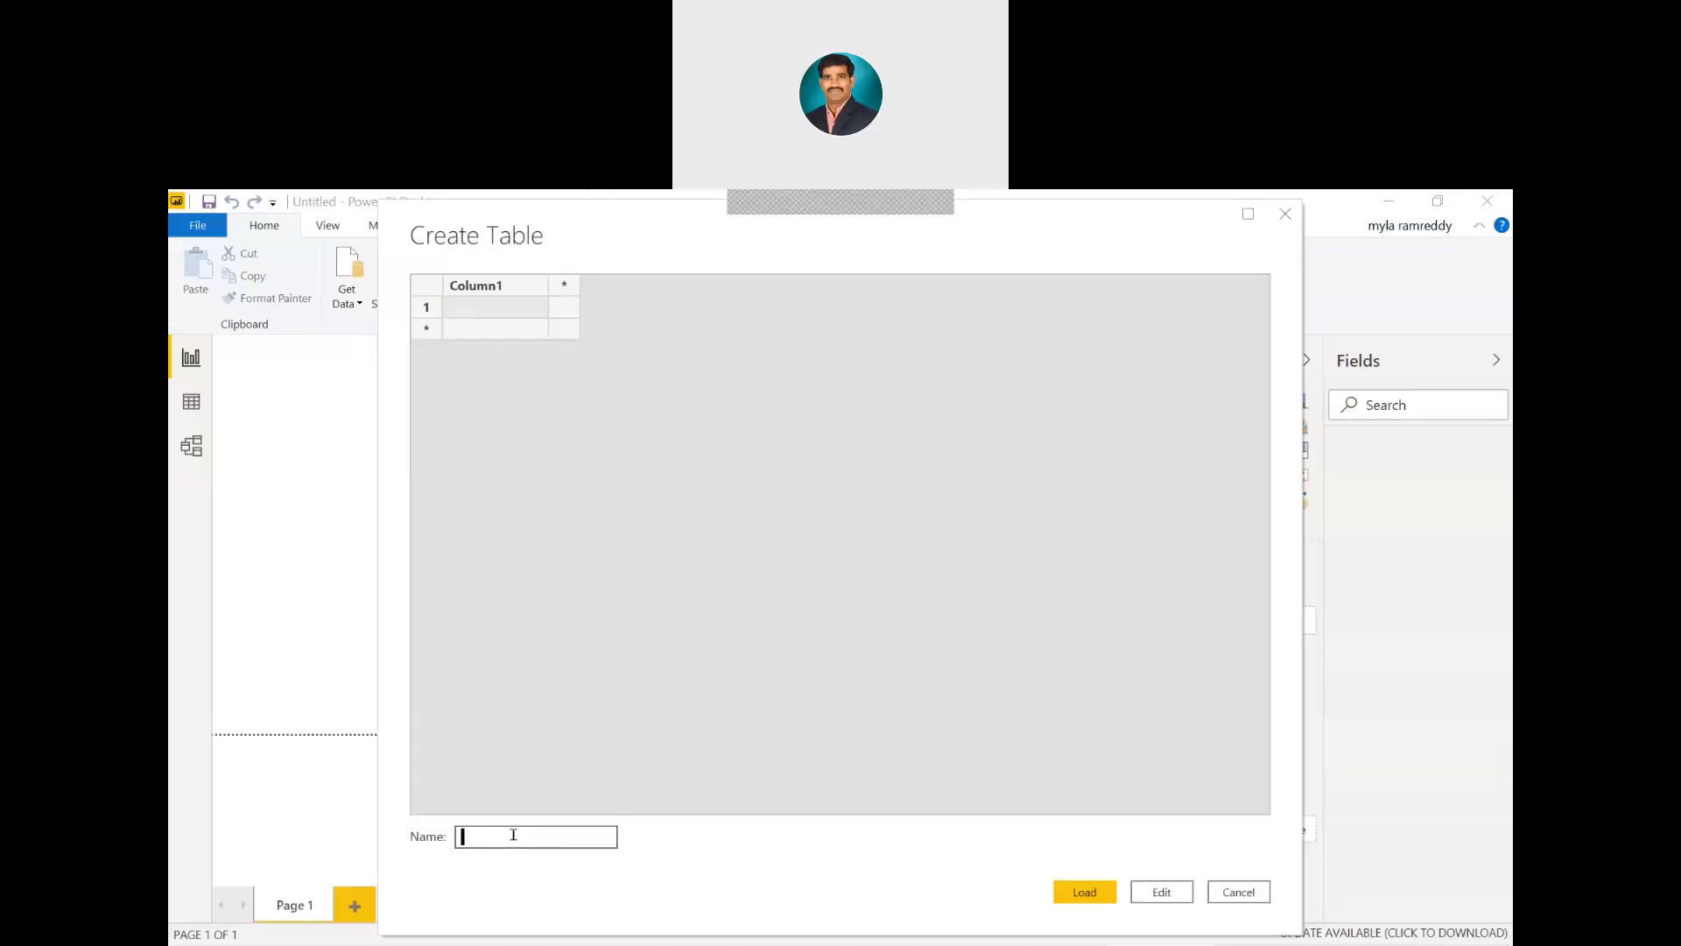
key(ctrl+v)
Copy the CompanyProjectPriority rows, including the ProjName and Priority headers, from the article in Chrome and paste them into the new table
key(alt+Tab)
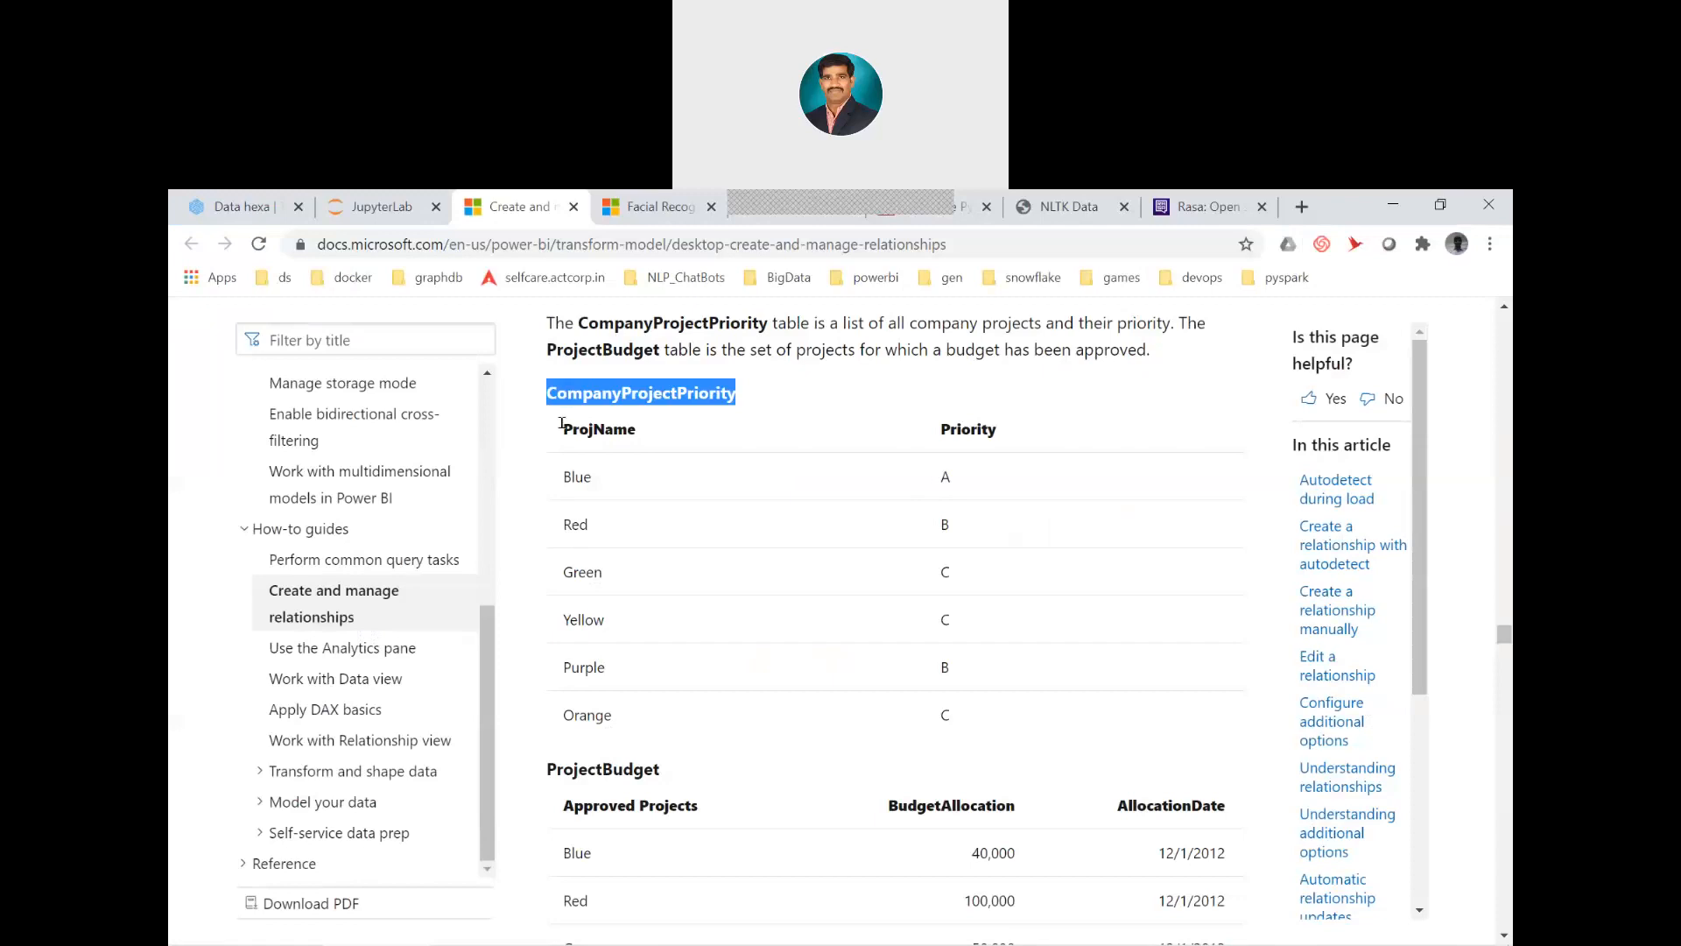
drag(561, 424, 956, 718)
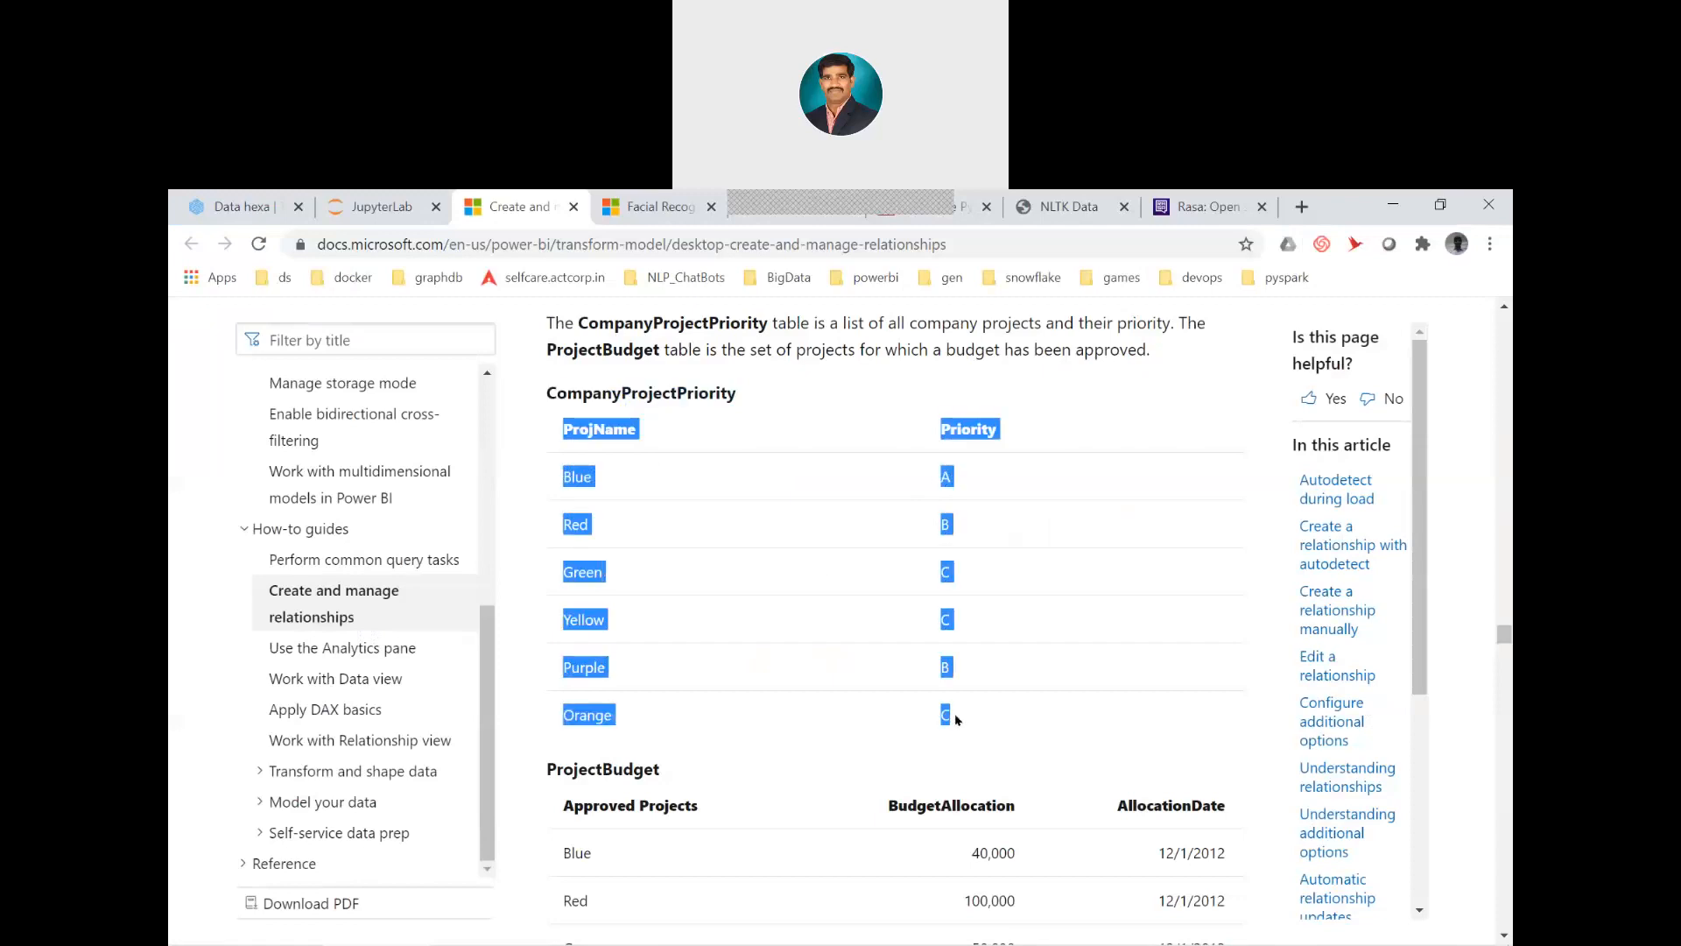
key(alt+Tab)
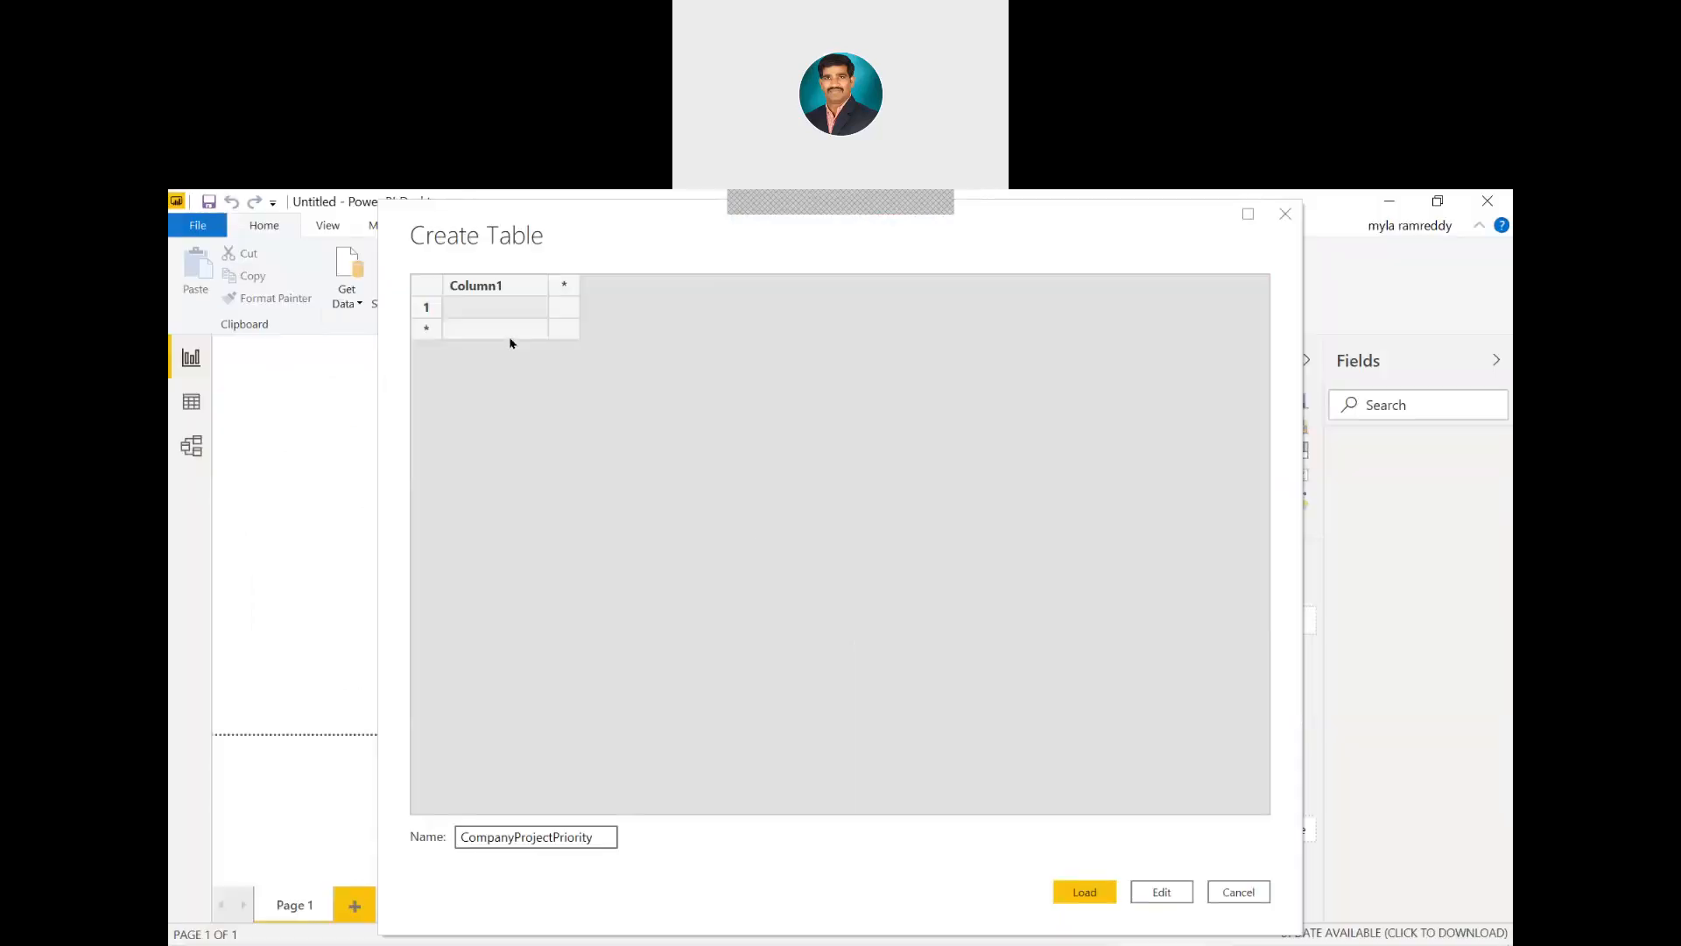
click(497, 306)
key(ctrl+v)
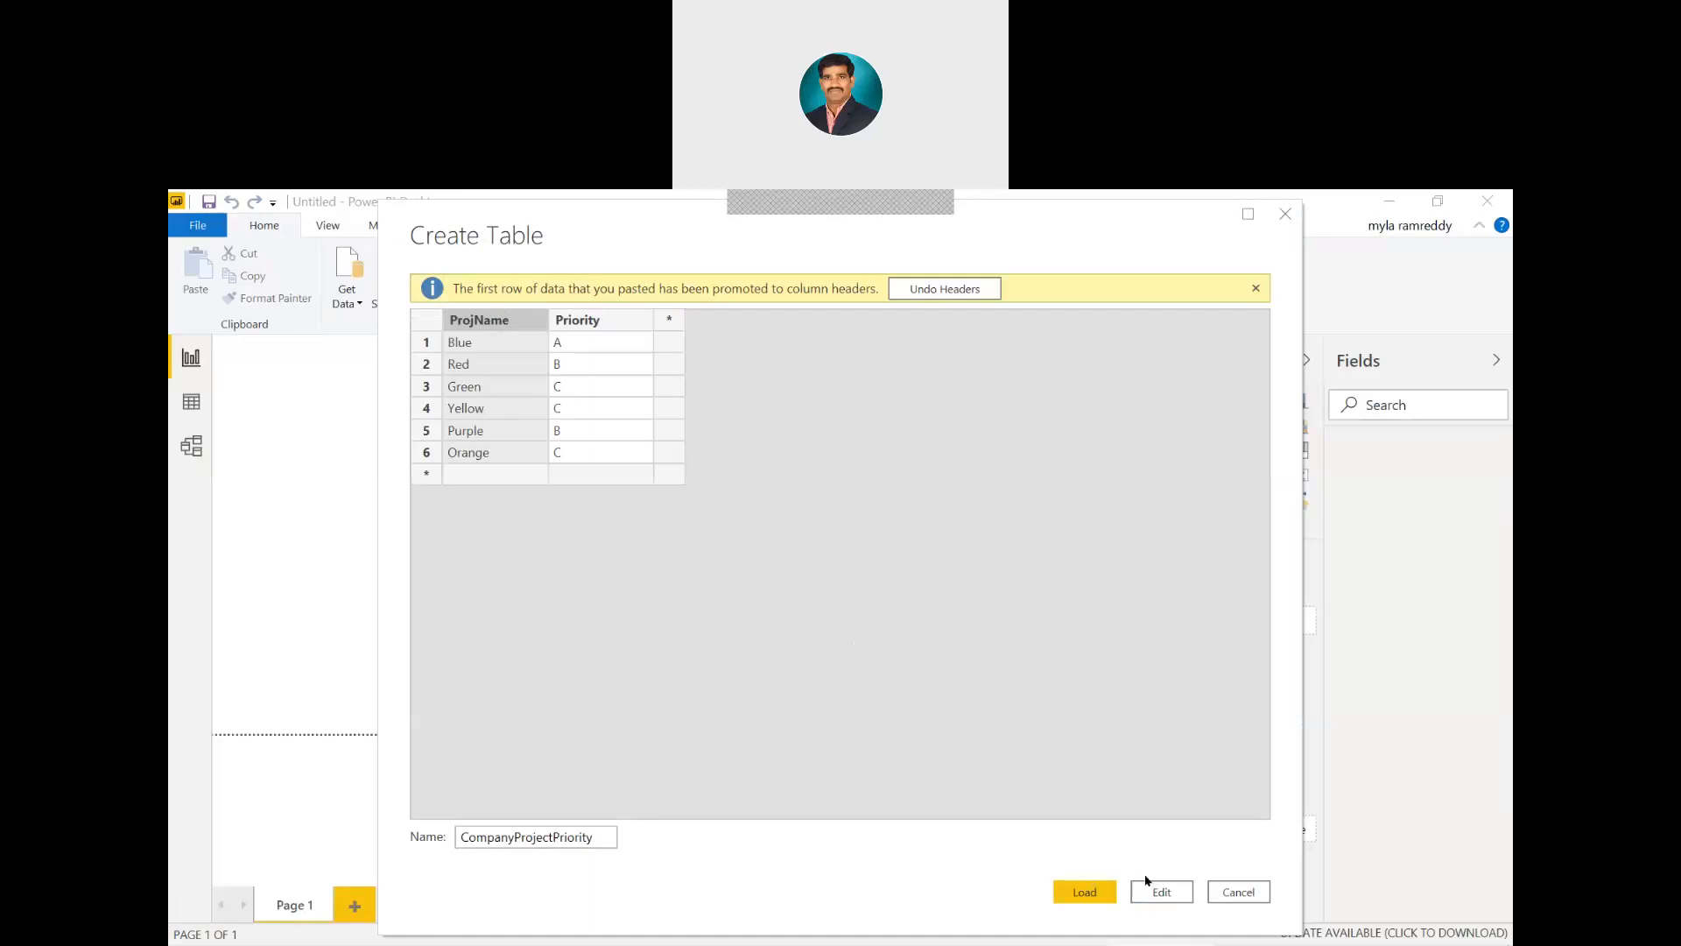
Load the CompanyProjectPriority table, copy the ProjectBudget heading from the Microsoft article in Chrome, and return to Power BI Desktop
click(1085, 891)
key(alt+Tab)
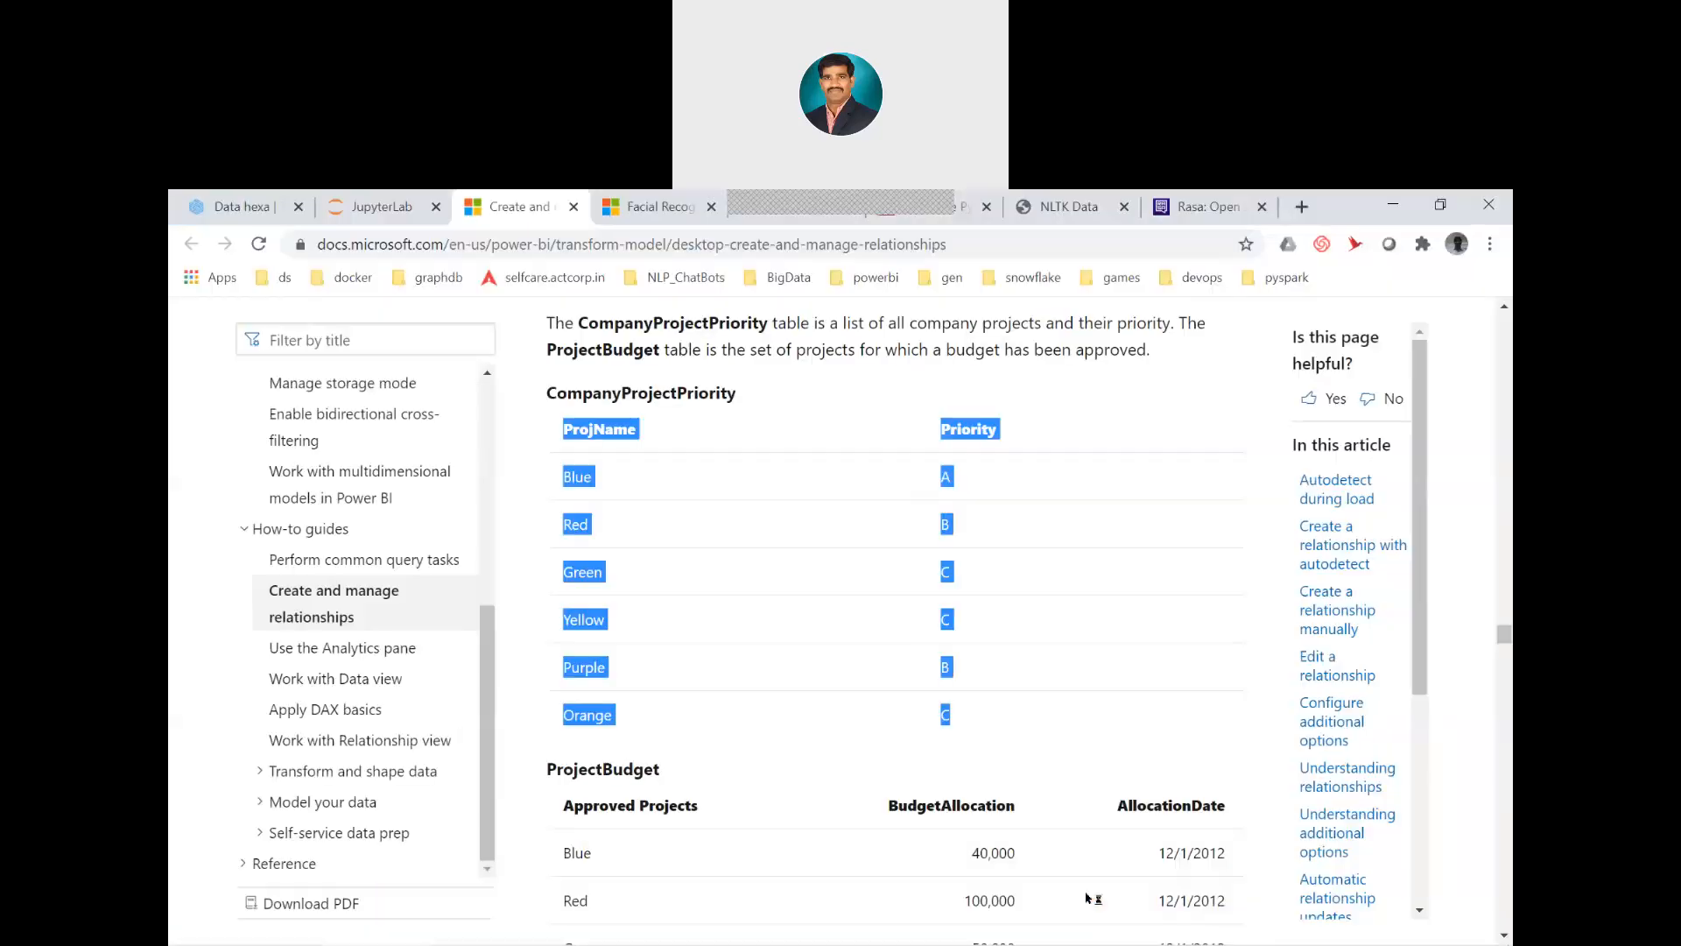
double_click(606, 762)
key(ctrl+c)
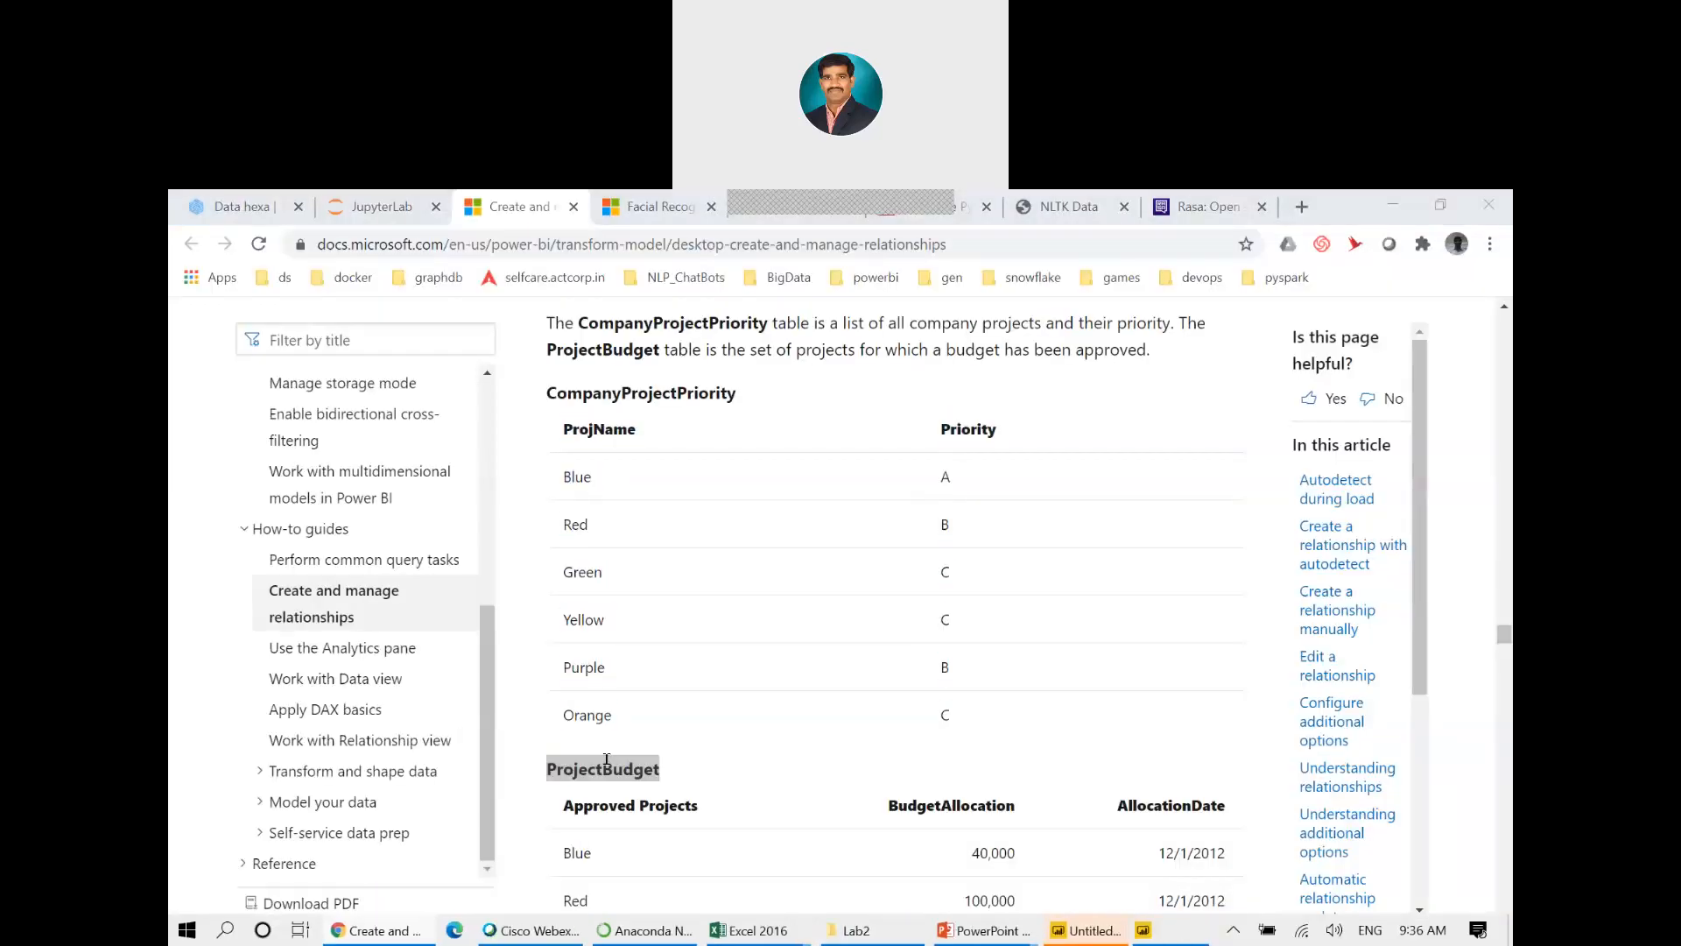
key(alt+Tab)
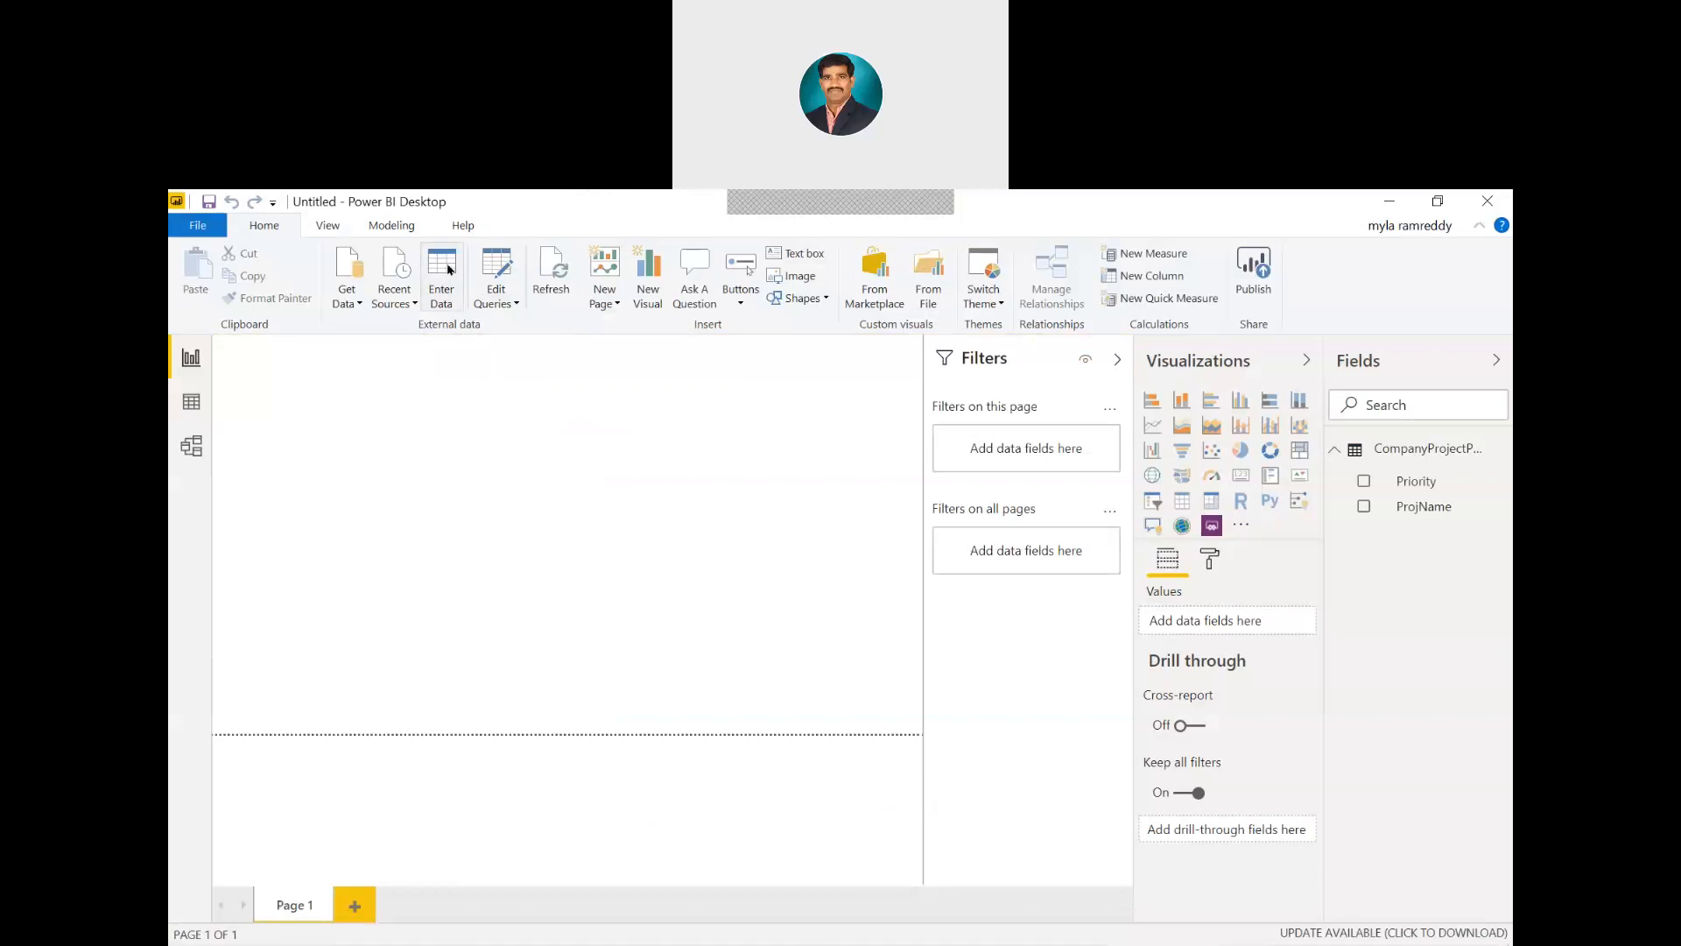
Open another empty table for manual data entry and name it ProjectBudget
click(447, 269)
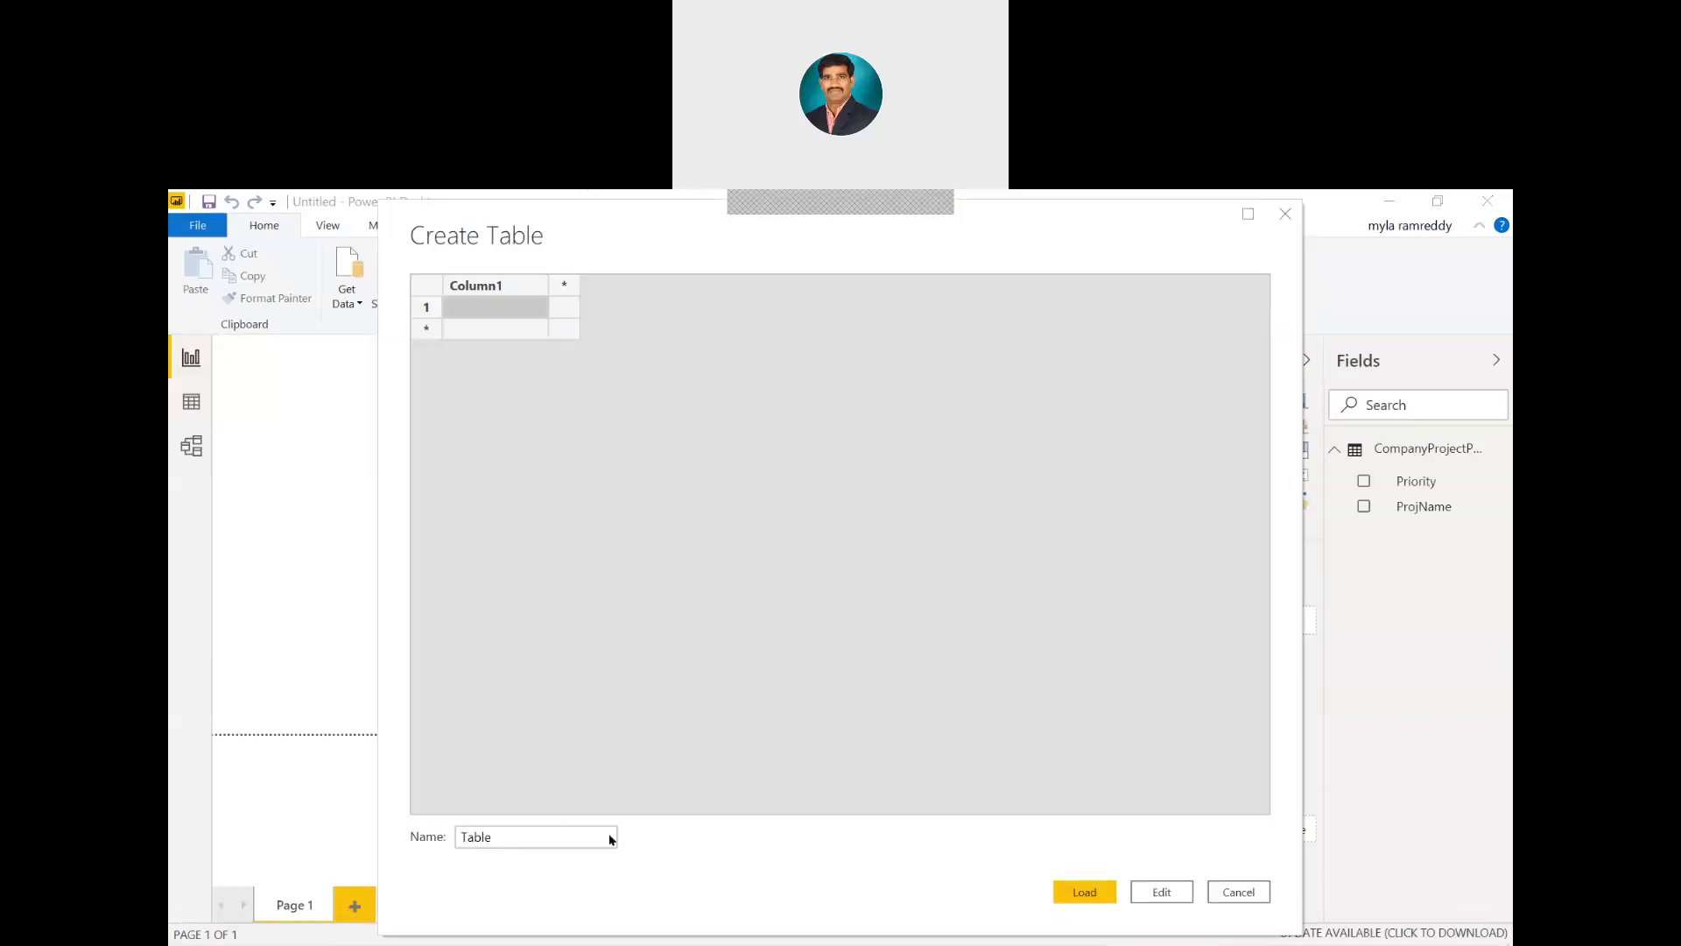
click(514, 836)
key(BackSpace)
key(BackSpace)
key(BackSpace)
key(BackSpace)
key(BackSpace)
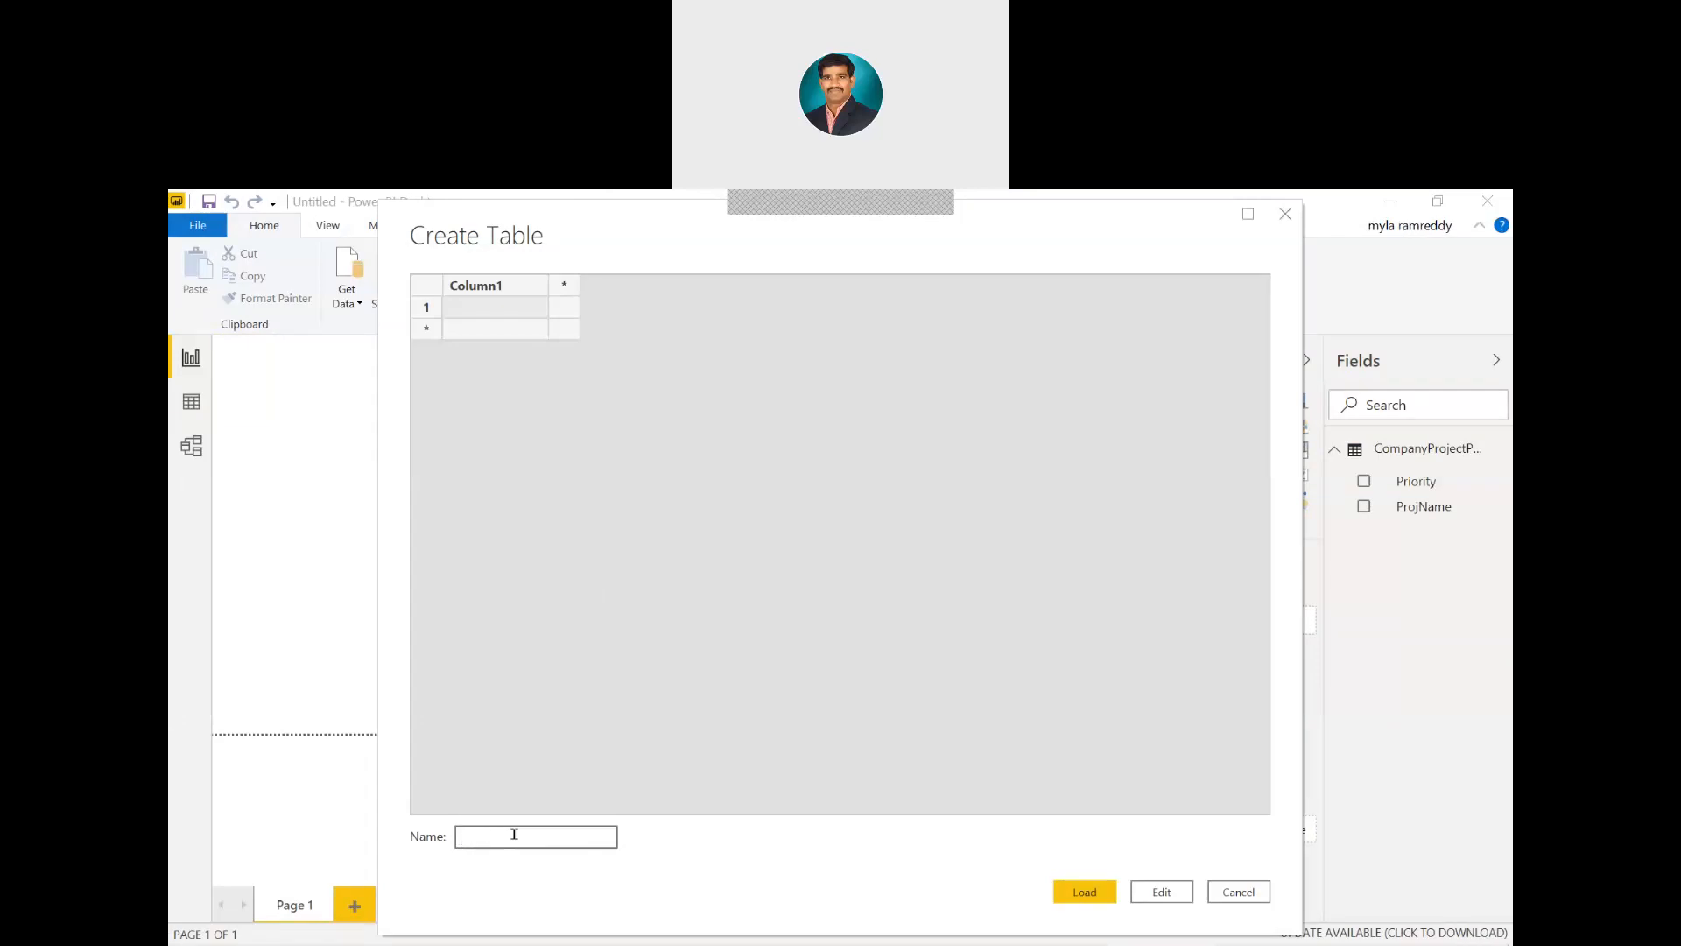
key(ctrl+v)
Copy the ProjectBudget rows with their headers from the article in Chrome, paste them into the new table in Power BI Desktop, and load it
key(alt+Tab)
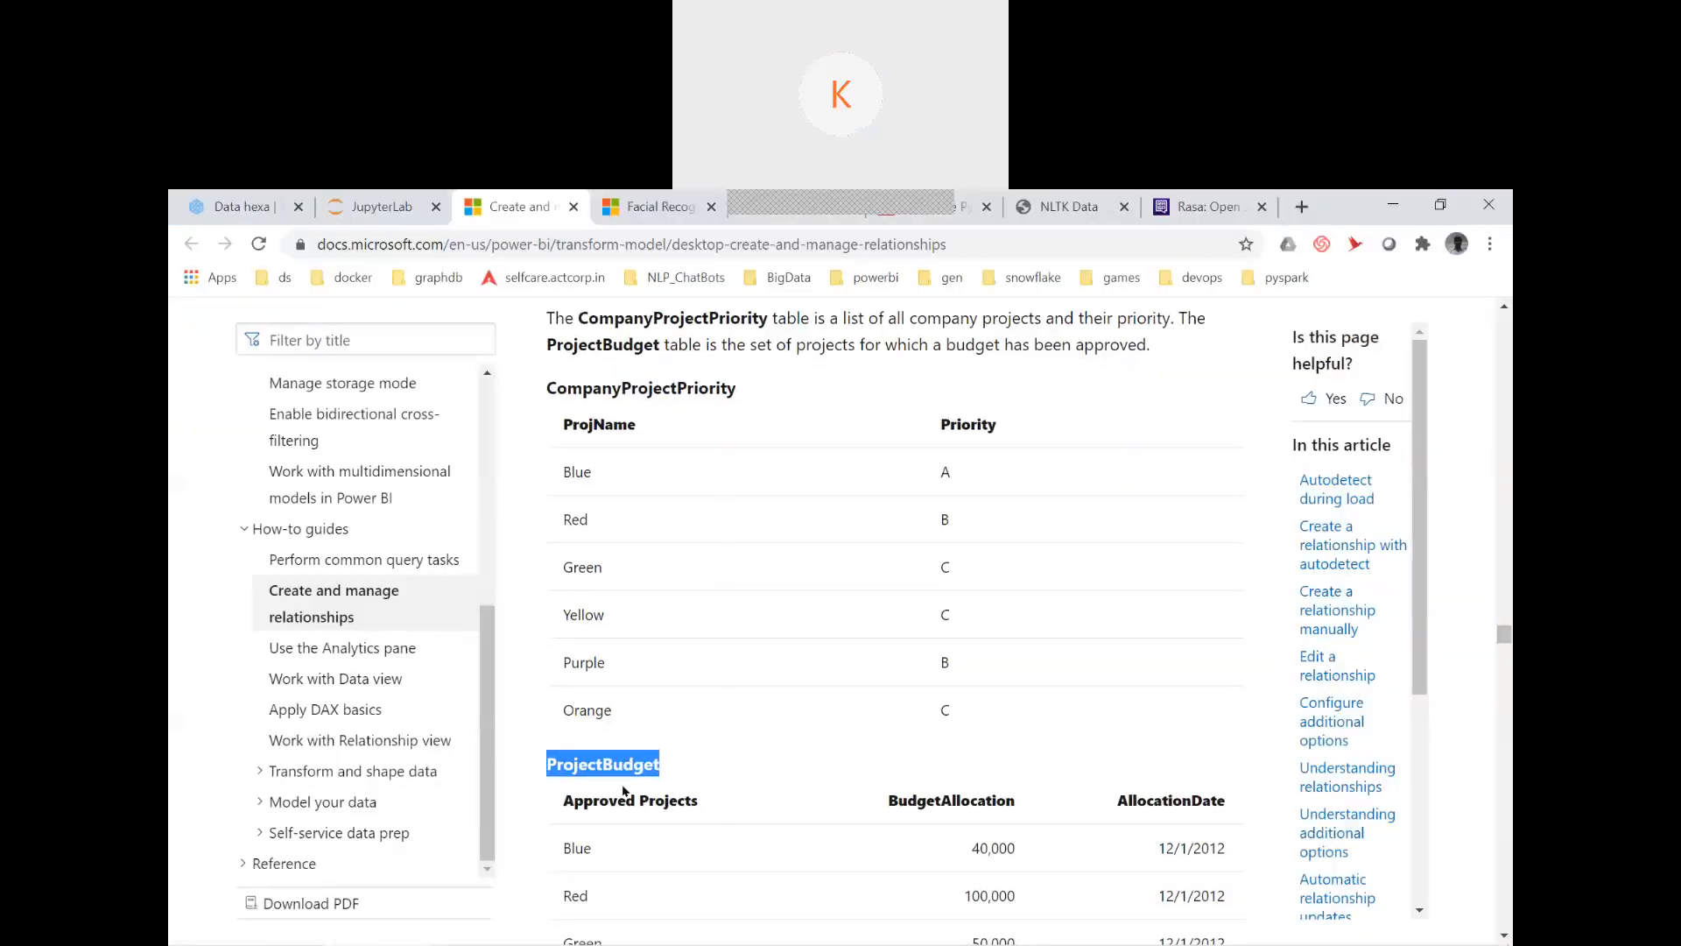
scroll(586, 789, down, 5)
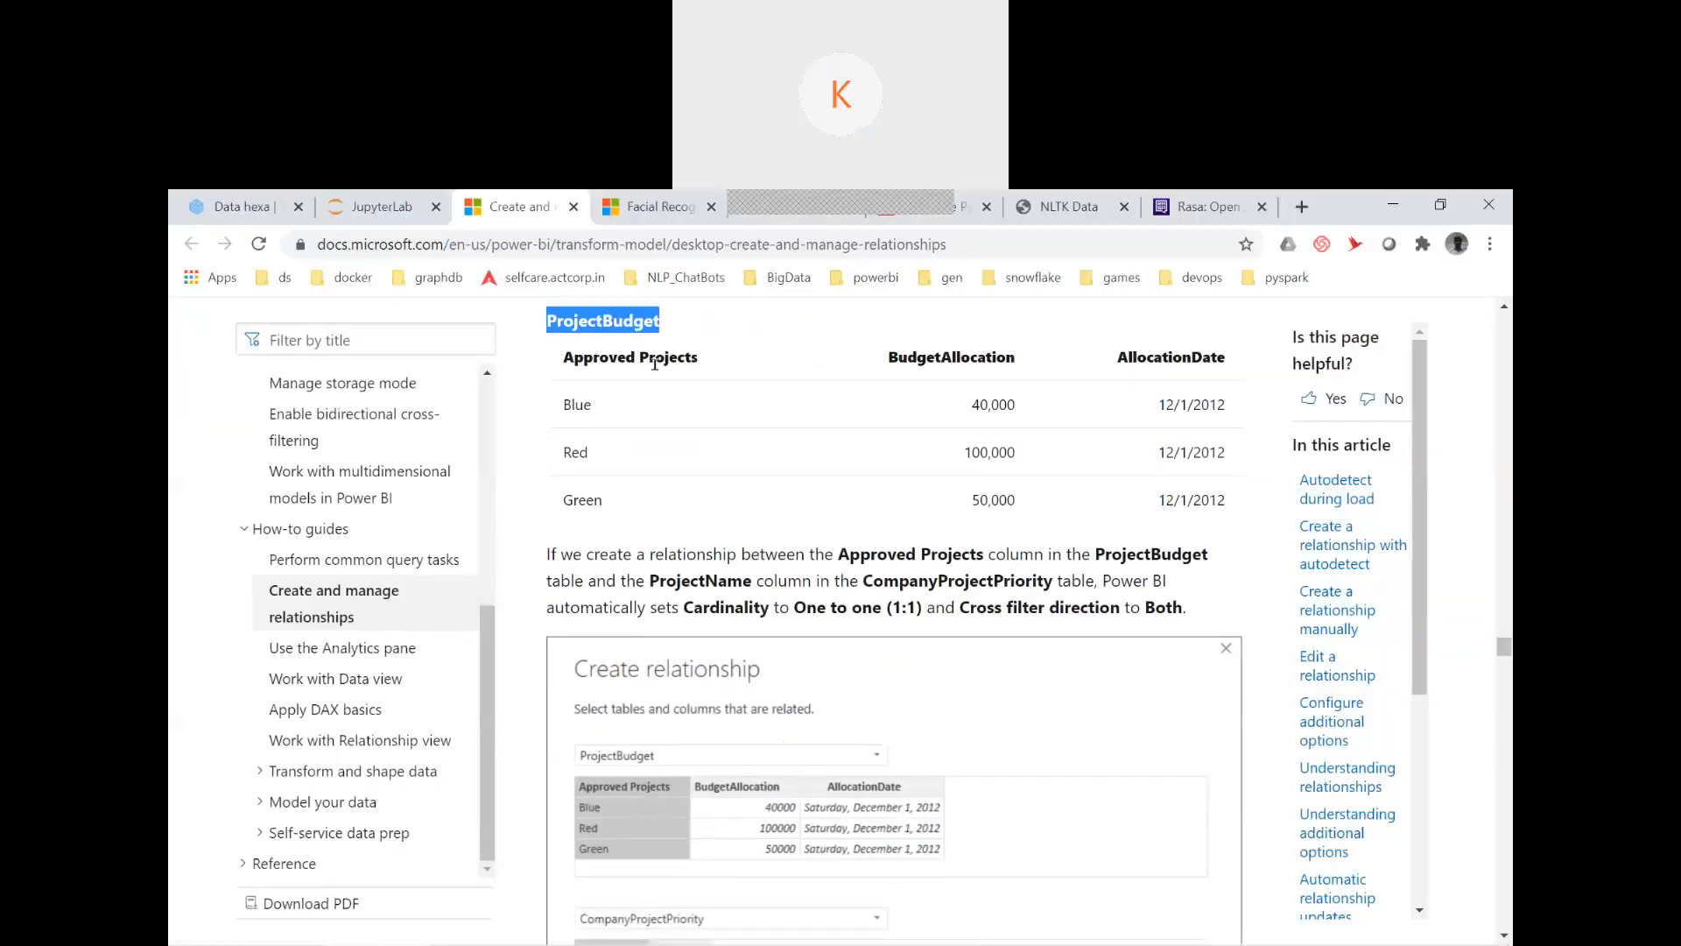
drag(559, 349, 1230, 492)
key(ctrl+c)
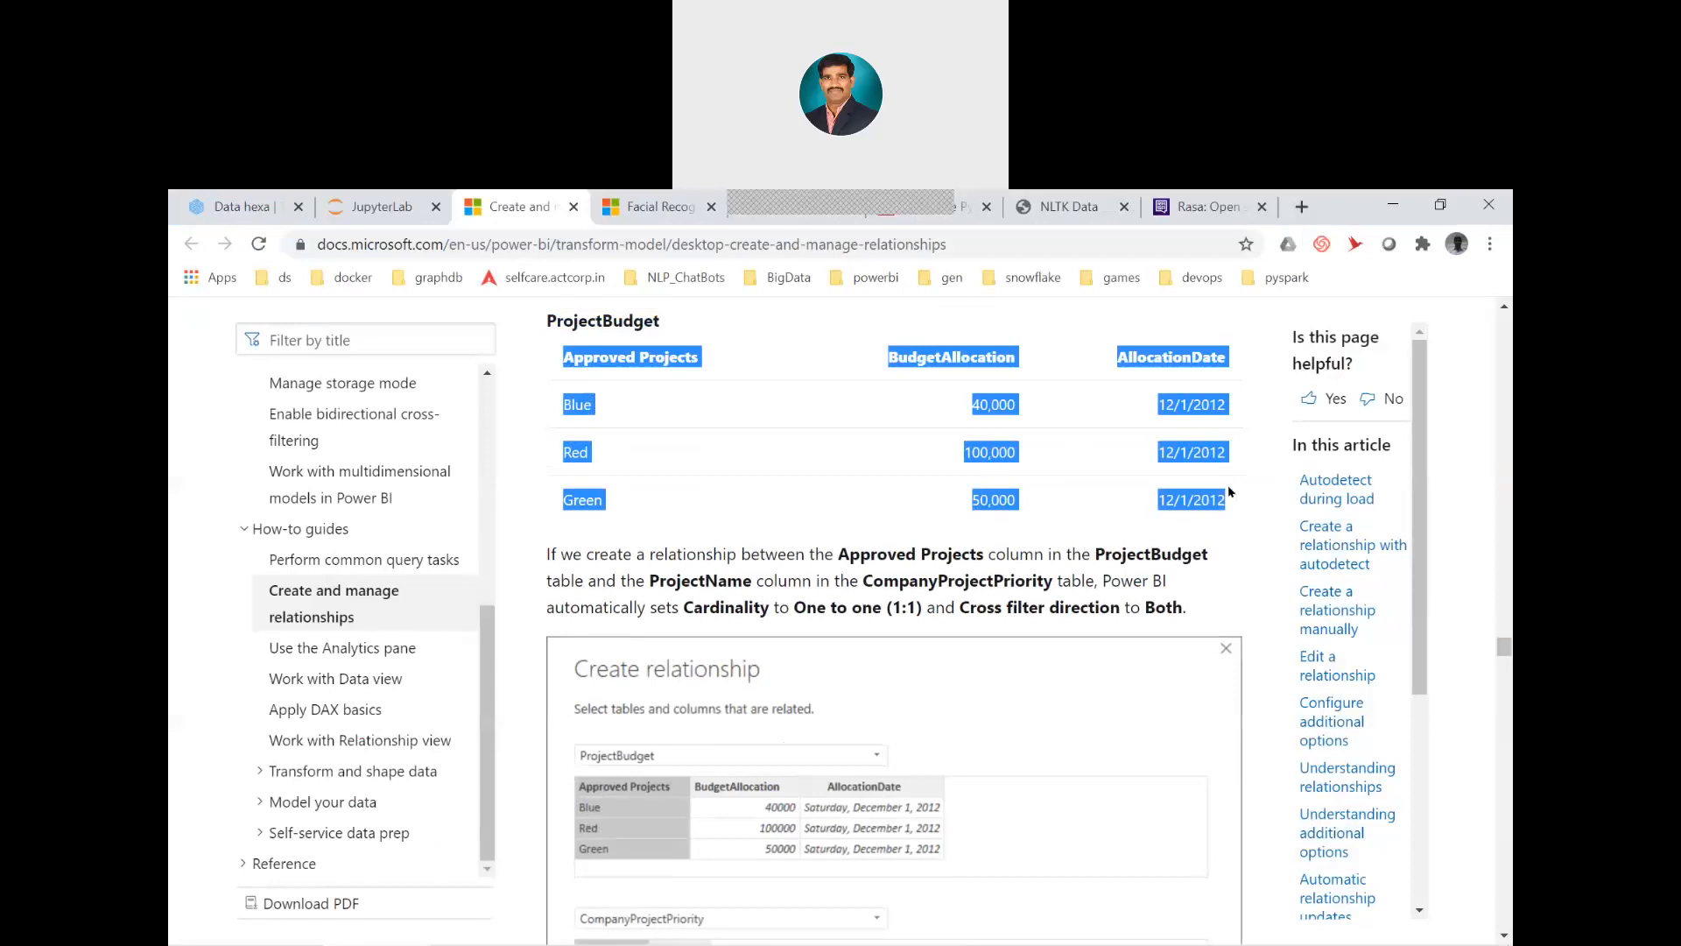
key(alt+Tab)
key(ctrl+v)
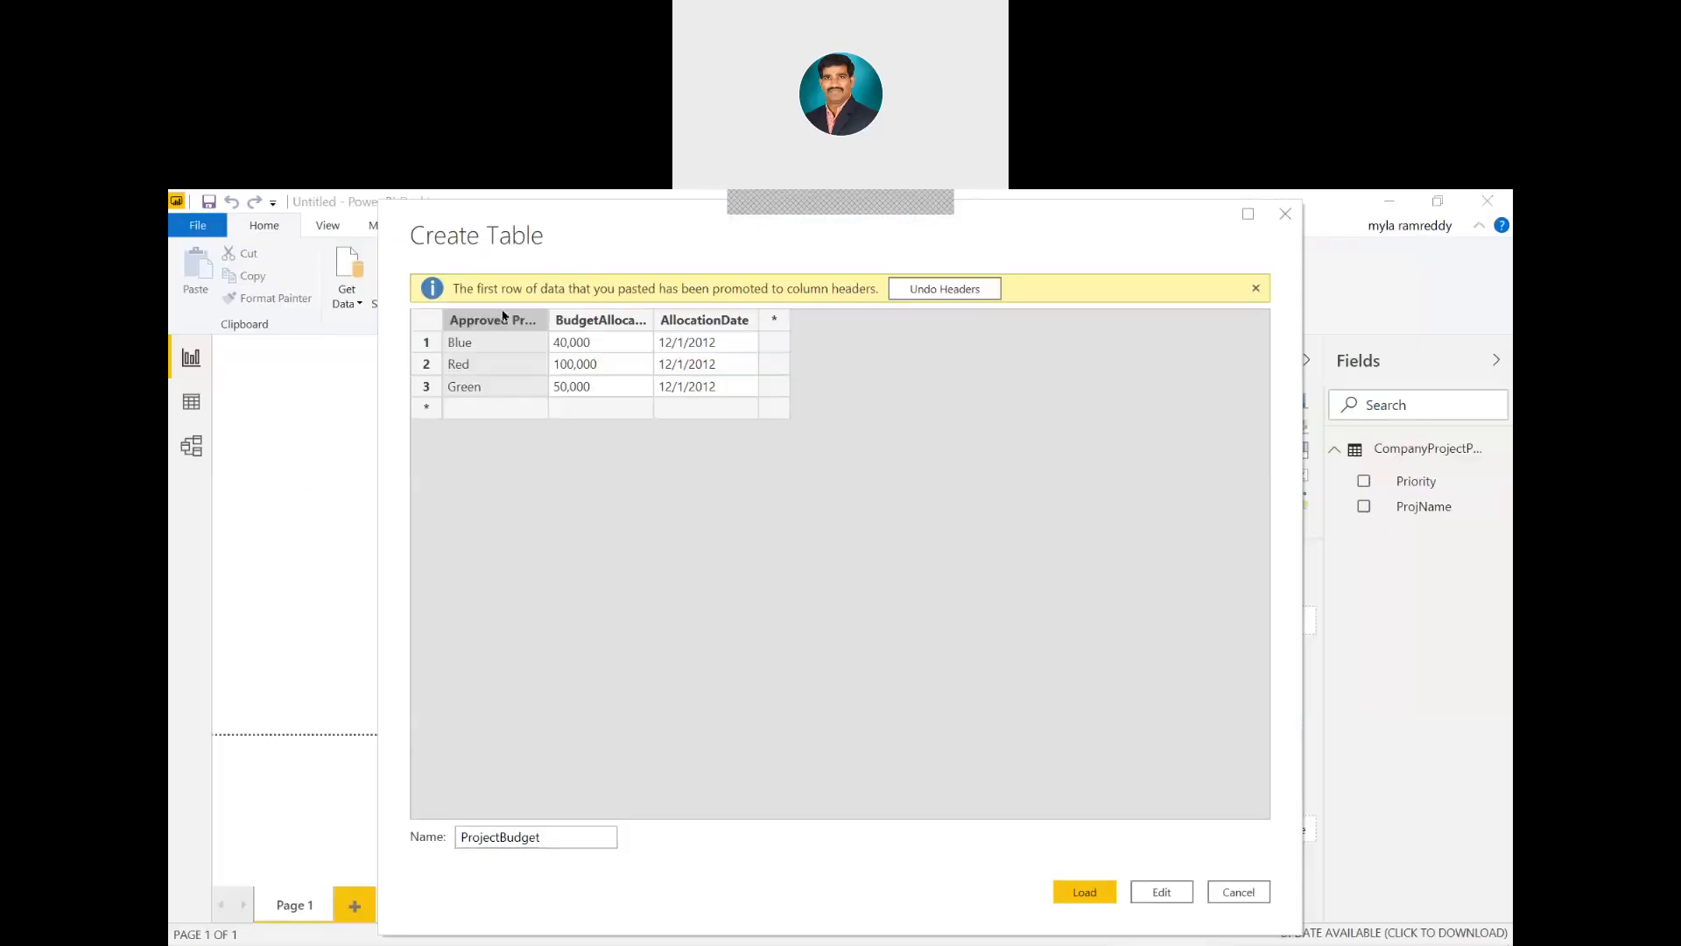
click(1084, 892)
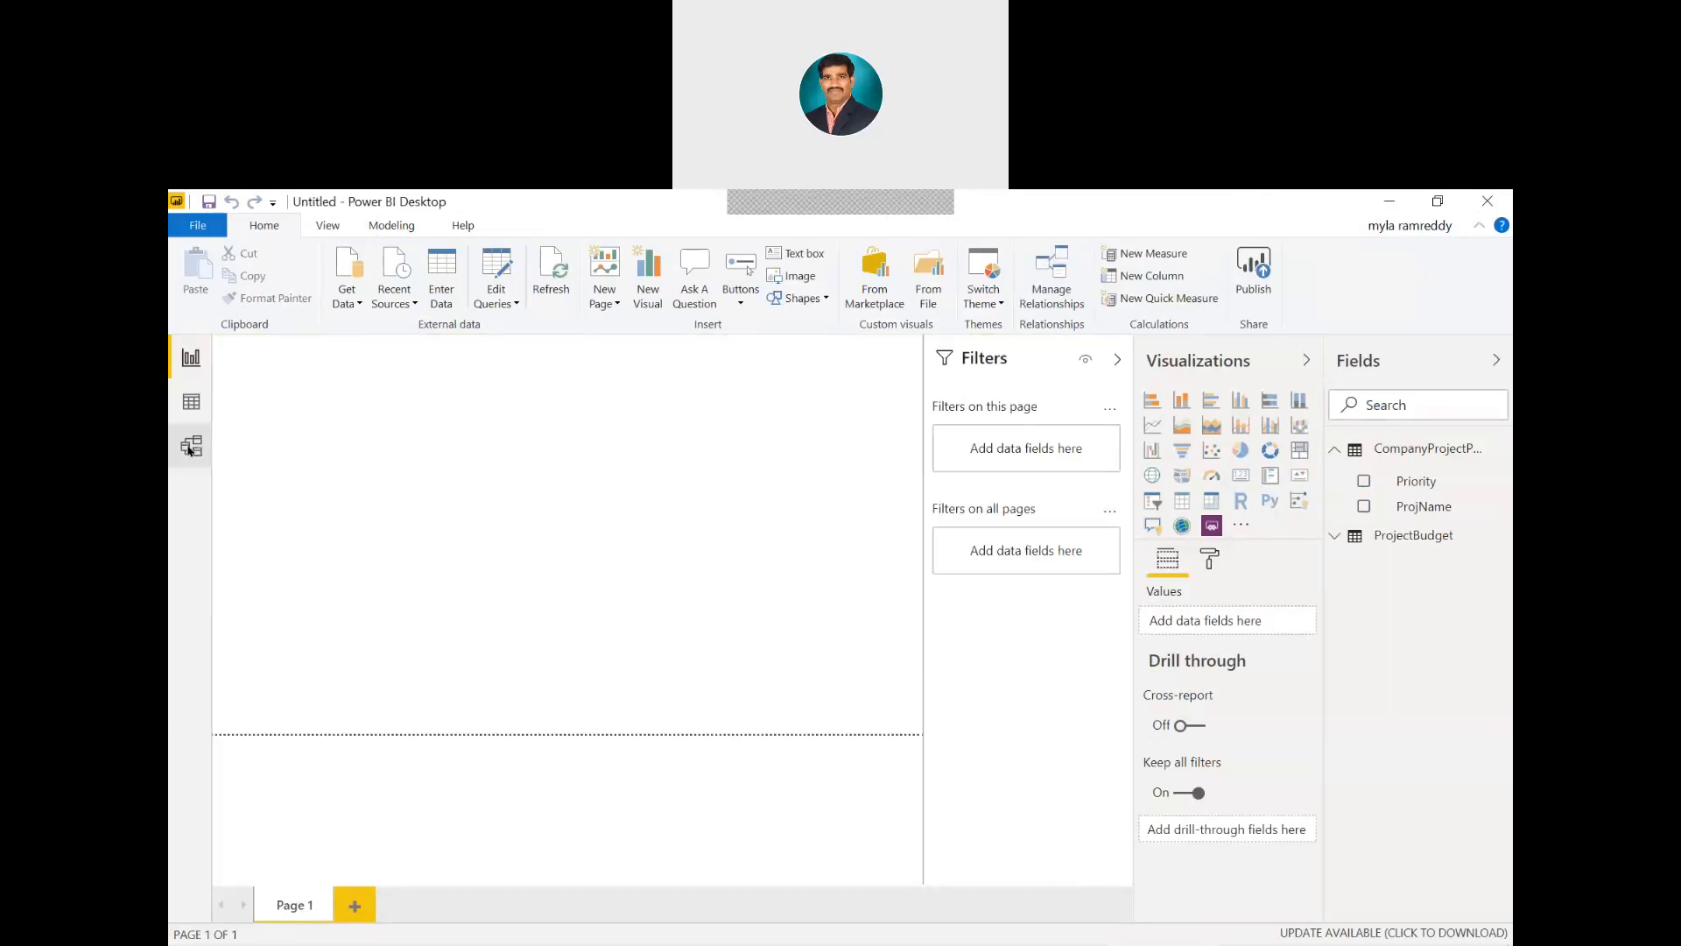
Examine the loaded rows of the CompanyProjectPriority and ProjectBudget tables
click(189, 449)
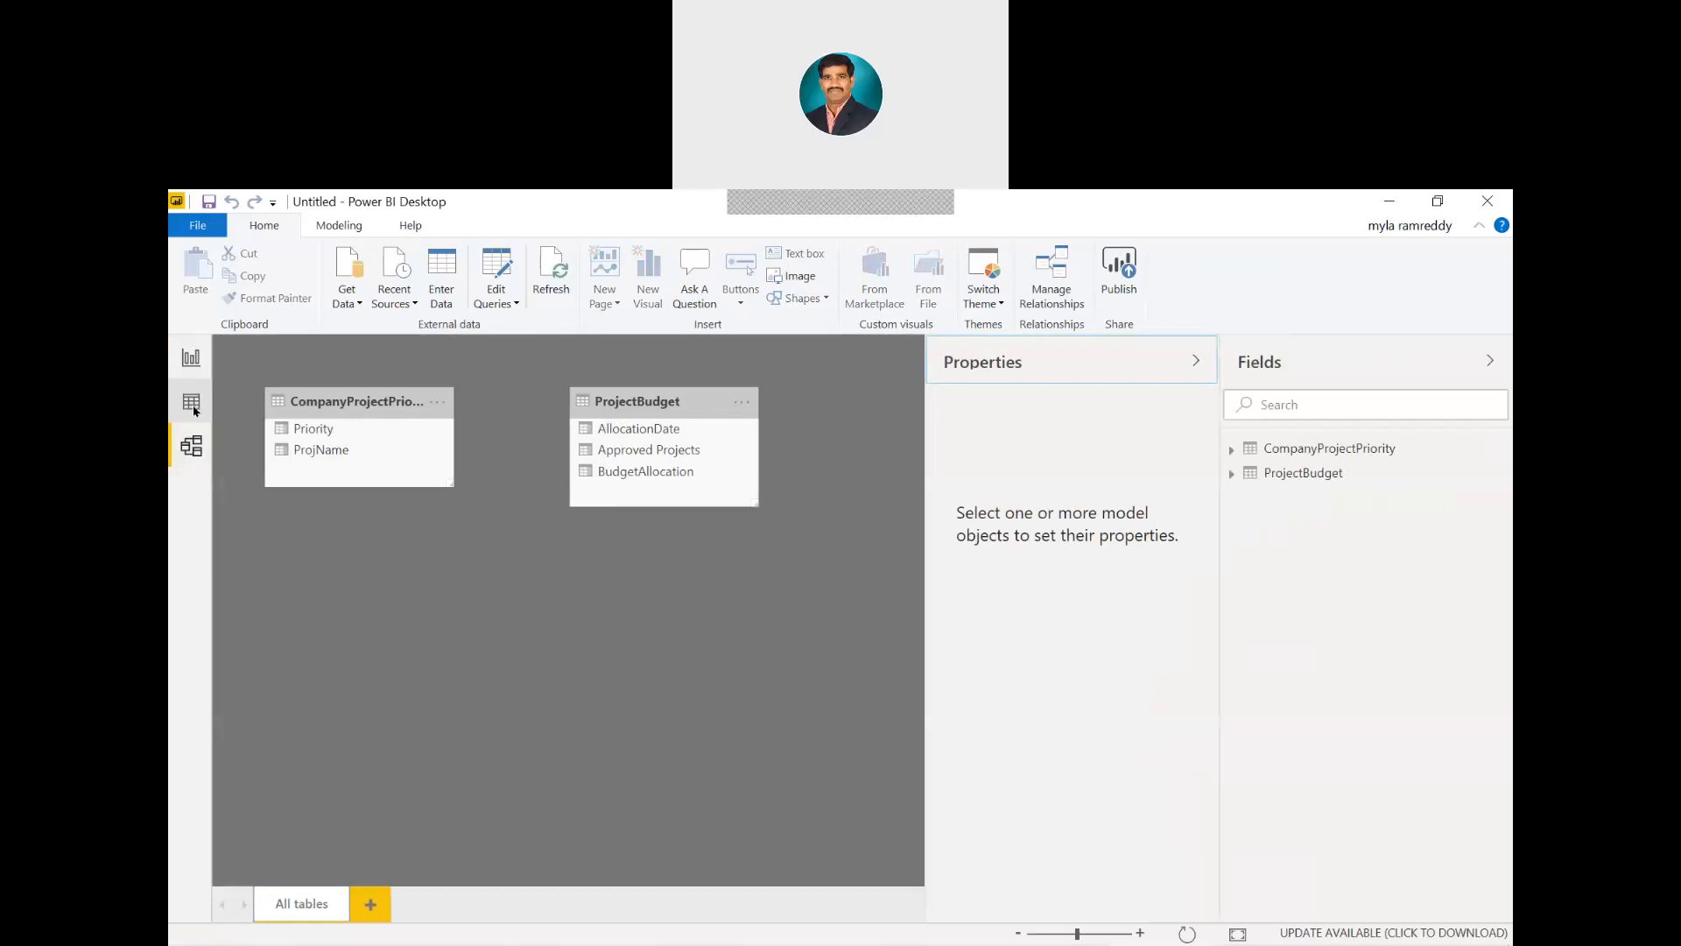
click(194, 408)
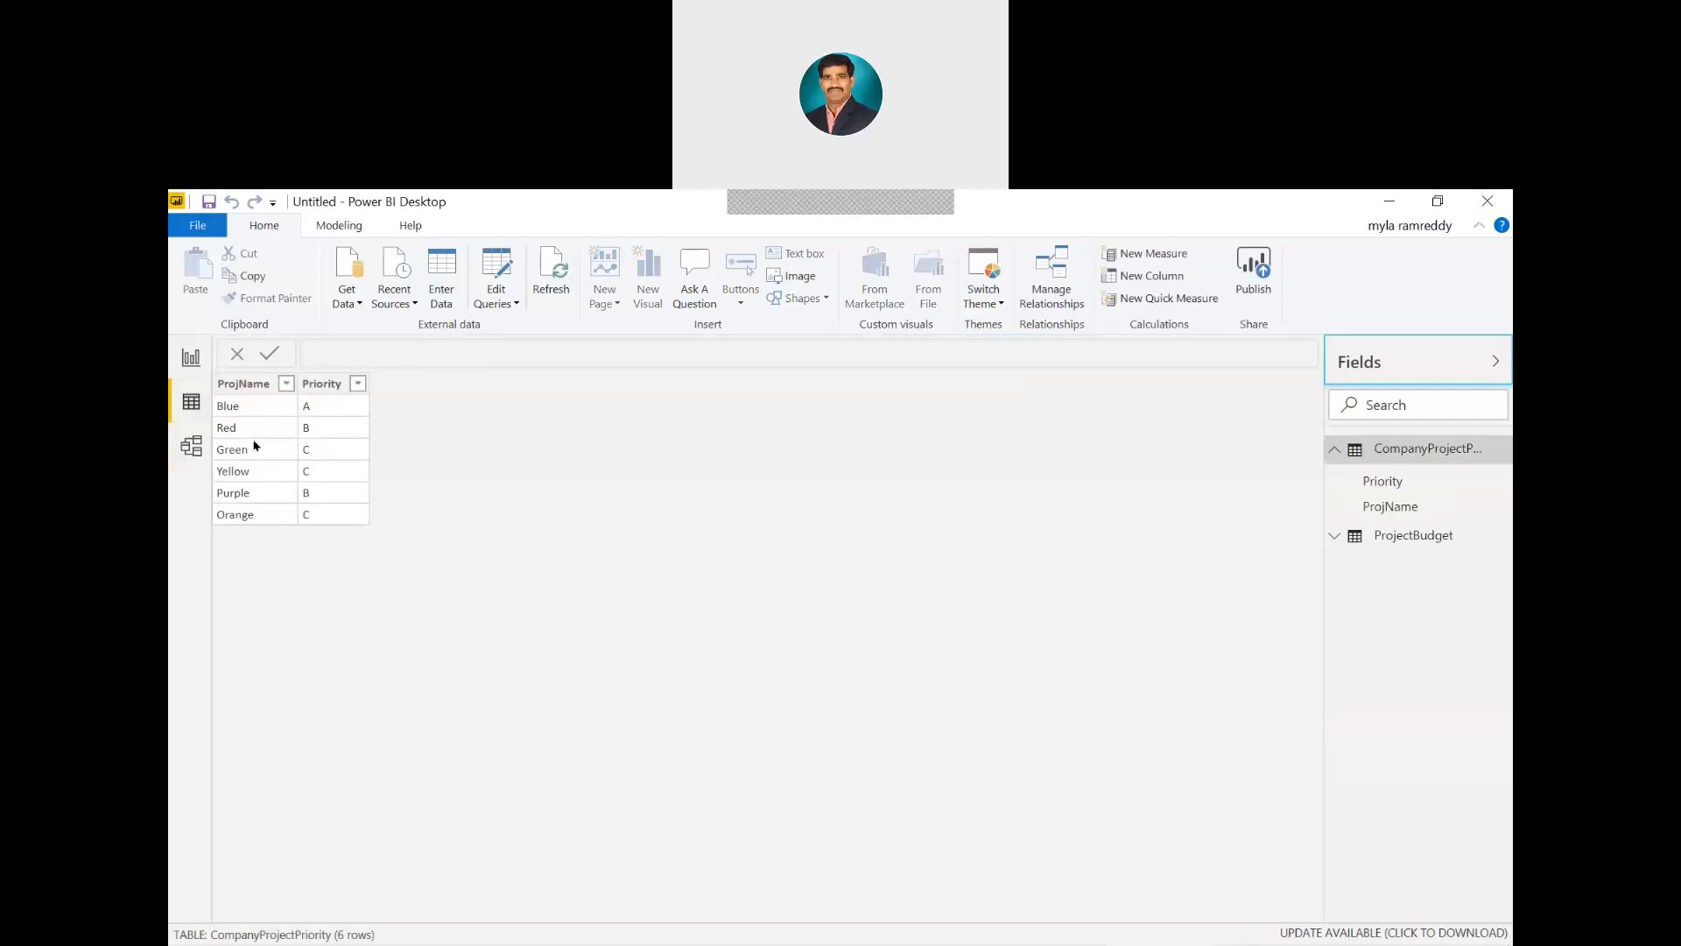
click(1411, 536)
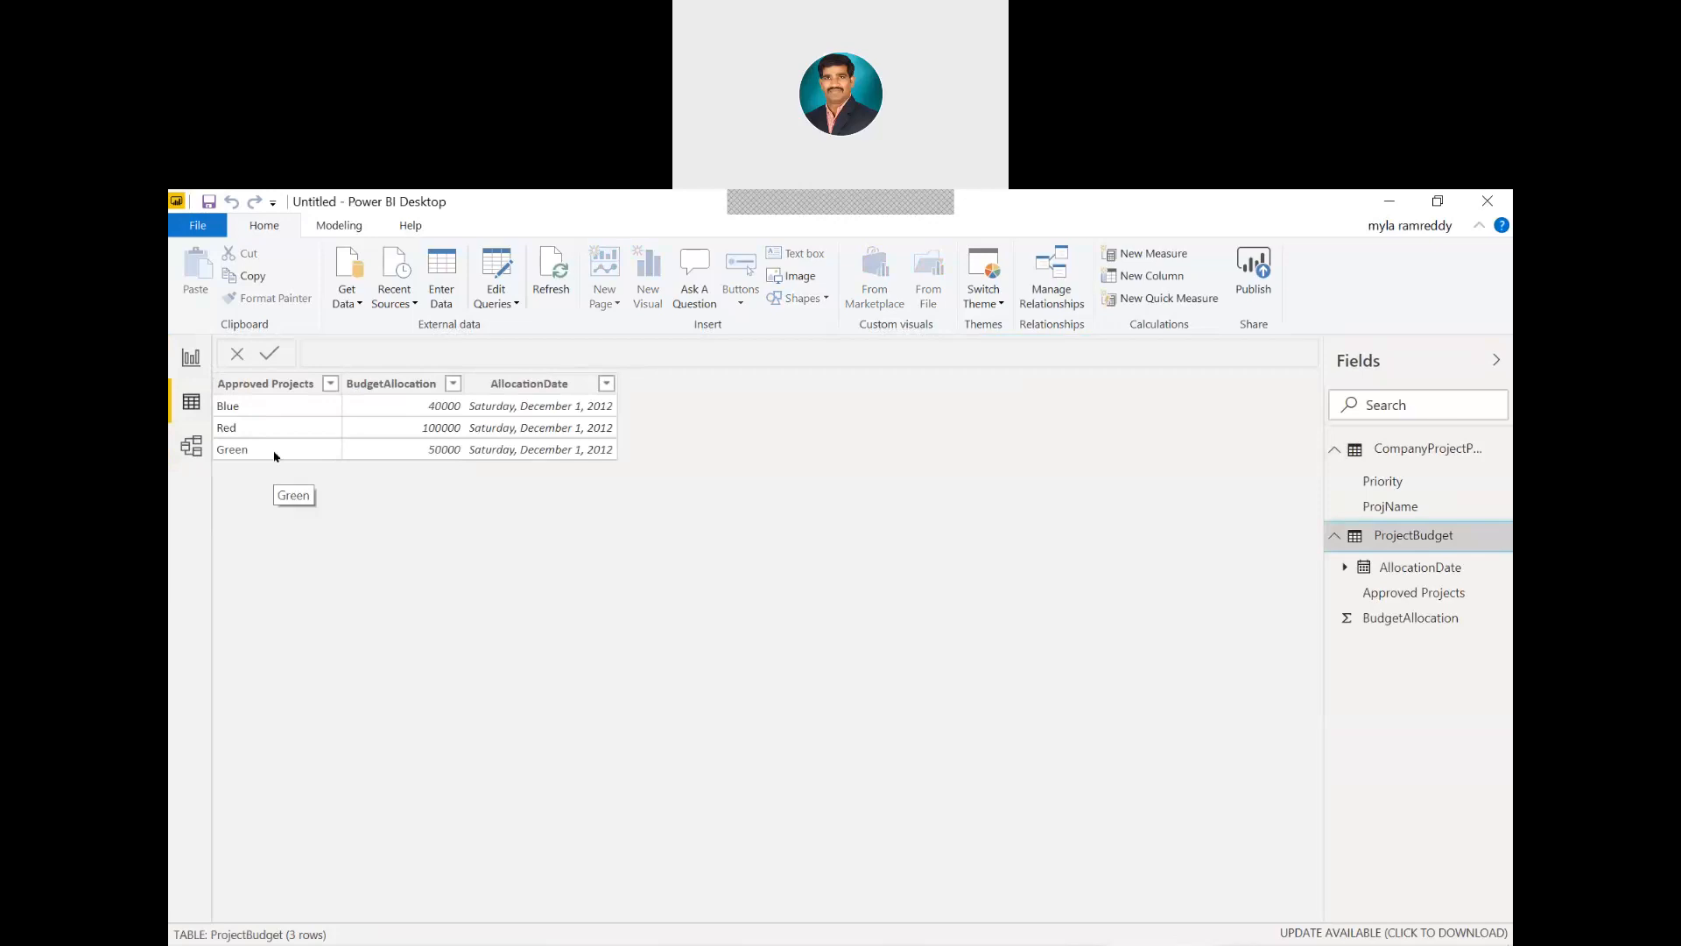
click(195, 363)
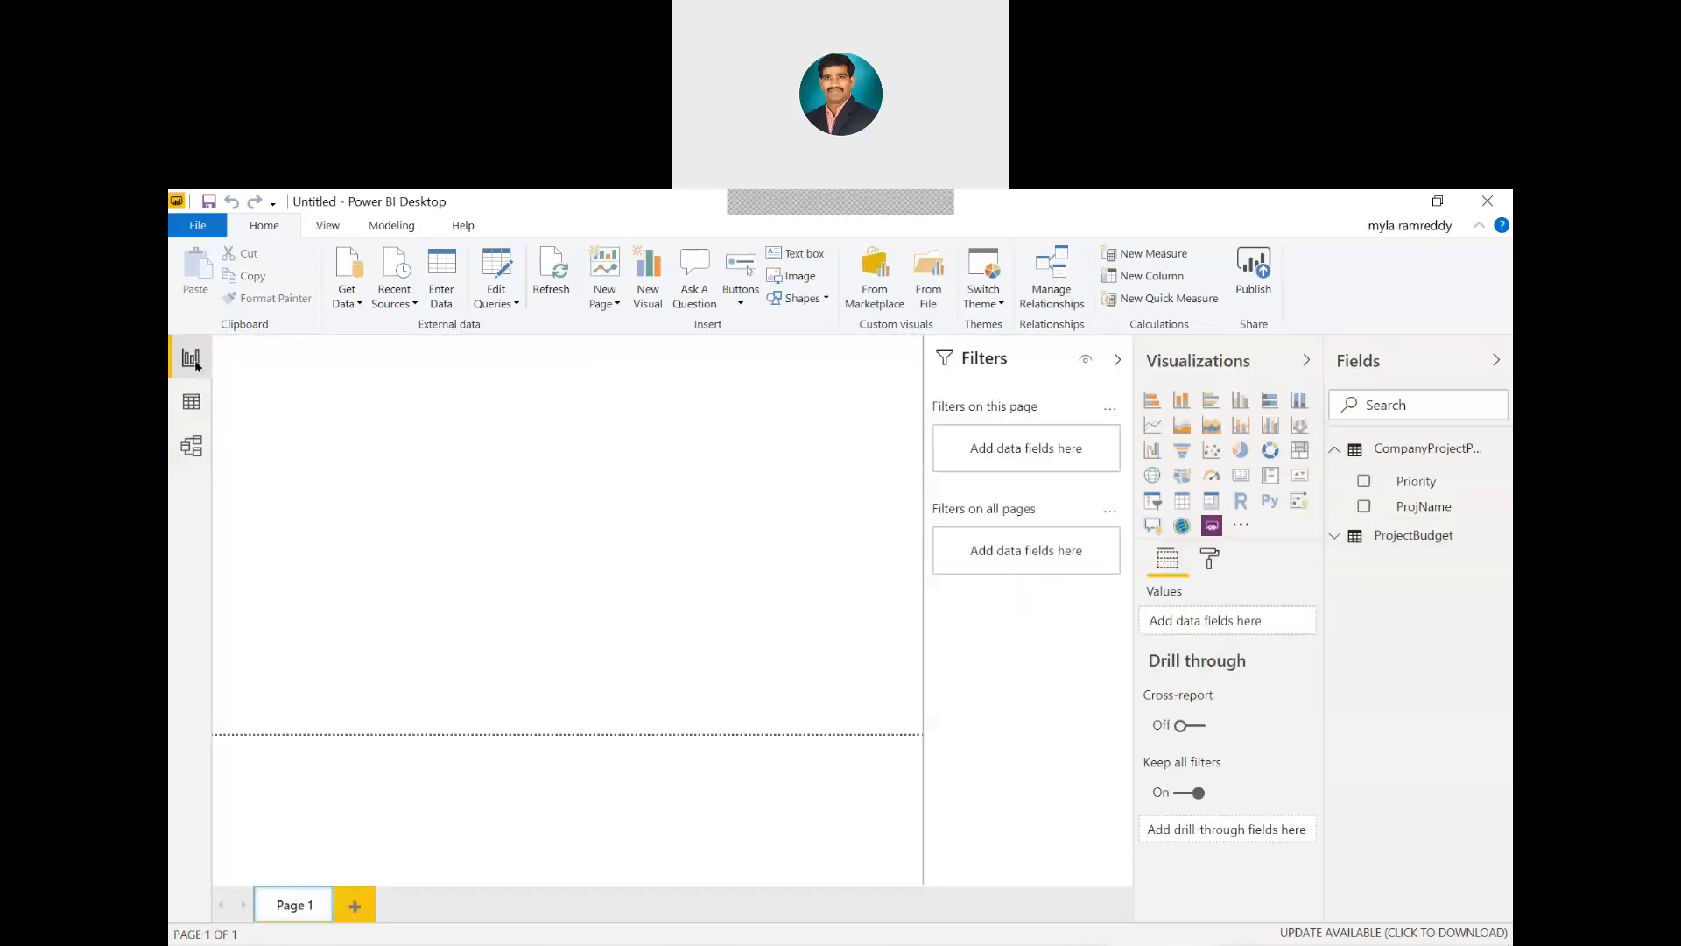
Relate ProjName in CompanyProjectPriority to Approved Projects in ProjectBudget, and inspect the relationship's cardinality and cross filter settings without changing them
click(200, 456)
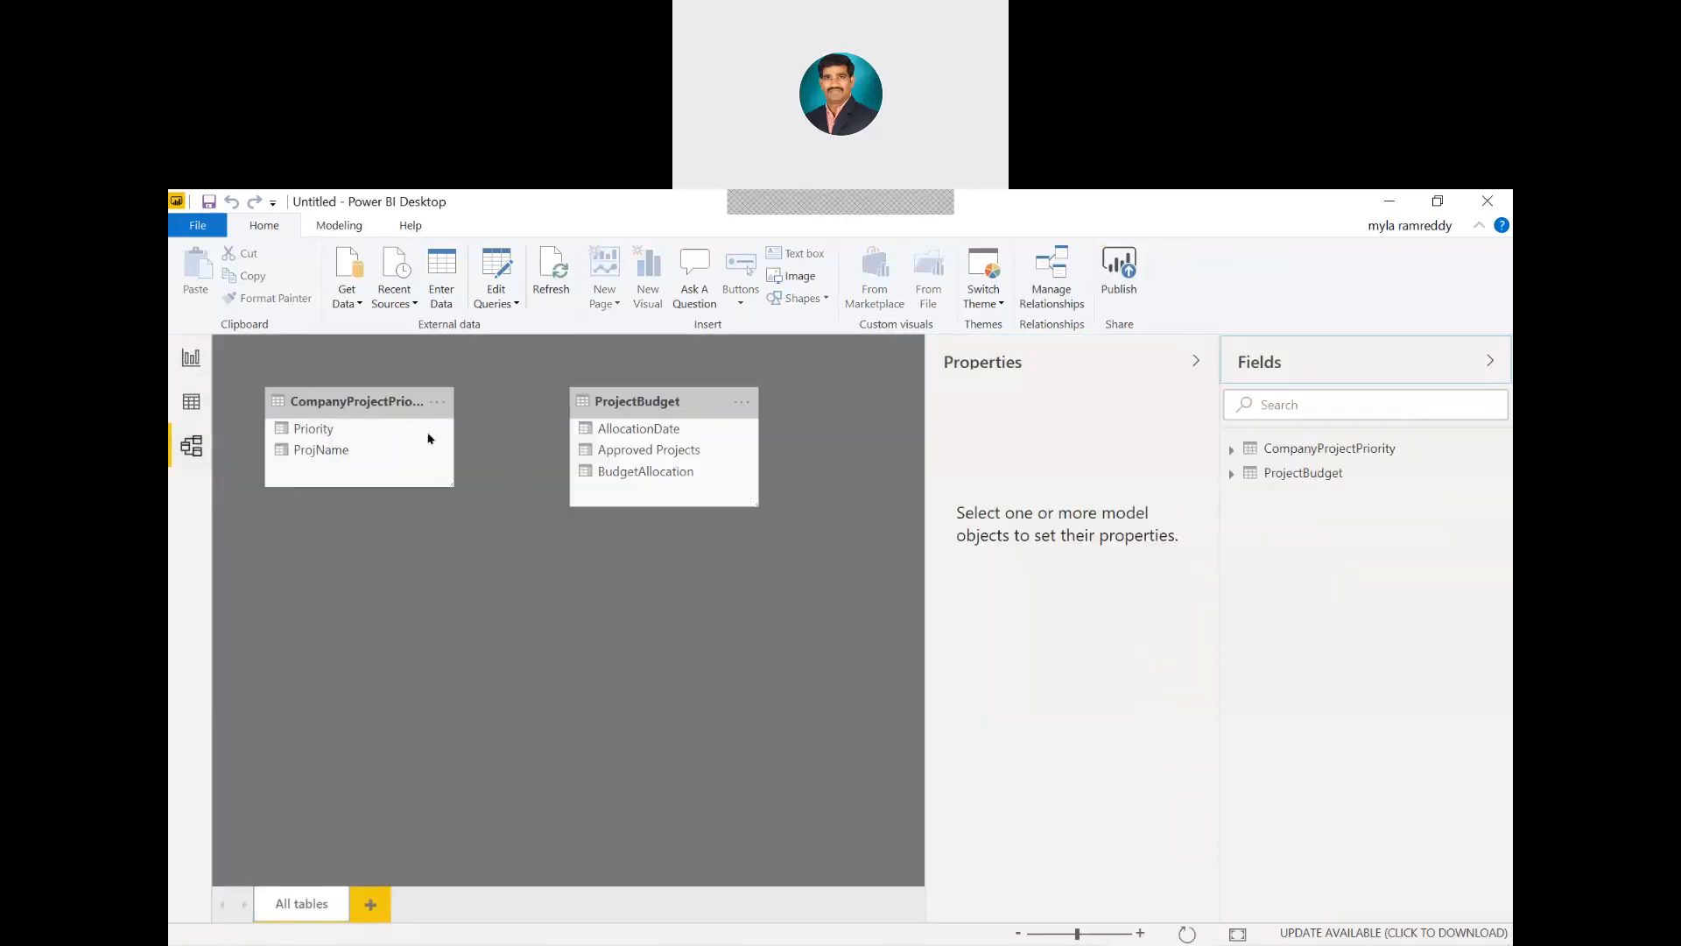
drag(341, 458, 670, 451)
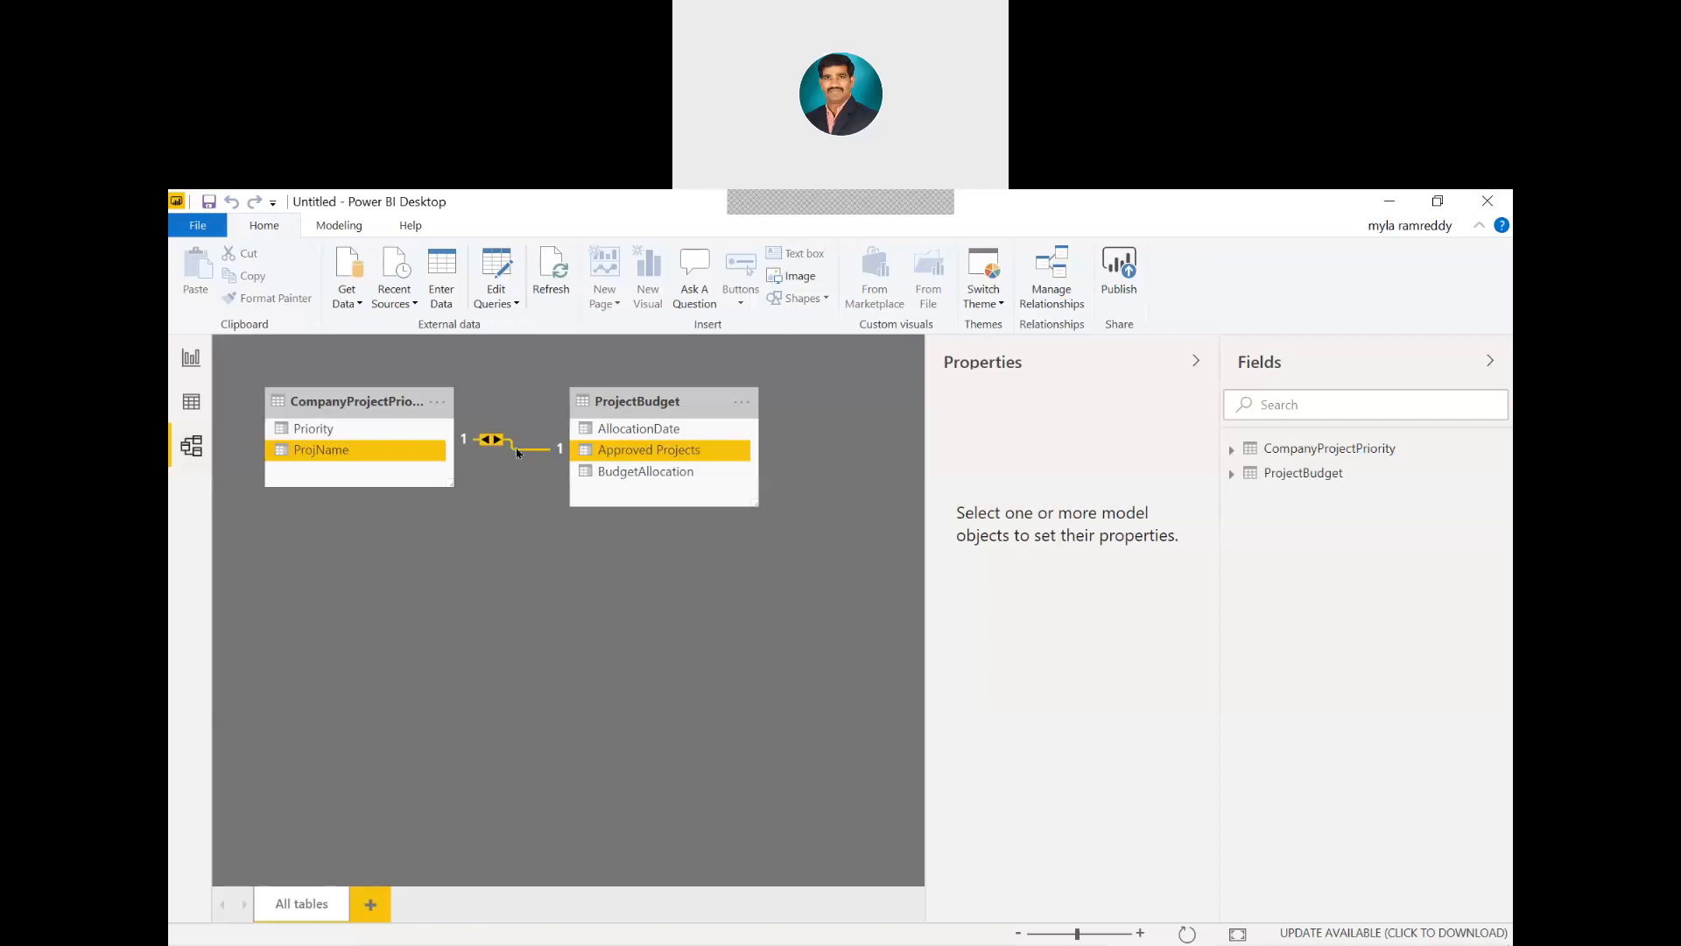
double_click(517, 452)
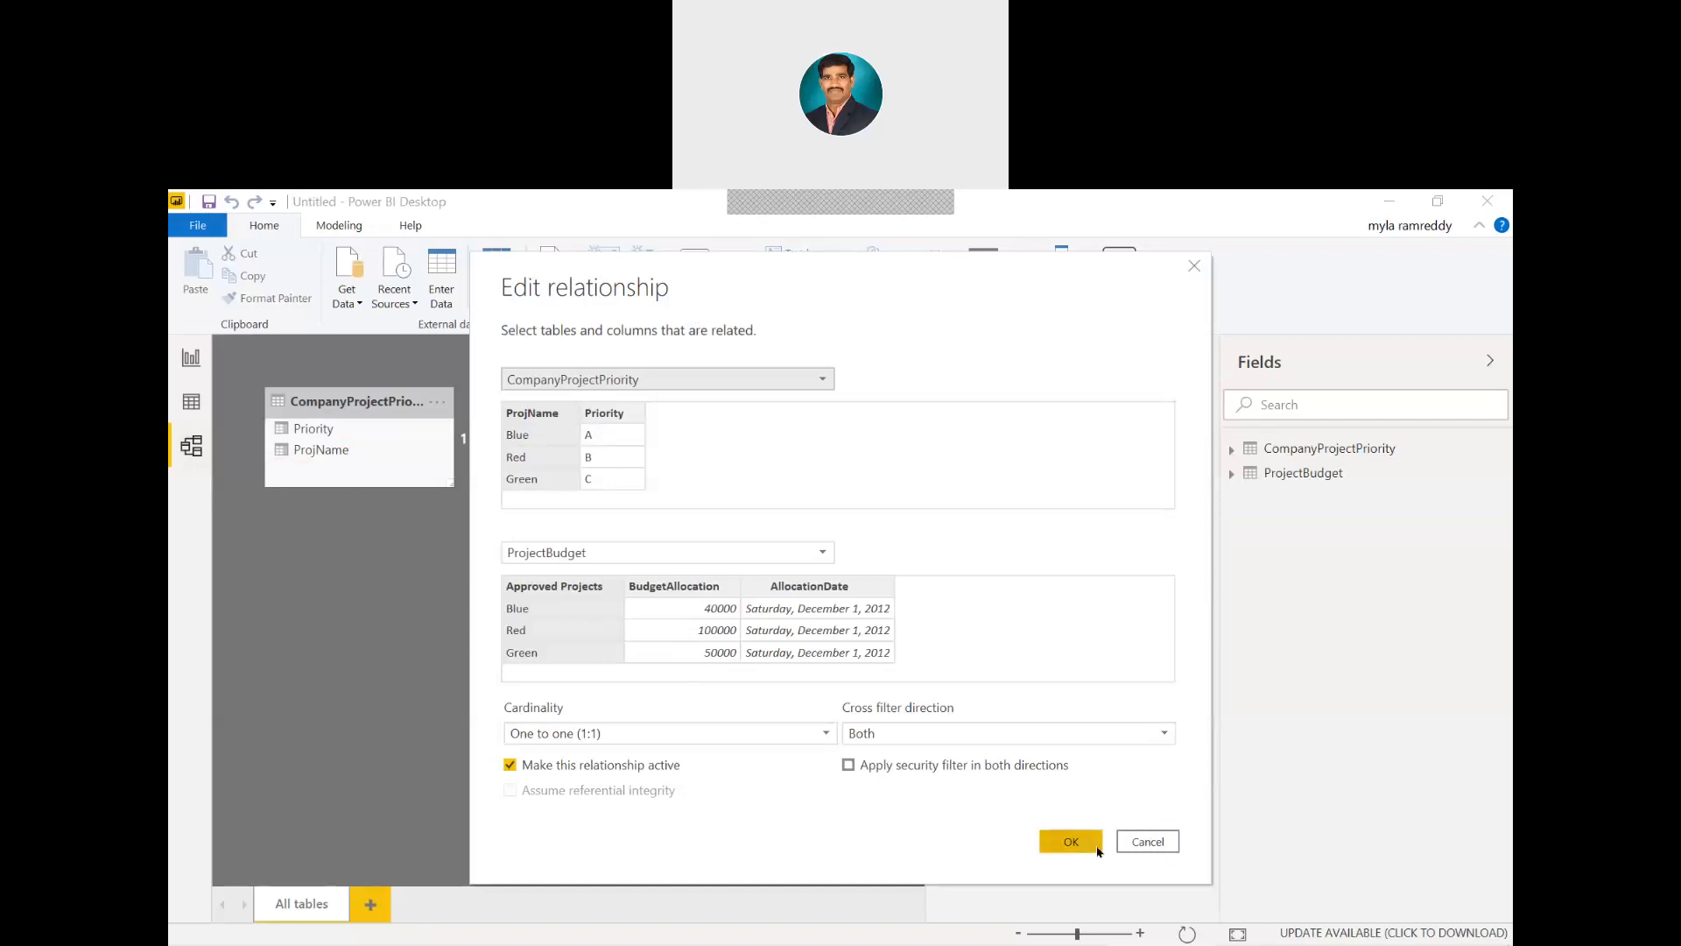
click(1129, 846)
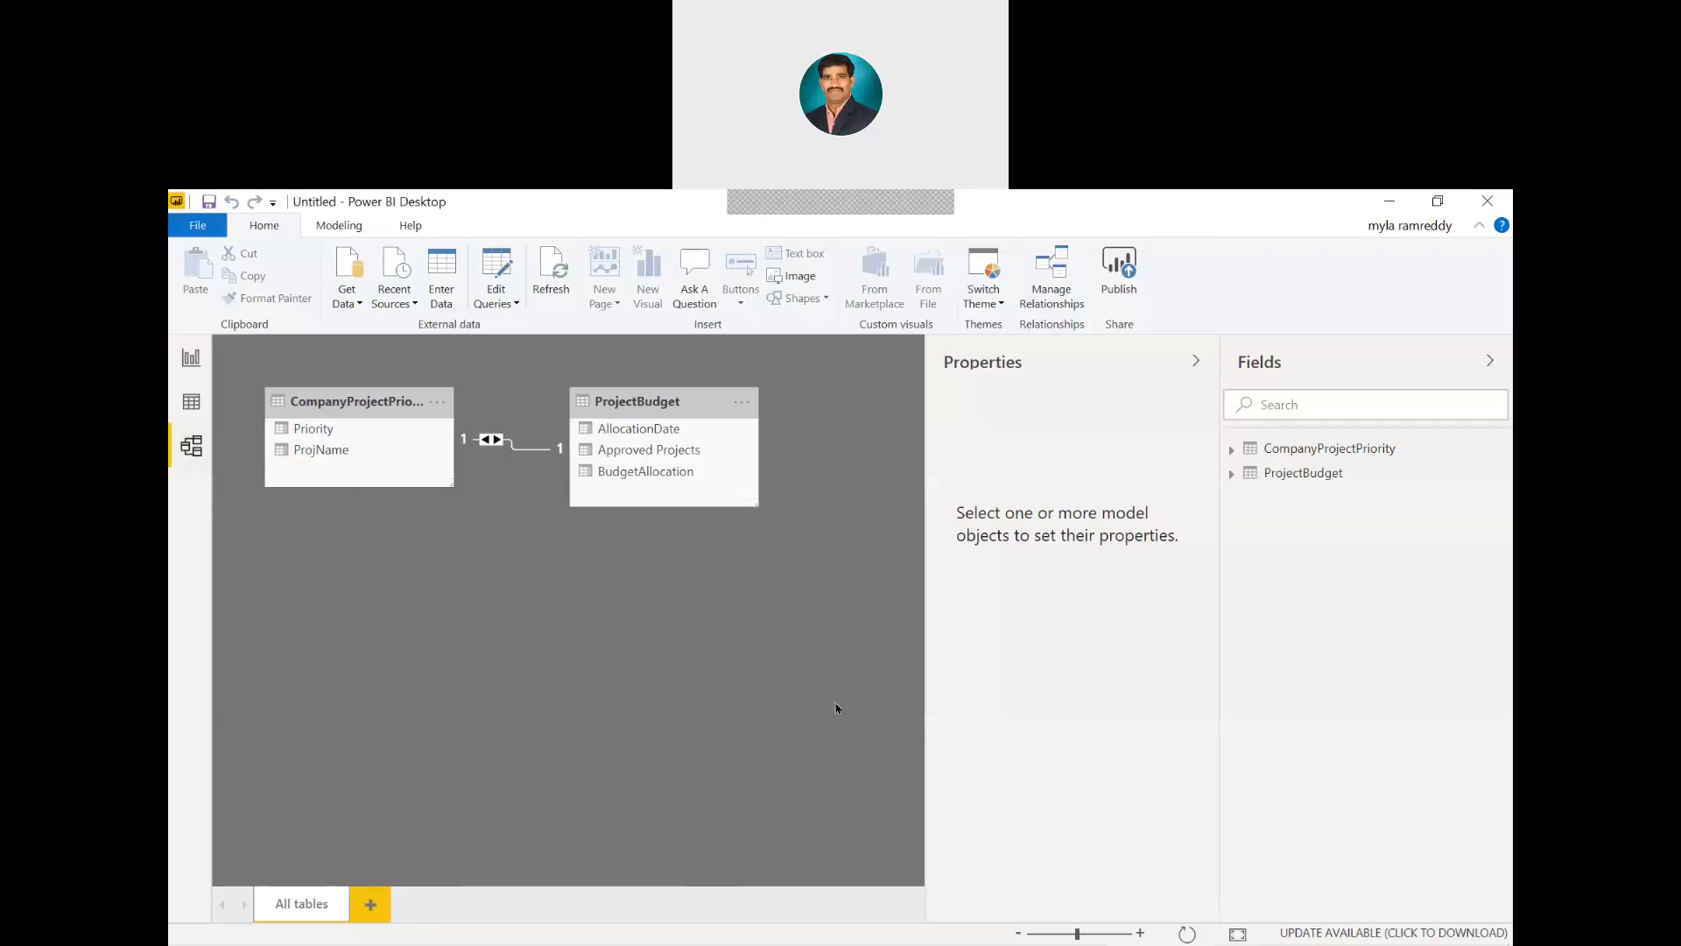
Switch to the Scenario 2 sheet of the relationships workbook in Excel
key(alt+Tab)
key(alt+Tab)
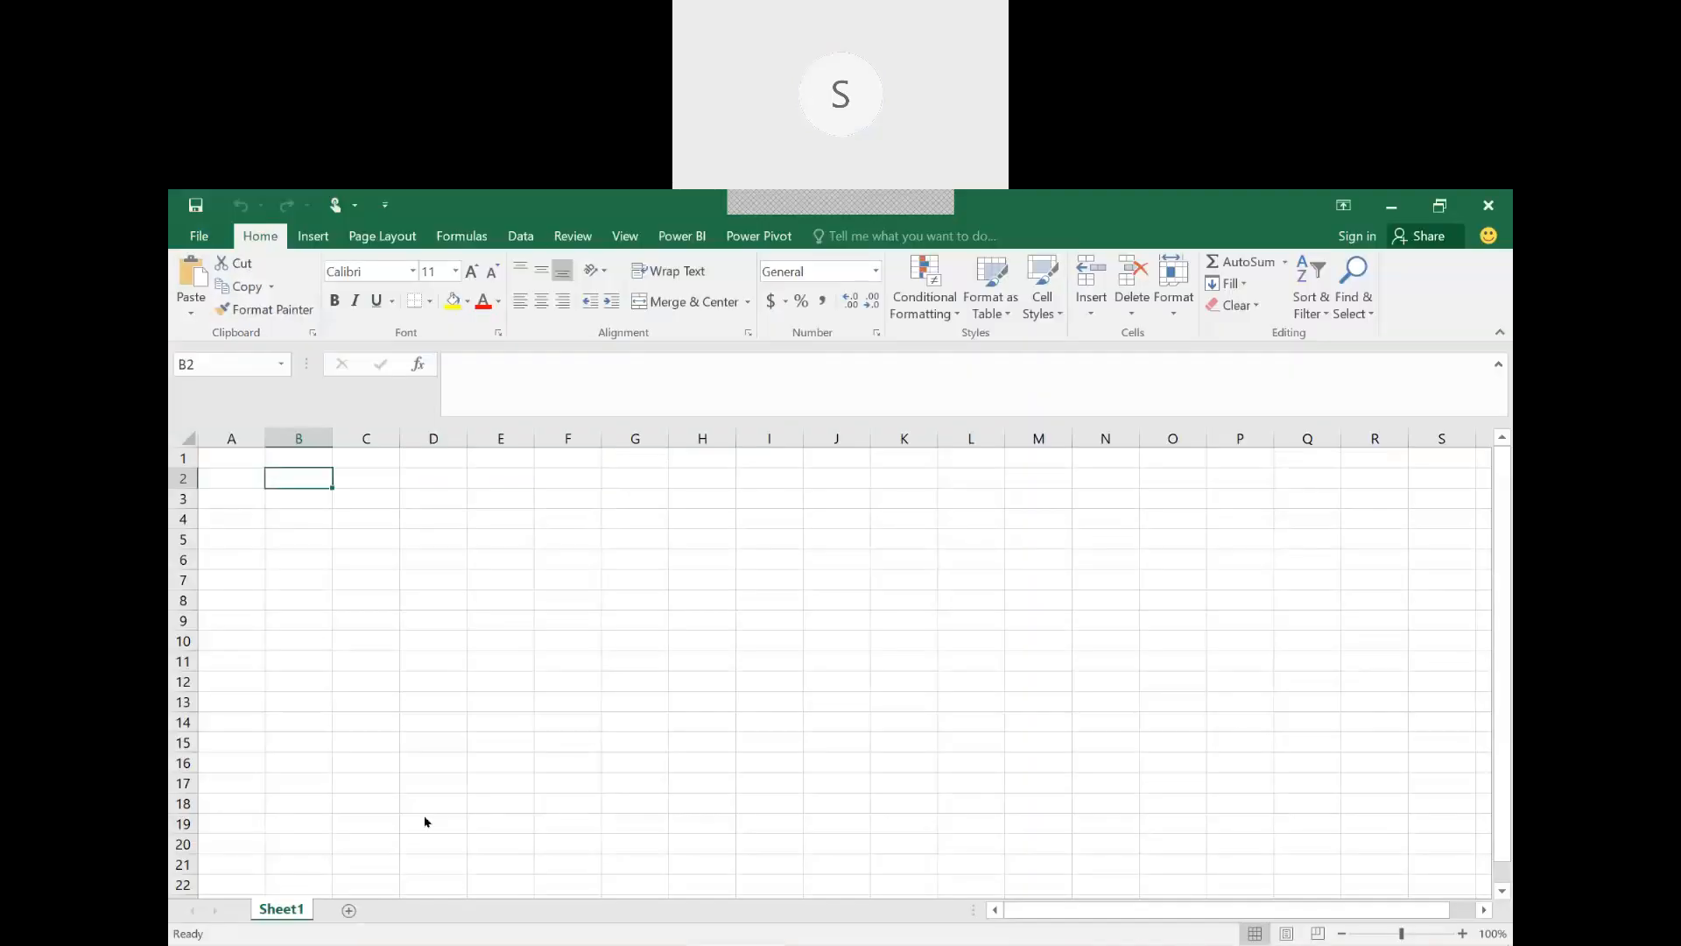
key(alt+Tab)
key(alt+Tab)
key(alt+Tab)
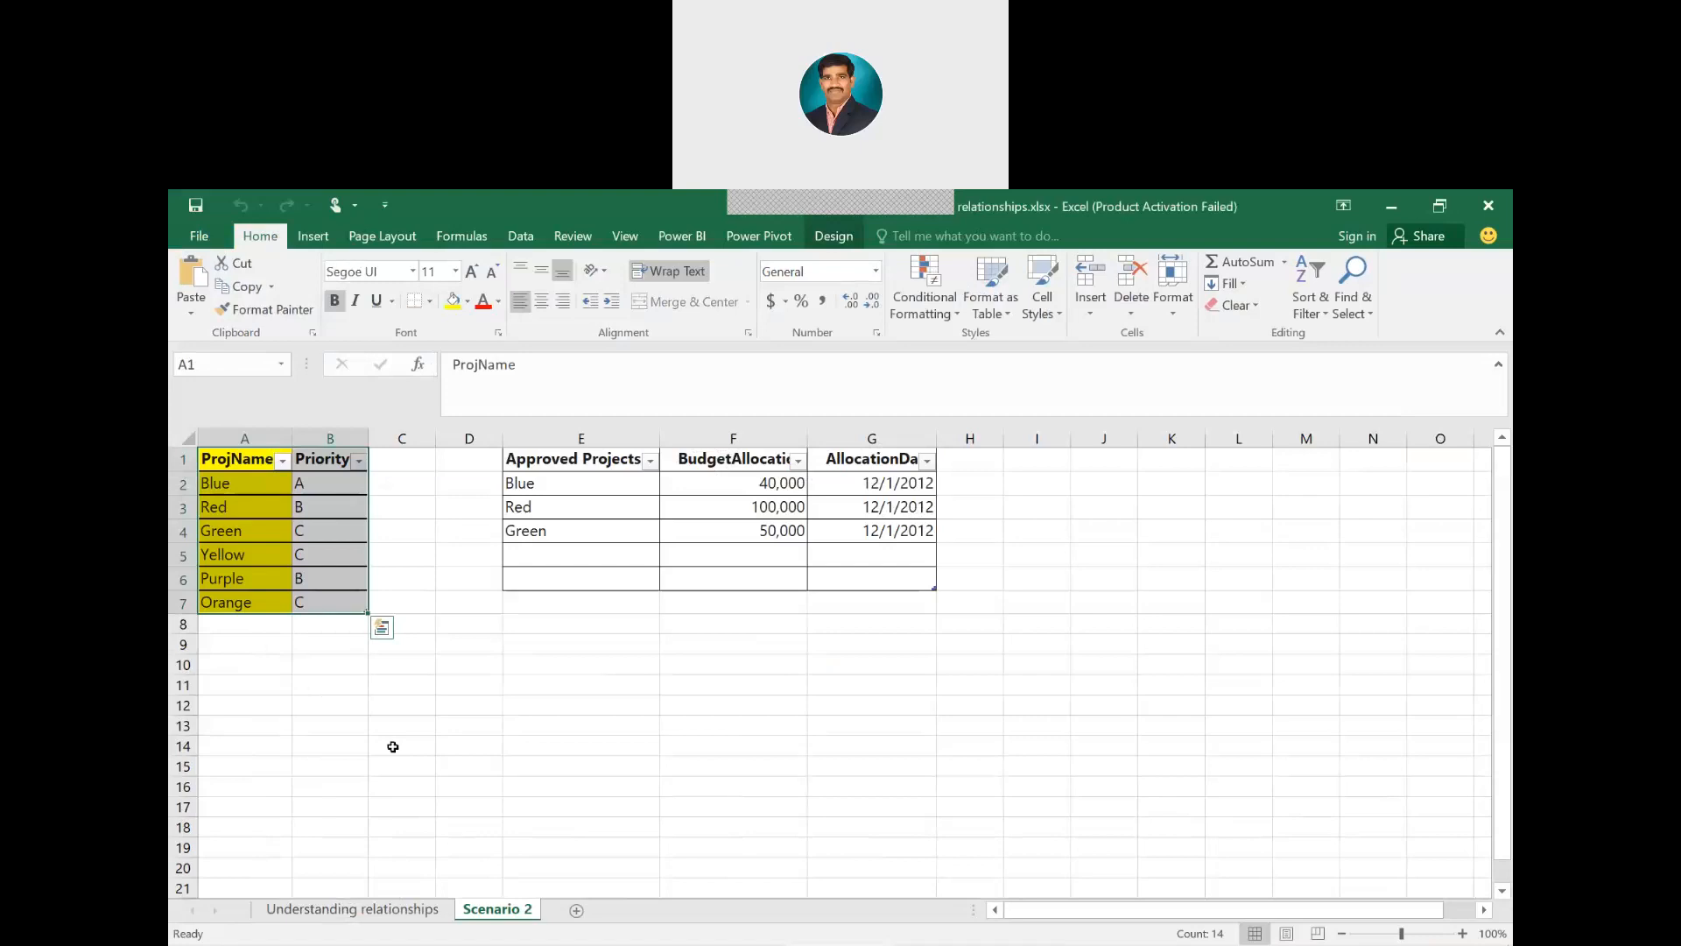
Try adding a second Blue project with priority B in row 8 of the priority table, and clear that row's contents again
click(267, 665)
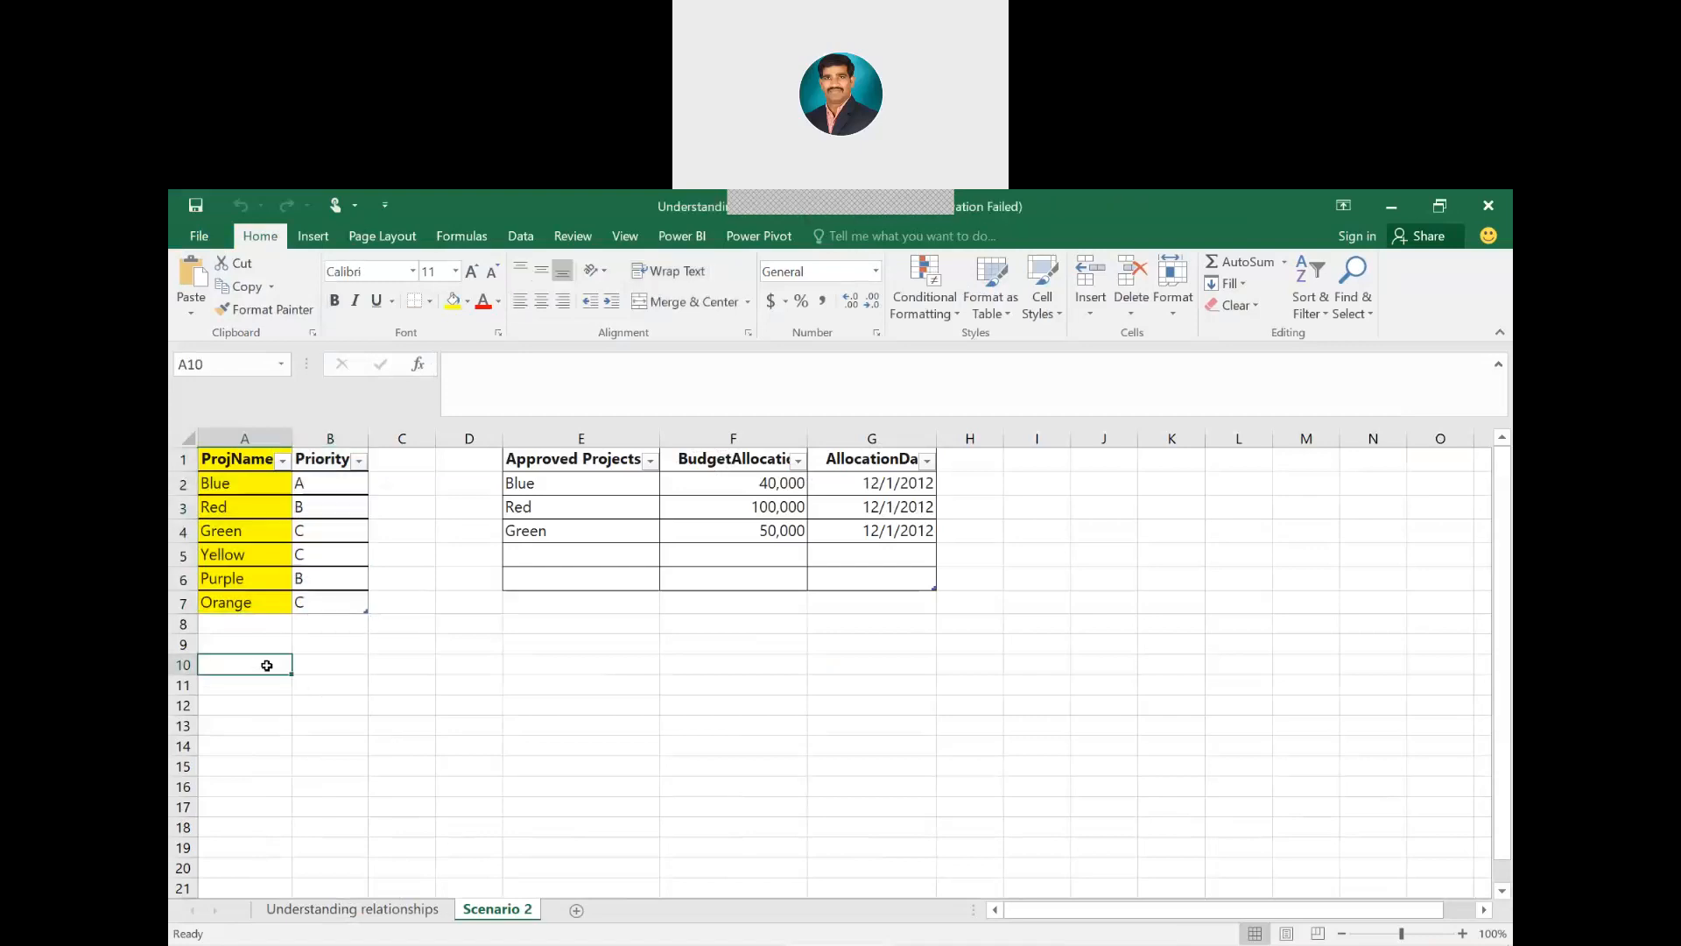
click(249, 483)
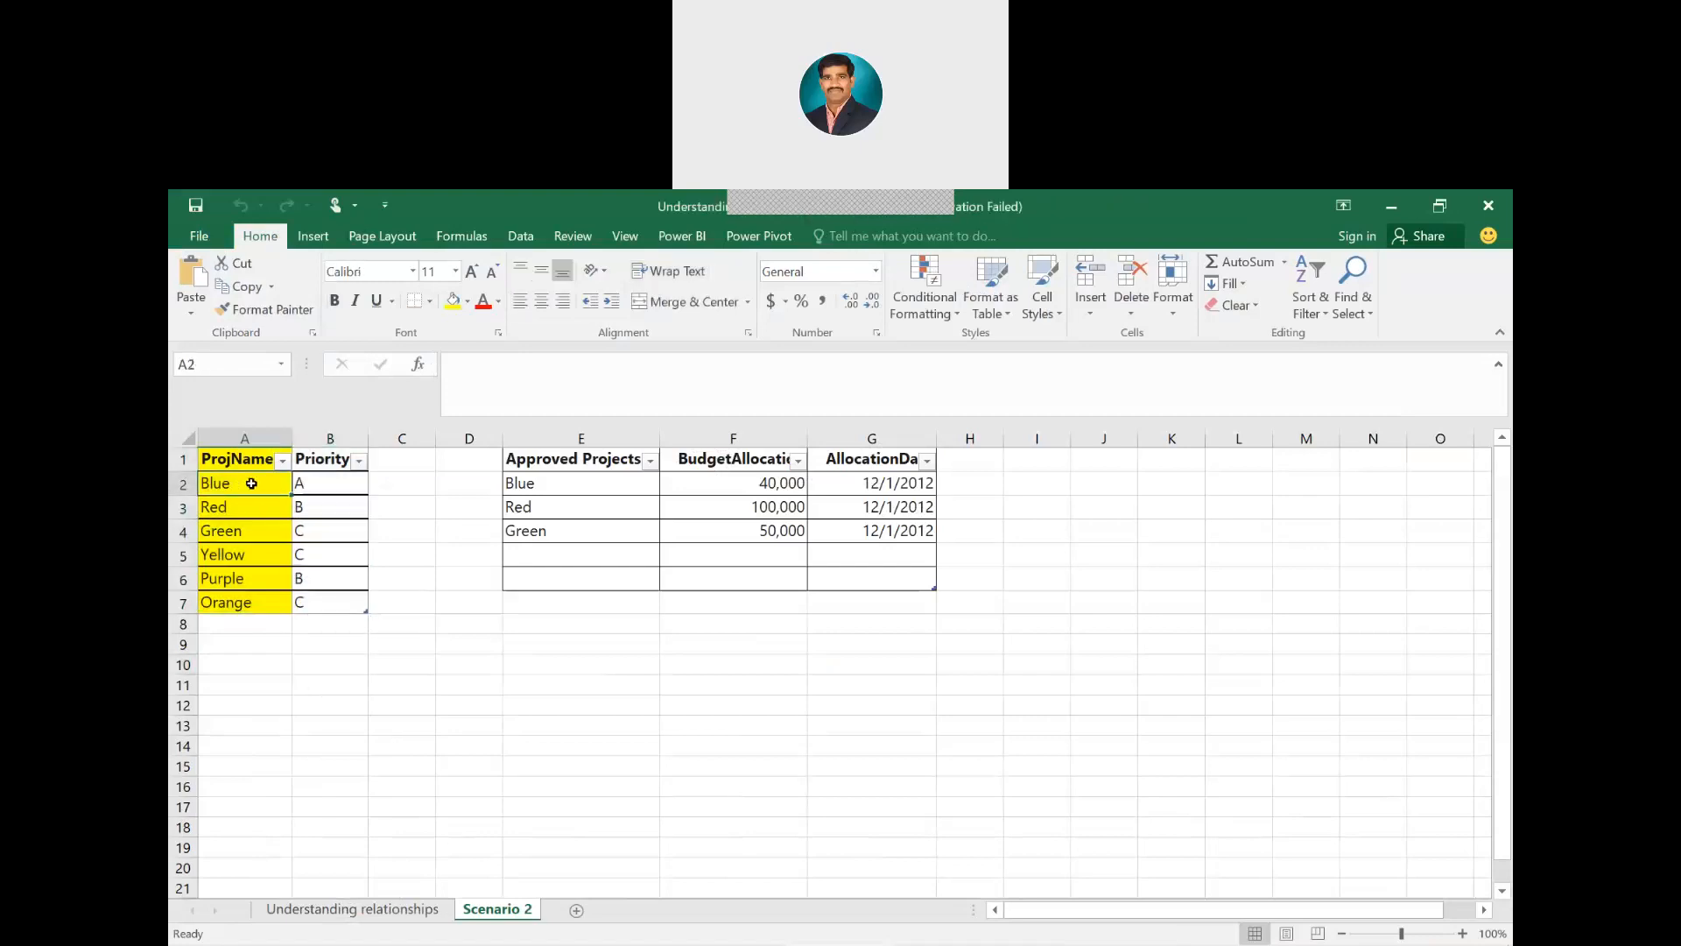
drag(288, 483, 345, 481)
key(ctrl+c)
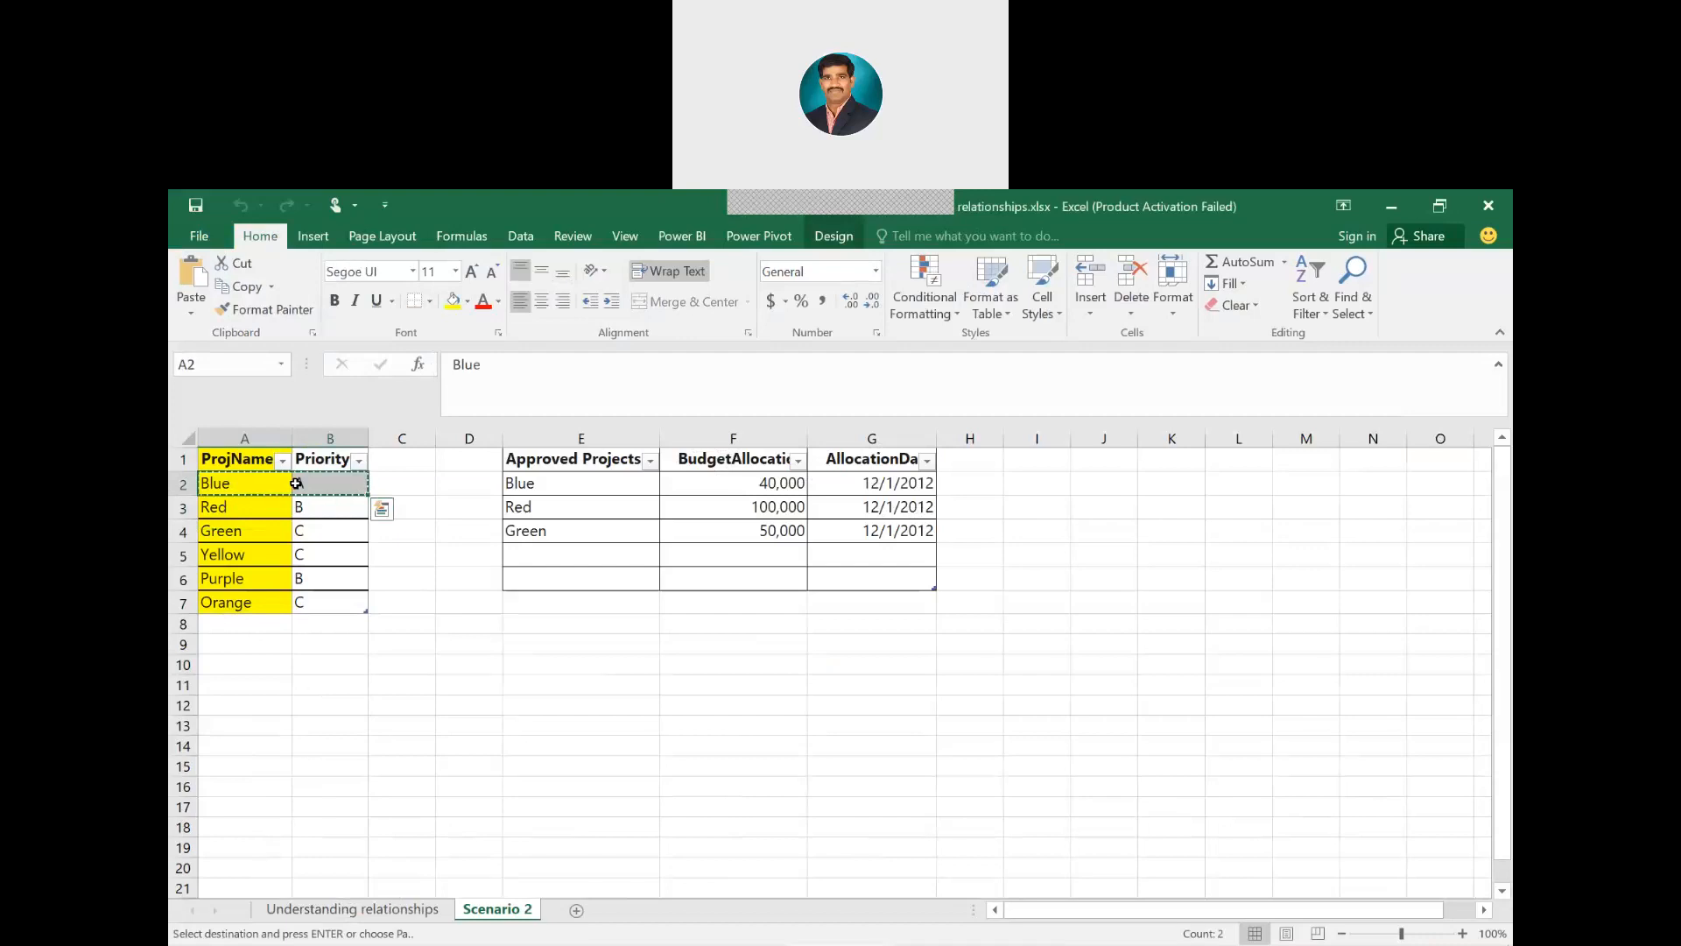
click(224, 623)
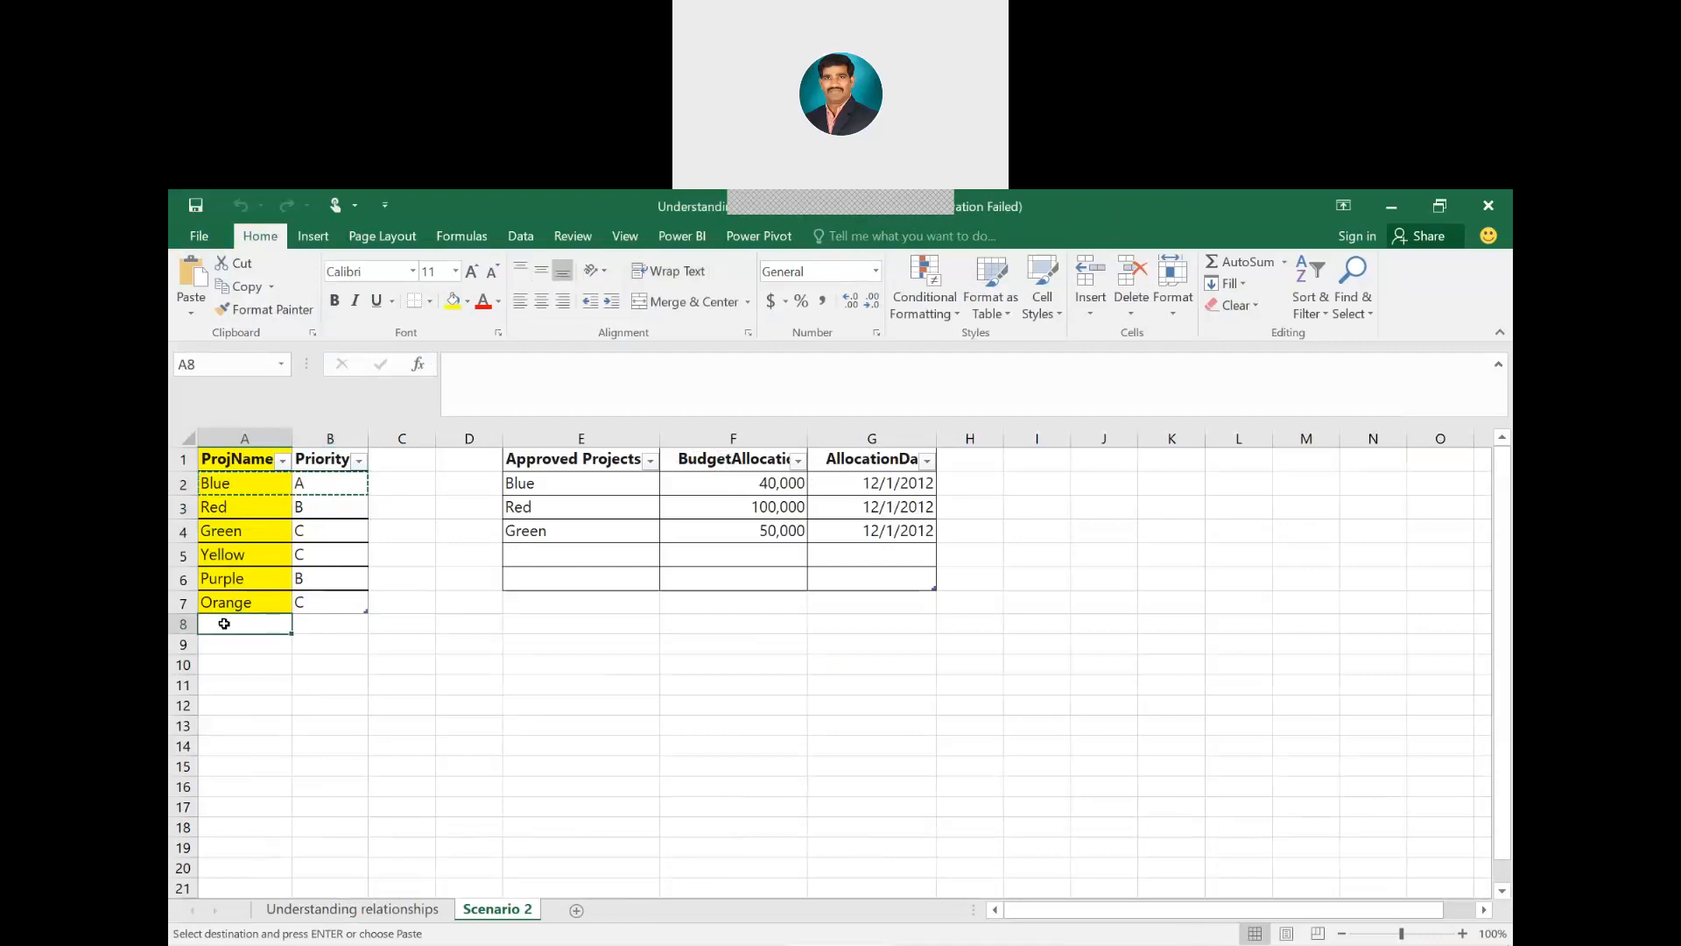
key(ctrl+v)
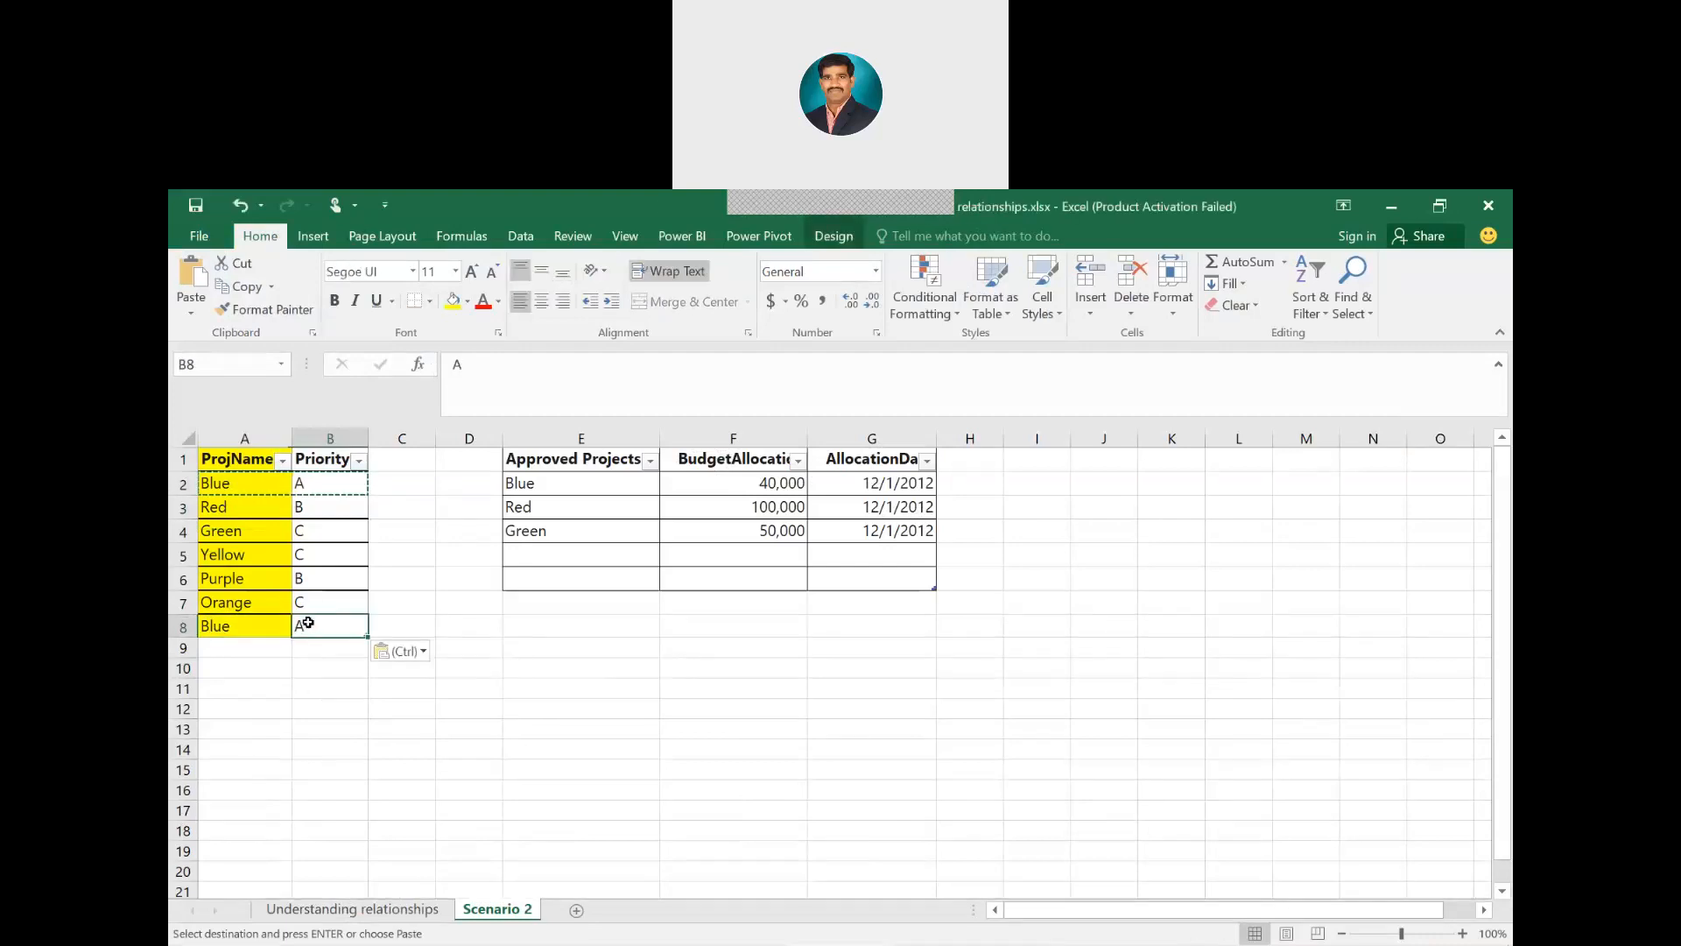
key(Escape)
text(B)
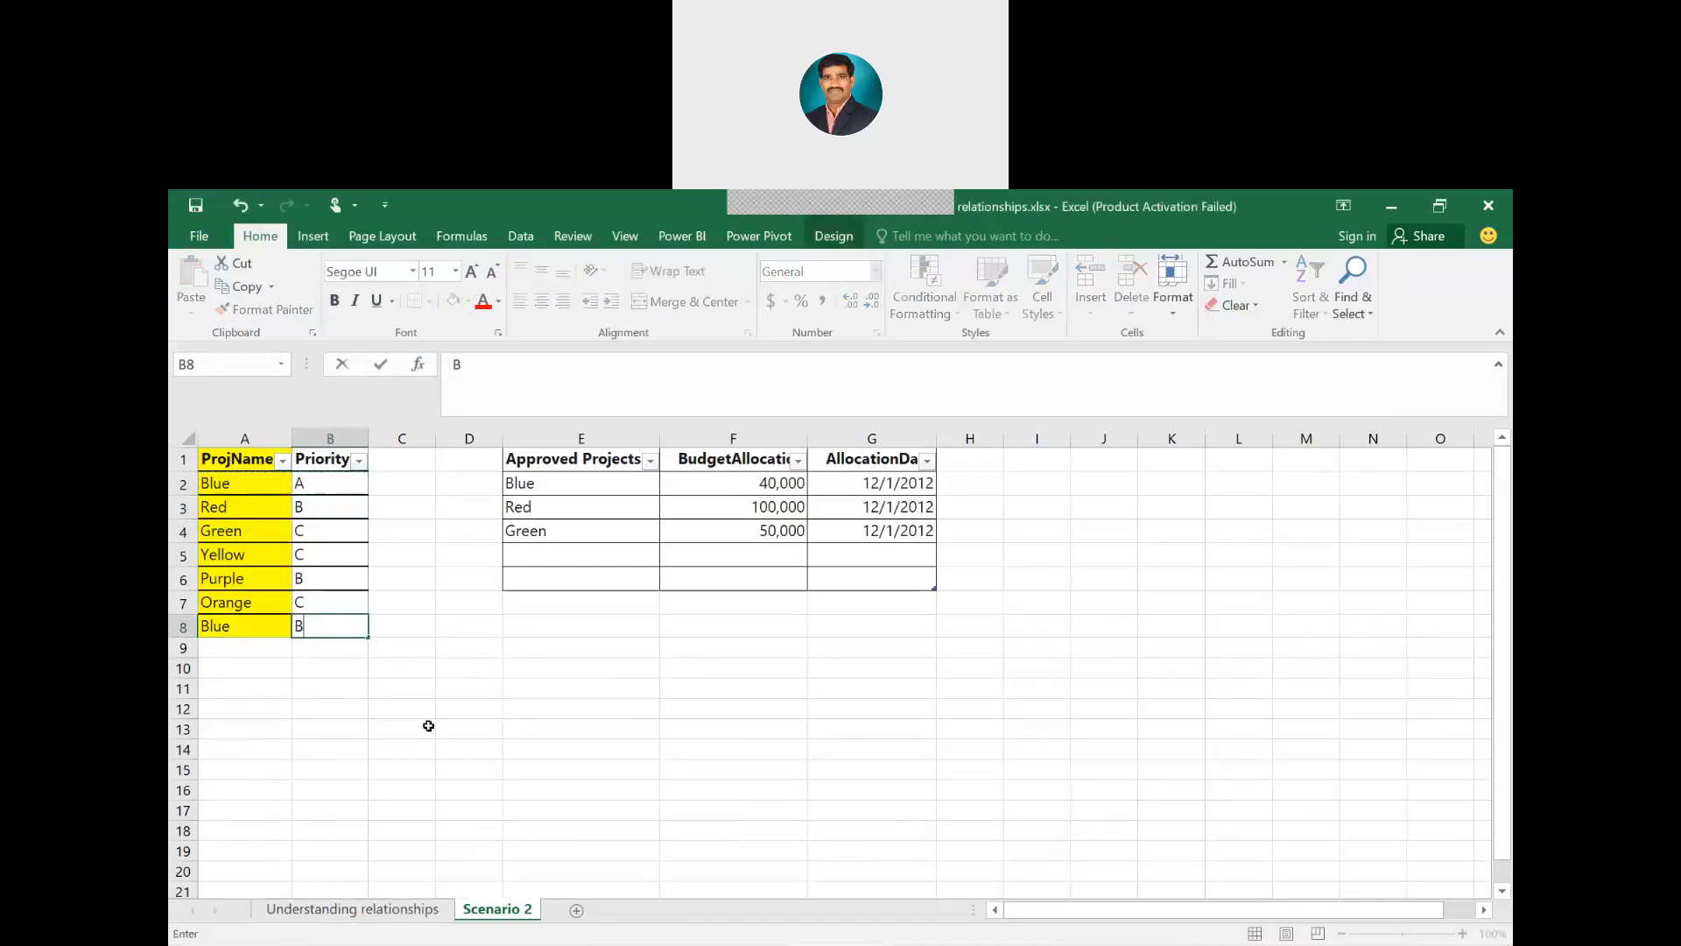
click(303, 754)
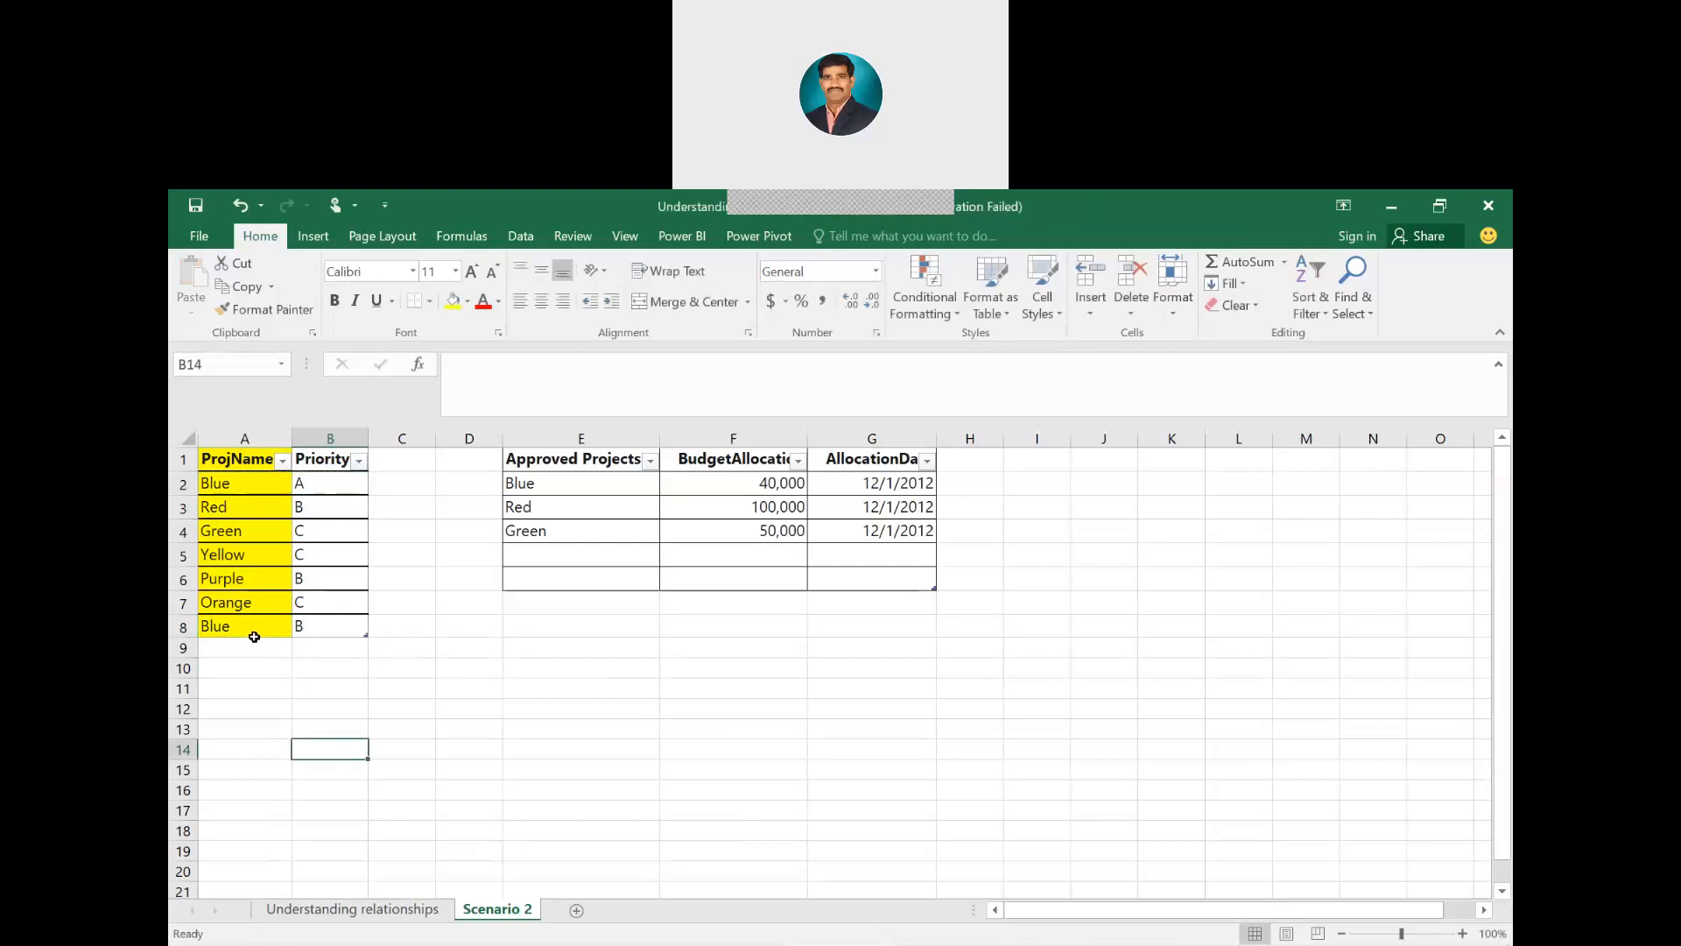
drag(254, 627, 309, 627)
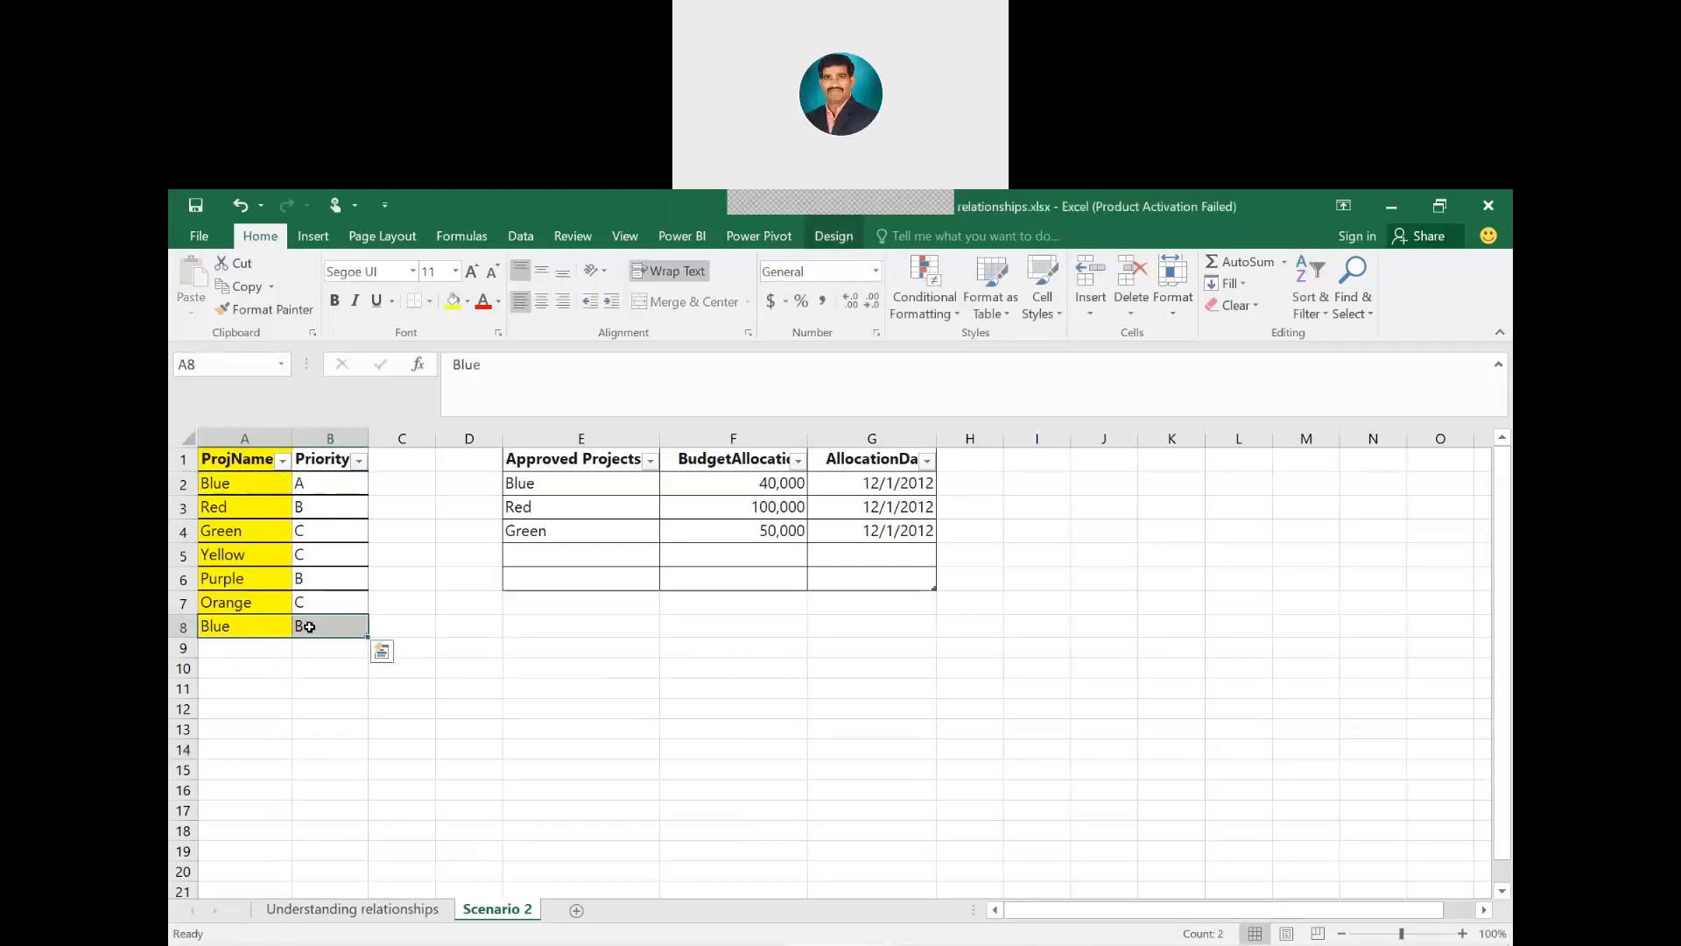
key(Delete)
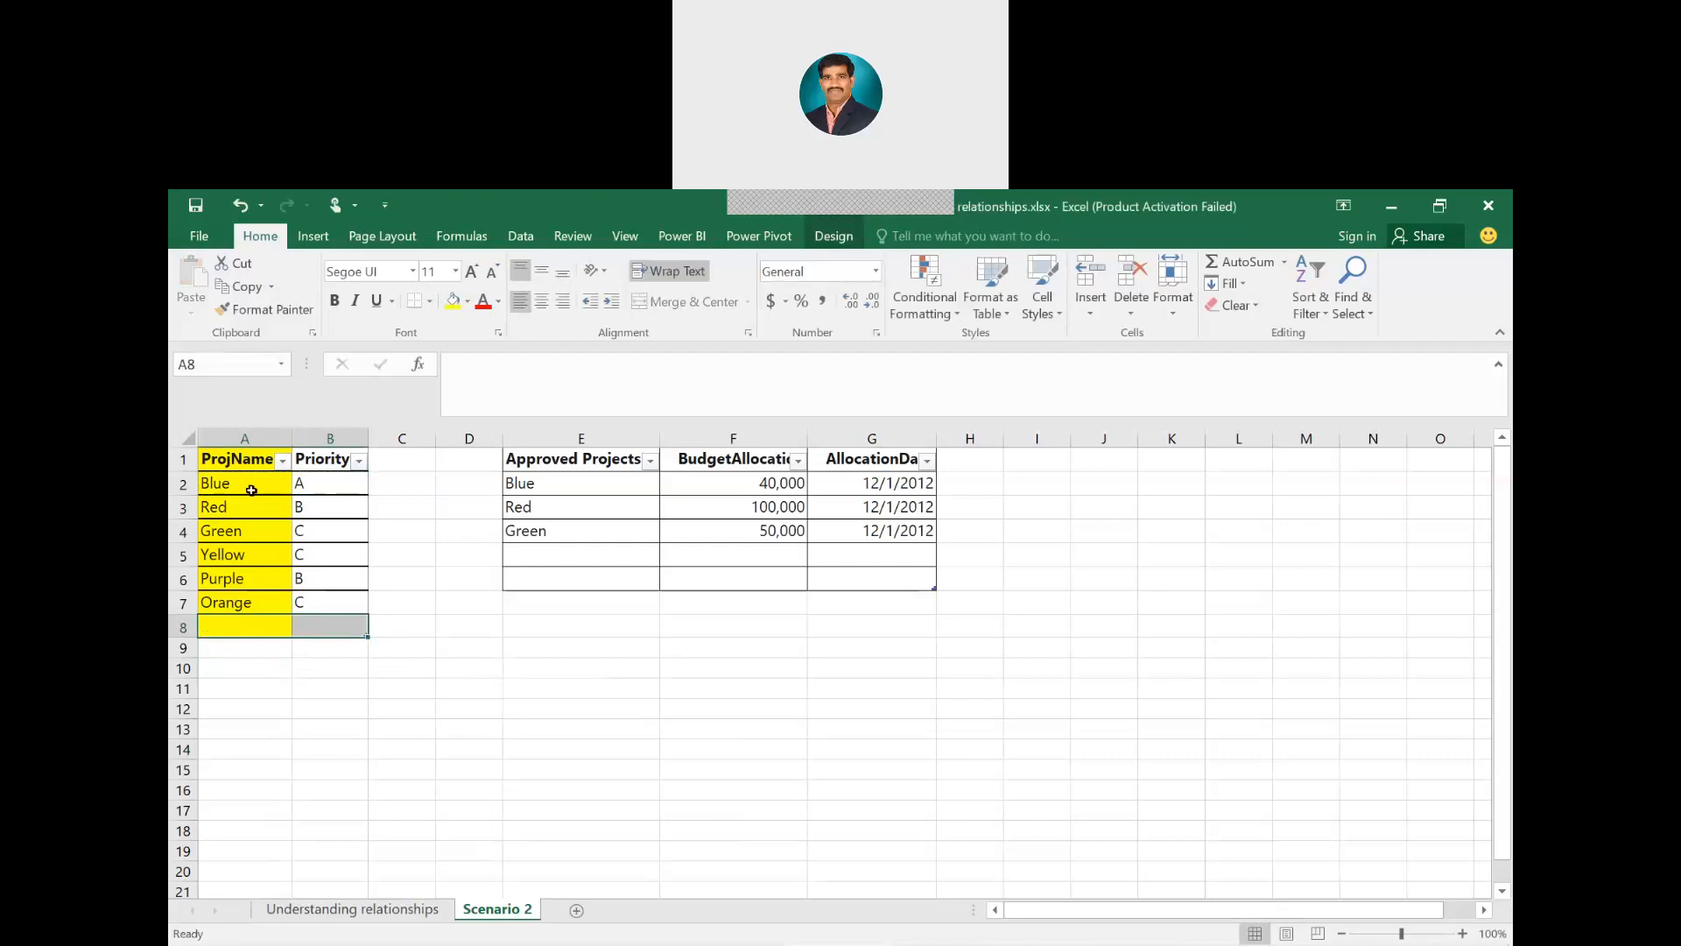
Copy the Blue project's name, budget allocation and allocation date in the budget table into the empty row 5
click(534, 480)
click(738, 478)
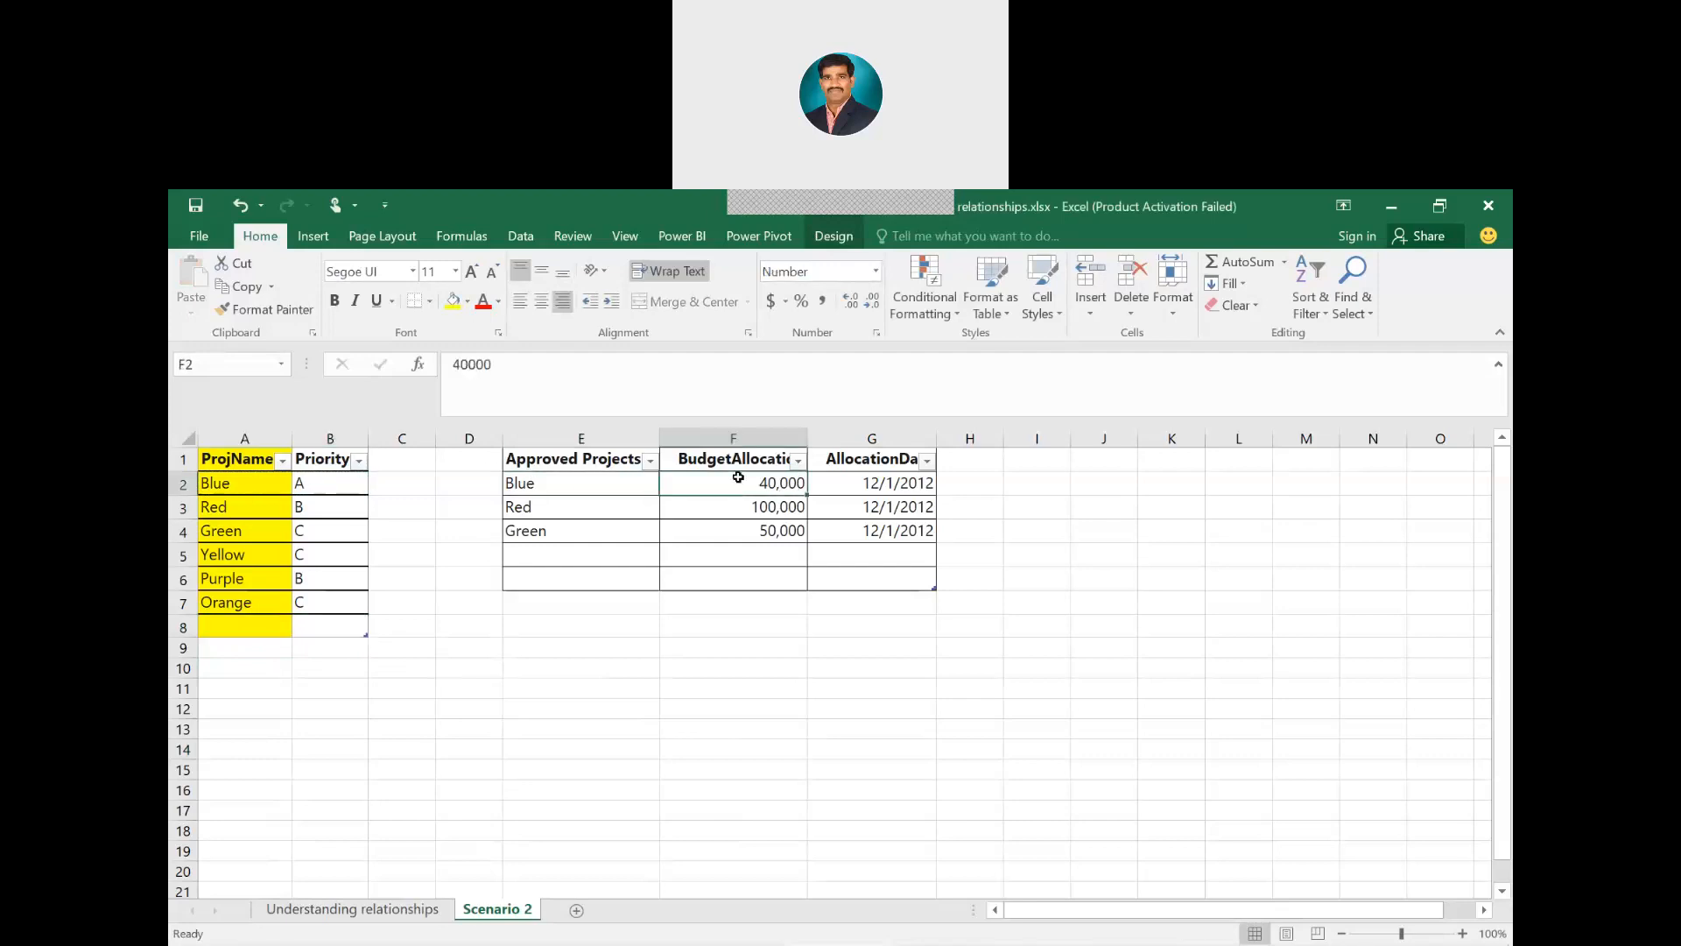
click(890, 486)
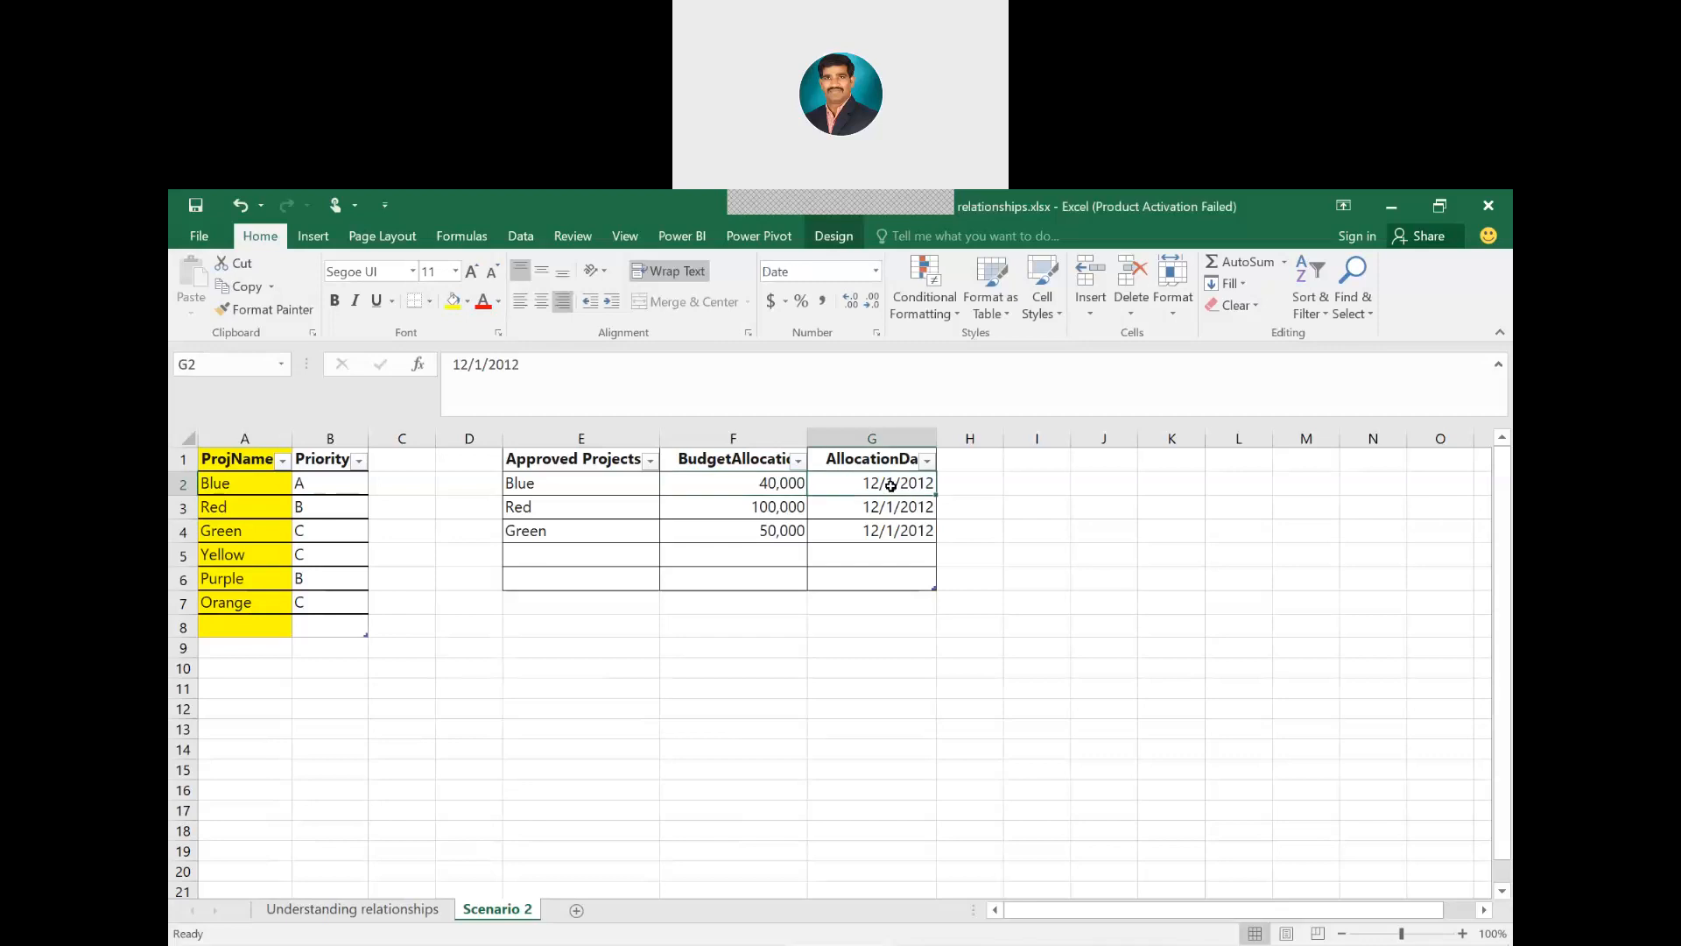
click(565, 487)
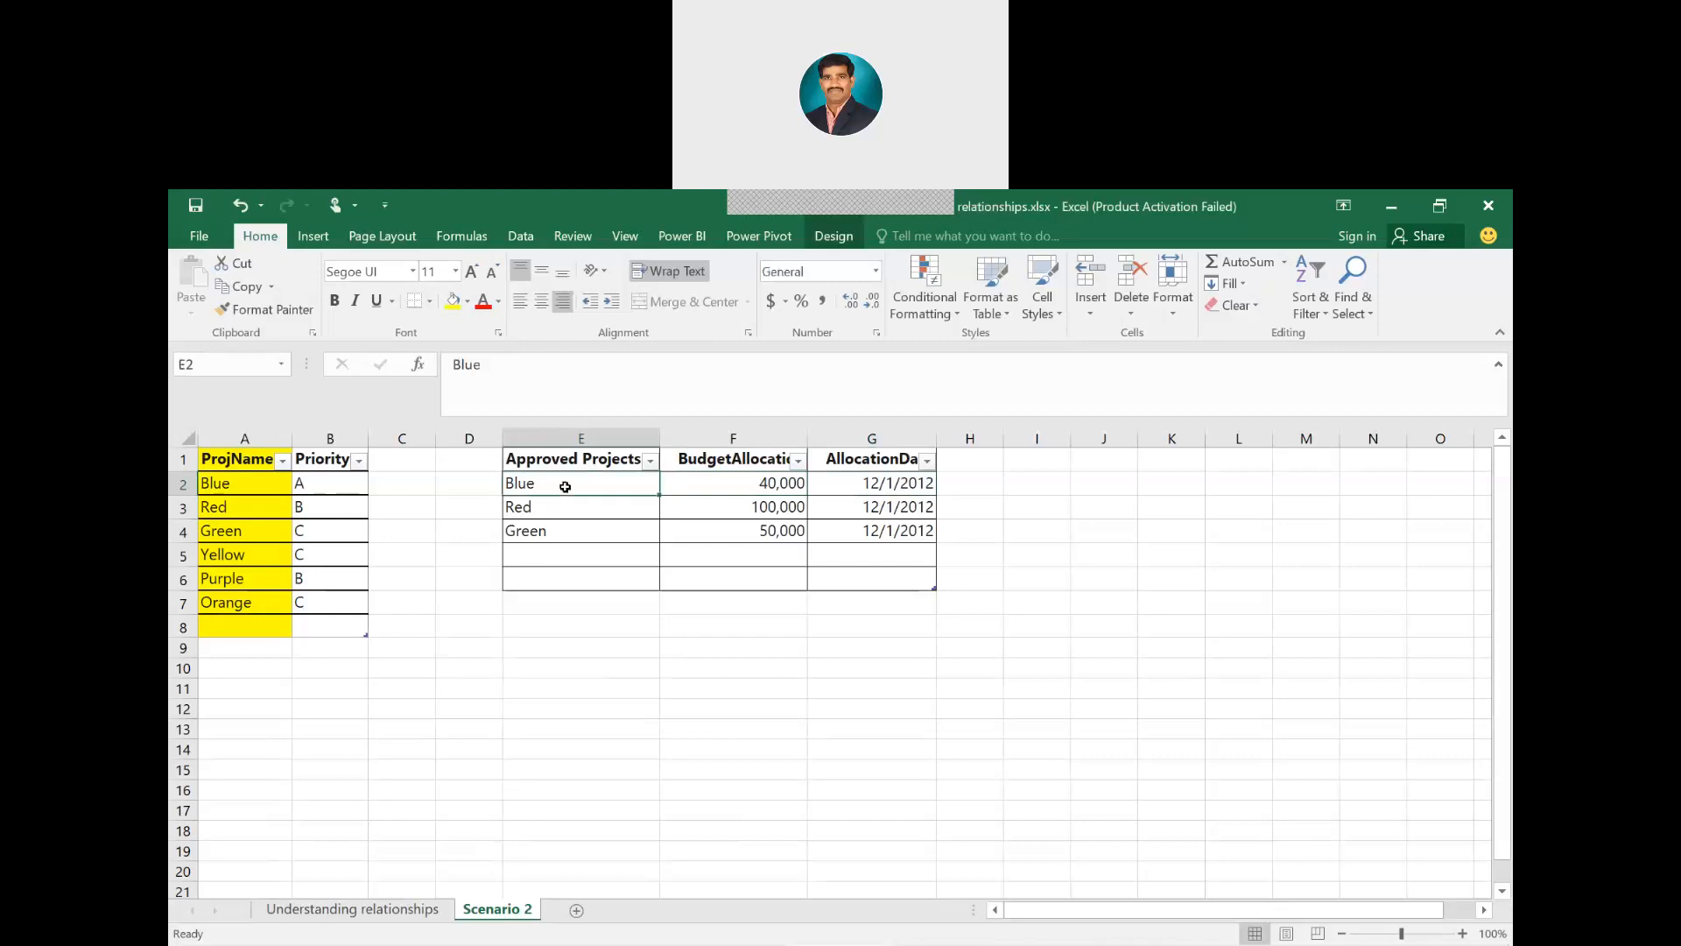
shift+click(899, 484)
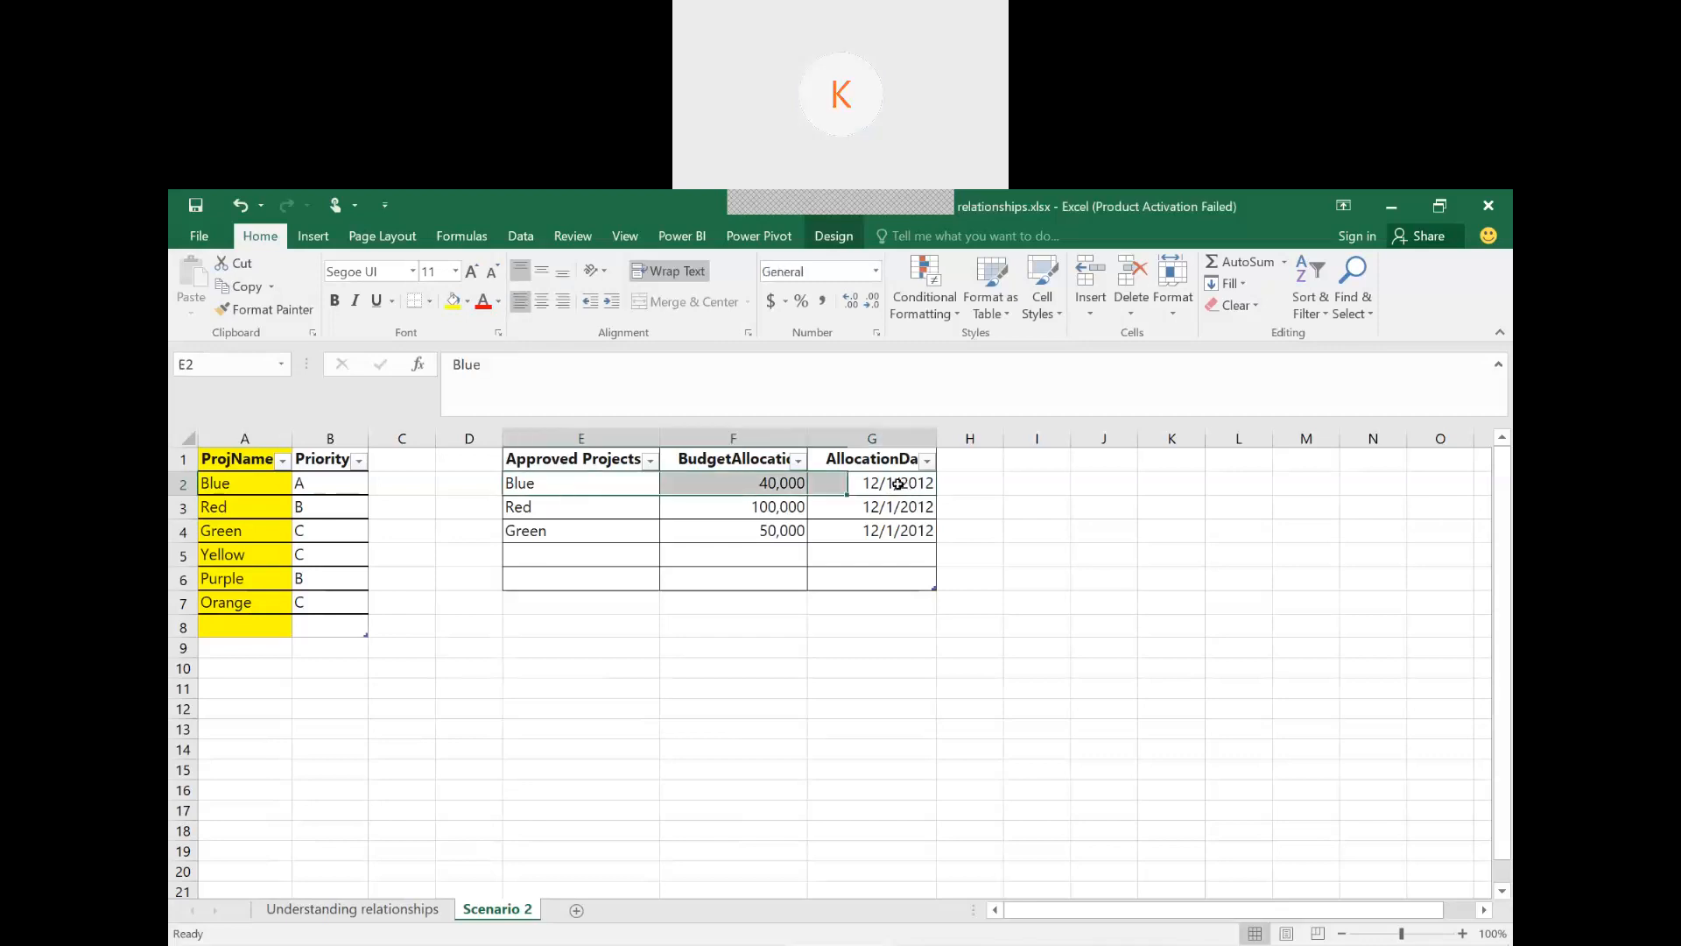
key(ctrl+c)
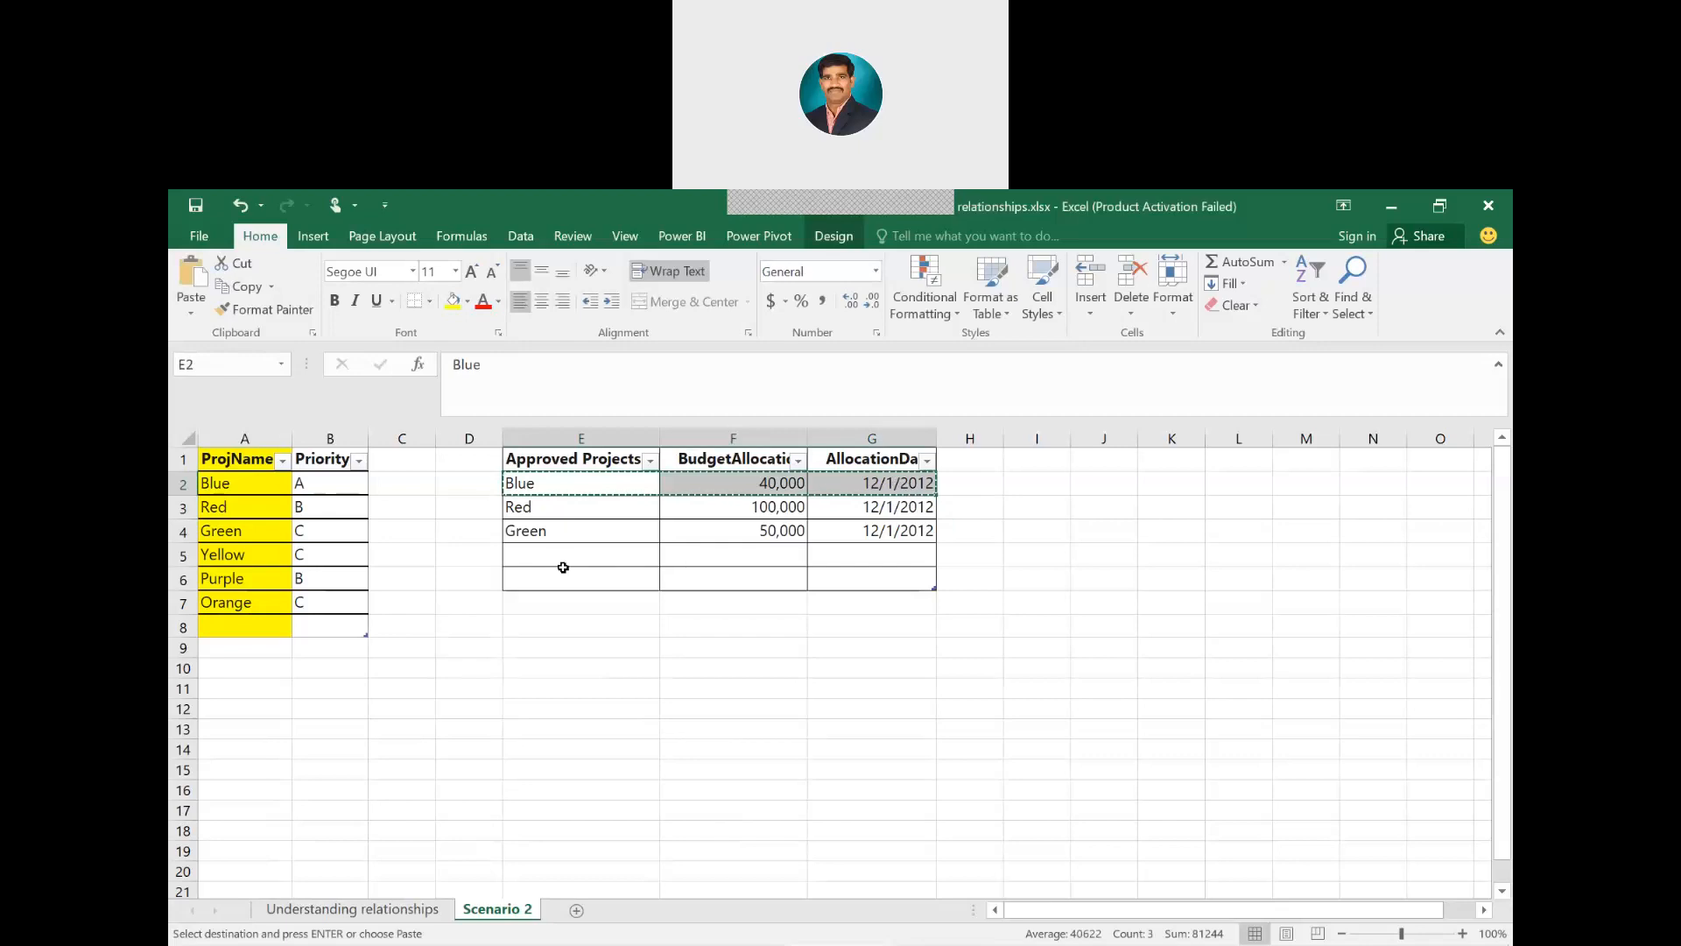
click(557, 562)
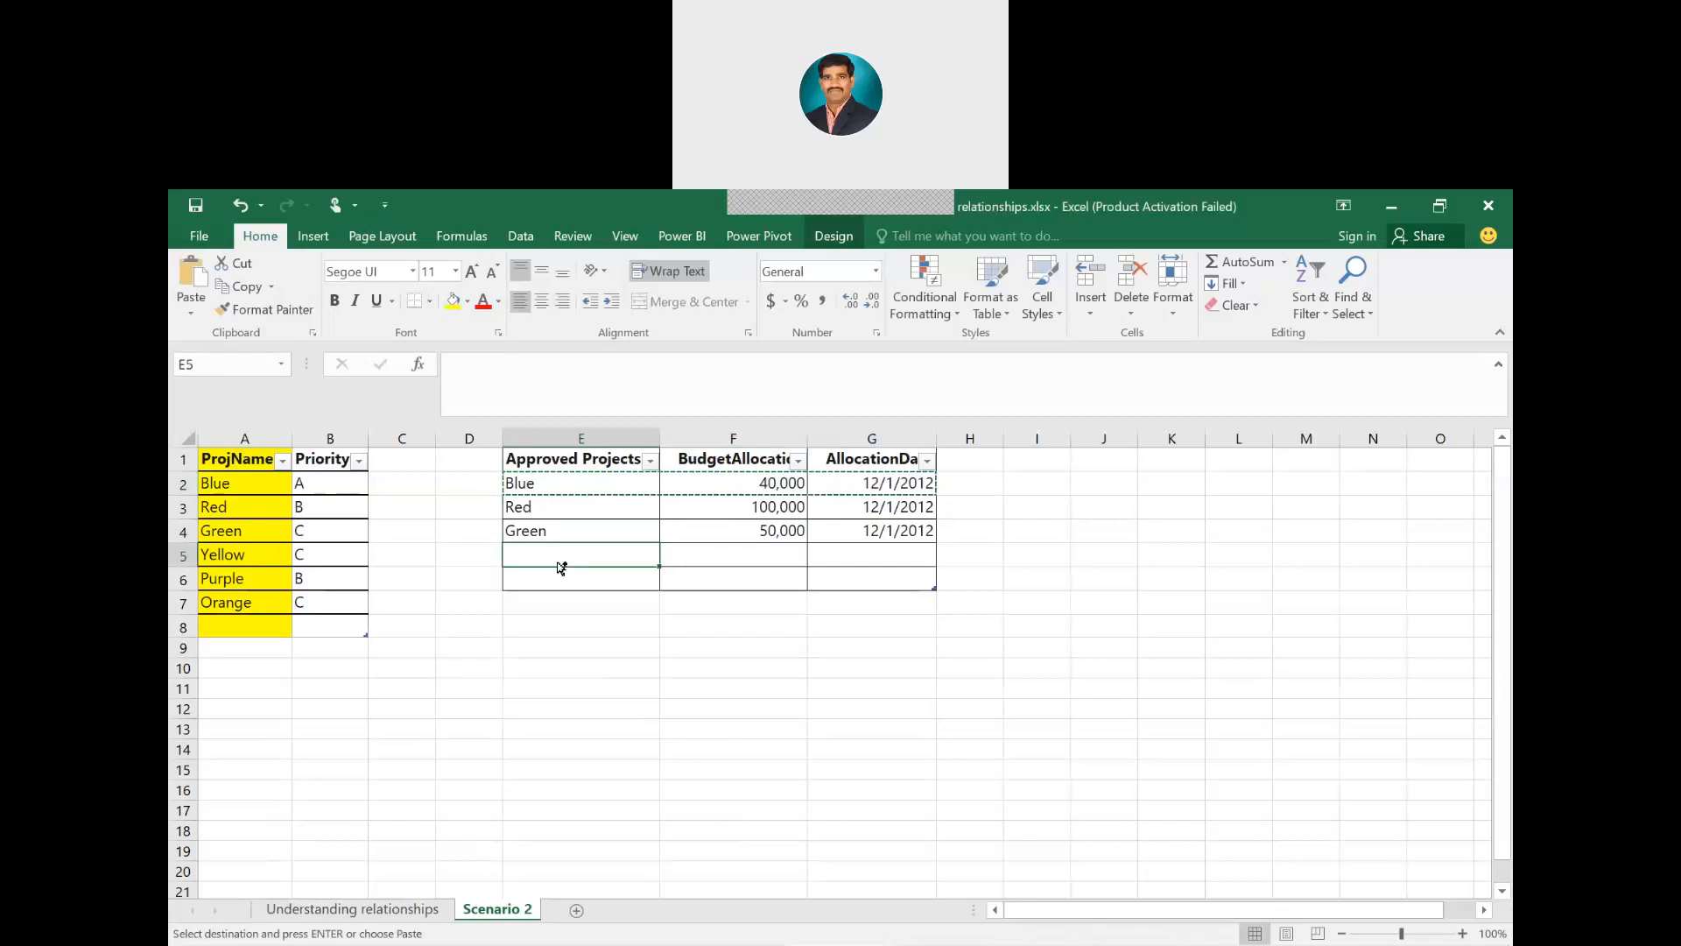
key(ctrl+v)
Set the duplicate Blue row's budget allocation to 10000 and its allocation date to 12/1/2014
click(760, 554)
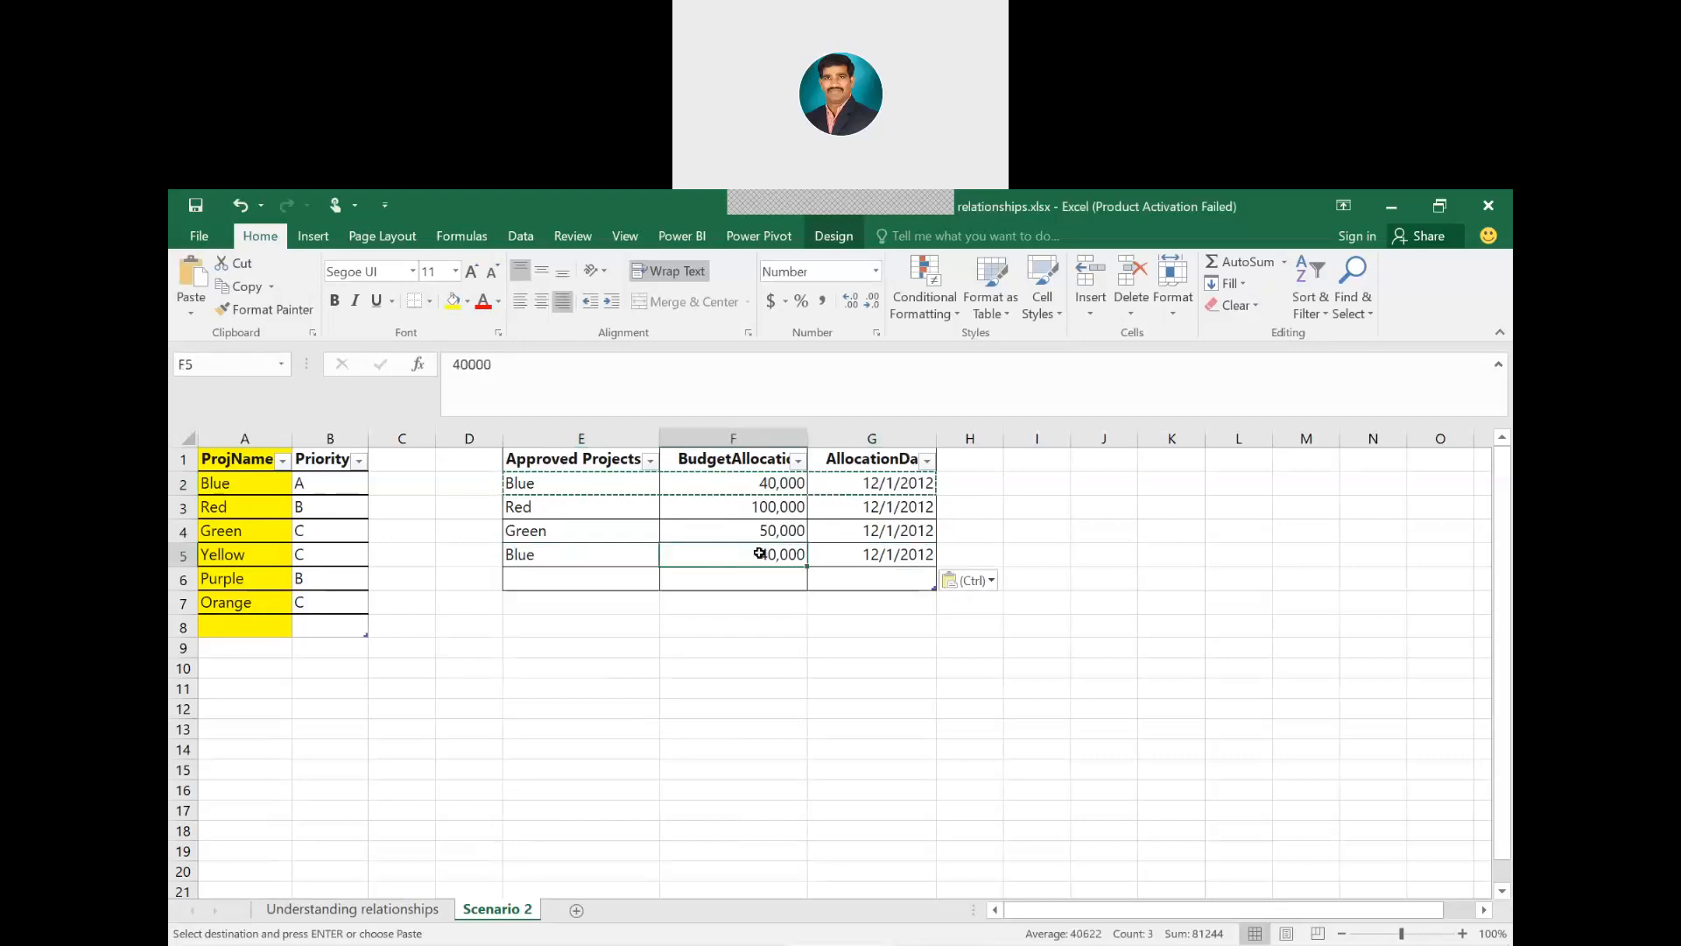
text(10000)
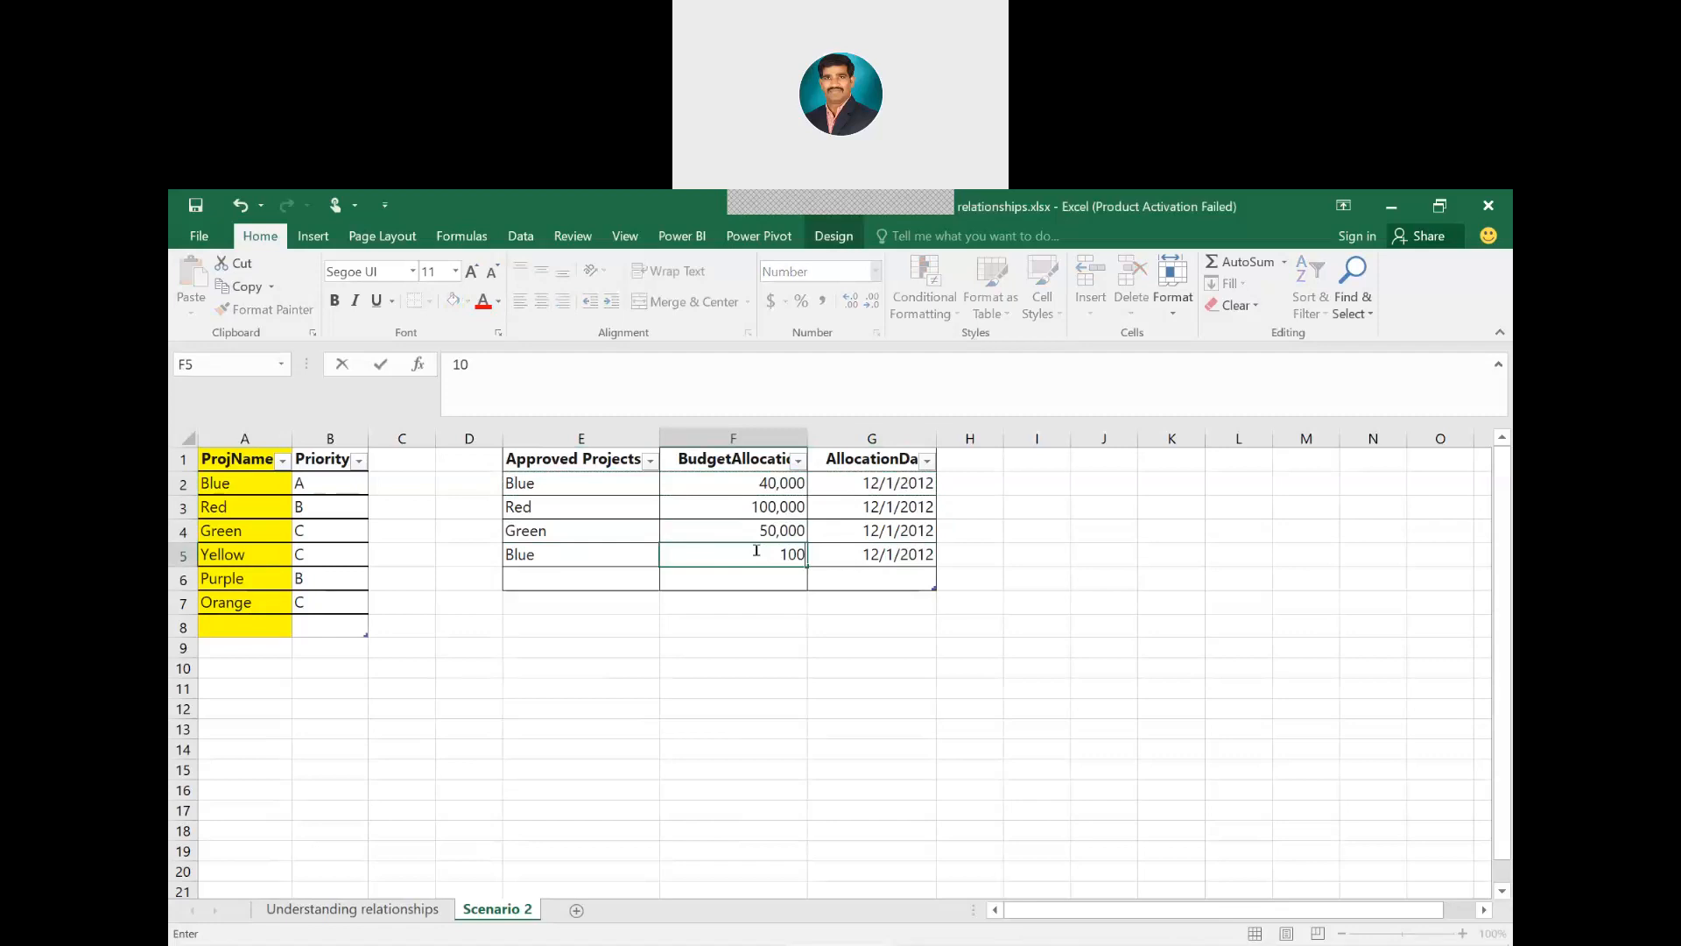
click(857, 553)
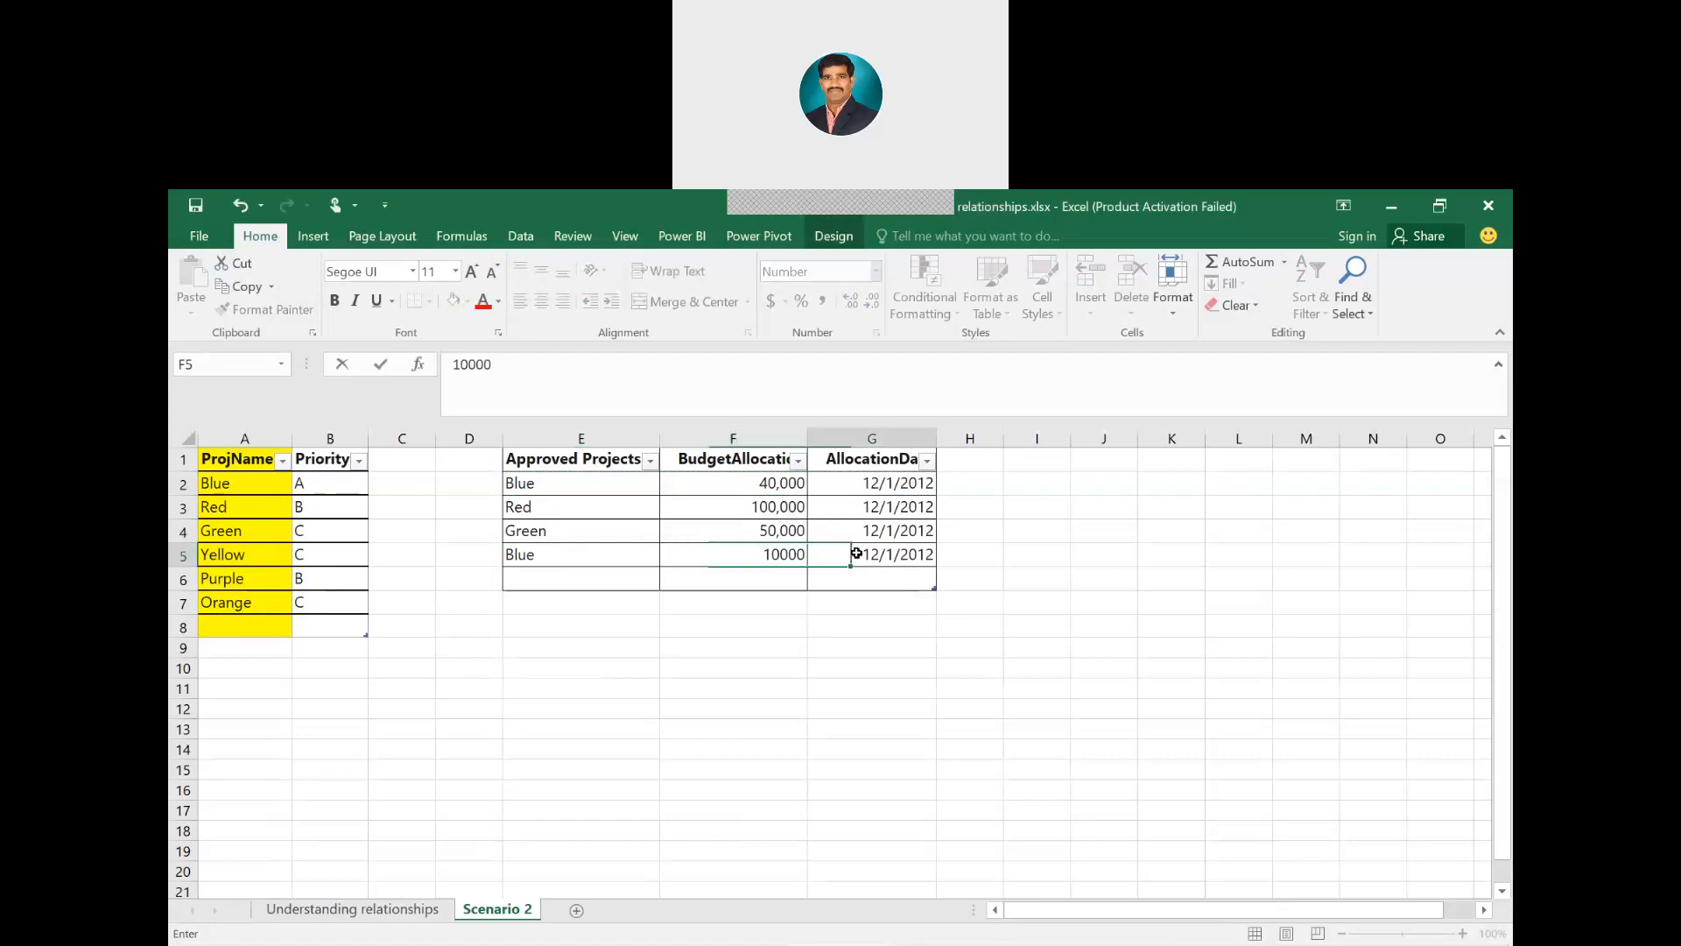
click(524, 362)
key(BackSpace)
text(4)
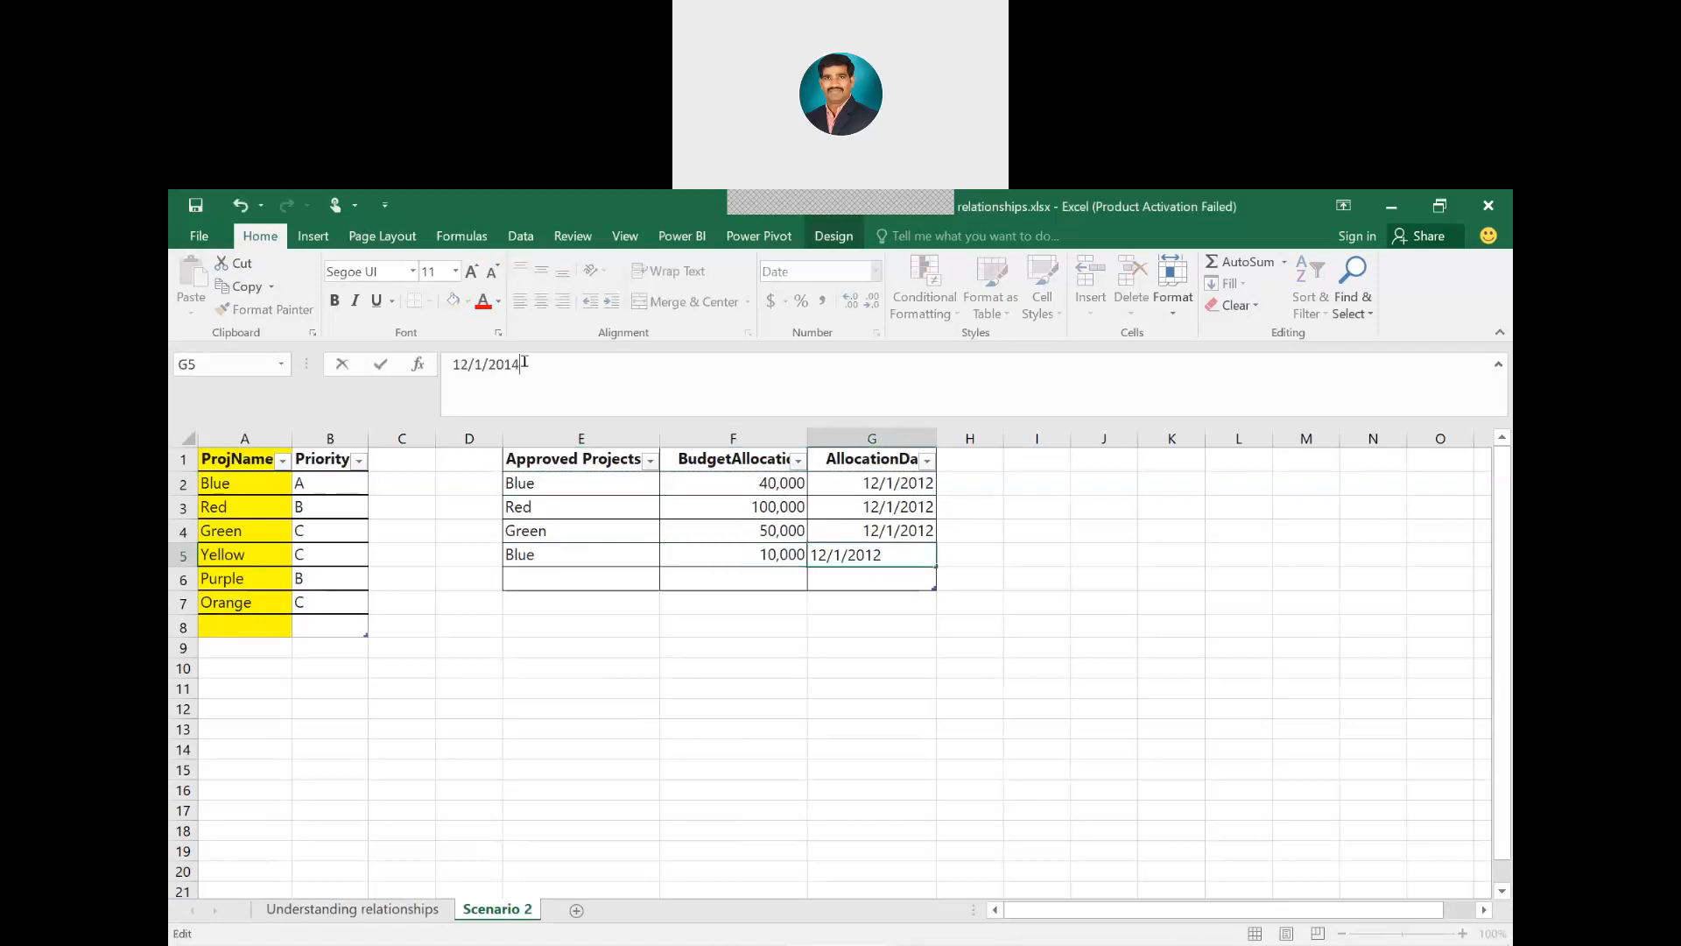
key(Return)
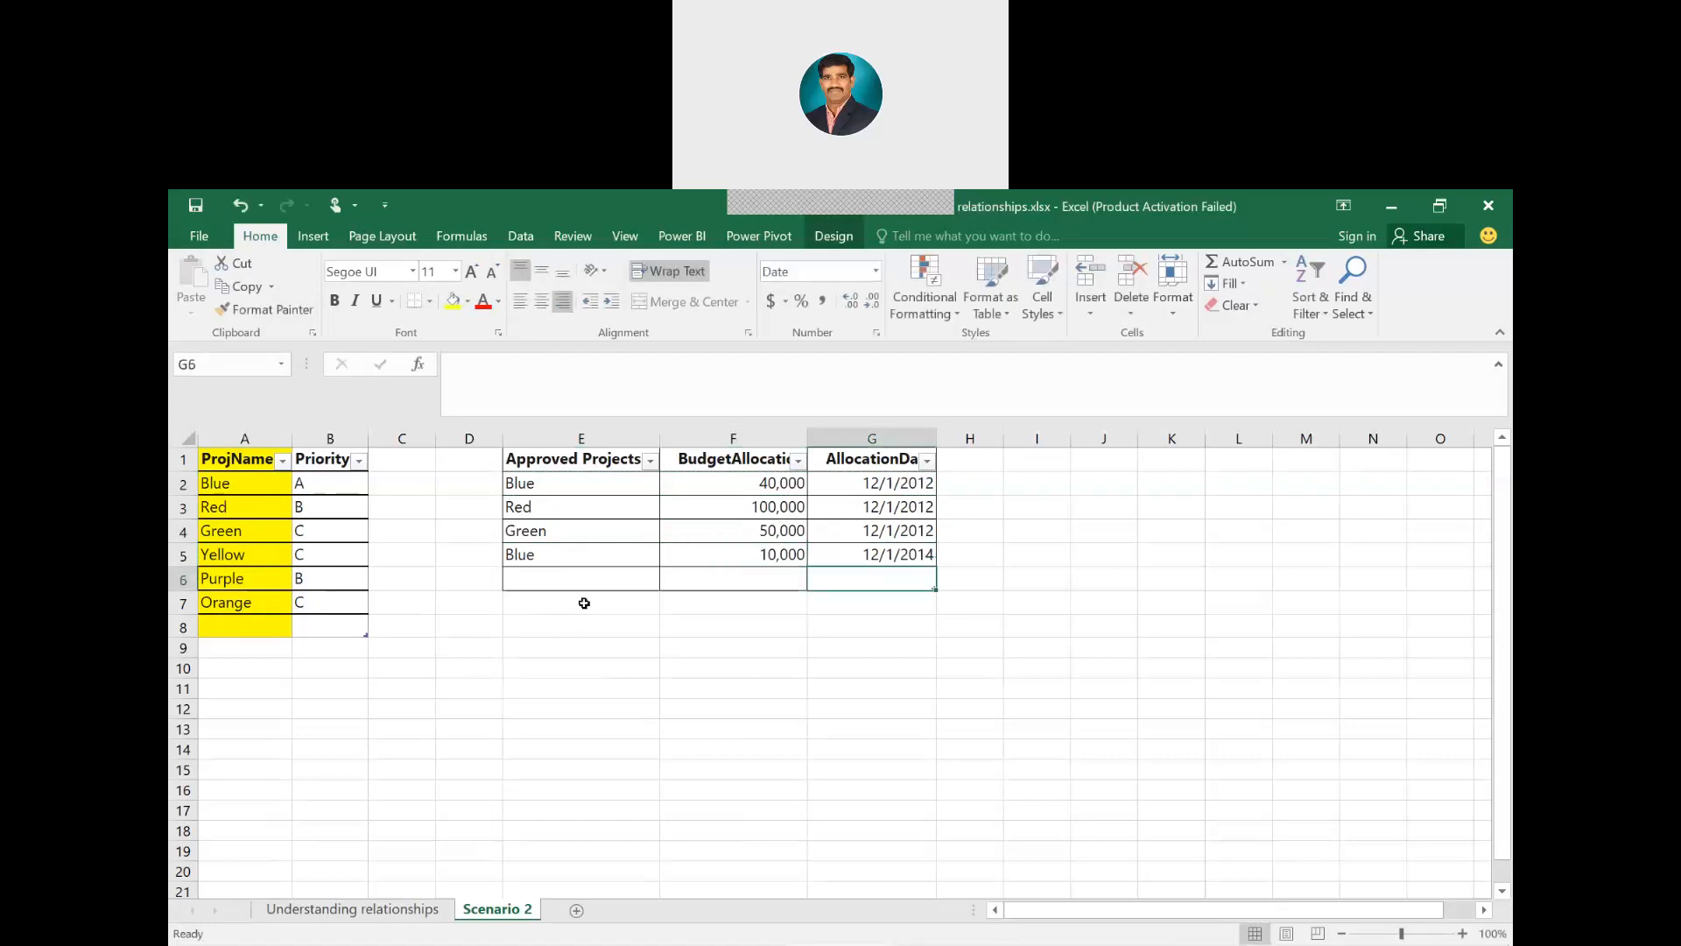
Compare the duplicate Blue row's budget and date with the Blue entry in the priority table
click(557, 555)
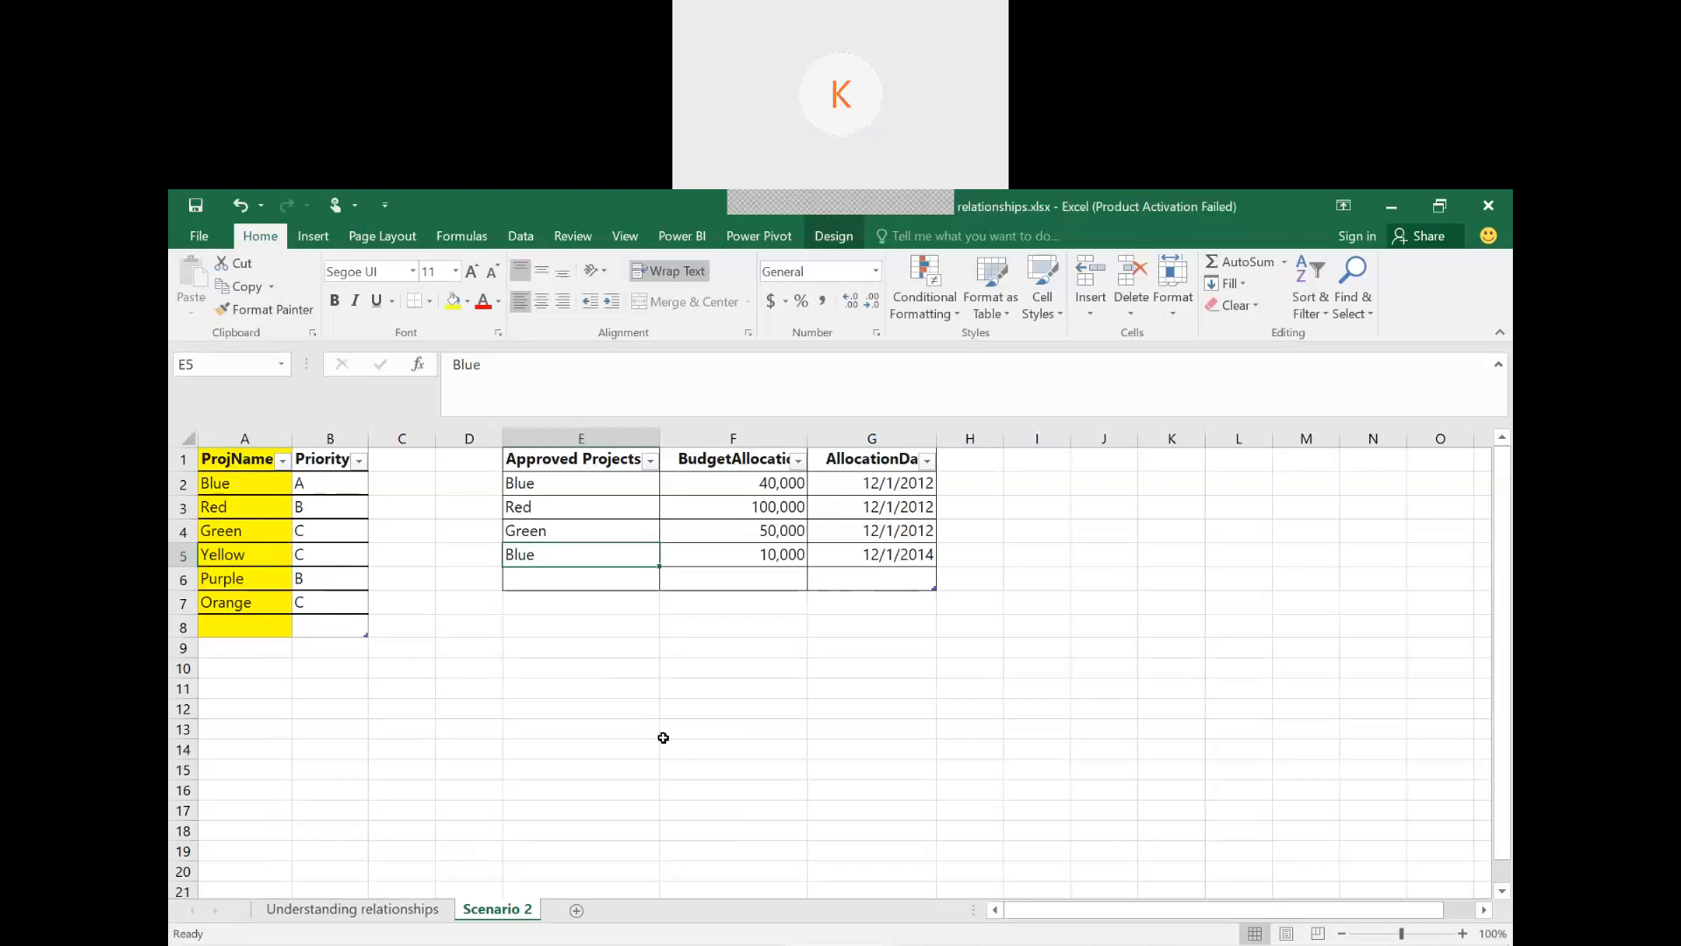
click(749, 550)
click(890, 545)
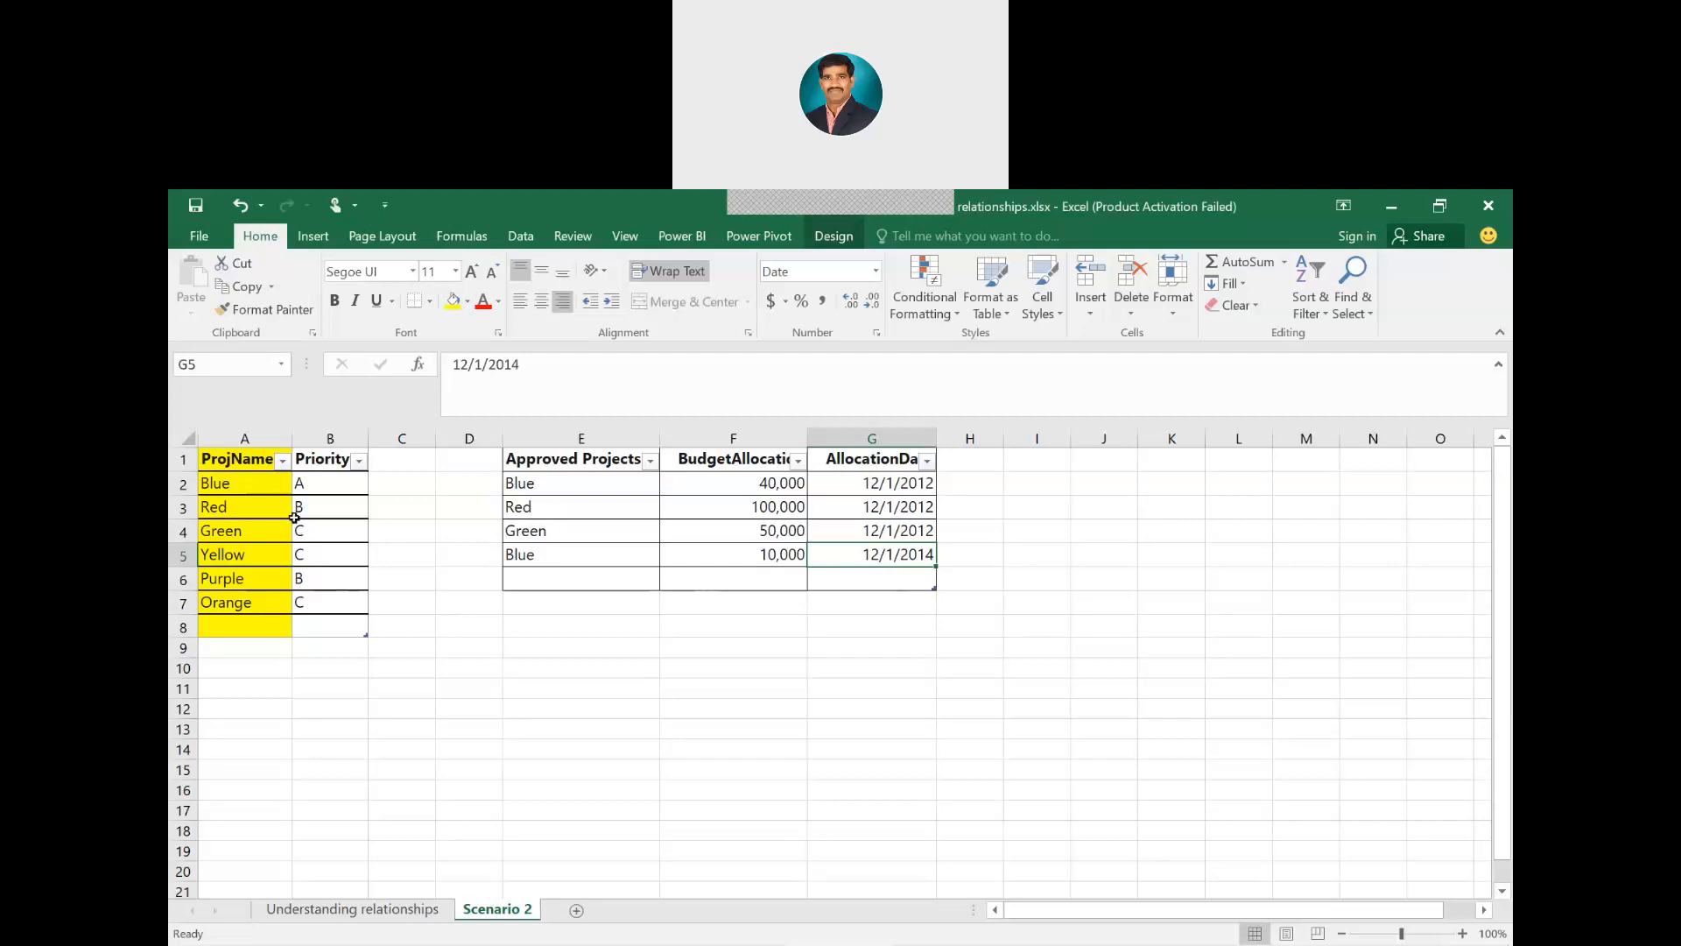
click(242, 490)
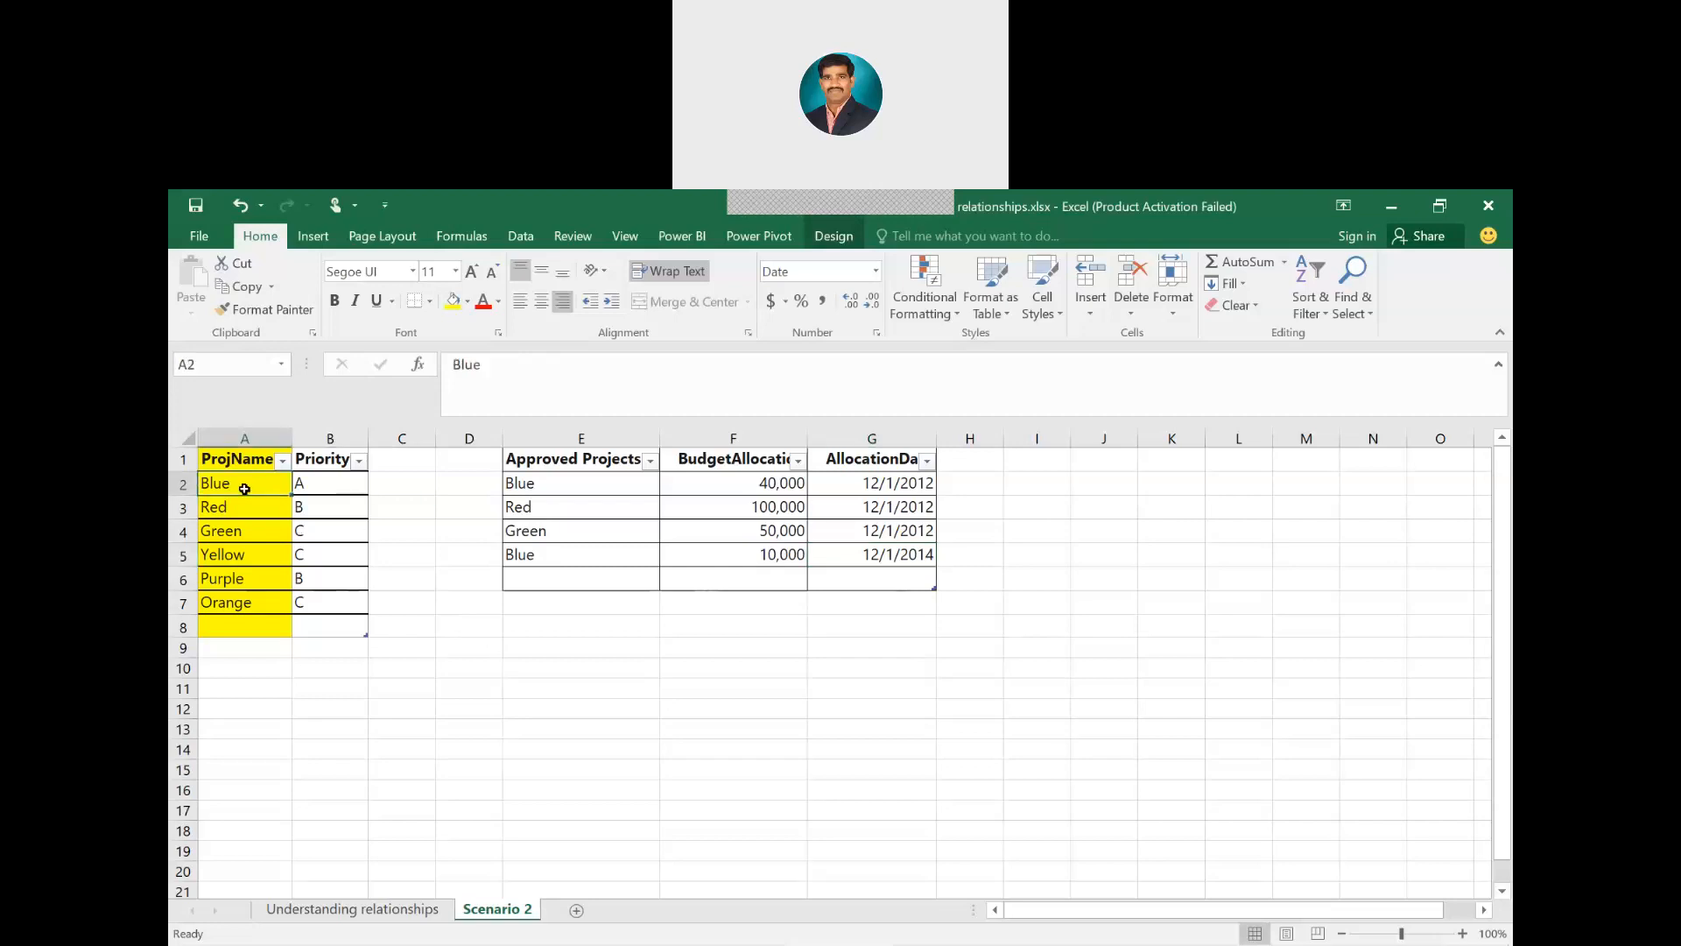
click(556, 496)
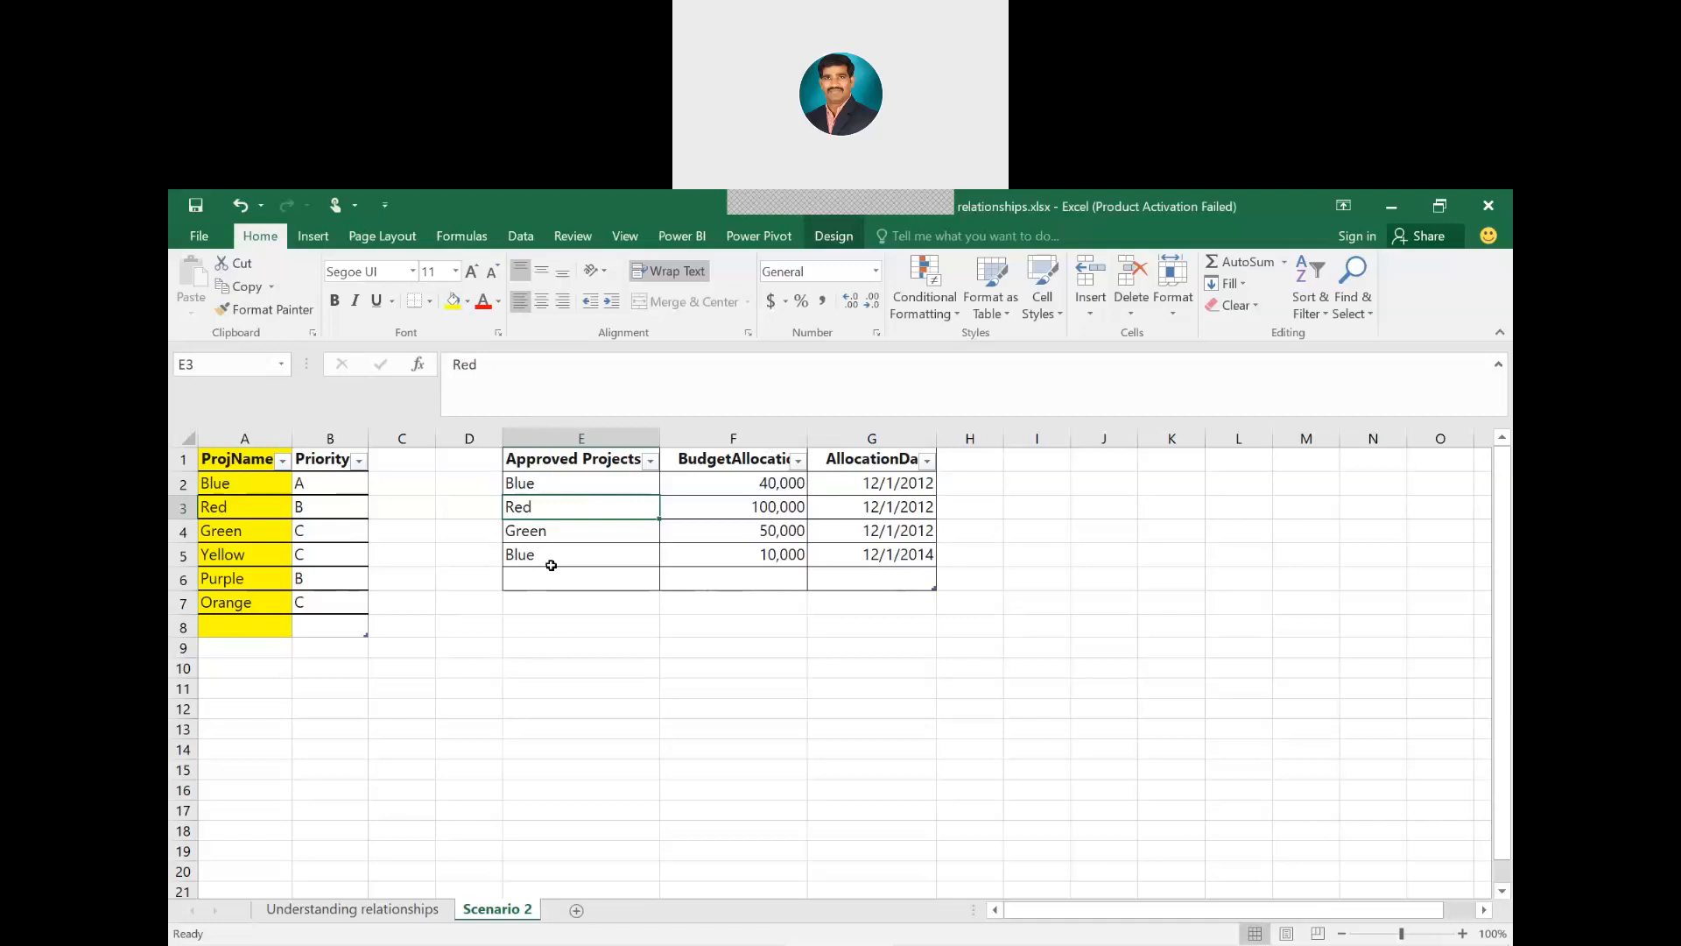
Try clearing the duplicate Blue row from the budget table, and undo the deletion
drag(548, 558, 866, 557)
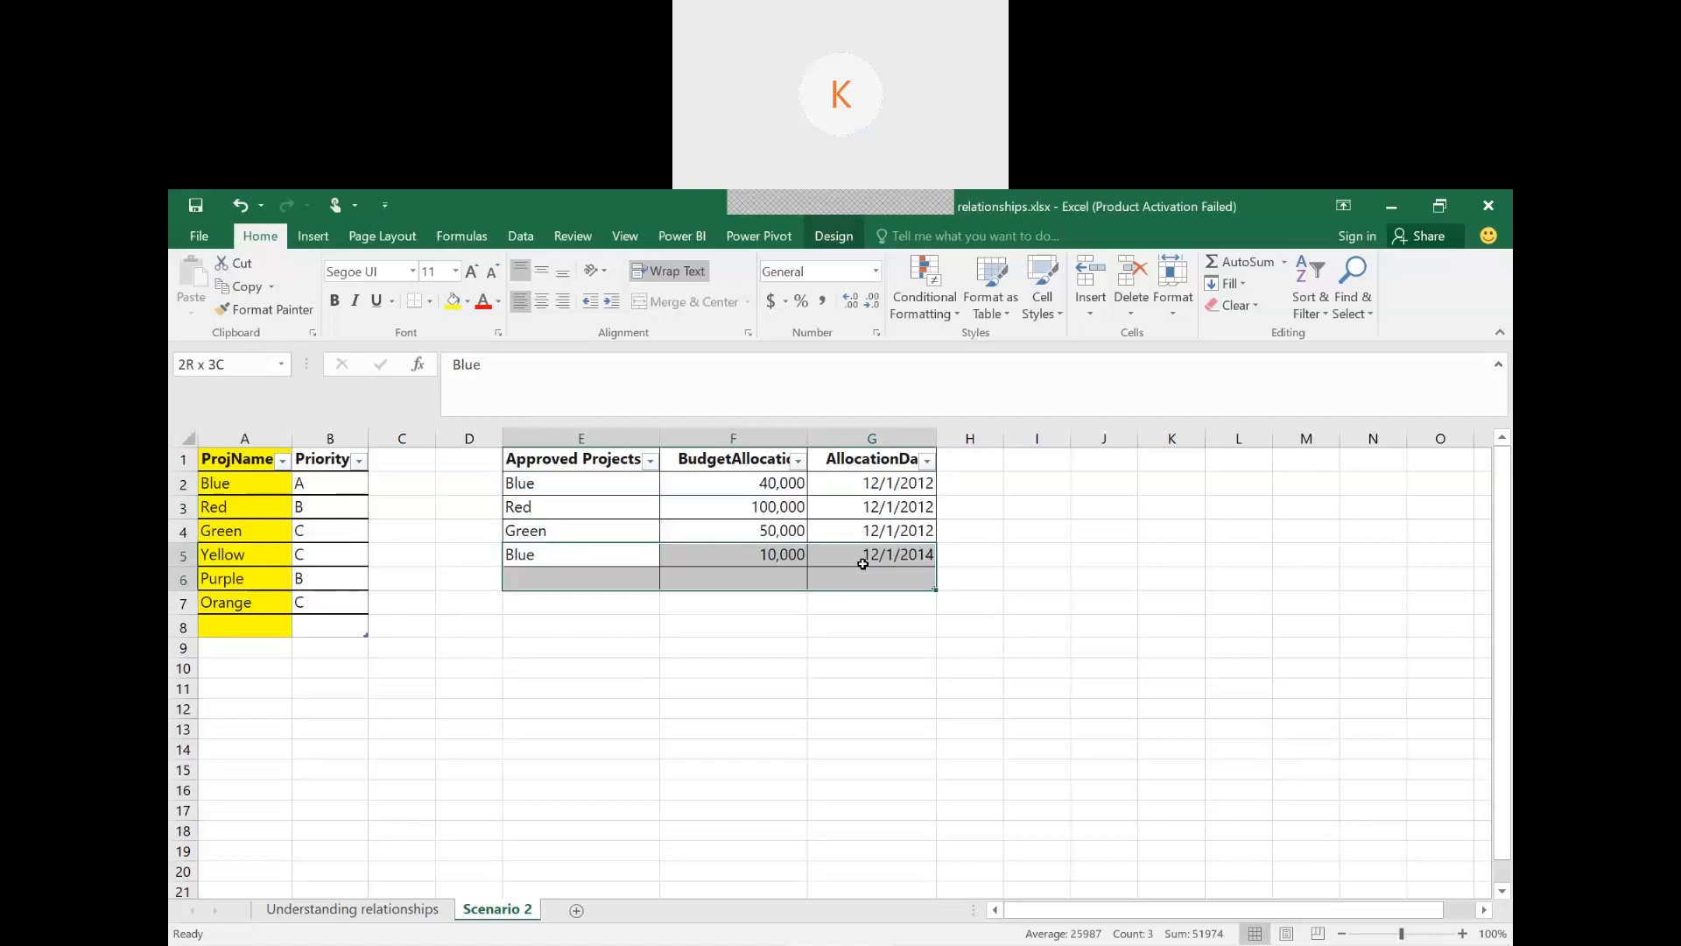
key(Delete)
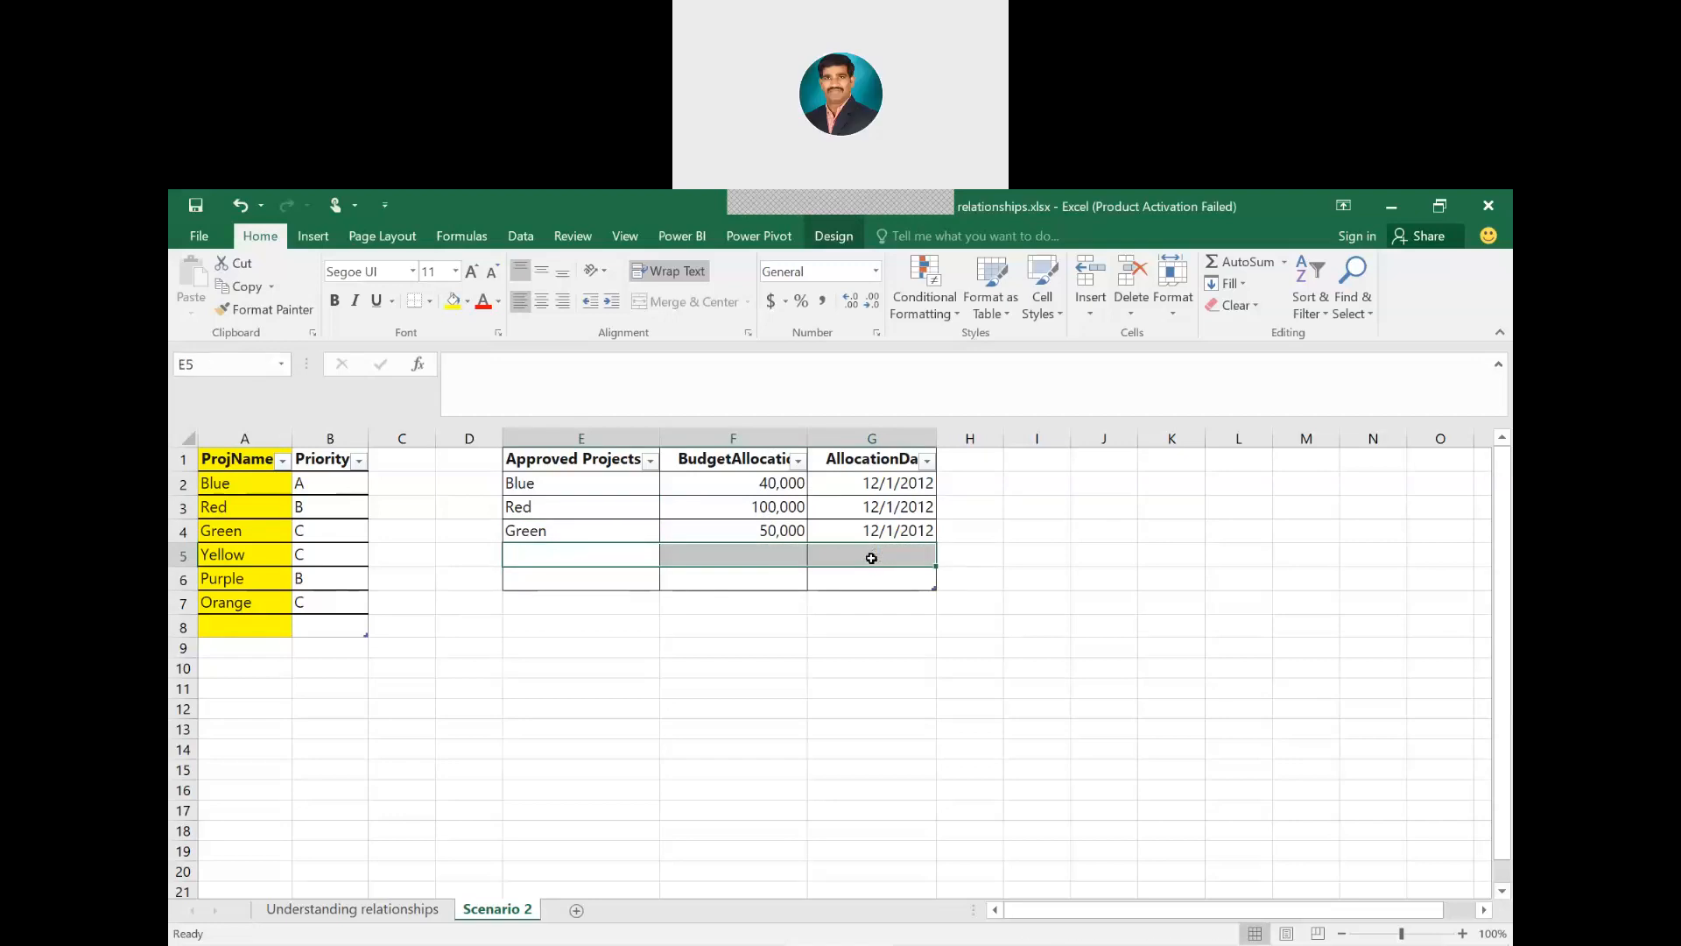
key(ctrl+z)
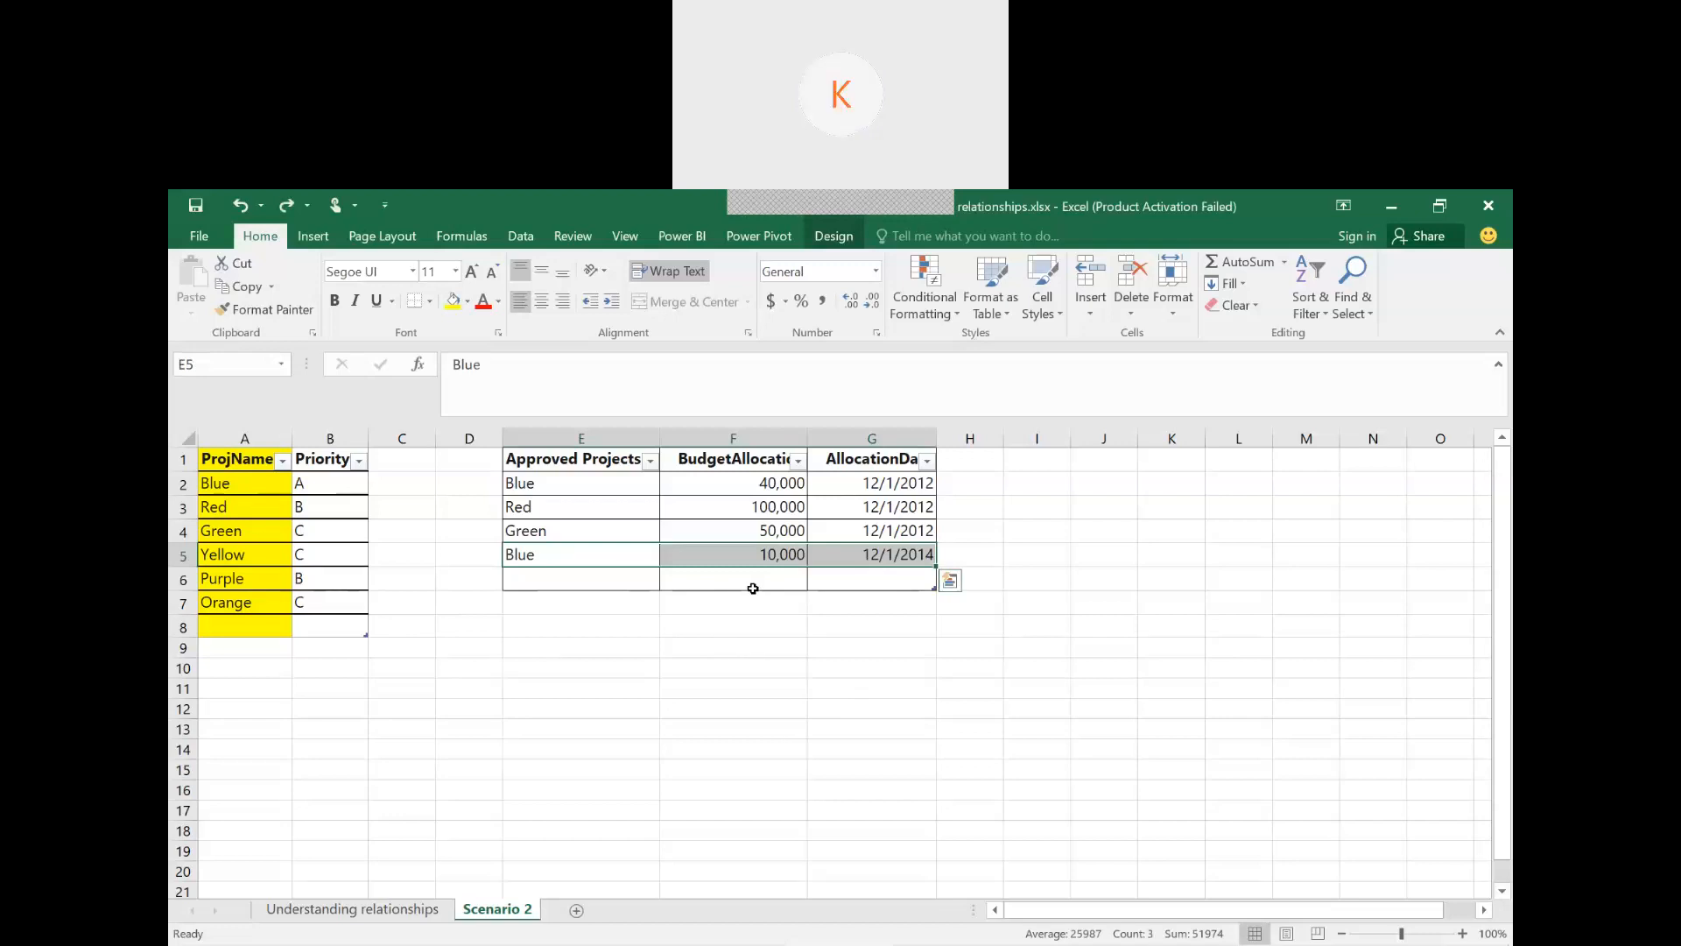
Check the relationship between the two tables in Power BI Desktop's model view, and return to the Scenario 2 sheet in Excel
key(alt+Tab)
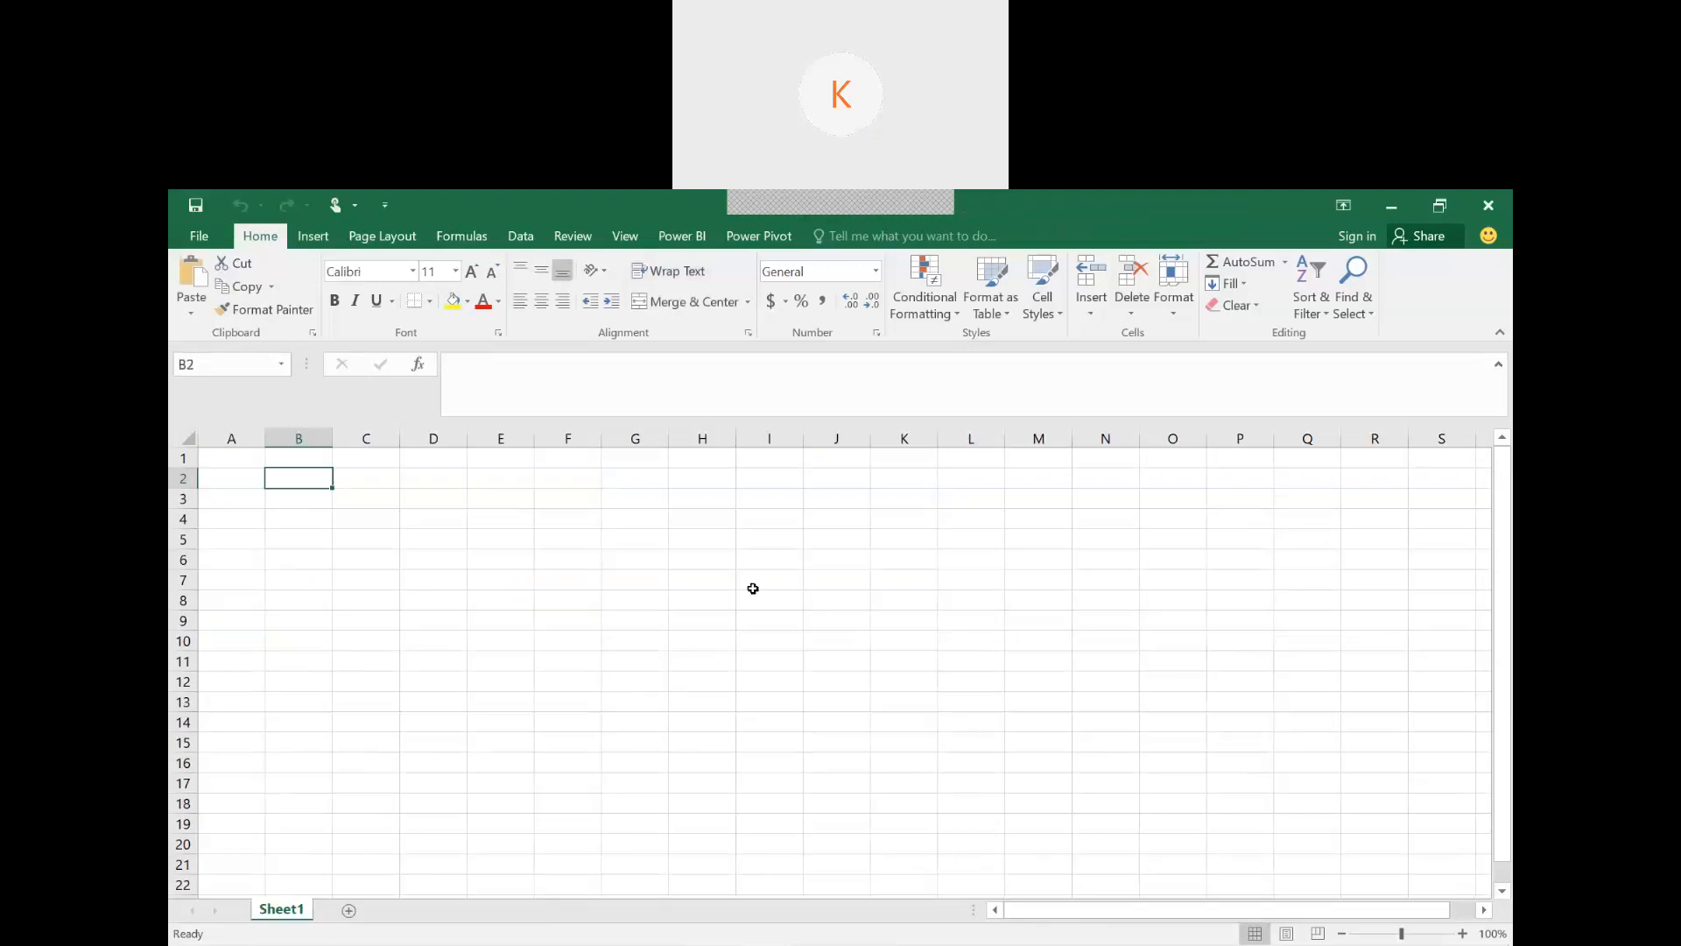
key(alt+Tab)
key(Tab)
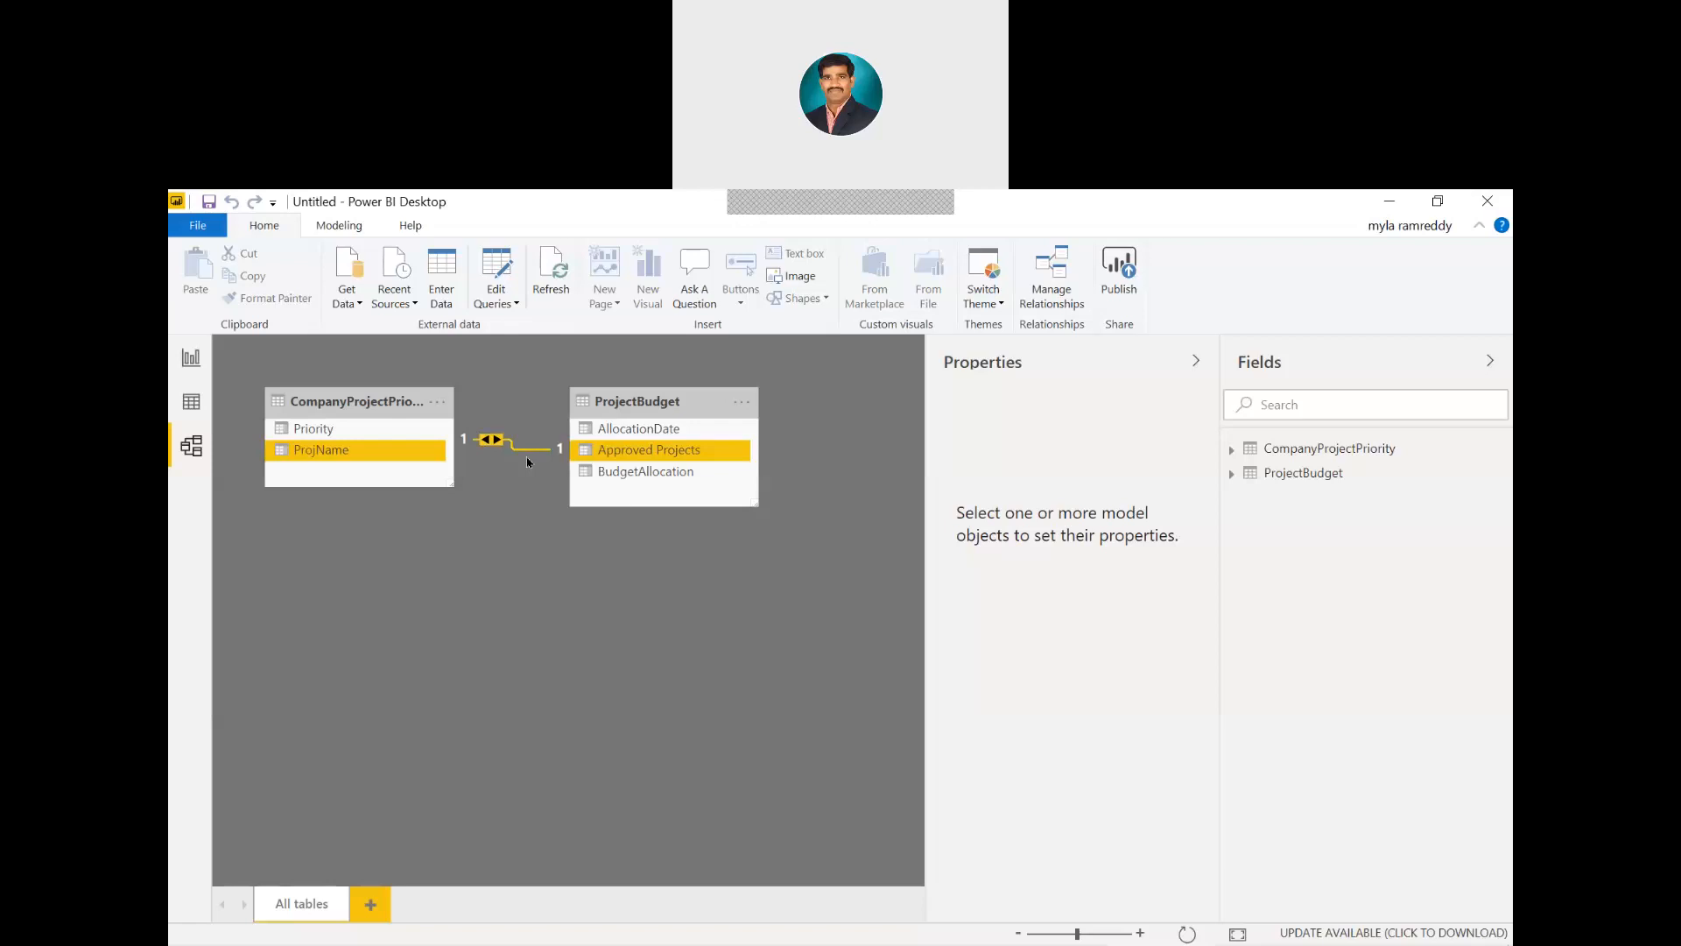
key(alt+Tab)
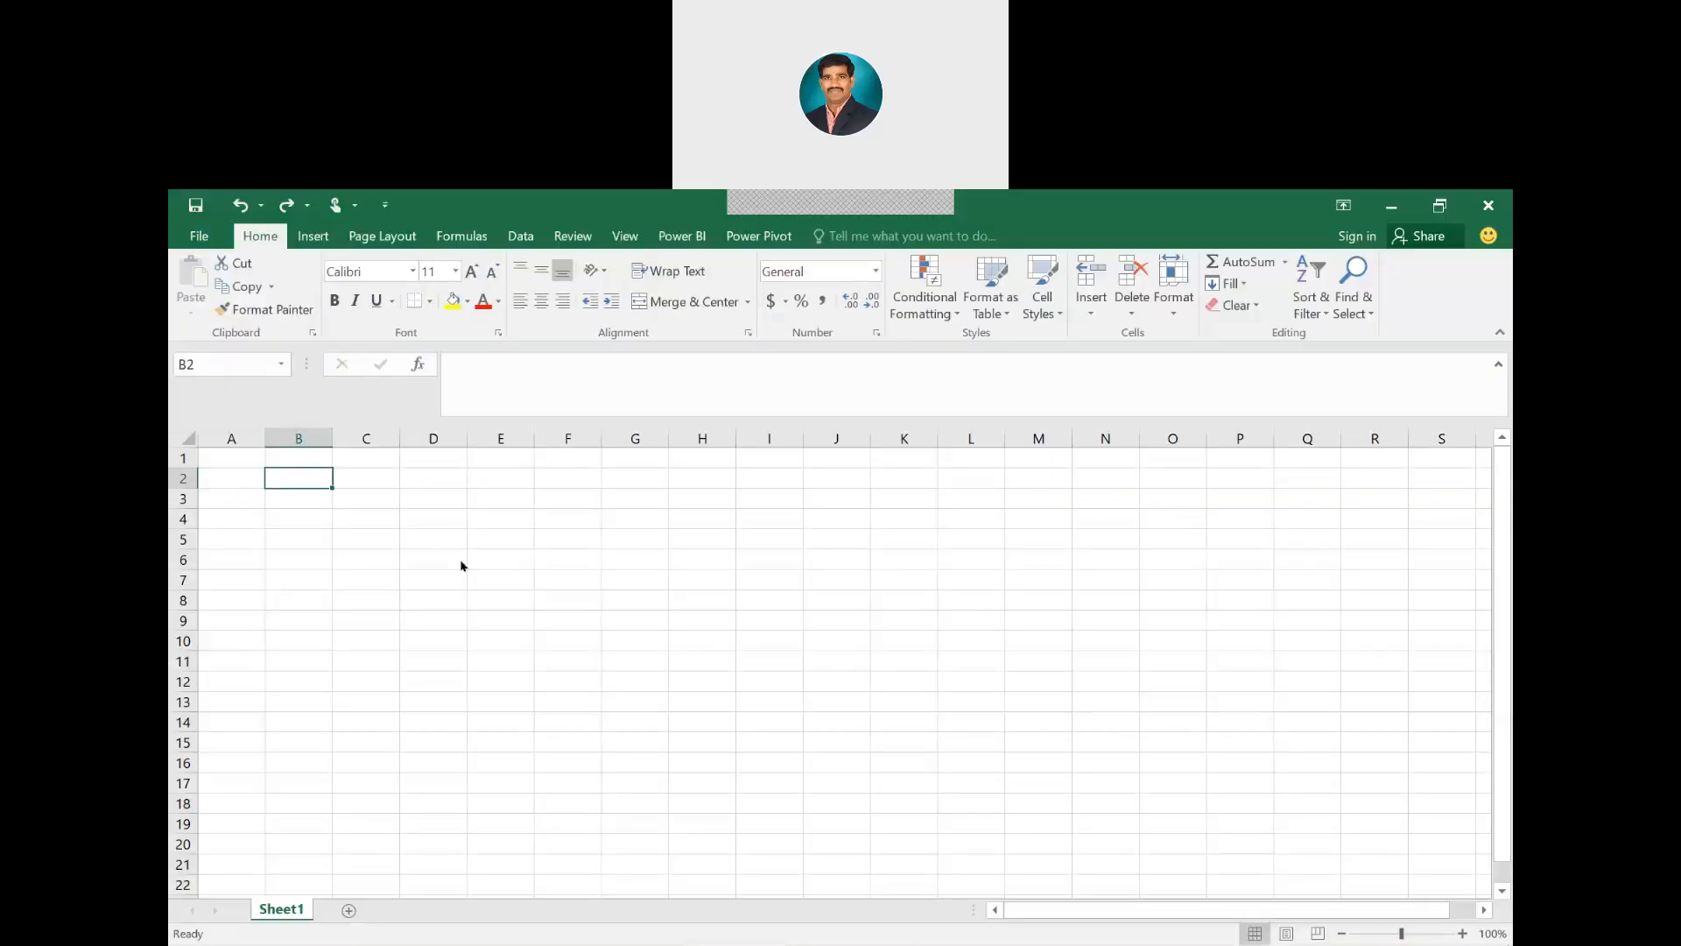
key(alt+Tab)
key(Tab)
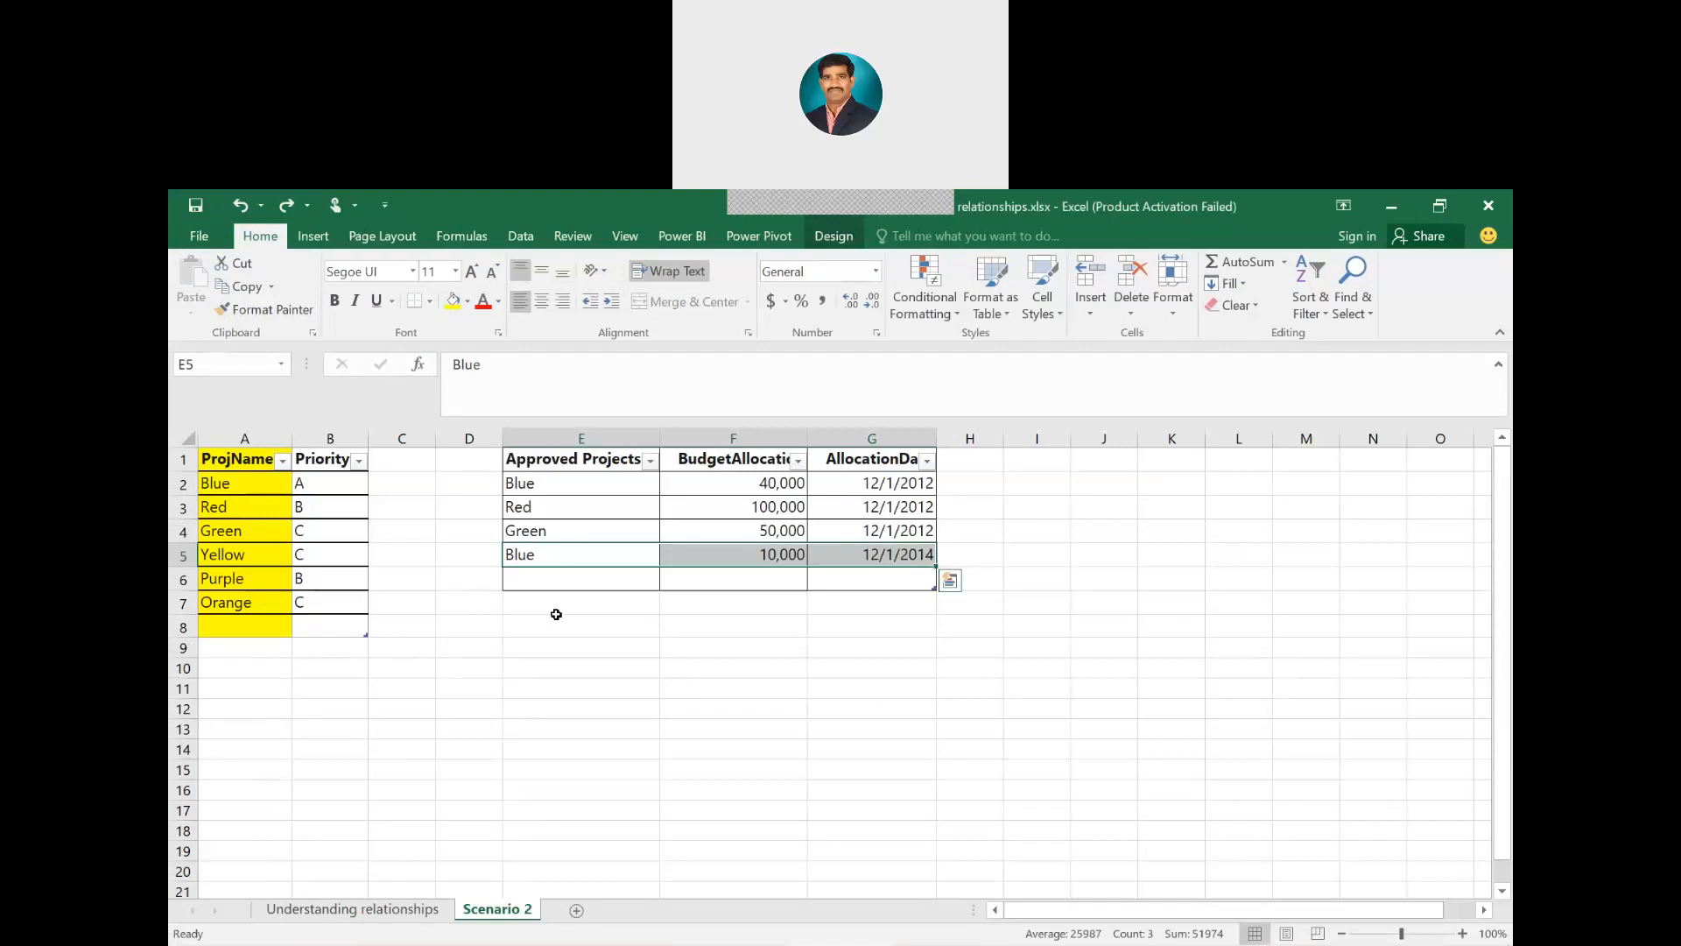
Switch to Power BI Desktop and check the actions available for the ProjectBudget table in the model view
key(alt+Tab)
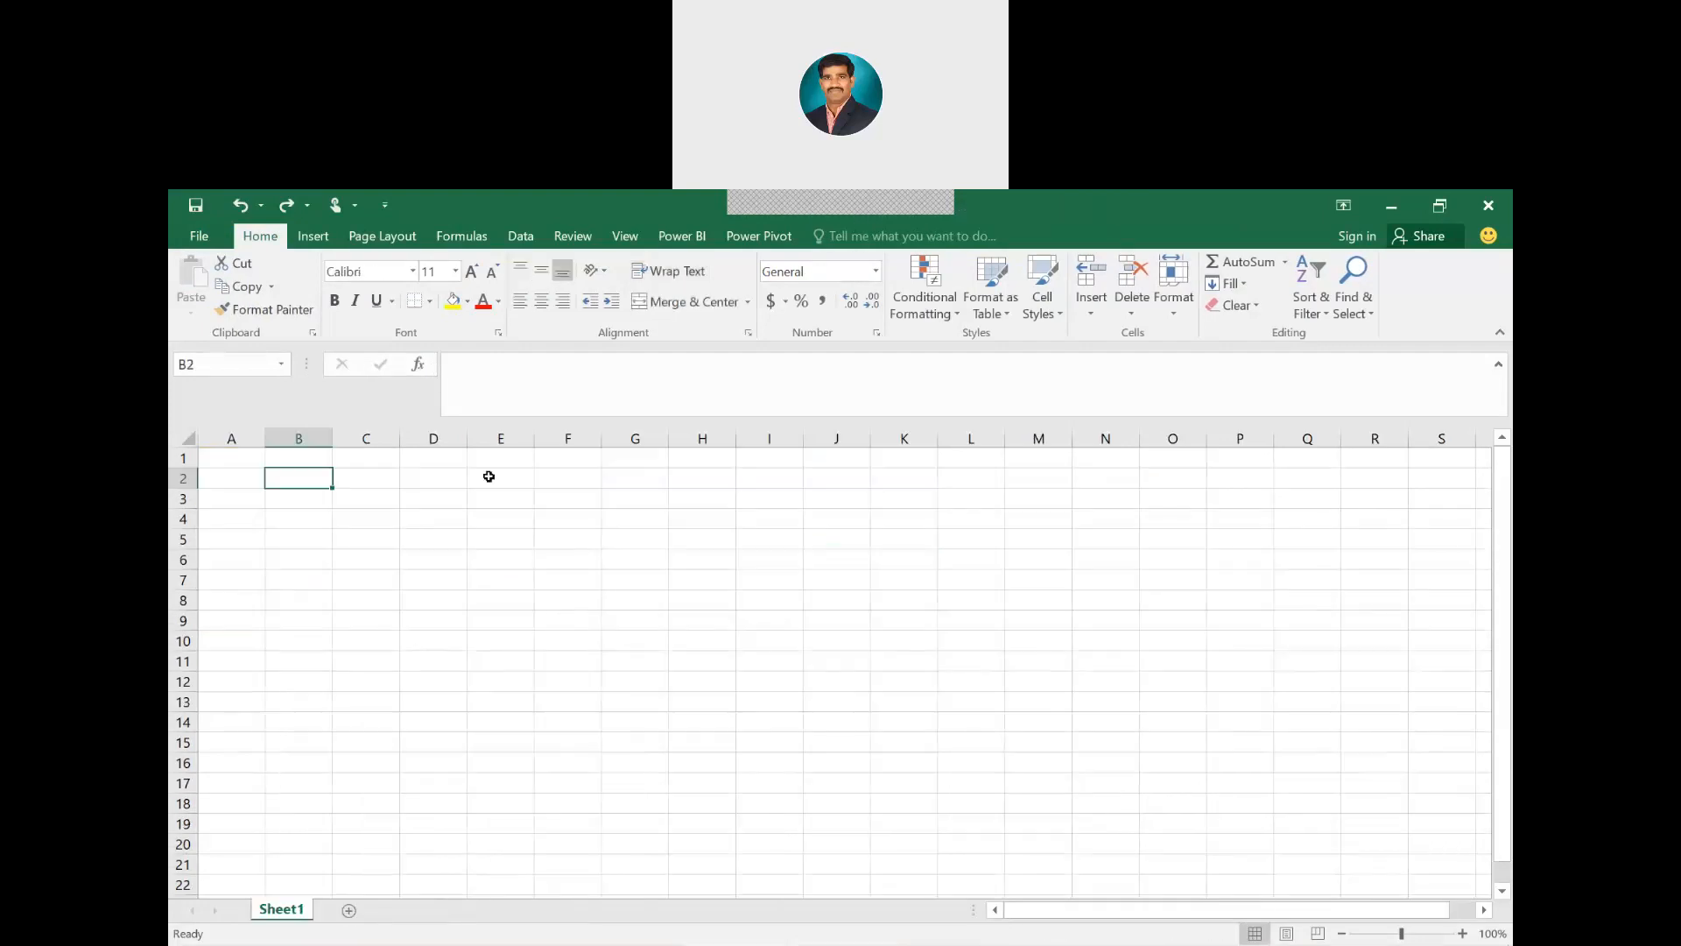
key(alt+Tab)
key(Tab)
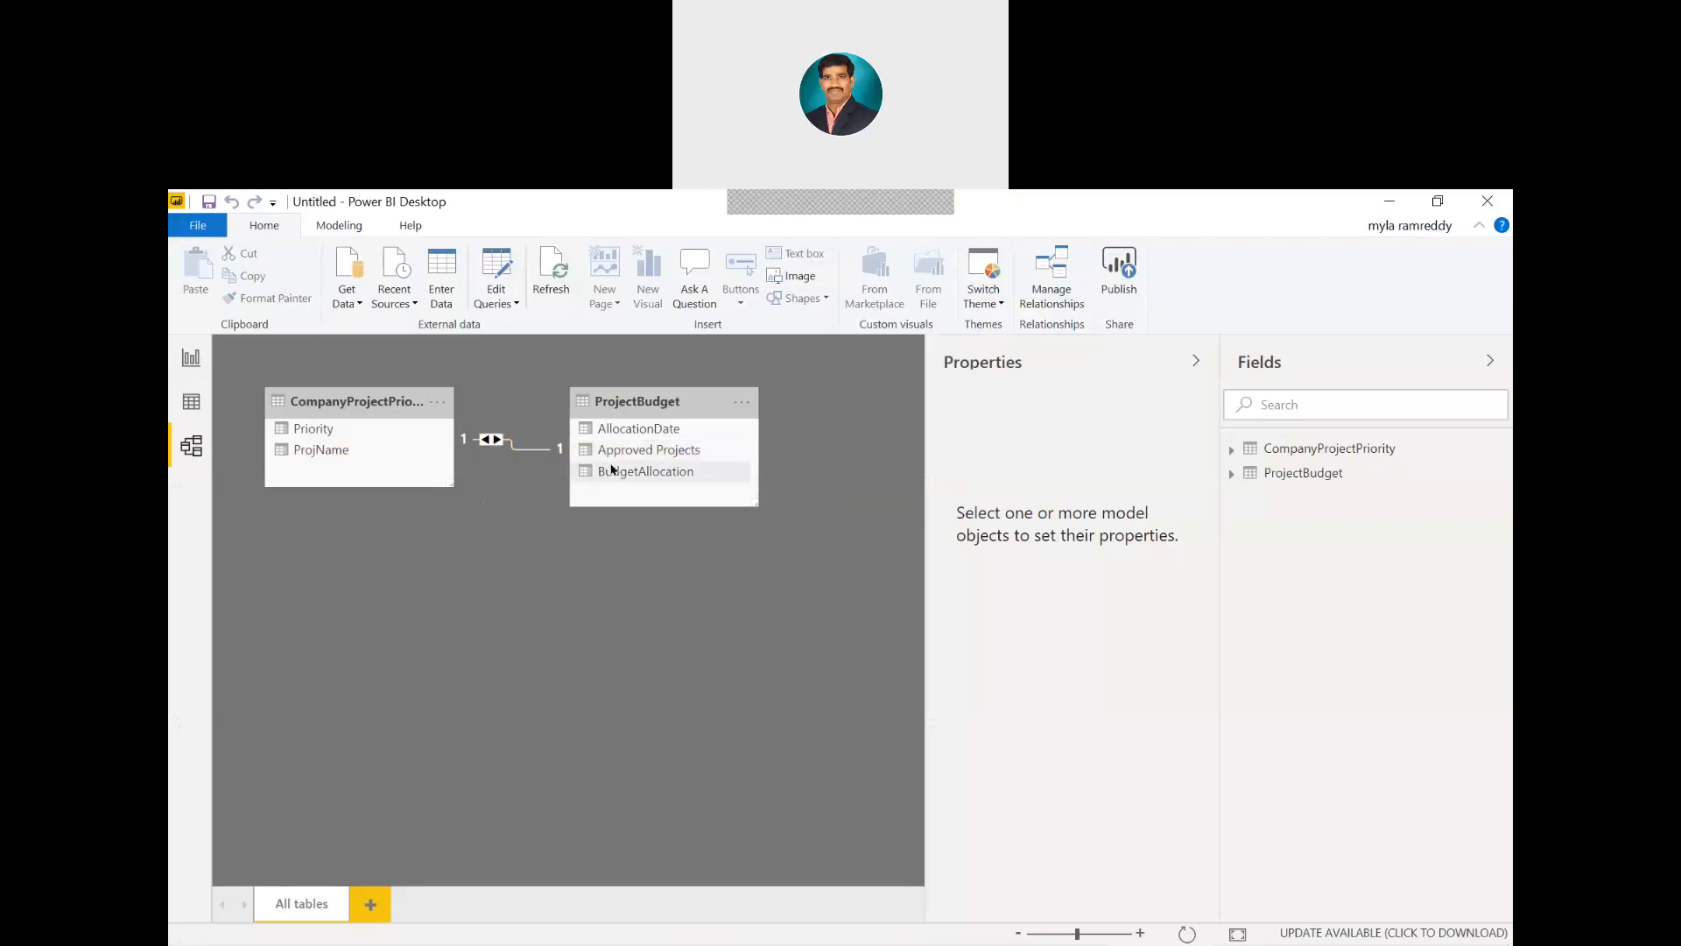
click(643, 394)
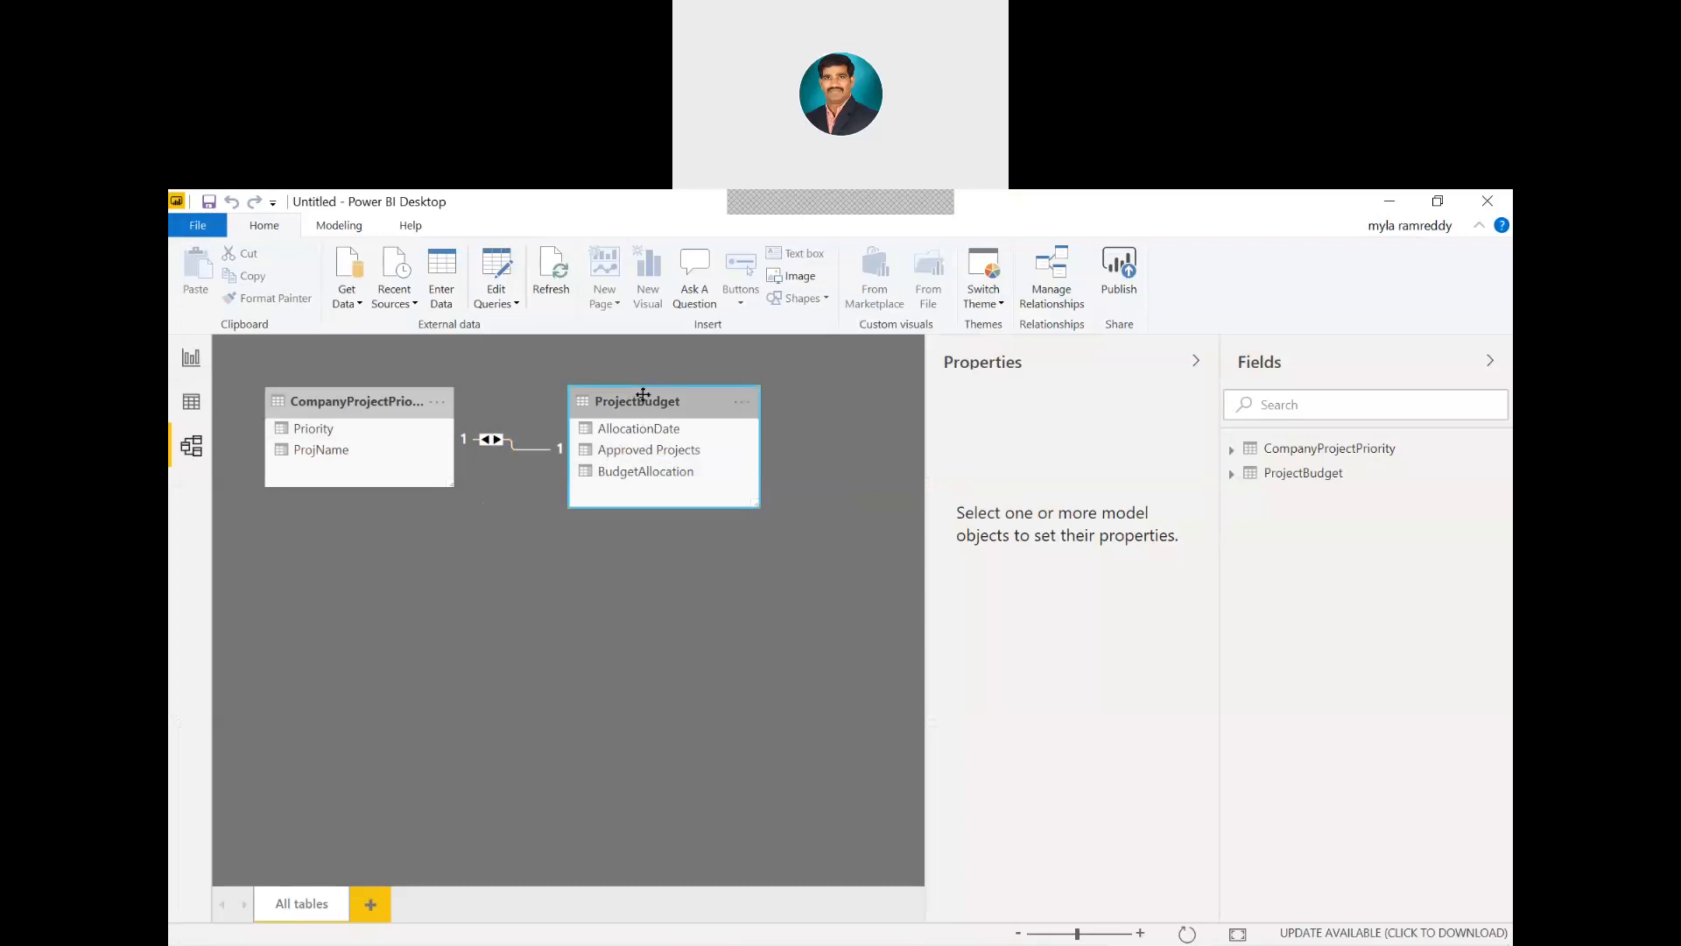
click(385, 394)
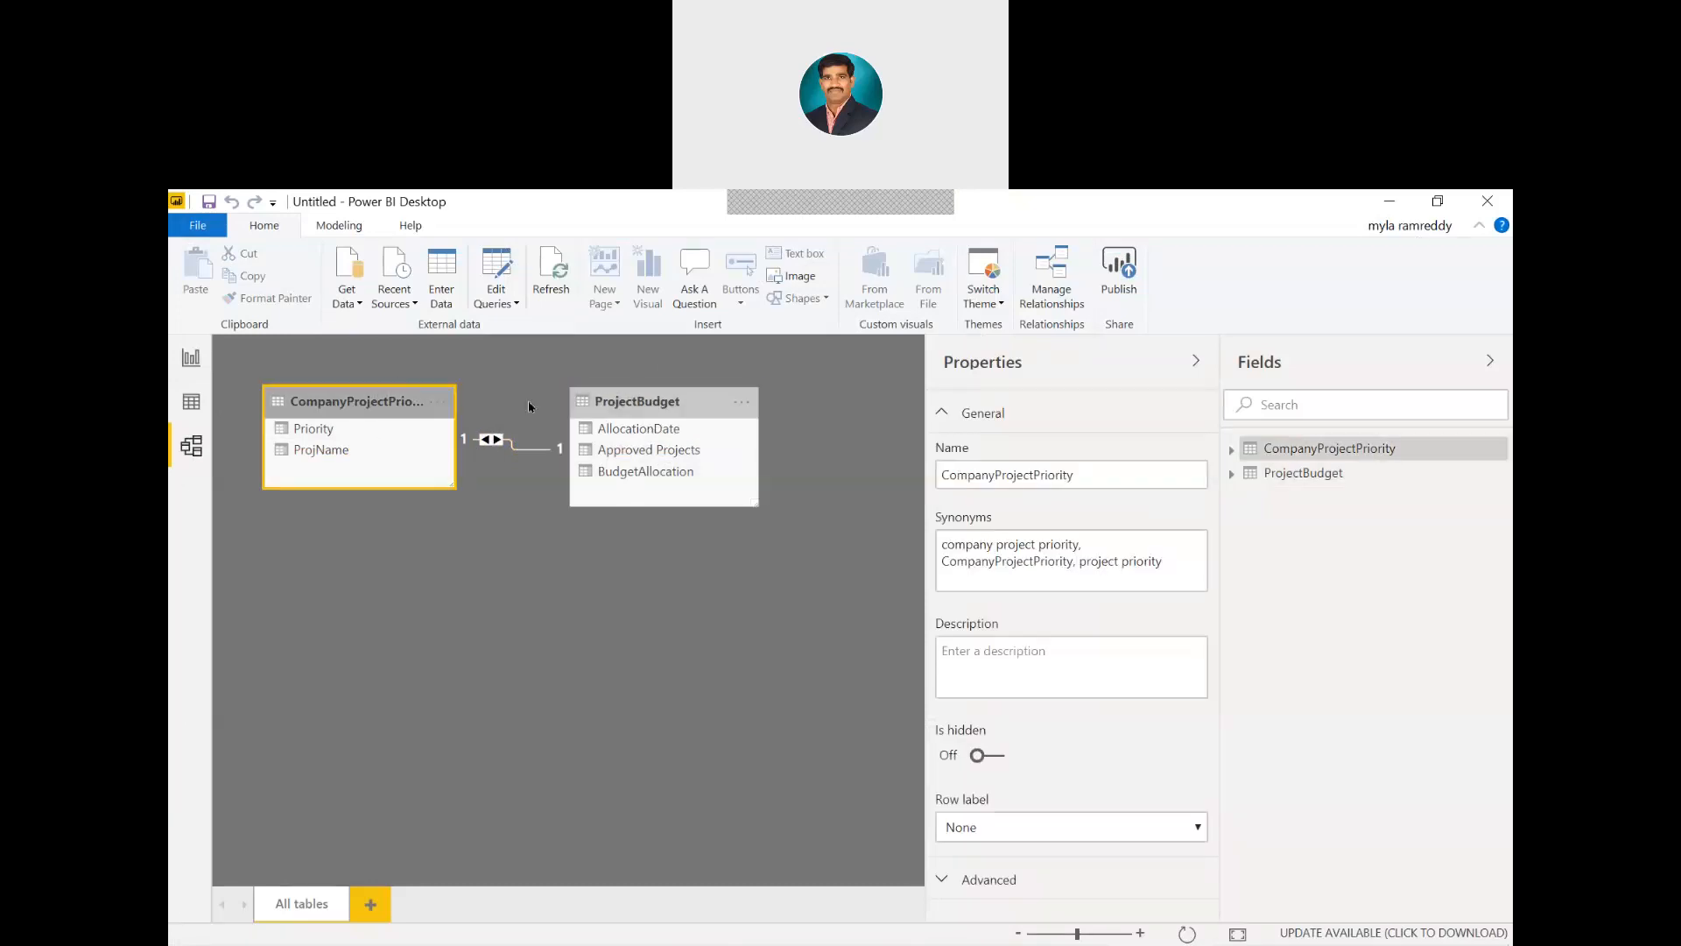
click(670, 399)
right_click(671, 401)
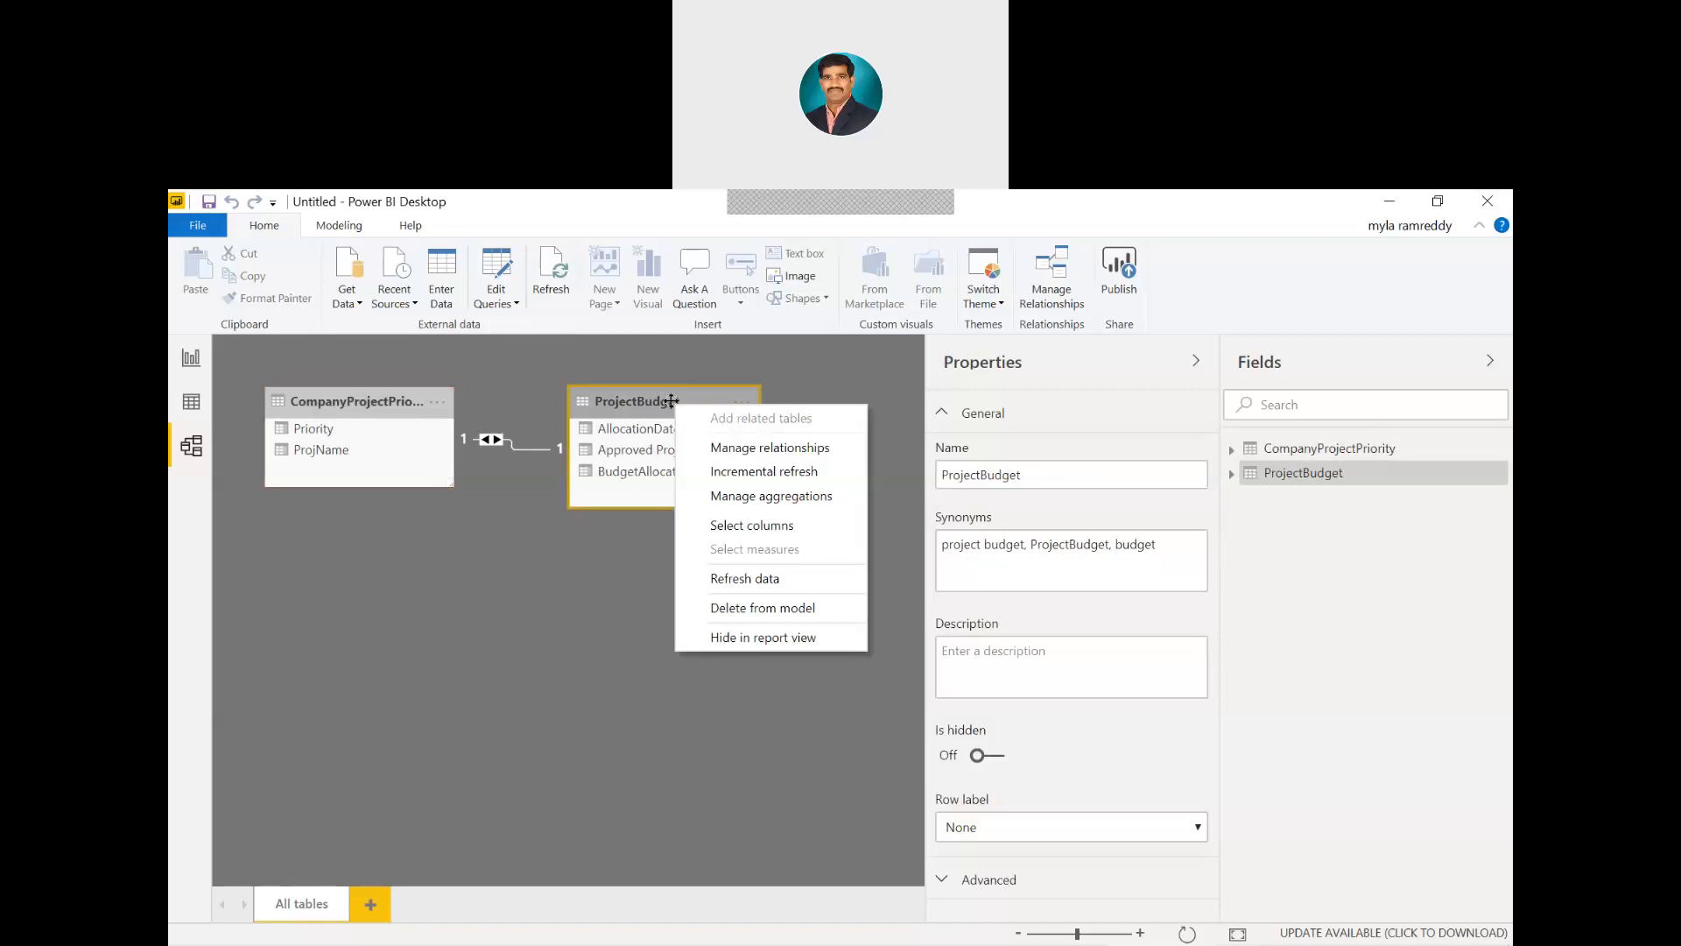
click(628, 395)
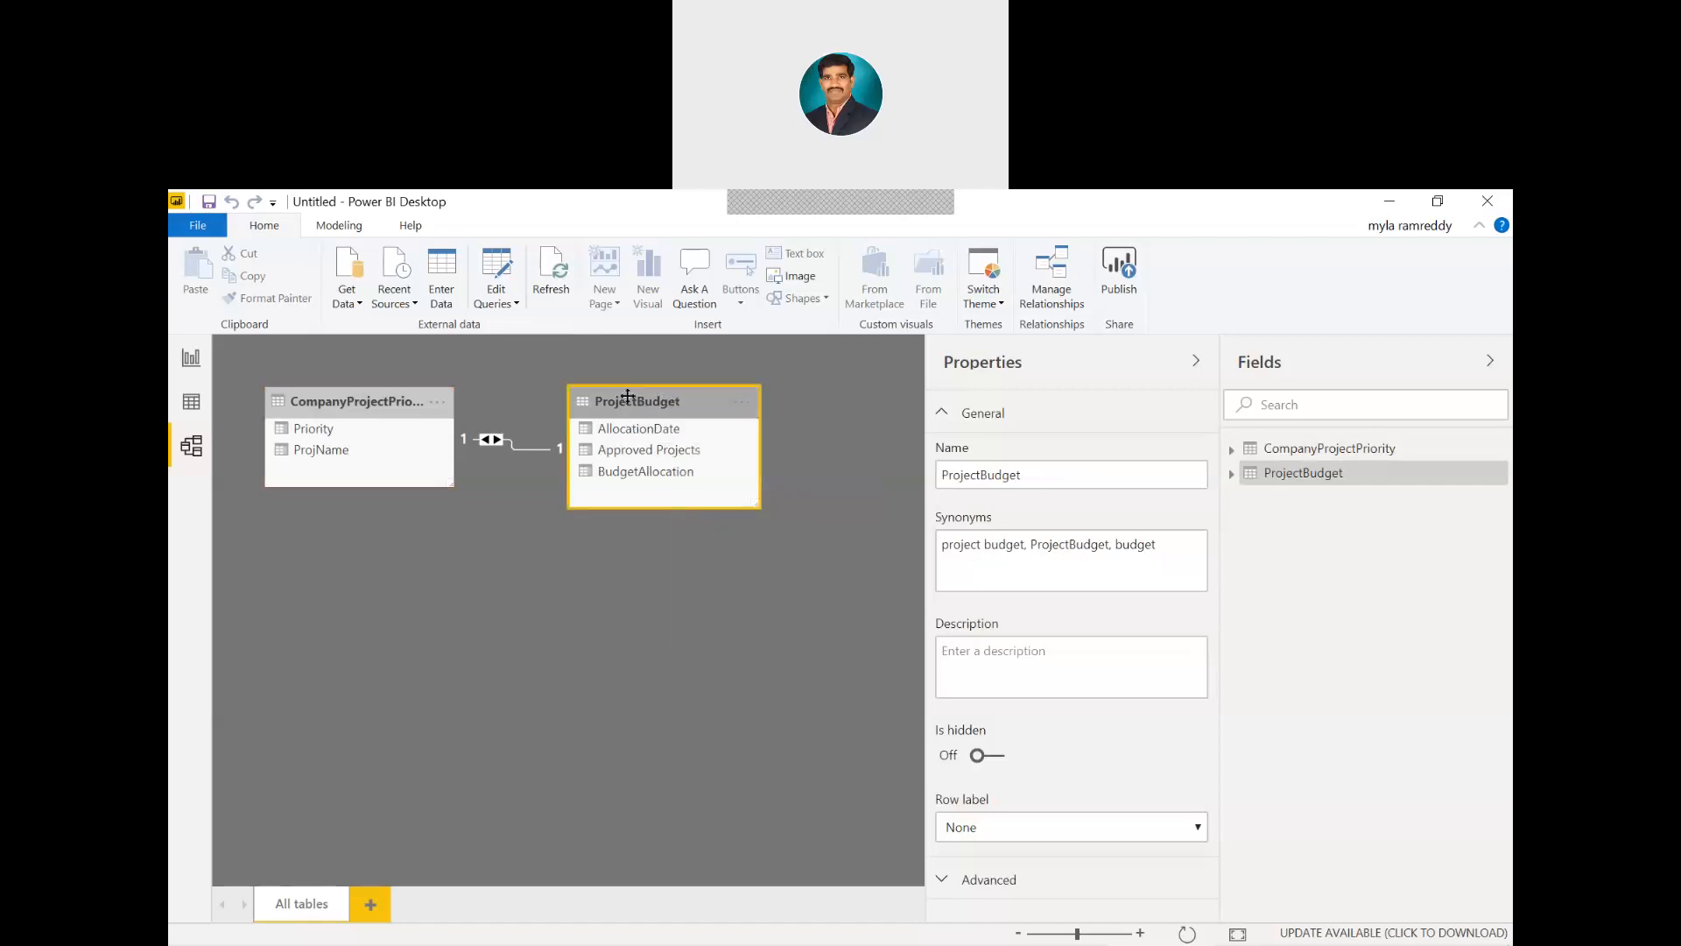
Open the ProjectBudget query in Power Query Editor and bring up its manually entered source table for editing
click(193, 408)
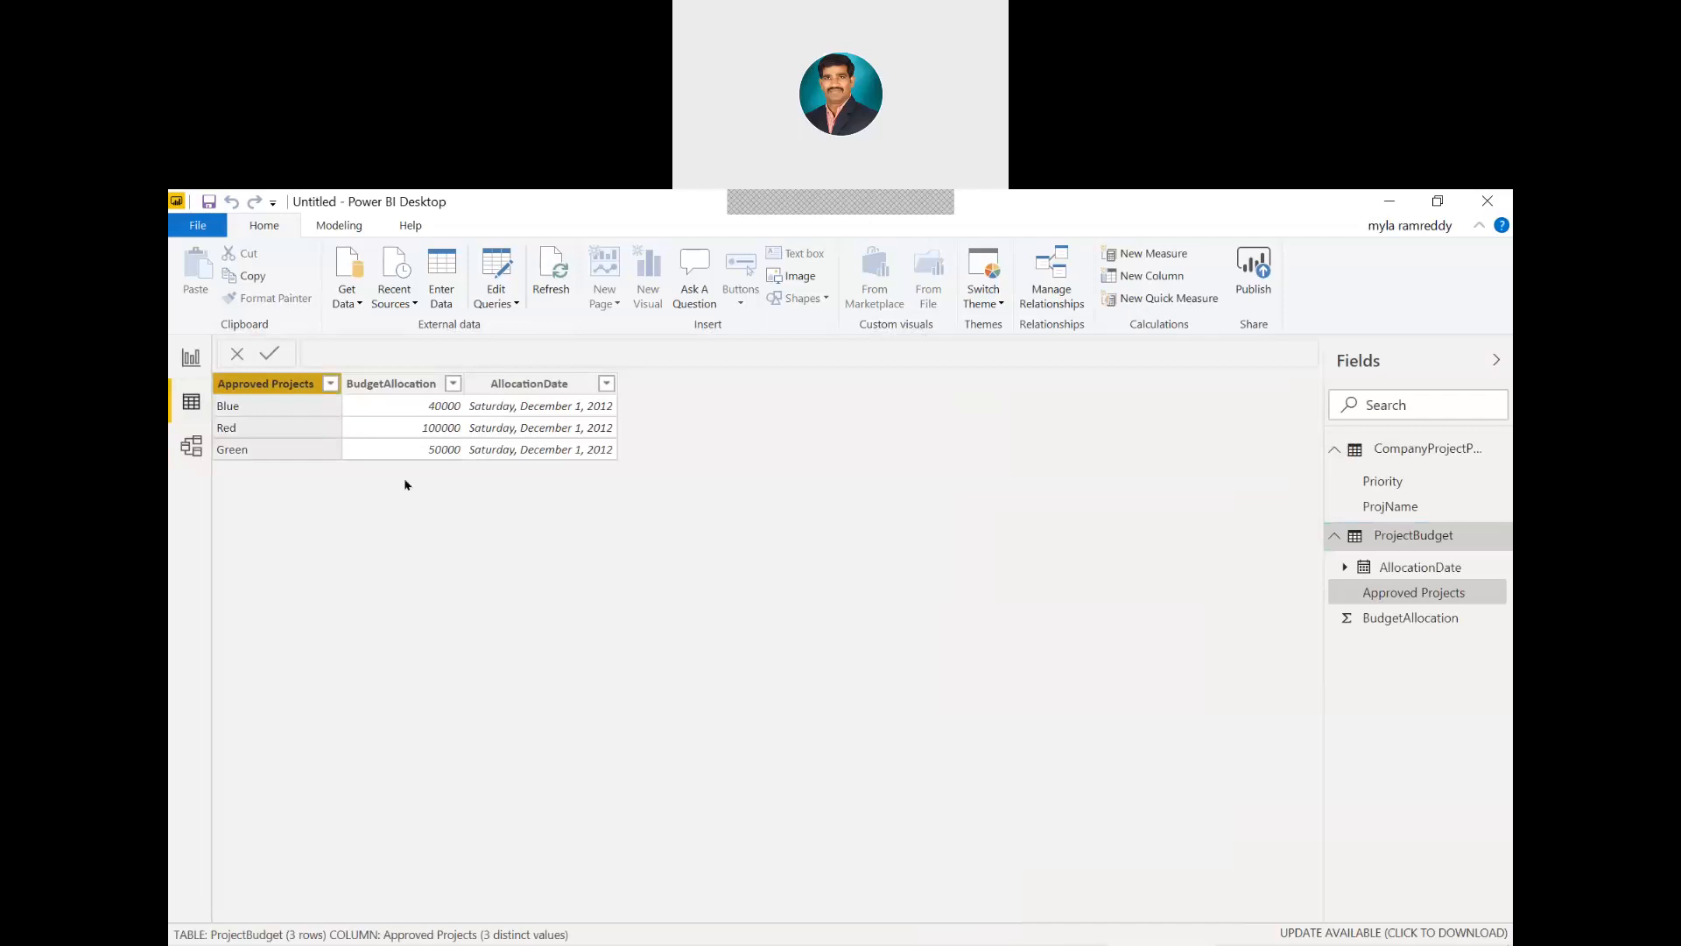
right_click(279, 390)
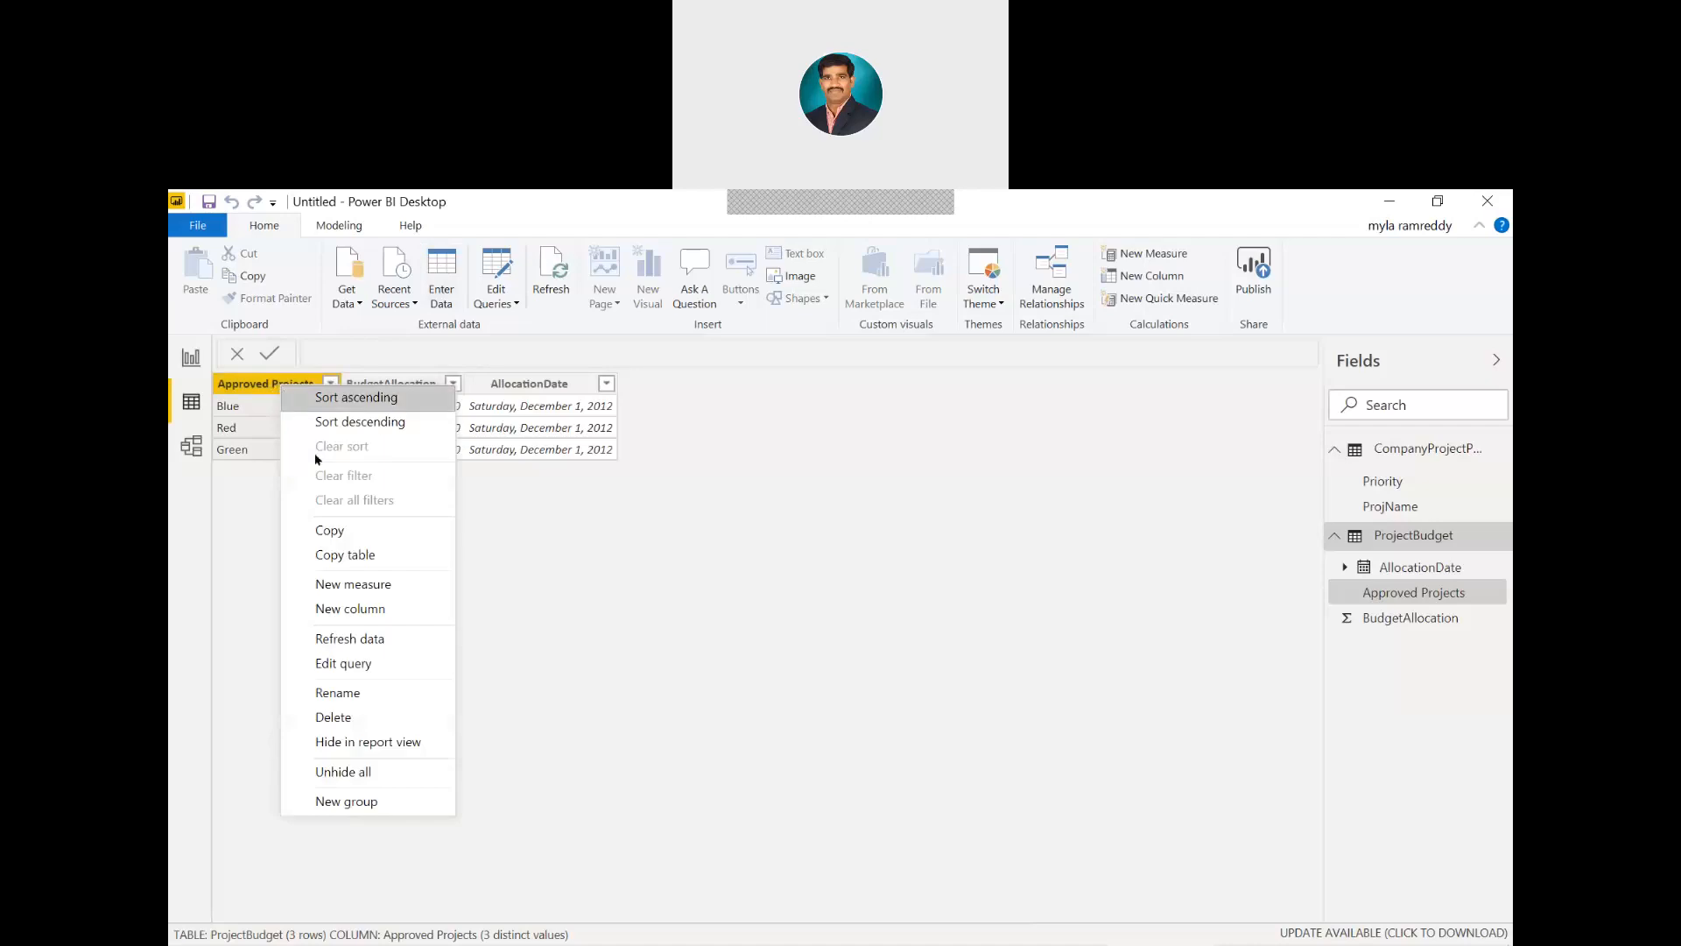
click(382, 670)
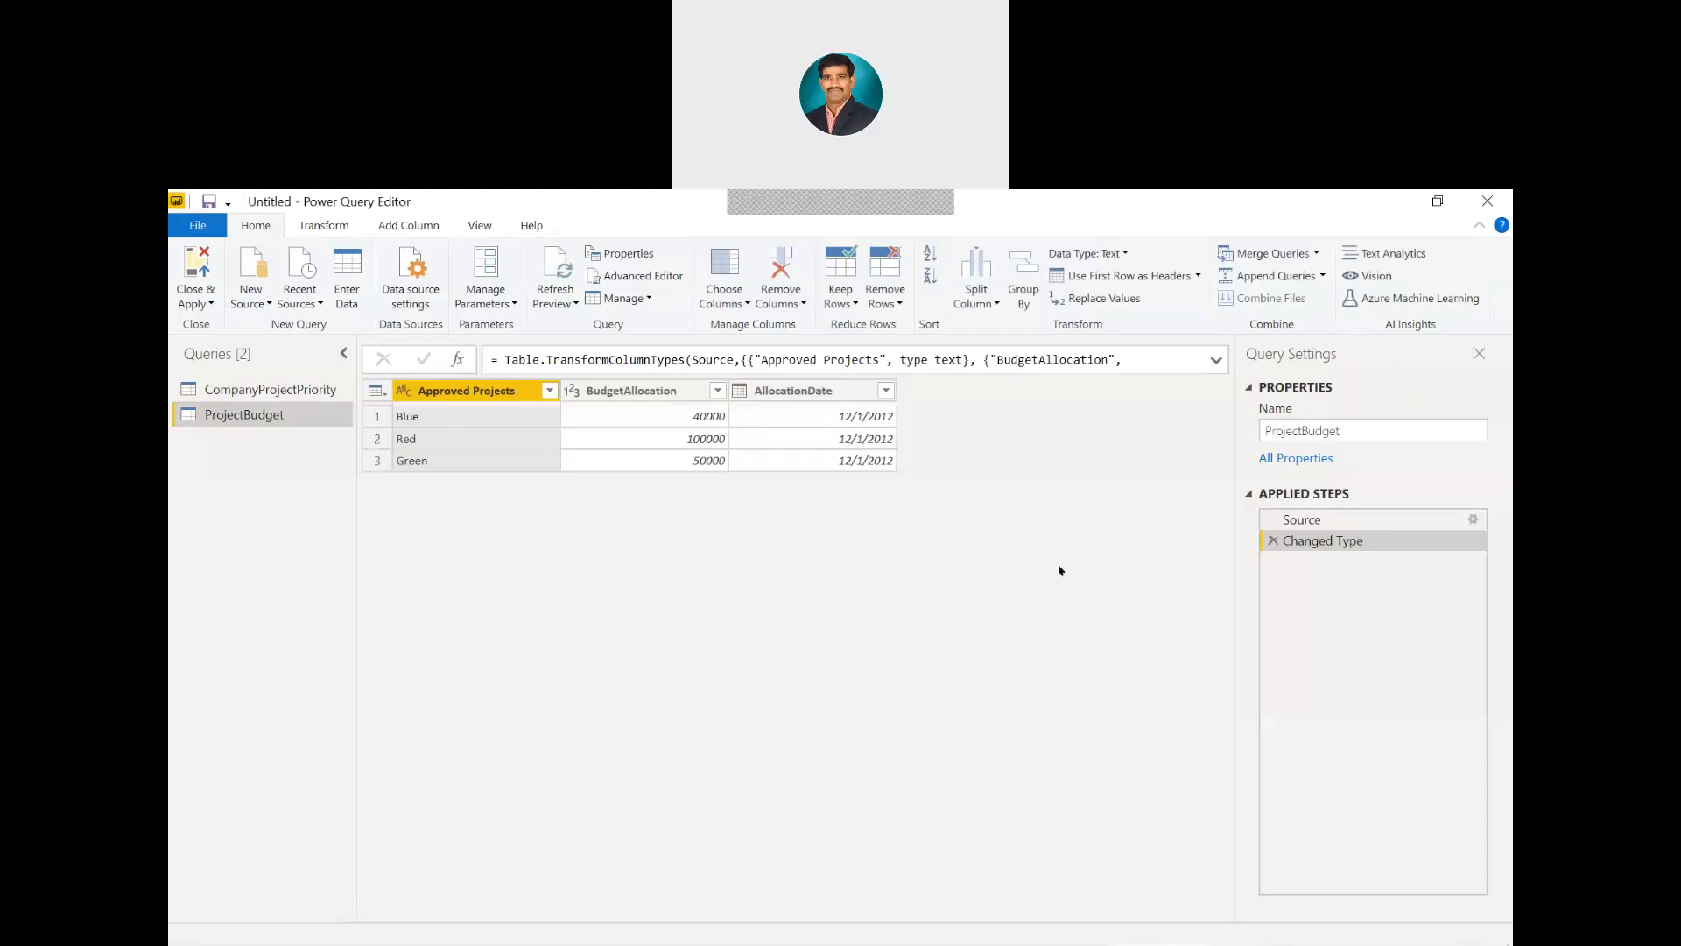
click(1297, 521)
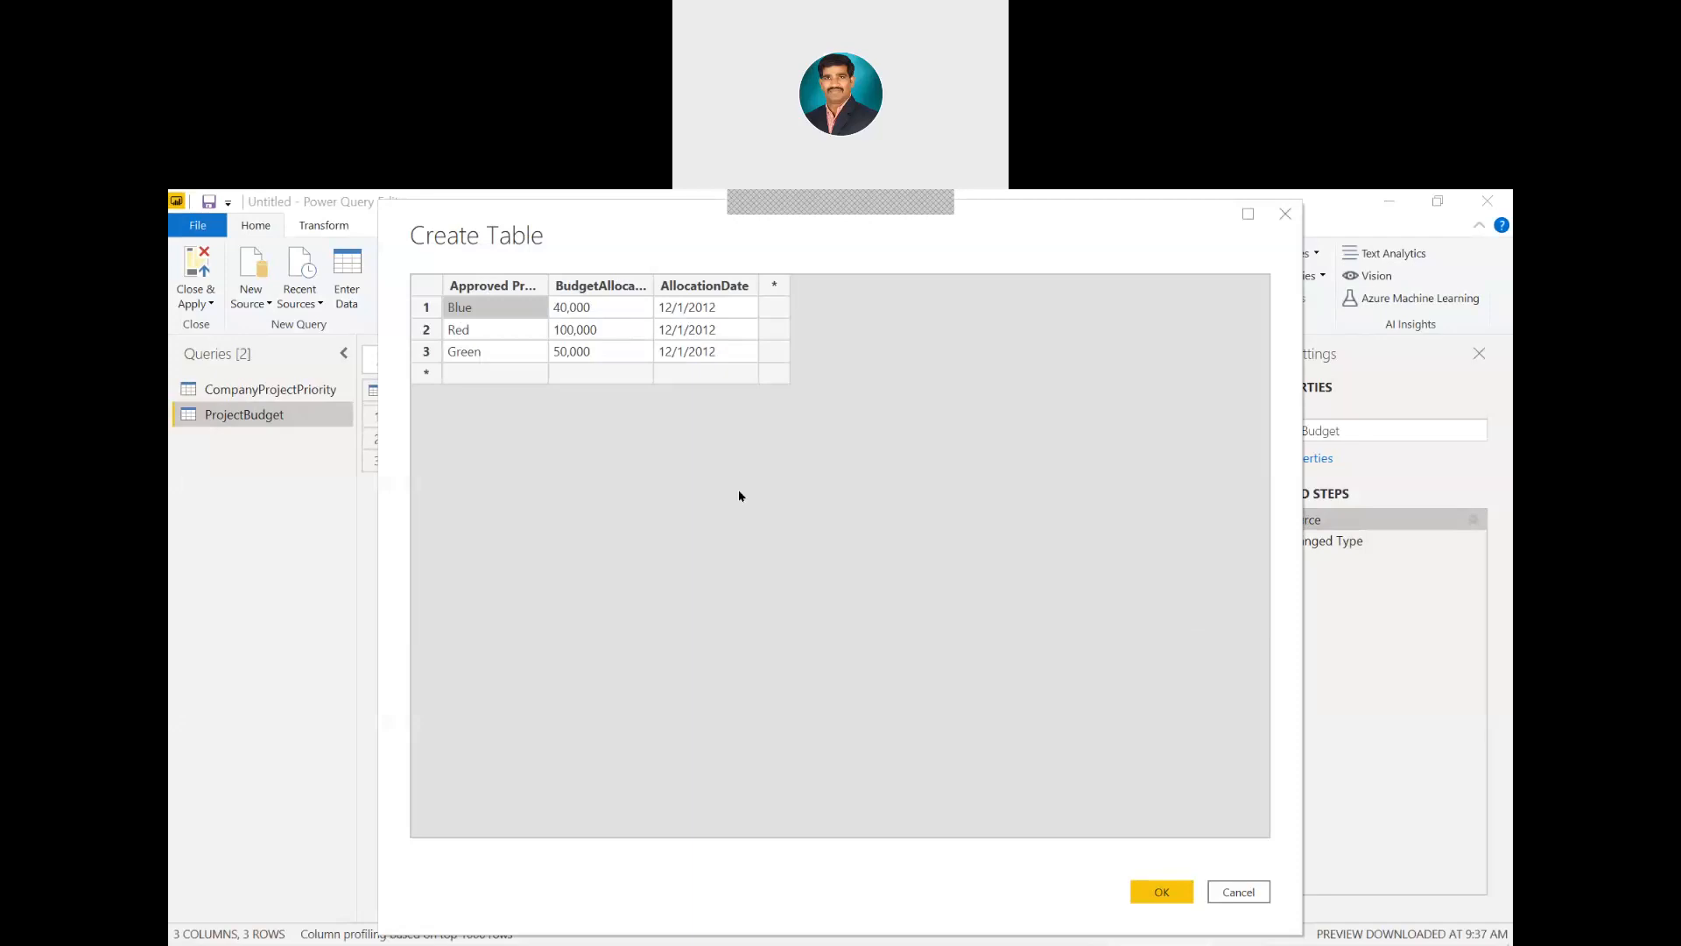
key(alt+Tab)
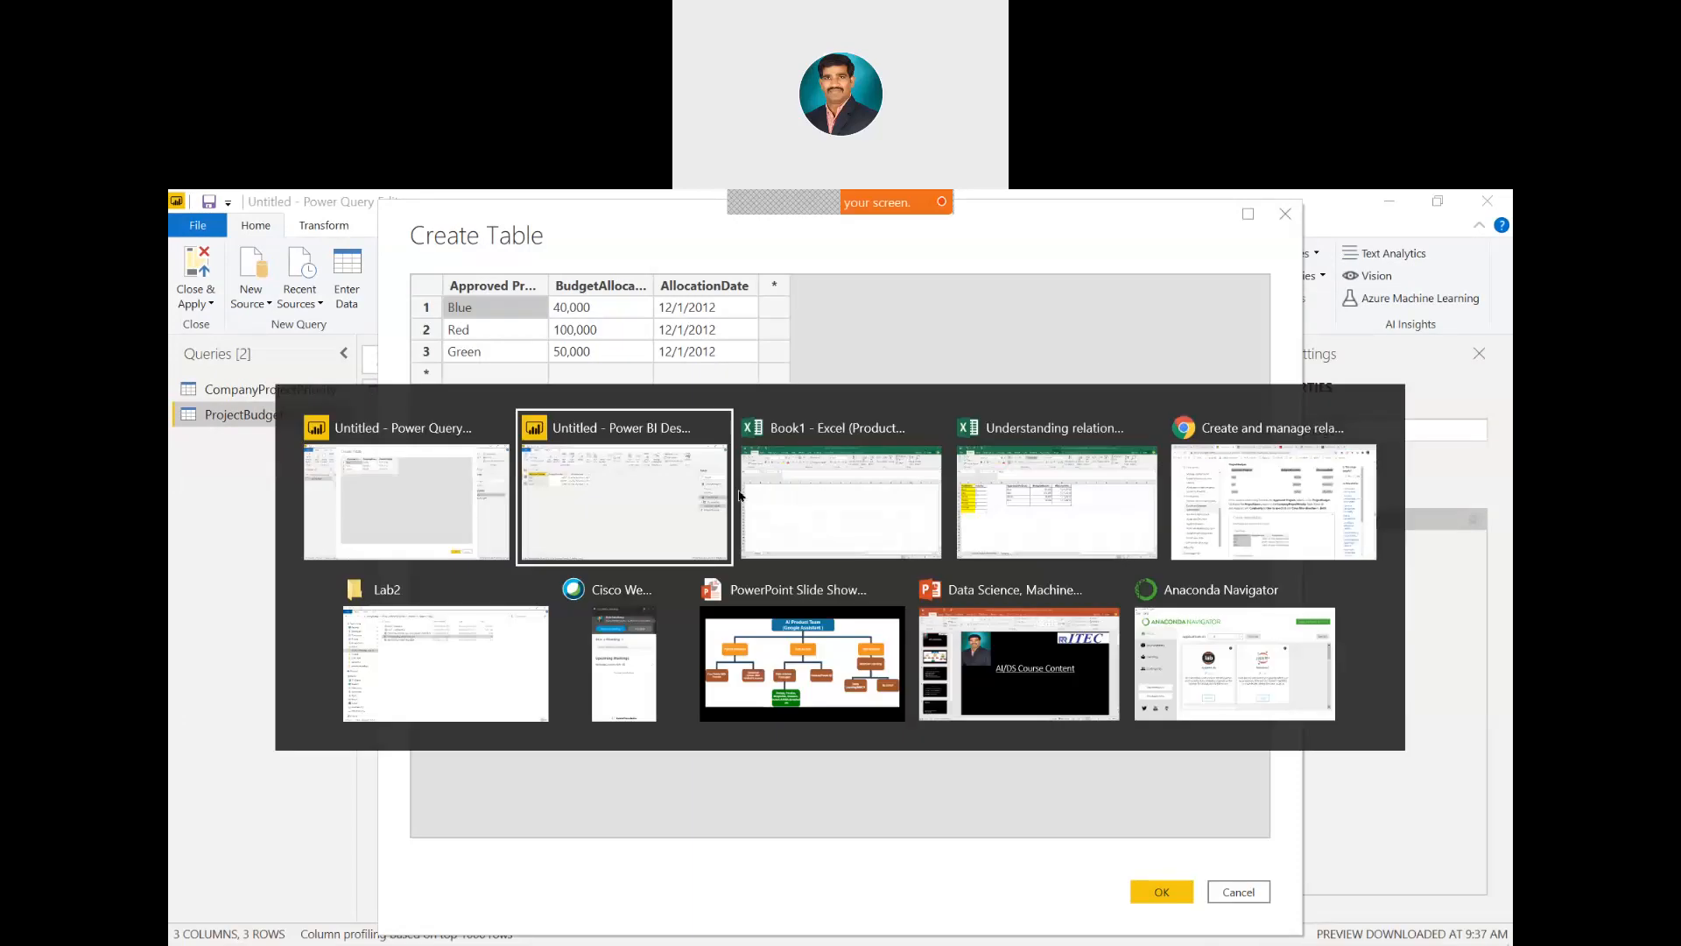
key(alt+Tab)
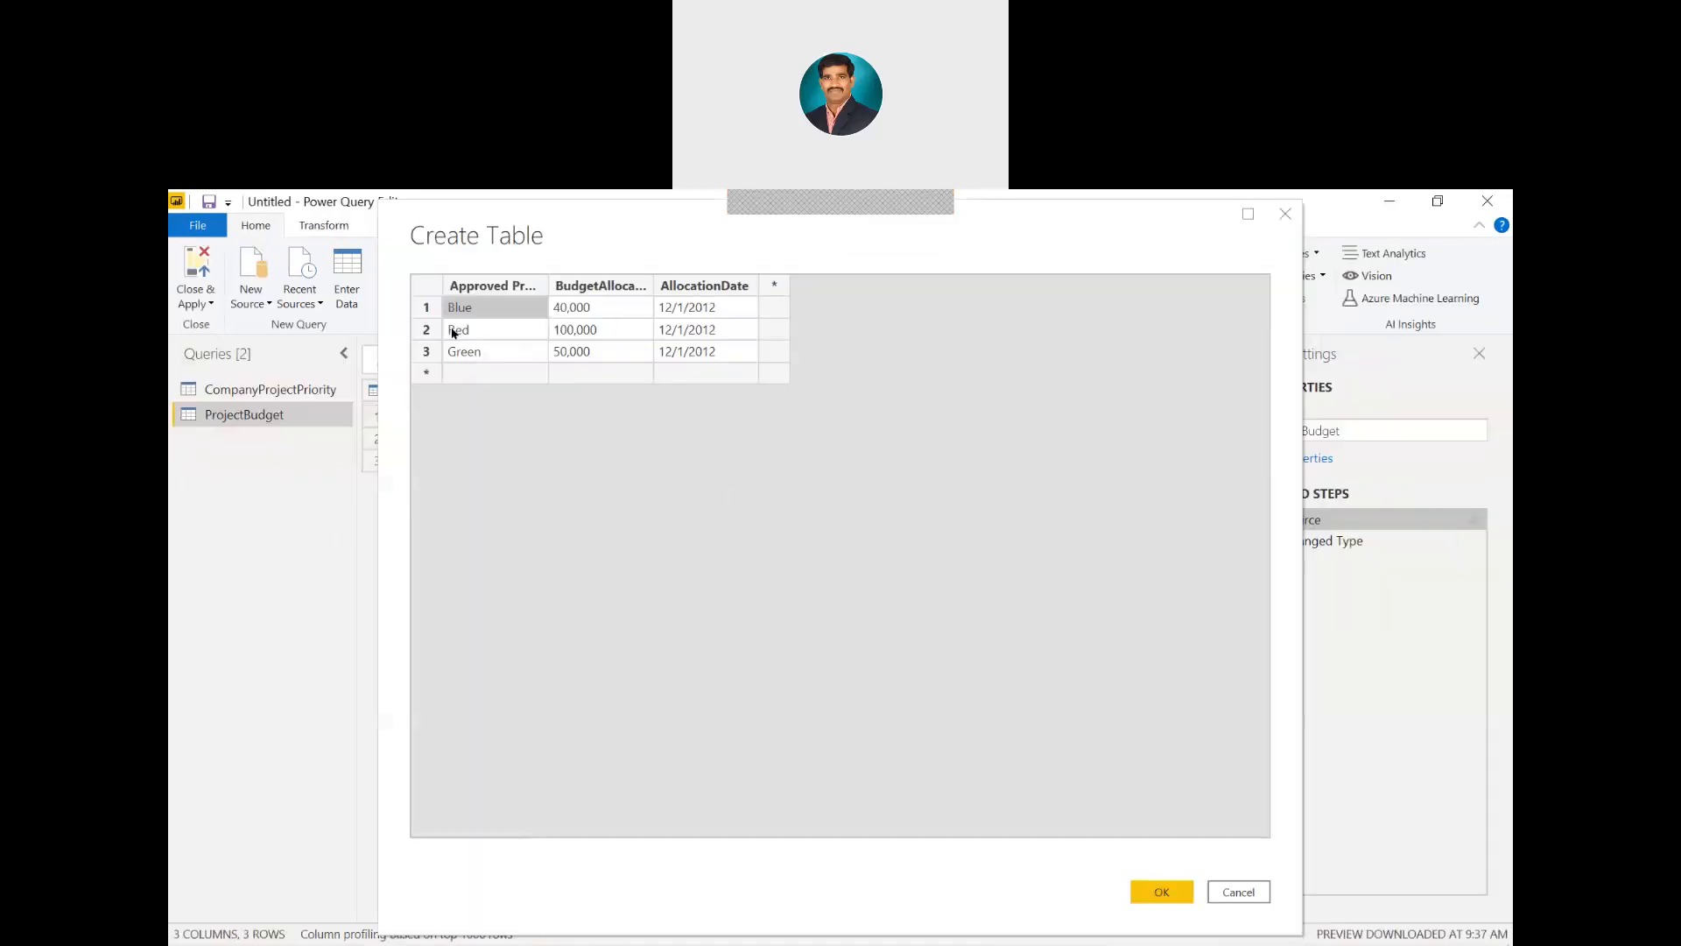
click(453, 333)
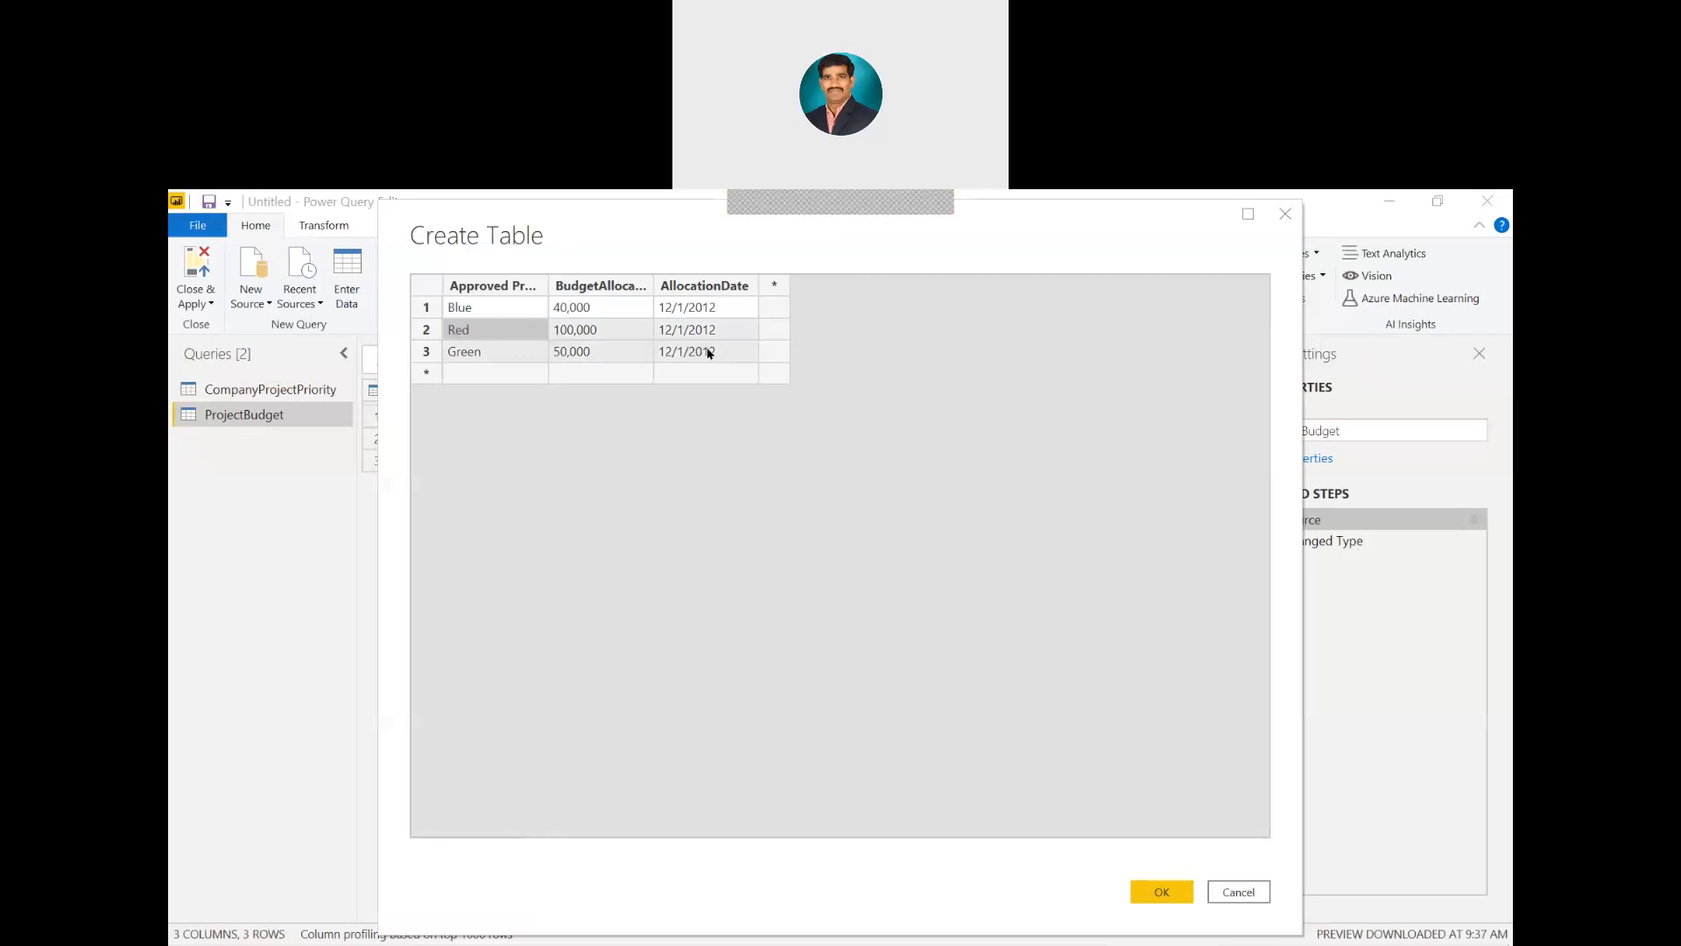
Append duplicate Red and Green rows to the ProjectBudget source table, with budget allocations of 200,000 for Red and 60,000 for Green
click(503, 373)
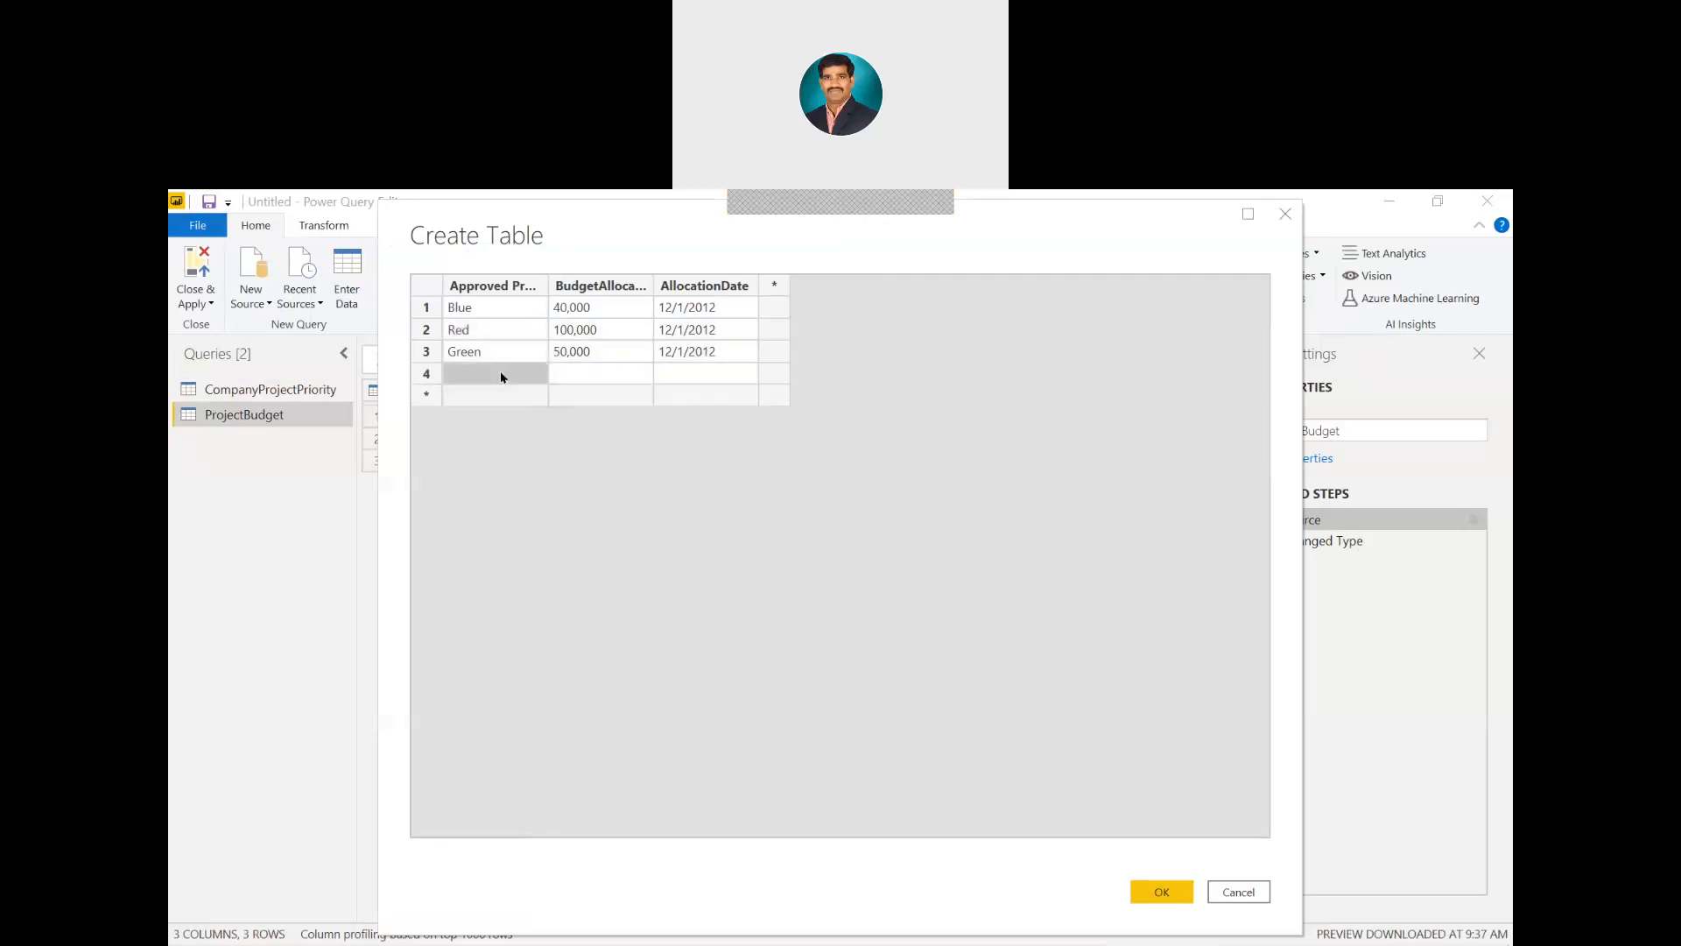
text(Red	100,000	12/1/2012 Green	50,000	12/1/2012)
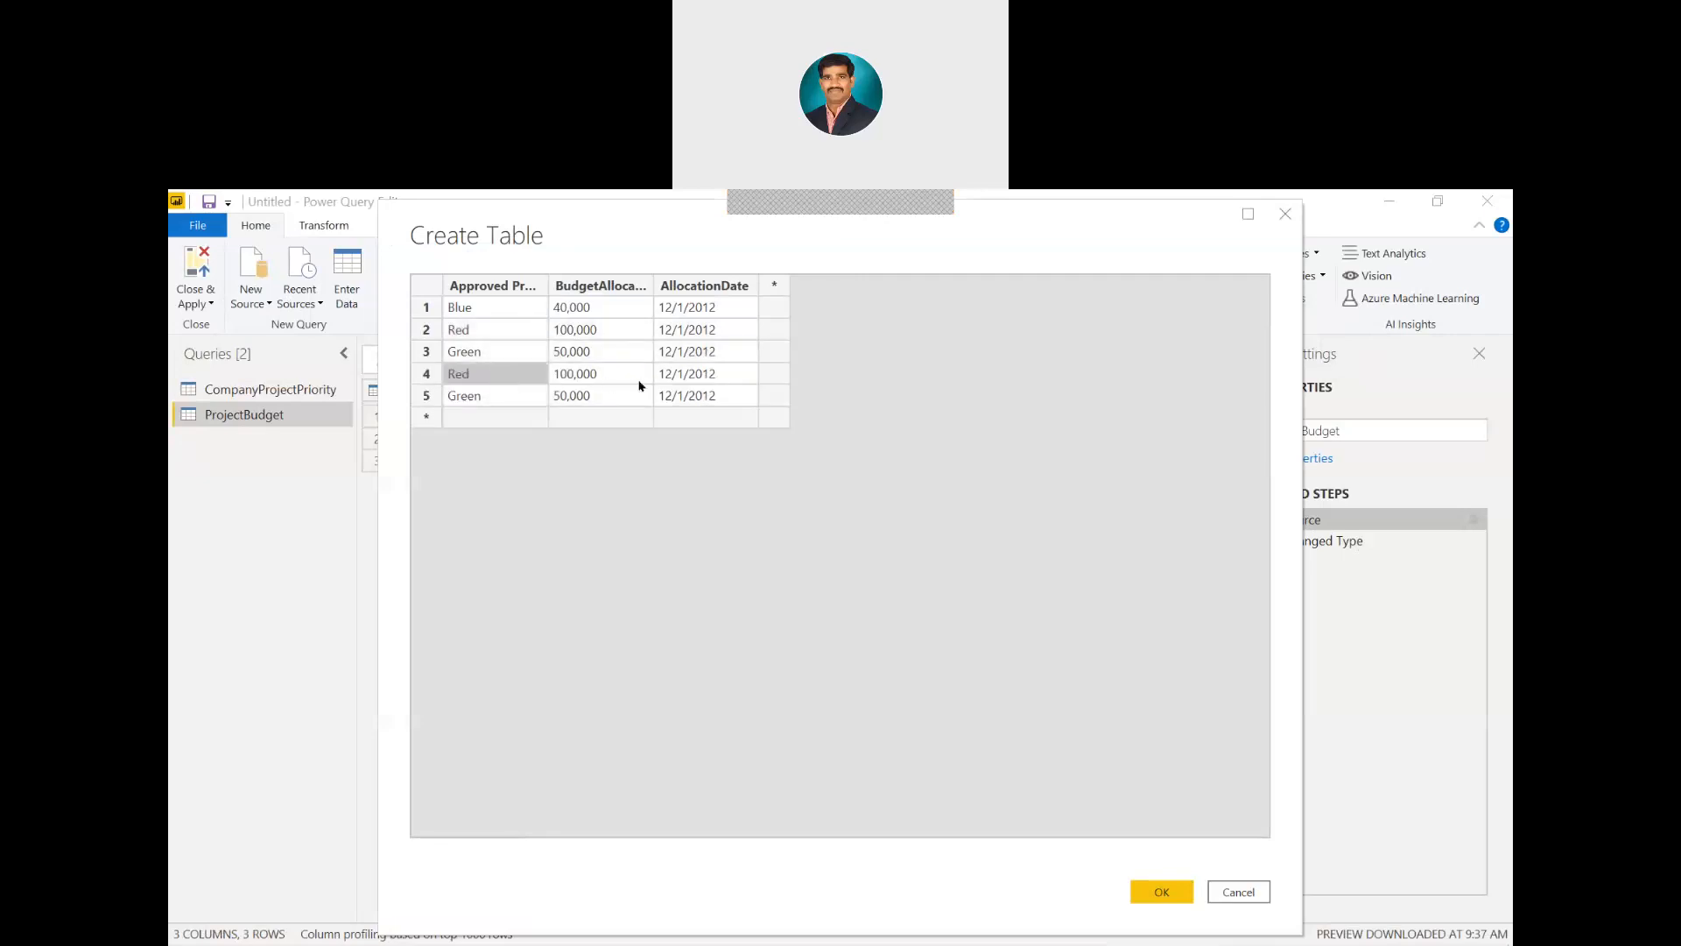
click(585, 378)
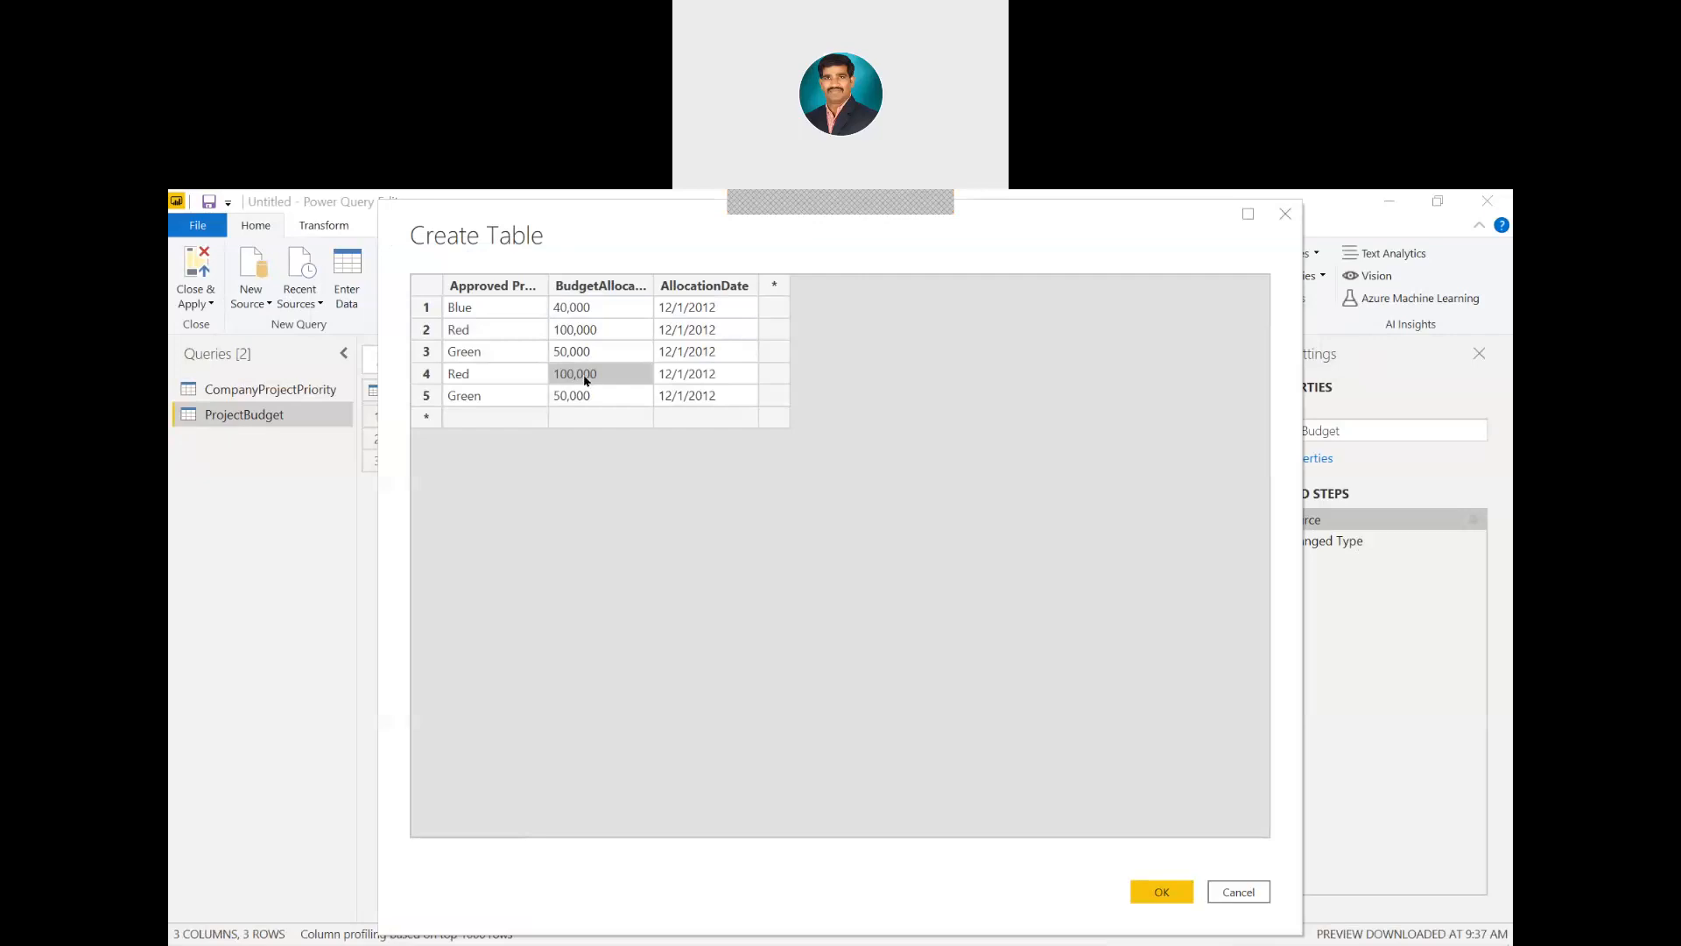
click(585, 378)
click(562, 377)
key(shift+Left)
text(2)
click(562, 396)
click(561, 398)
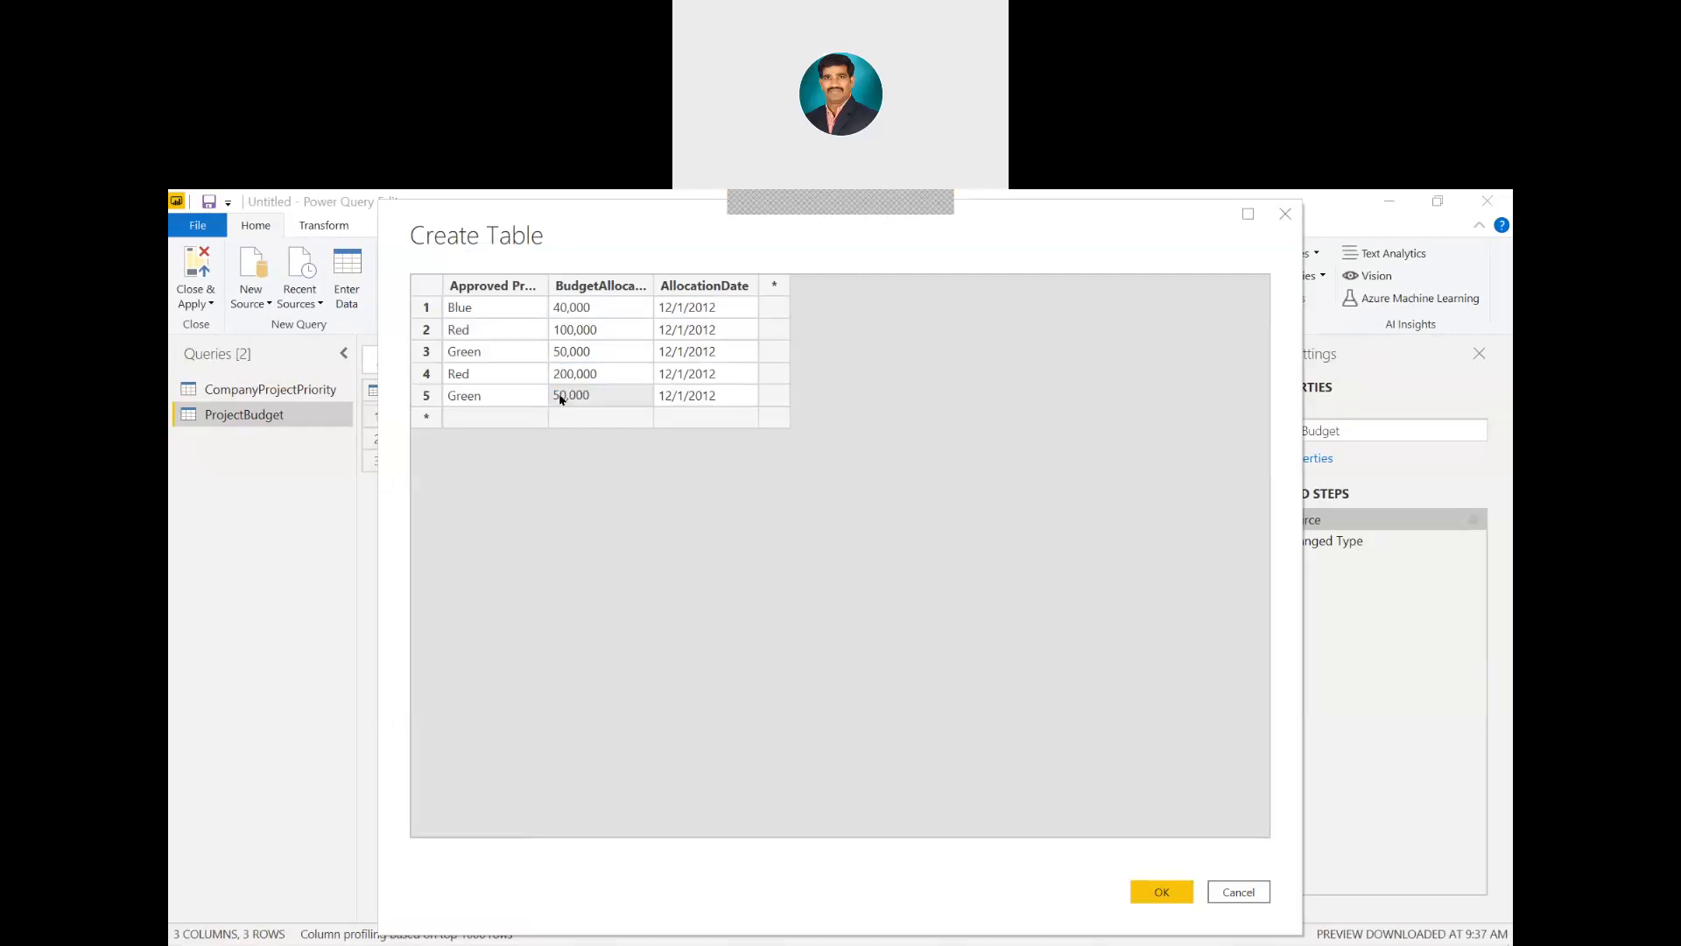
key(shift+Left)
text(6)
Set the allocation date of the added Red and Green rows to 12/1/2014 and save the edited table
click(723, 376)
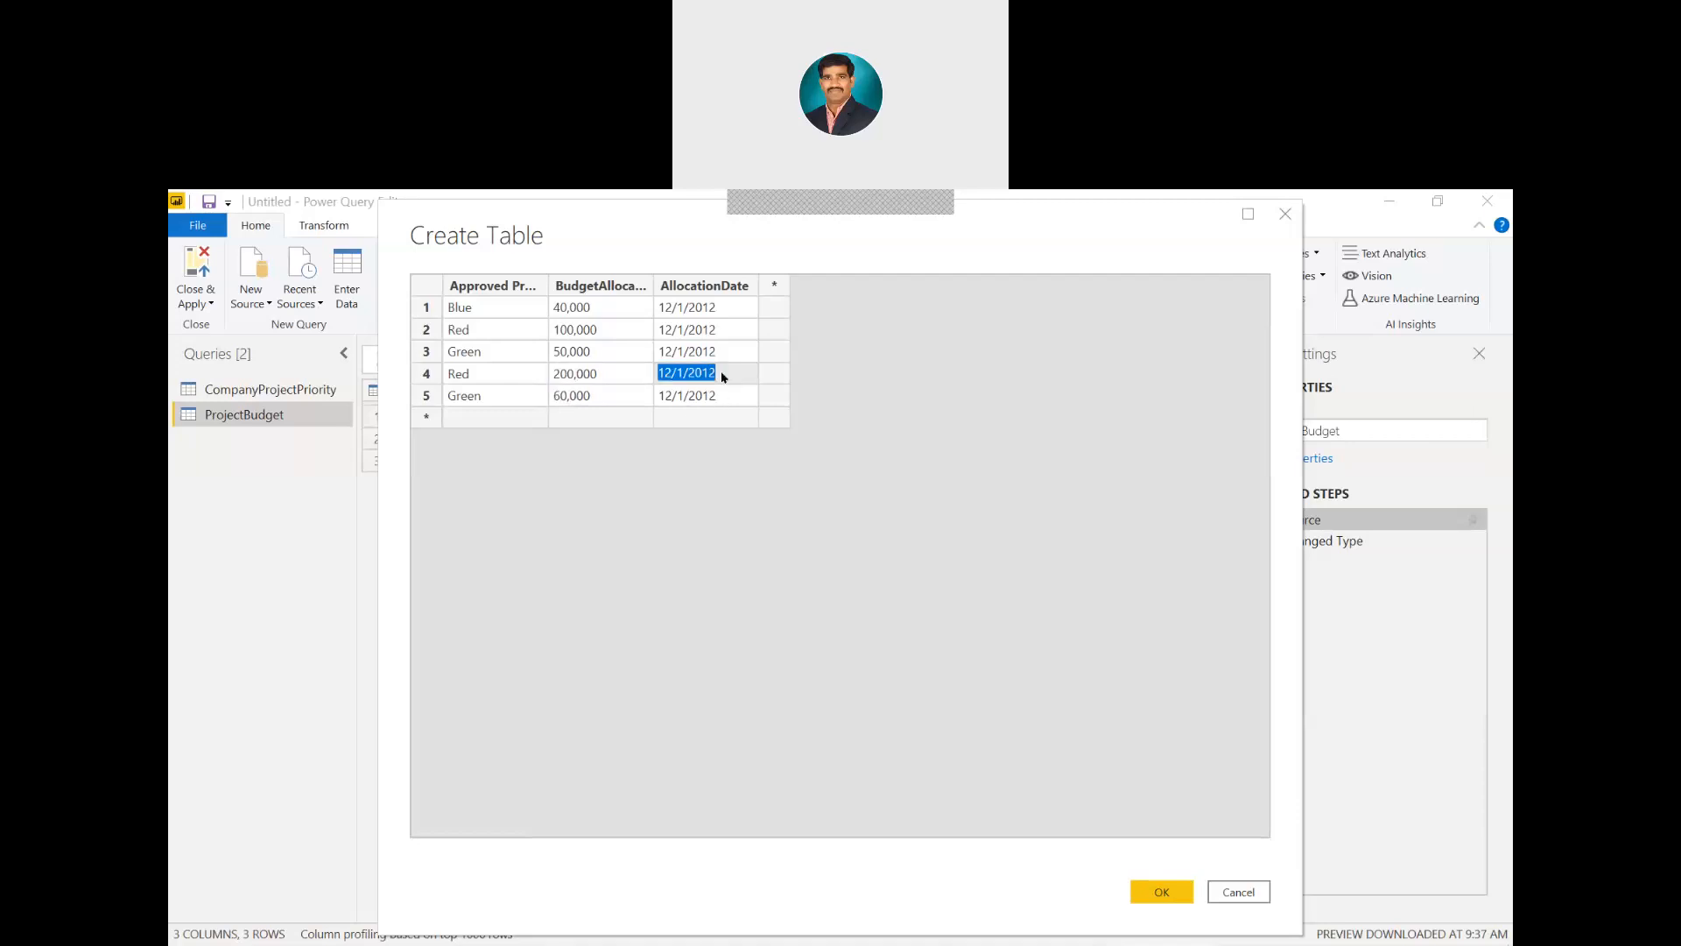
click(723, 376)
key(BackSpace)
text(4)
click(723, 399)
click(723, 400)
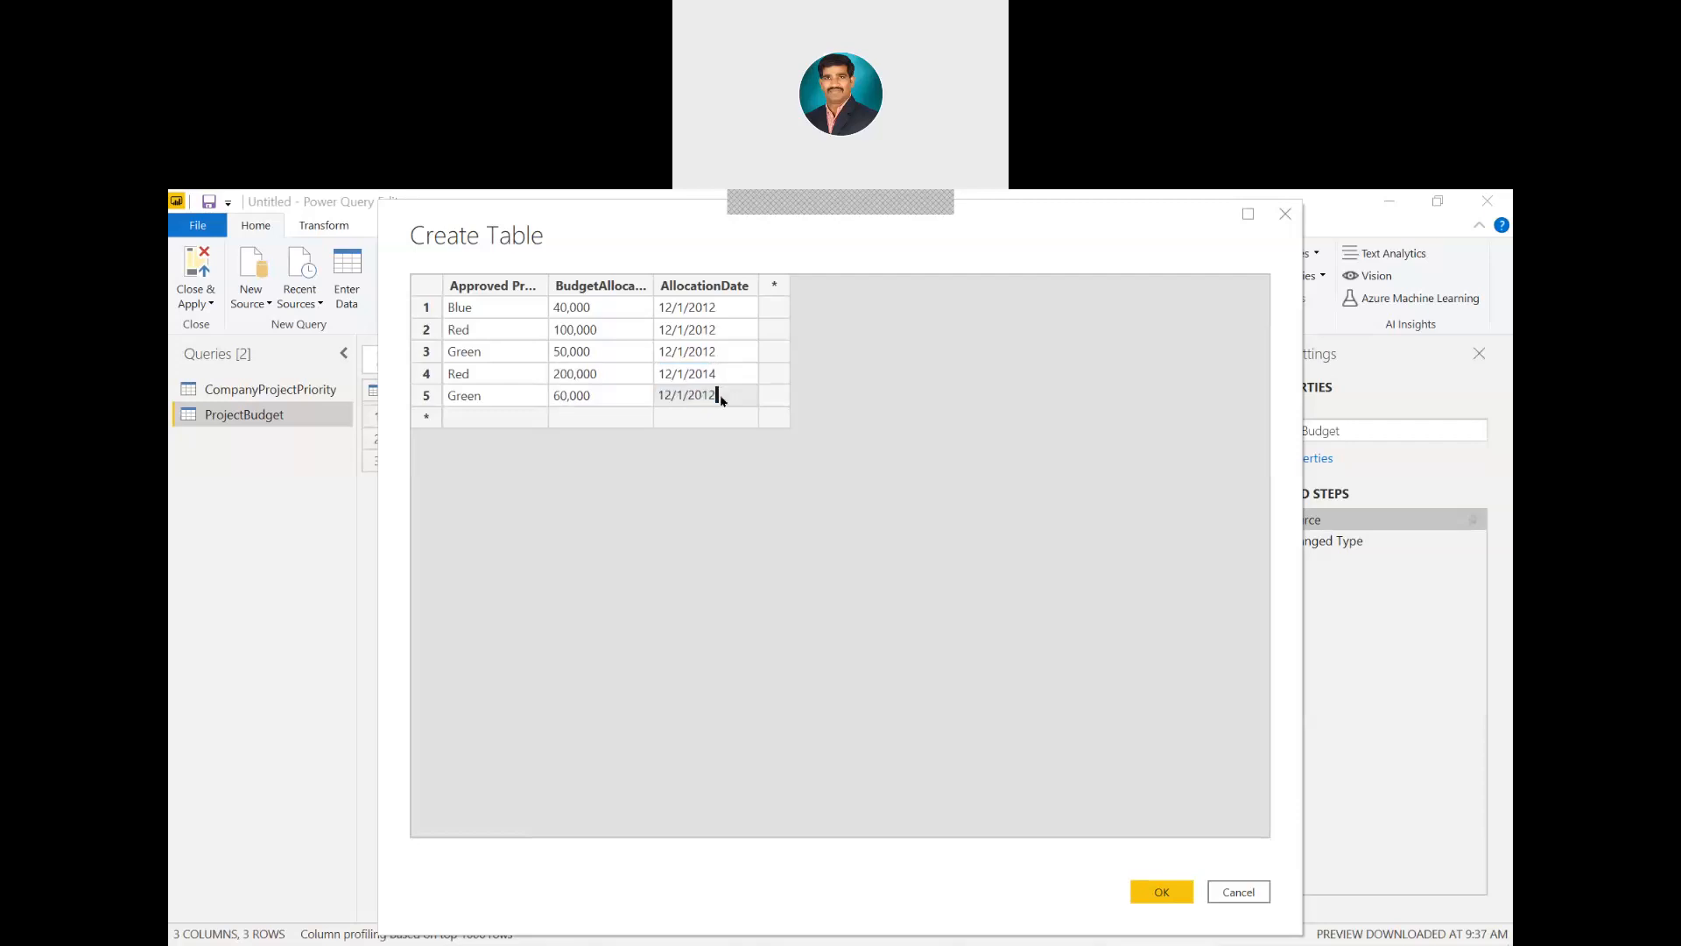
key(BackSpace)
text(4)
click(848, 576)
click(1164, 893)
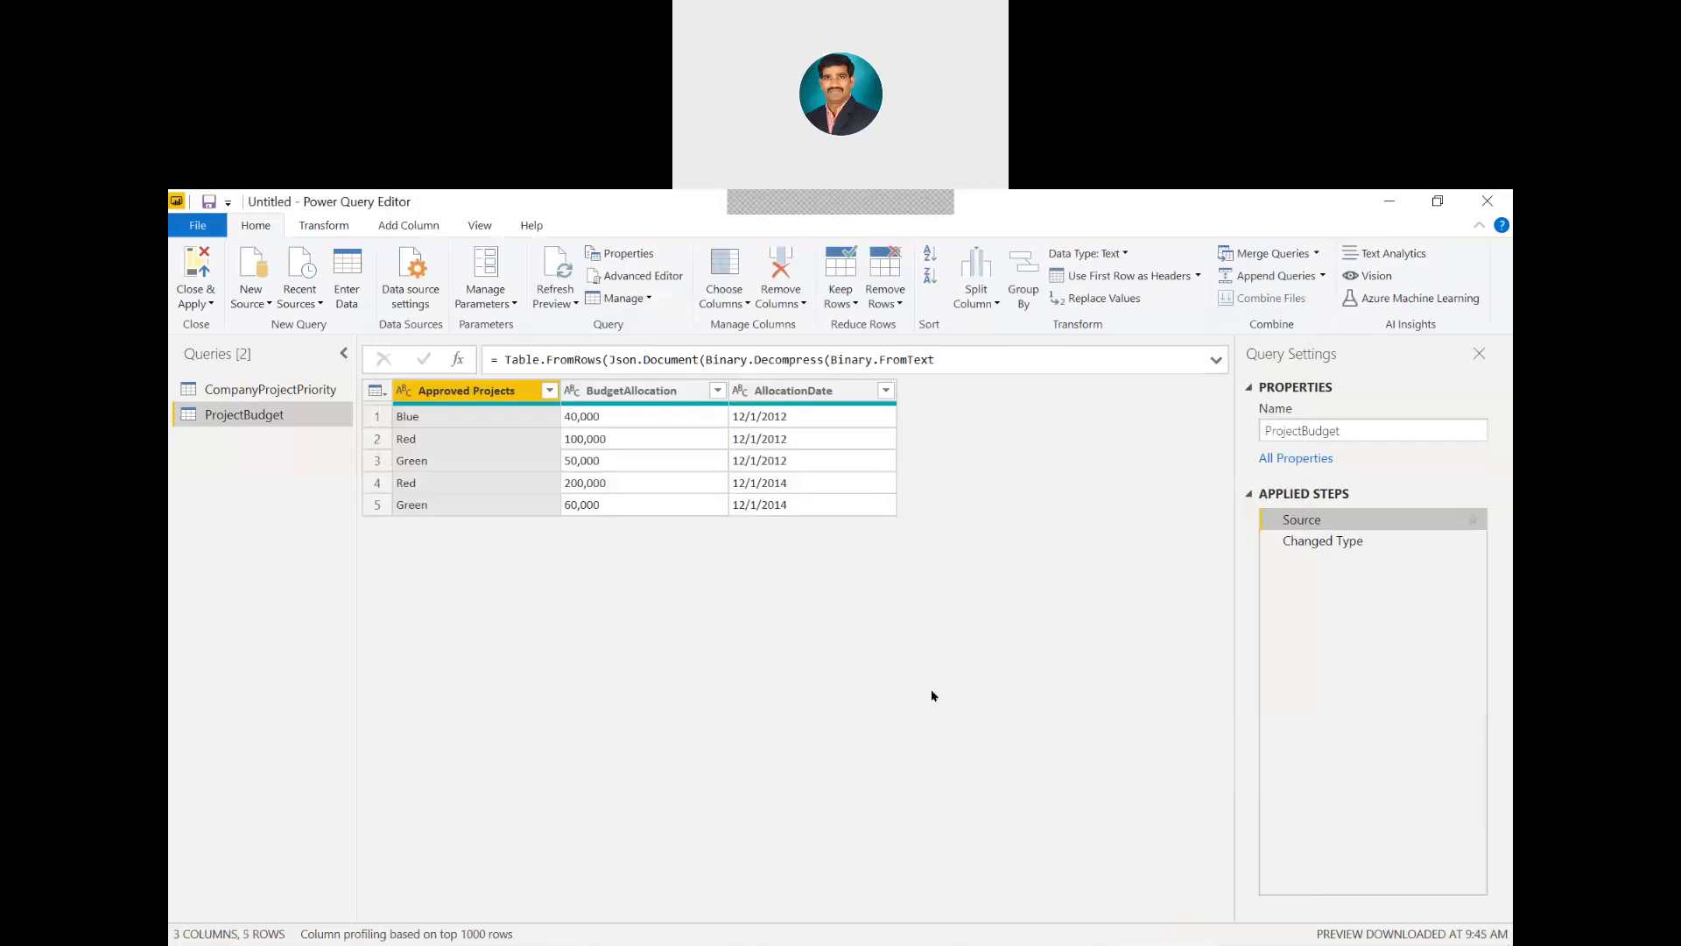
Close Power Query Editor and try to apply the pending ProjectBudget query changes to the model
click(191, 274)
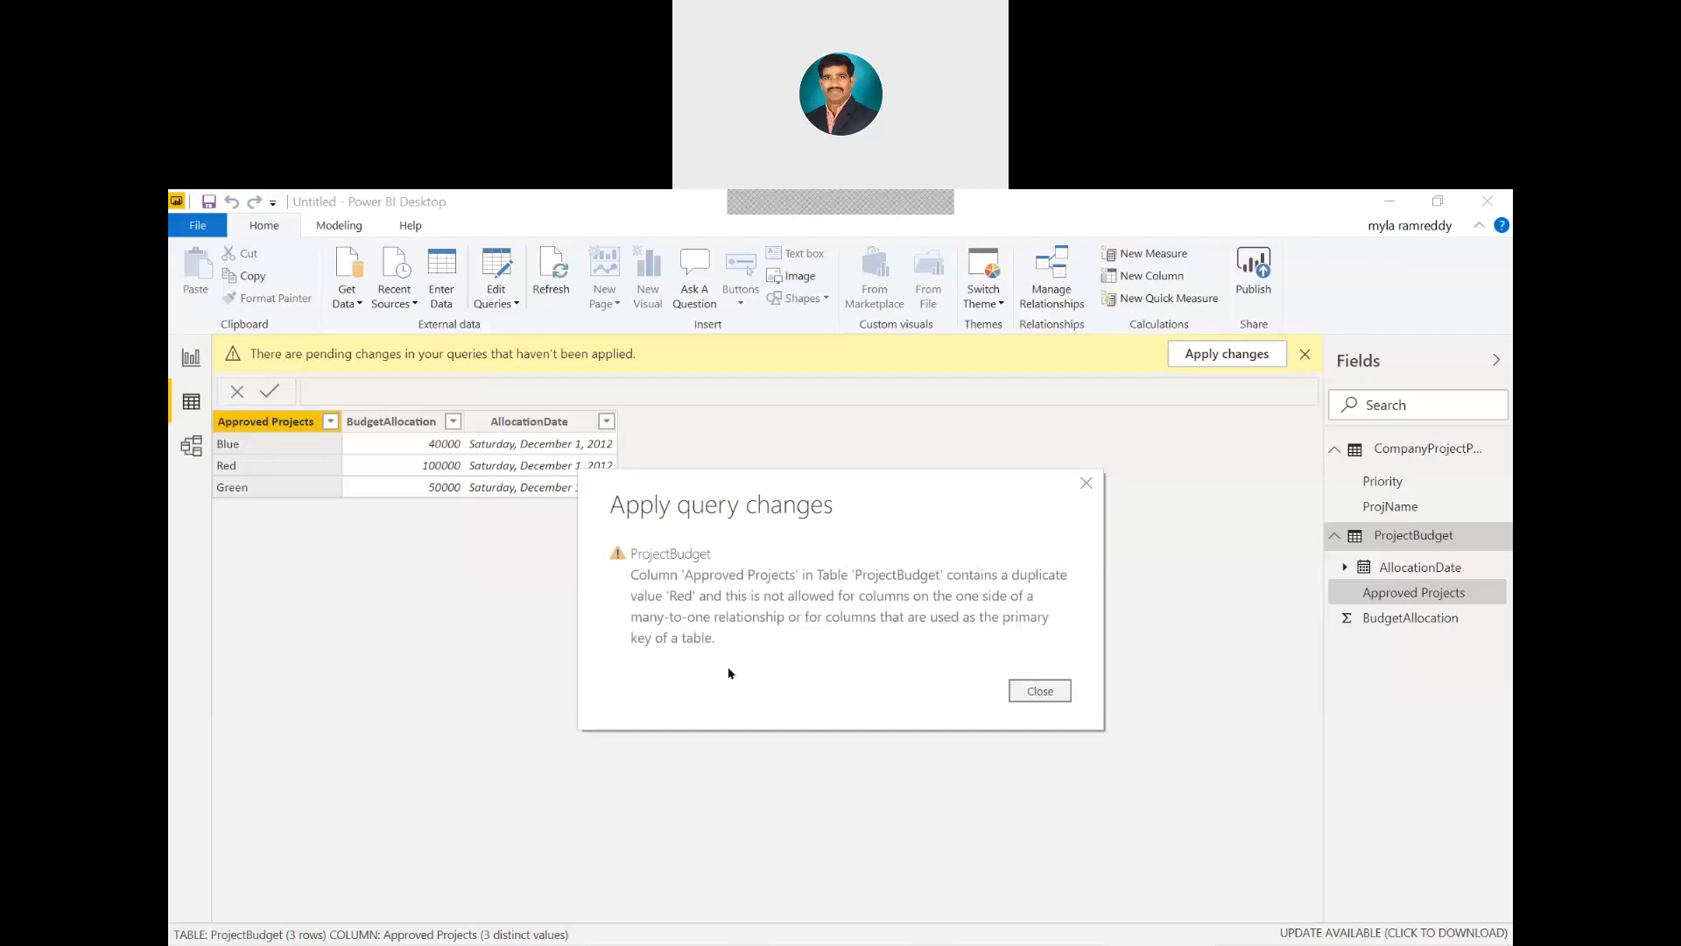
click(1053, 692)
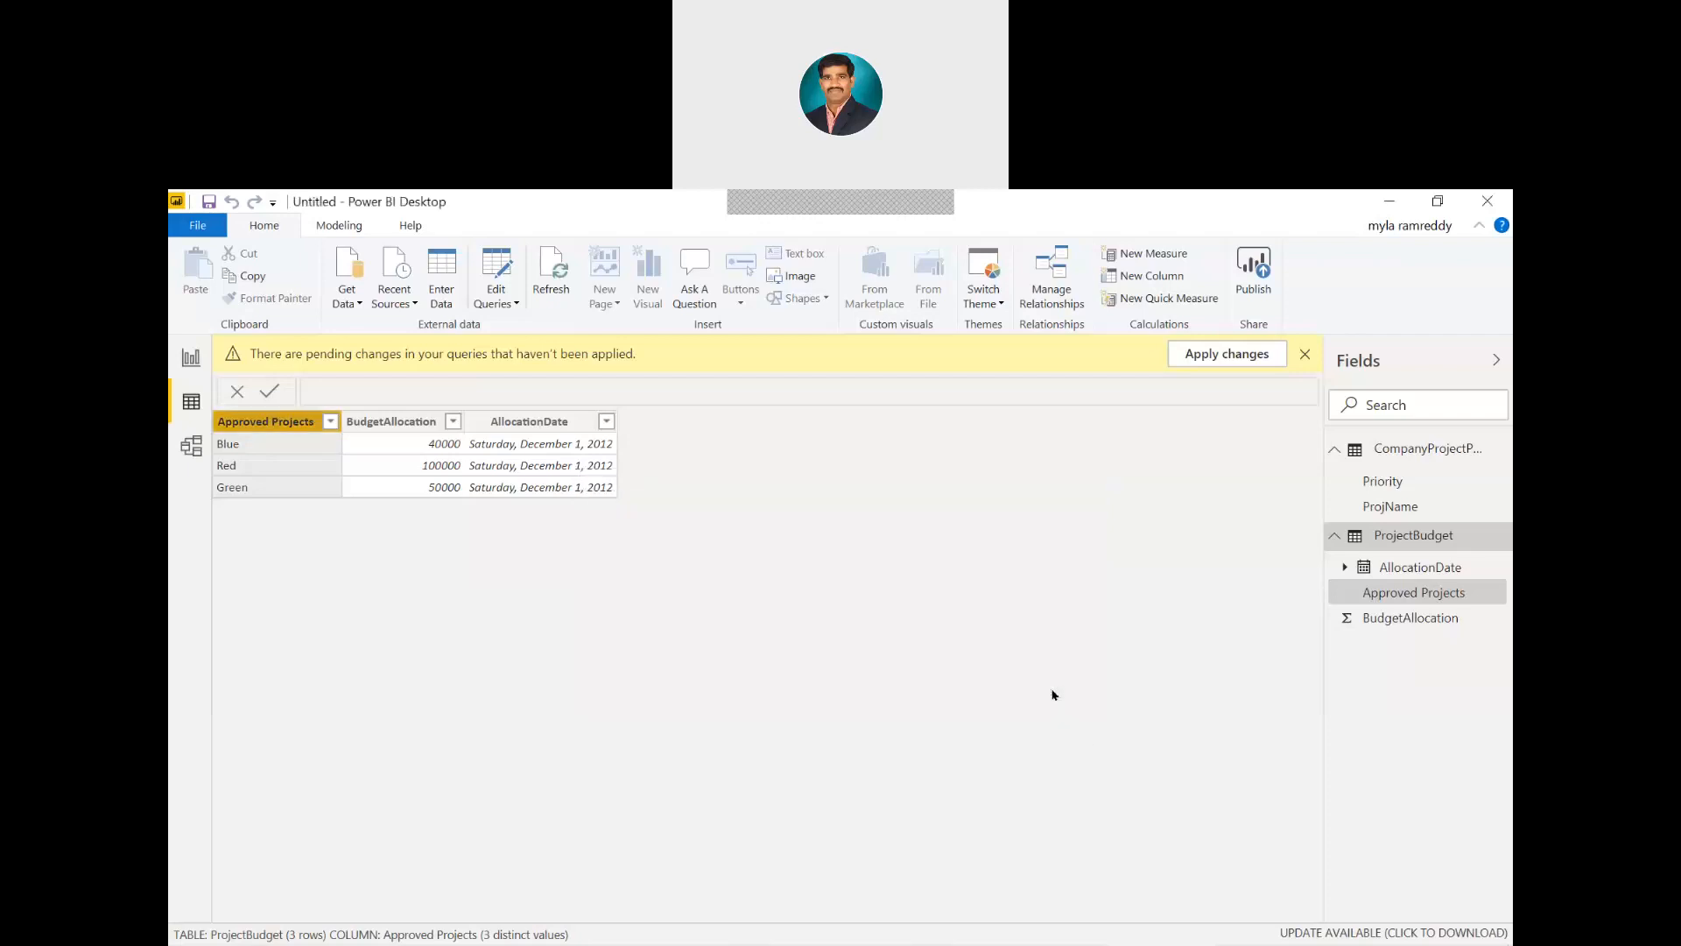
click(1233, 351)
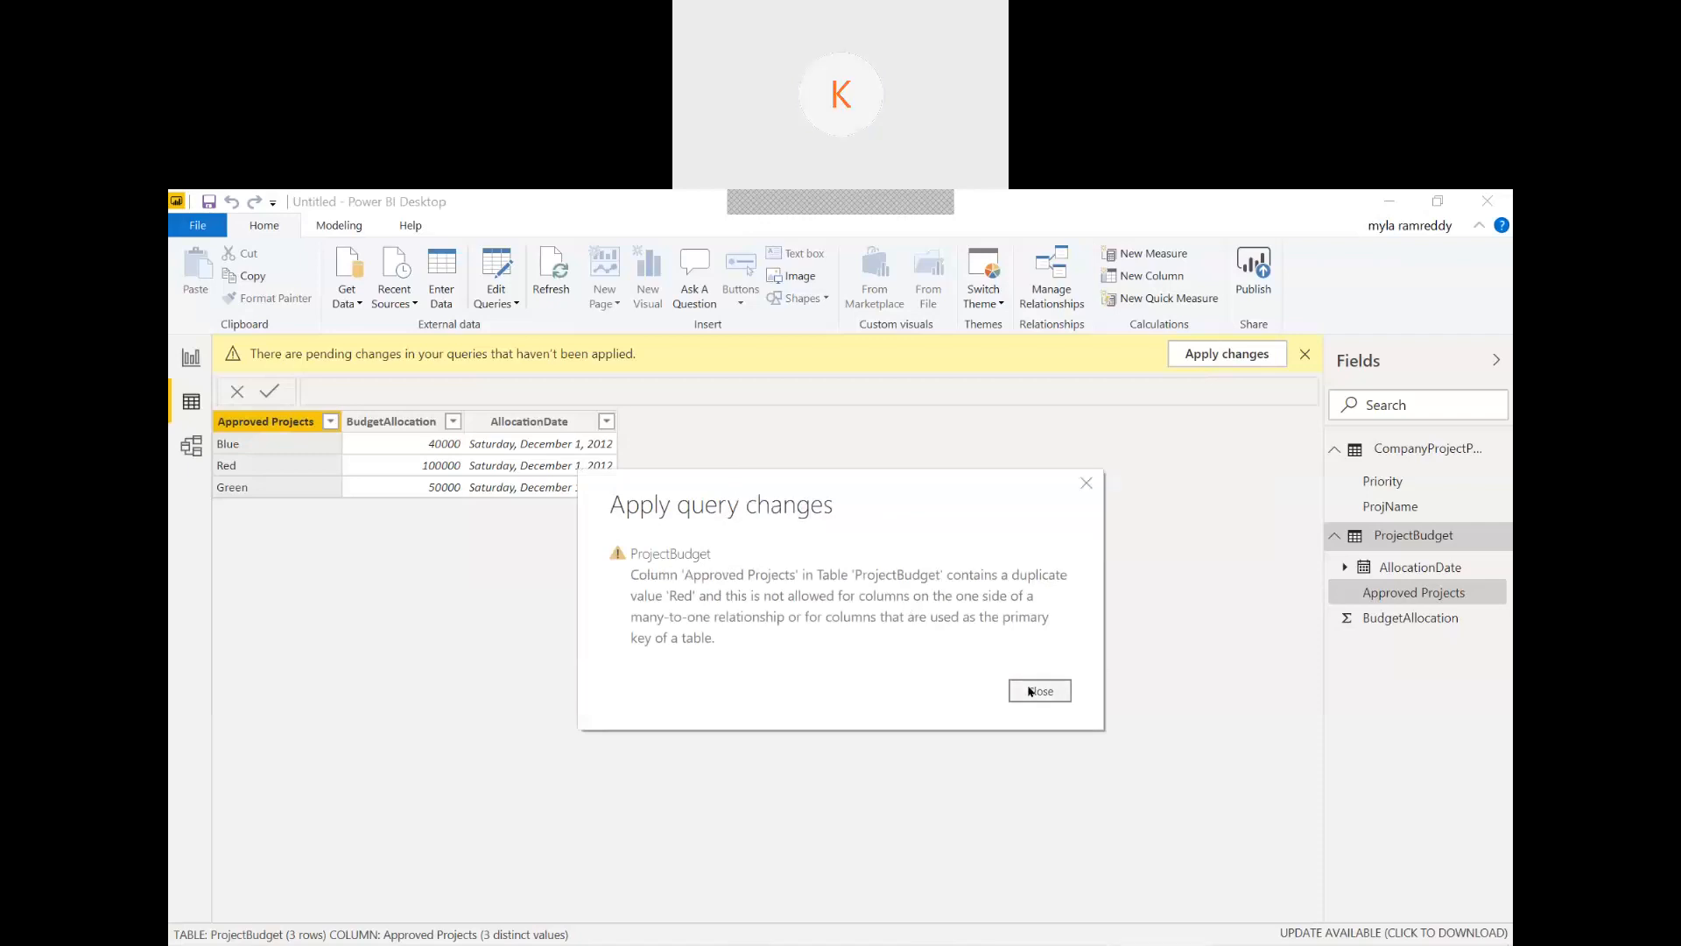
click(1030, 691)
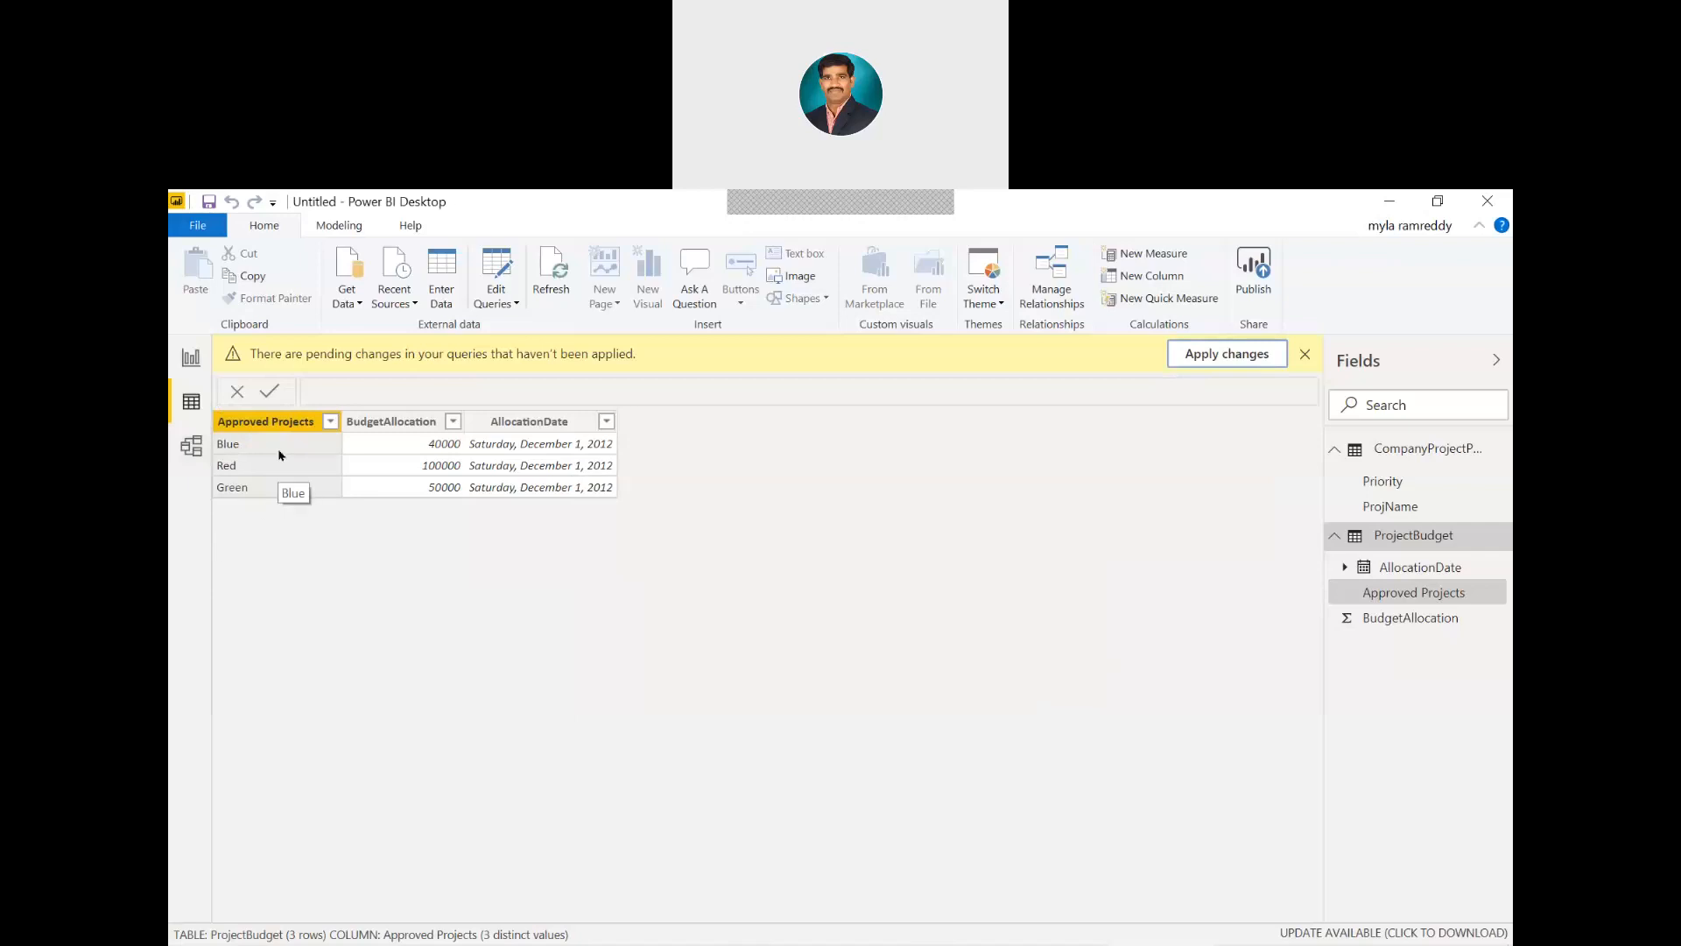
In the model view, set the cardinality of the relationship from CompanyProjectPriority to ProjectBudget to One to many (1:*)
click(198, 447)
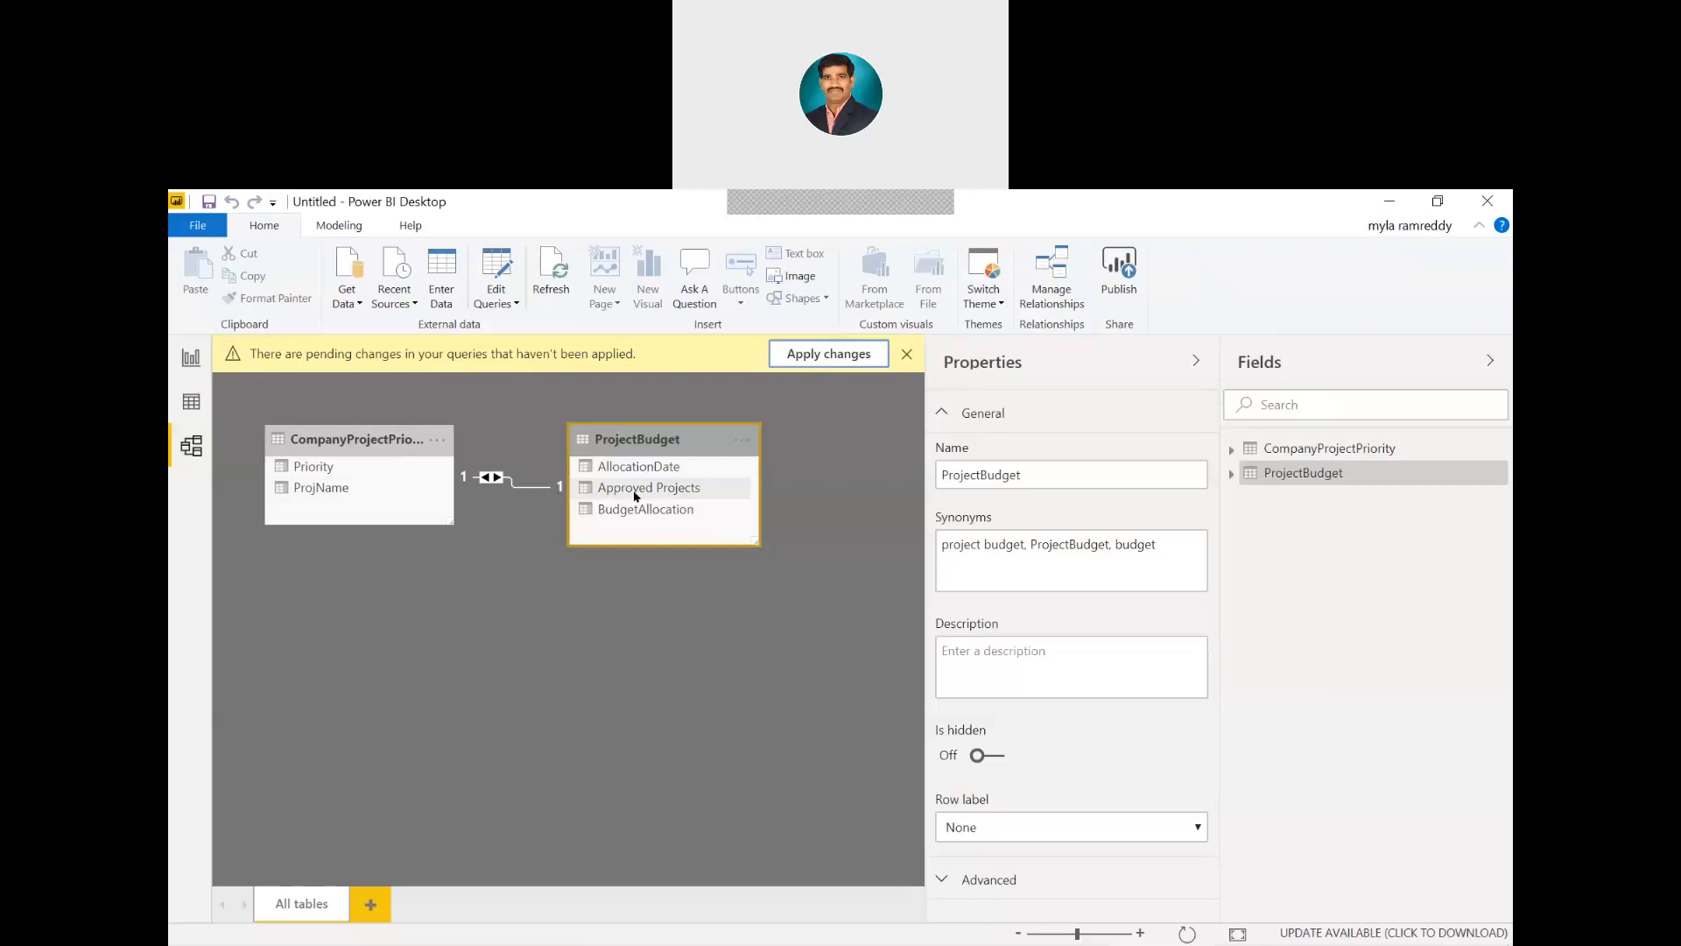
double_click(511, 480)
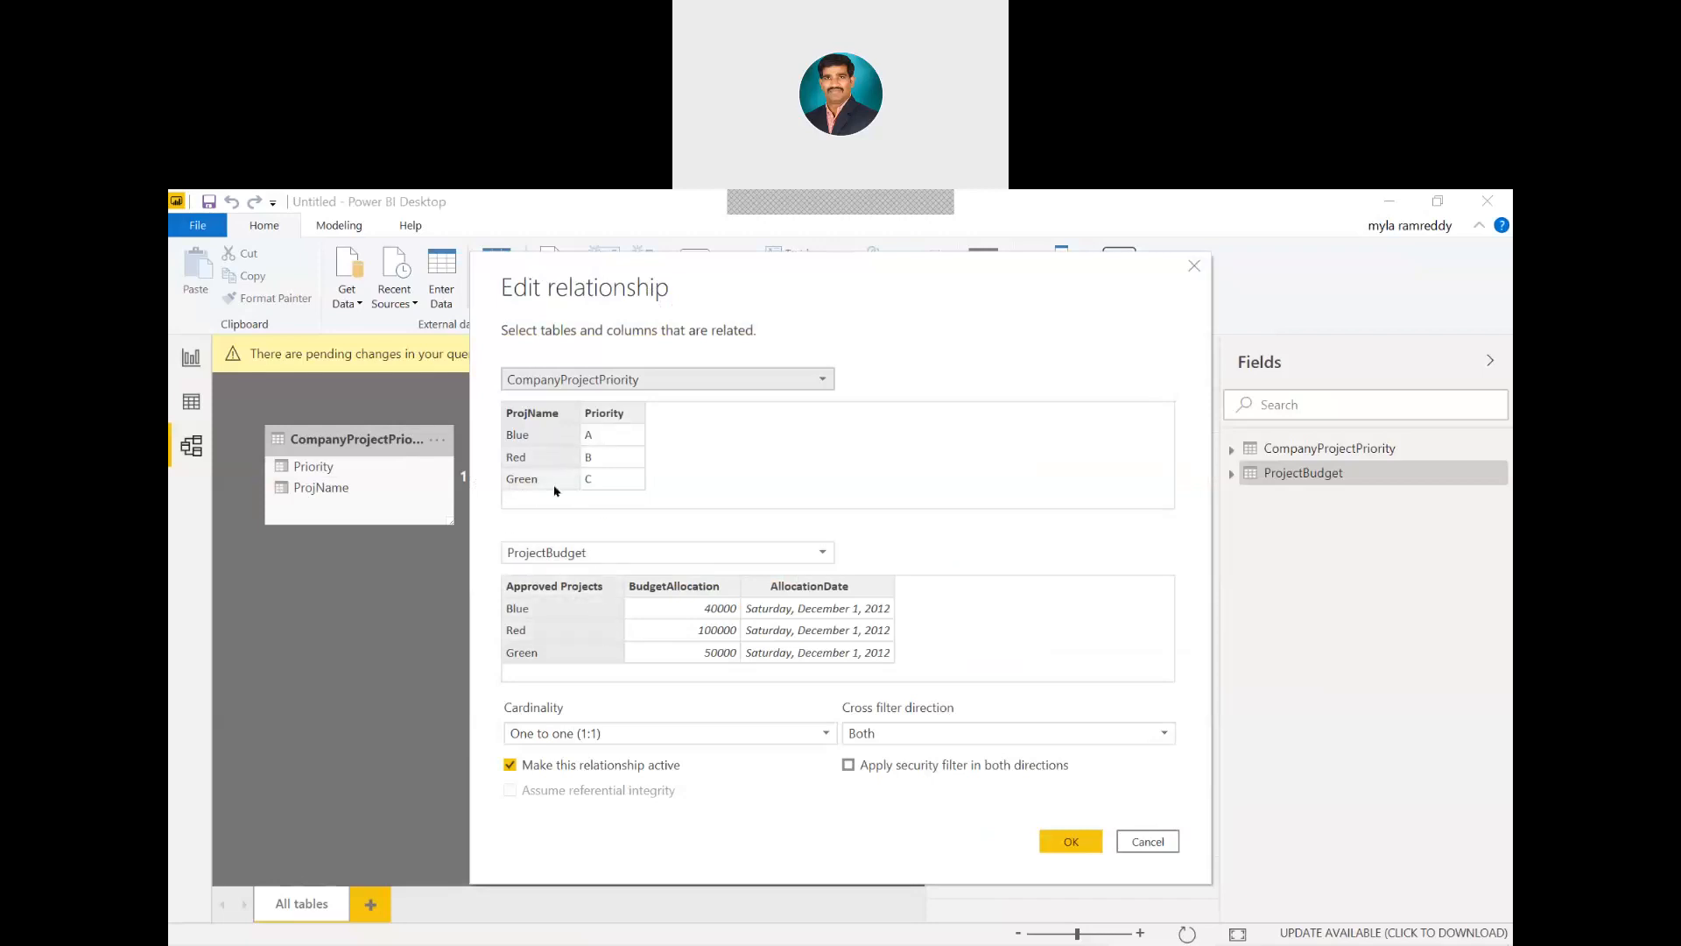
click(601, 733)
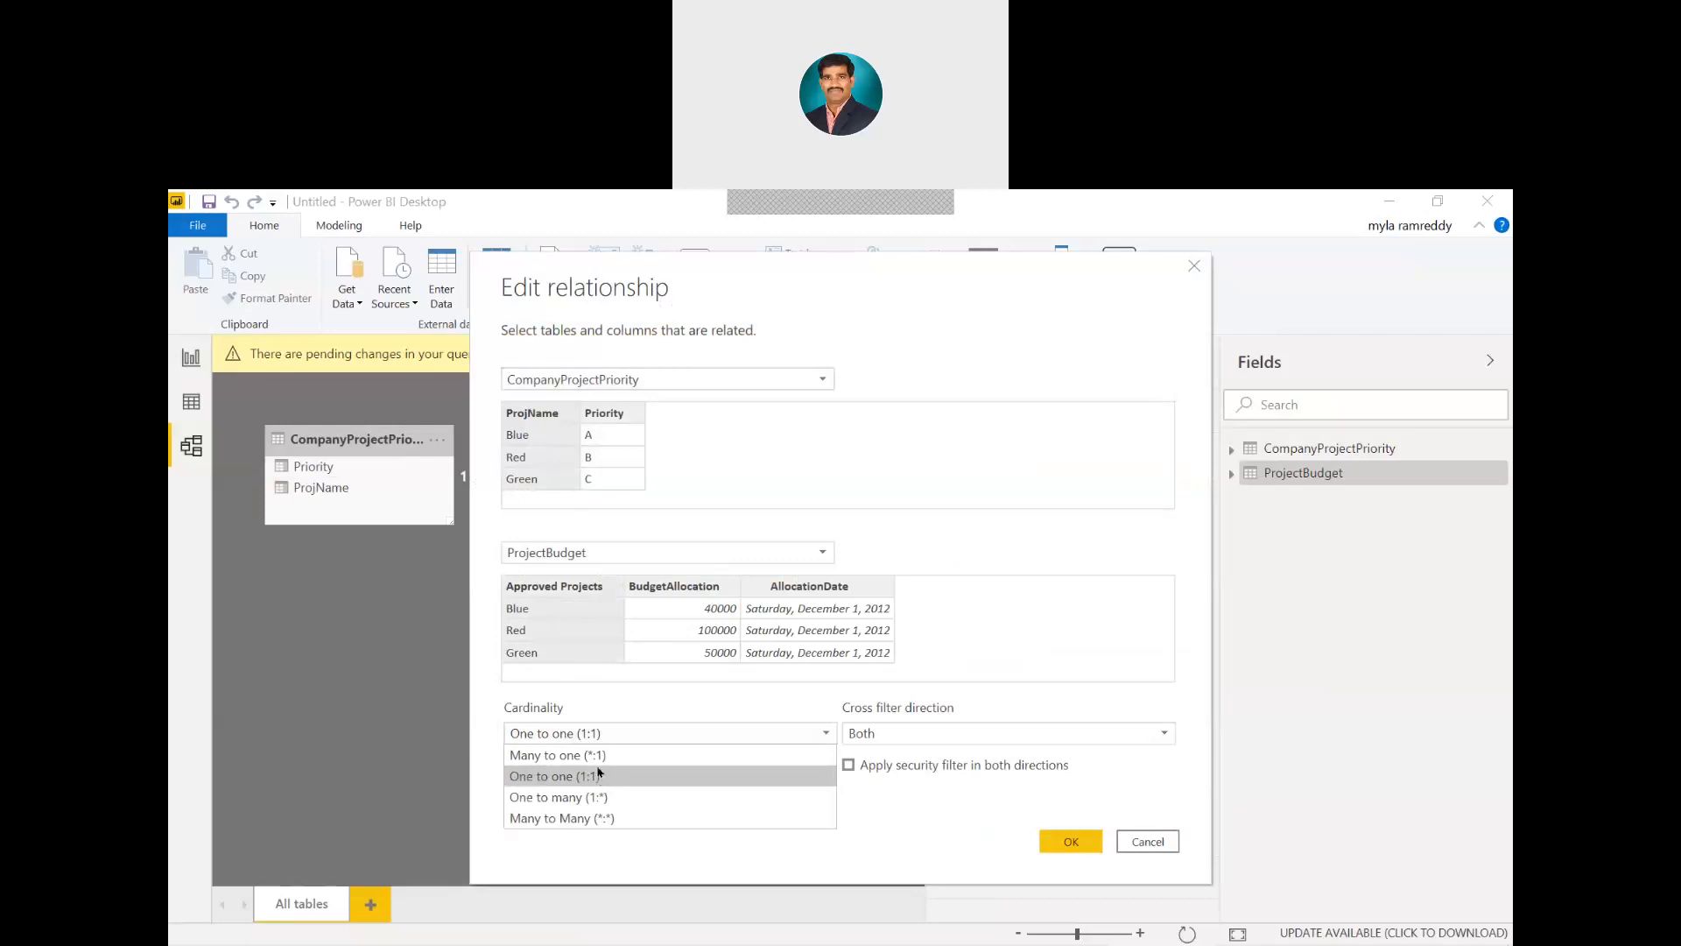
click(594, 798)
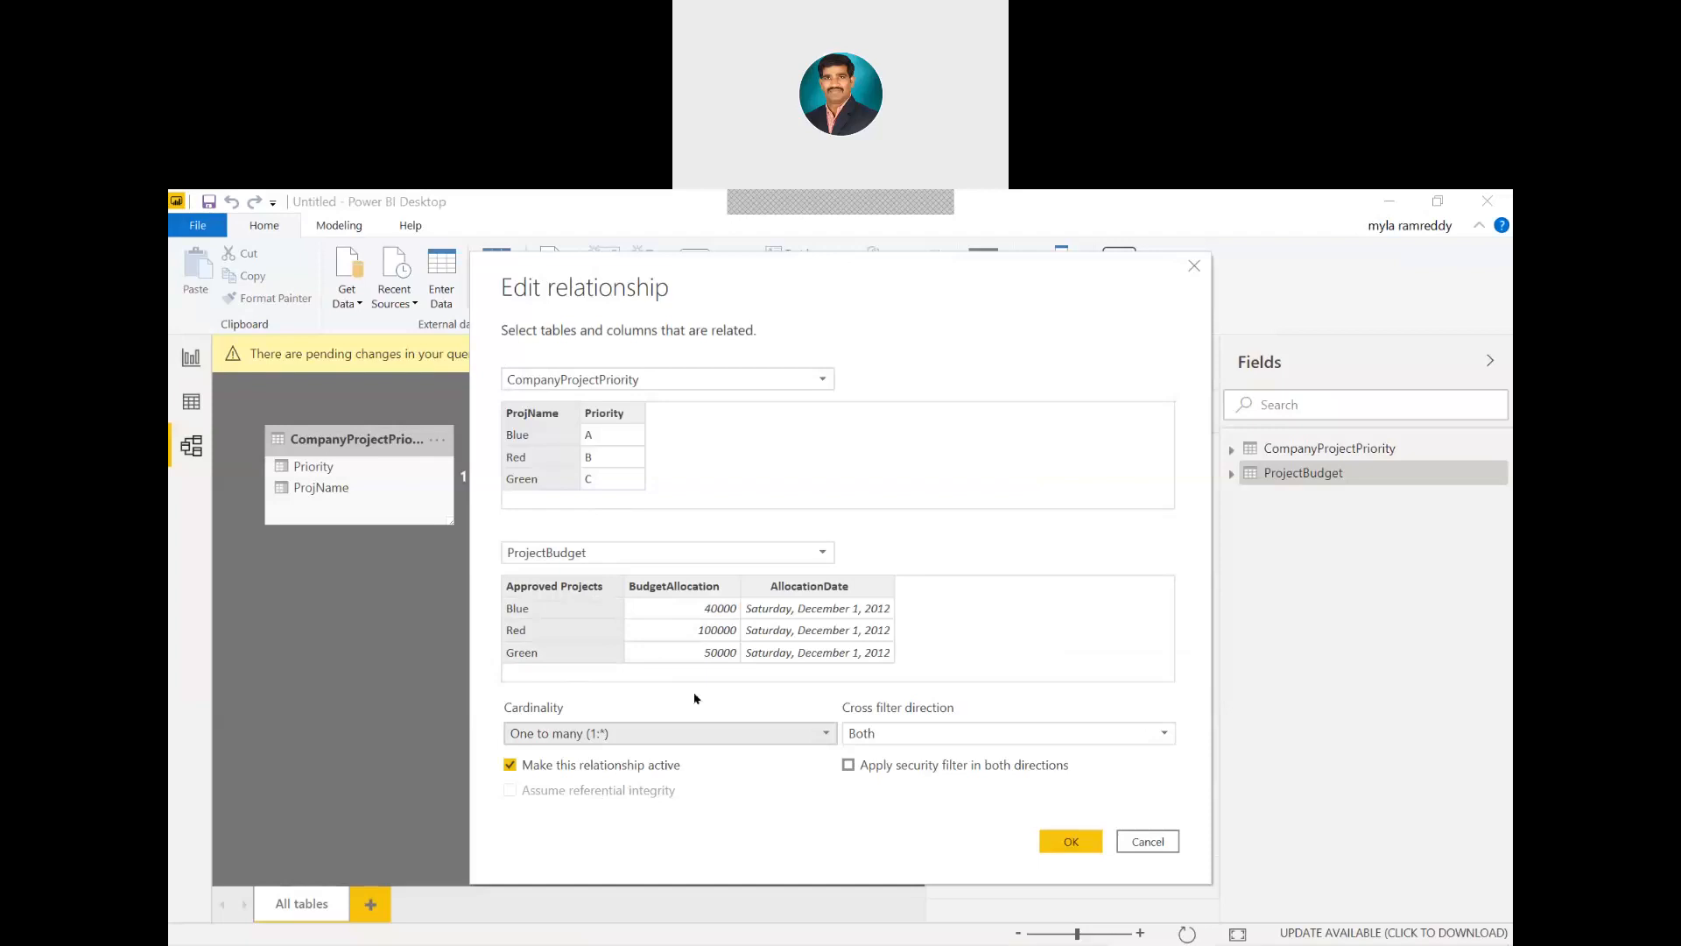
click(1059, 843)
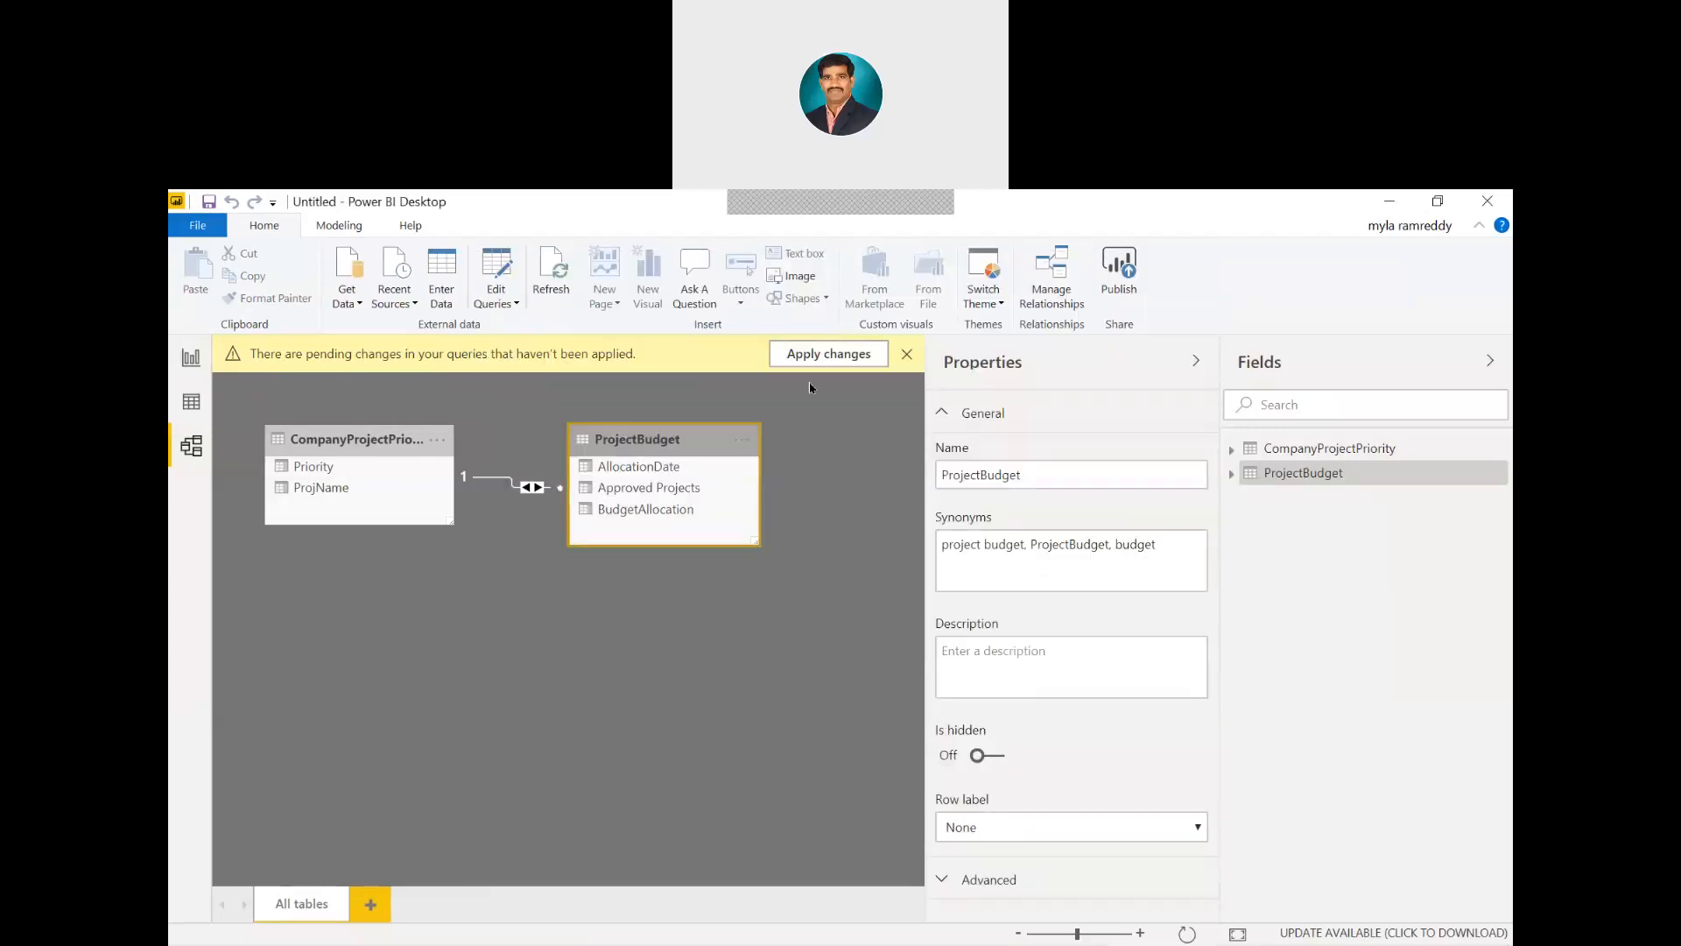
Switch to the Microsoft relationships article in Chrome and examine the refreshed ProjectBudget example with additional Blue and Red rows
key(alt+Tab)
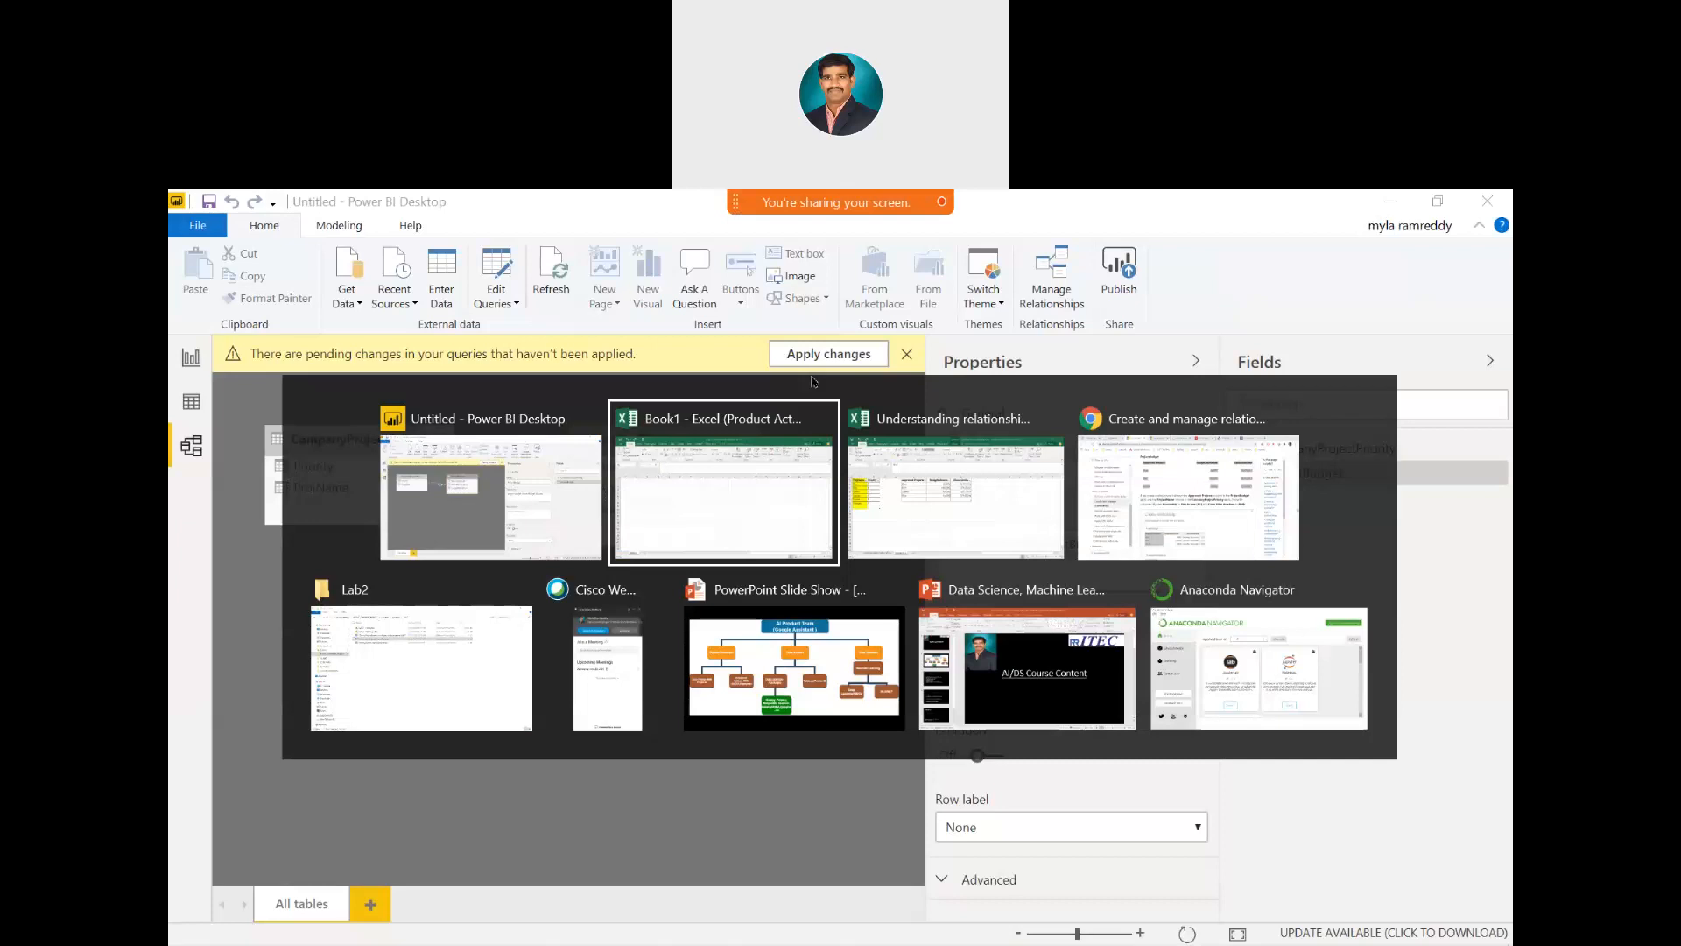
key(alt+Tab)
key(alt+Tab)
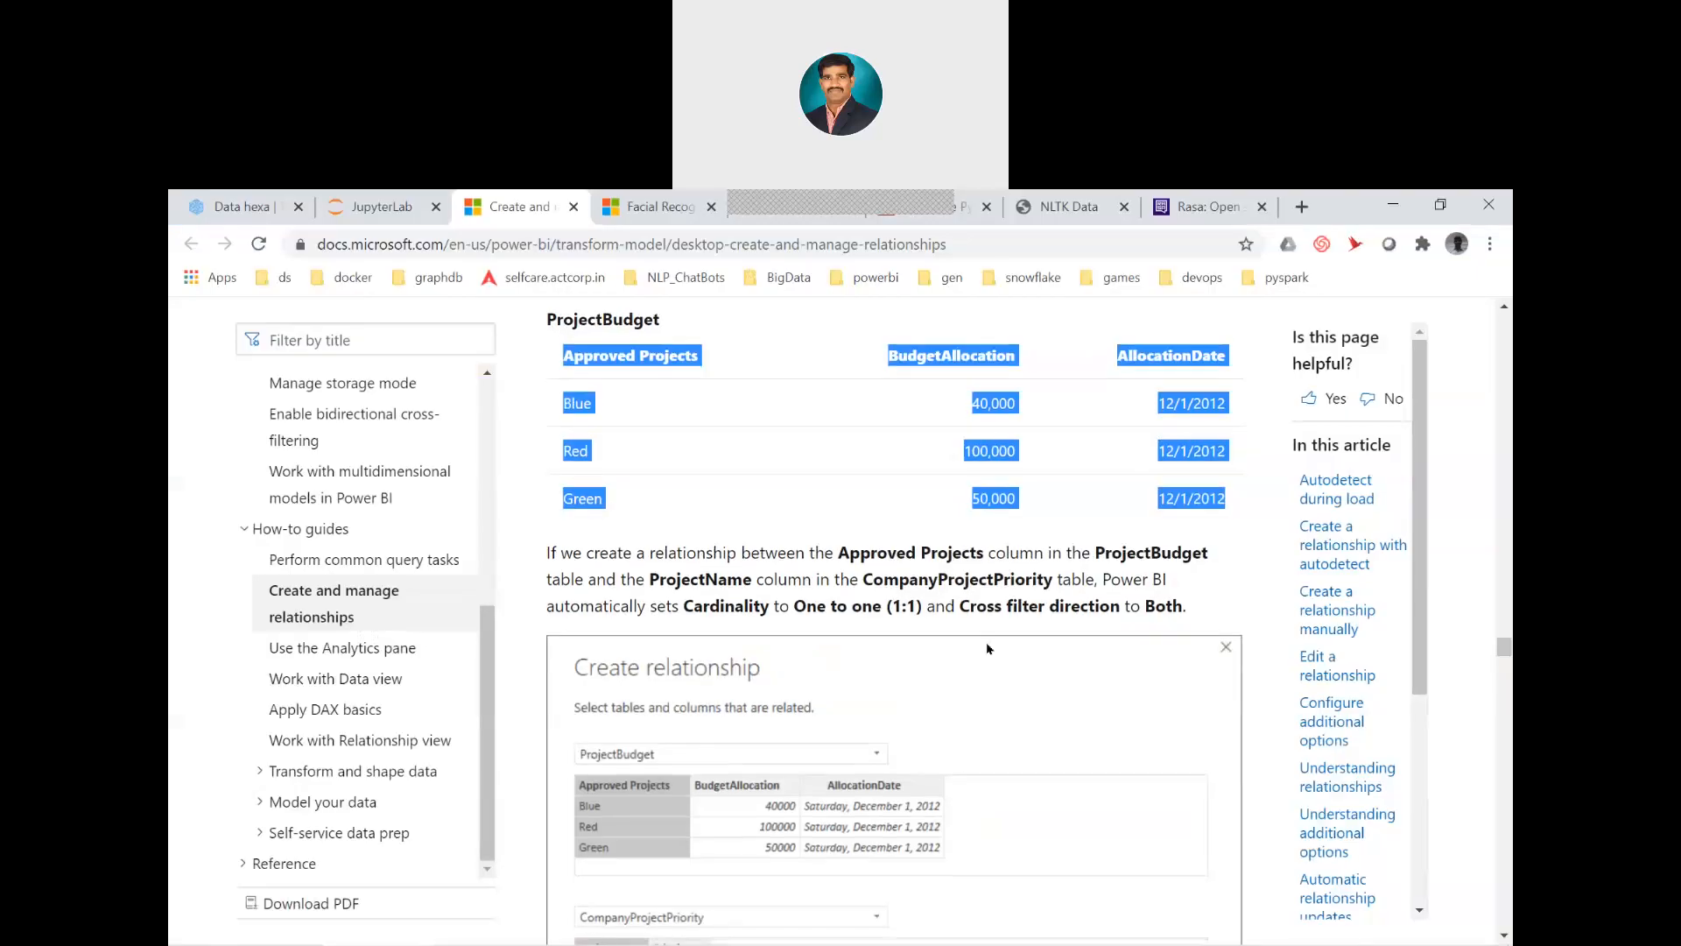
scroll(987, 647, down, 8)
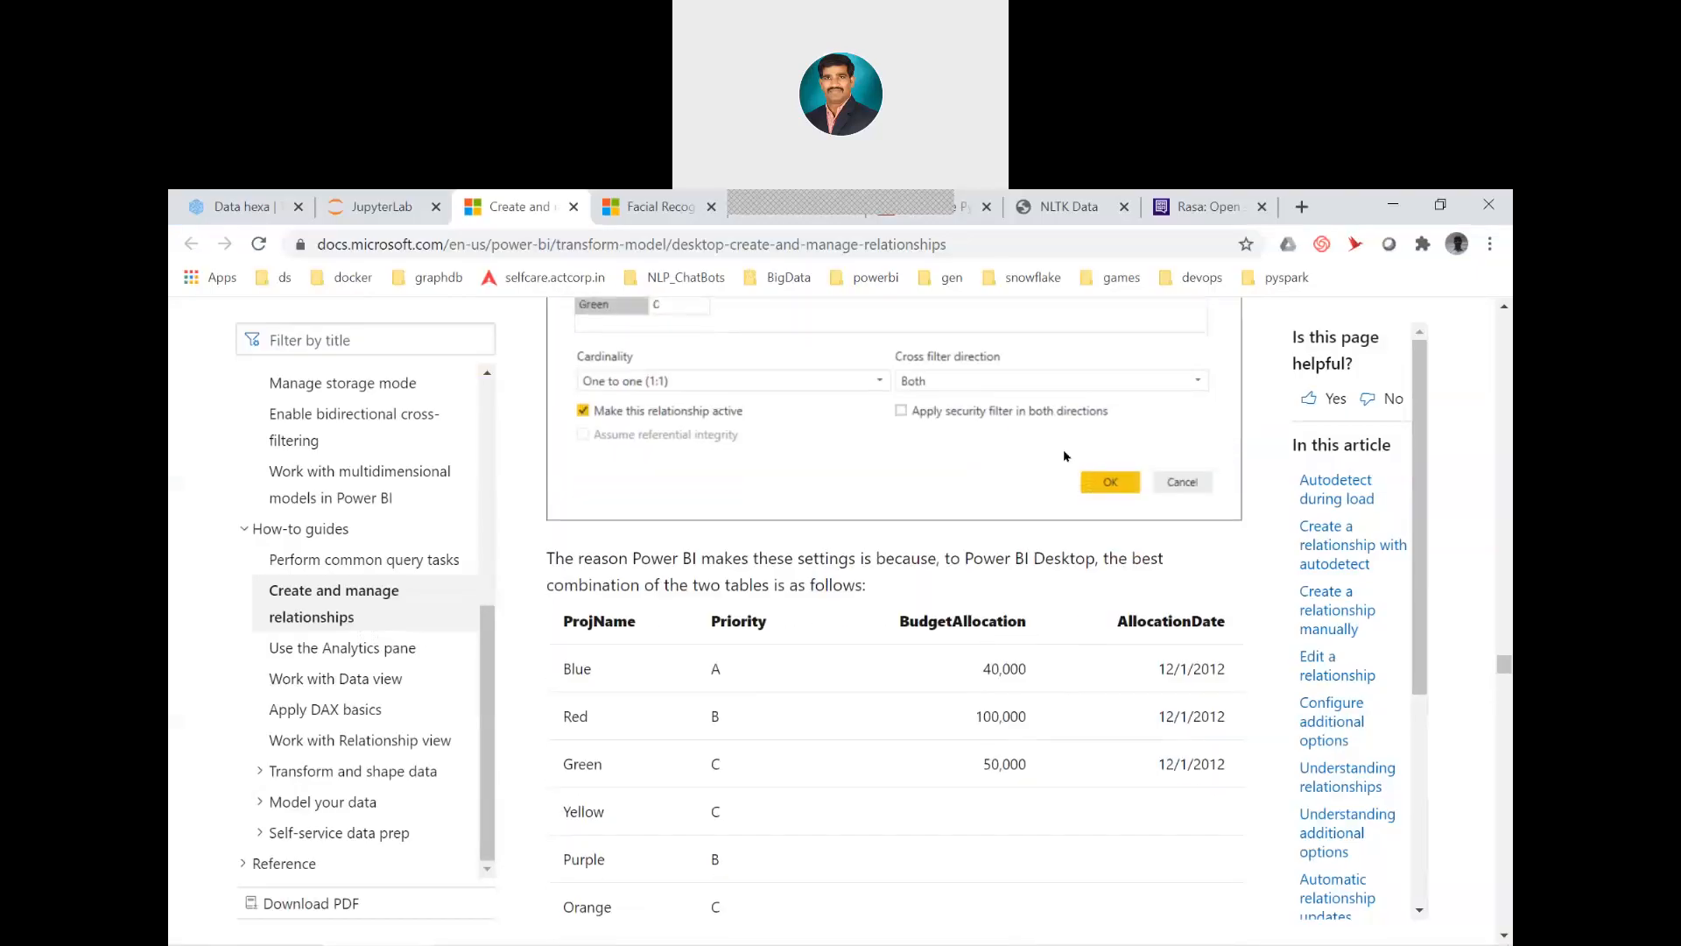
scroll(814, 618, down, 4)
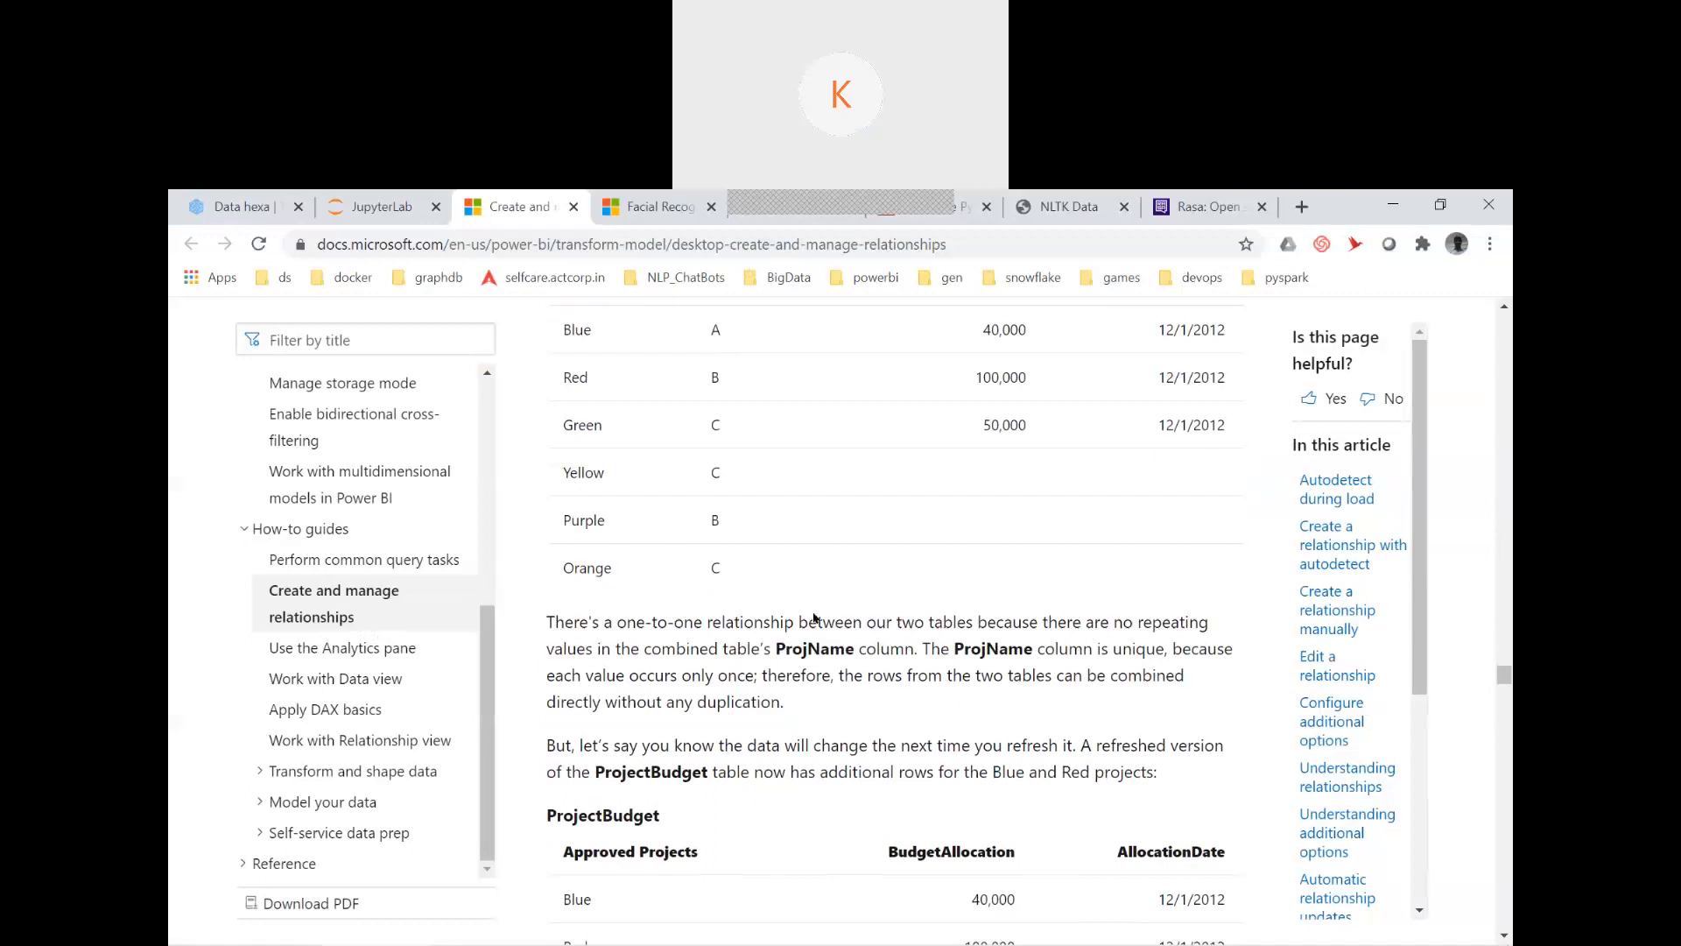
scroll(814, 618, down, 6)
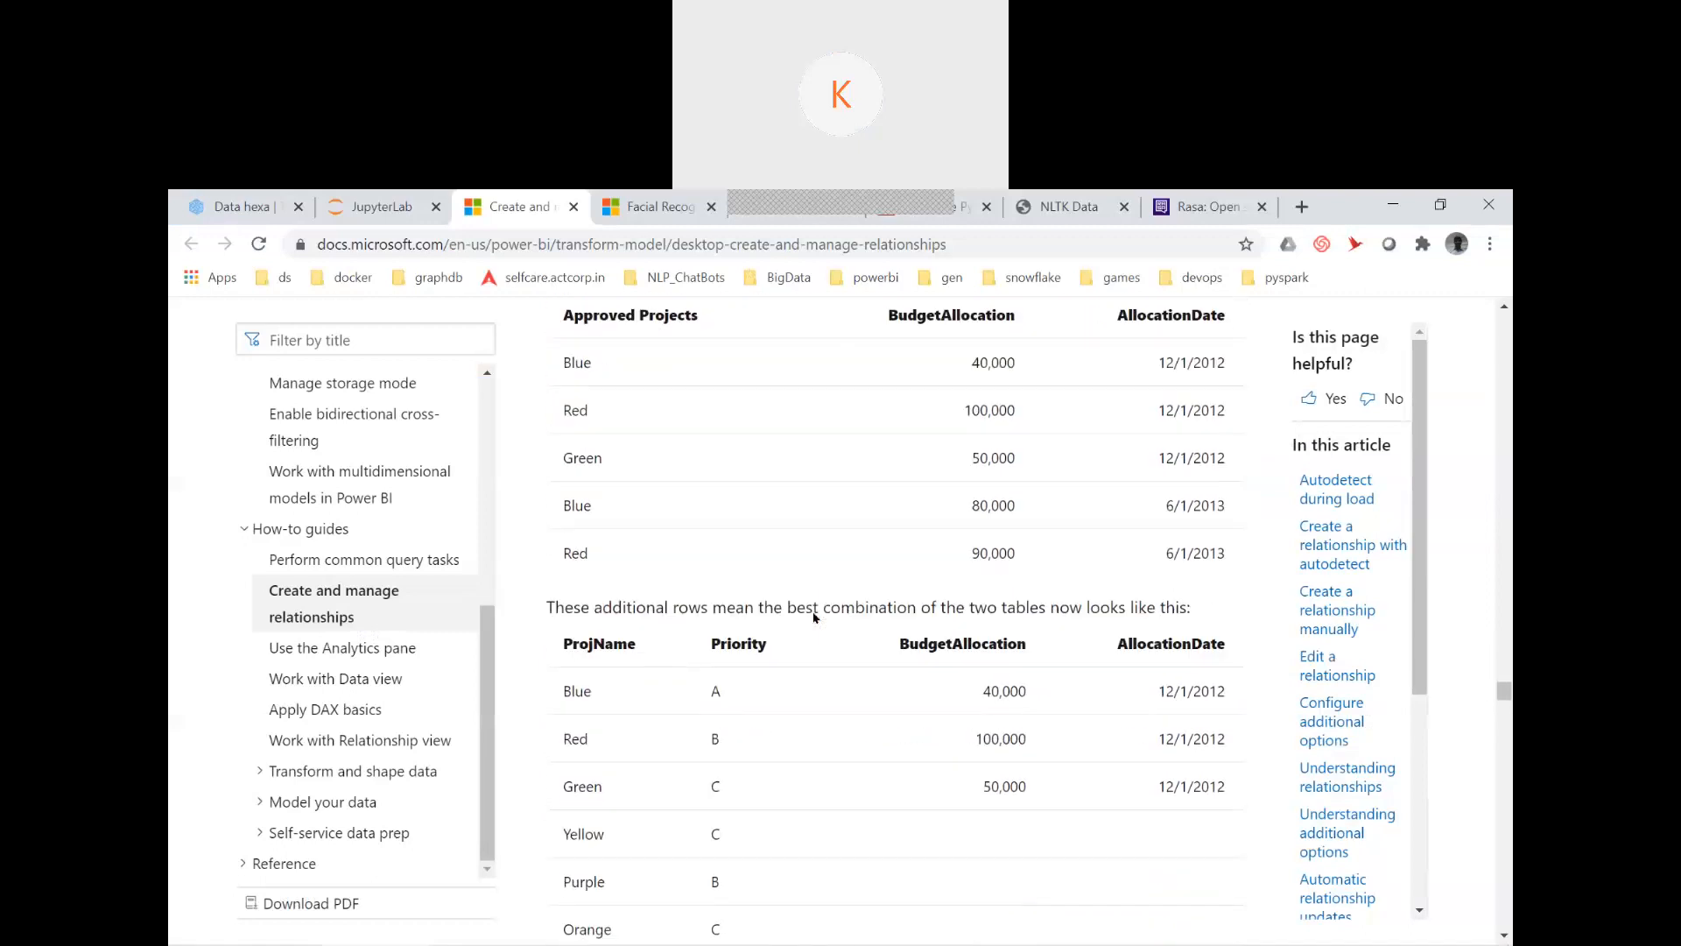
double_click(569, 505)
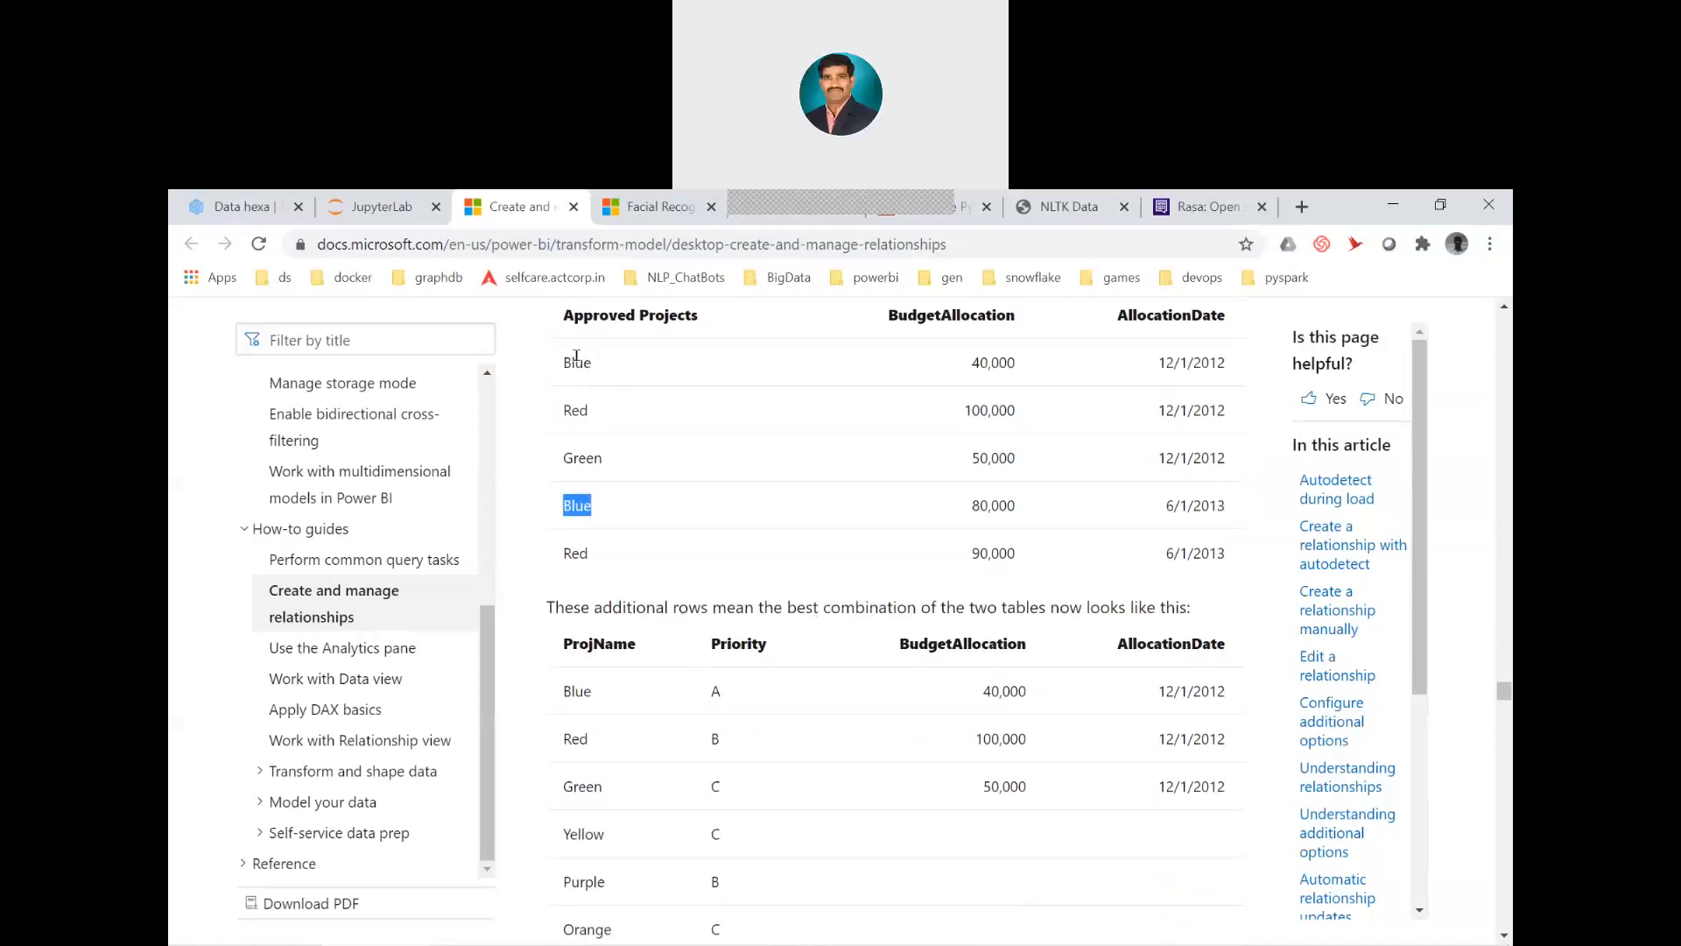
double_click(567, 361)
double_click(986, 505)
double_click(1201, 518)
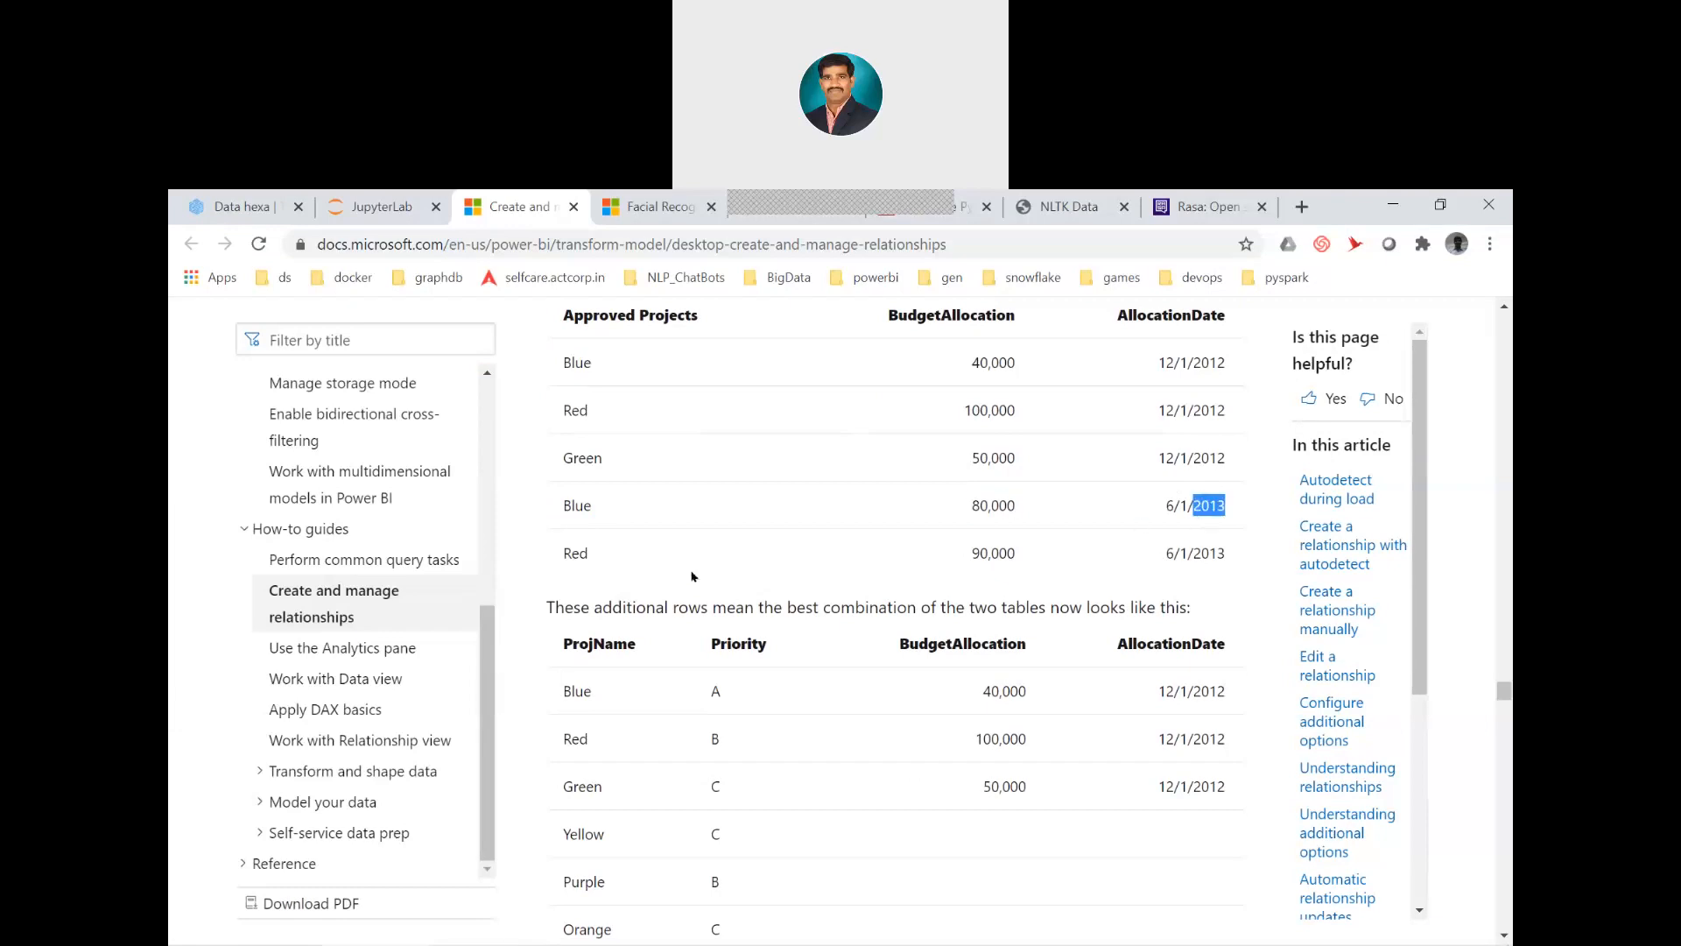
double_click(574, 553)
Read the article's cardinality recommendation for the combined table and find the section on adjusting cross filter direction
scroll(1121, 564, down, 4)
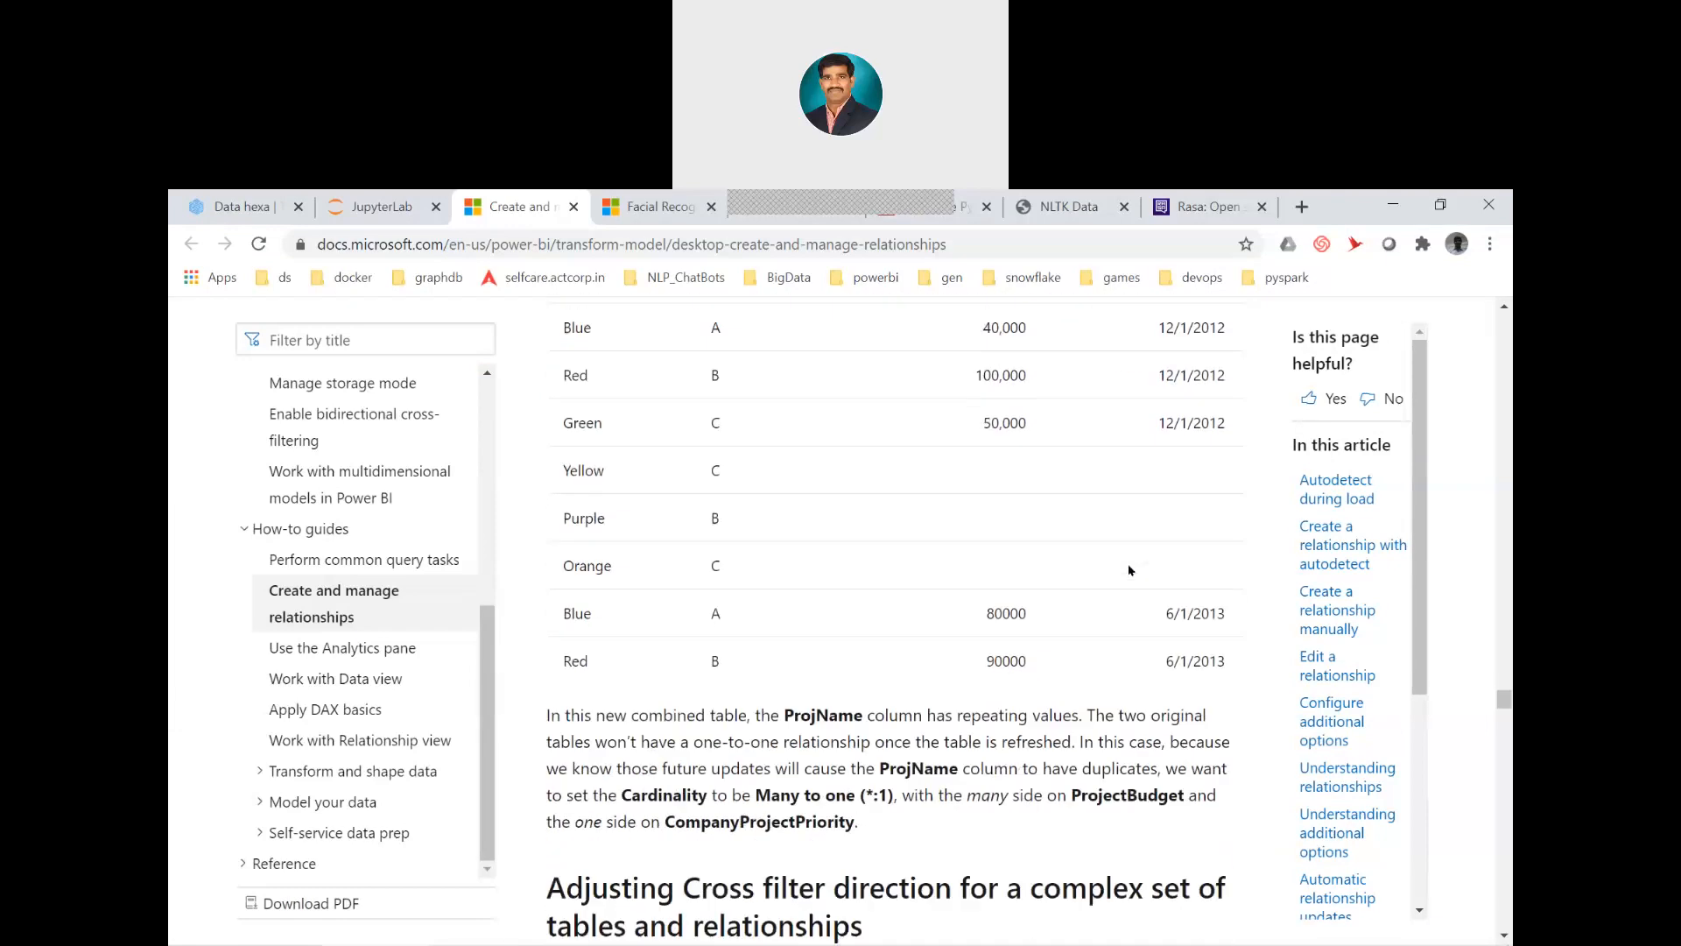
scroll(1128, 570, down, 2)
scroll(1027, 583, down, 1)
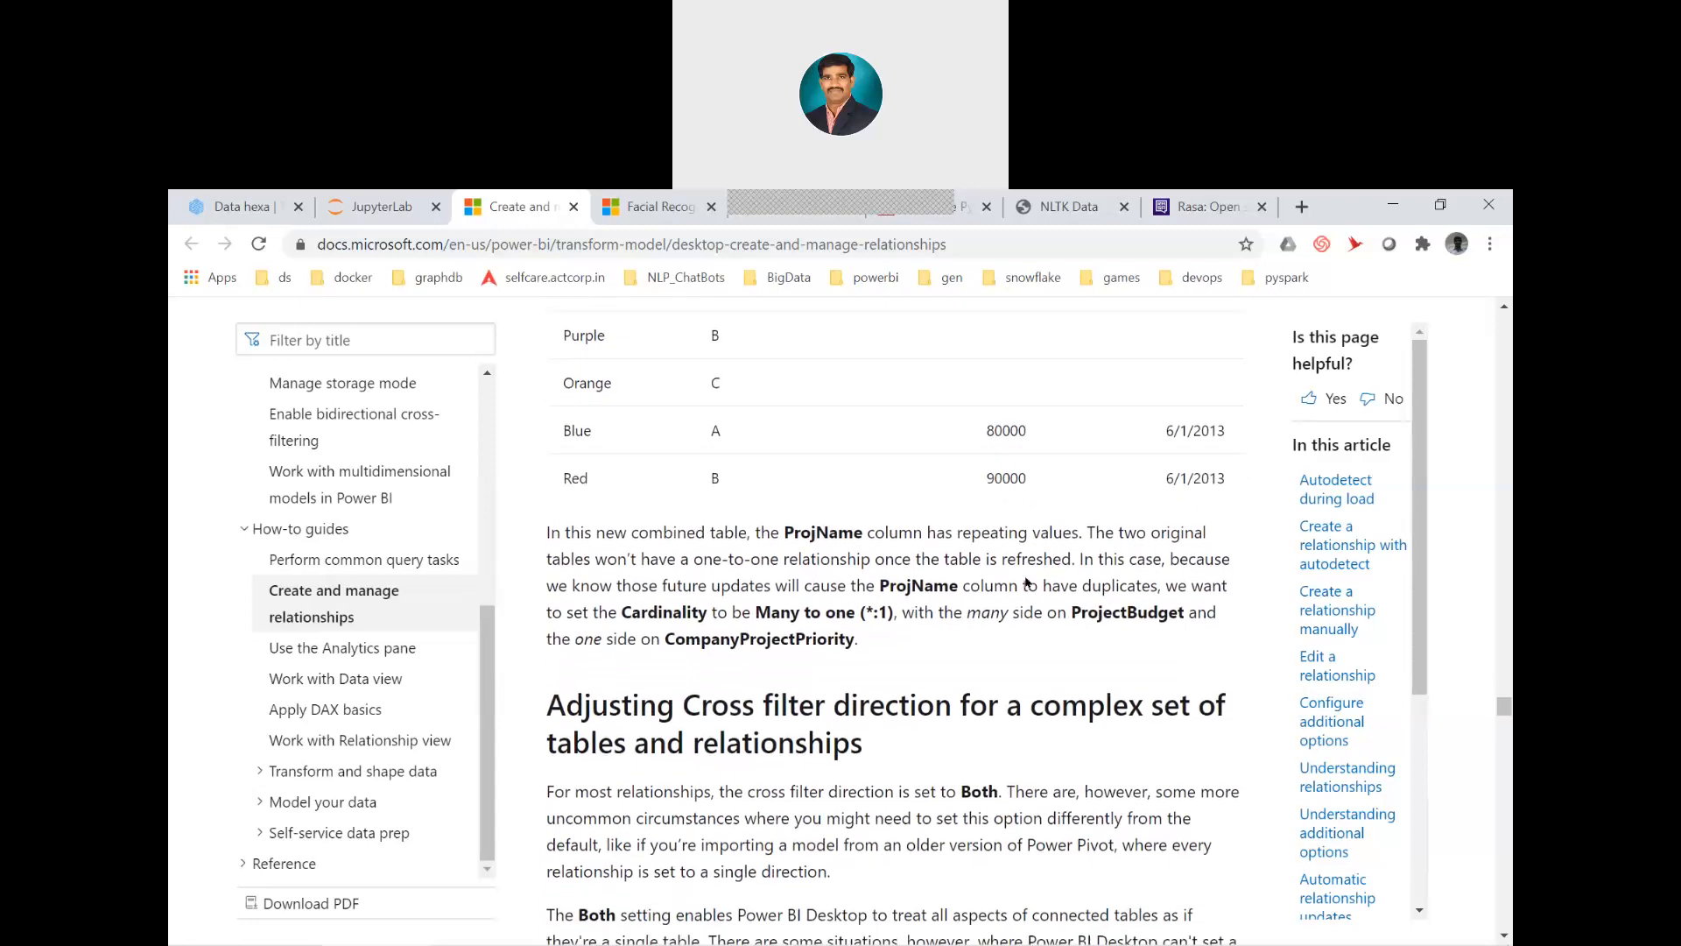
drag(758, 611, 880, 611)
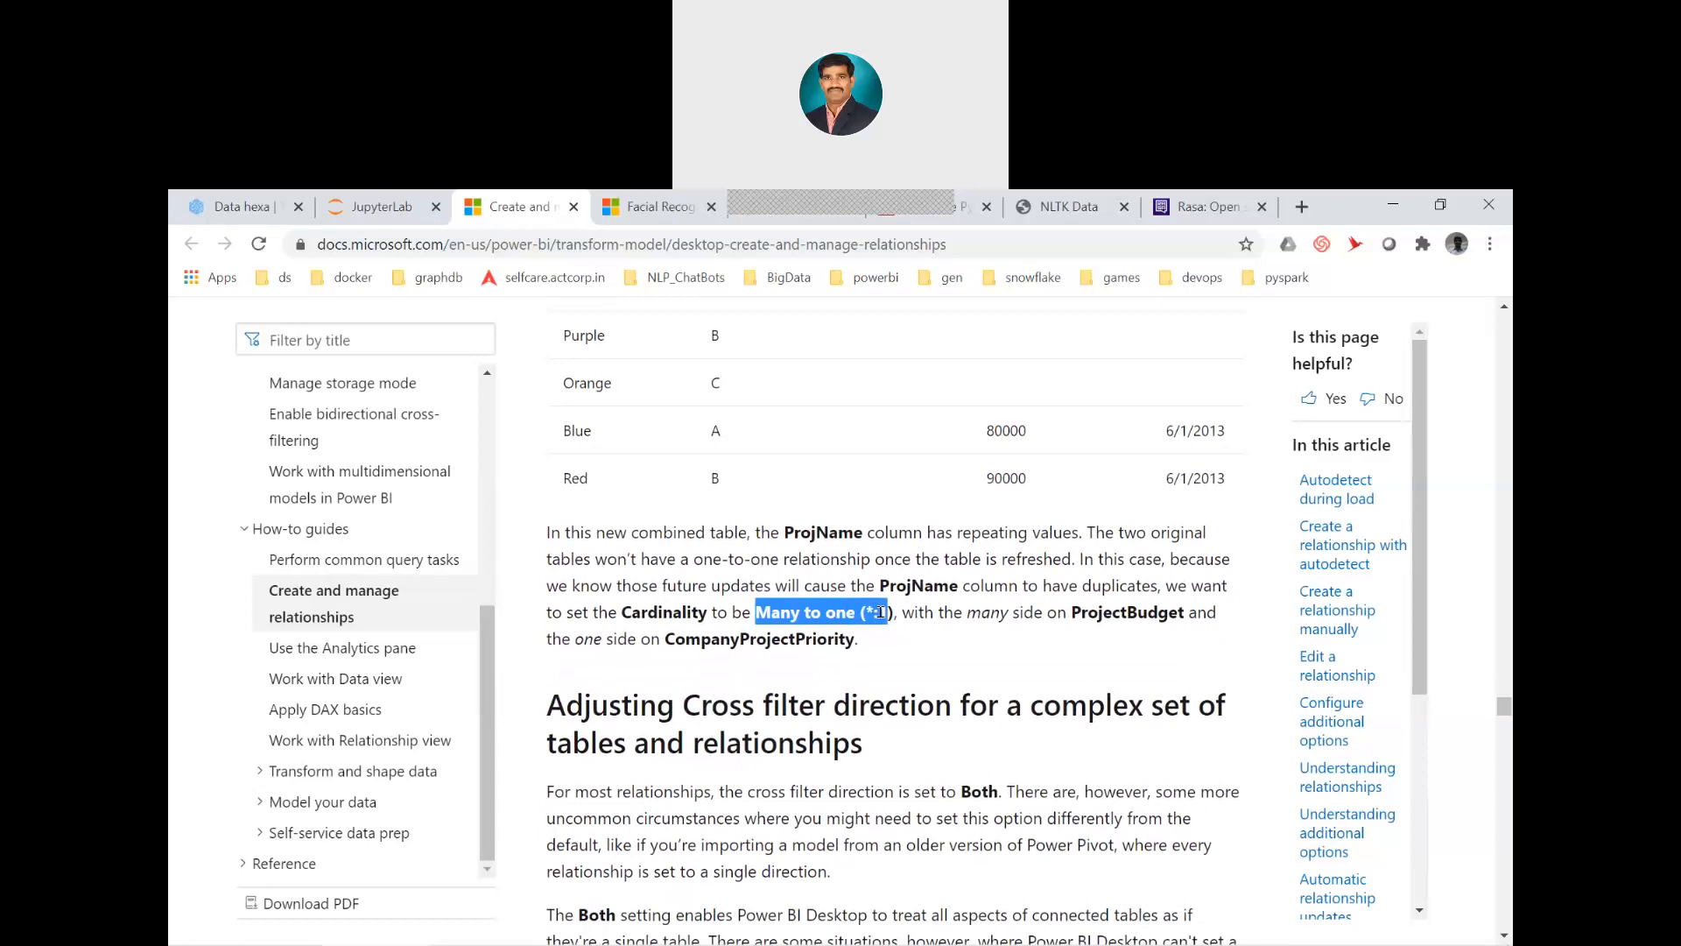
drag(857, 639, 453, 376)
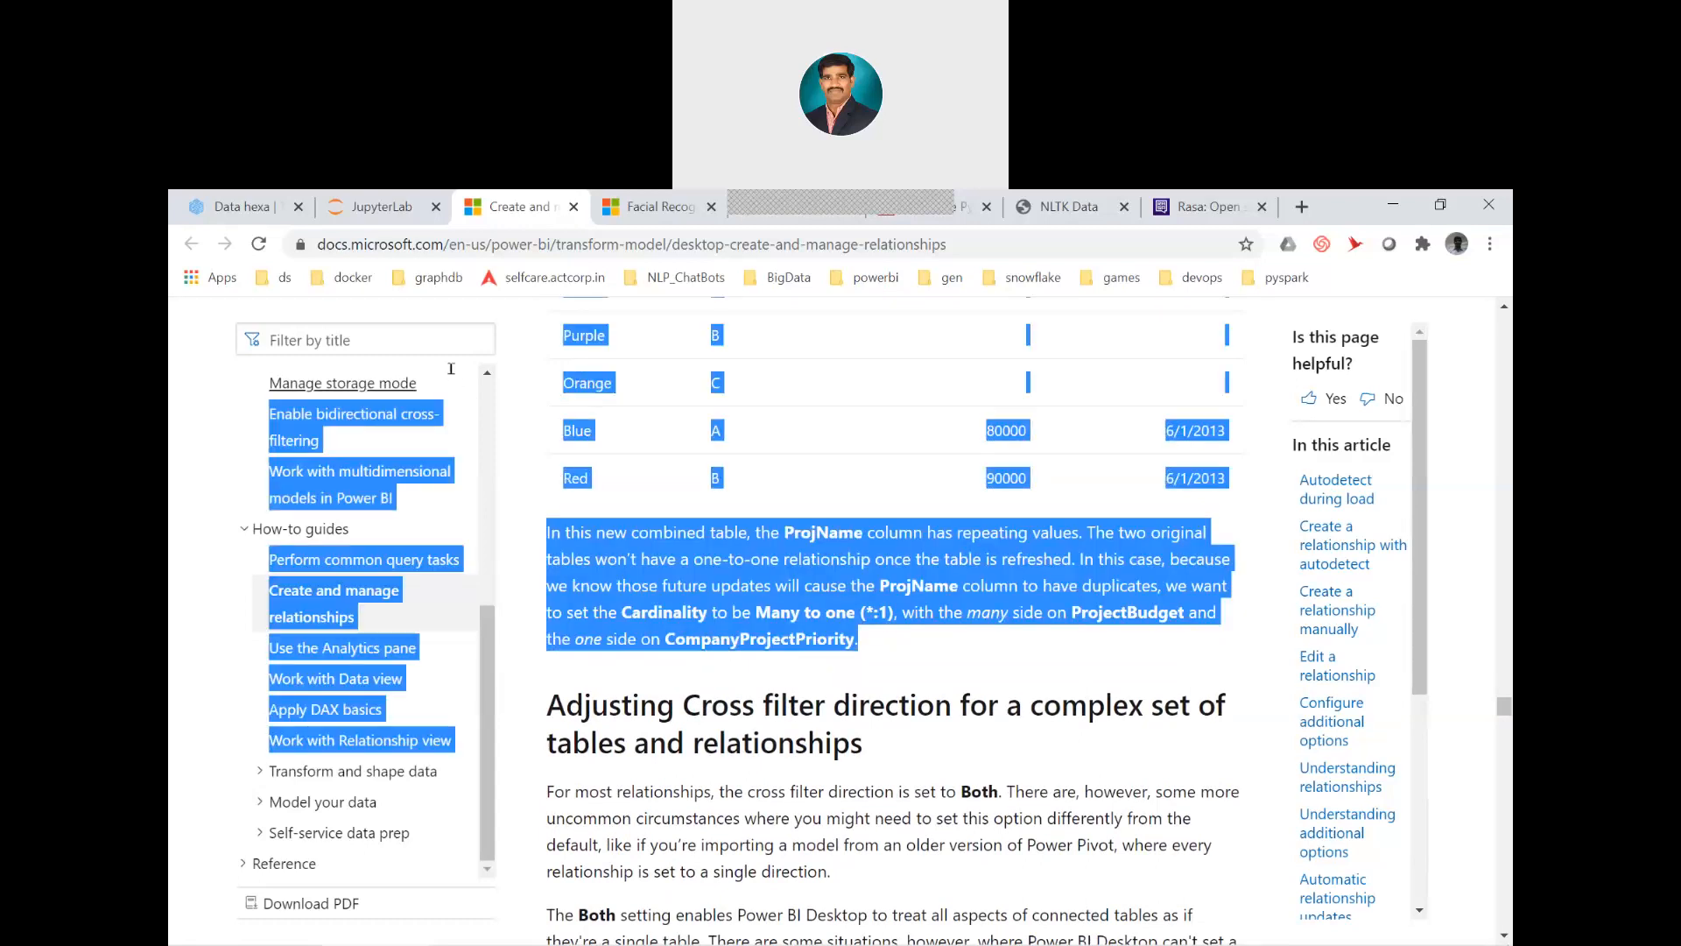
click(740, 522)
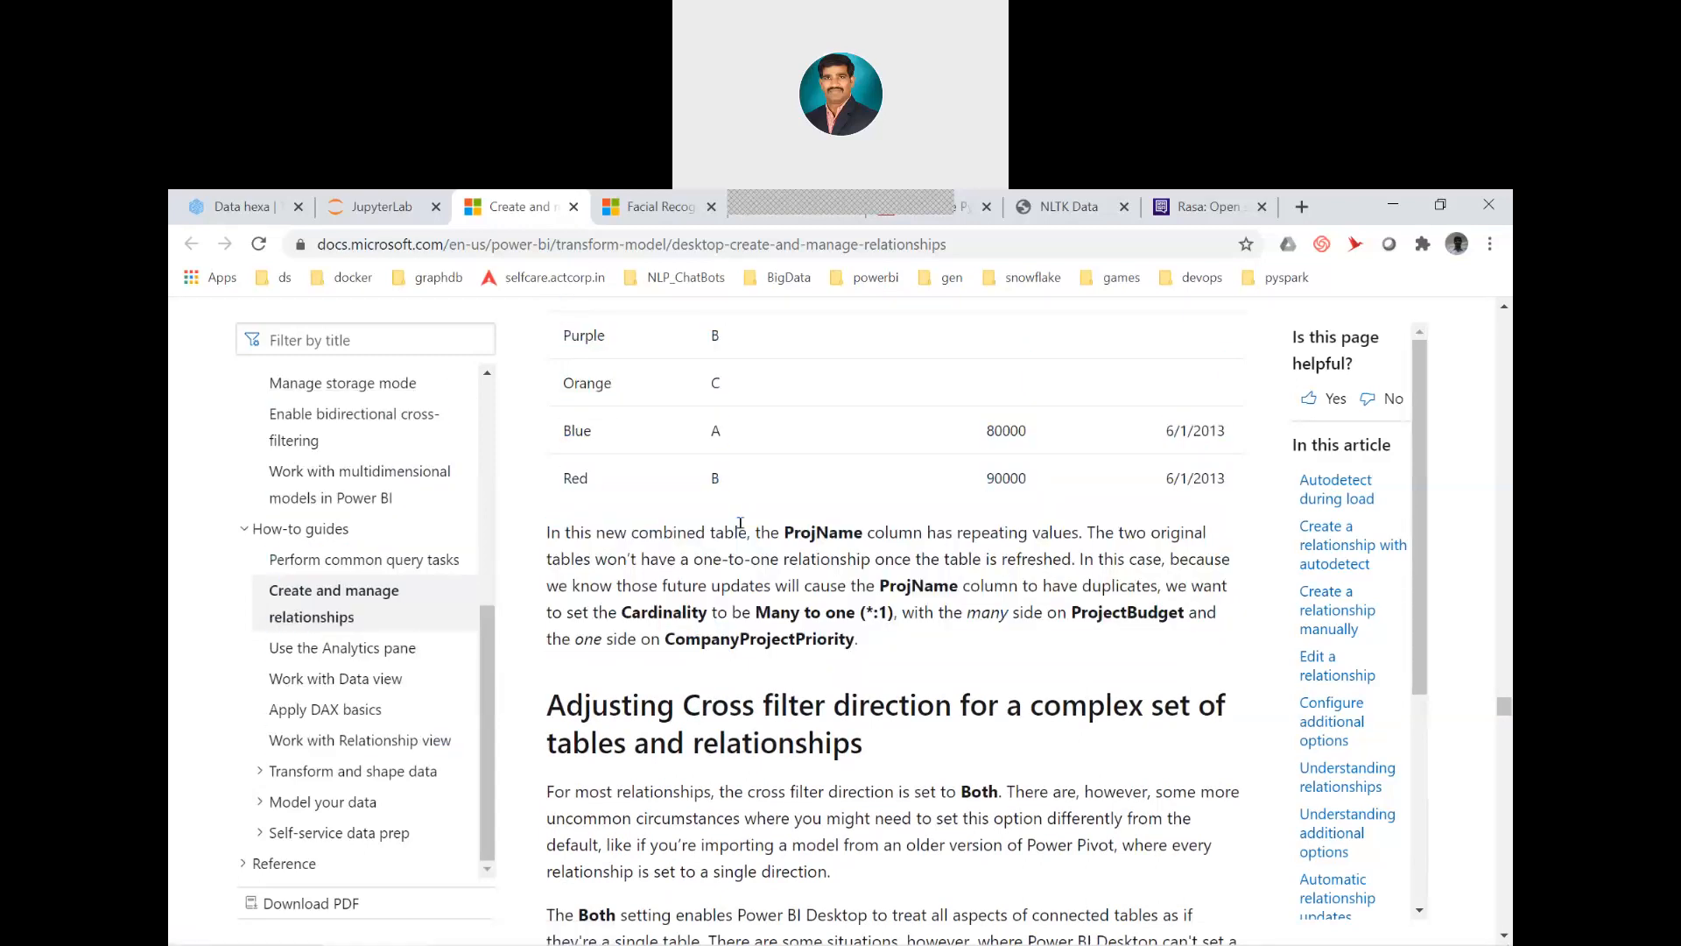
scroll(740, 523, down, 2)
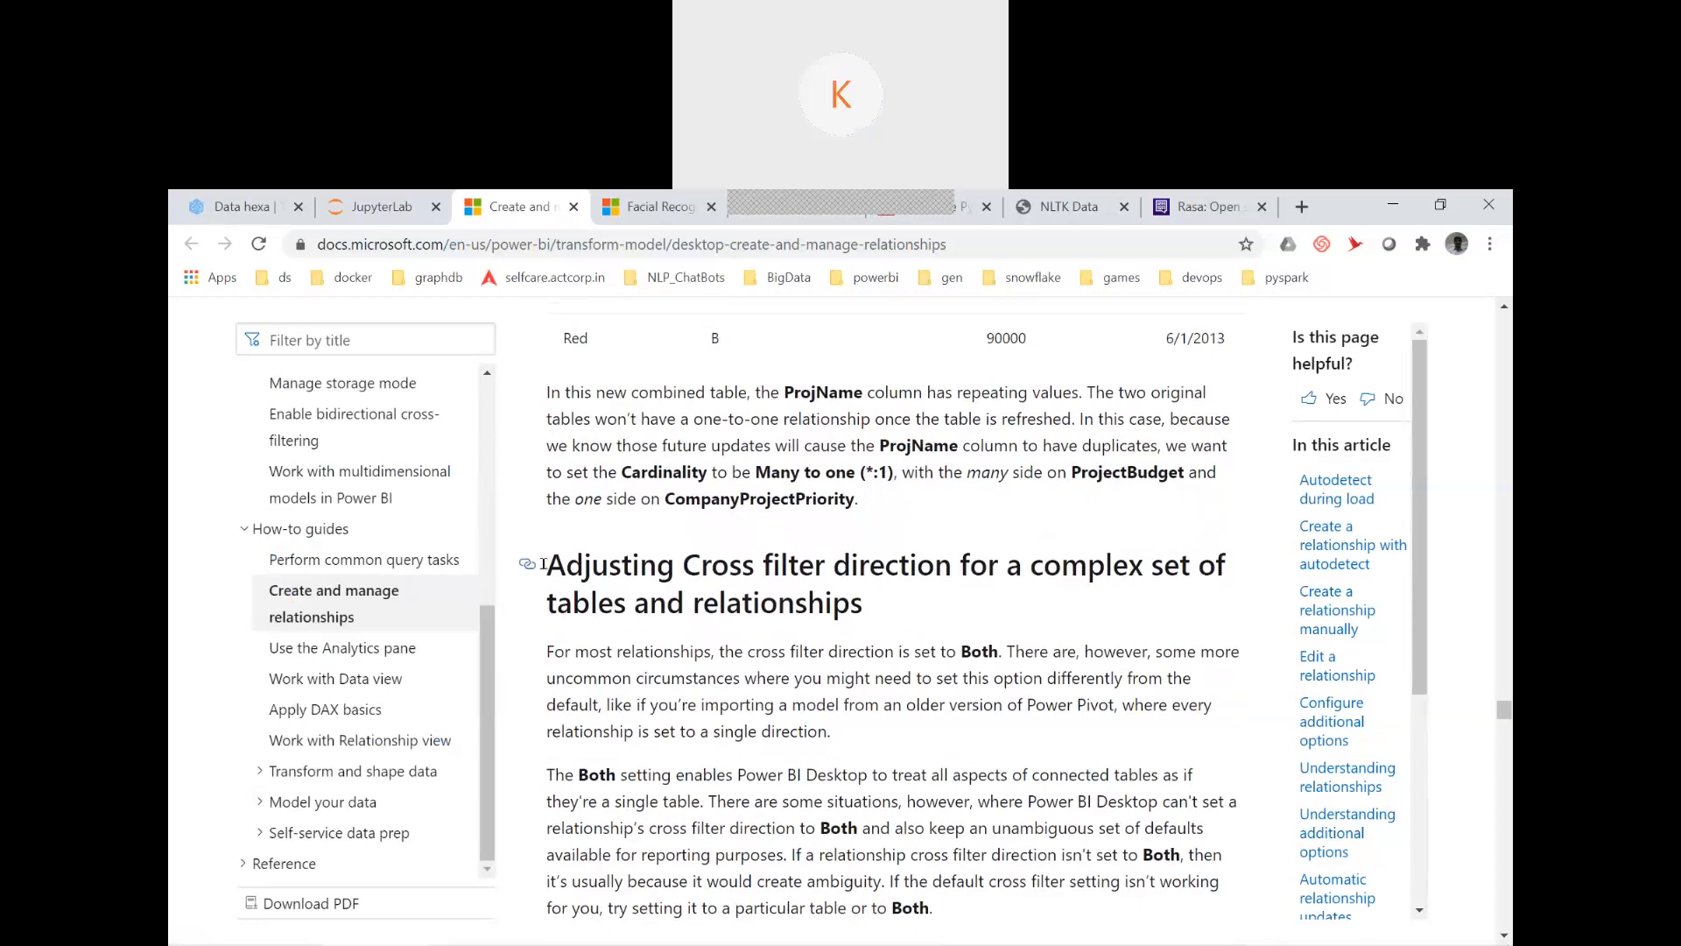
drag(547, 566, 905, 611)
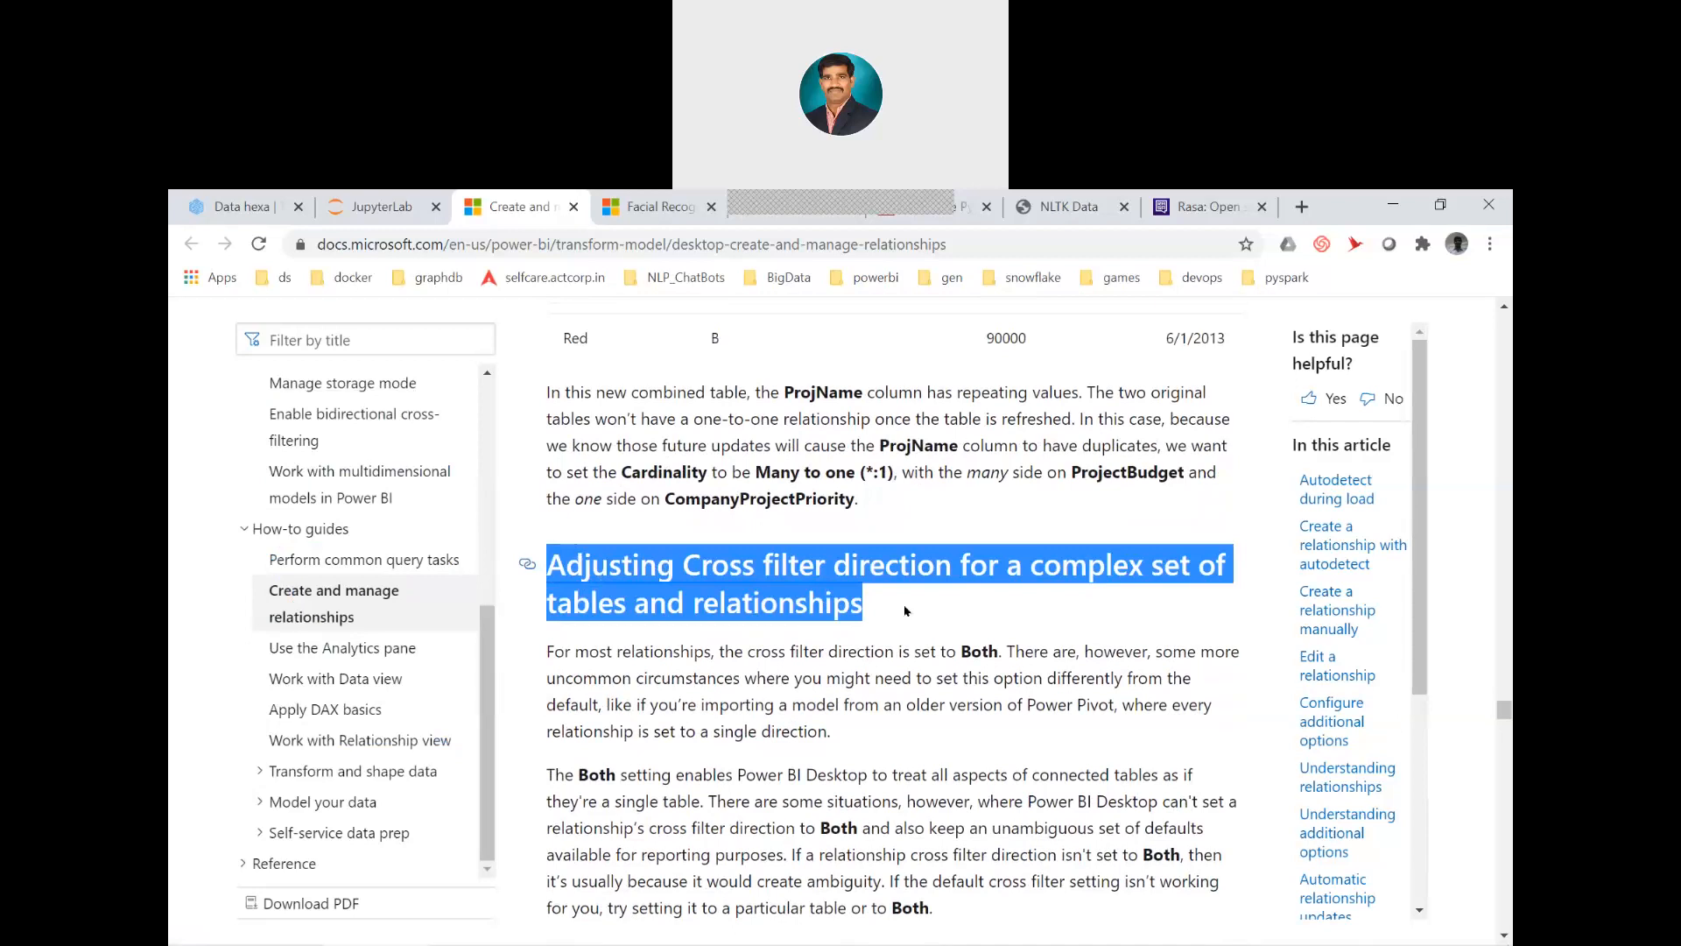
Check the relationship's cross filter direction options in Power BI Desktop, and return to the article in Chrome
key(alt+Tab)
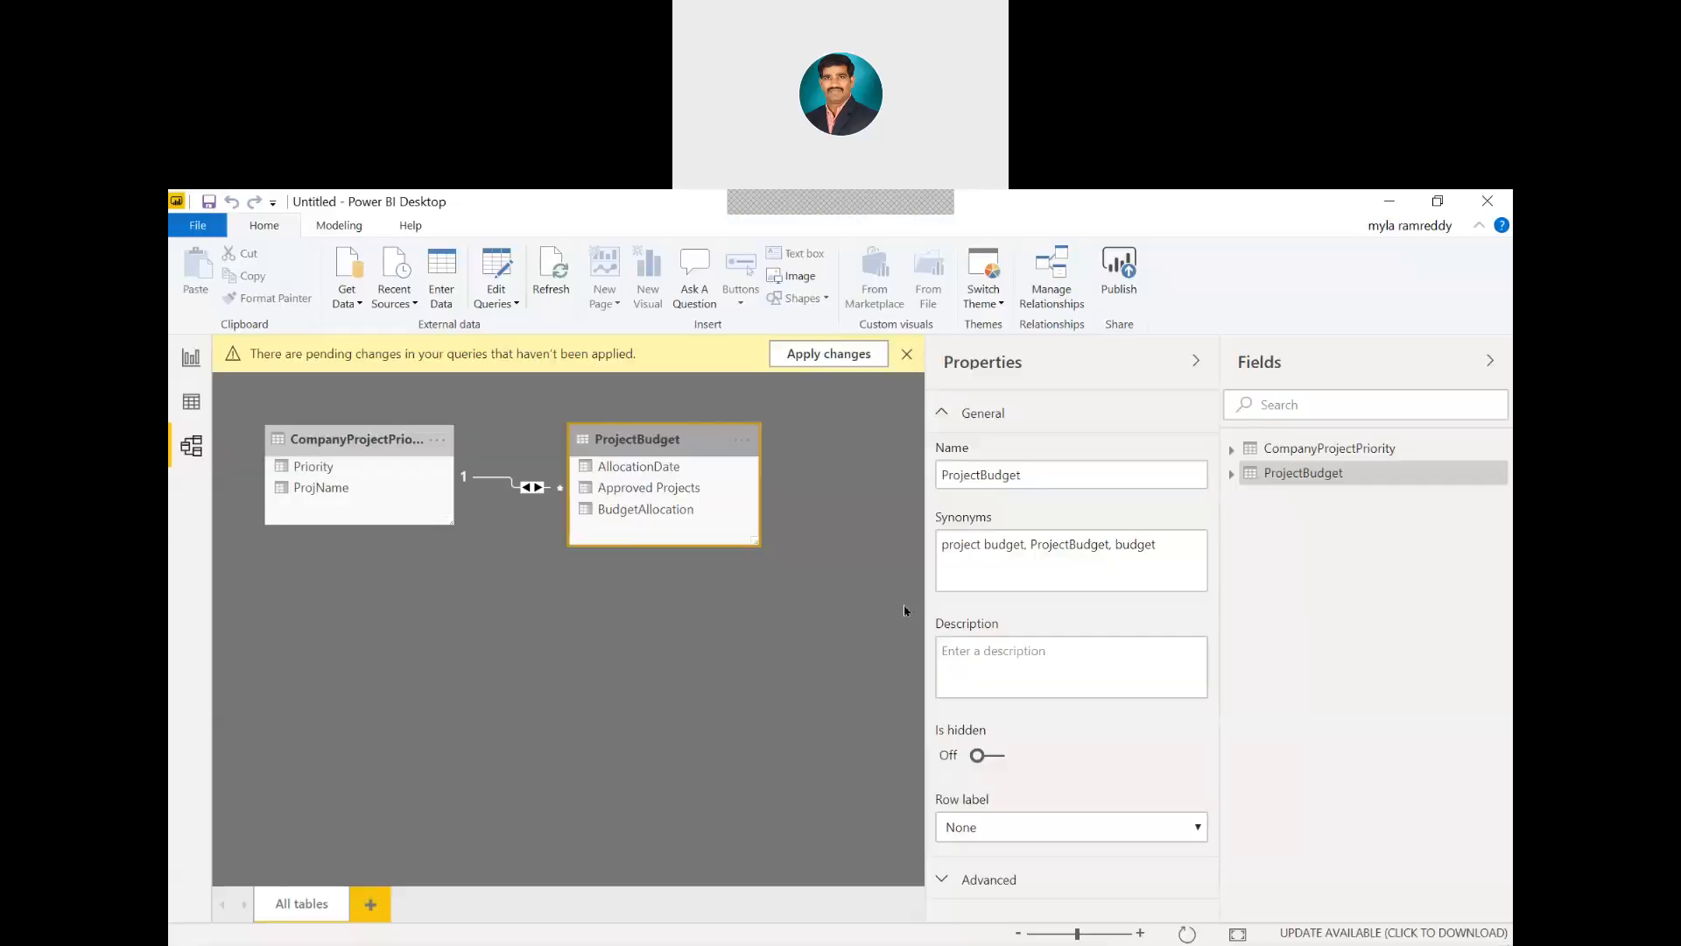
double_click(514, 486)
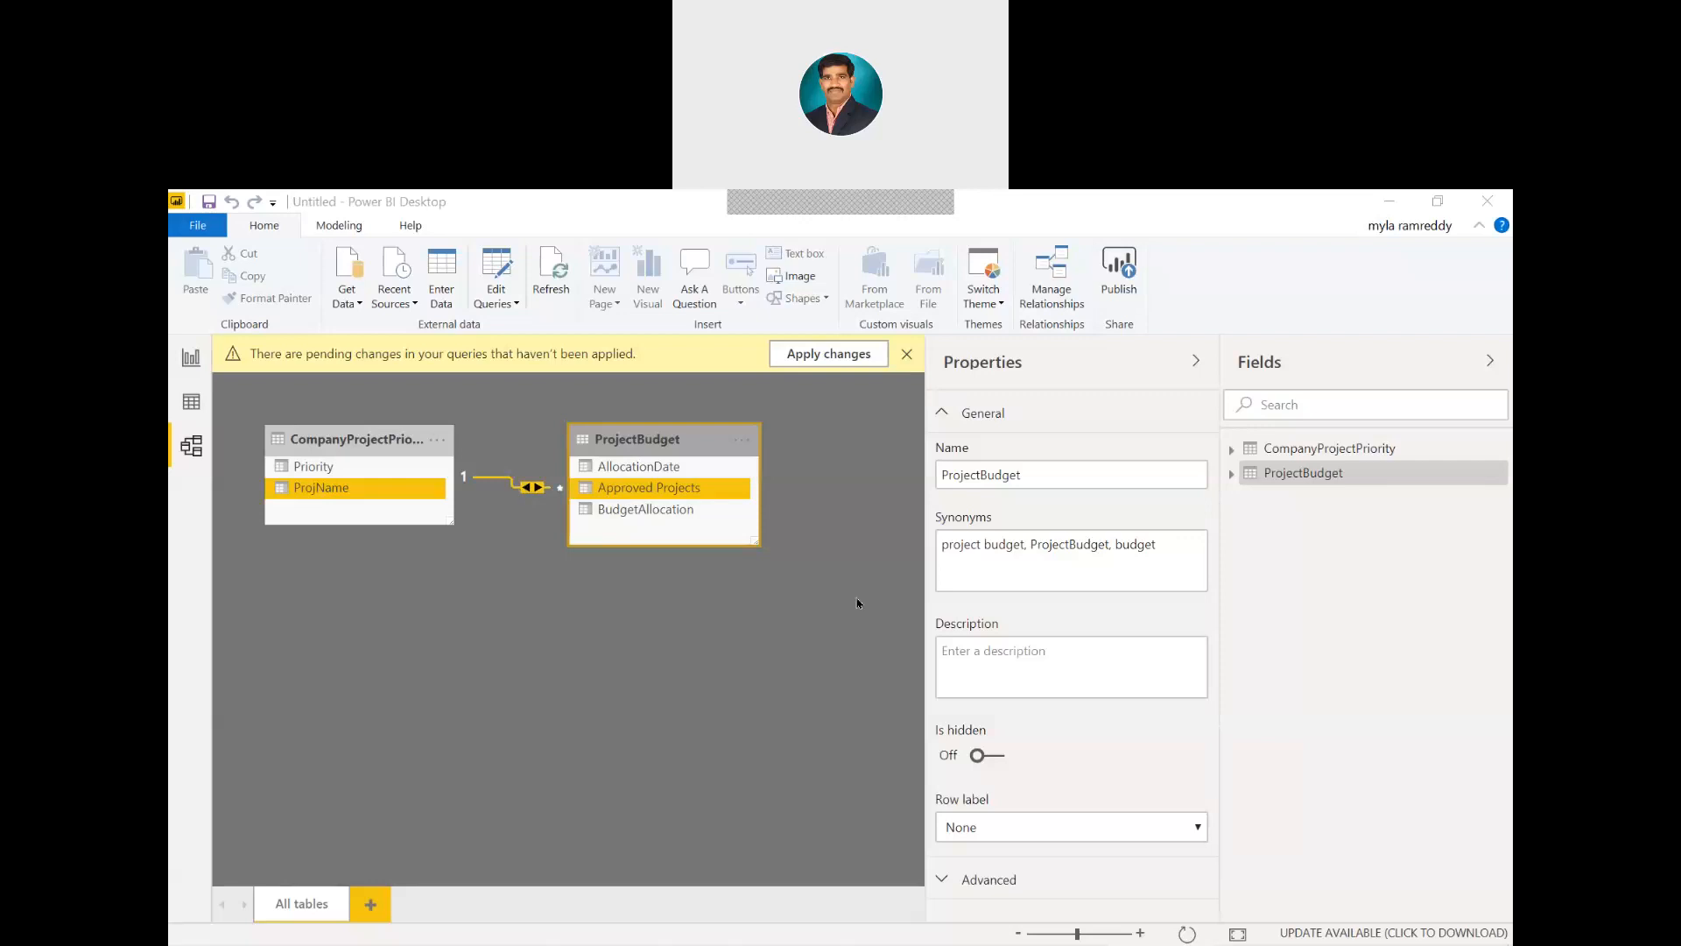
click(897, 737)
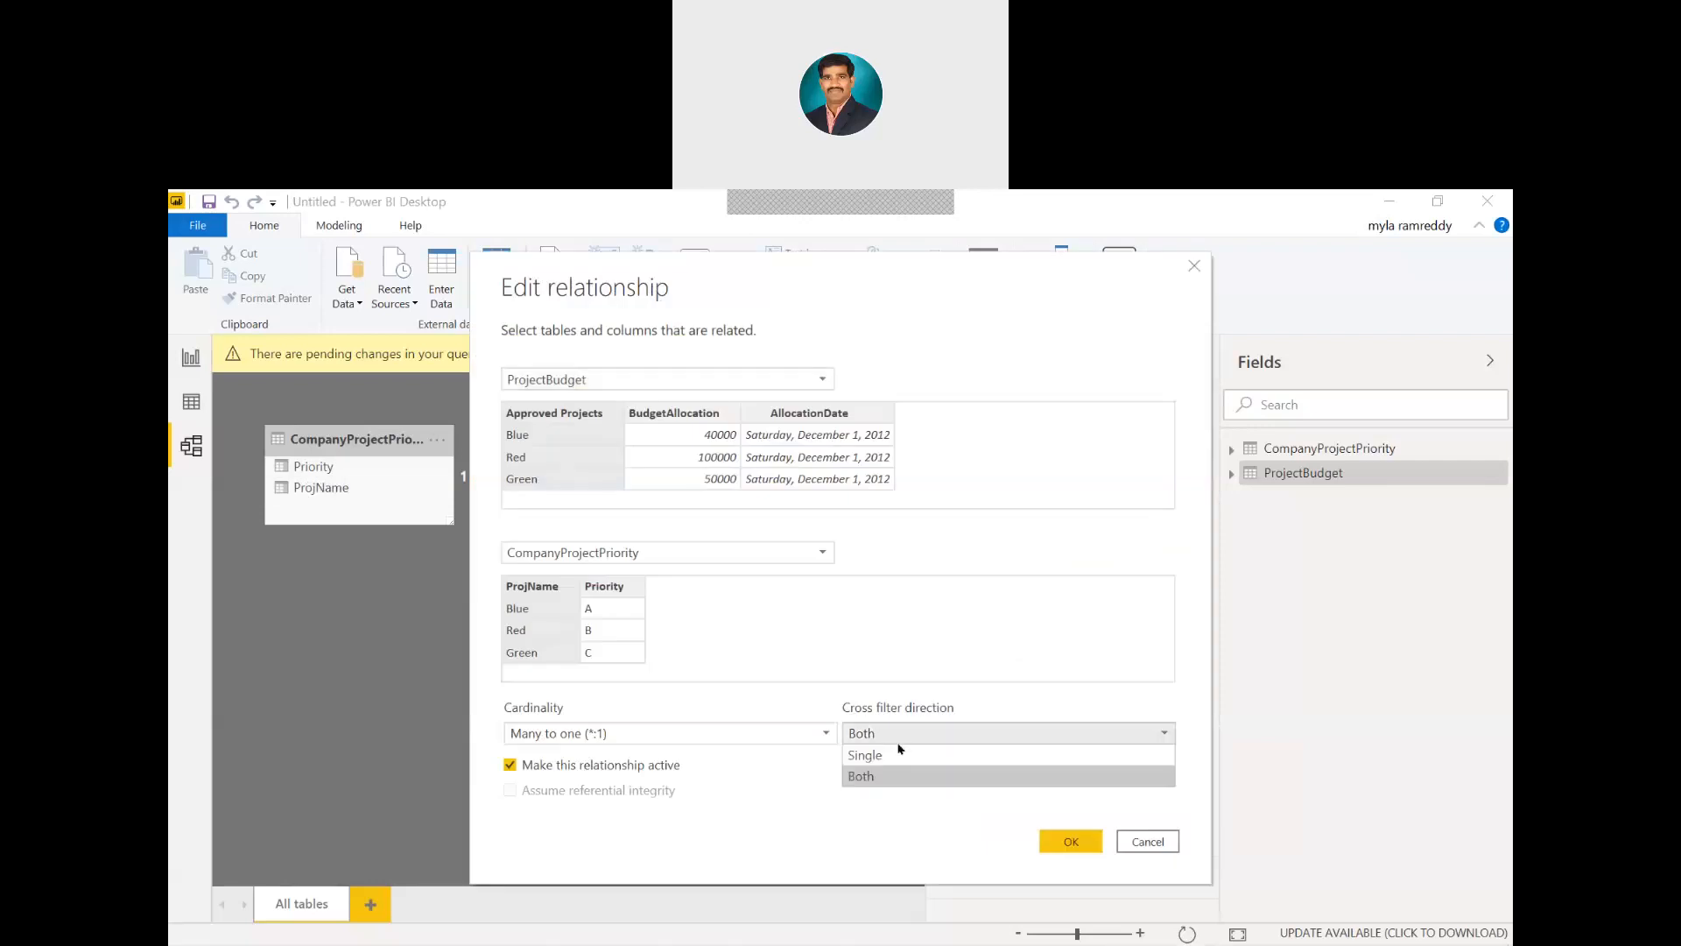
click(867, 830)
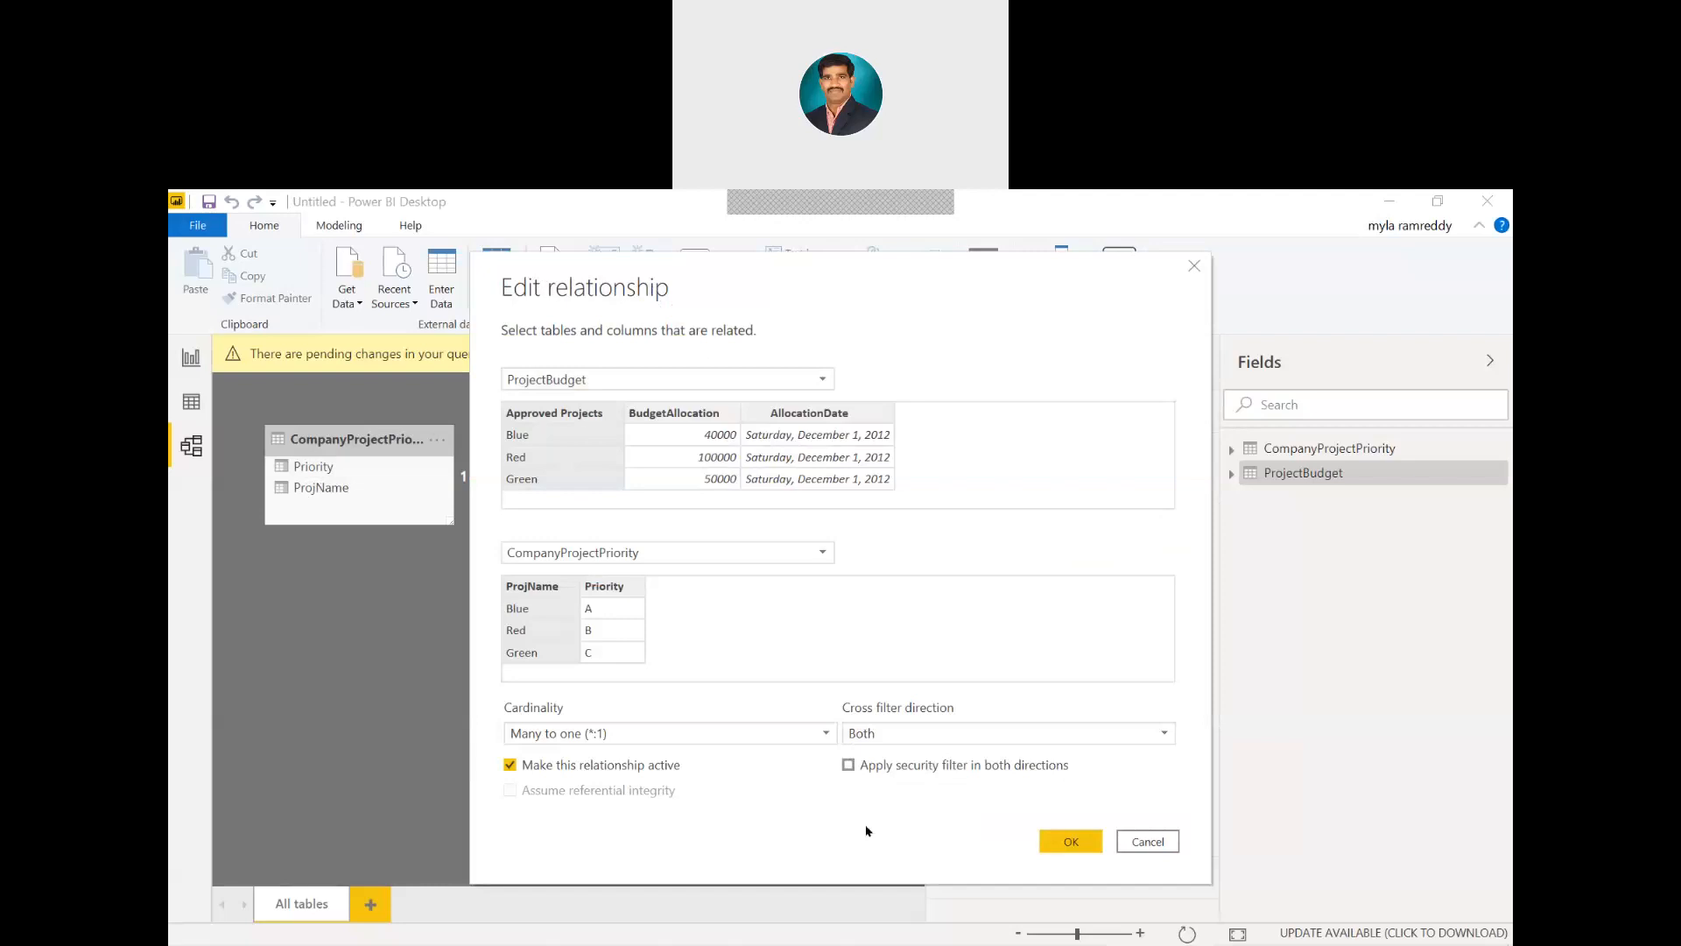
key(alt+Tab)
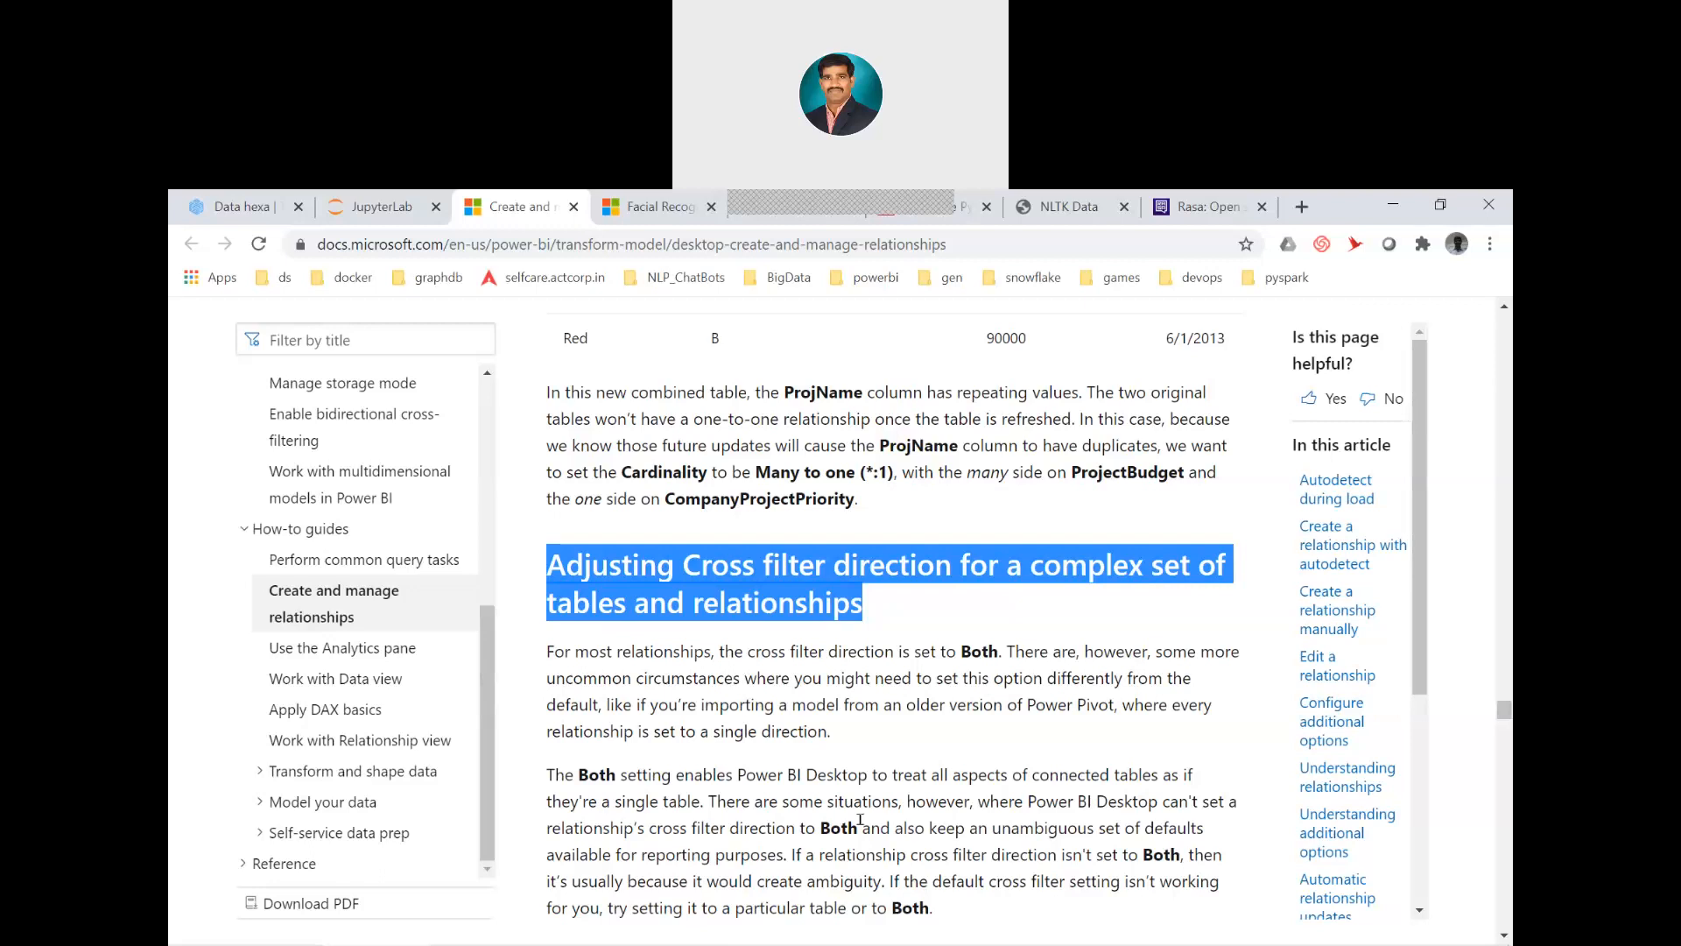
Examine the article's single-direction cross filtering example and its filter flow among CompanyProject, ProjectHours and CompanyEmployee
scroll(860, 820, down, 15)
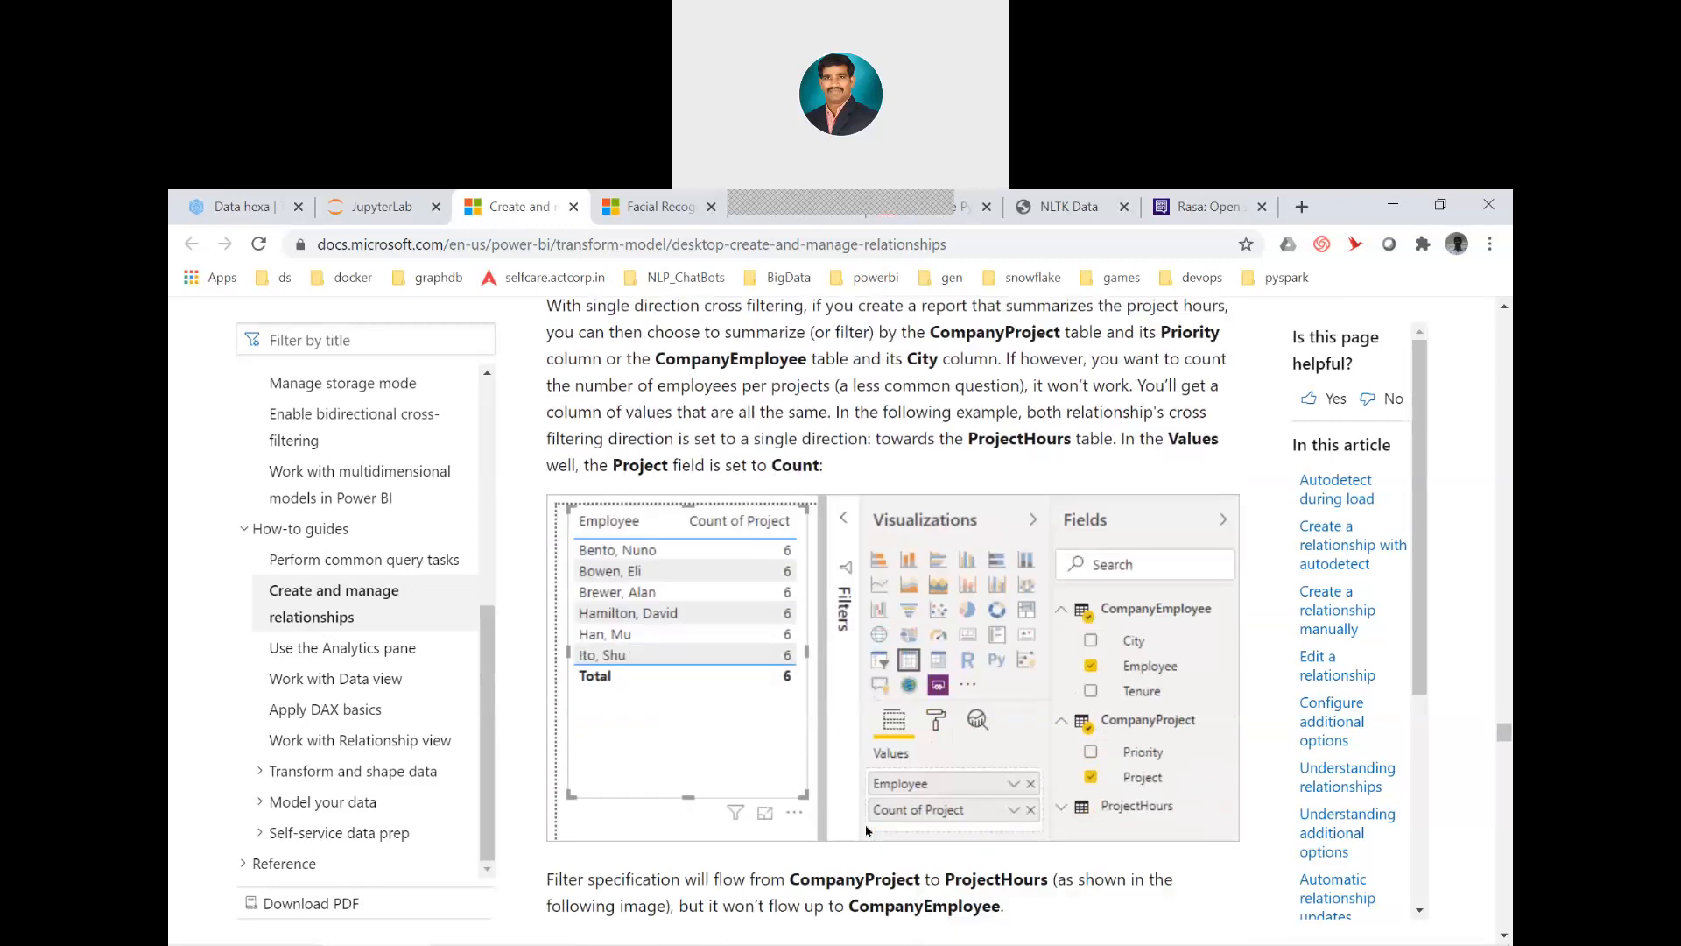
scroll(867, 830, down, 1)
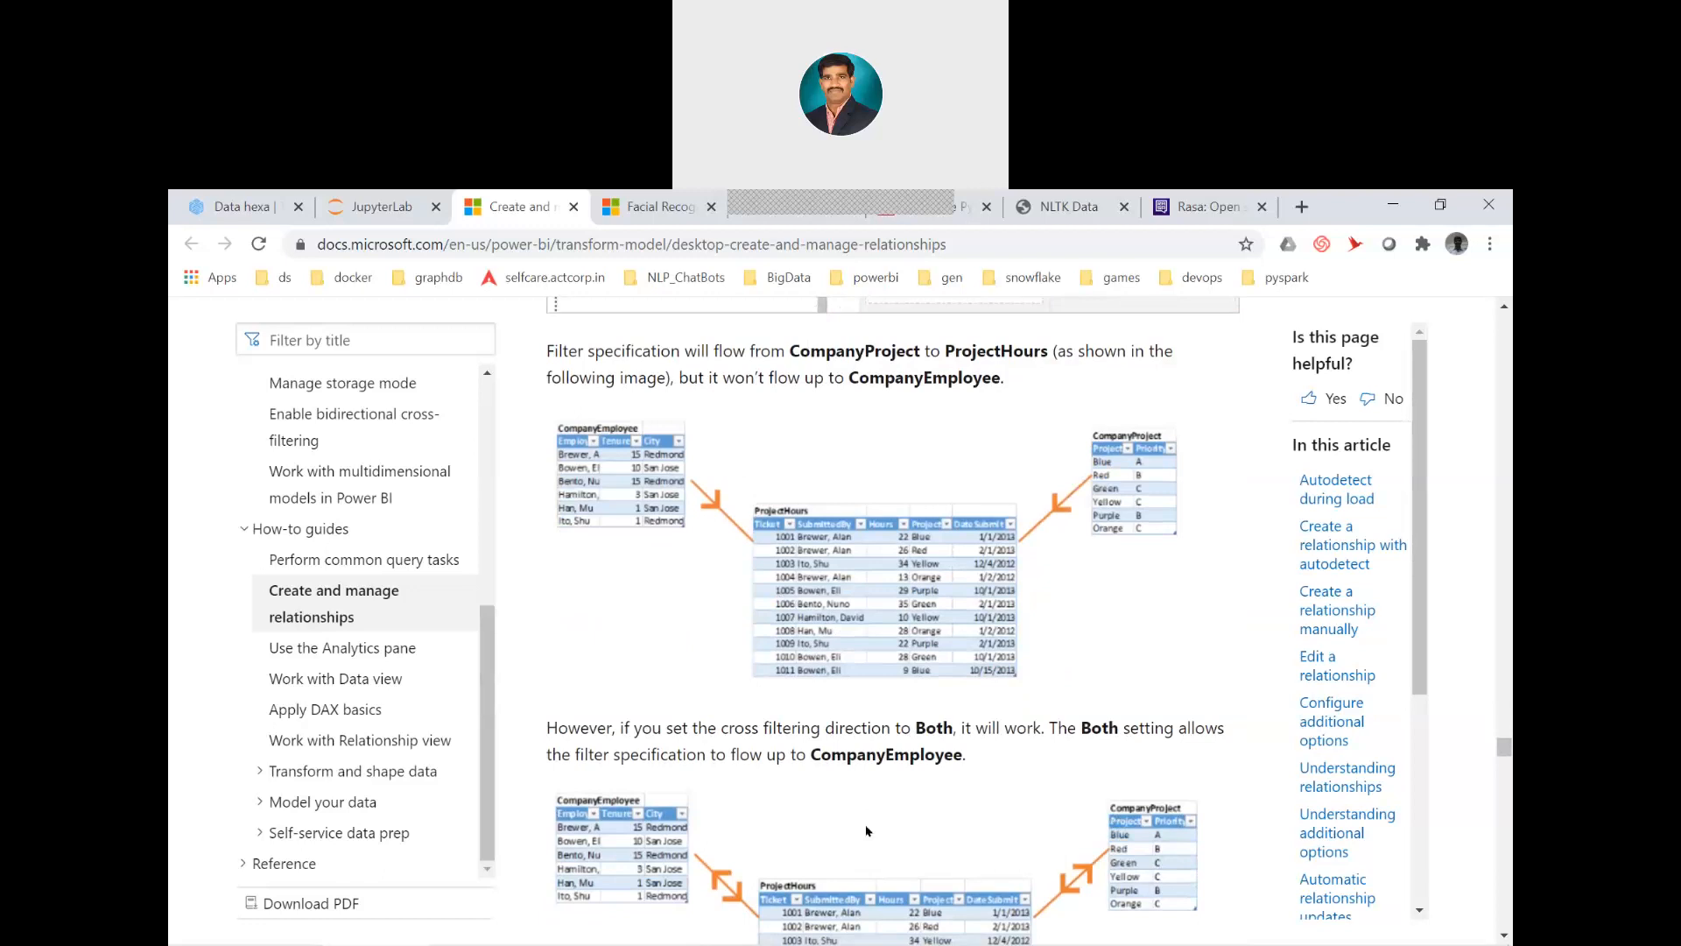
scroll(867, 830, up, 1)
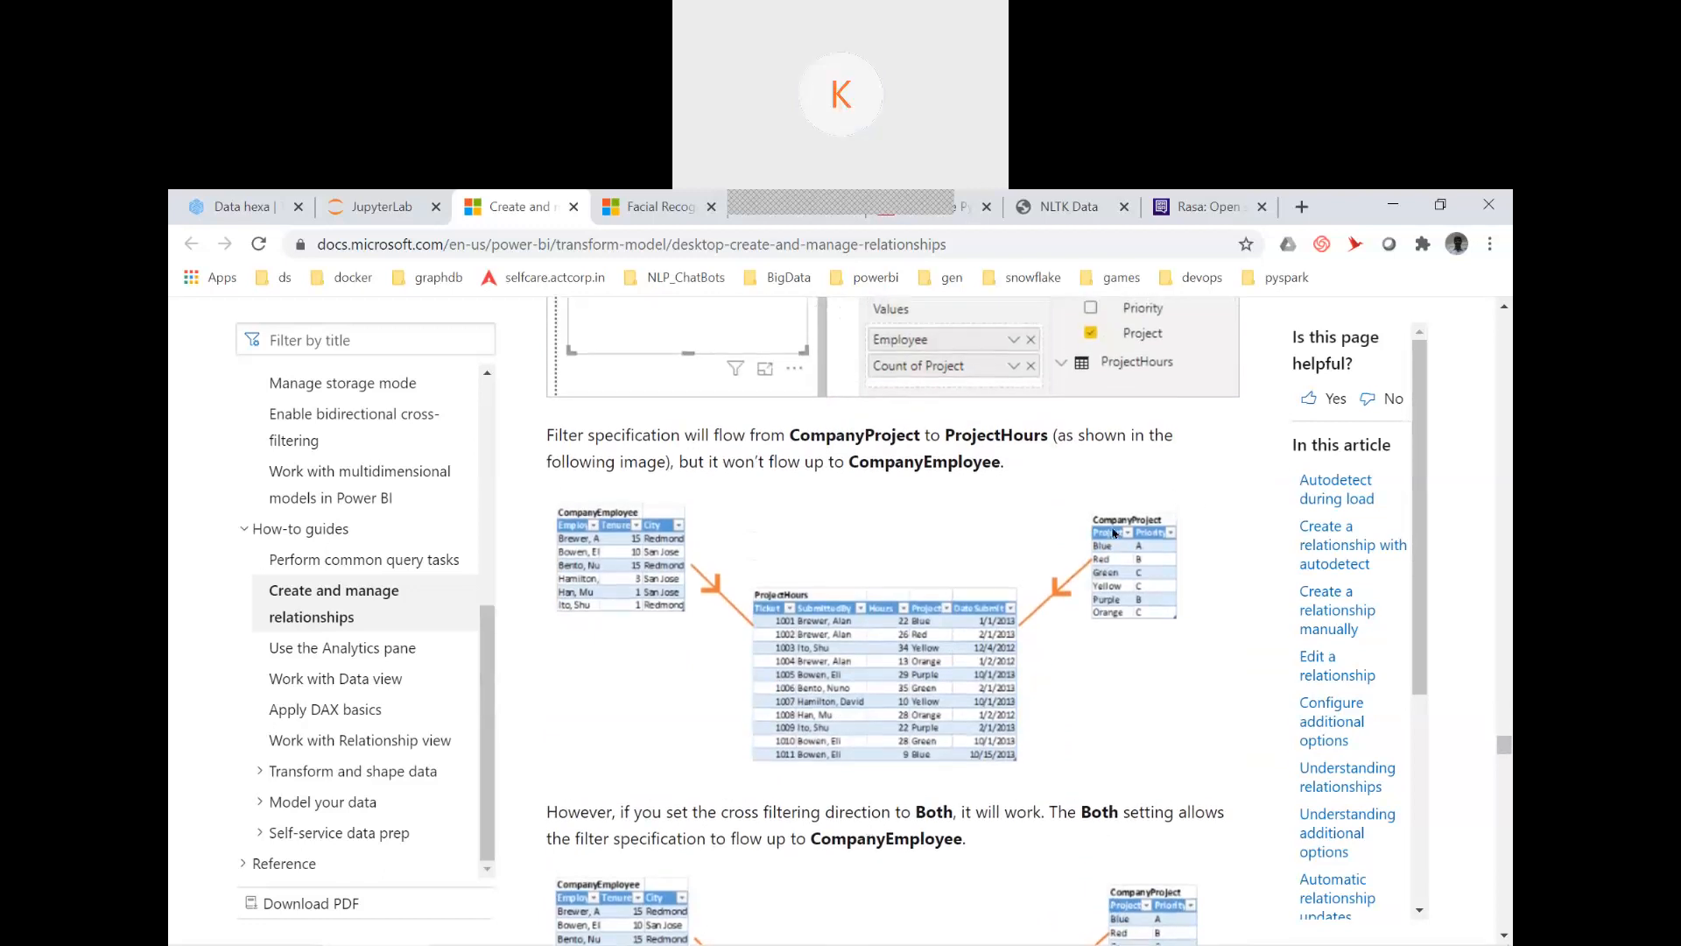
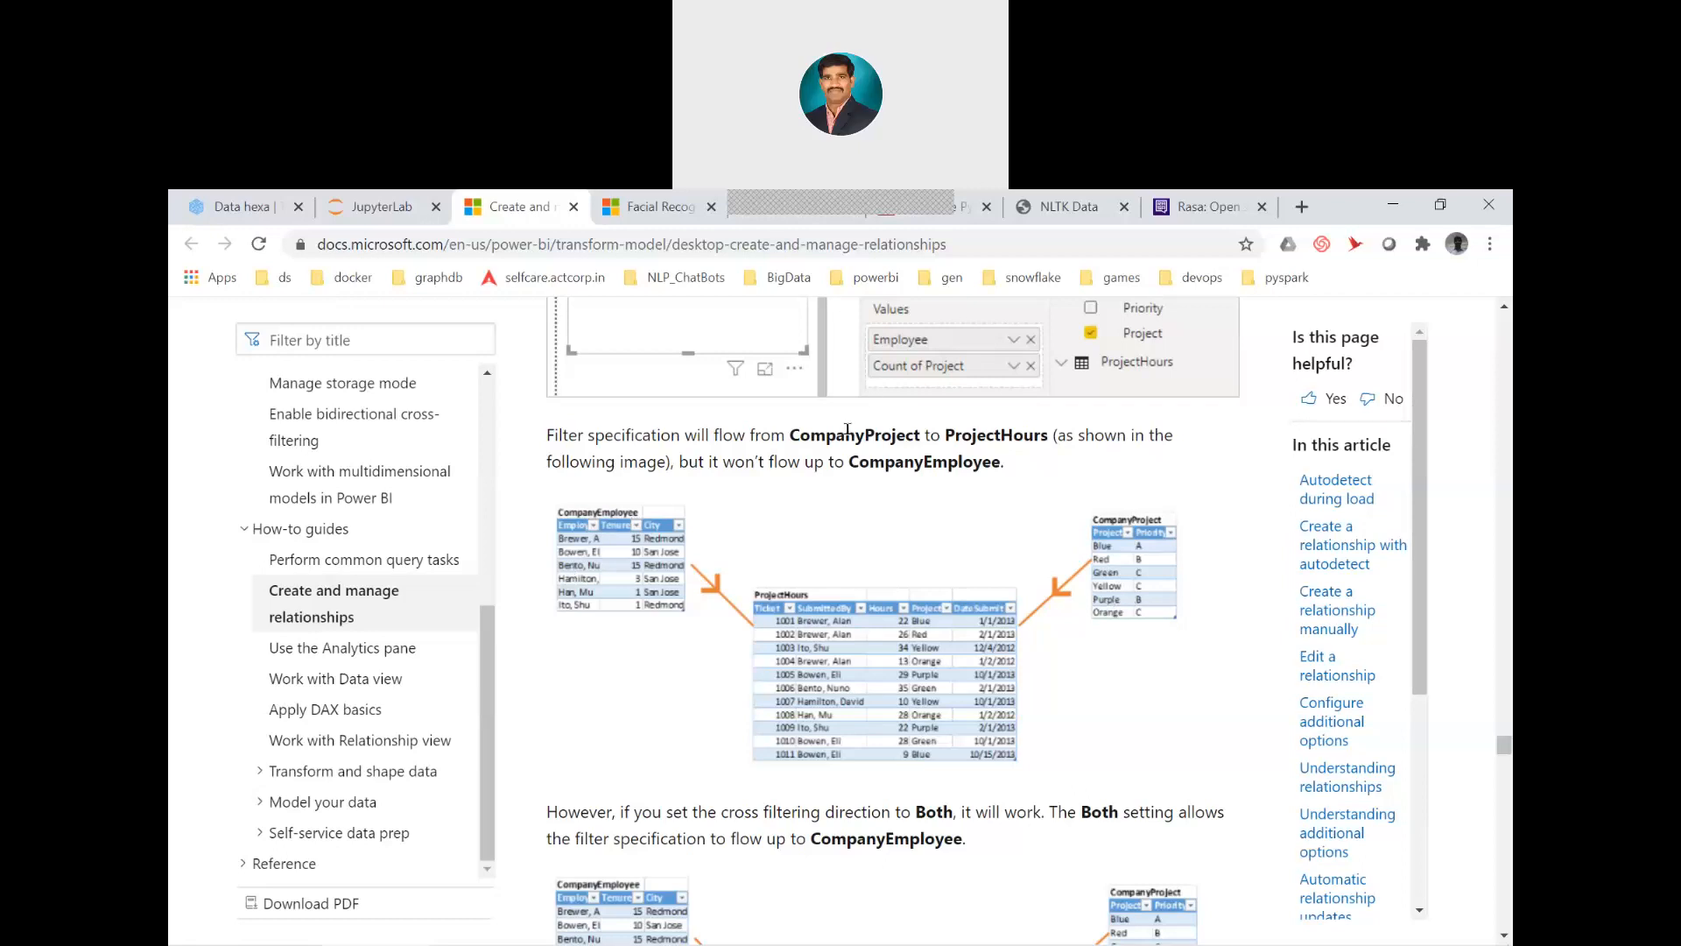
double_click(846, 429)
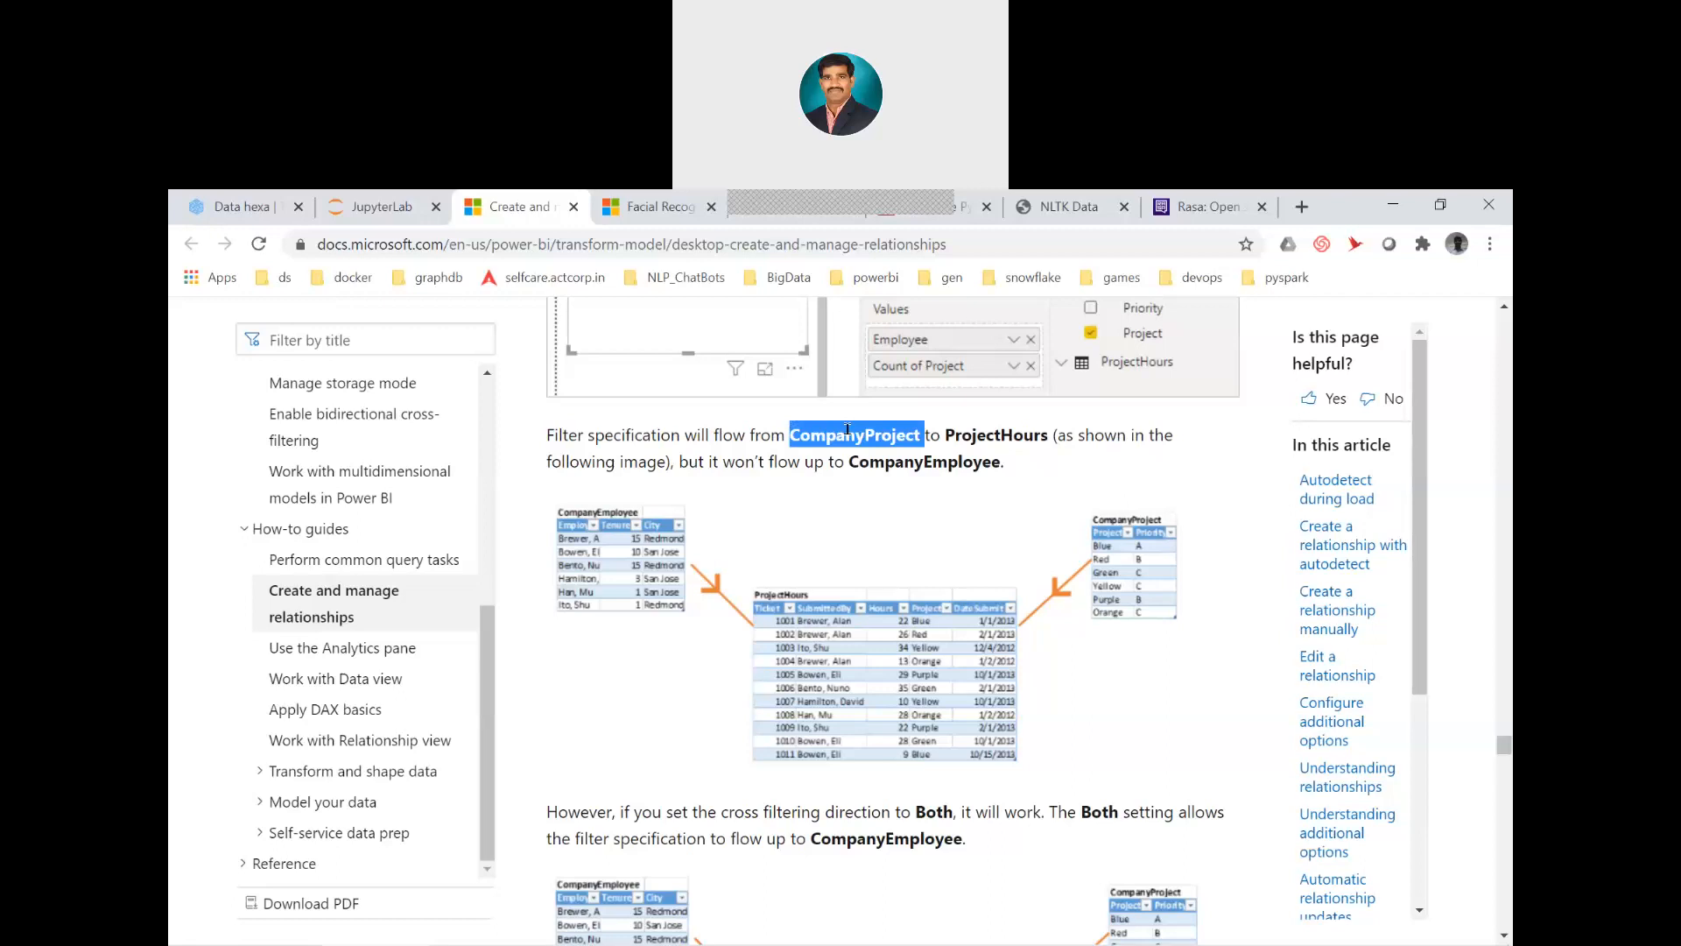
double_click(985, 431)
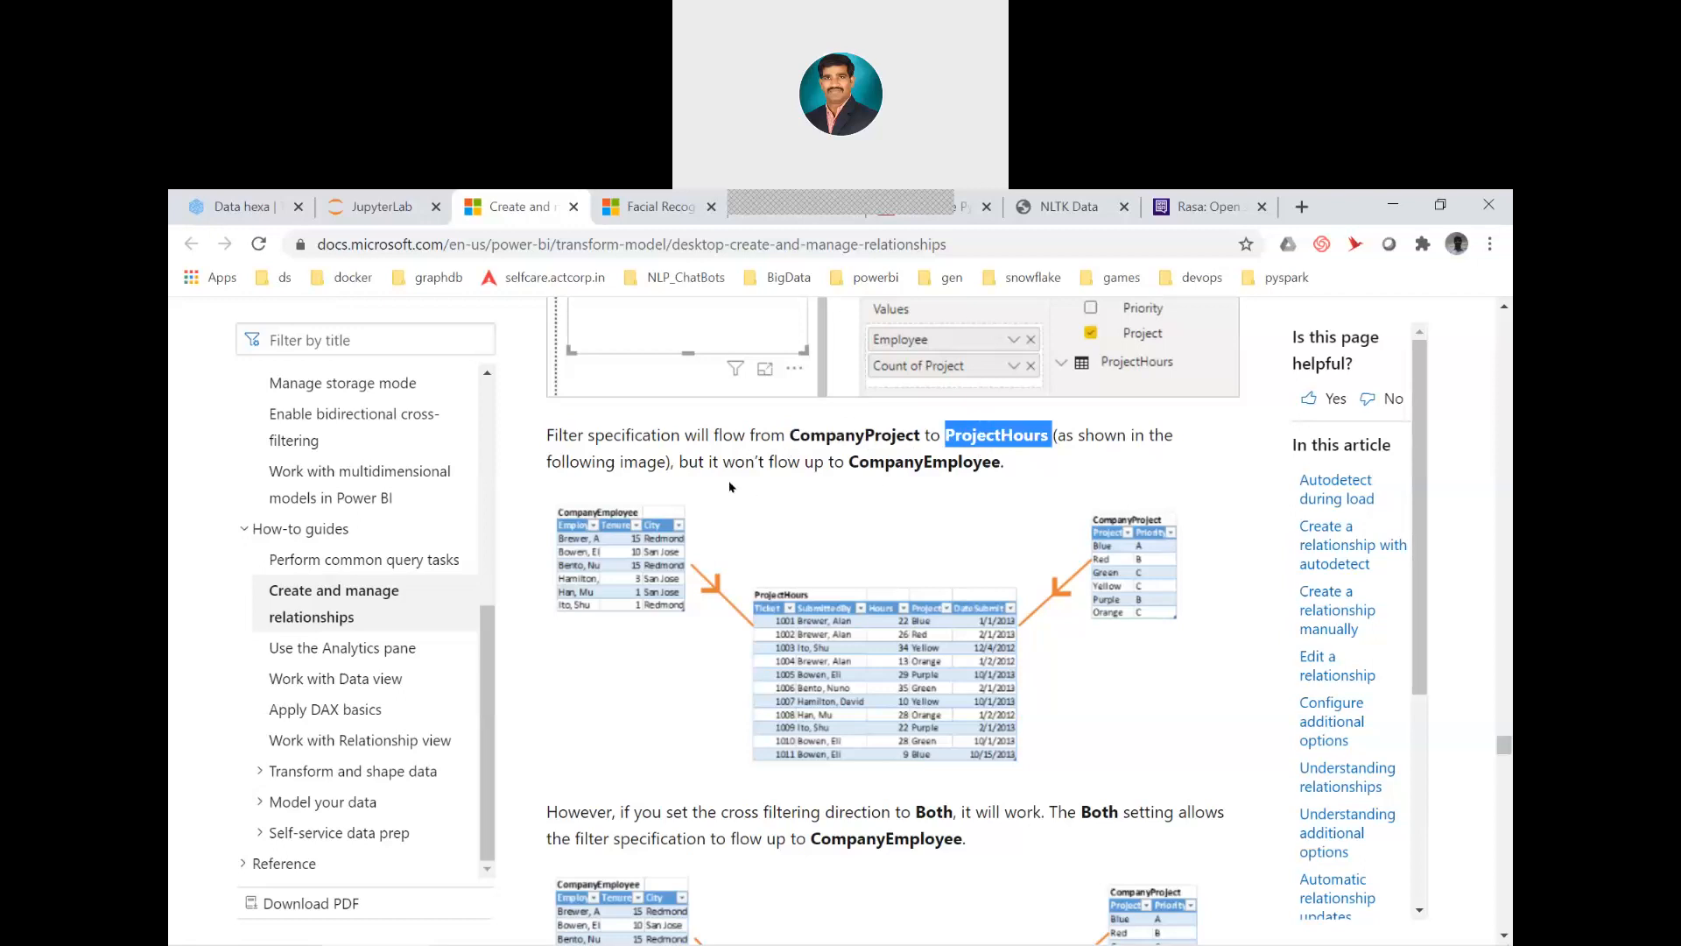
double_click(881, 459)
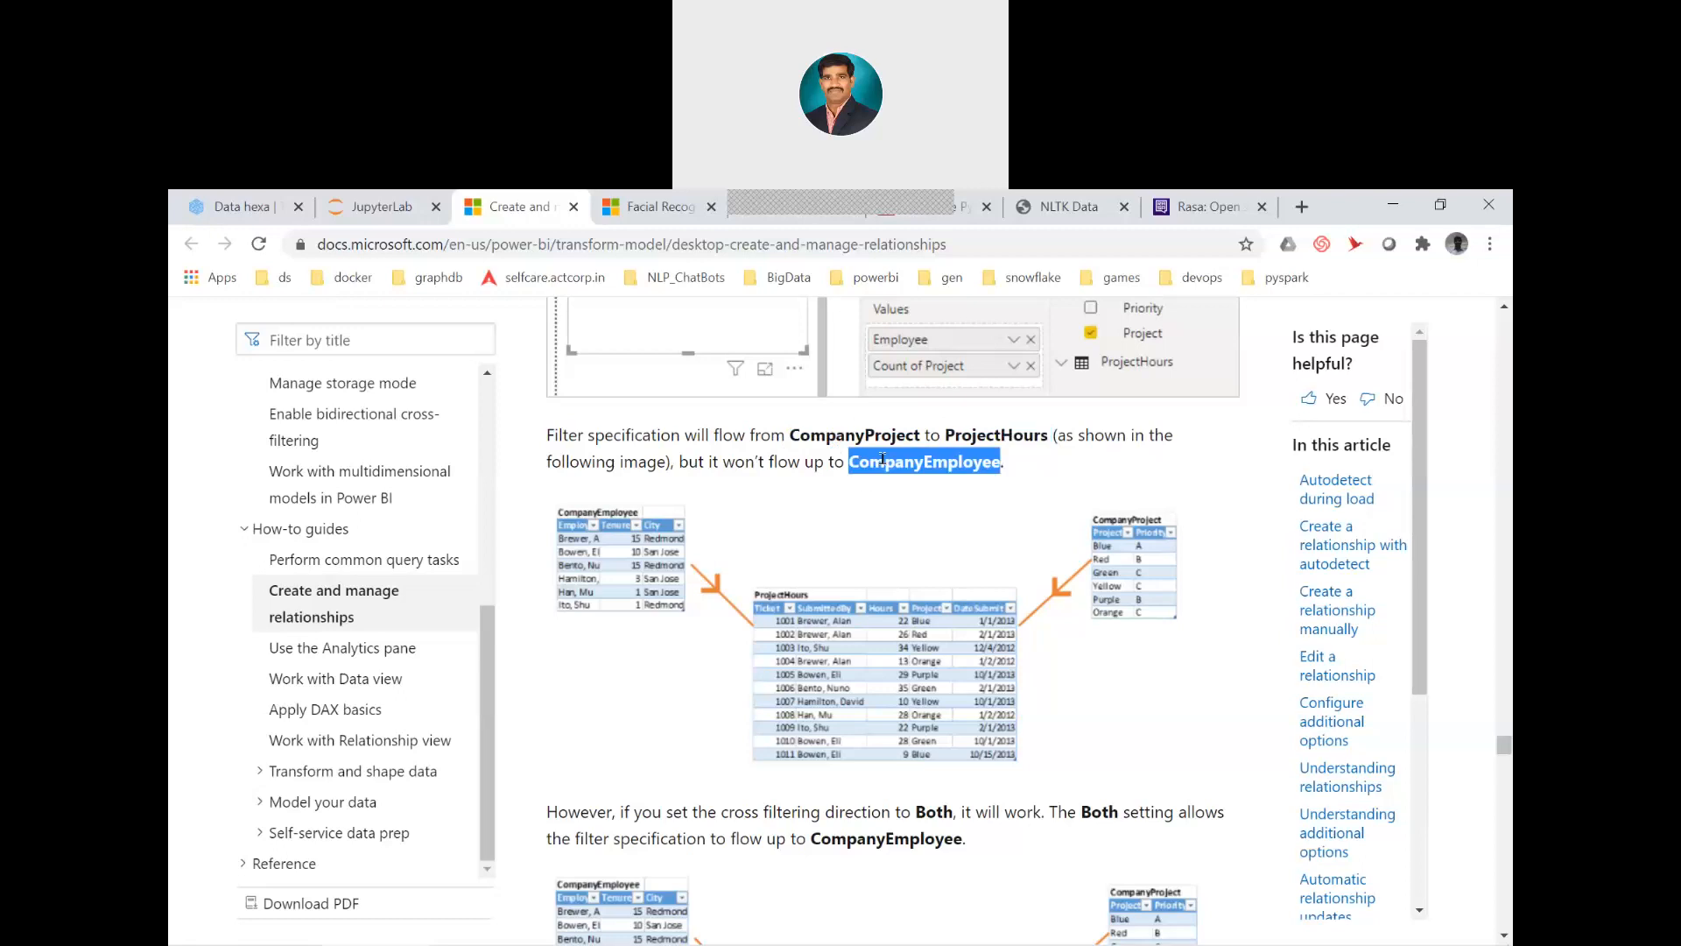
Read how the Both cross filtering setting affects CompanyEmployee, and examine its two-way diagram and report
click(583, 814)
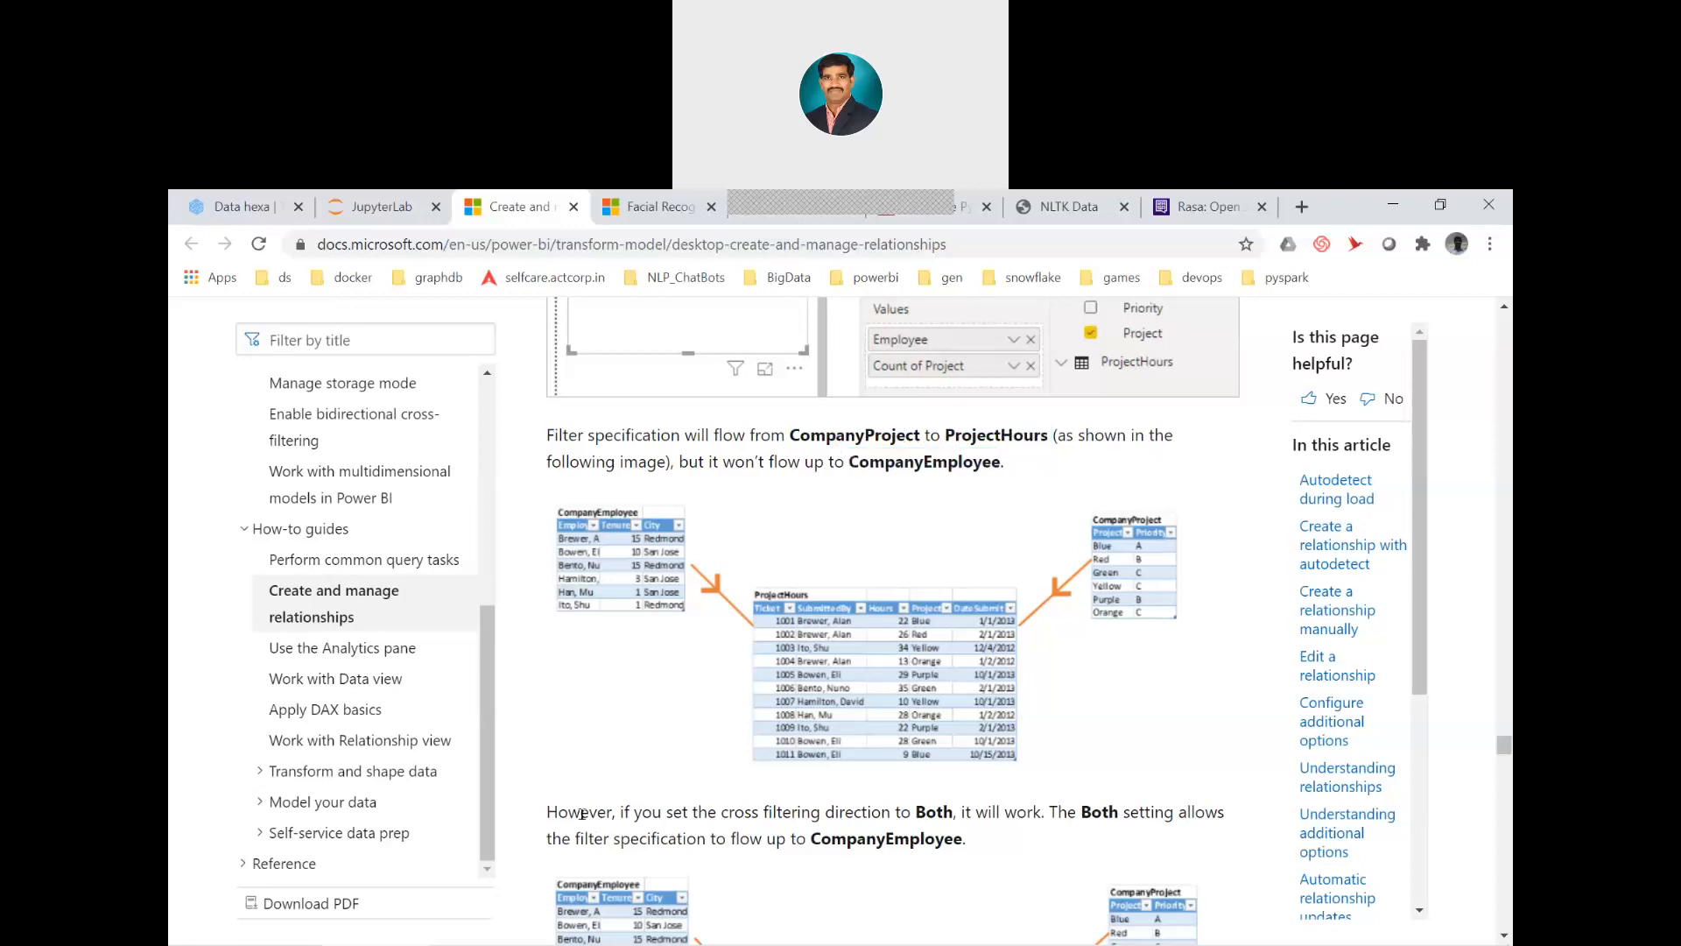
double_click(582, 814)
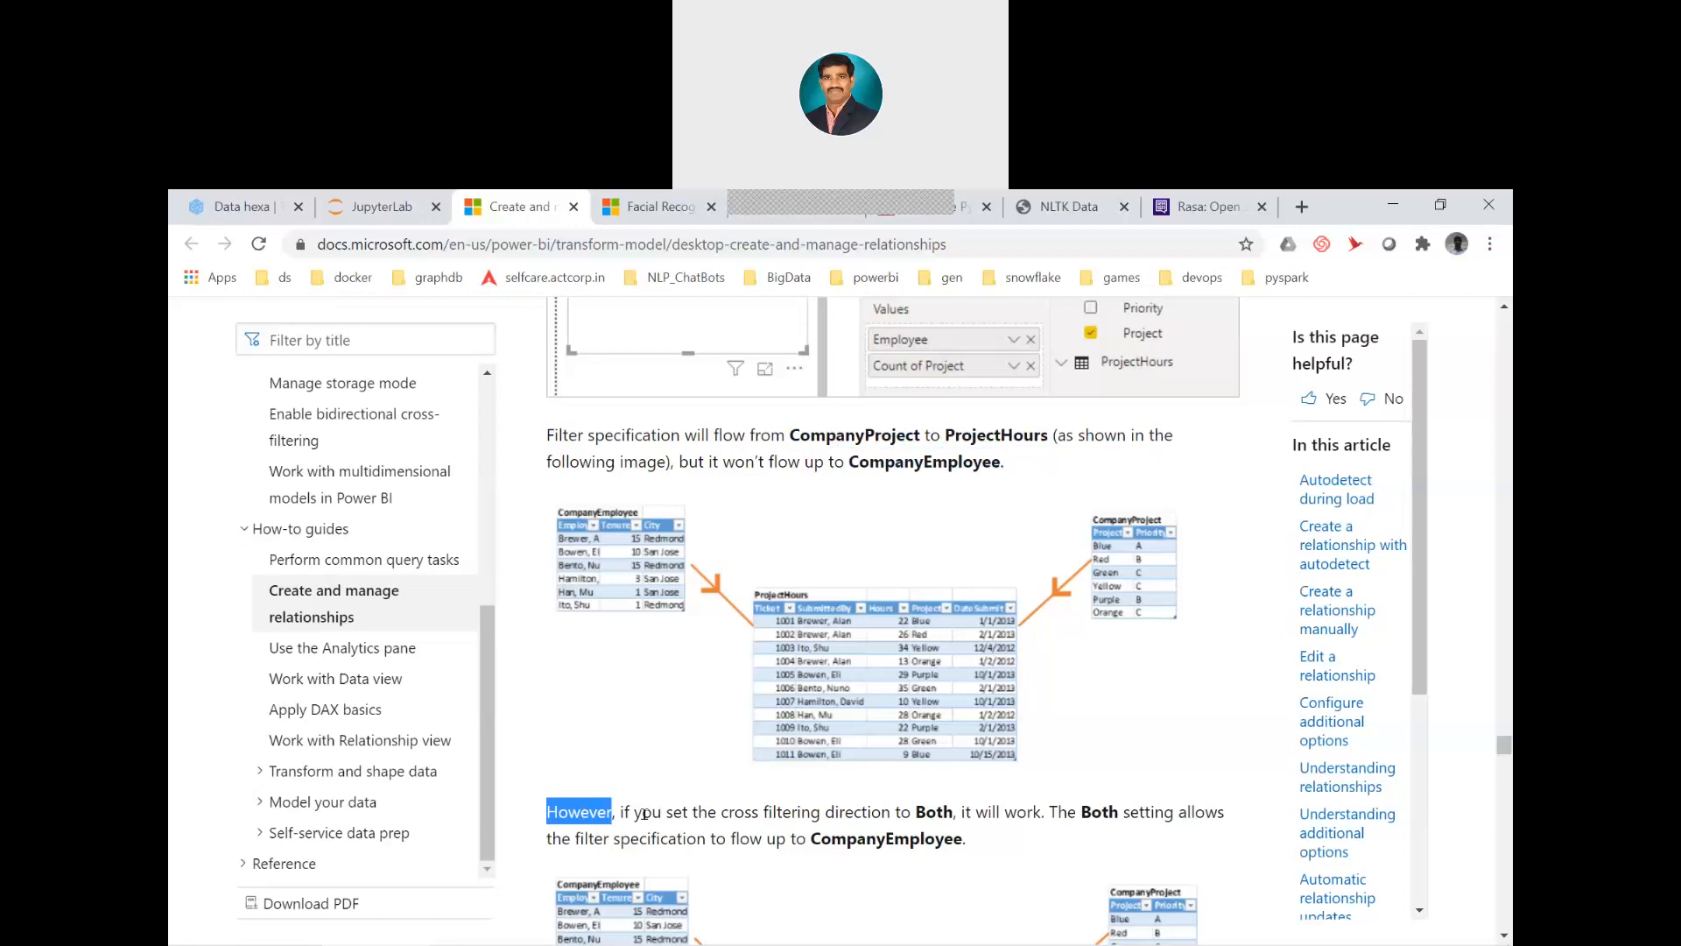
double_click(917, 809)
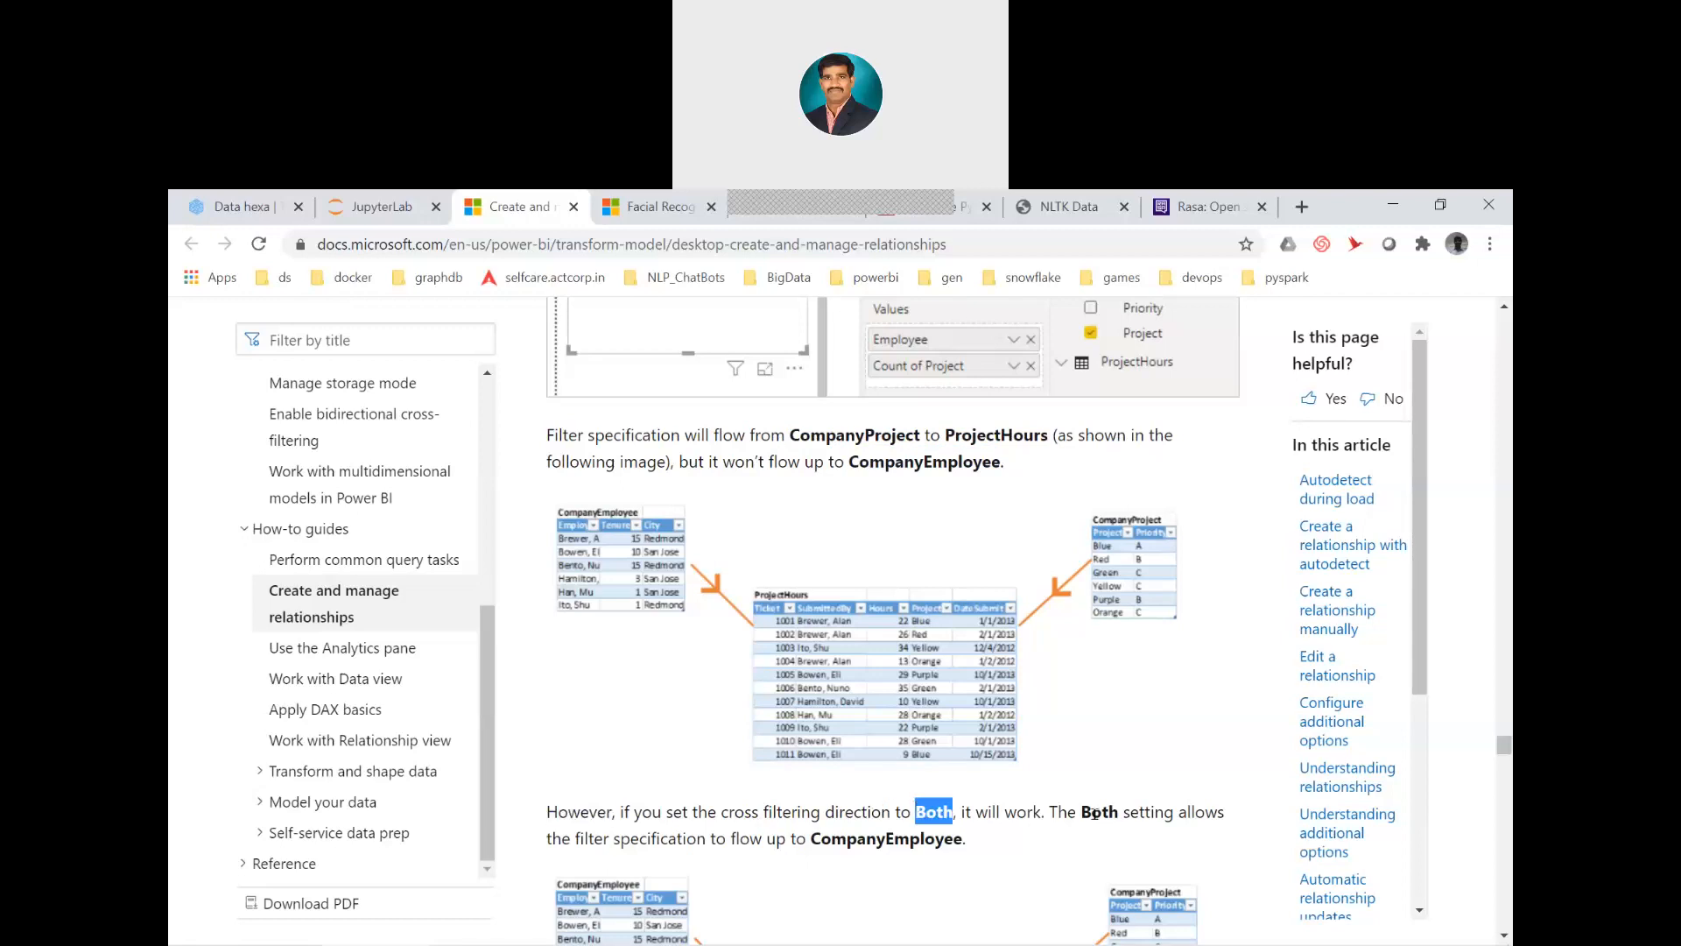
scroll(1094, 814, down, 2)
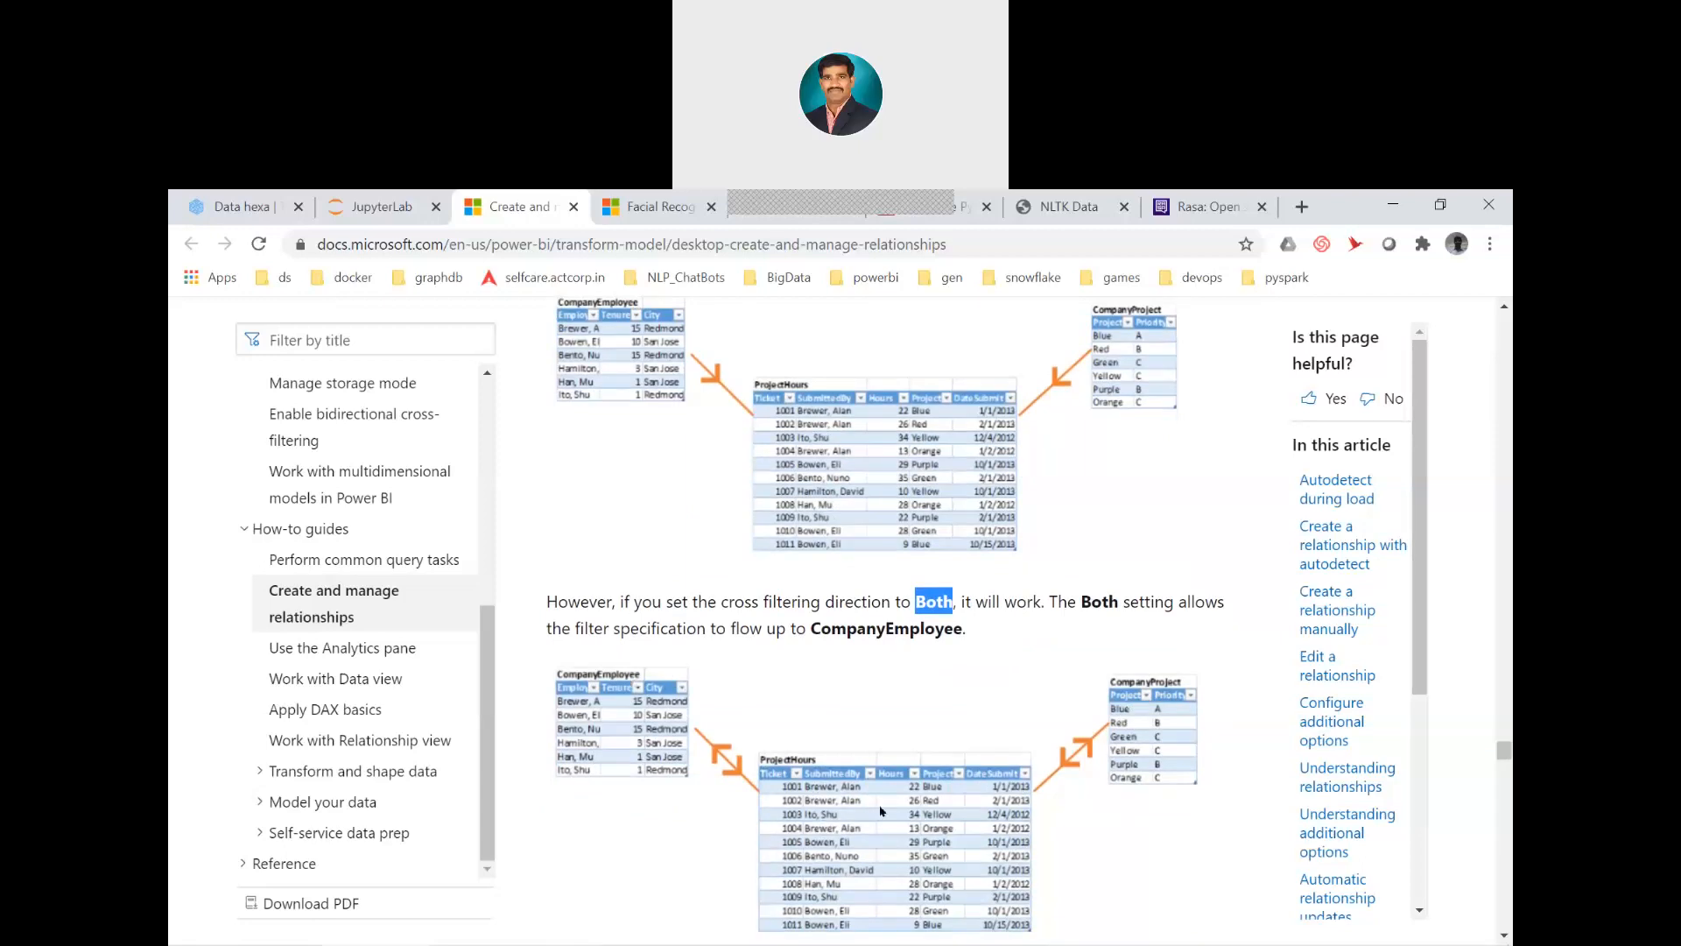
scroll(880, 810, down, 4)
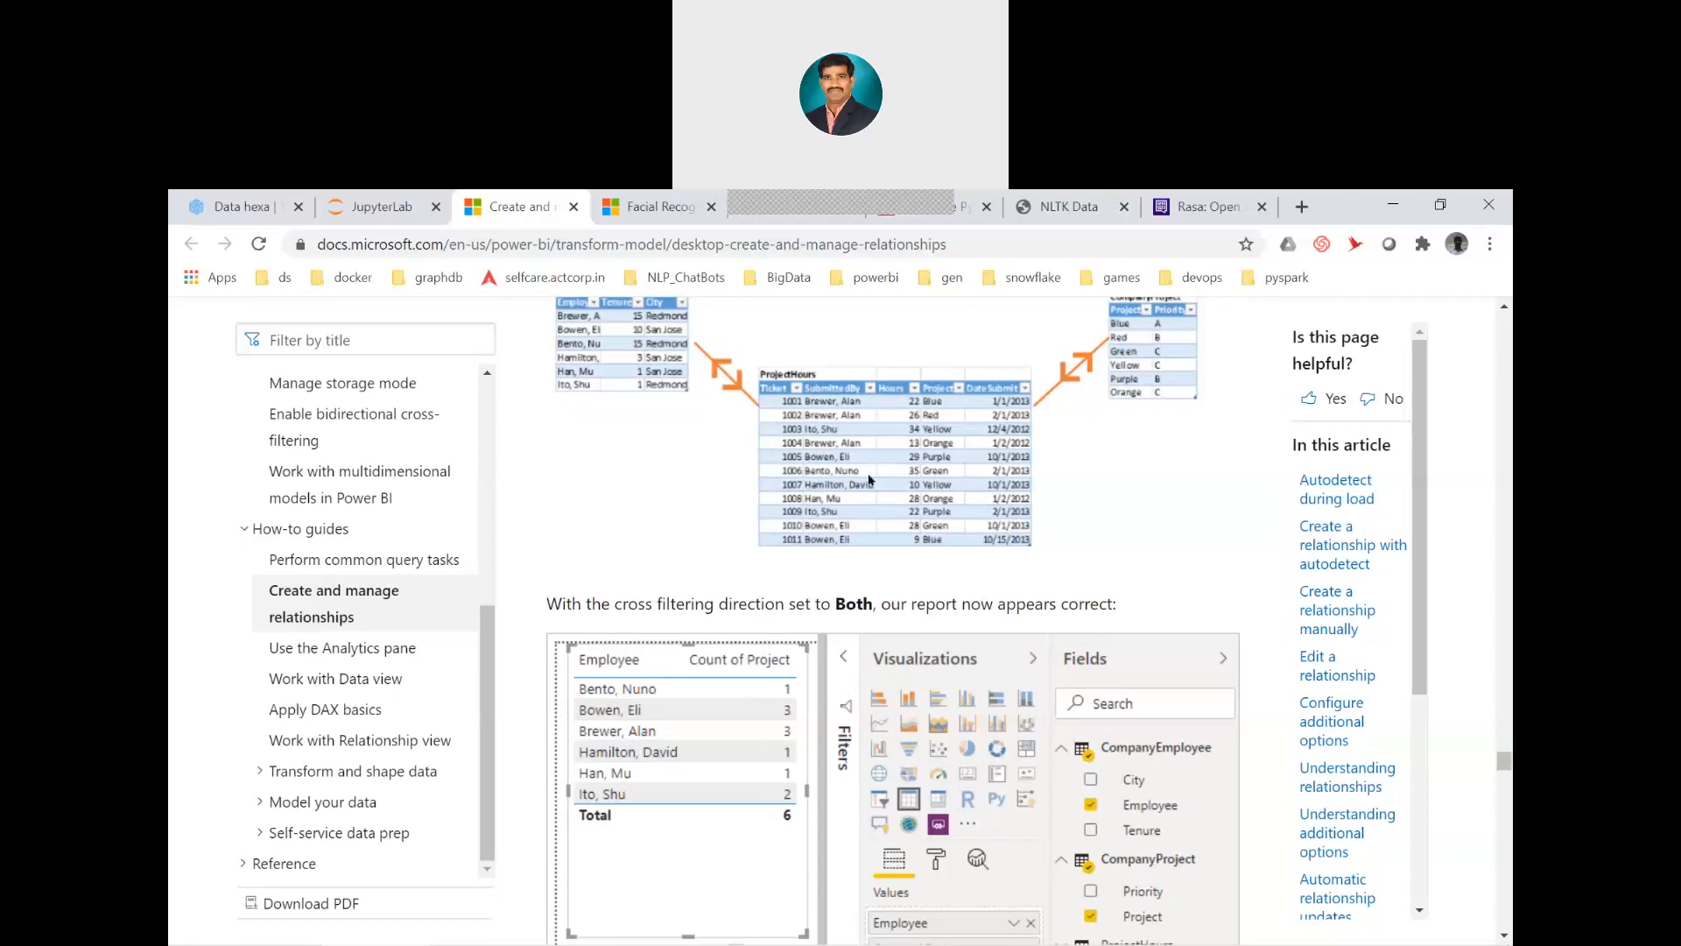
Compare the employee project counts in the article's single-direction report with those in the Both-direction report
scroll(723, 580, up, 10)
scroll(868, 479, up, 2)
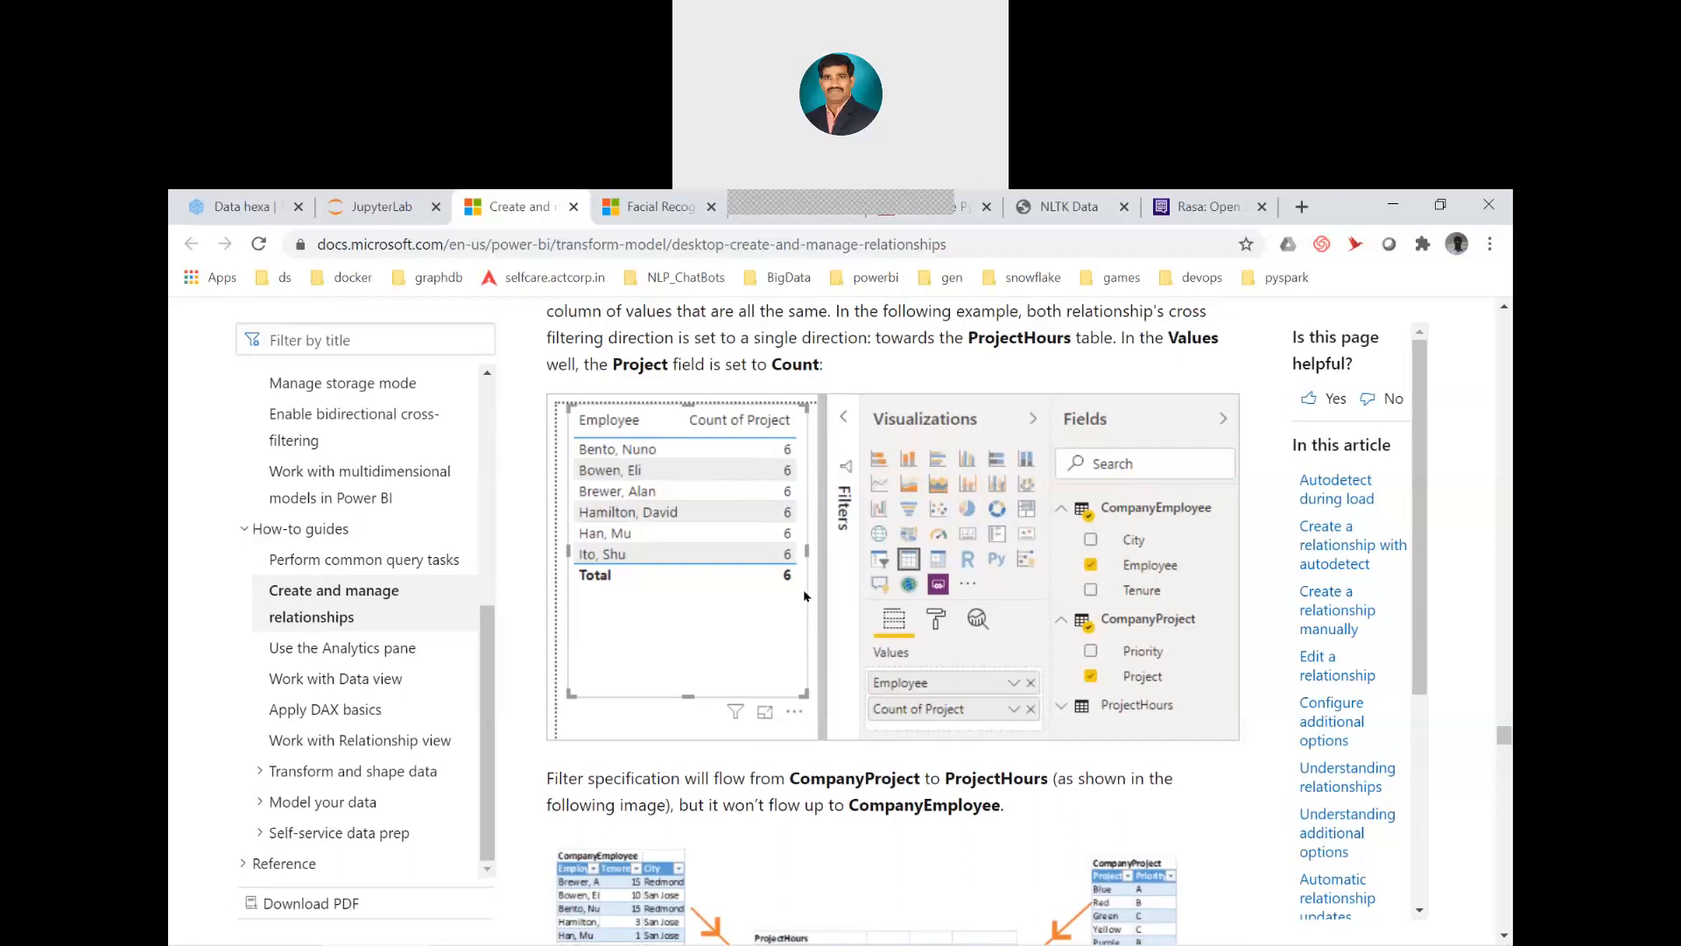
scroll(805, 596, down, 8)
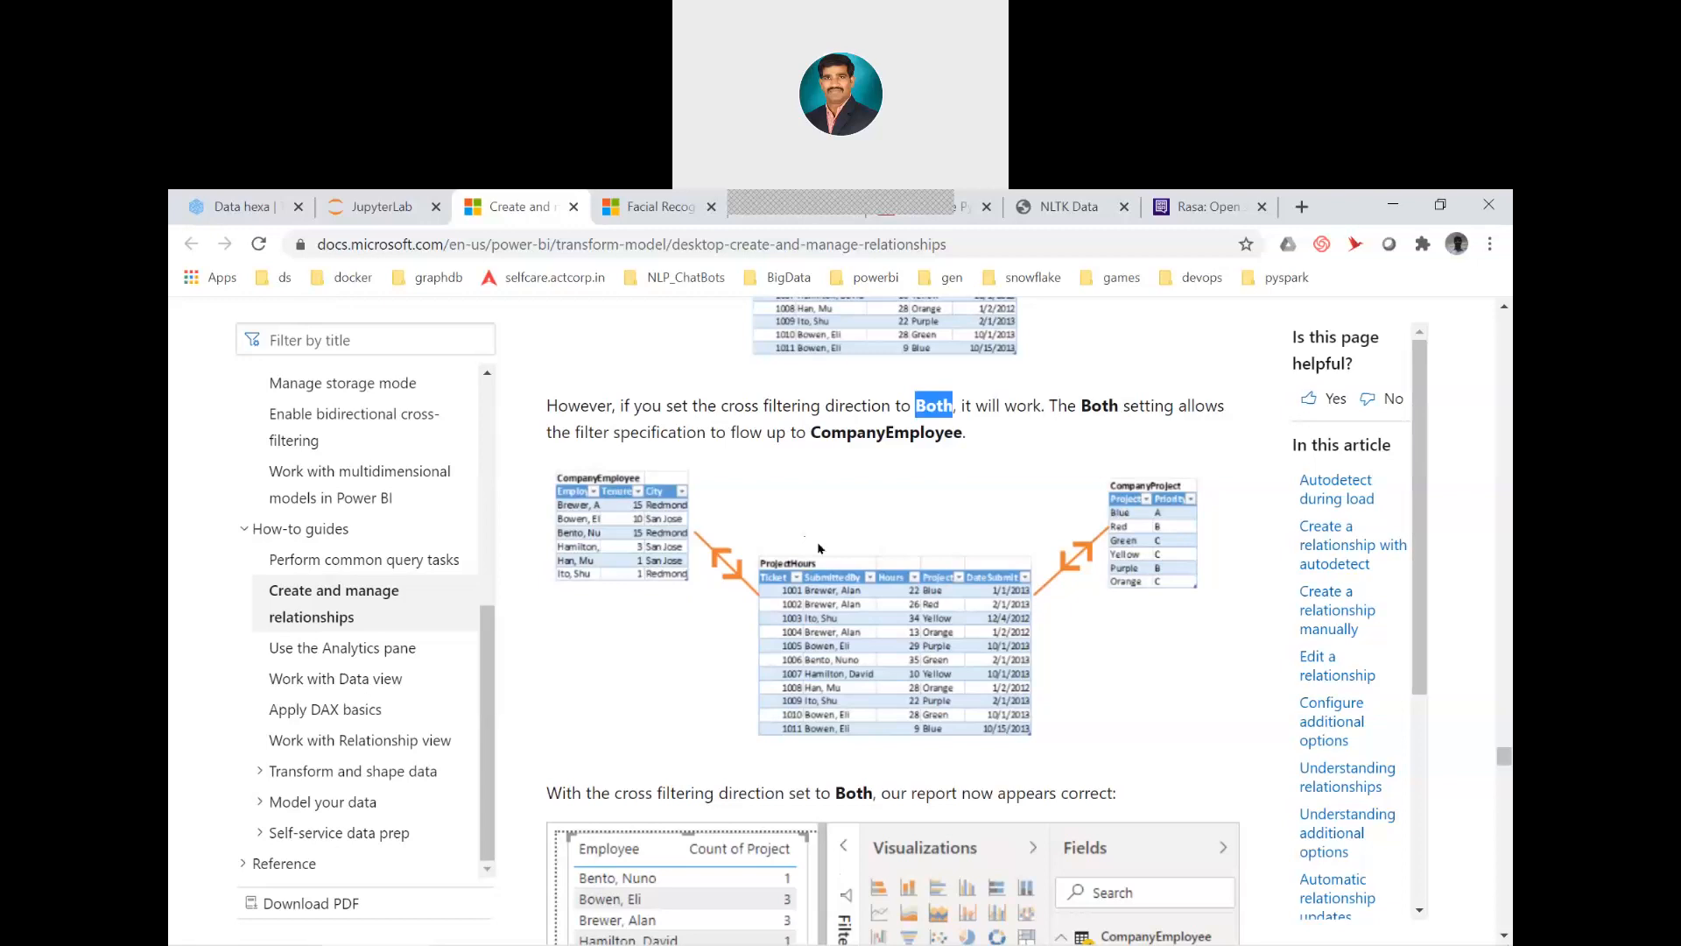
scroll(818, 548, down, 3)
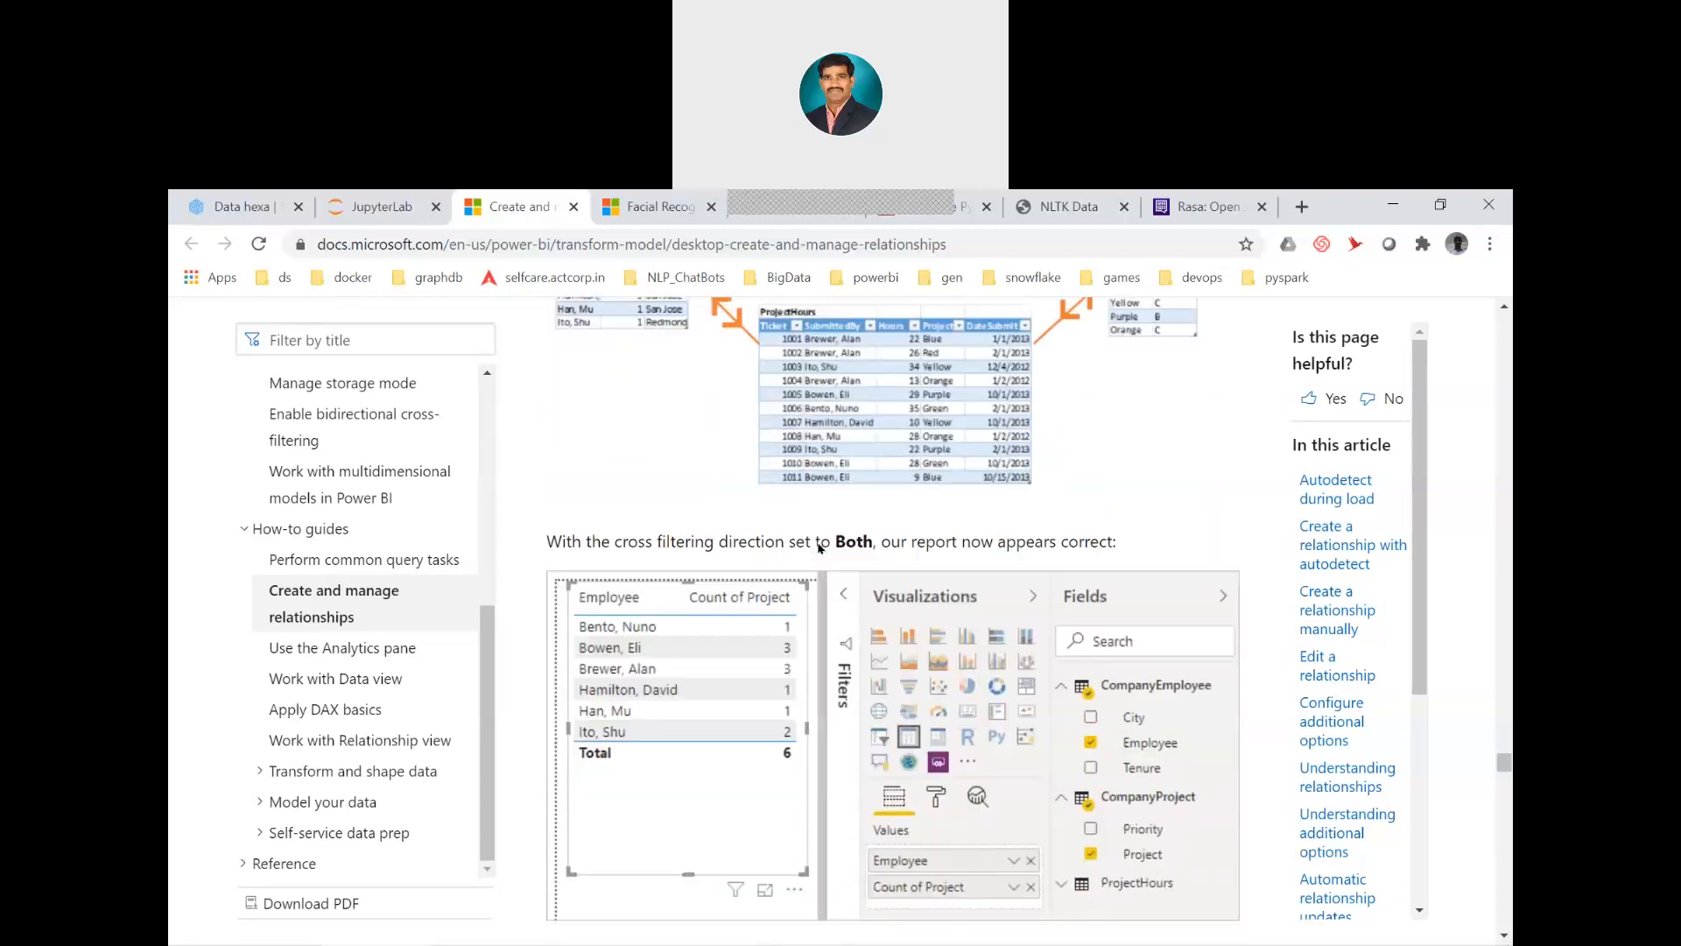
scroll(813, 538, up, 5)
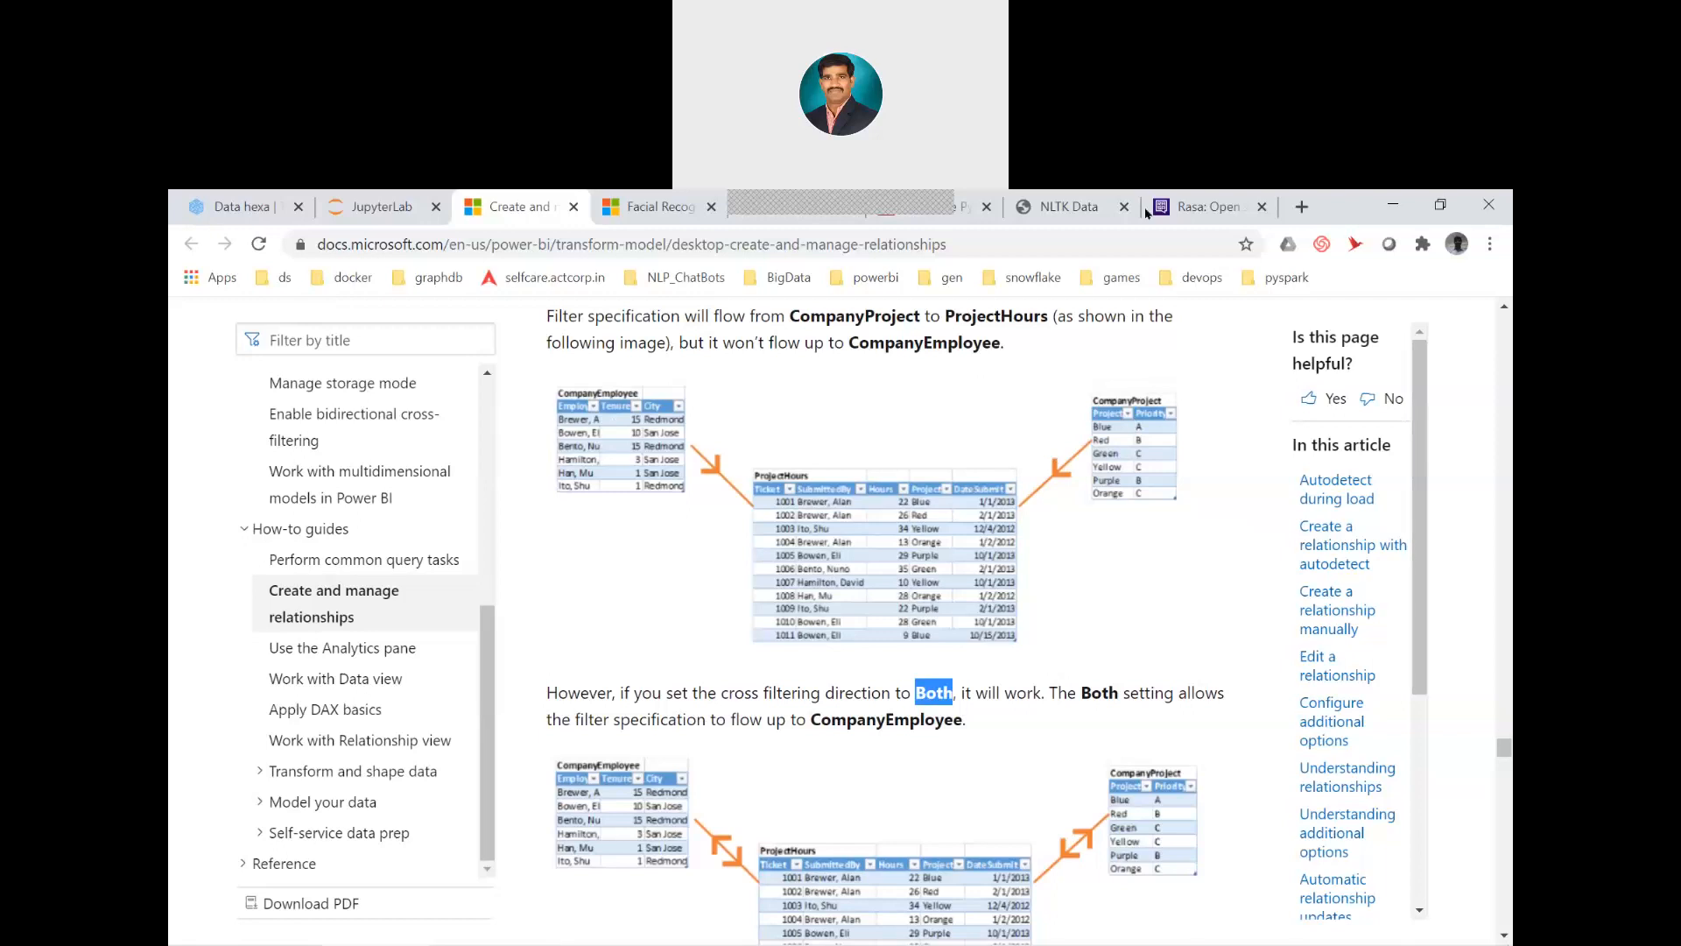
Annotate the diagrams with a freehand curve from CompanyProject to CompanyEmployee, the word "Single" with a cross, and "Both" with a tick
click(1188, 219)
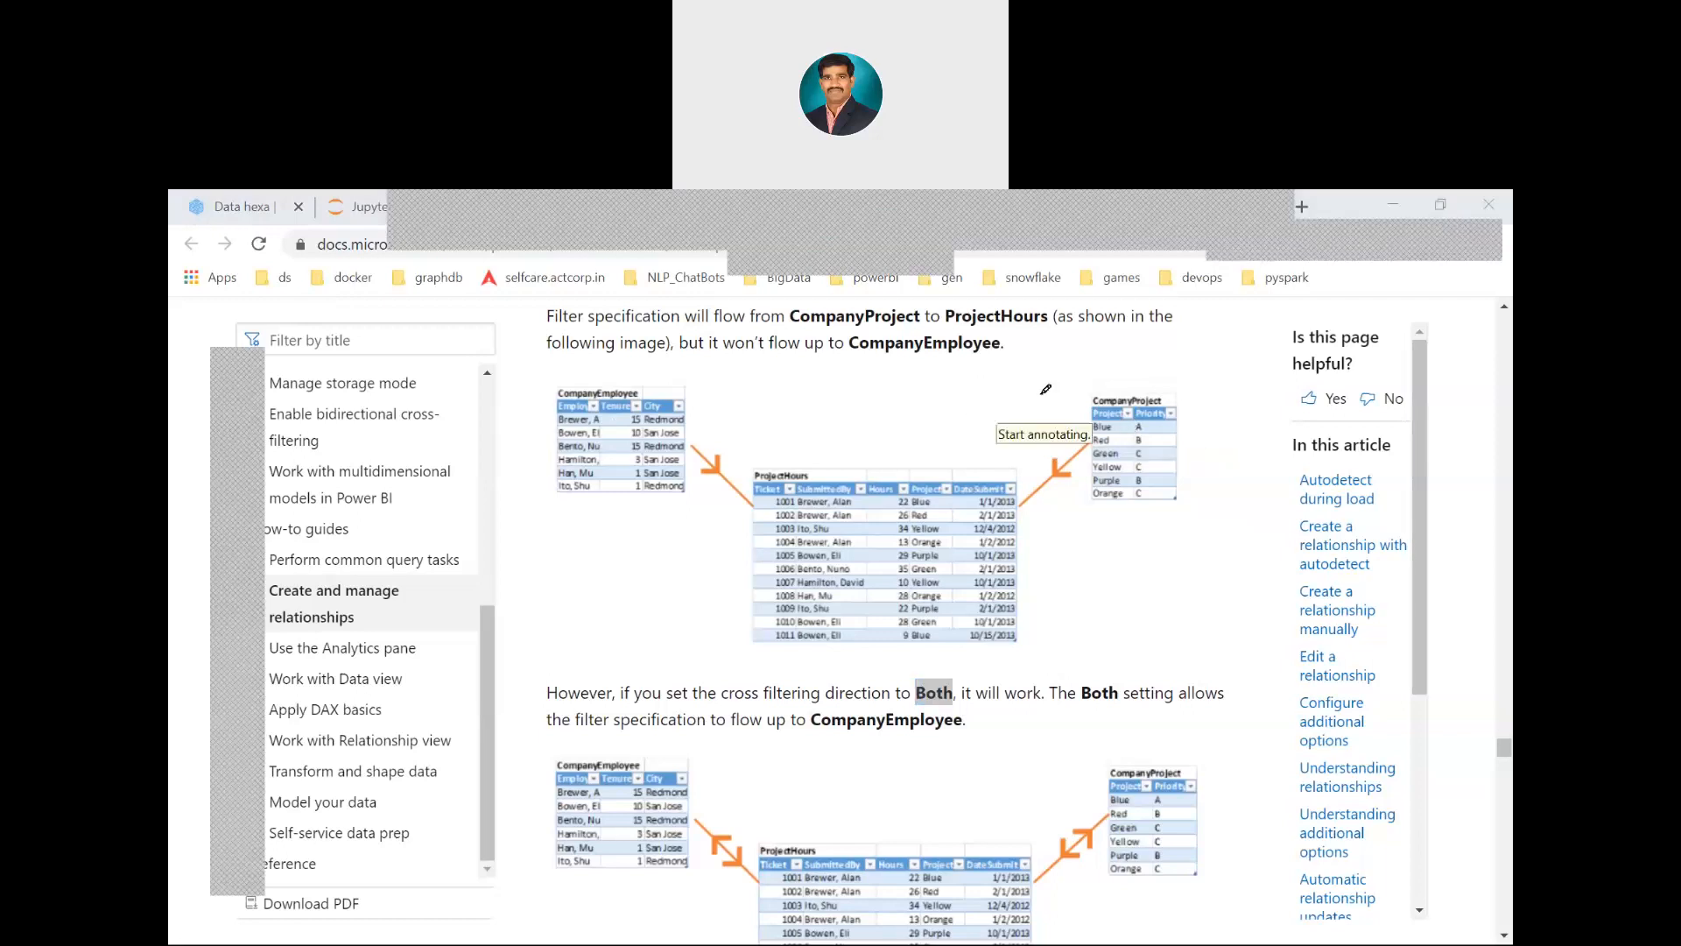
mouse_move(1126, 417)
mouse_down()
mouse_move(831, 309)
mouse_move(683, 350)
mouse_move(666, 383)
mouse_up()
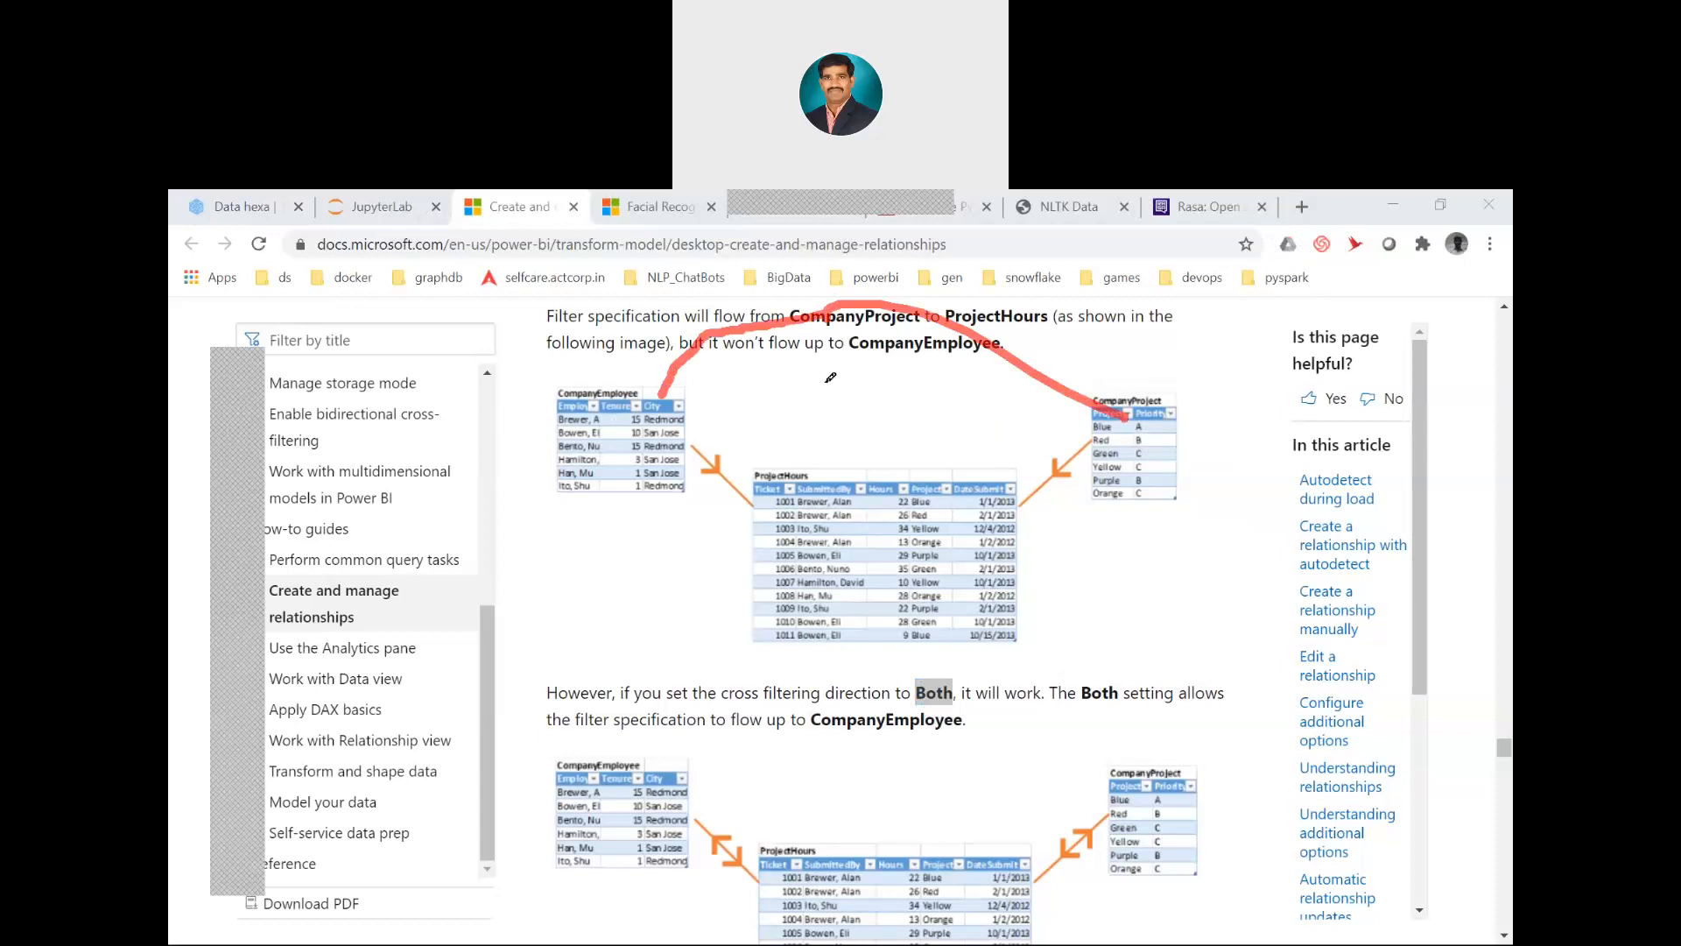
drag(1035, 273, 1005, 352)
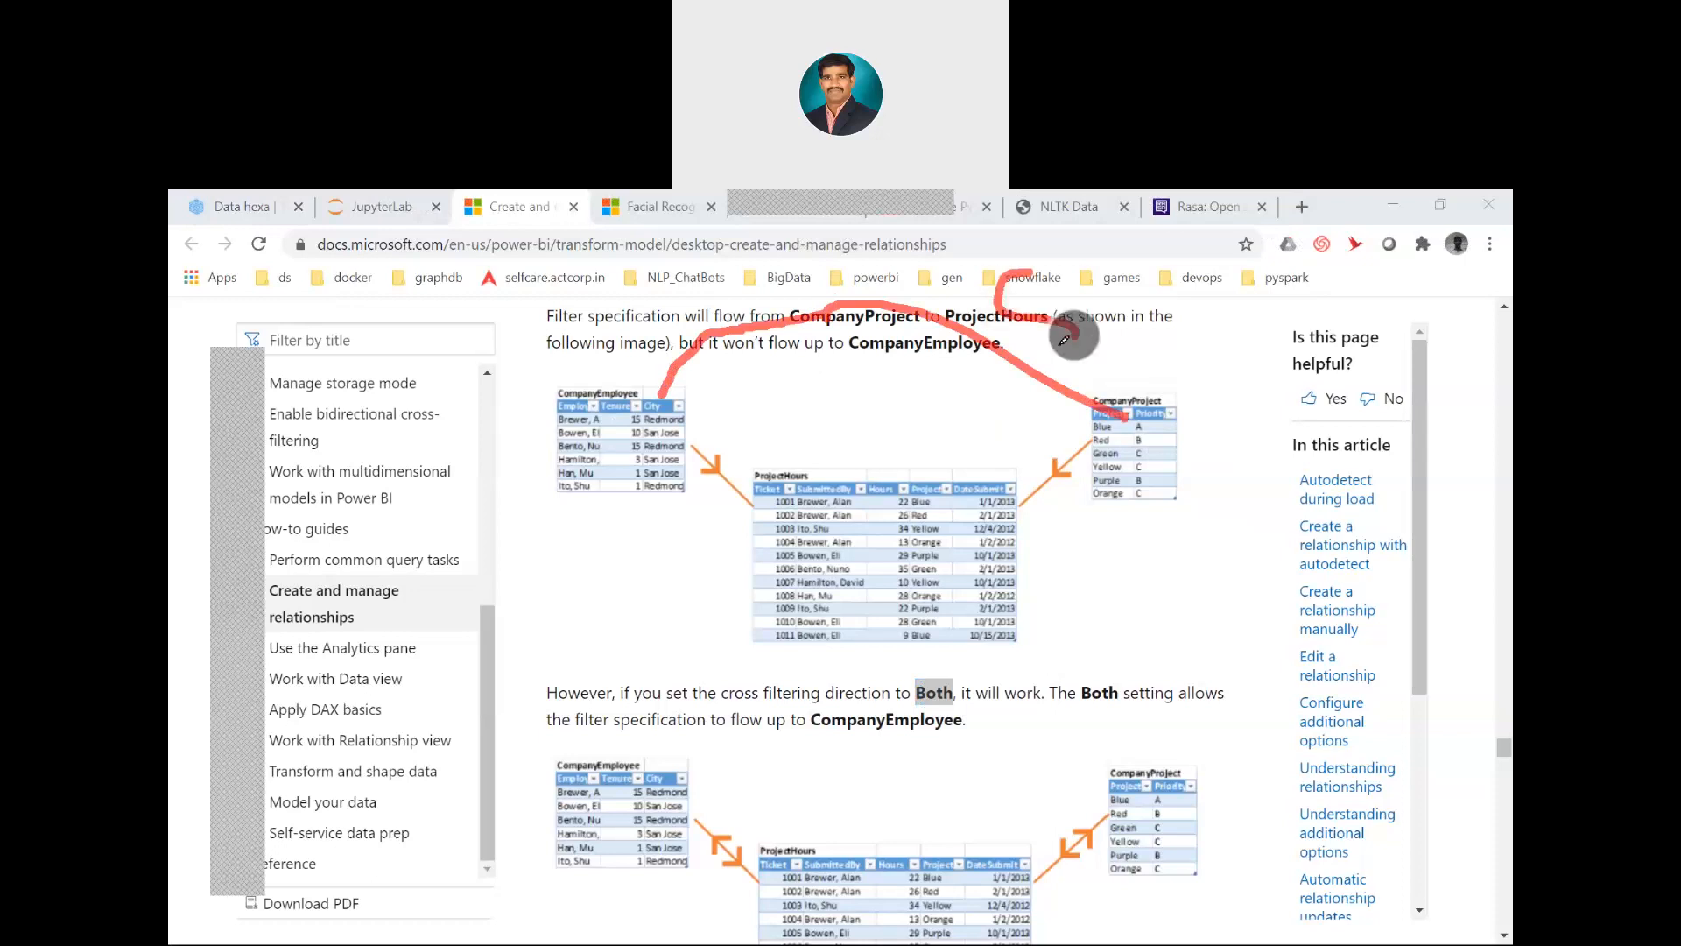
mouse_move(1105, 295)
mouse_down()
mouse_move(1112, 332)
mouse_move(1207, 308)
mouse_move(1243, 337)
mouse_move(1300, 224)
mouse_move(1366, 223)
mouse_move(1409, 328)
mouse_up()
drag(1489, 377, 1379, 416)
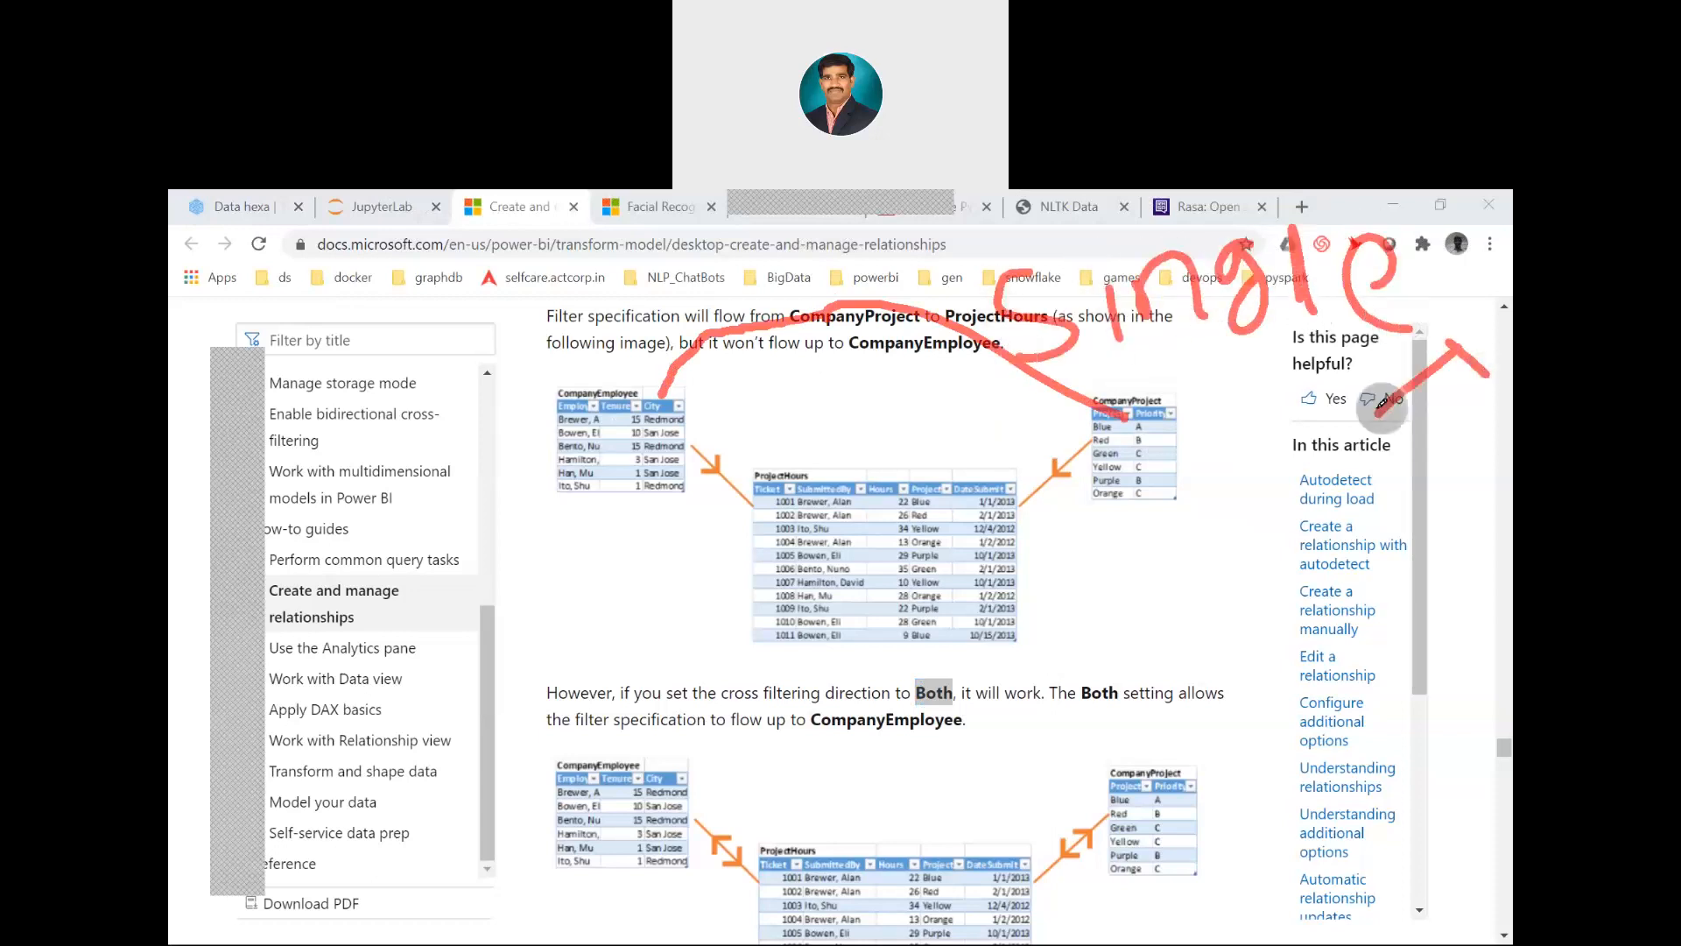
mouse_move(1232, 764)
mouse_down()
mouse_move(1278, 713)
mouse_move(1338, 735)
mouse_move(1366, 700)
mouse_move(1401, 726)
mouse_move(1500, 557)
mouse_up()
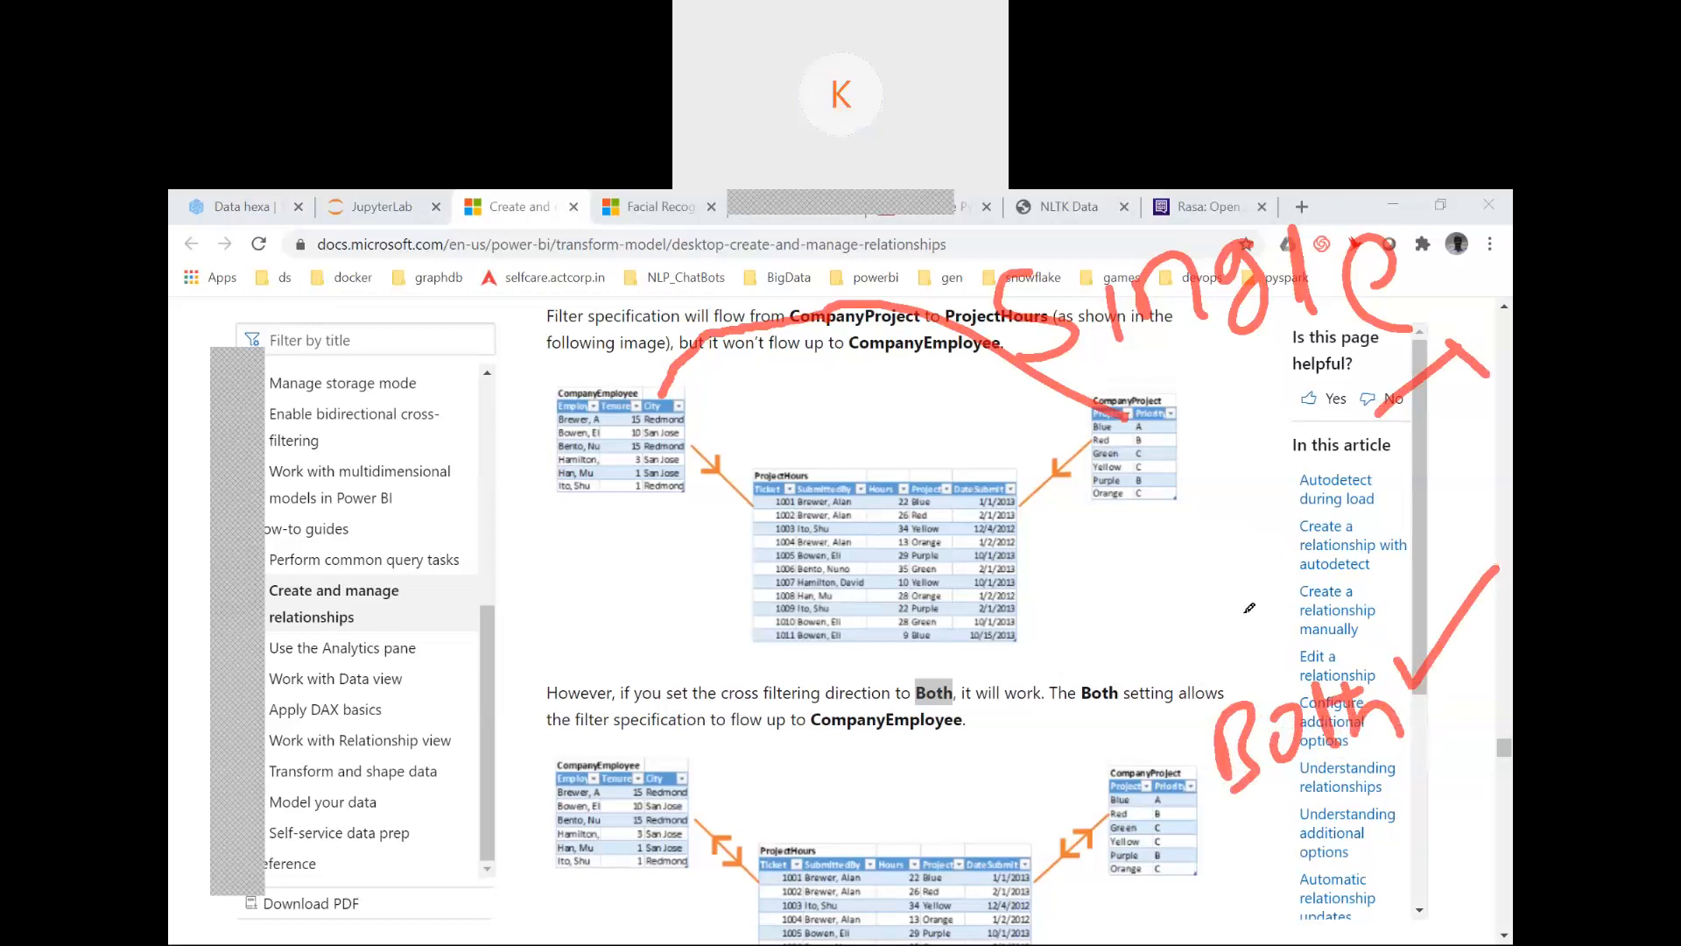
Trace freehand strokes from ProjectHours to CompanyProject and on to CompanyEmployee in the single-direction diagram, and clear all annotations
mouse_move(920, 653)
mouse_down()
mouse_move(1130, 486)
mouse_move(1064, 526)
mouse_move(1090, 532)
mouse_up()
drag(1139, 433, 652, 396)
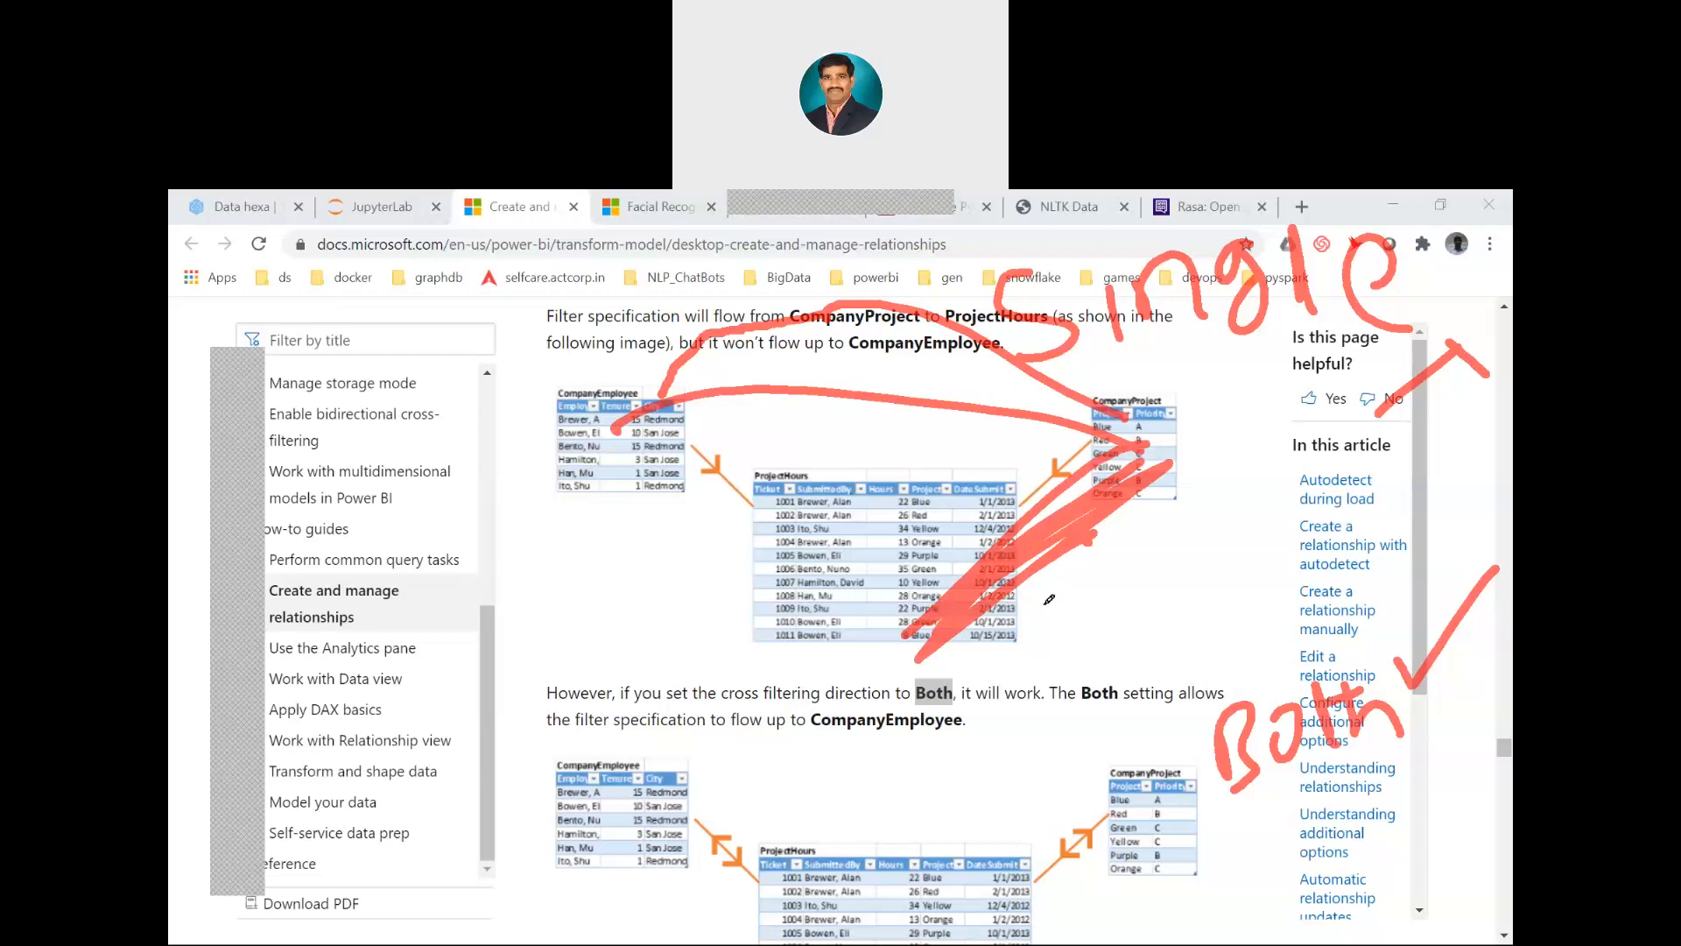
key(Escape)
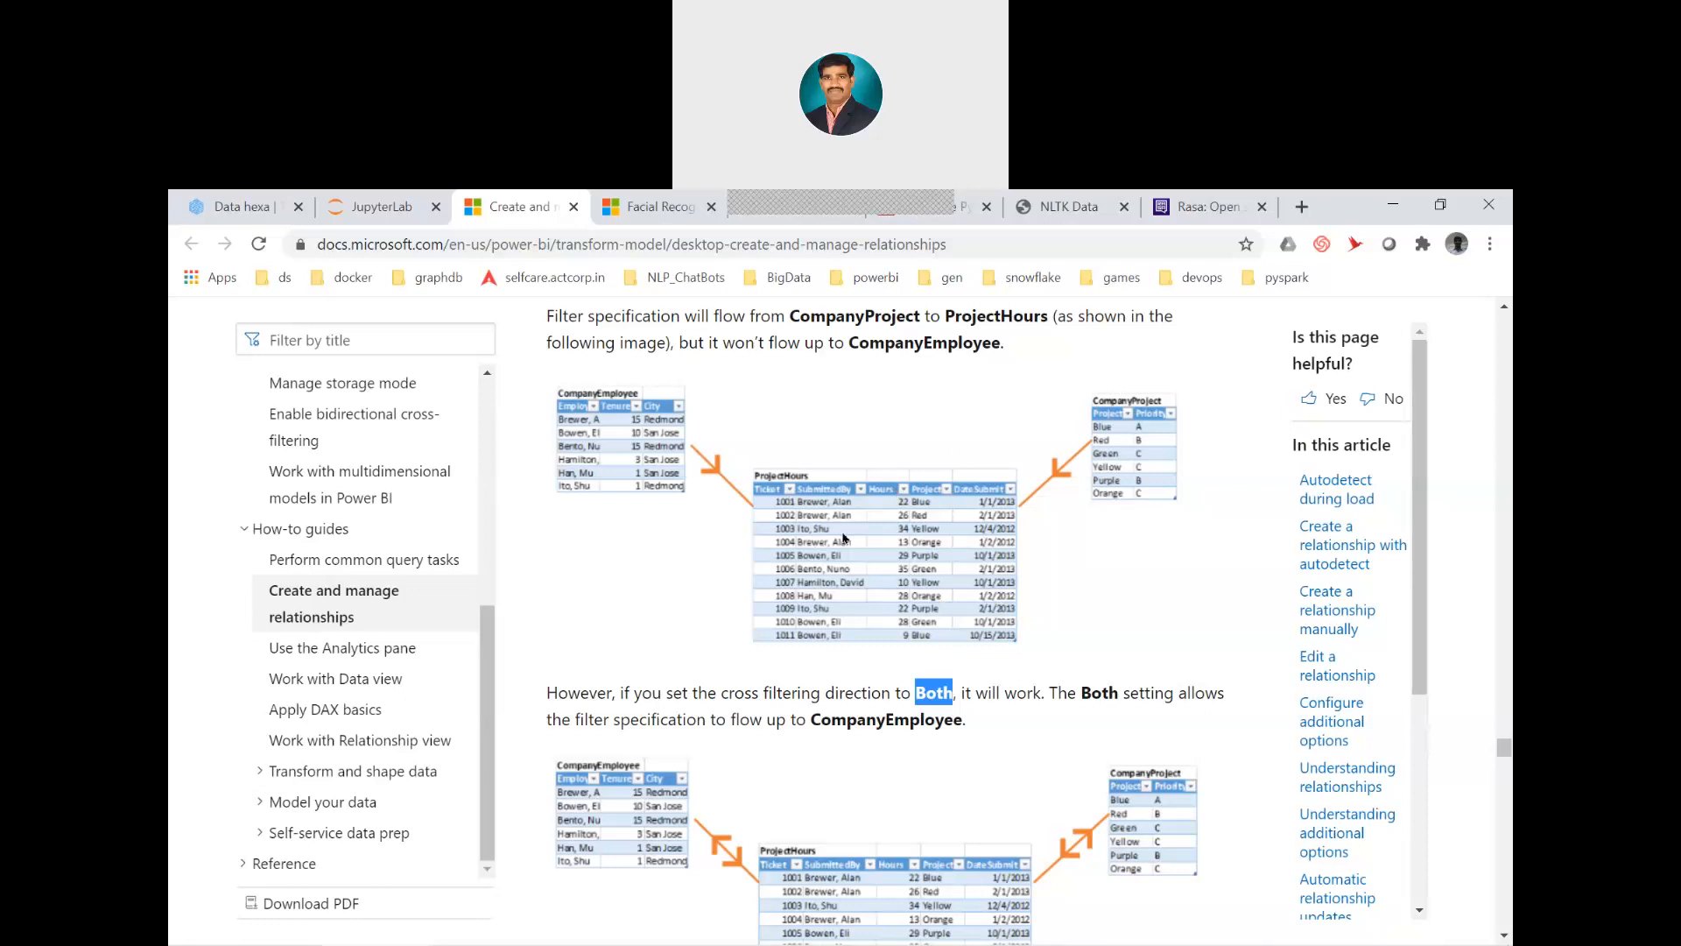
Review the single- and Both-direction reports again, and find the article's explanation of the star schema pattern
scroll(843, 534, up, 4)
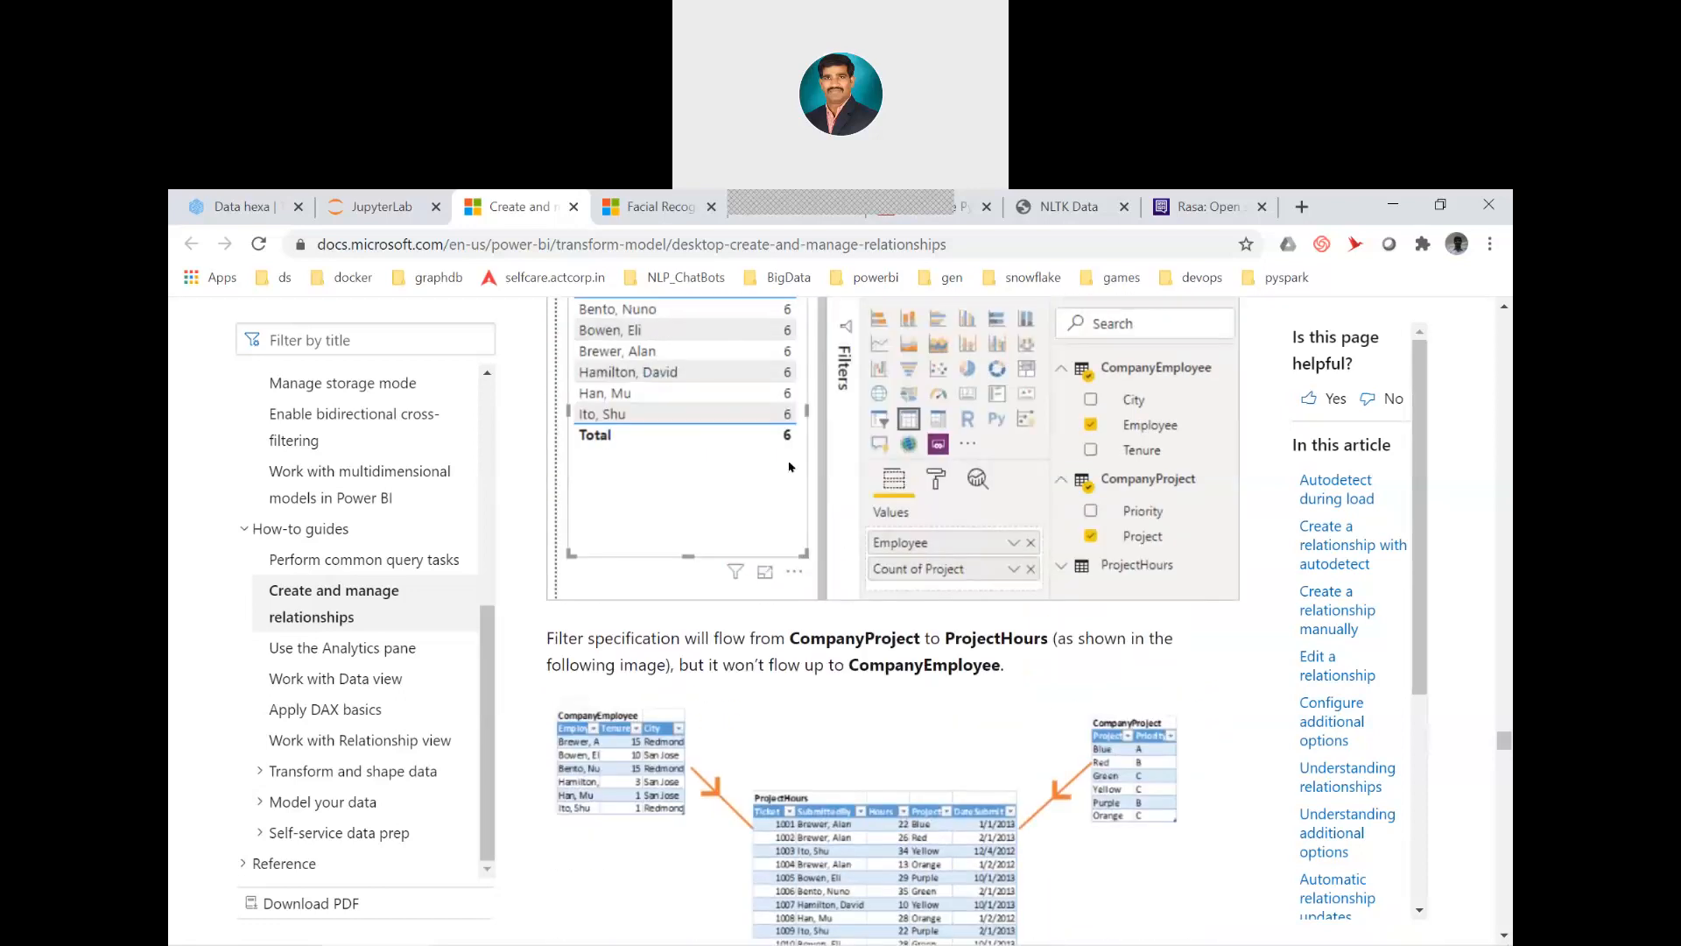
scroll(732, 515, down, 2)
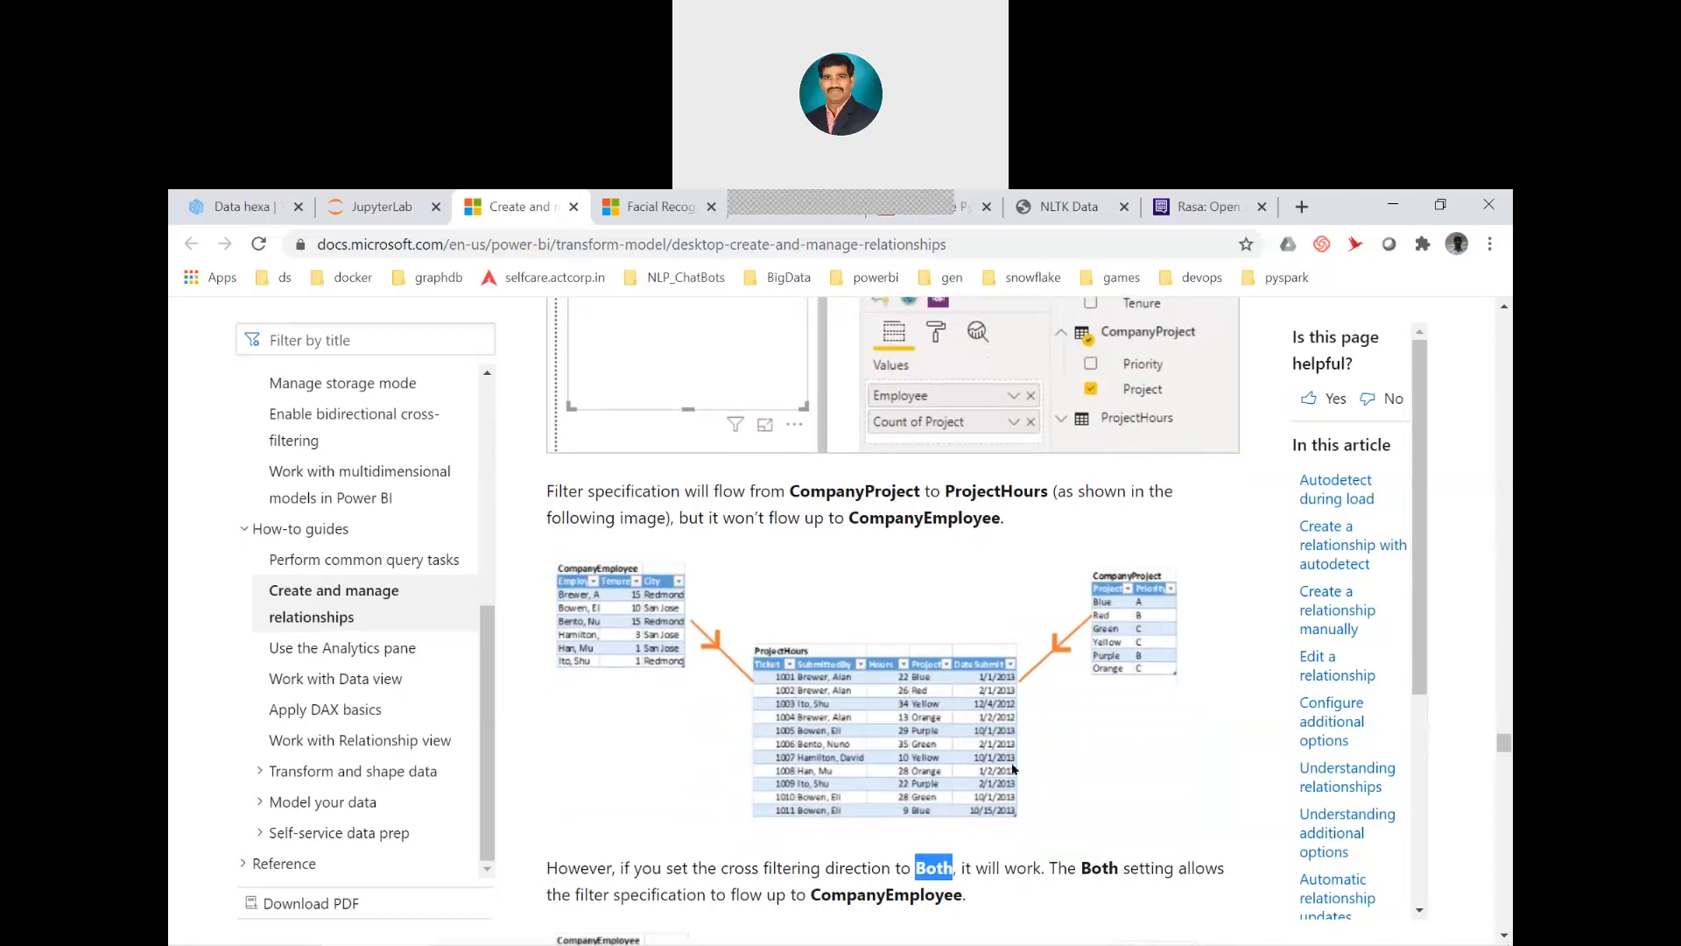
scroll(1016, 792, down, 20)
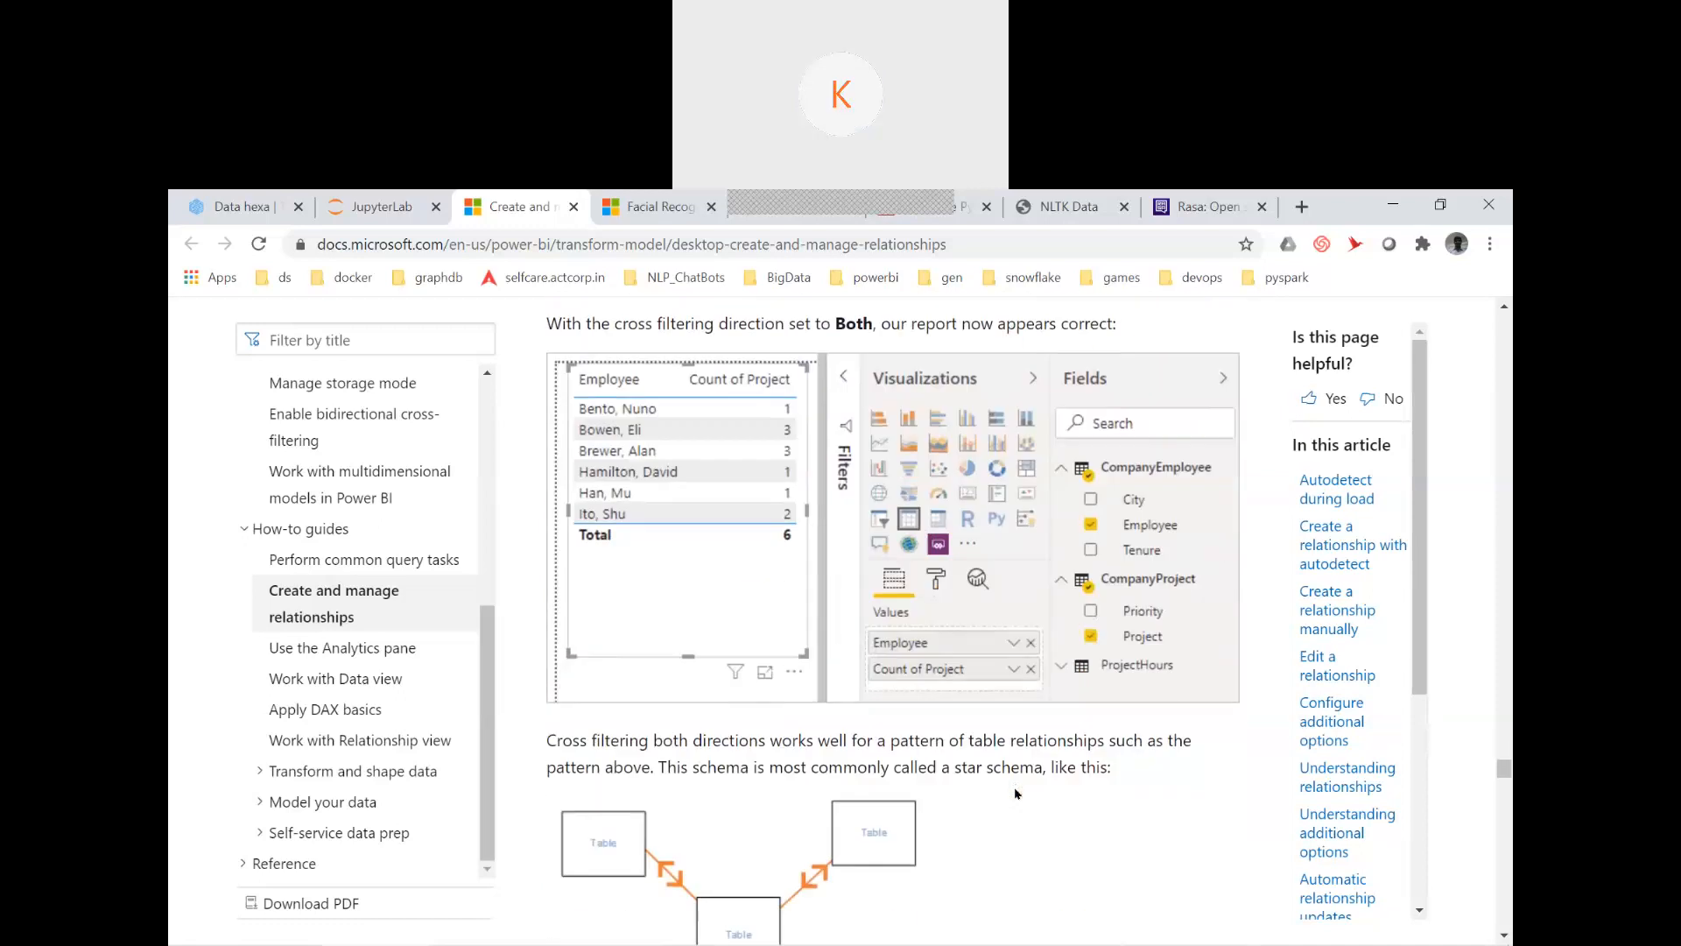
scroll(1015, 792, up, 3)
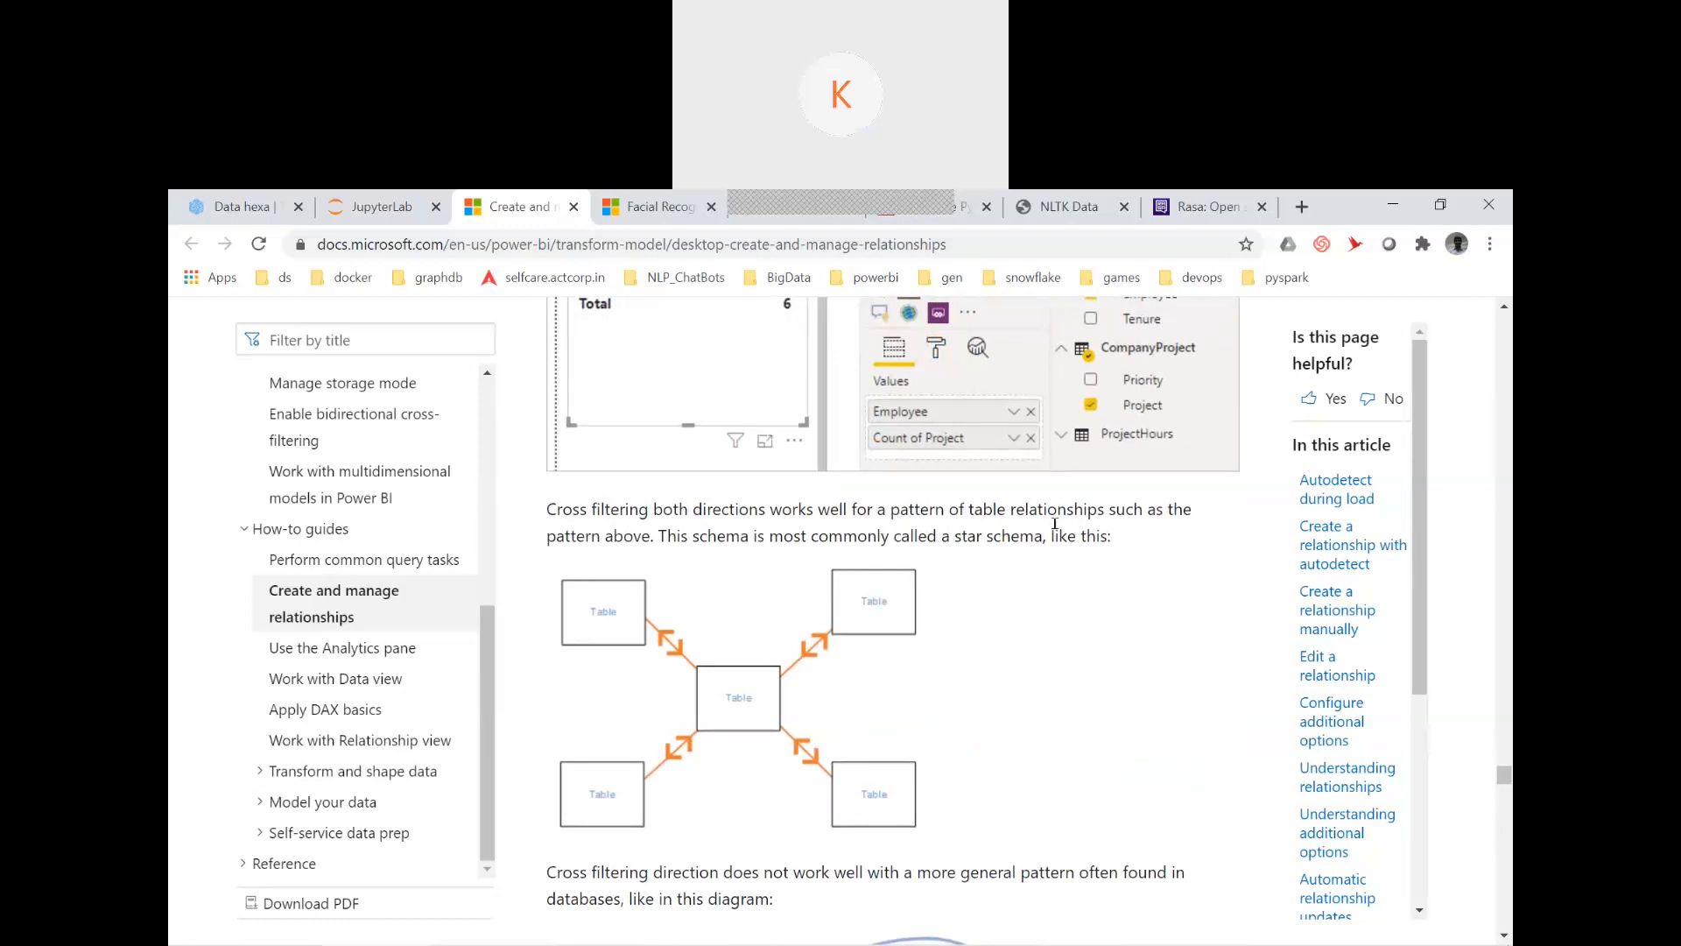
double_click(958, 535)
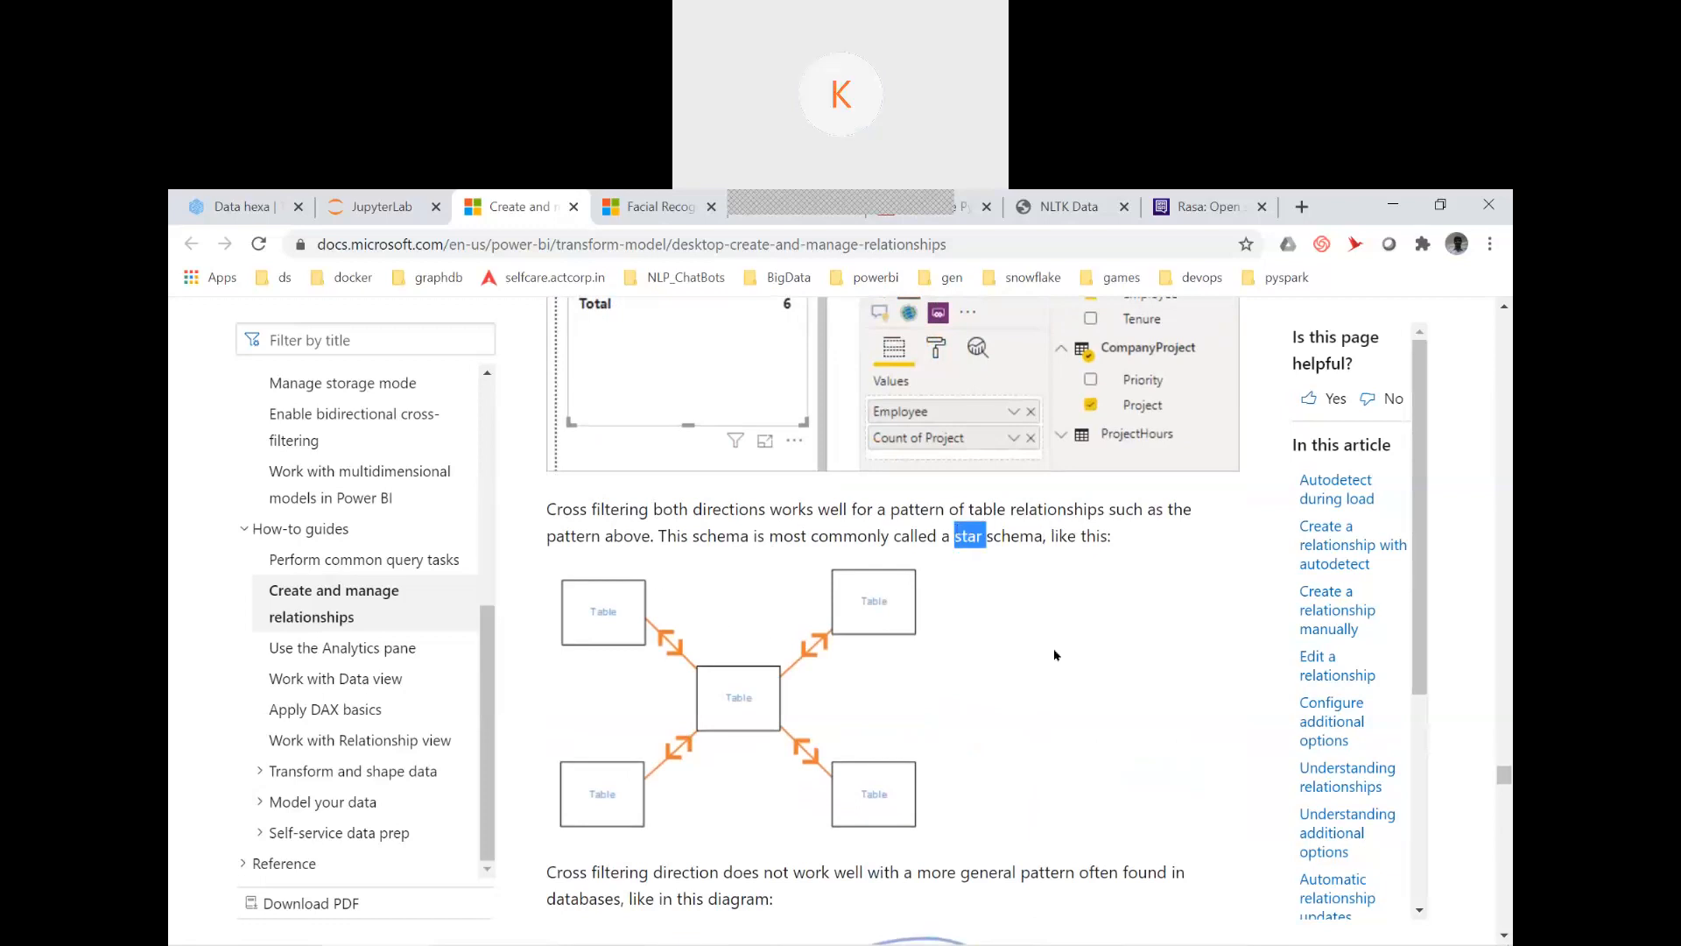